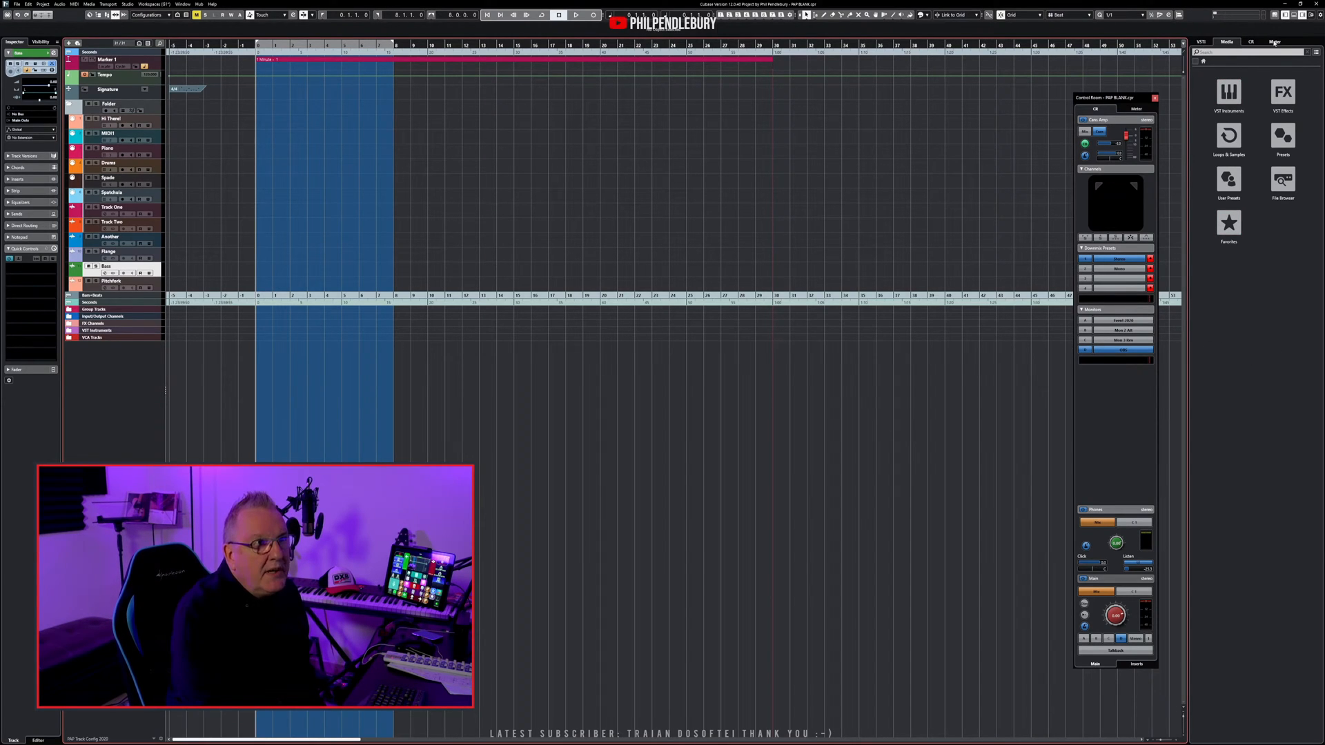
- Look through the right zone's VSTi, Control Room and Meter views and return to the Media view
{"action": "left_click", "coordinate": [1202, 42]}
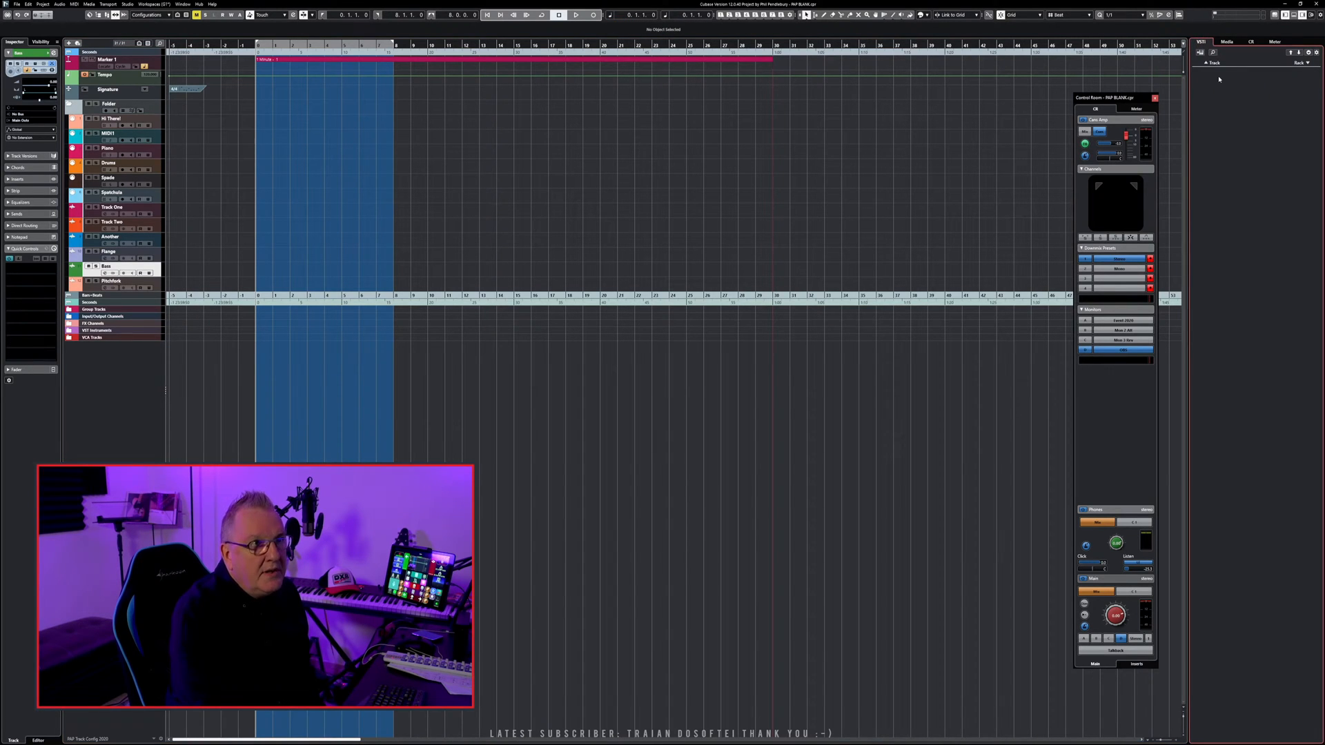
{"action": "left_click", "coordinate": [1252, 43]}
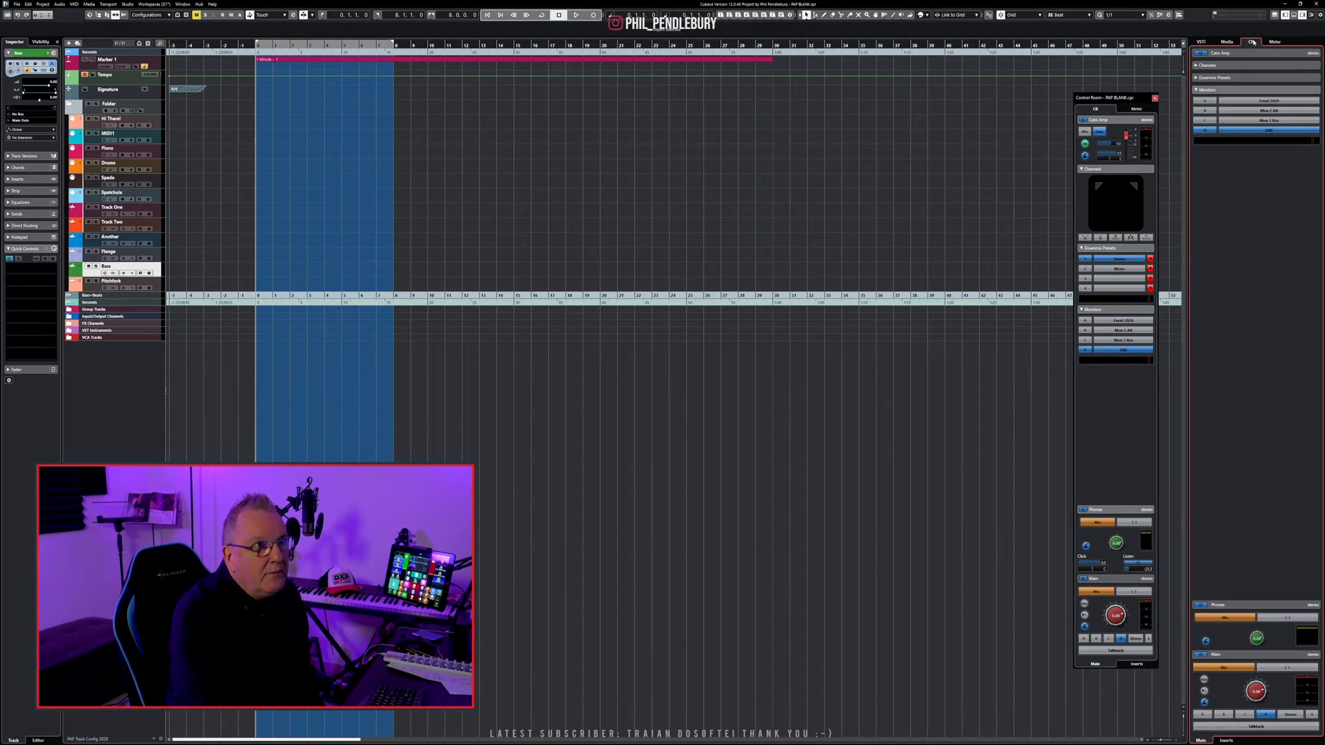
{"action": "mouse_move", "coordinate": [1103, 98]}
{"action": "left_mouse_down"}
{"action": "mouse_move", "coordinate": [1132, 93]}
{"action": "mouse_move", "coordinate": [1102, 83]}
{"action": "mouse_move", "coordinate": [1121, 81]}
{"action": "left_mouse_up"}
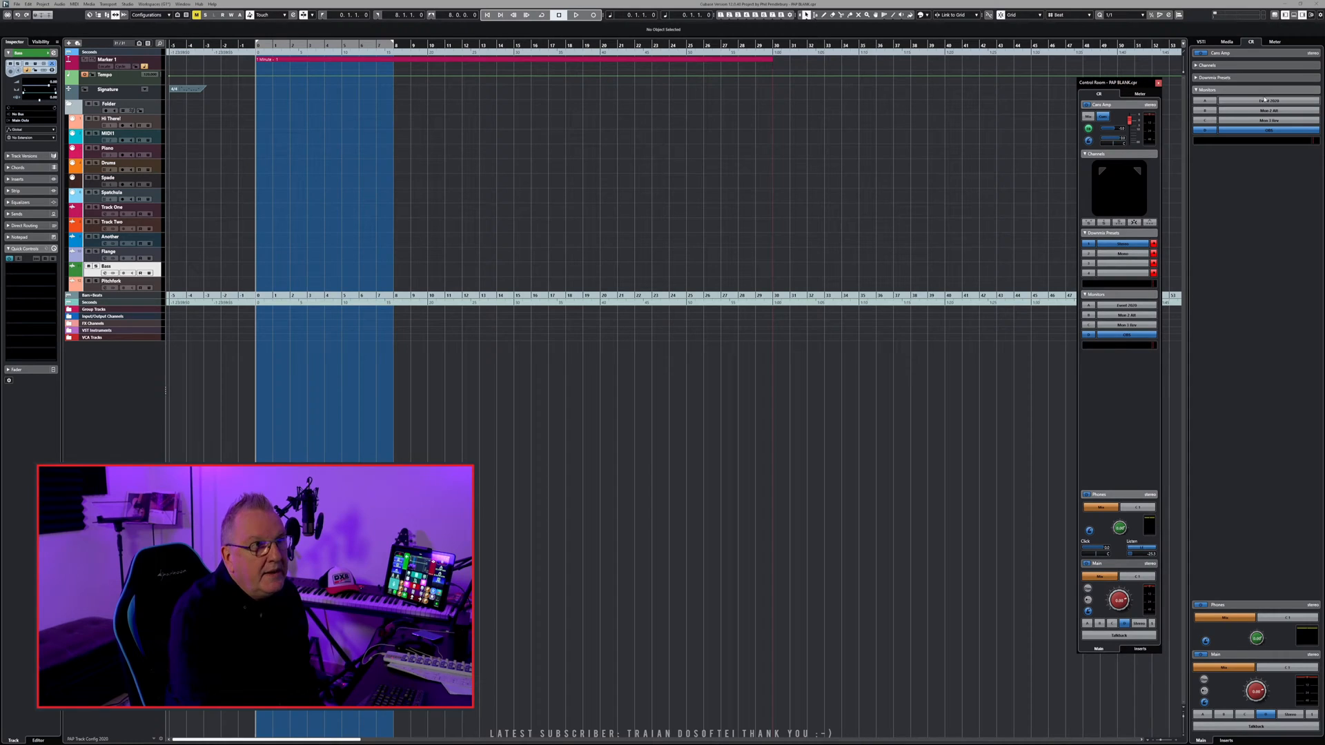
{"action": "left_click", "coordinate": [1275, 43]}
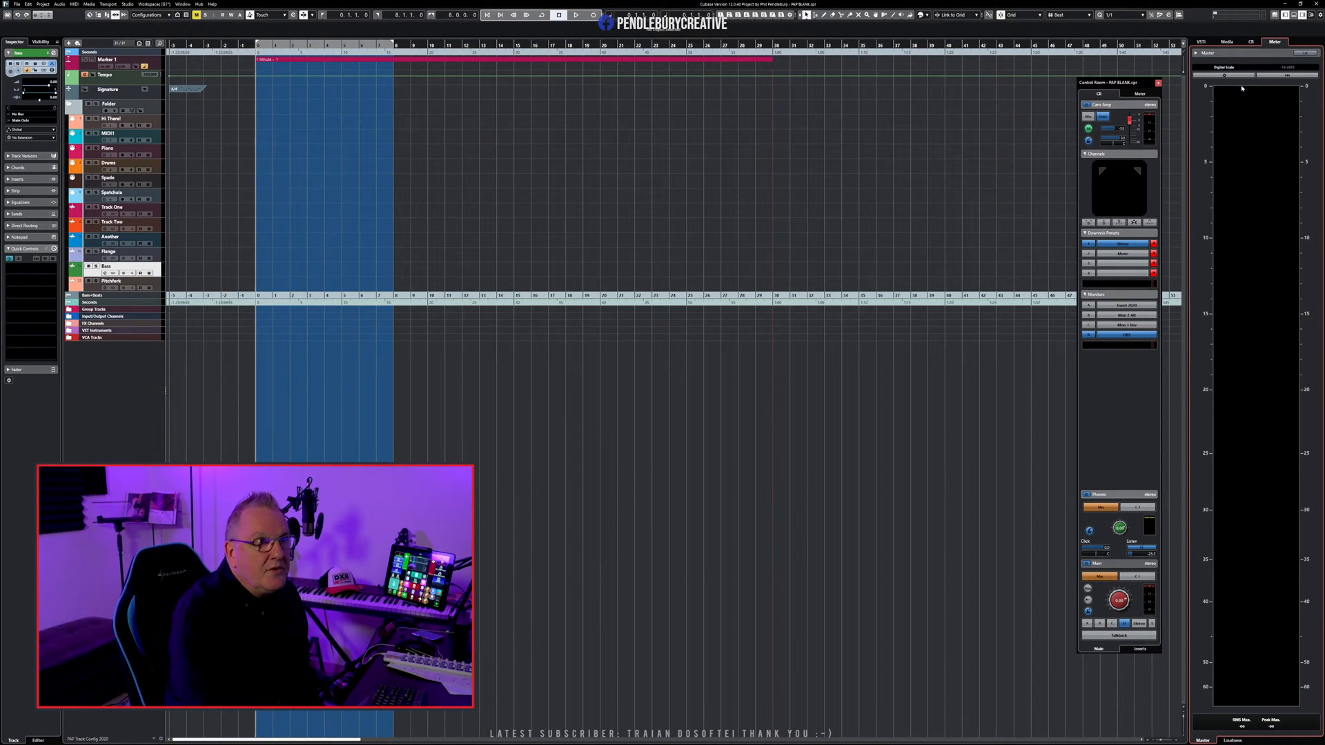
{"action": "left_click", "coordinate": [1227, 42]}
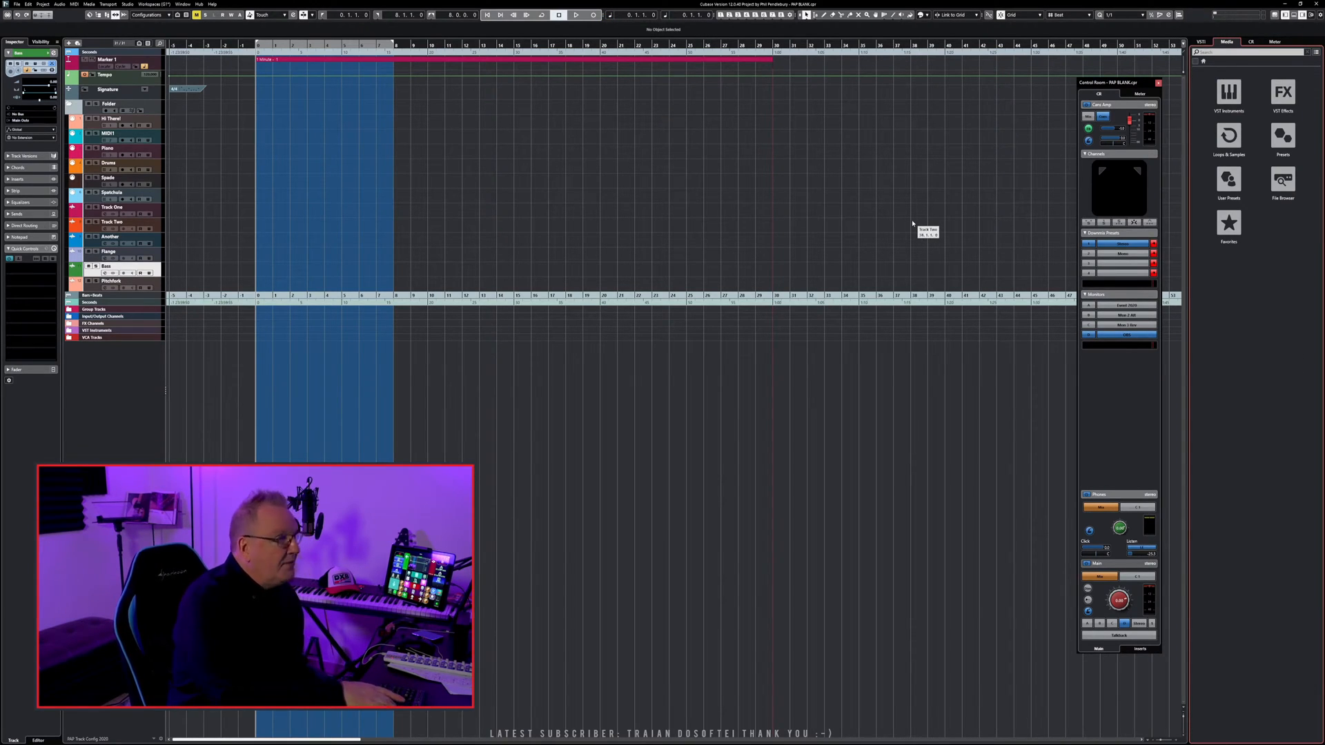
- Open the MediaBay window, reposition it over the project for viewing, and minimize it
{"action": "key", "text": "F5"}
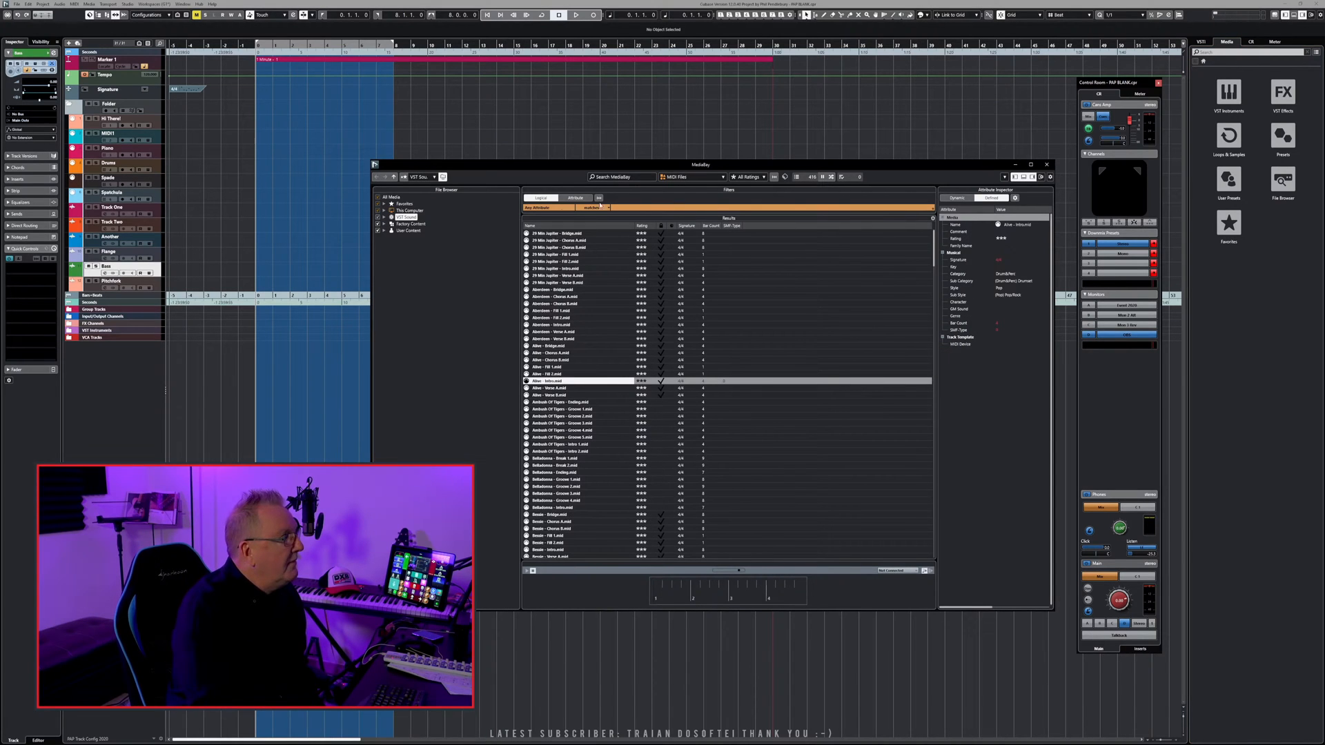
{"action": "left_click_drag", "start_coordinate": [702, 167], "coordinate": [659, 170]}
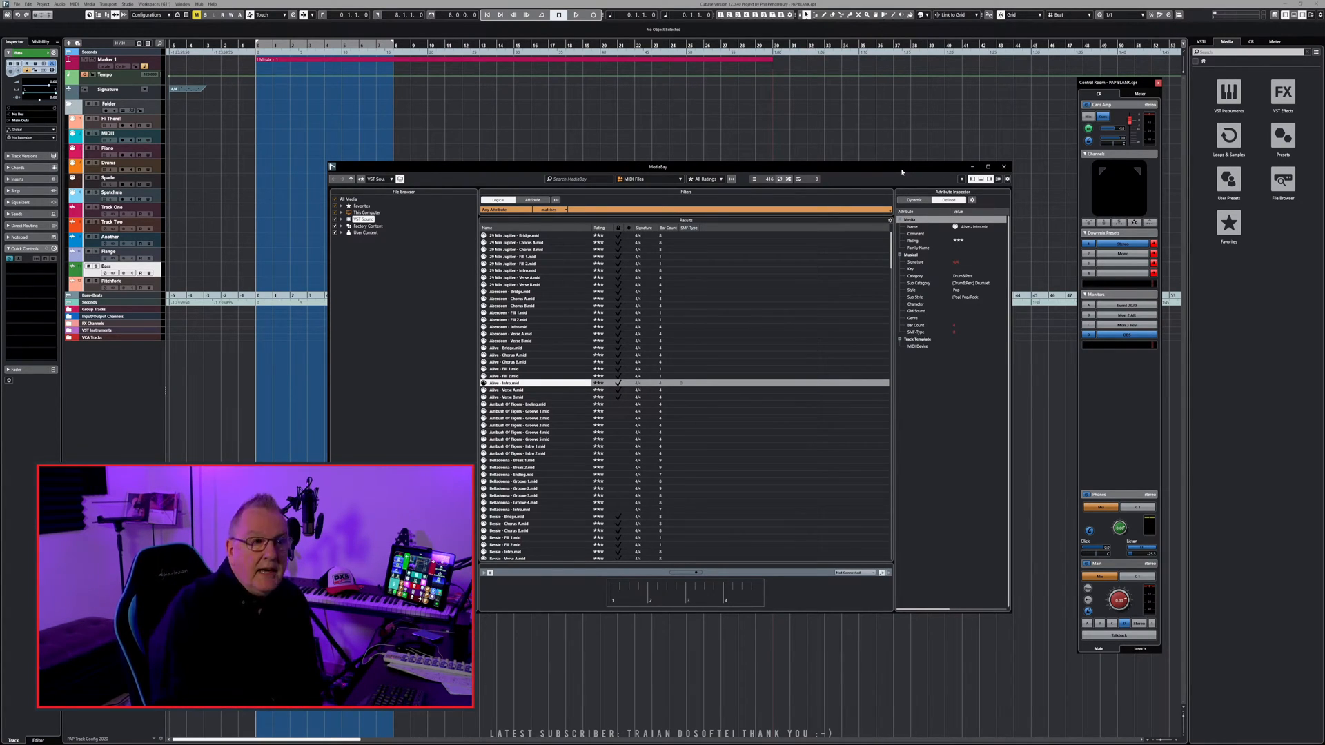
{"action": "left_click_drag", "start_coordinate": [878, 170], "coordinate": [858, 166]}
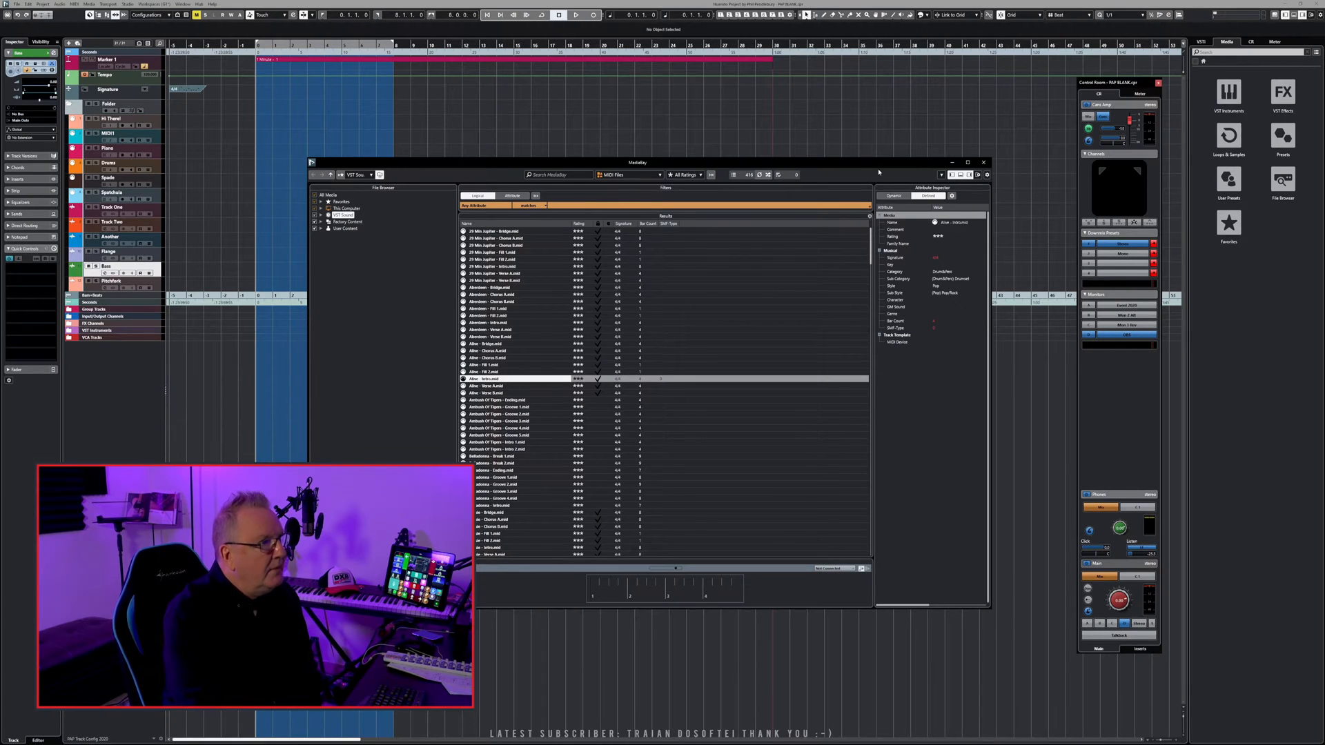
{"action": "mouse_move", "coordinate": [877, 165]}
{"action": "left_mouse_down"}
{"action": "mouse_move", "coordinate": [893, 167]}
{"action": "mouse_move", "coordinate": [869, 167]}
{"action": "left_mouse_up"}
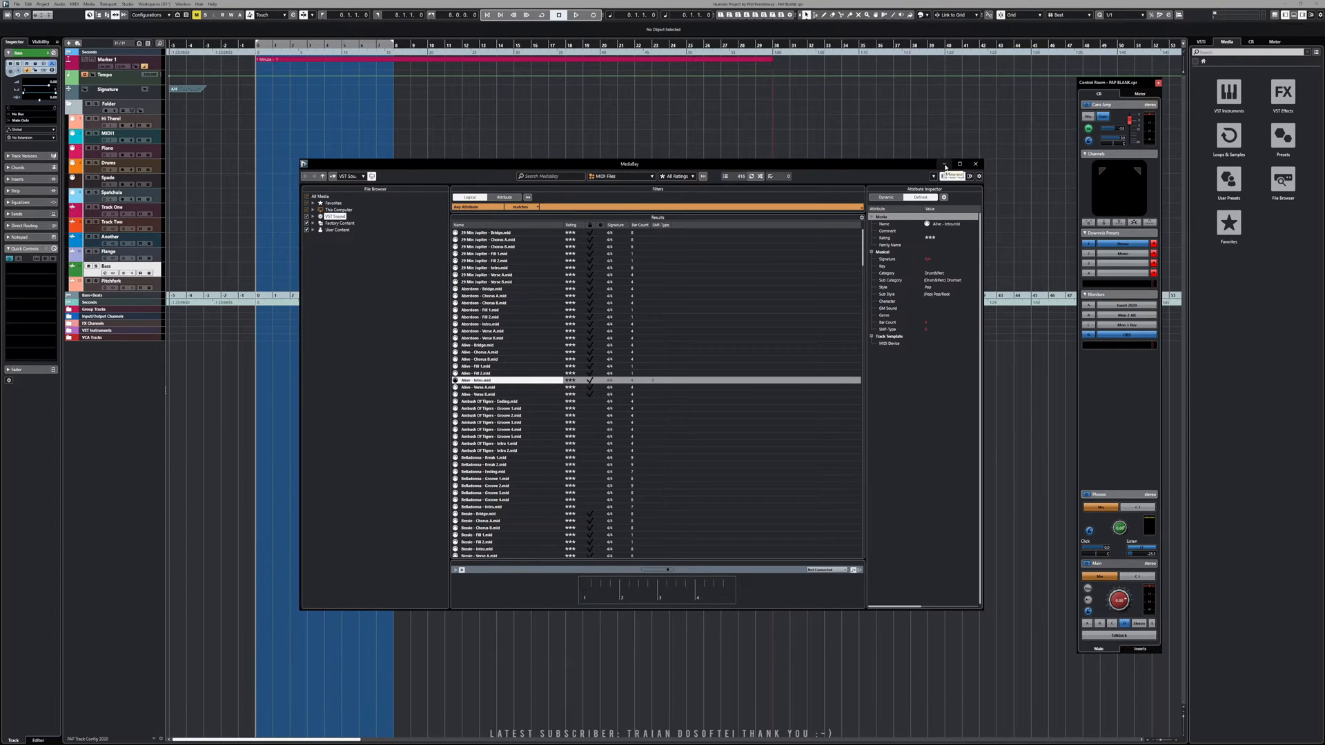
{"action": "left_click", "coordinate": [945, 166]}
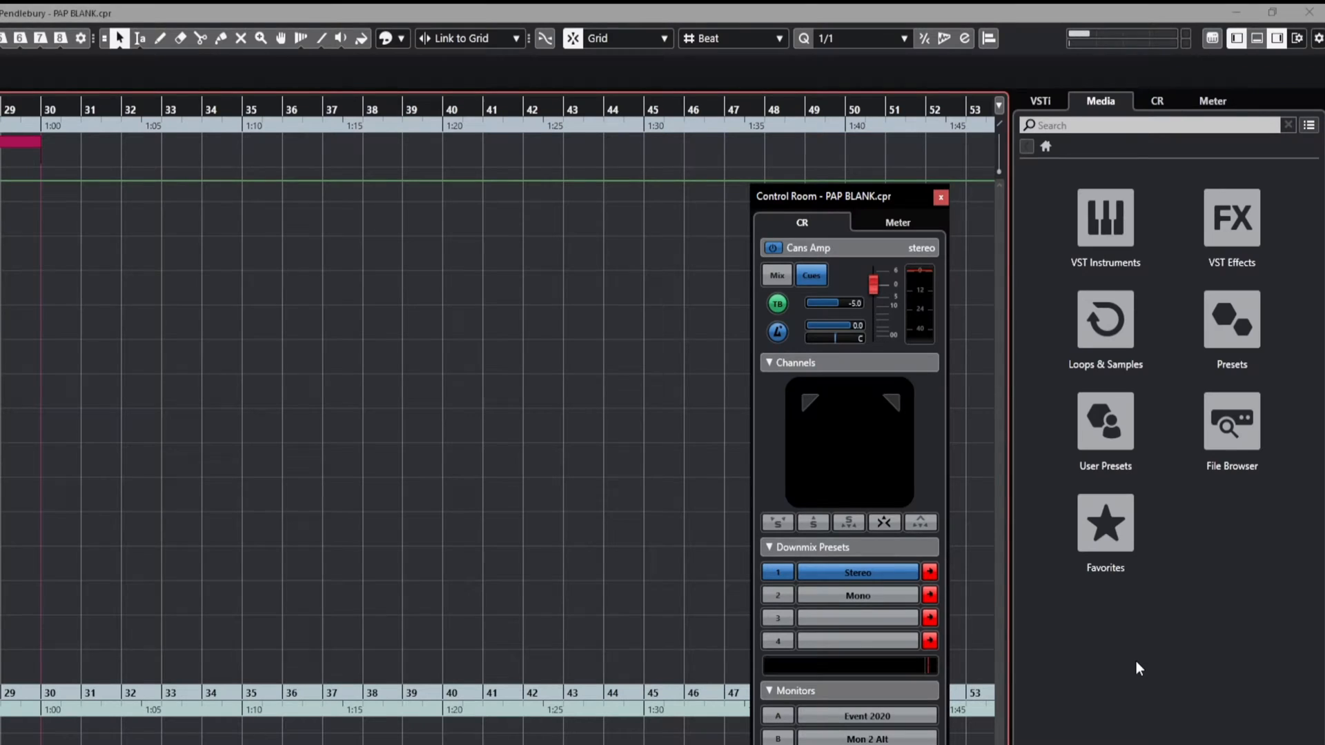
{"action": "key", "text": "ctrl+alt+r"}
{"action": "key", "text": "ctrl+alt+r"}
{"action": "key", "text": "ctrl+alt+r"}
{"action": "key", "text": "ctrl+alt+r"}
{"action": "key", "text": "ctrl+alt+r"}
{"action": "key", "text": "ctrl+alt+r"}
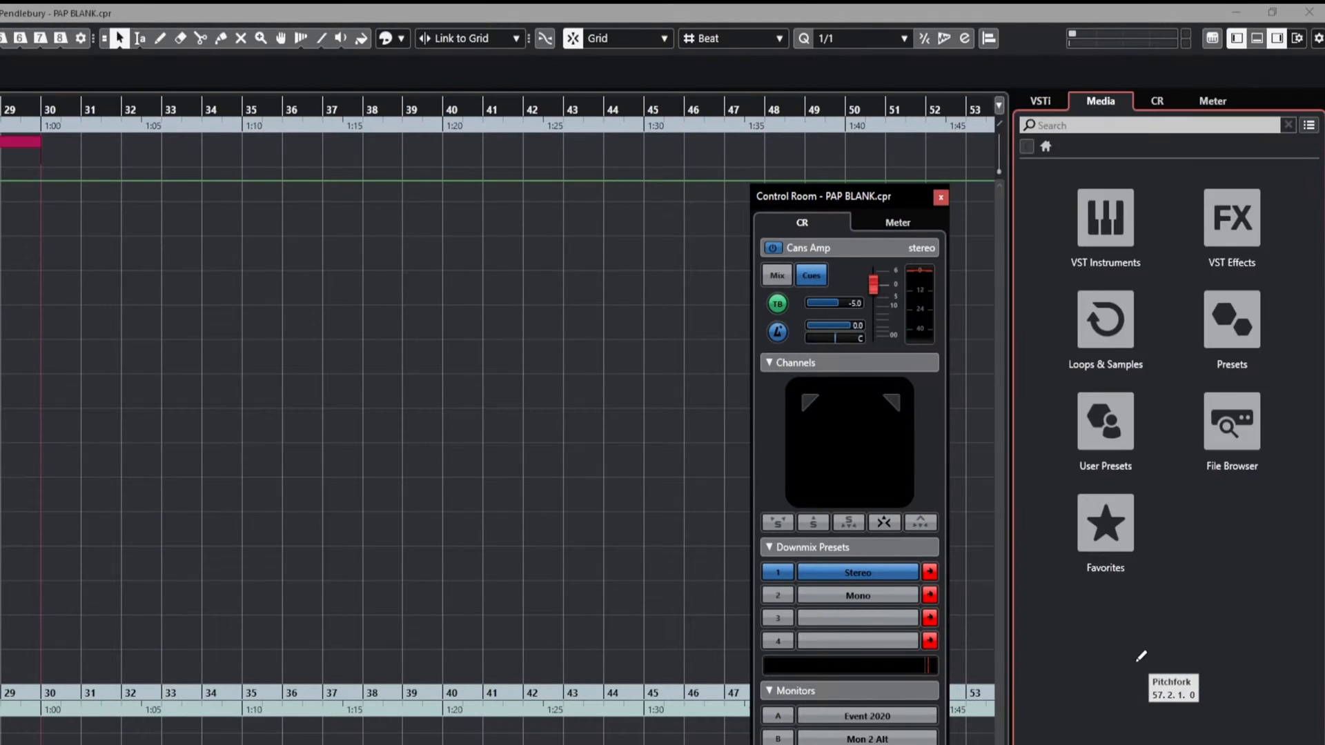
{"action": "key", "text": "ctrl+alt+r"}
{"action": "key", "text": "ctrl+alt+r"}
{"action": "left_click", "coordinate": [1259, 40]}
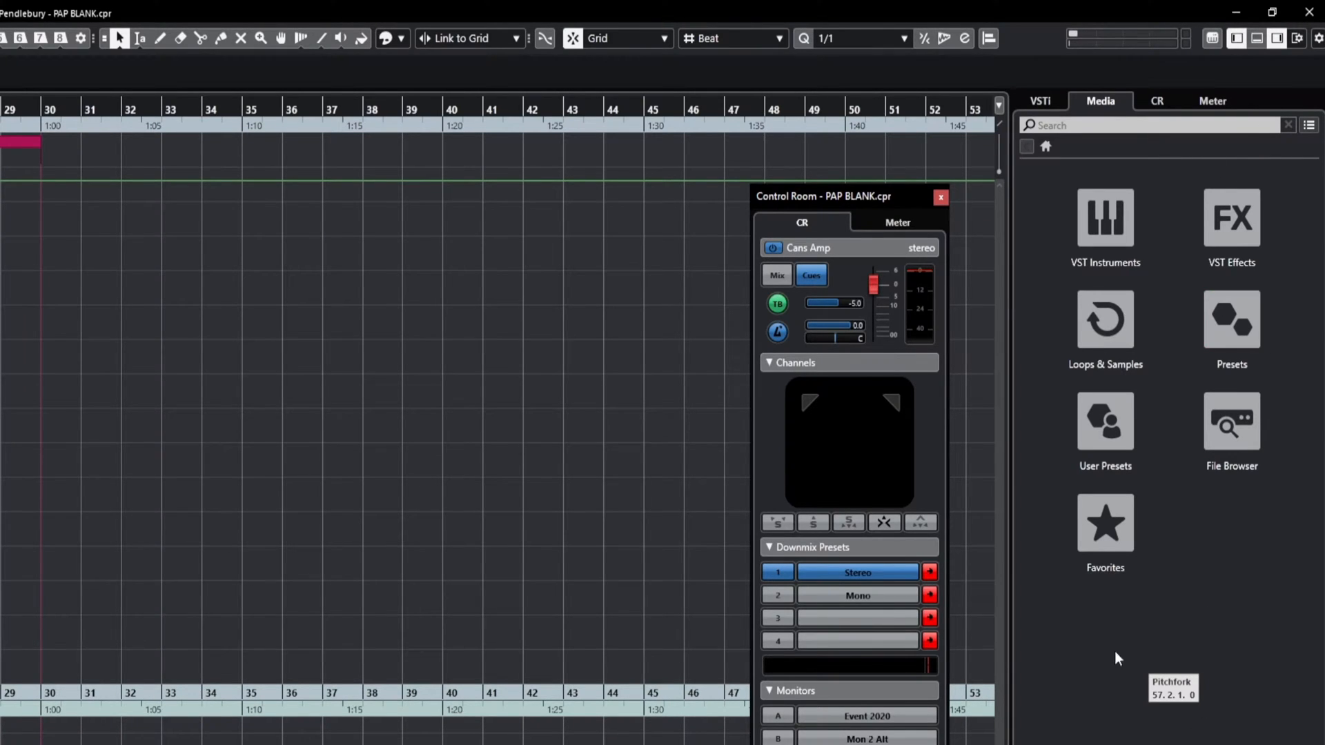
{"action": "left_click", "coordinate": [1194, 664]}
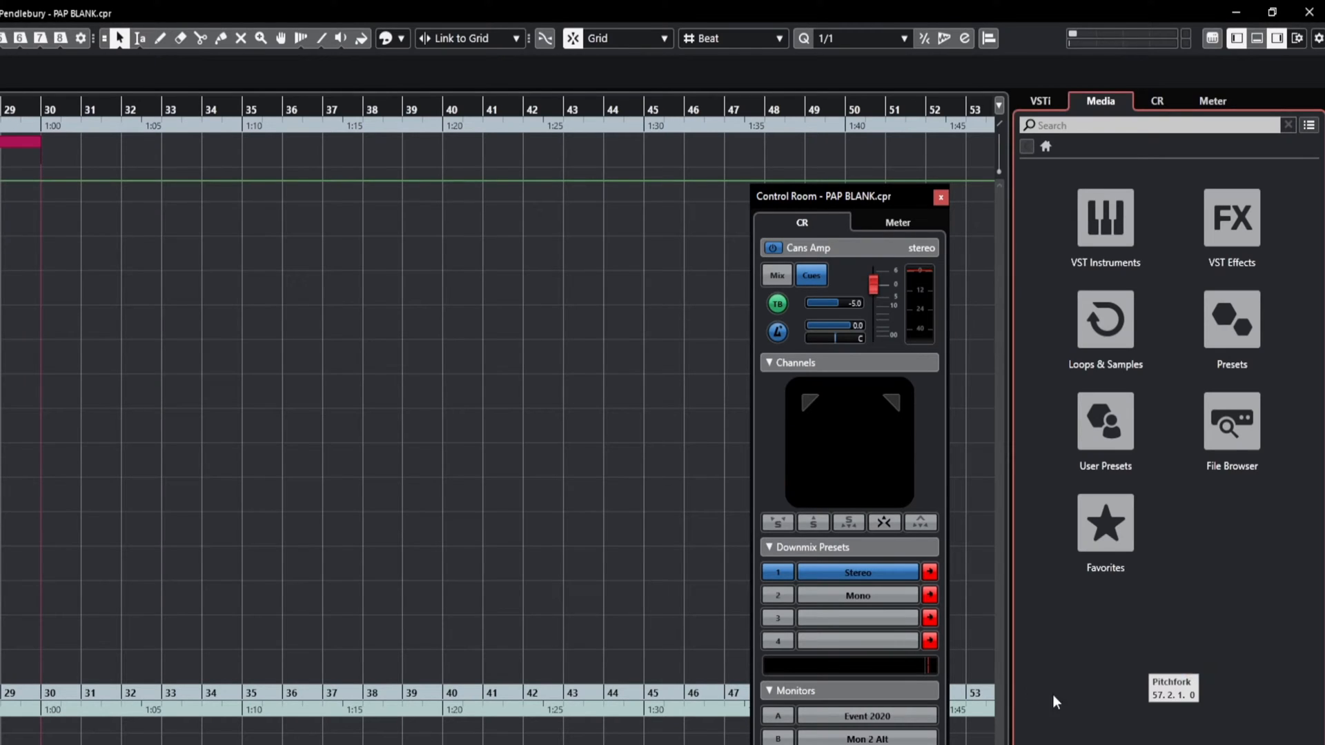
- Hide and show the project window's right zone several times, leaving it shown
{"action": "left_click", "coordinate": [1276, 40]}
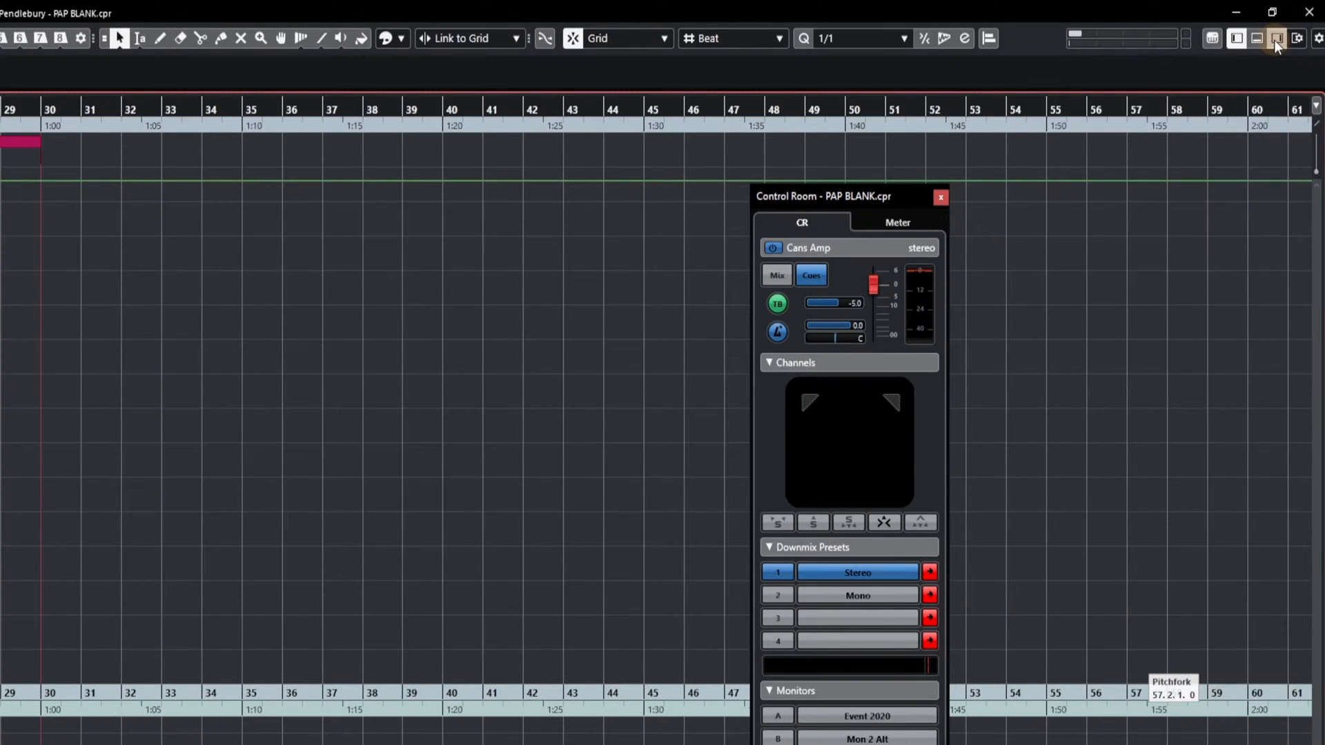
{"action": "left_click", "coordinate": [1276, 40]}
{"action": "left_click", "coordinate": [1274, 40]}
{"action": "left_click", "coordinate": [1274, 40]}
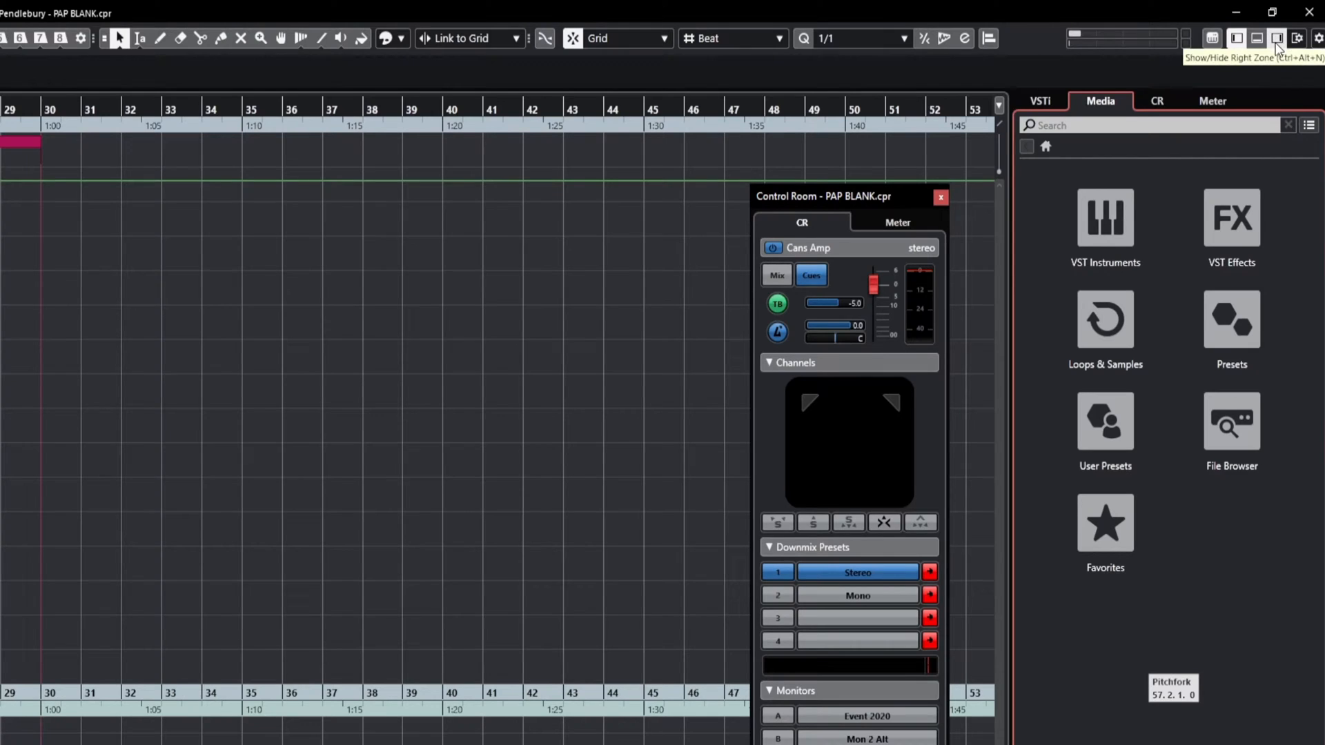
{"action": "left_click", "coordinate": [1277, 40]}
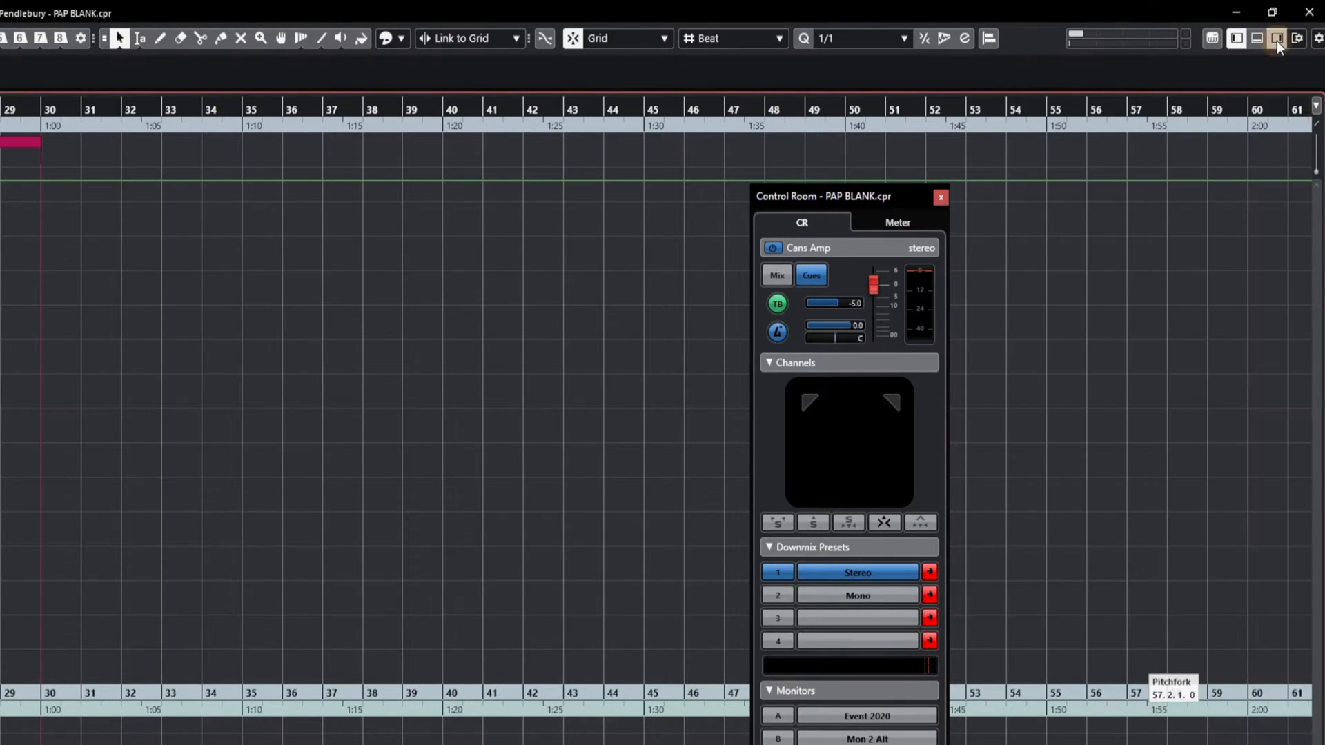
{"action": "left_click", "coordinate": [1277, 41]}
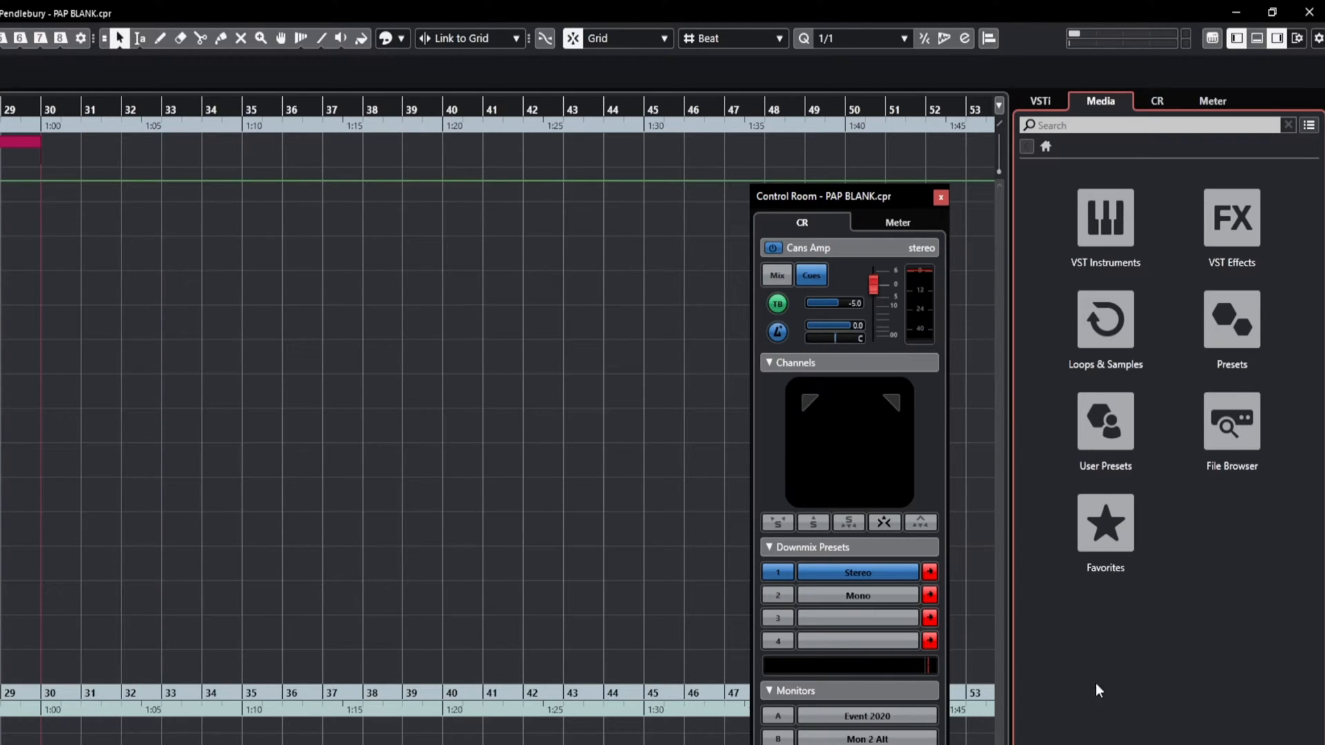
- Search the Media view of the right zone for "drum"
{"action": "left_click", "coordinate": [1070, 126]}
{"action": "left_click", "coordinate": [1090, 124]}
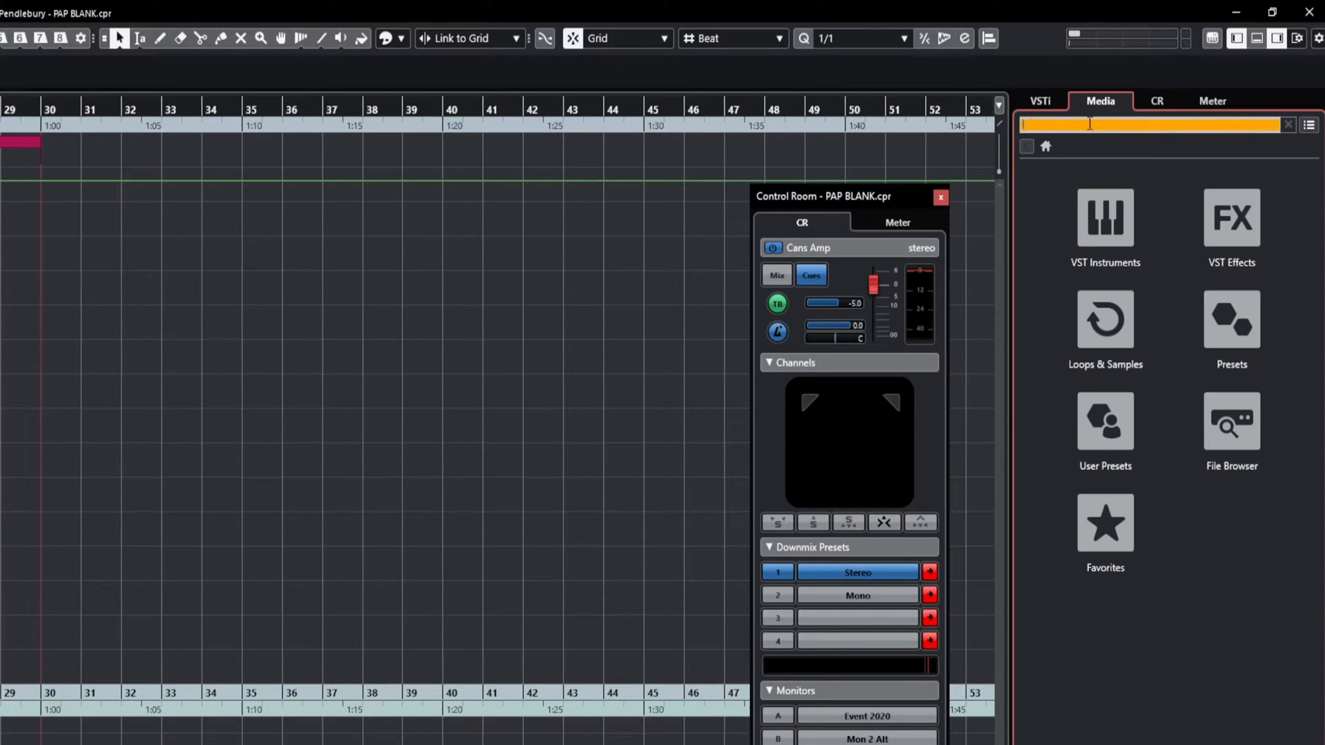
{"action": "left_click", "coordinate": [1170, 684]}
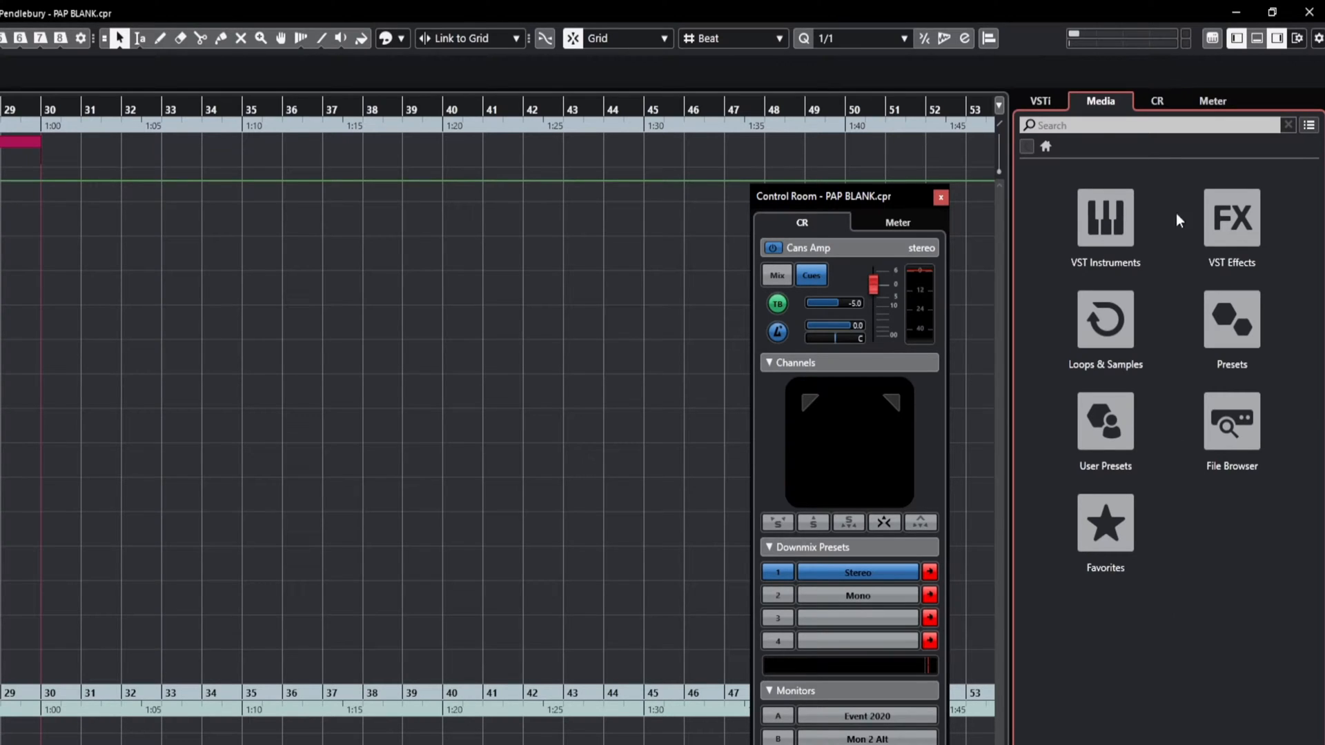
{"action": "left_click", "coordinate": [1099, 129]}
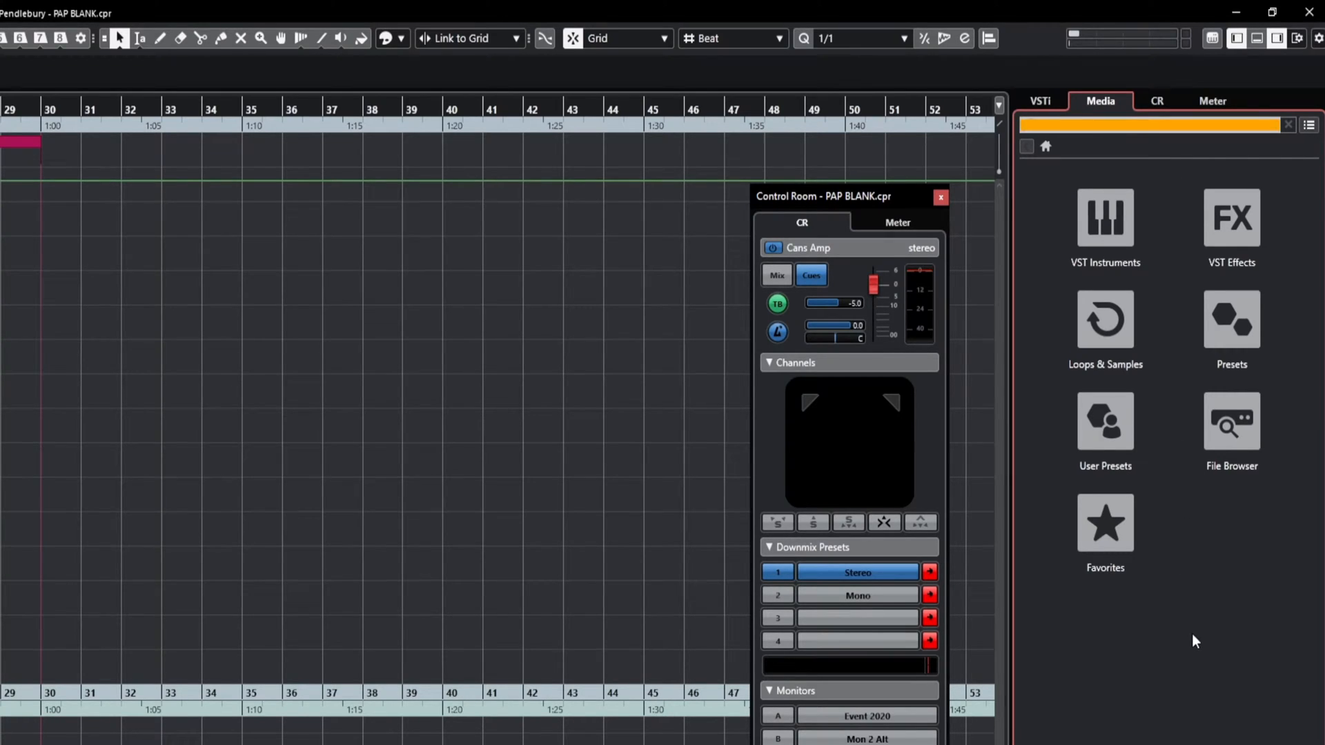
{"action": "type", "text": "drum"}
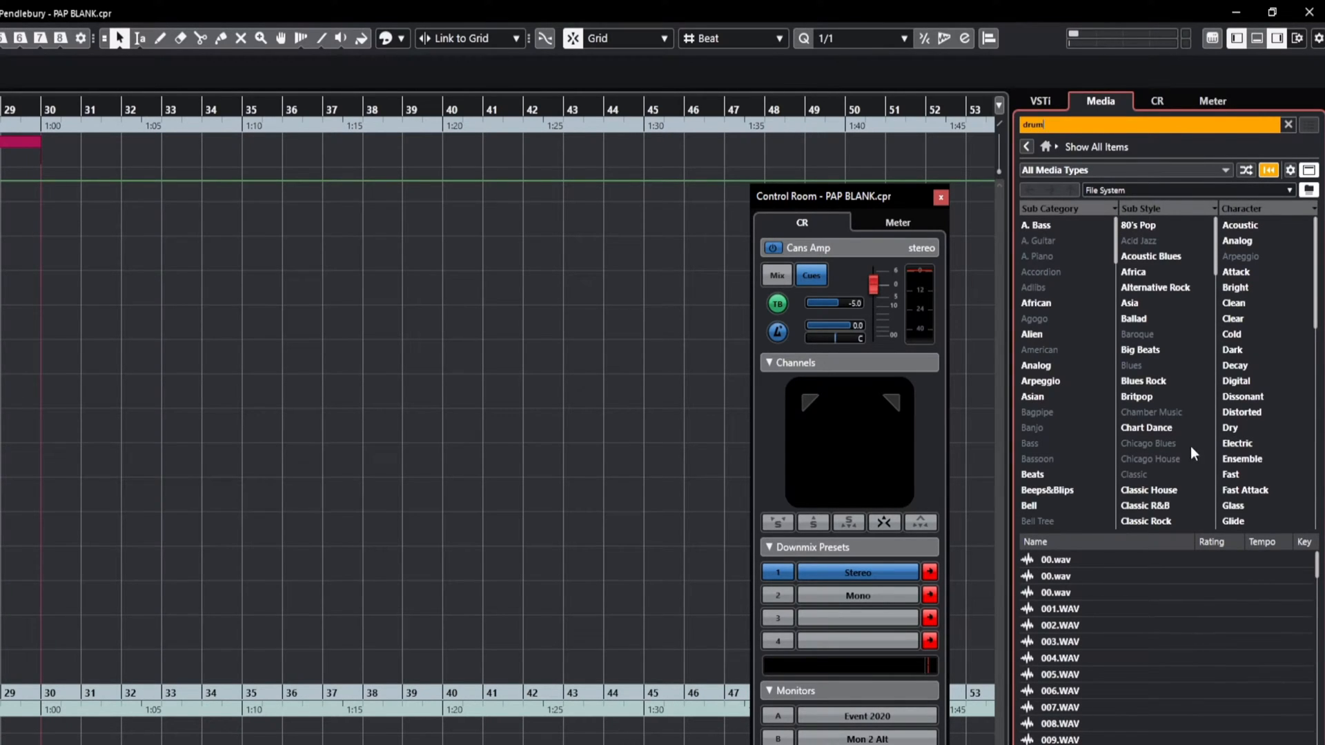
- Narrow the Name column in the drum results list and reset the search filter
{"action": "left_click", "coordinate": [1263, 172]}
{"action": "scroll", "coordinate": [1167, 642], "scroll_direction": "down", "scroll_amount": 20}
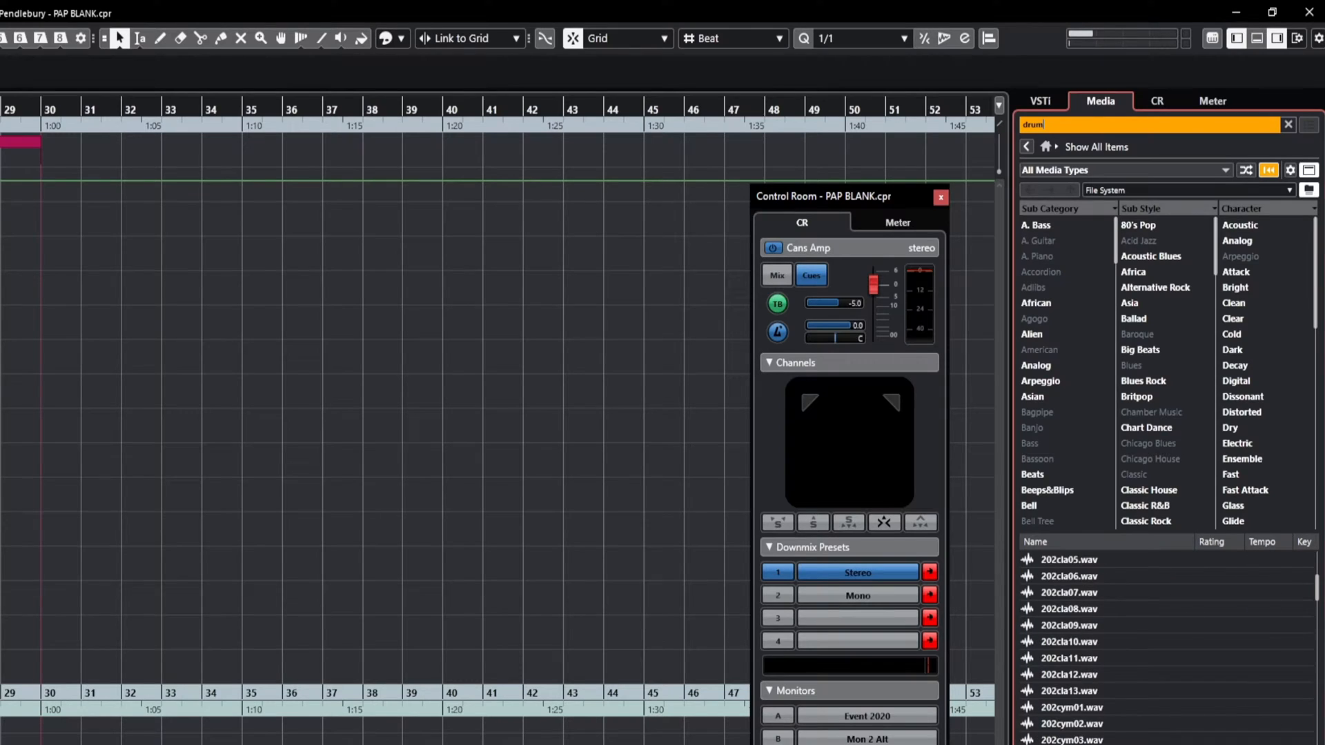
{"action": "scroll", "coordinate": [1171, 654], "scroll_direction": "up", "scroll_amount": 15}
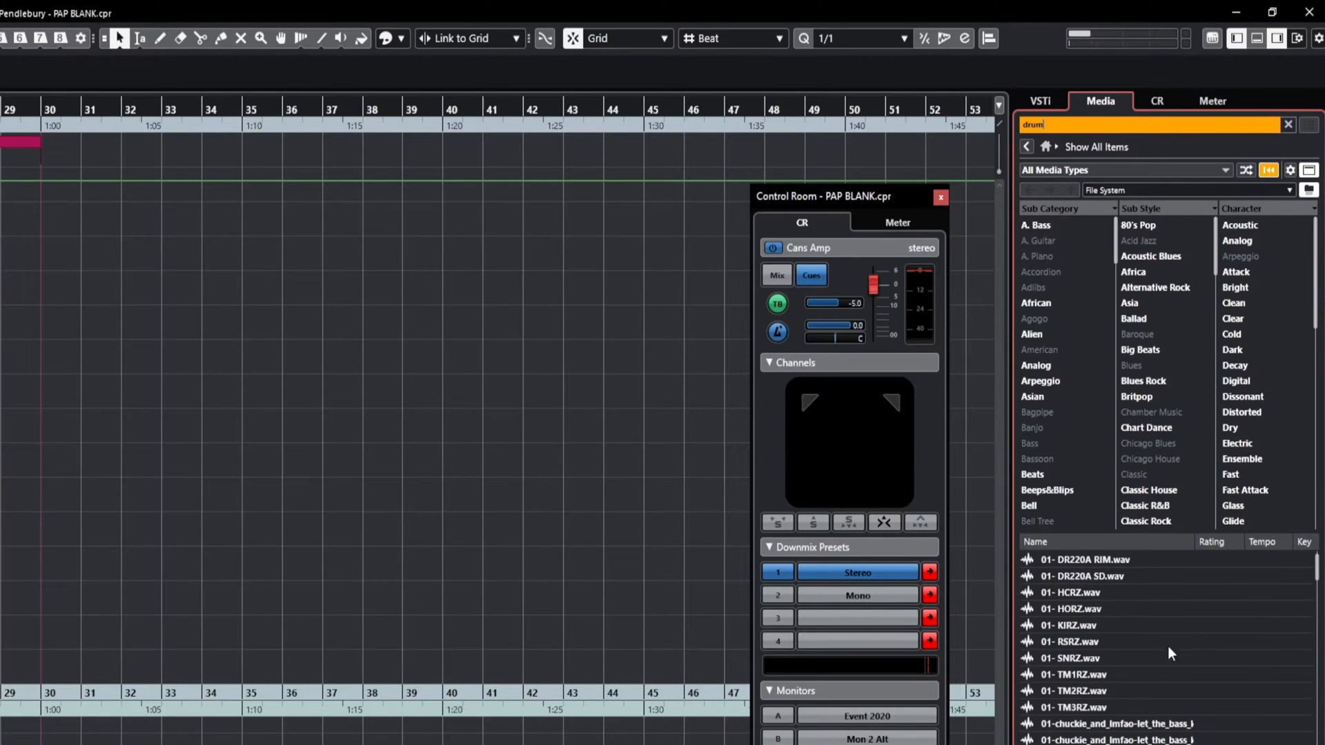
{"action": "left_click_drag", "start_coordinate": [1195, 543], "coordinate": [1173, 548]}
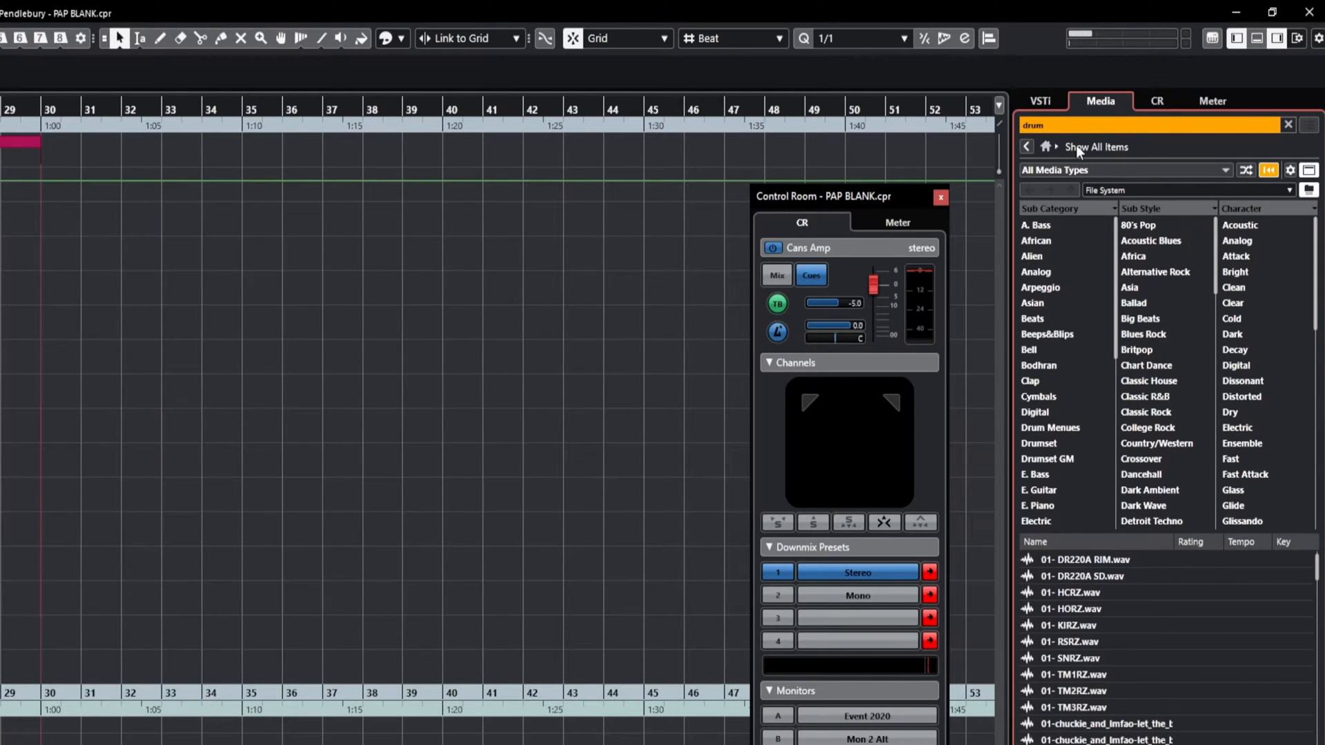
{"action": "left_click", "coordinate": [1271, 170]}
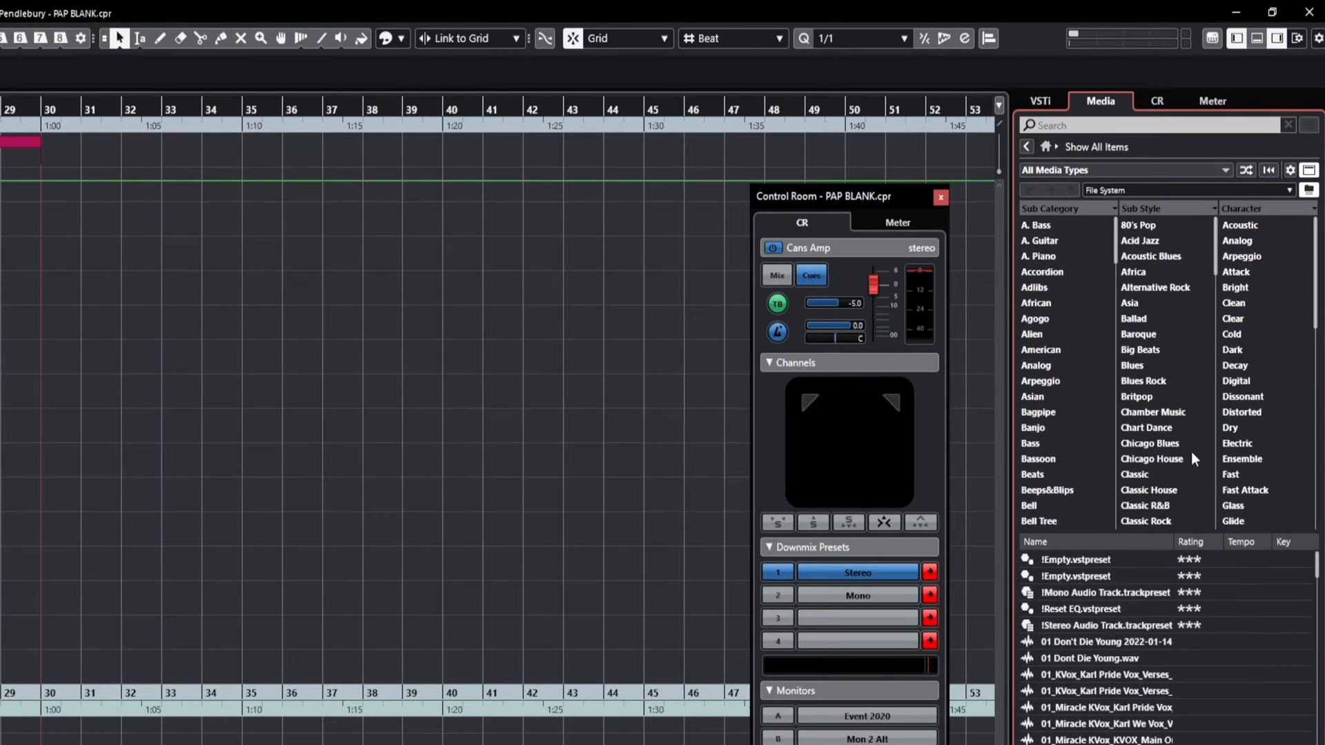
- Examine the attributes that can be set up for the results list, including the Media, Audio - Assets and Musical categories
{"action": "left_click", "coordinate": [1290, 171]}
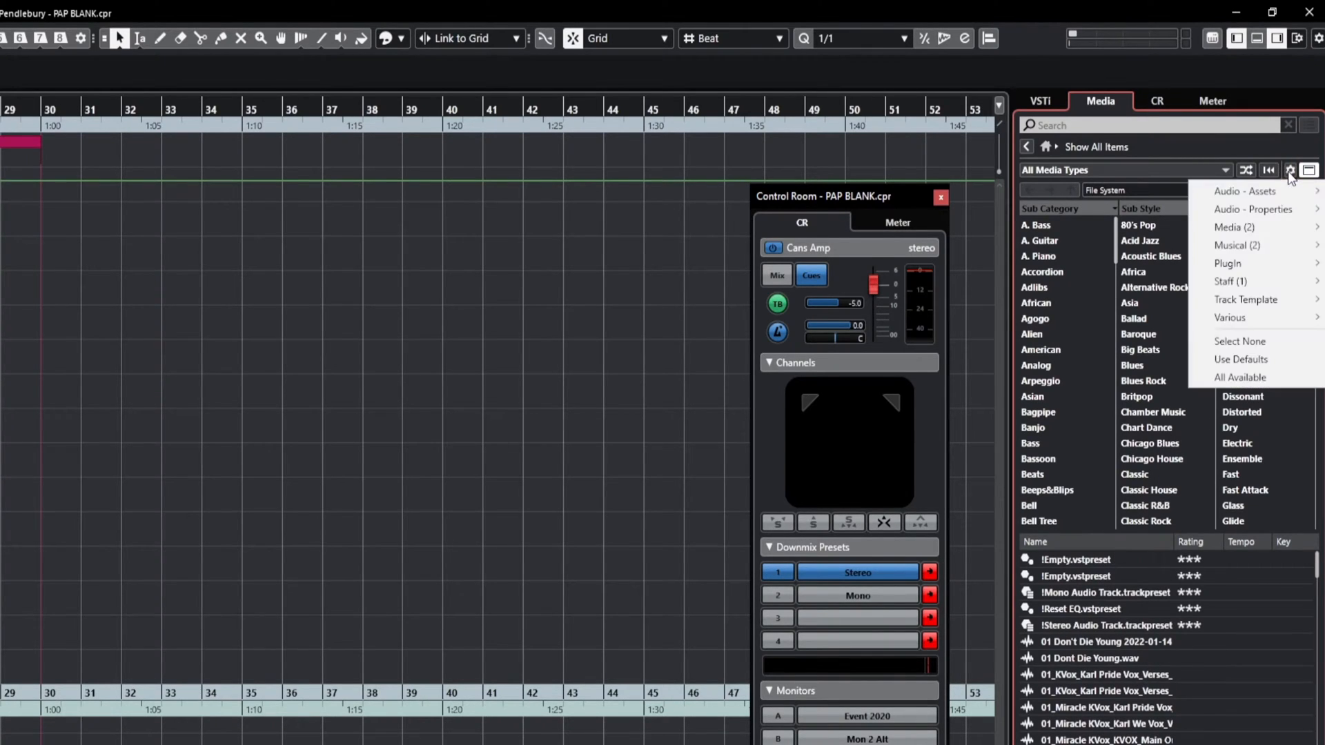
{"action": "mouse_move", "coordinate": [1251, 227]}
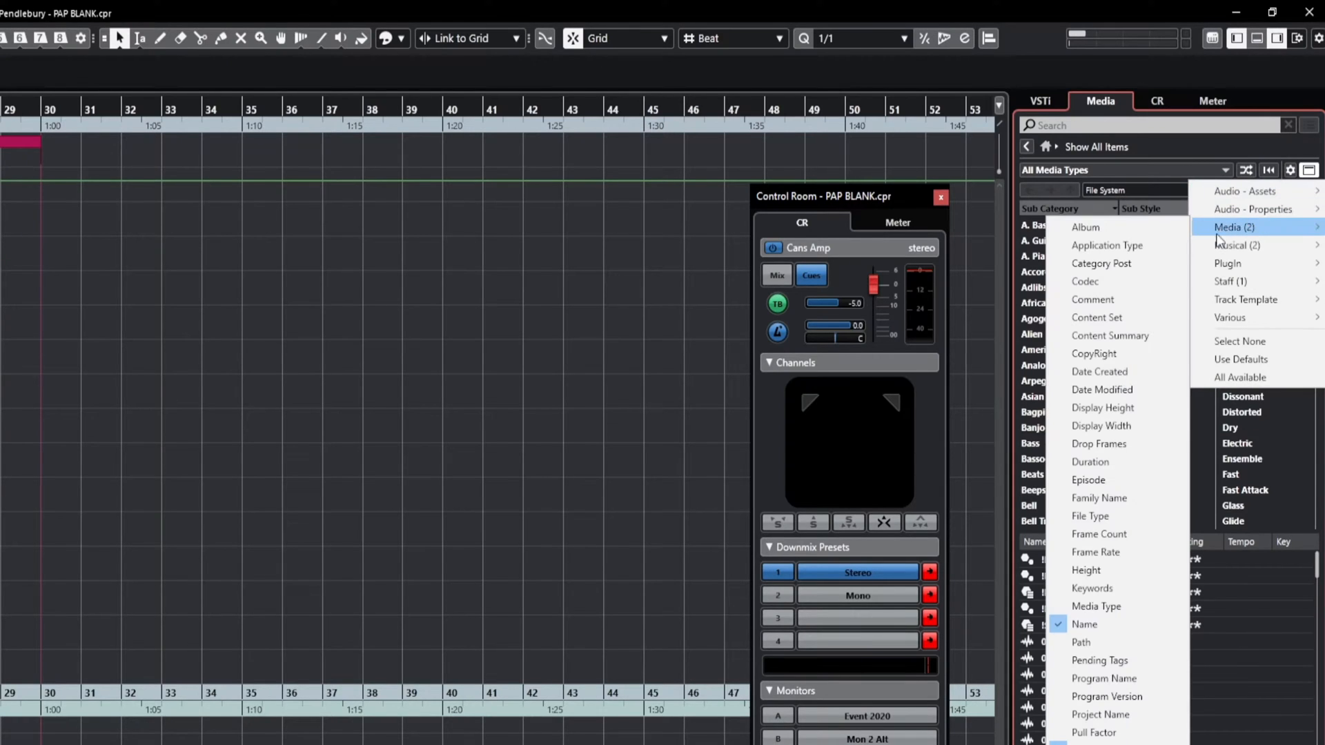
{"action": "mouse_move", "coordinate": [1248, 193]}
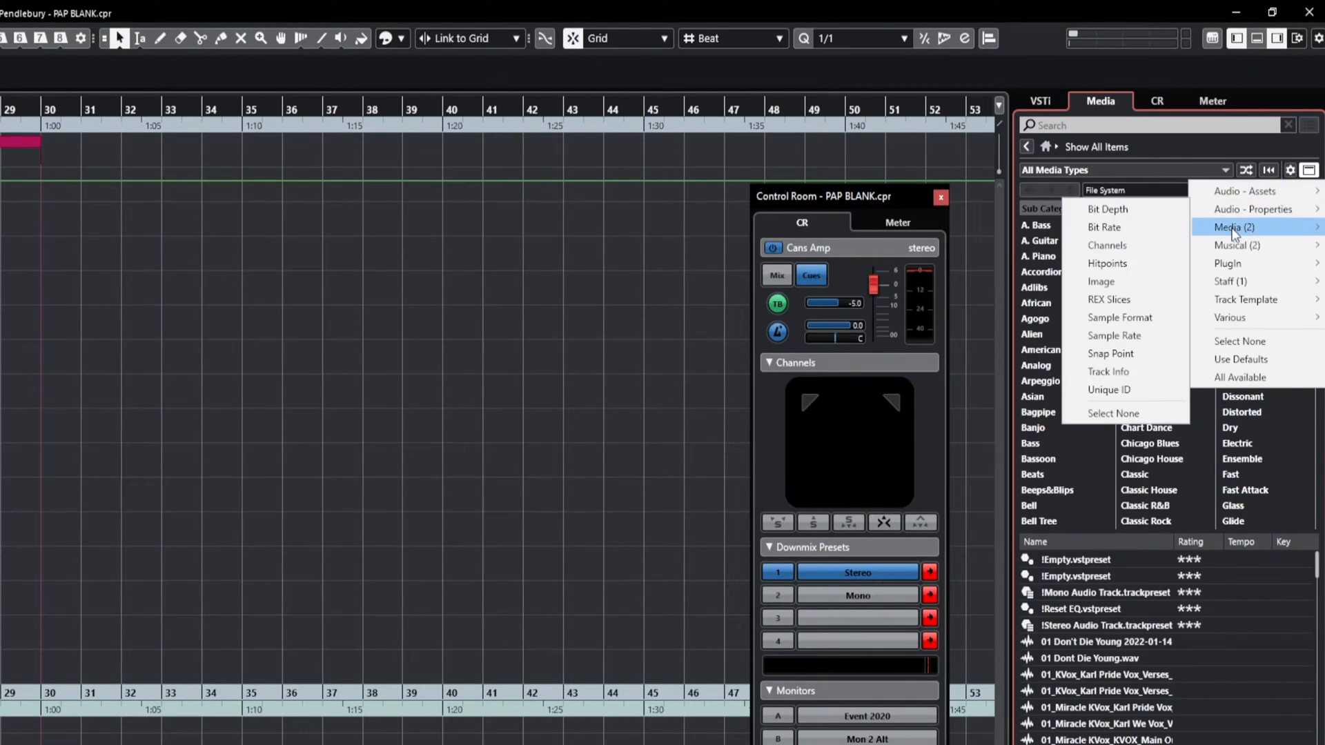
{"action": "mouse_move", "coordinate": [1231, 246]}
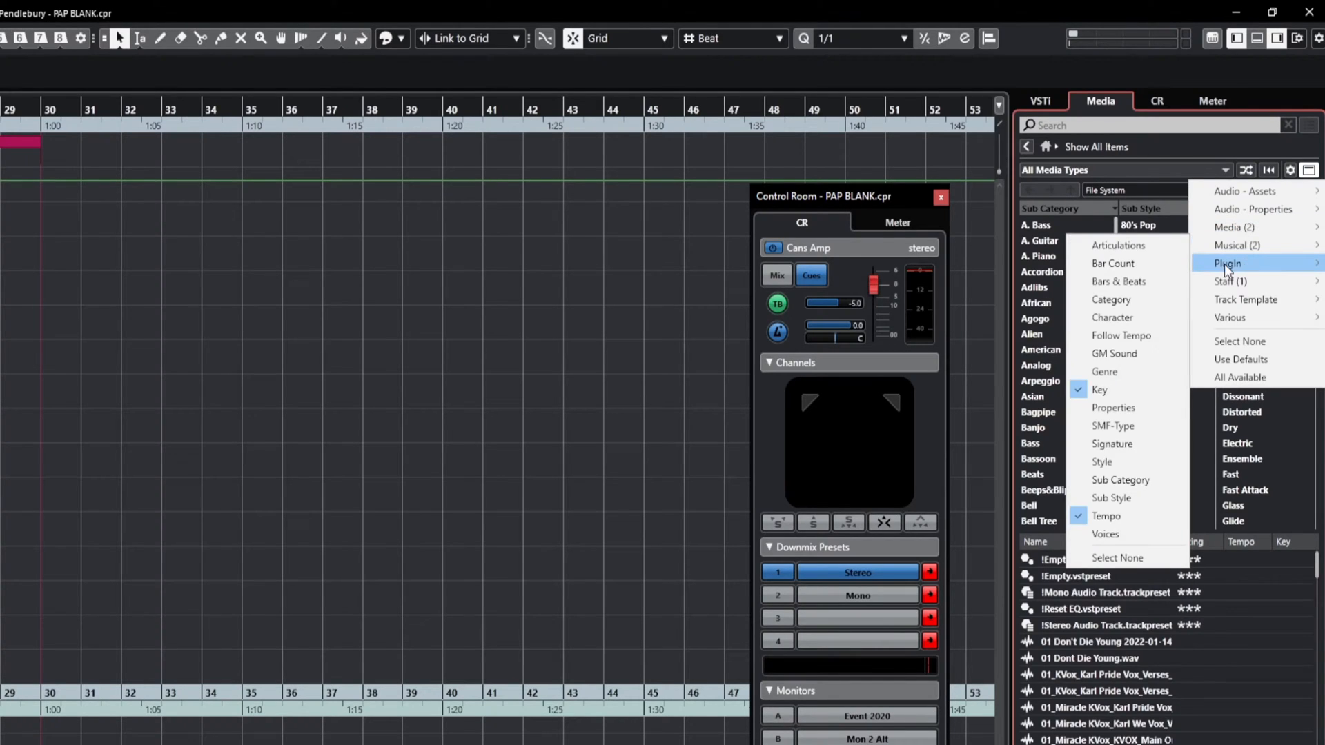
{"action": "mouse_move", "coordinate": [1219, 281]}
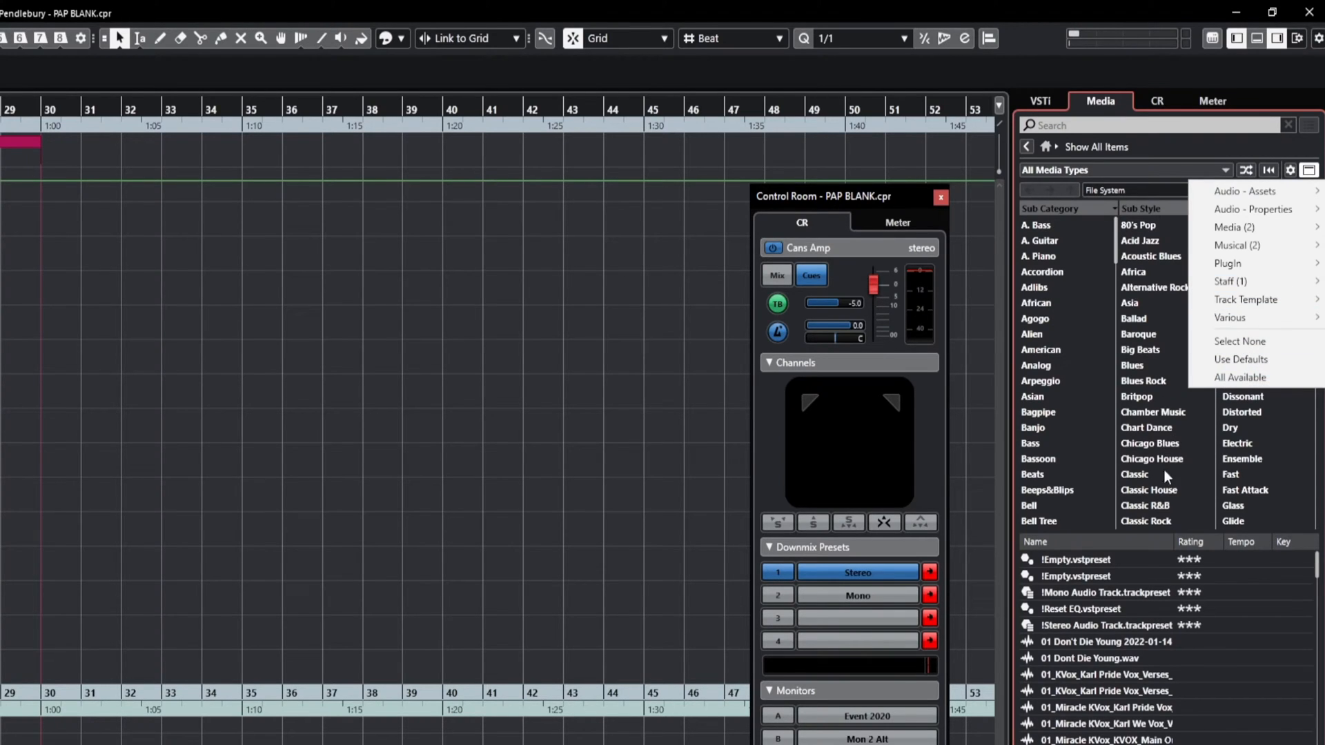
{"action": "left_click", "coordinate": [1133, 172]}
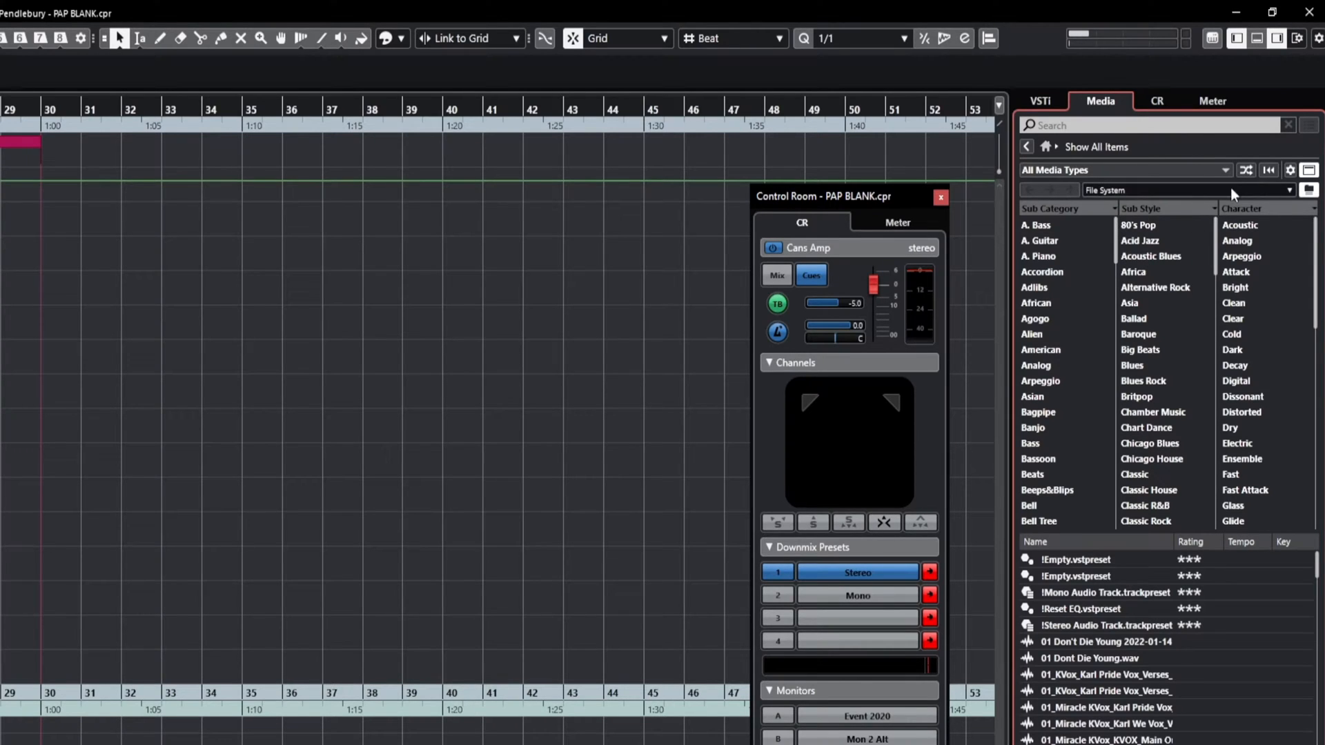
- Open and close the MediaBay window for comparison and reset the filter in the right zone's Media view
{"action": "left_click", "coordinate": [1269, 171]}
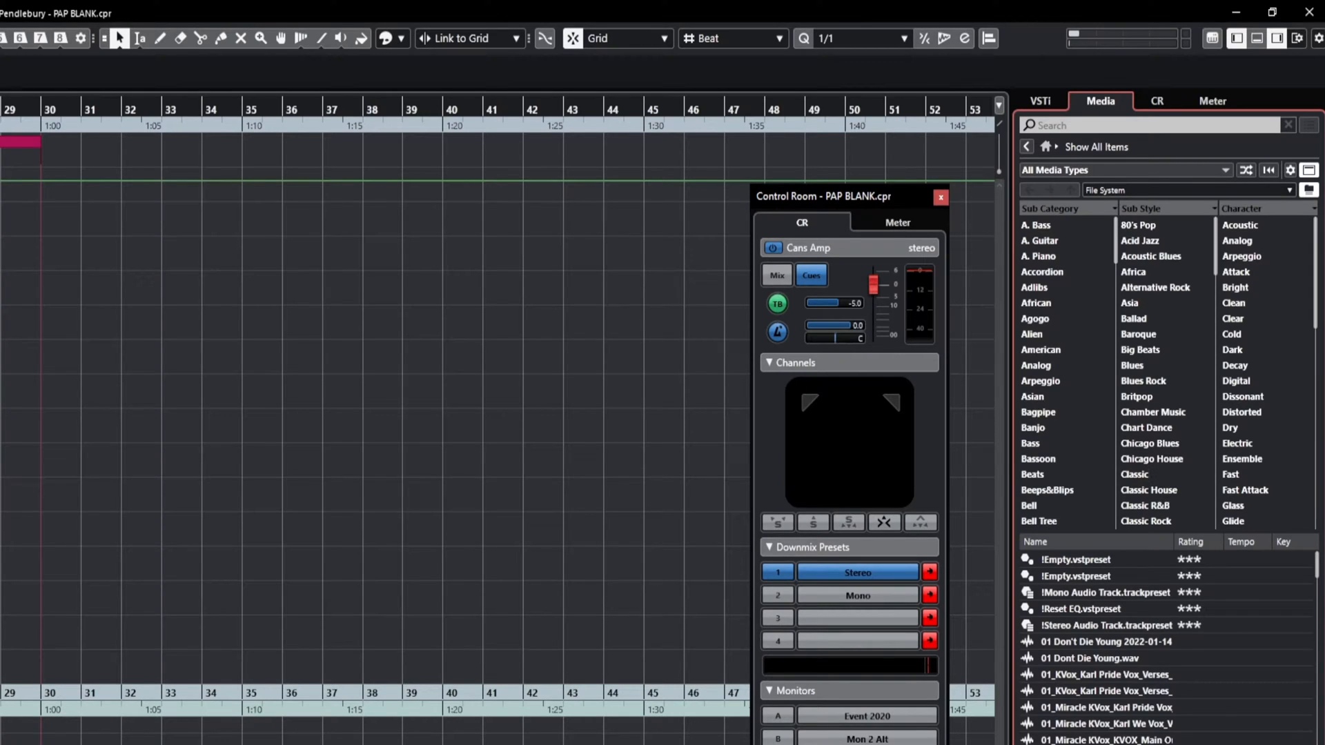
{"action": "key", "text": "F5"}
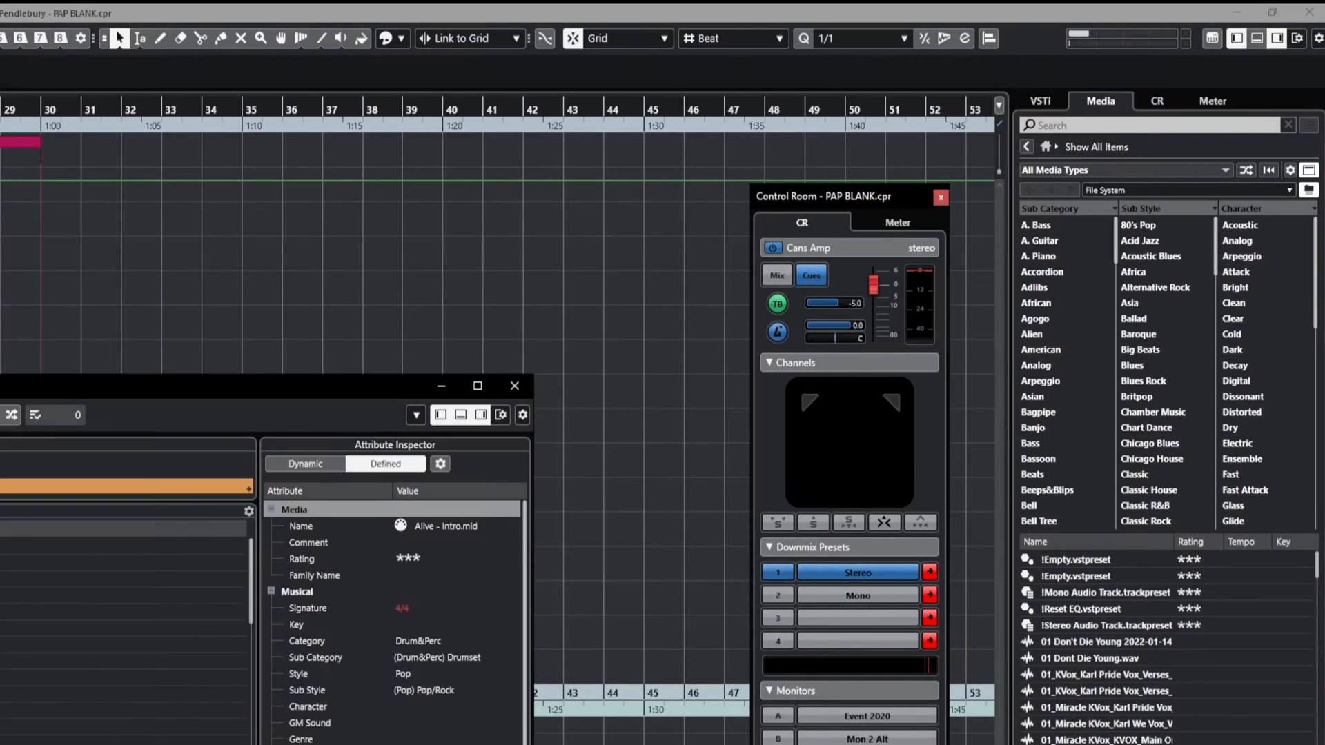
{"action": "key", "text": "F5"}
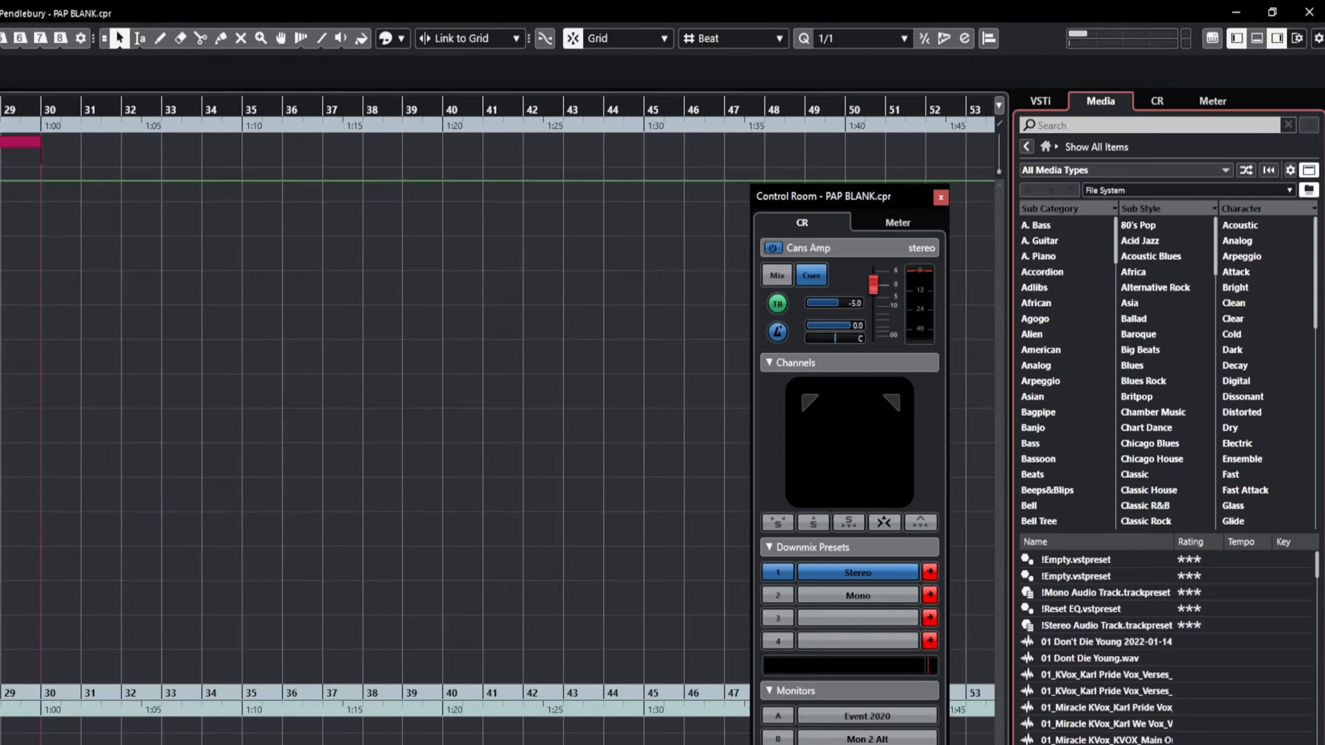
{"action": "left_click", "coordinate": [1271, 166]}
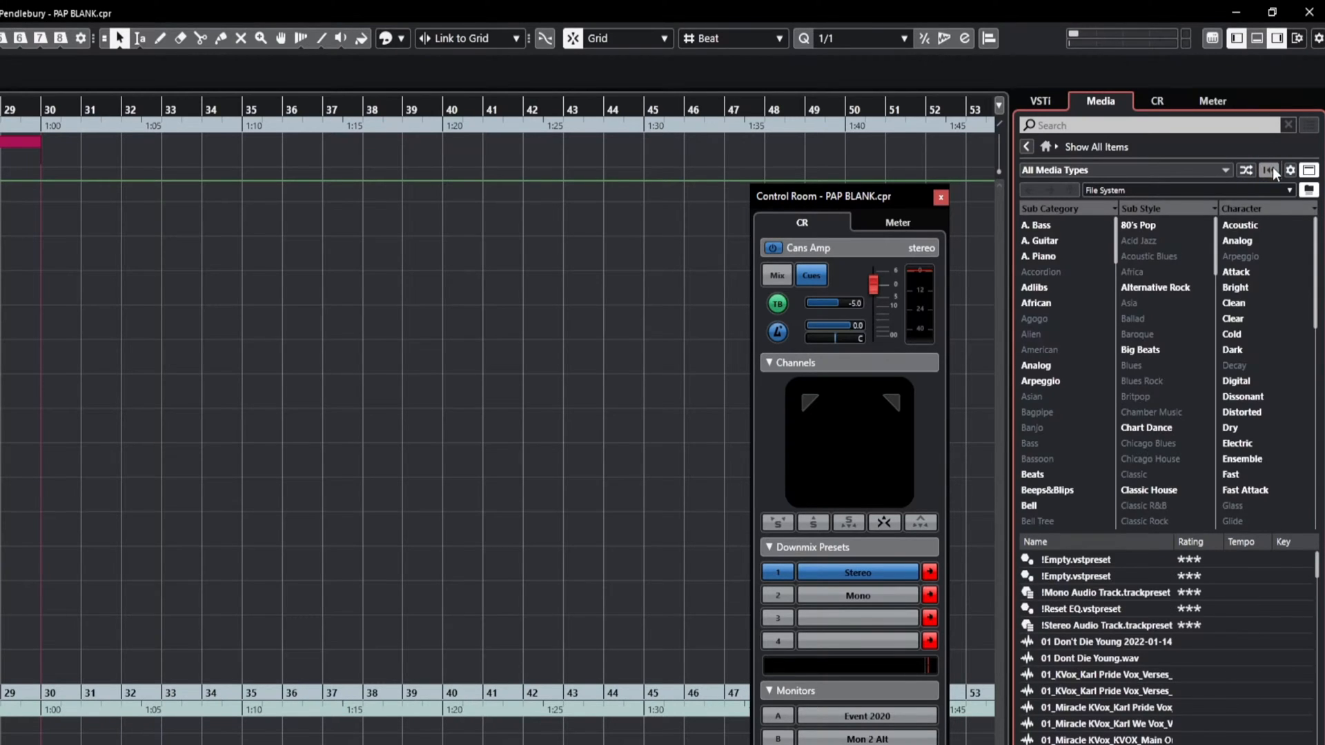
- Filter the Media results by the Accordion sub category and the Ensemble character
{"action": "left_click", "coordinate": [1308, 171]}
{"action": "left_click", "coordinate": [1308, 171]}
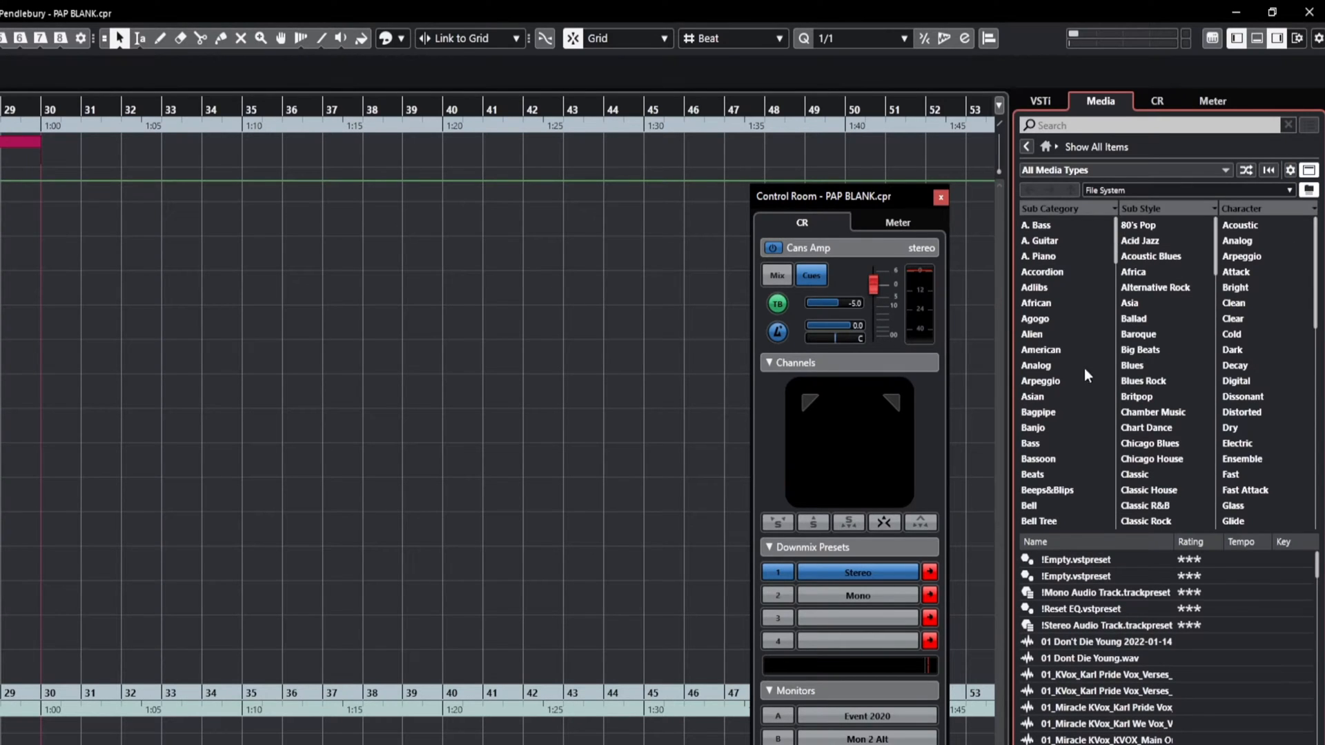
{"action": "left_click", "coordinate": [1041, 273]}
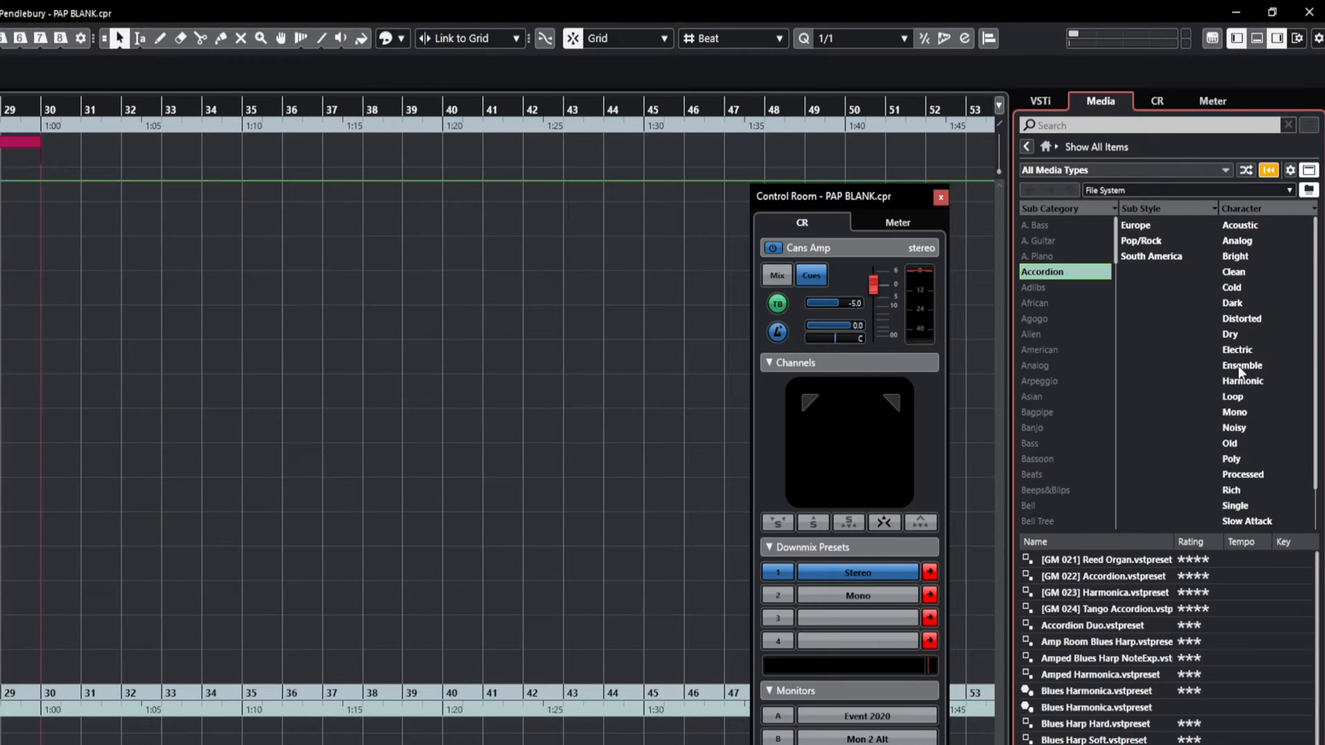
{"action": "left_click", "coordinate": [1238, 366]}
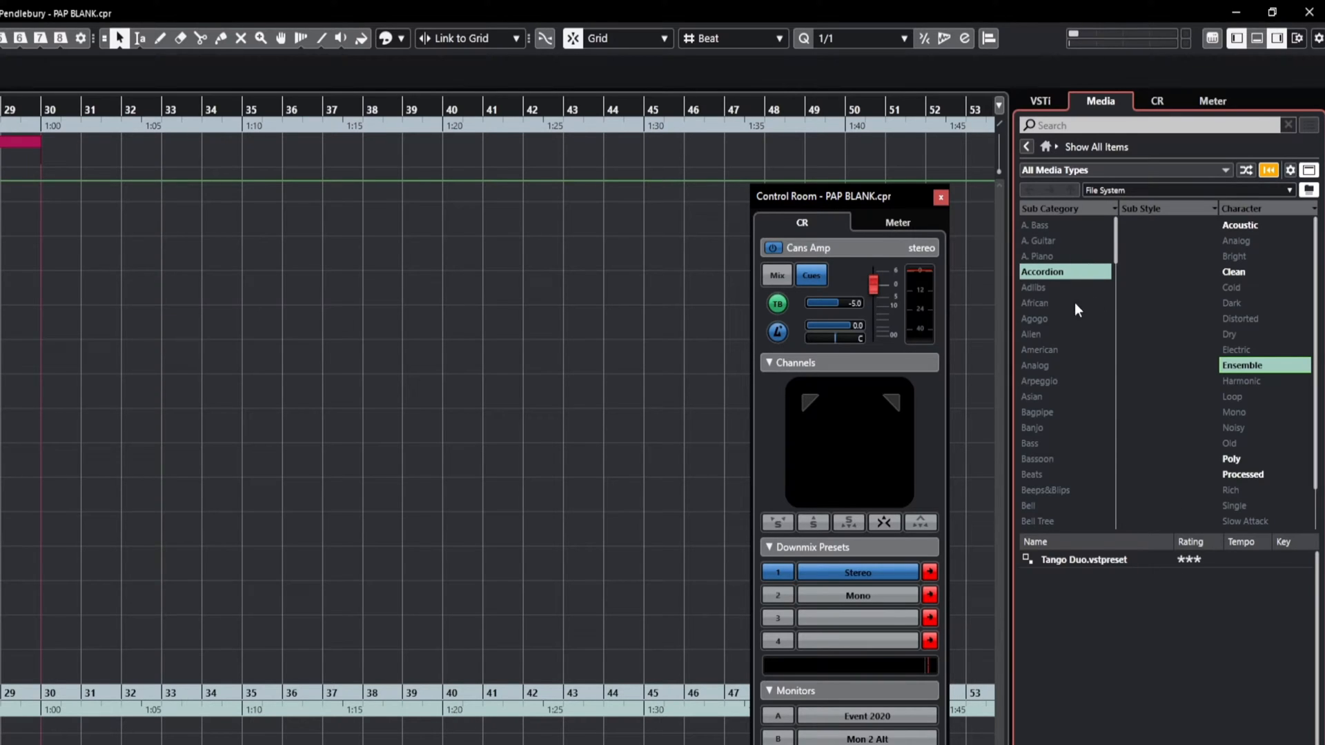
- Compare the Ensemble results for the Arpeggio sub category, reselect Accordion and reset the attribute filter
{"action": "left_click", "coordinate": [1038, 317]}
{"action": "left_click", "coordinate": [1037, 375]}
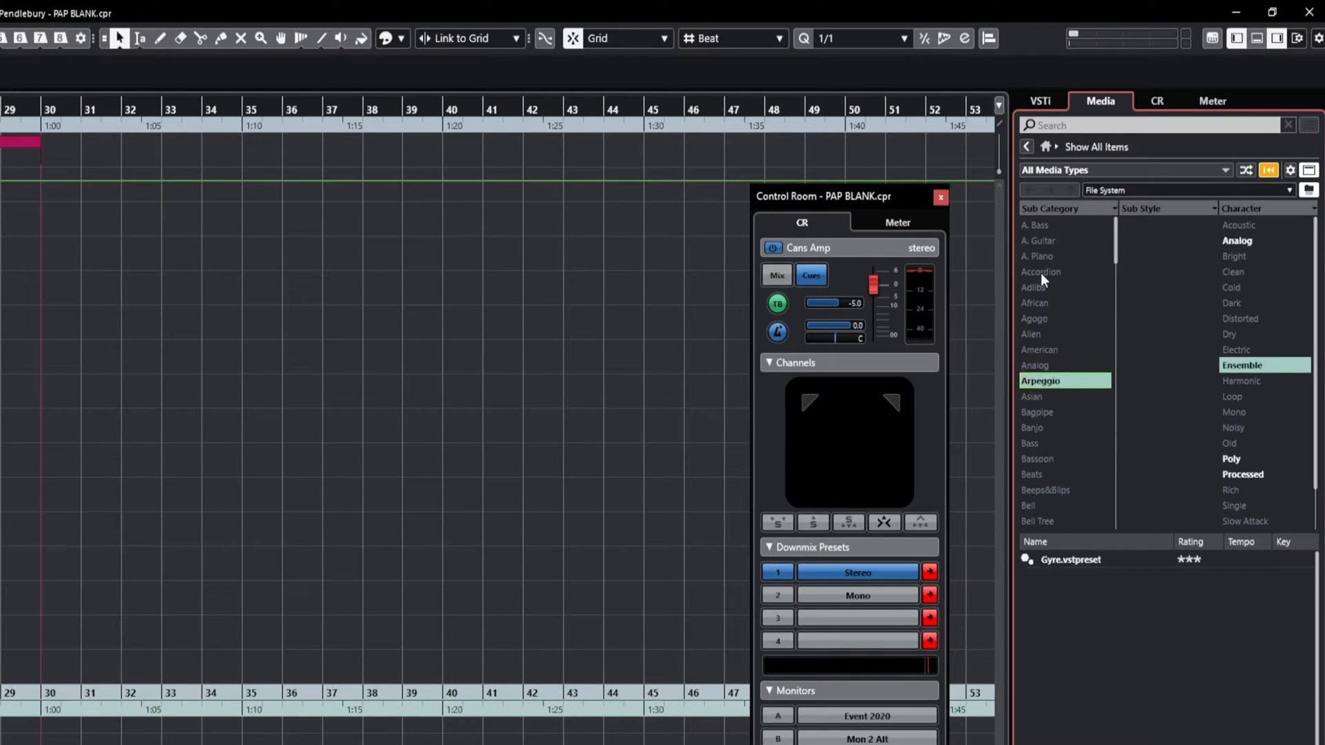
{"action": "left_click", "coordinate": [1041, 272]}
{"action": "left_click", "coordinate": [1269, 170]}
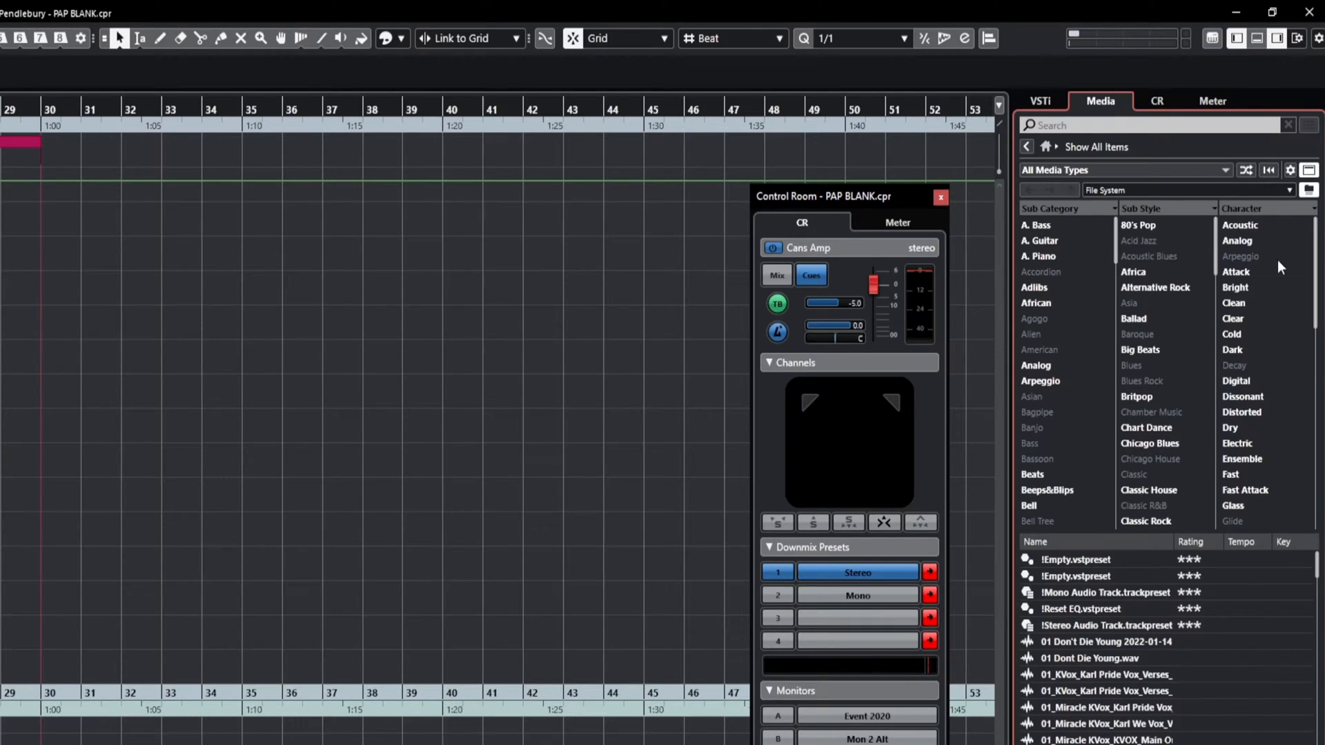
- Check the available File System locations without choosing one and return to the Media home page
{"action": "left_click", "coordinate": [1289, 189]}
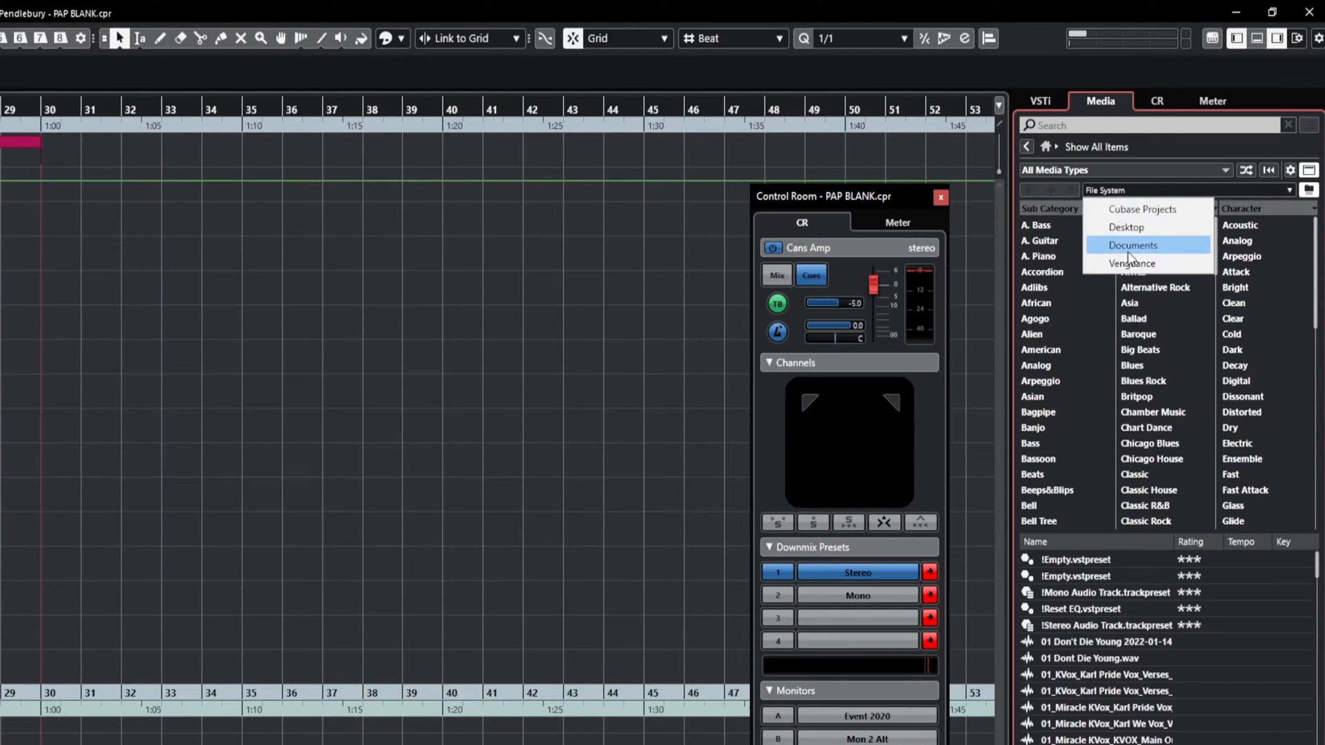
{"action": "left_click", "coordinate": [1051, 185]}
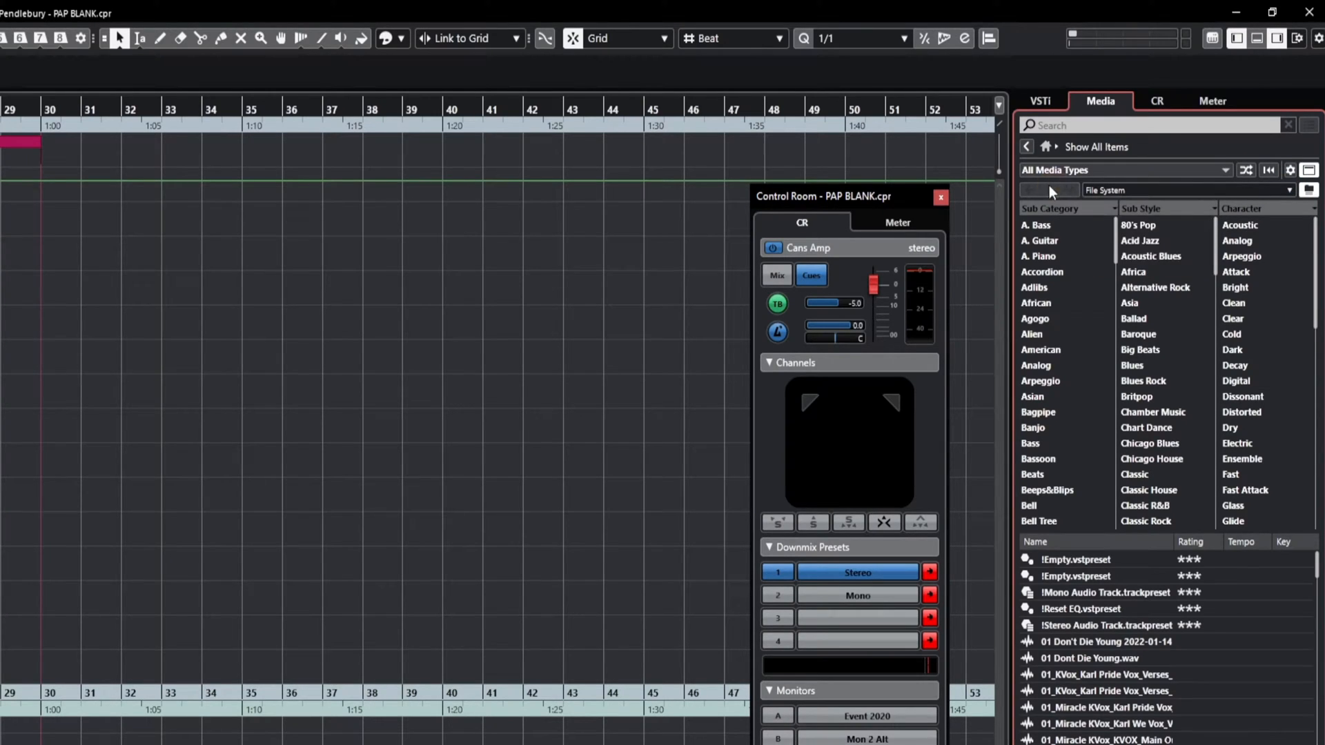
{"action": "left_click", "coordinate": [1045, 147]}
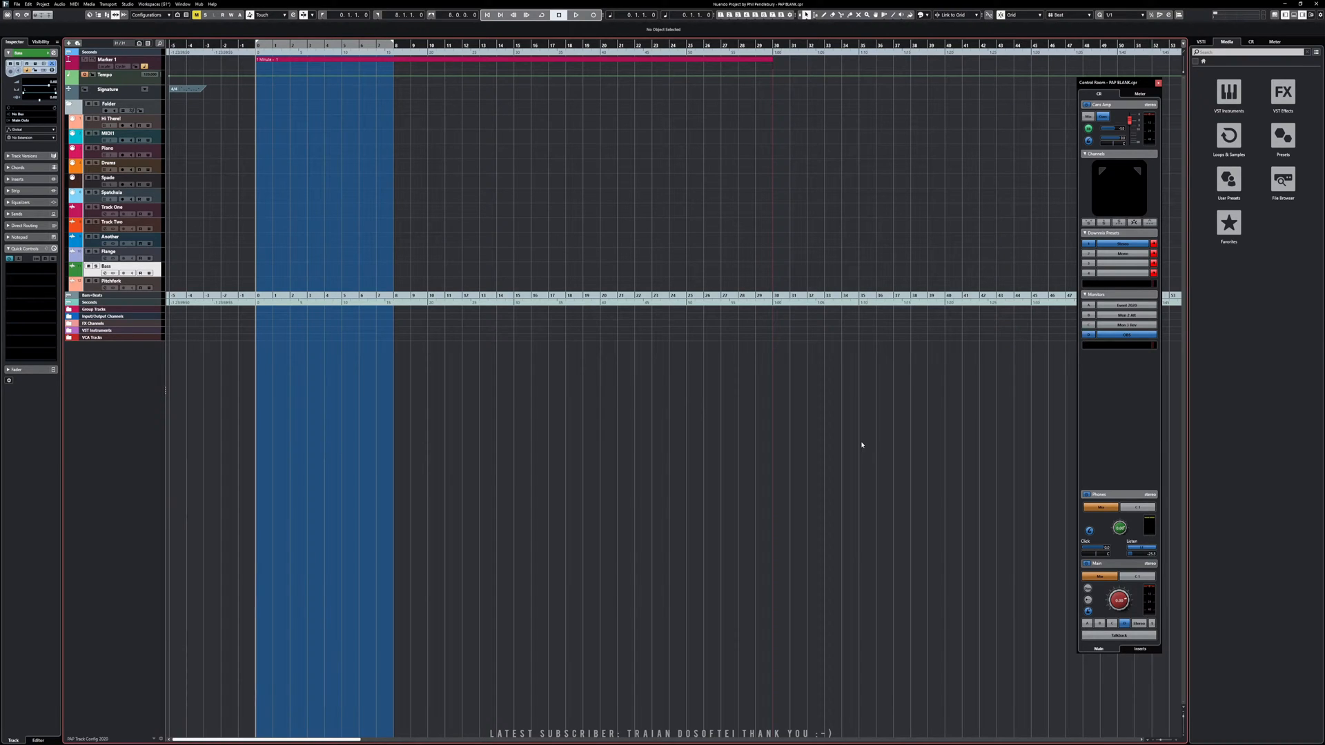
- Open the VST Instruments category and look through its instruments back up to the start of the list
{"action": "left_click", "coordinate": [1226, 95]}
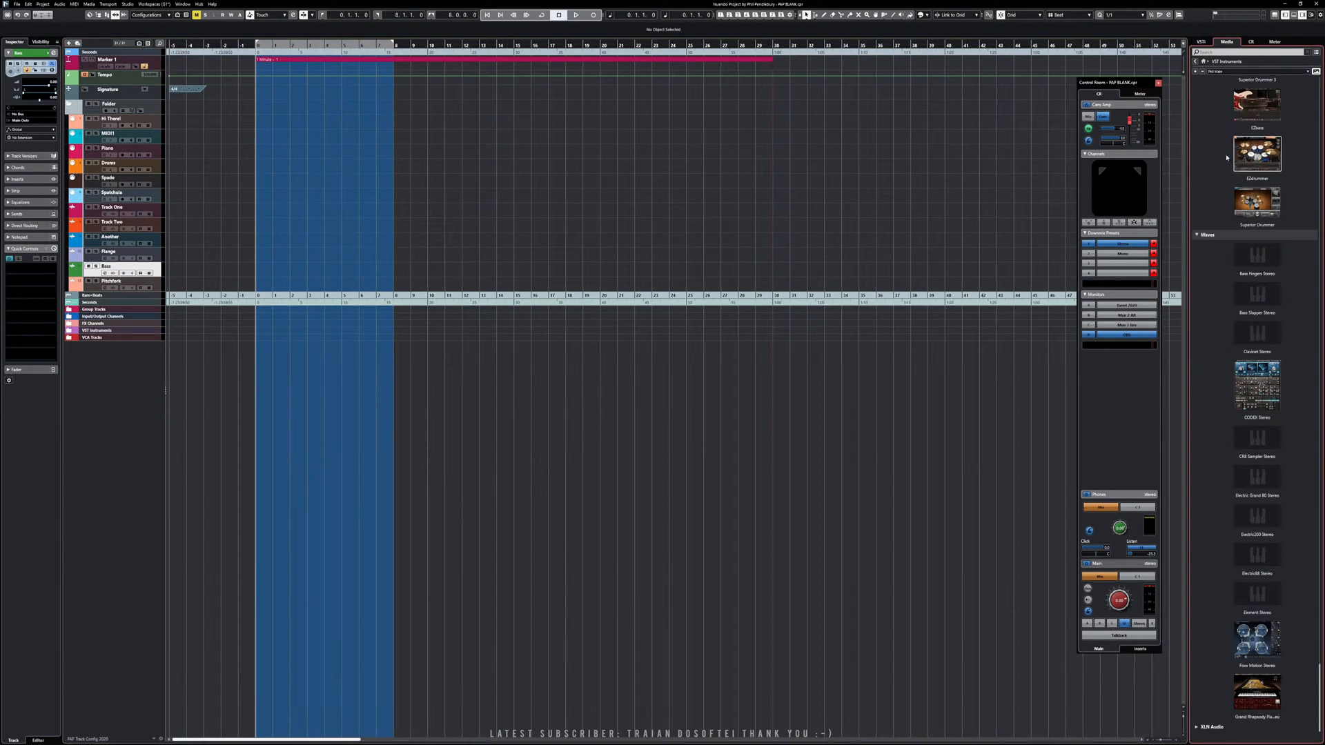
{"action": "scroll", "coordinate": [1218, 162], "scroll_direction": "up", "scroll_amount": 15}
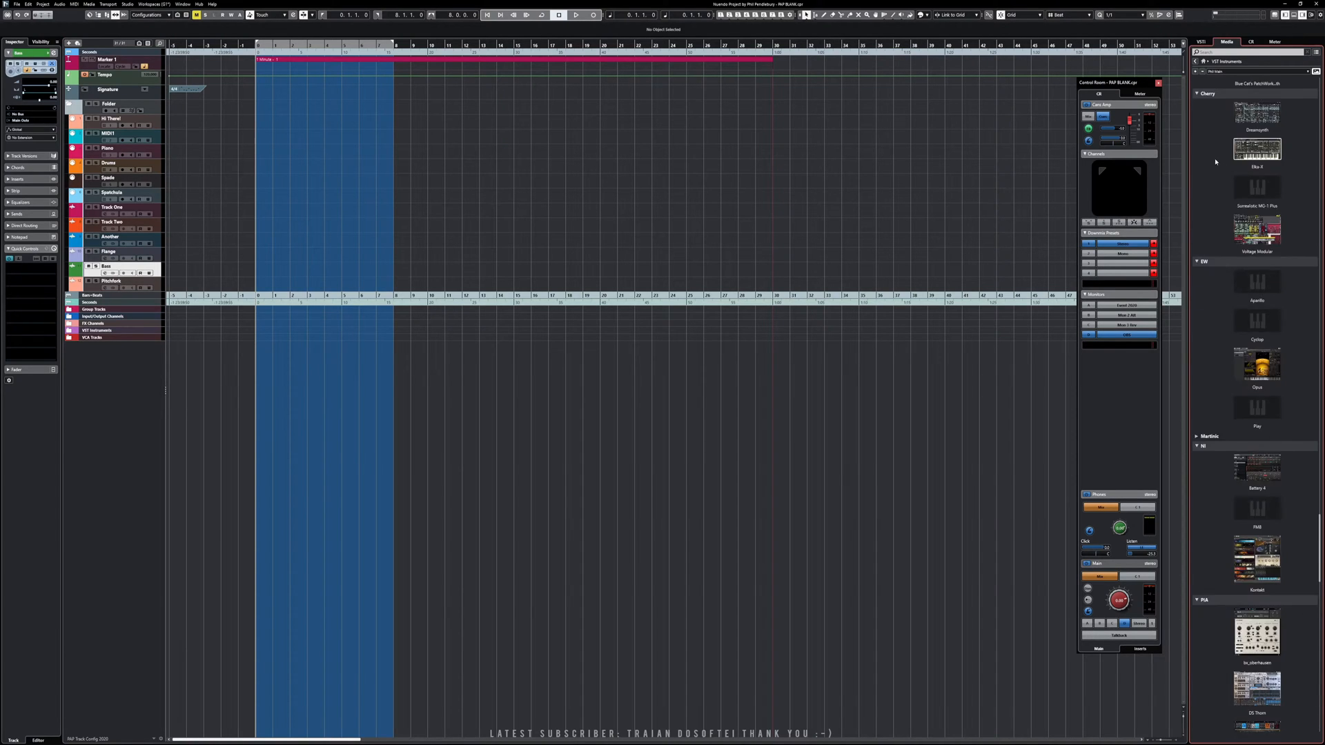
{"action": "scroll", "coordinate": [1221, 173], "scroll_direction": "up", "scroll_amount": 15}
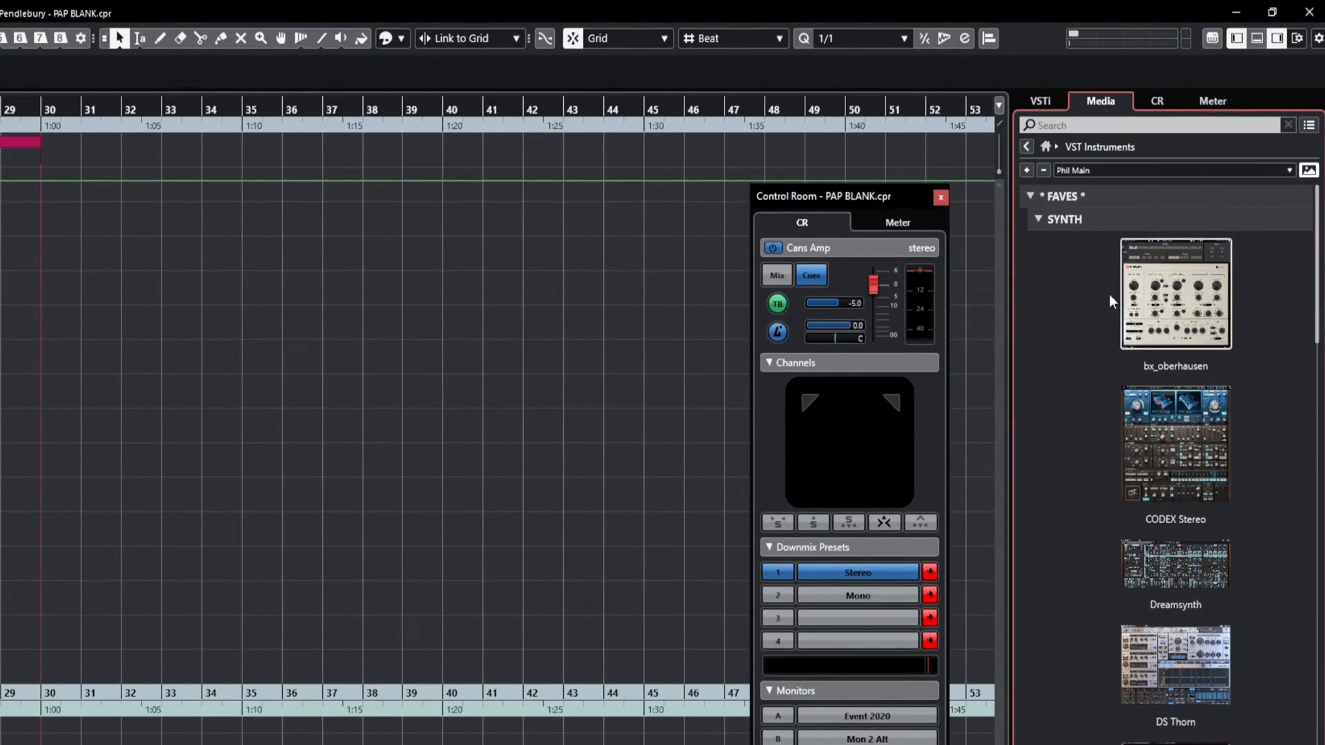
- Collapse the SYNTH, PIANO, RHYTHM, BAND and ORCH folders, and then the entire VST Instruments tree
{"action": "left_click", "coordinate": [1038, 219]}
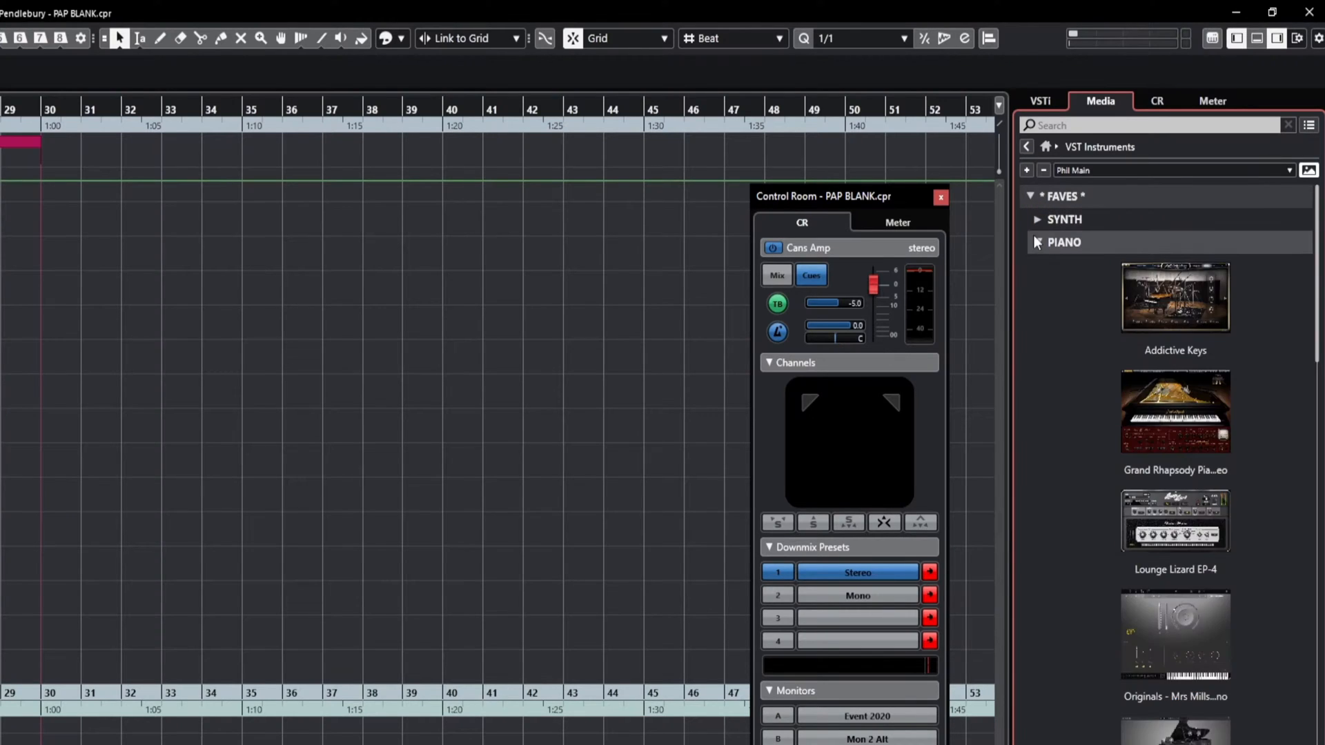
{"action": "left_click", "coordinate": [1039, 242]}
{"action": "left_click", "coordinate": [1040, 264]}
{"action": "left_click", "coordinate": [1037, 286]}
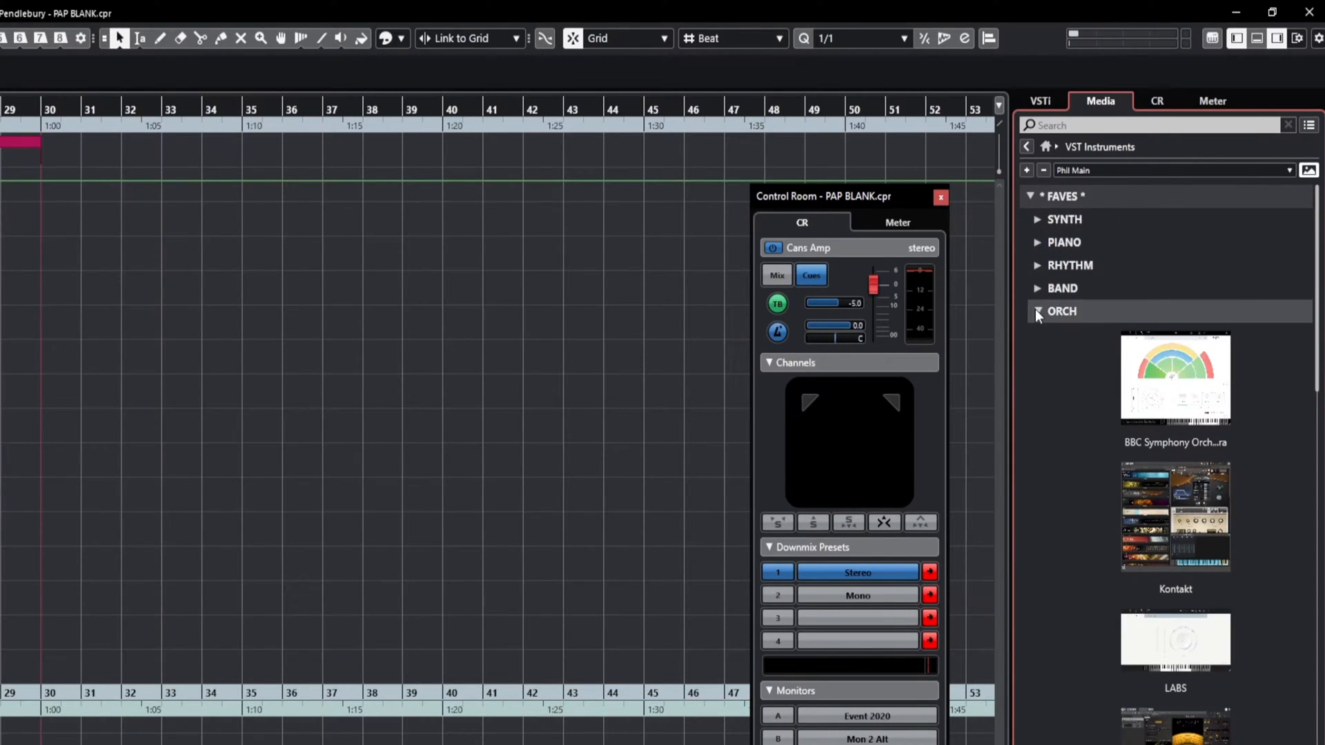
{"action": "left_click", "coordinate": [1035, 309]}
{"action": "left_click", "coordinate": [1044, 171]}
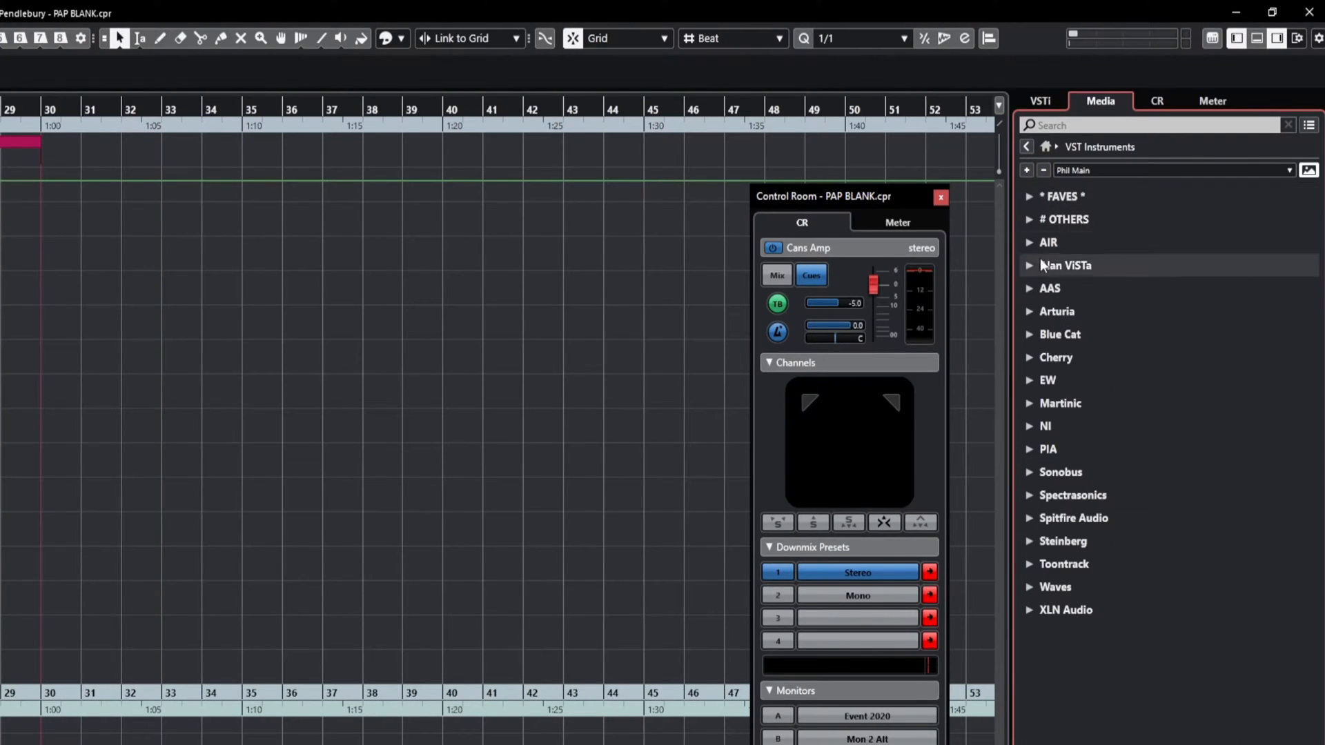
- Expand the FAVES folder and examine the instruments in its SYNTH subfolder
{"action": "left_click", "coordinate": [1029, 197]}
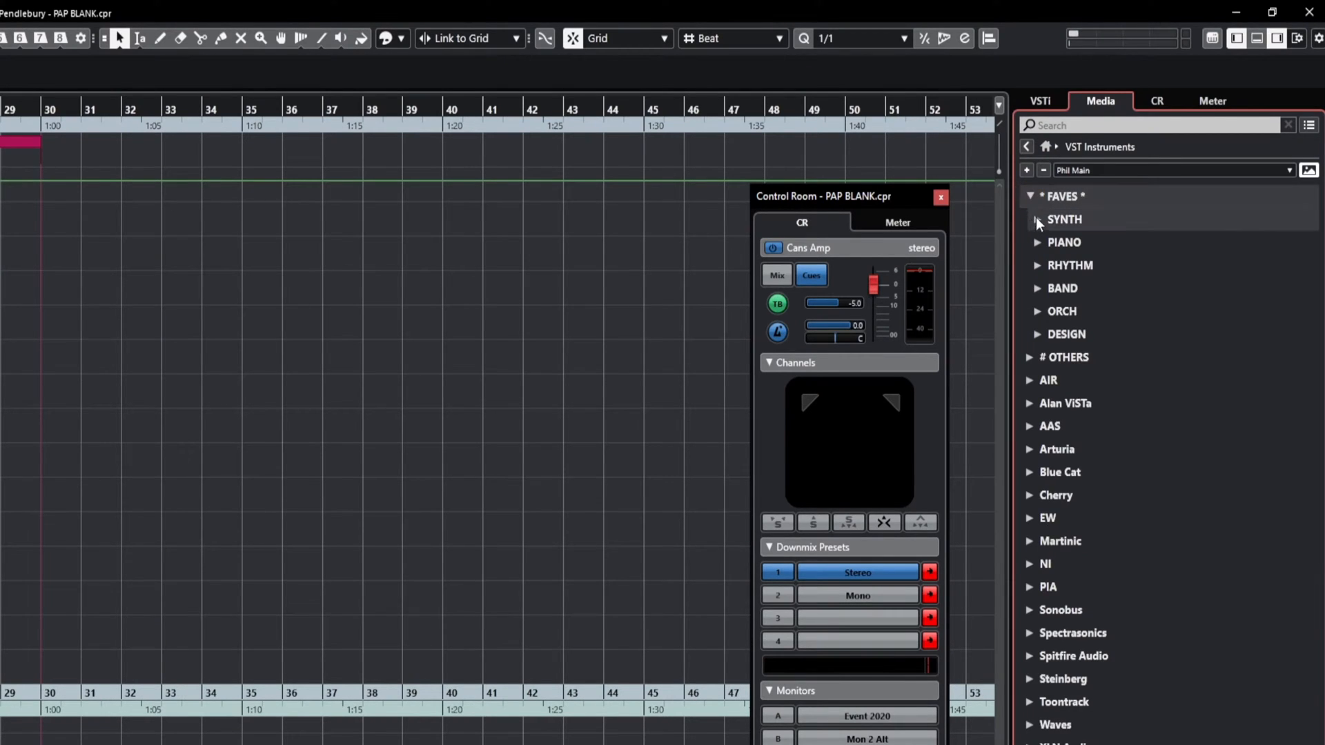
{"action": "left_click", "coordinate": [1036, 221]}
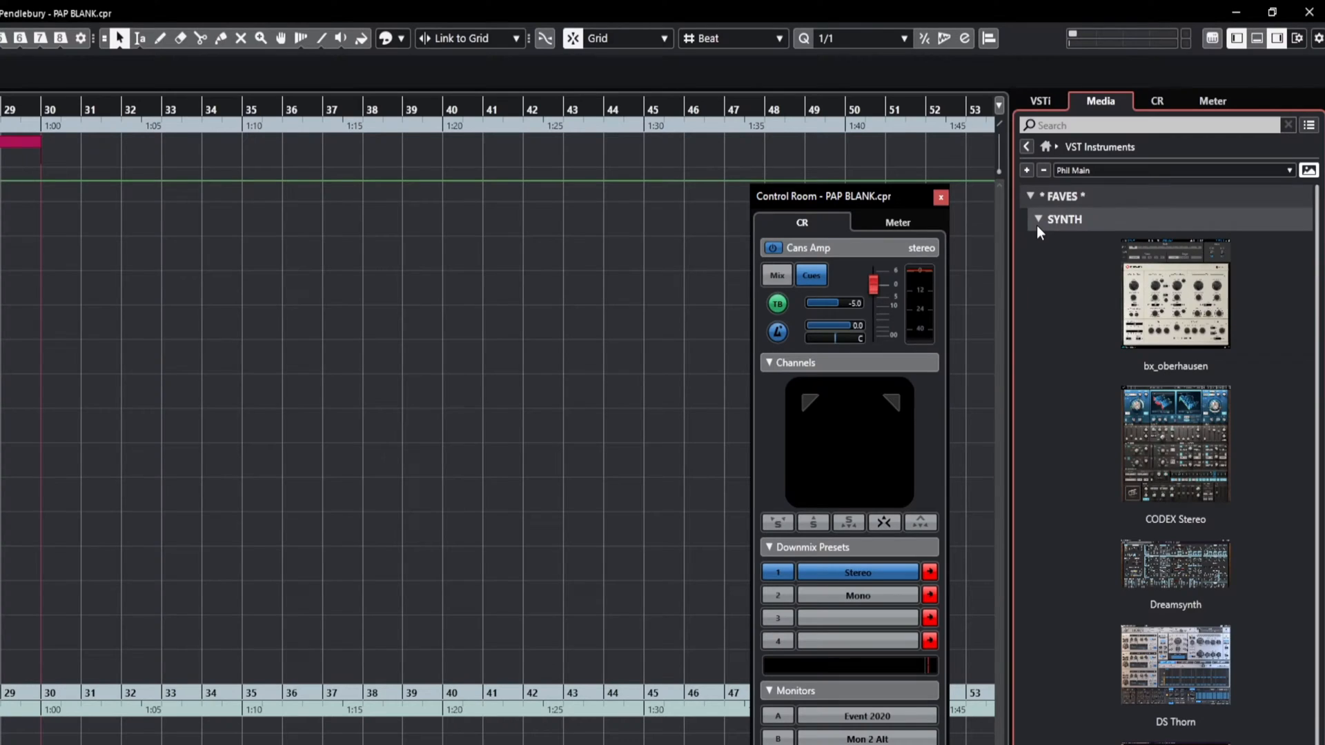
{"action": "left_click", "coordinate": [1039, 219]}
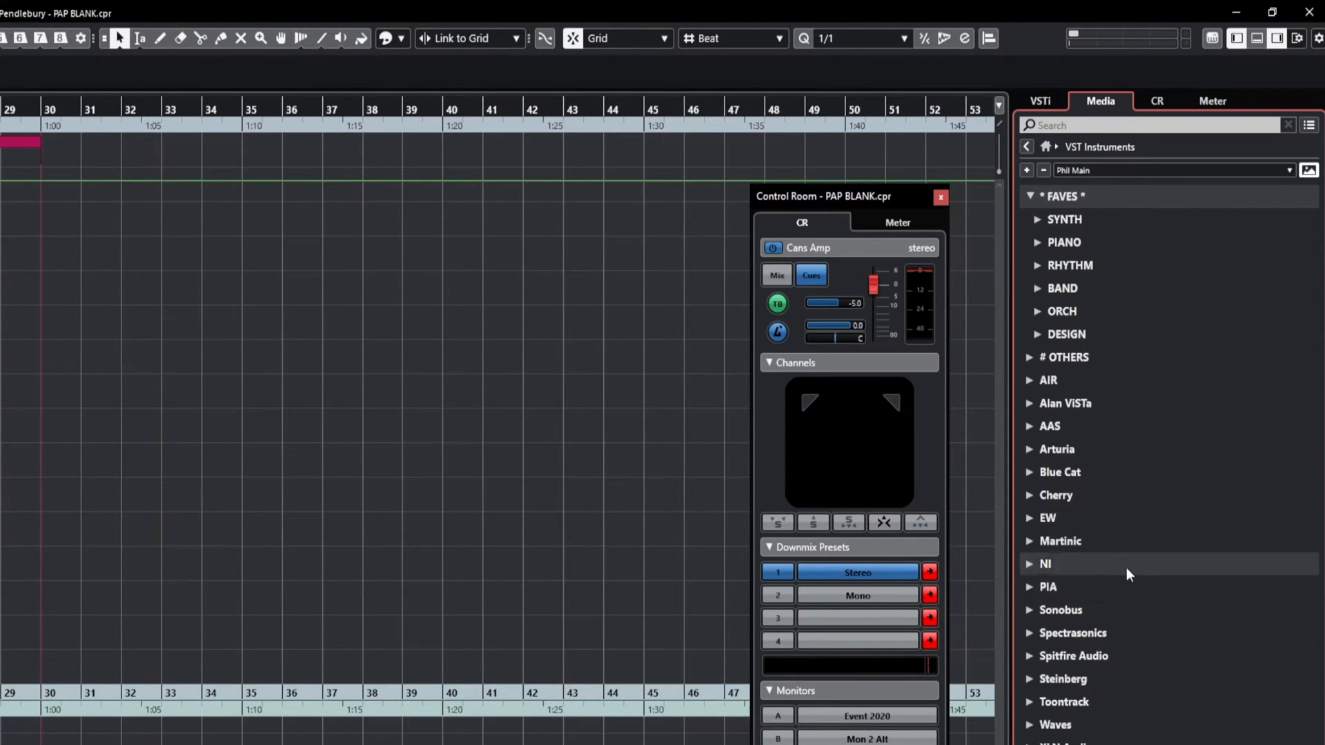
{"action": "left_click", "coordinate": [1031, 194]}
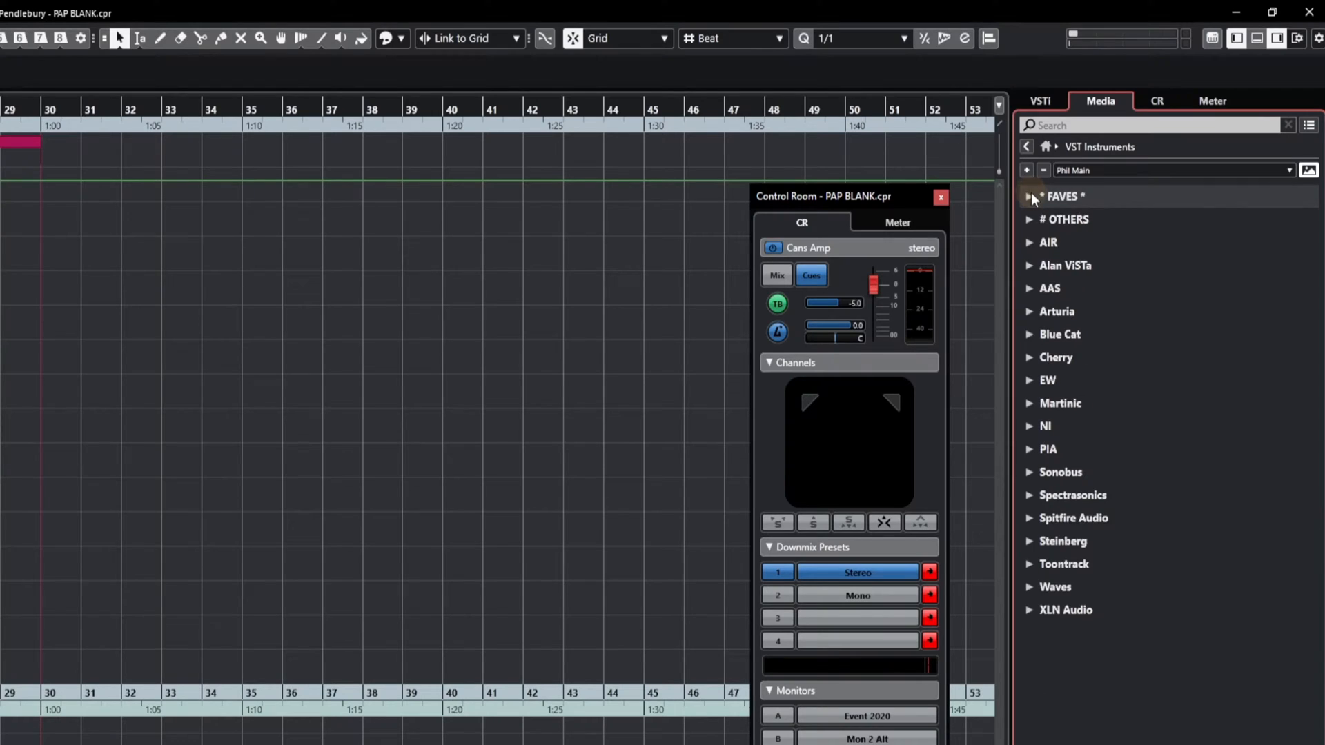
{"action": "left_click", "coordinate": [1030, 195]}
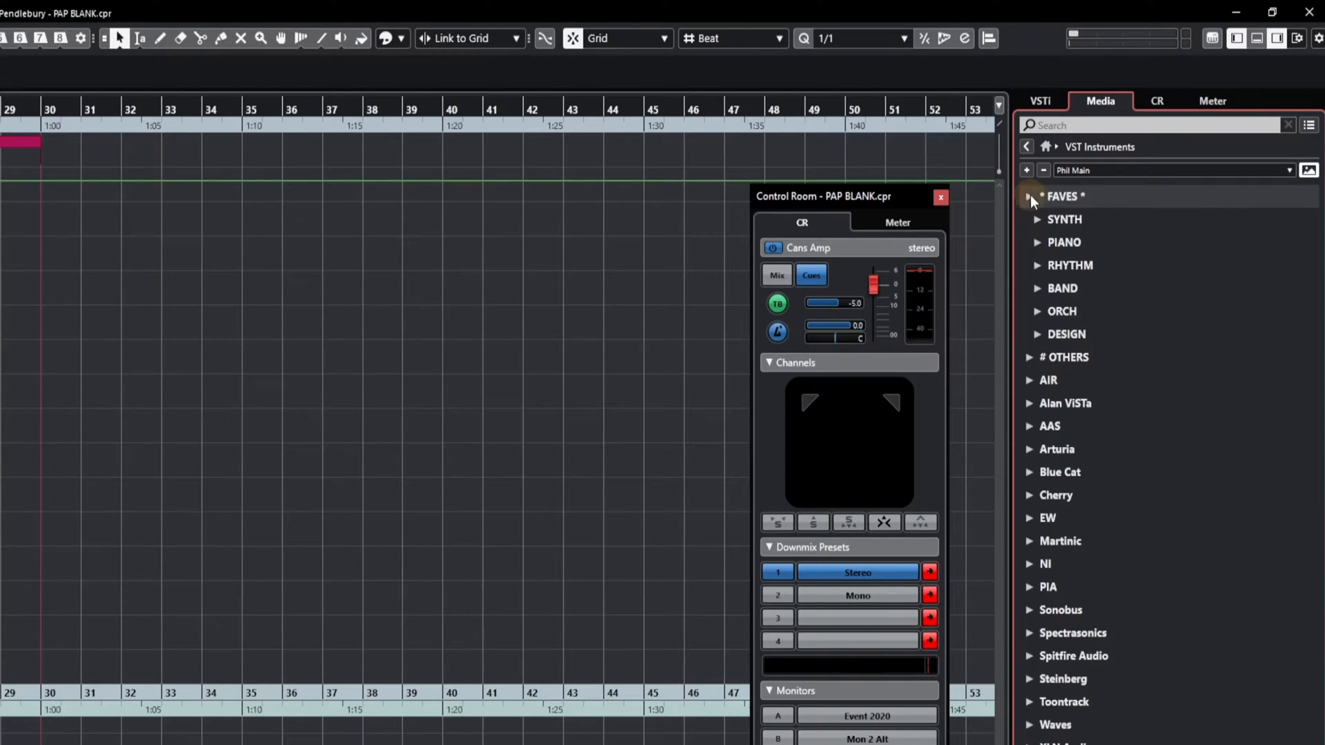
- Examine the PIANO, RHYTHM, BAND and ORCH subfolders of FAVES, collapsing each one after viewing
{"action": "left_click", "coordinate": [1038, 242]}
{"action": "left_click", "coordinate": [1038, 242]}
{"action": "left_click", "coordinate": [1040, 266]}
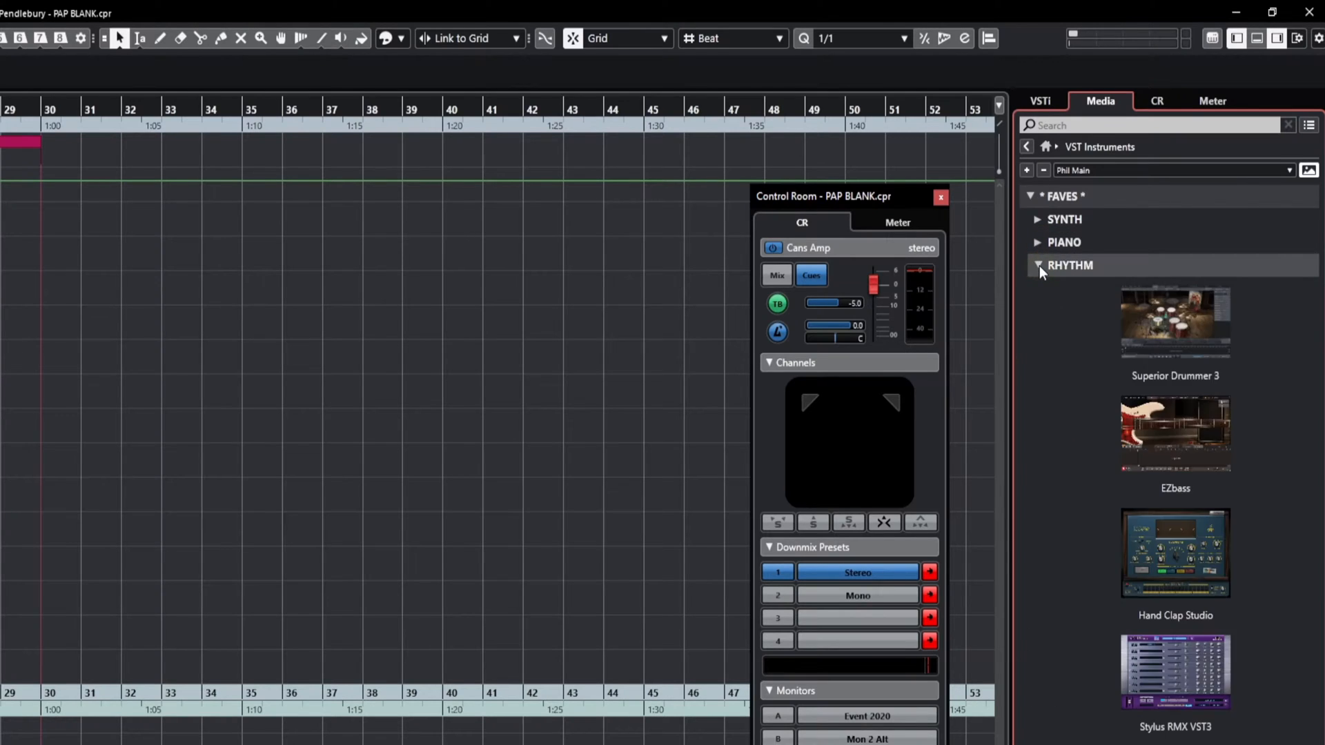
{"action": "left_click", "coordinate": [1039, 267]}
{"action": "left_click", "coordinate": [1038, 288]}
{"action": "left_click", "coordinate": [1038, 288]}
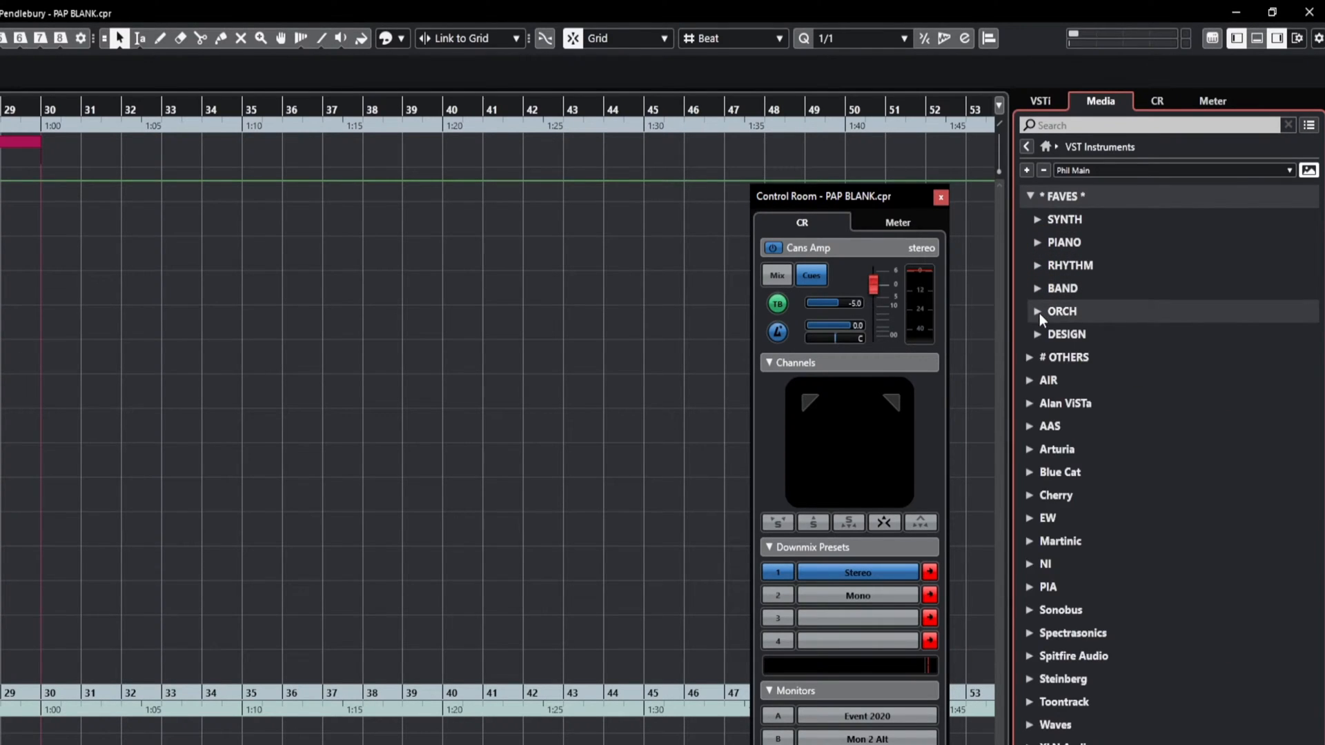
{"action": "left_click", "coordinate": [1039, 313]}
{"action": "left_click", "coordinate": [1040, 314]}
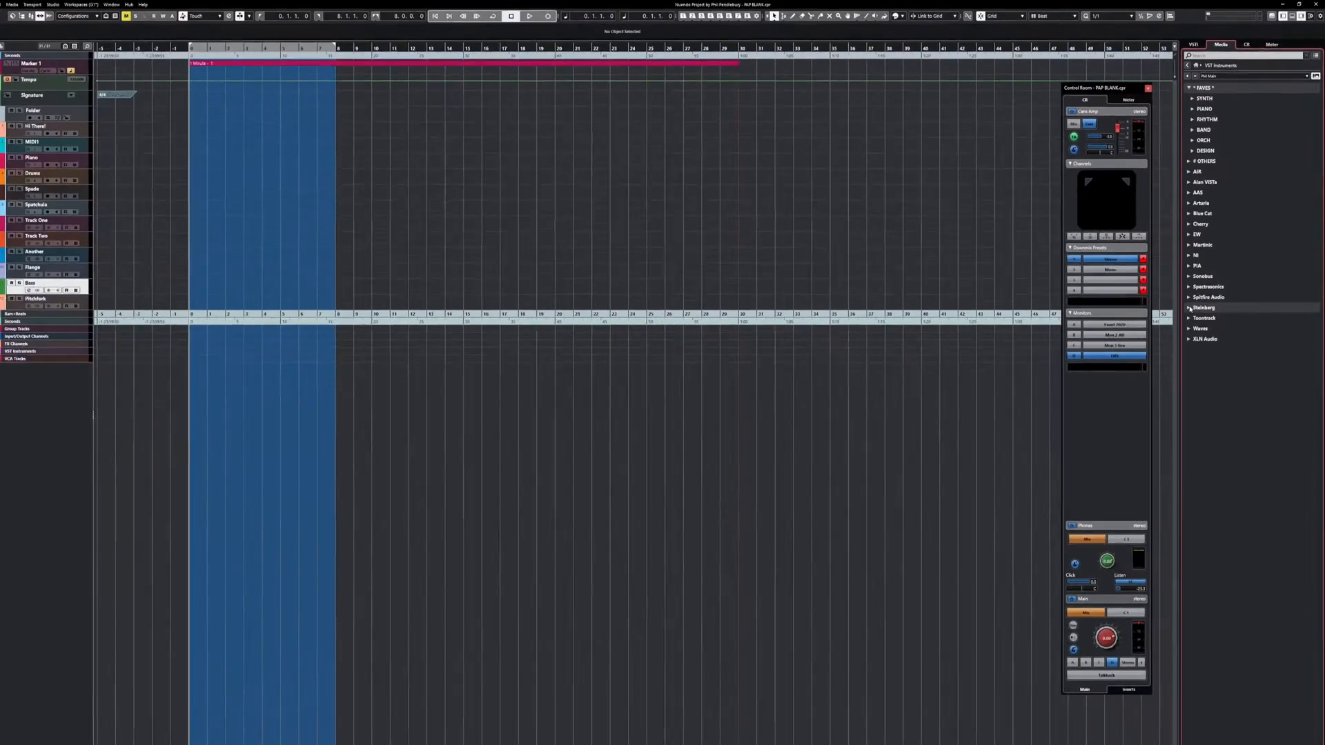
- Look through the instruments in the Steinberg folder and collapse it again
{"action": "left_click", "coordinate": [1147, 459]}
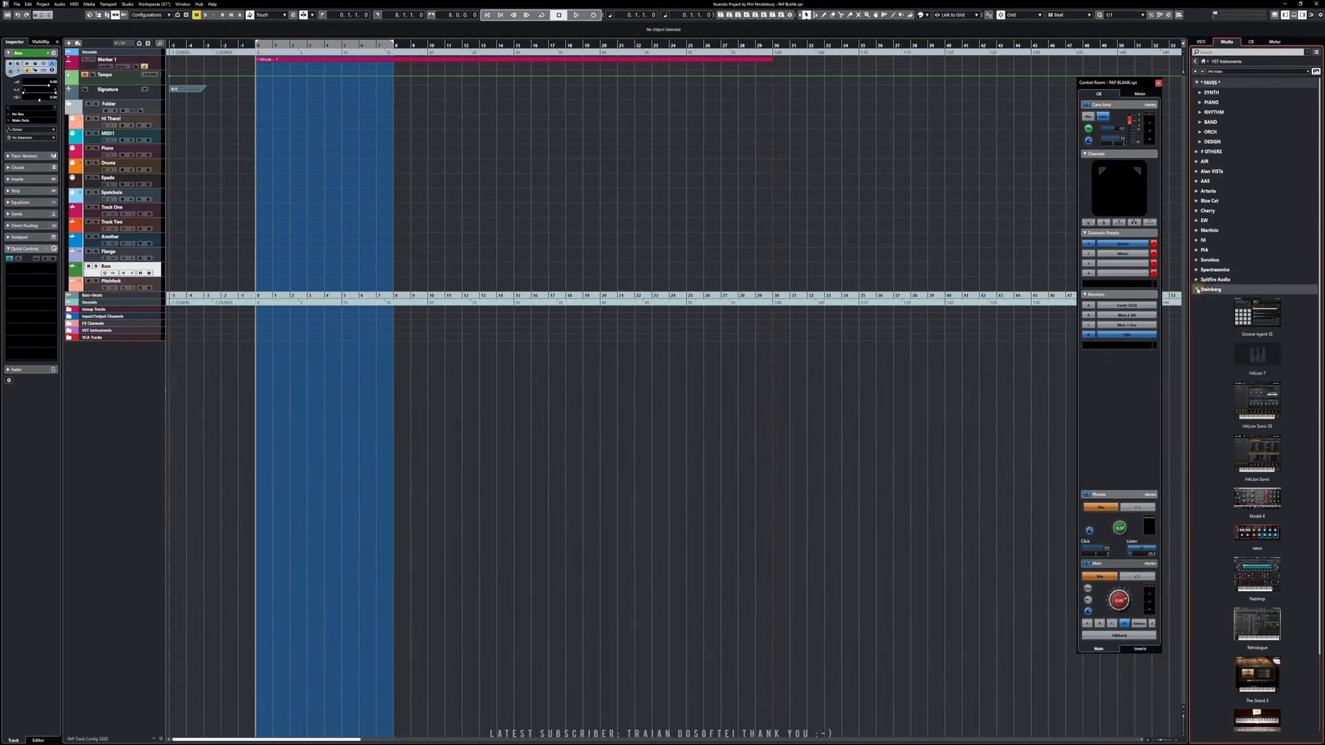
{"action": "scroll", "coordinate": [1222, 303], "scroll_direction": "down", "scroll_amount": 2}
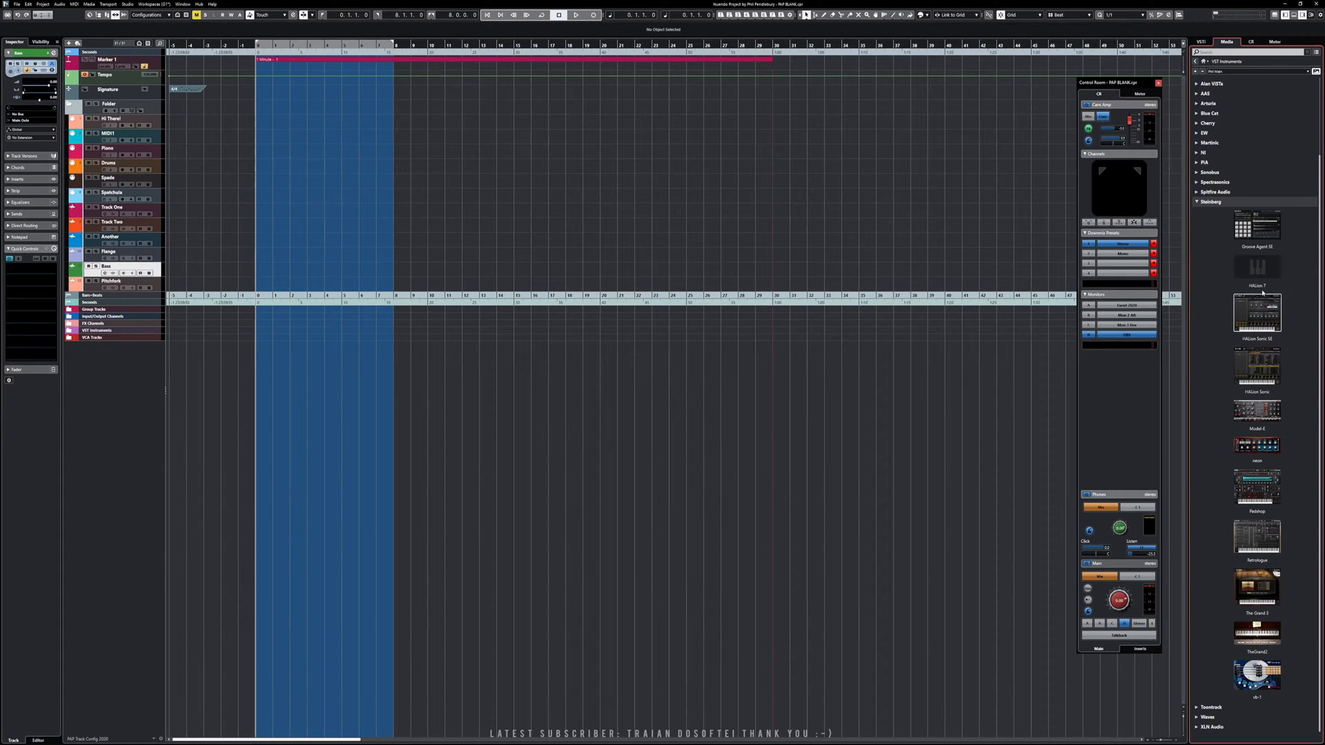
{"action": "scroll", "coordinate": [1233, 364], "scroll_direction": "up", "scroll_amount": 2}
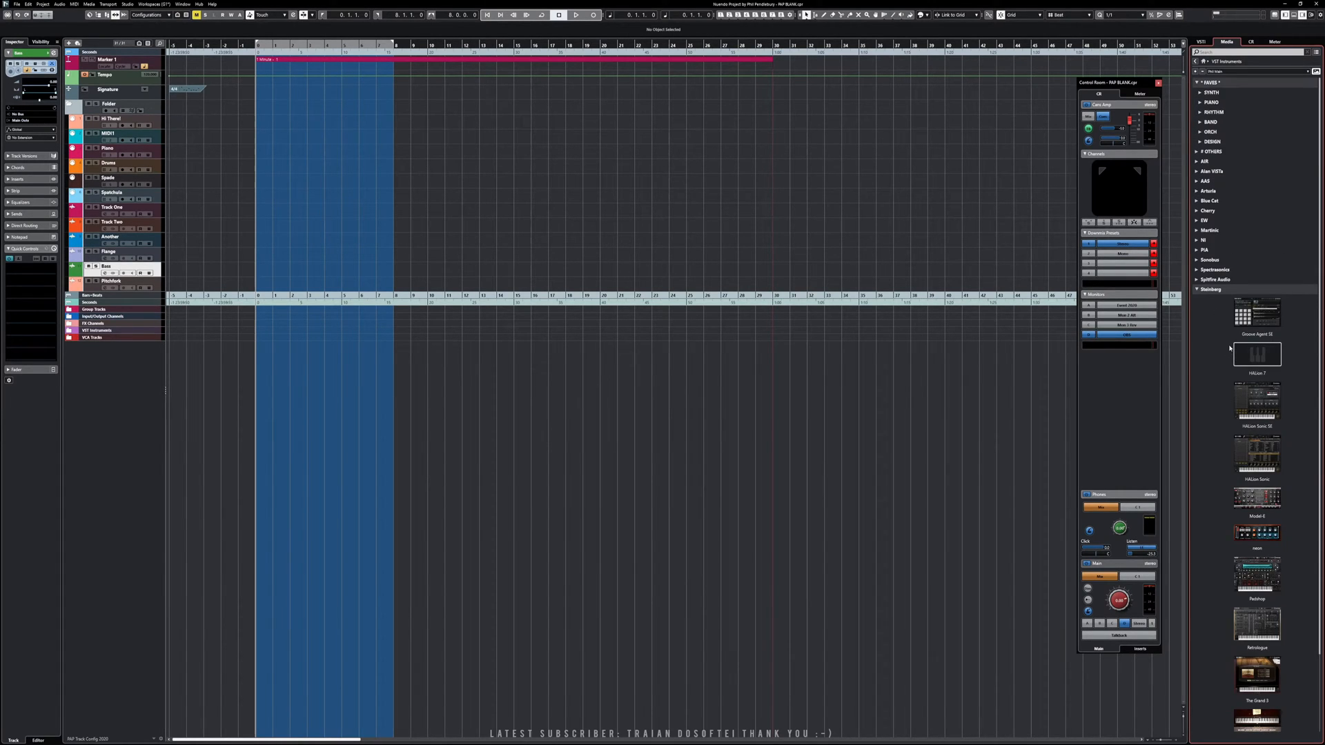
{"action": "left_click", "coordinate": [1198, 290]}
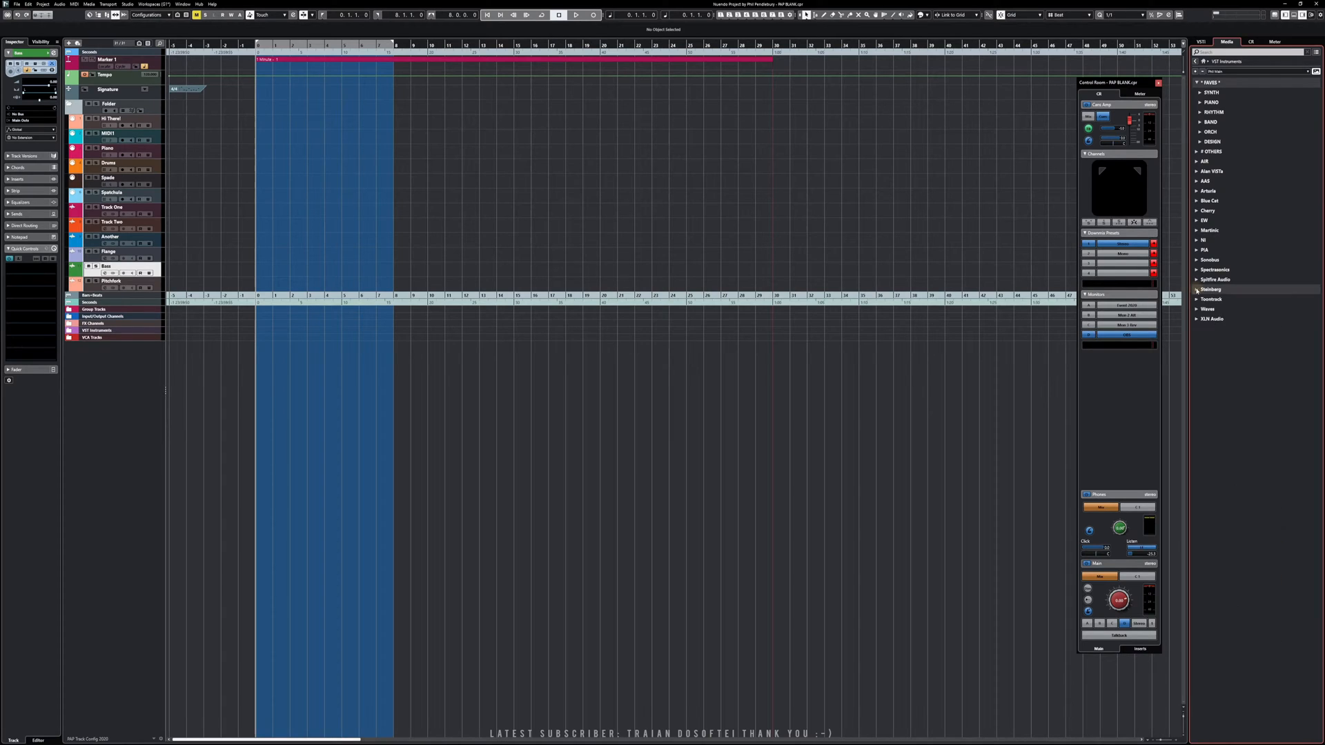
- Review the SYNTH, PIANO, DESIGN, BAND and RHYTHM favourites once more, leaving all the subfolders collapsed
{"action": "left_click", "coordinate": [1200, 92]}
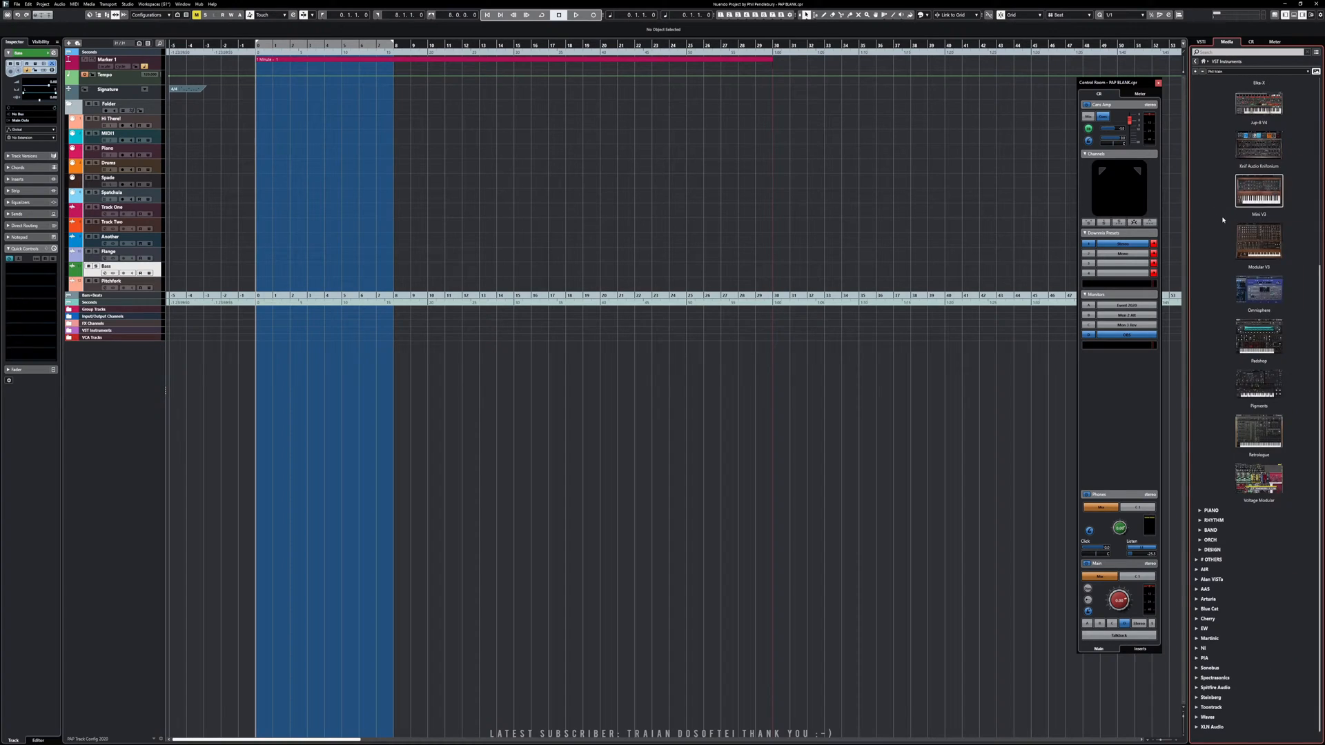
{"action": "left_click", "coordinate": [1201, 92]}
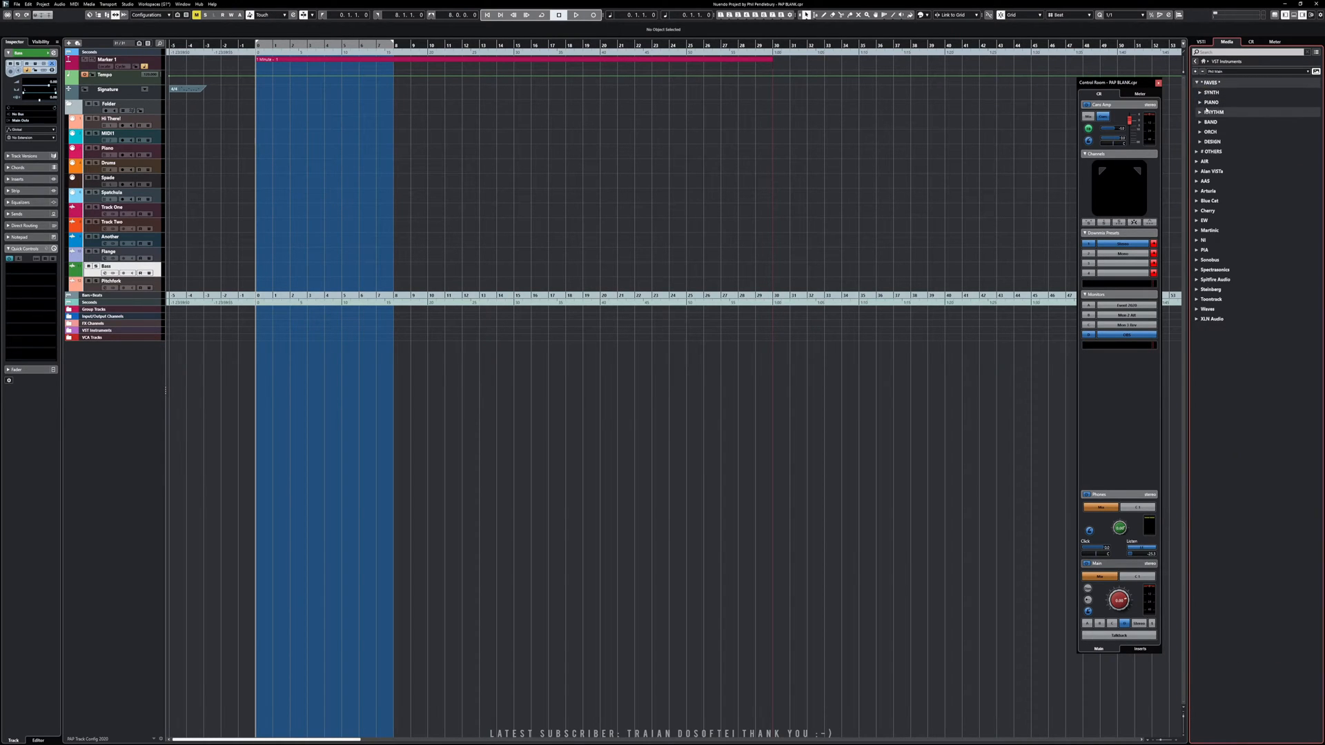
{"action": "left_click", "coordinate": [1201, 102]}
{"action": "left_click", "coordinate": [1201, 102]}
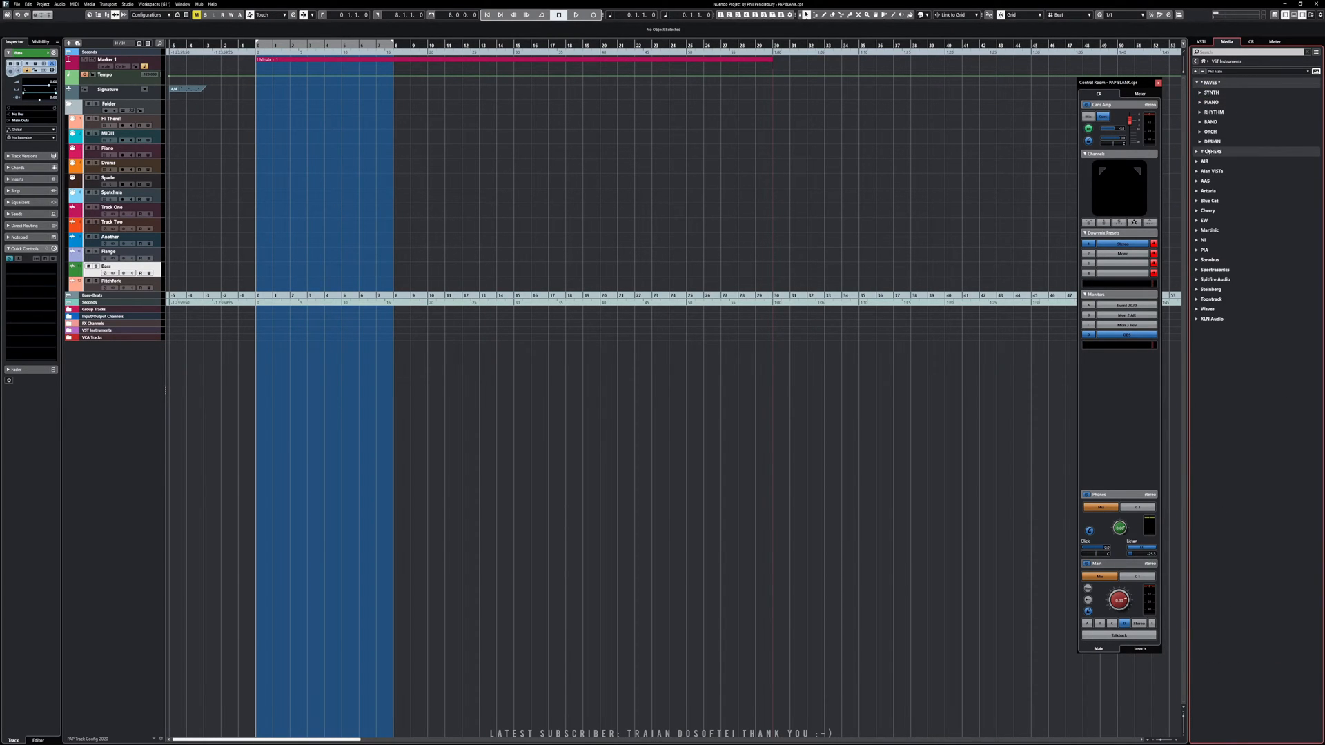
{"action": "left_click", "coordinate": [1201, 142]}
{"action": "left_click", "coordinate": [1201, 141]}
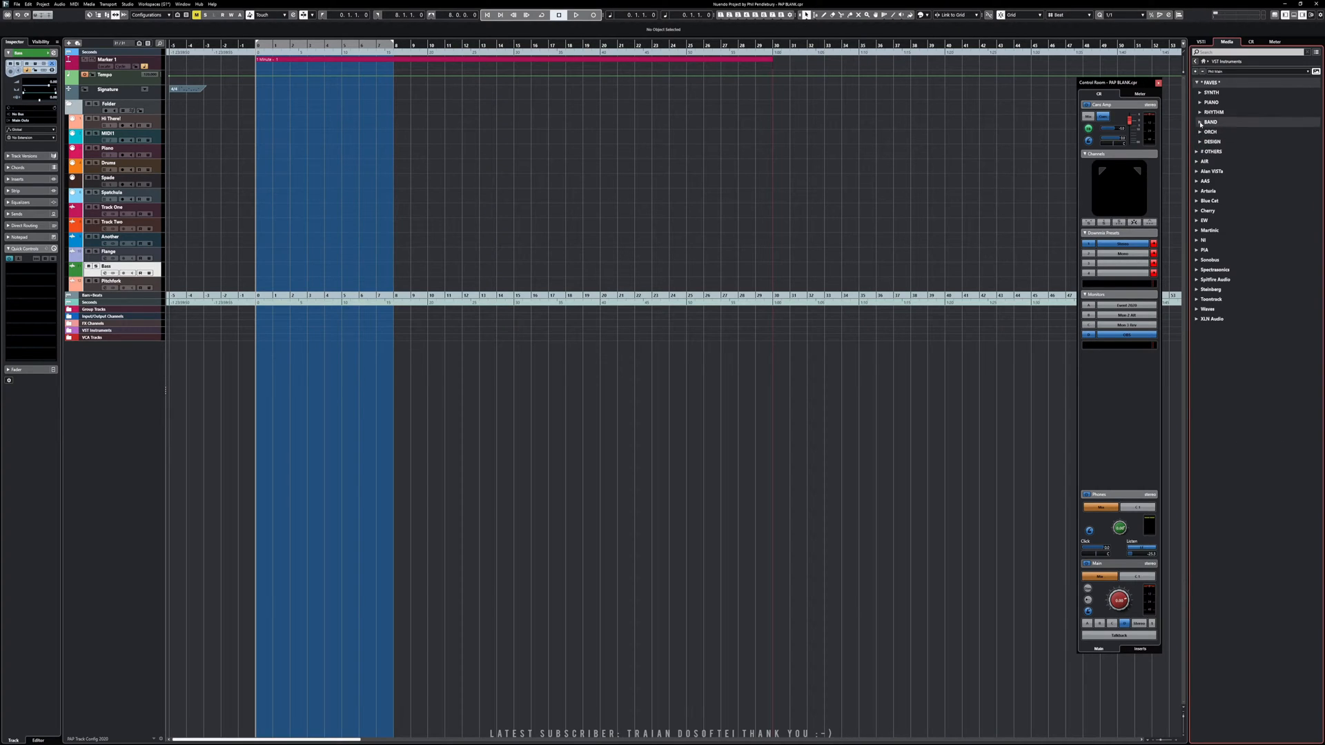
{"action": "left_click", "coordinate": [1201, 121]}
{"action": "left_click", "coordinate": [1201, 122]}
{"action": "left_click", "coordinate": [1201, 103]}
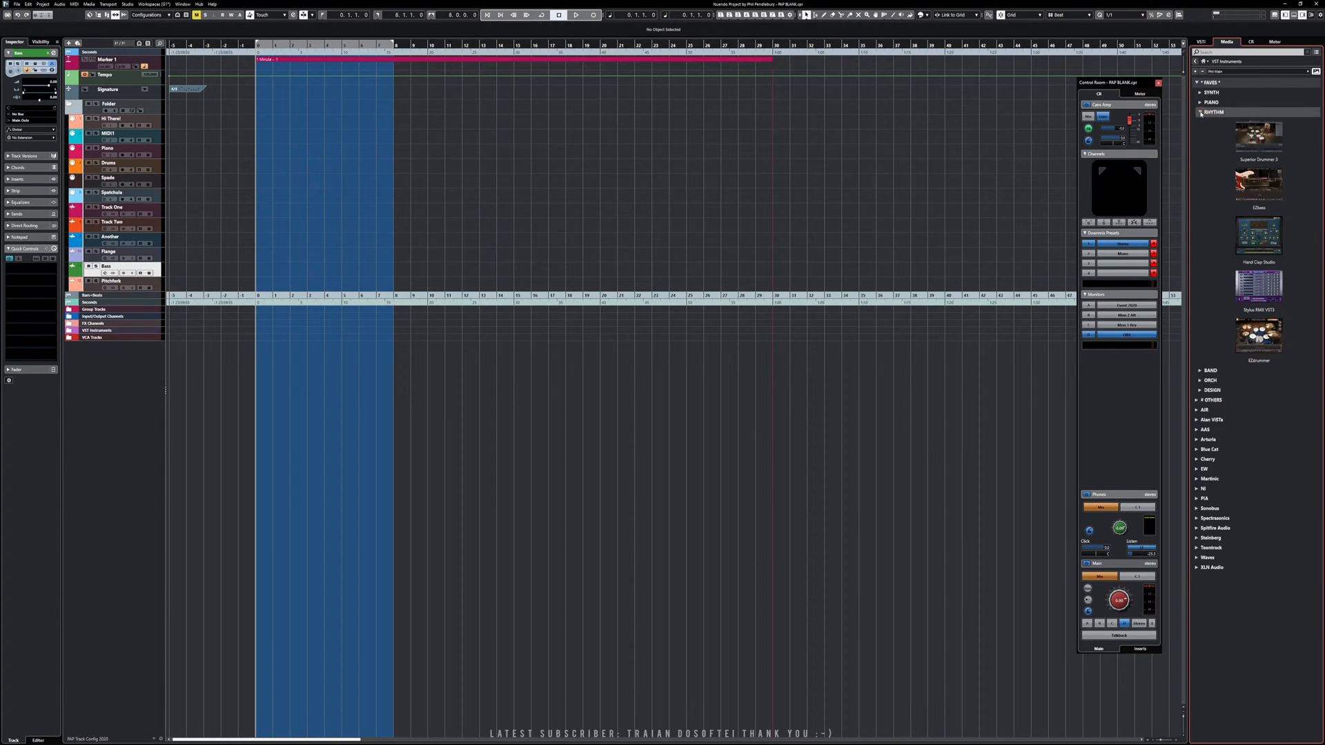
{"action": "left_click", "coordinate": [1201, 103]}
{"action": "left_click", "coordinate": [1202, 103]}
{"action": "left_click", "coordinate": [1201, 103]}
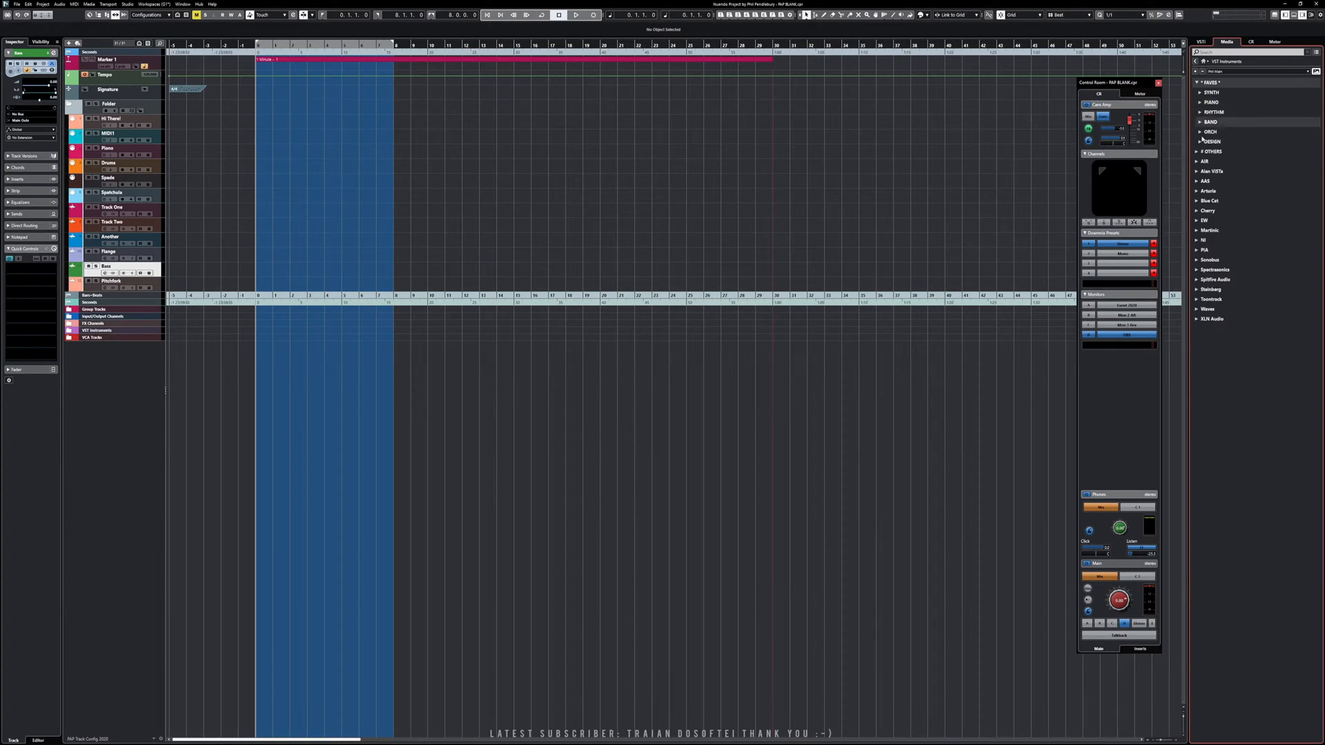
- Check the OTHERS, AIR and Alan ViSTa folders, and expand the Arturia folder to view its instruments
{"action": "left_click", "coordinate": [1197, 152]}
{"action": "left_click", "coordinate": [1197, 152]}
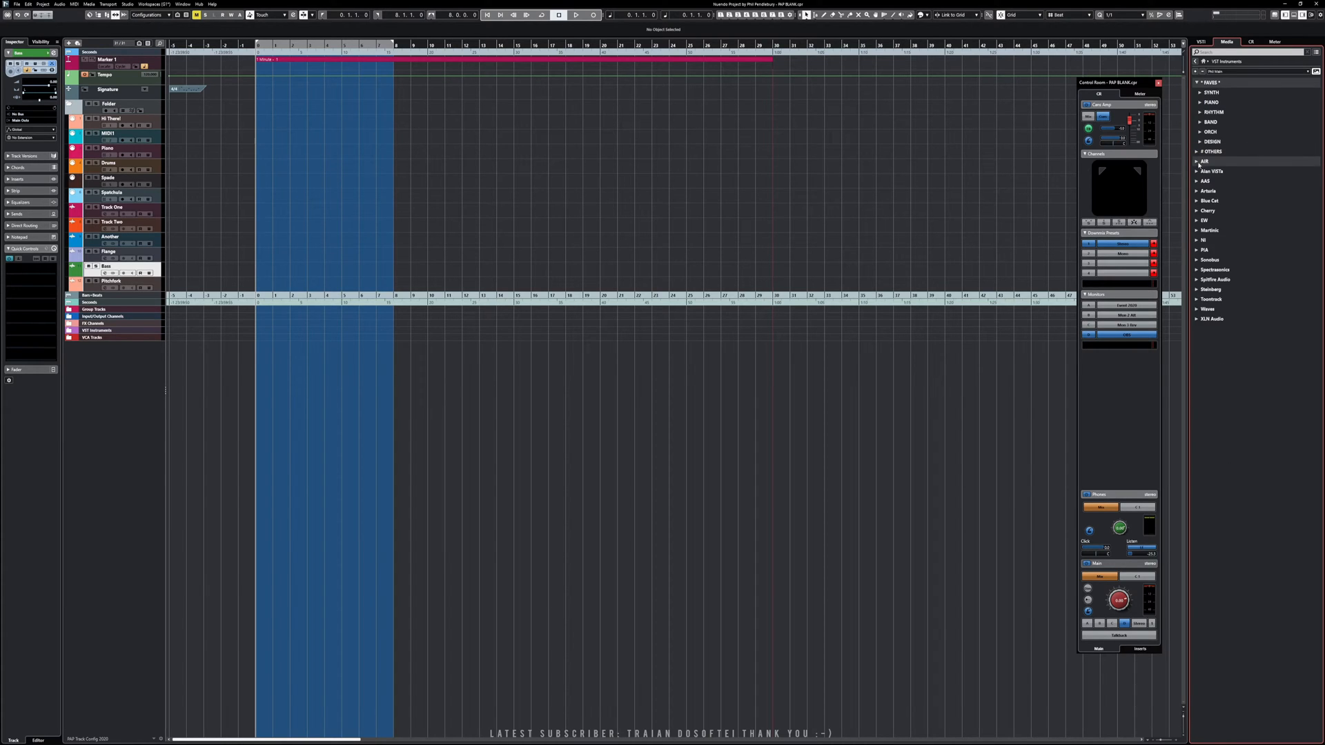
{"action": "left_click", "coordinate": [1197, 162]}
{"action": "left_click", "coordinate": [1198, 161]}
{"action": "left_click", "coordinate": [1198, 173]}
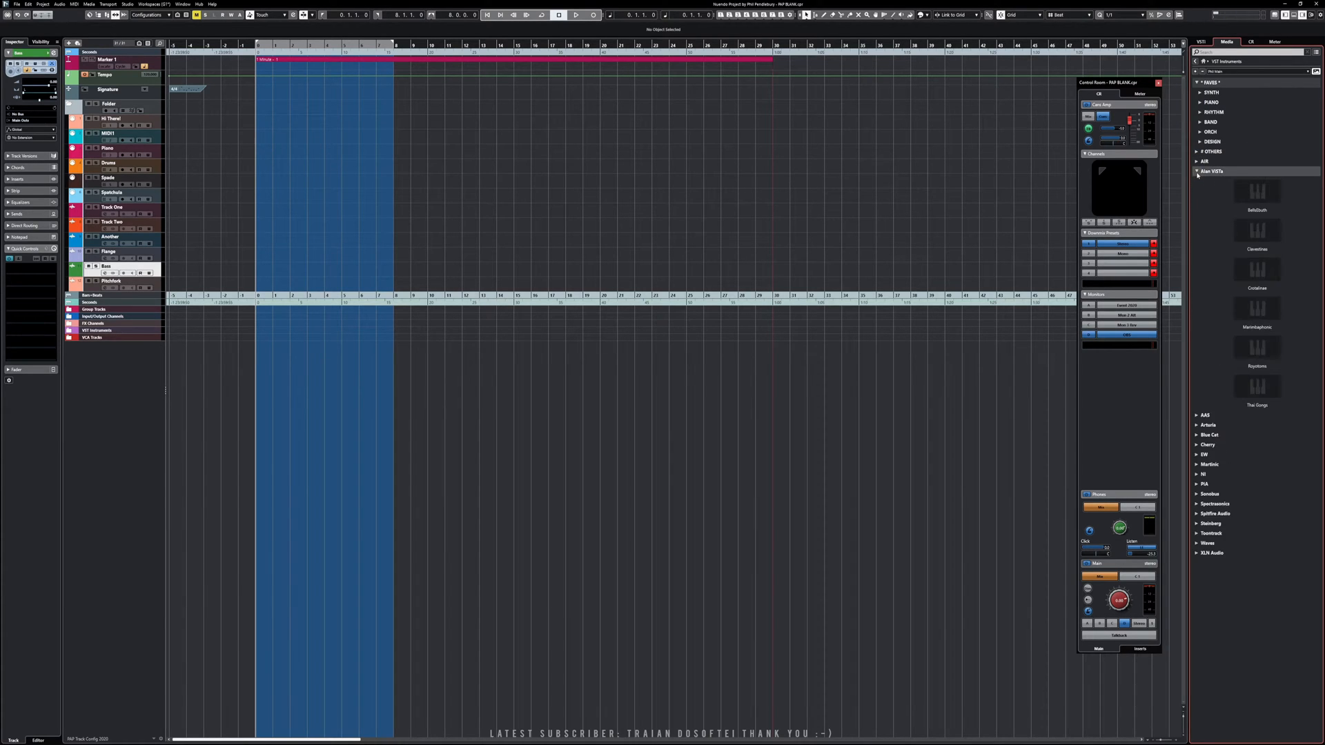
{"action": "left_click", "coordinate": [1197, 172]}
{"action": "left_click", "coordinate": [1198, 191]}
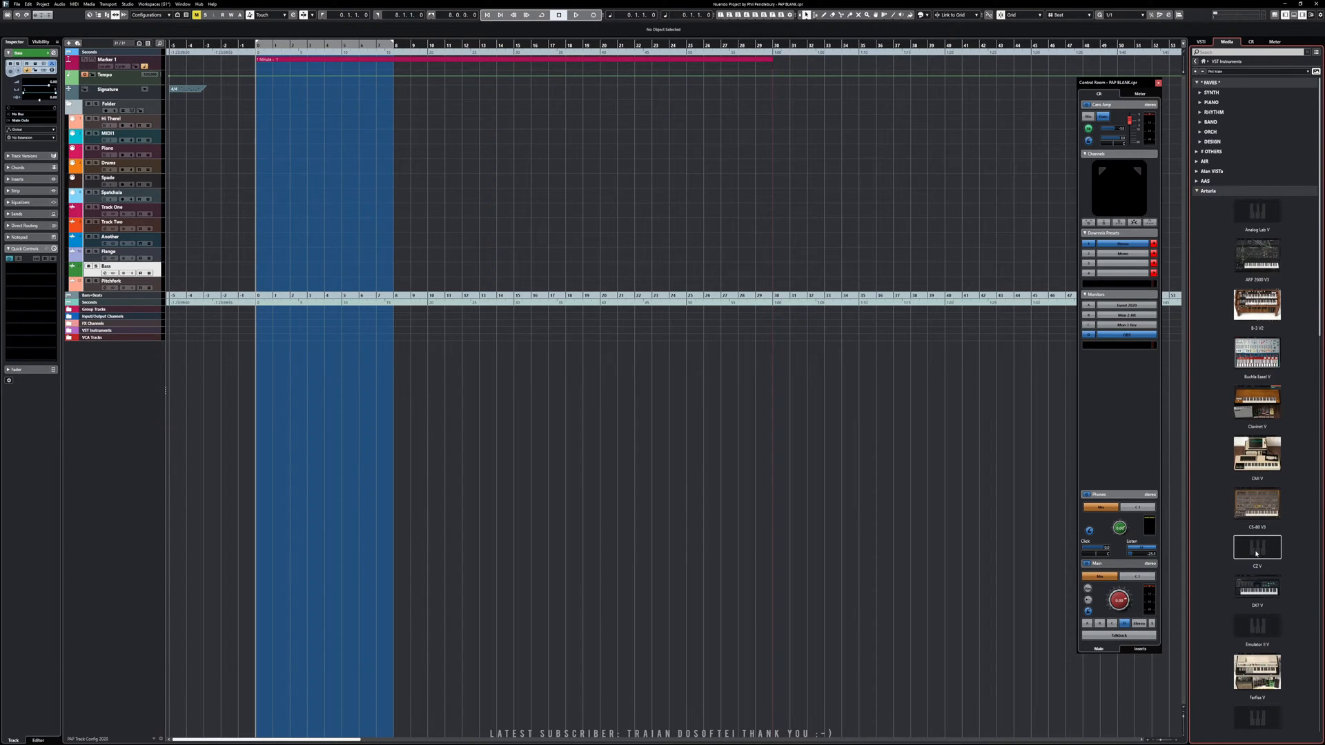
- Add the CZ V from the Arturia folder as an instrument track, decline its introductory tour and reposition the plug-in window
{"action": "left_click_drag", "start_coordinate": [1256, 553], "coordinate": [102, 356]}
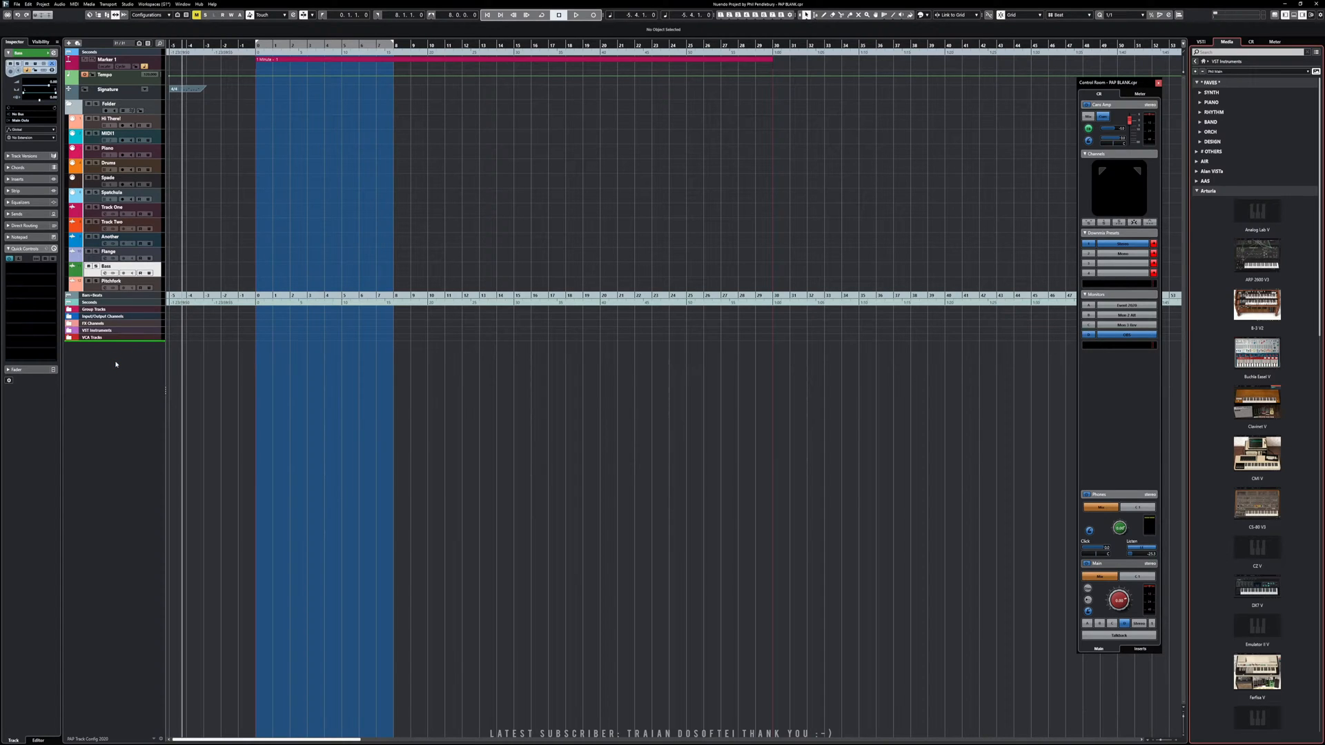
{"action": "left_click_drag", "start_coordinate": [117, 365], "coordinate": [118, 365]}
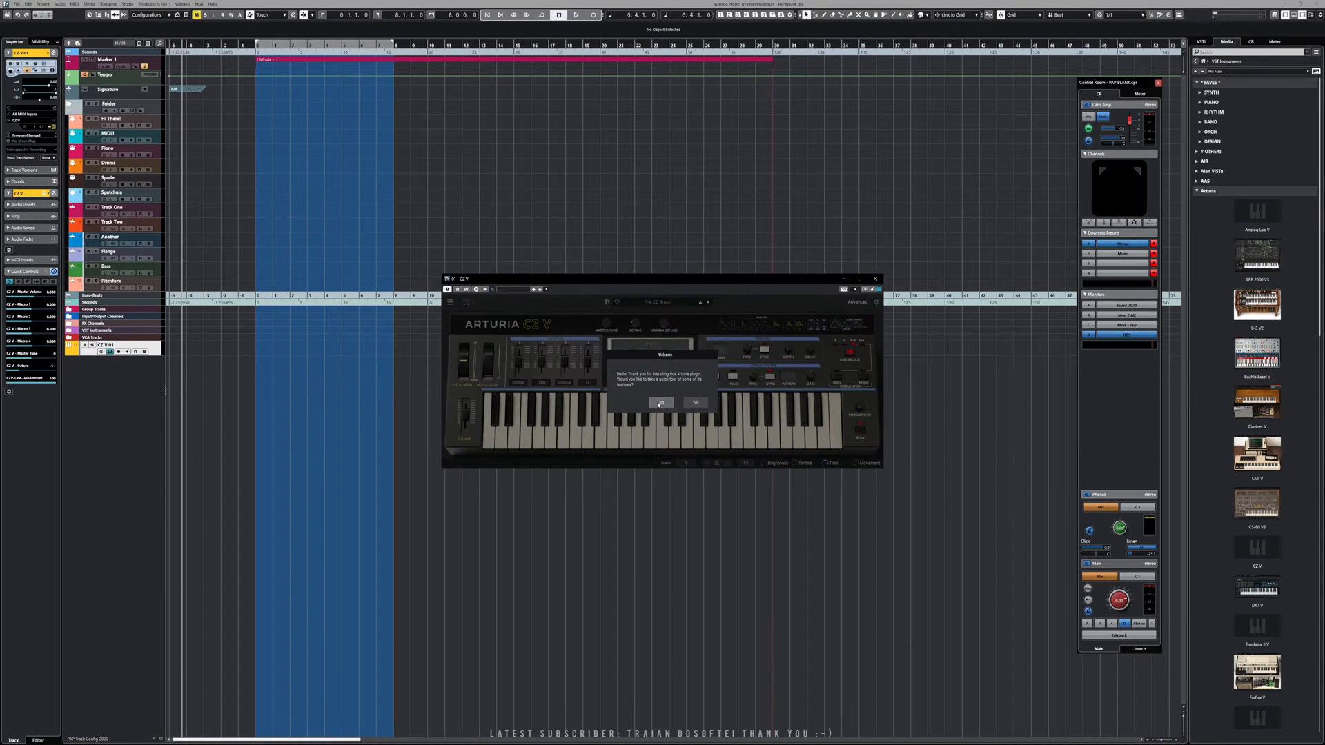
{"action": "left_click", "coordinate": [660, 403]}
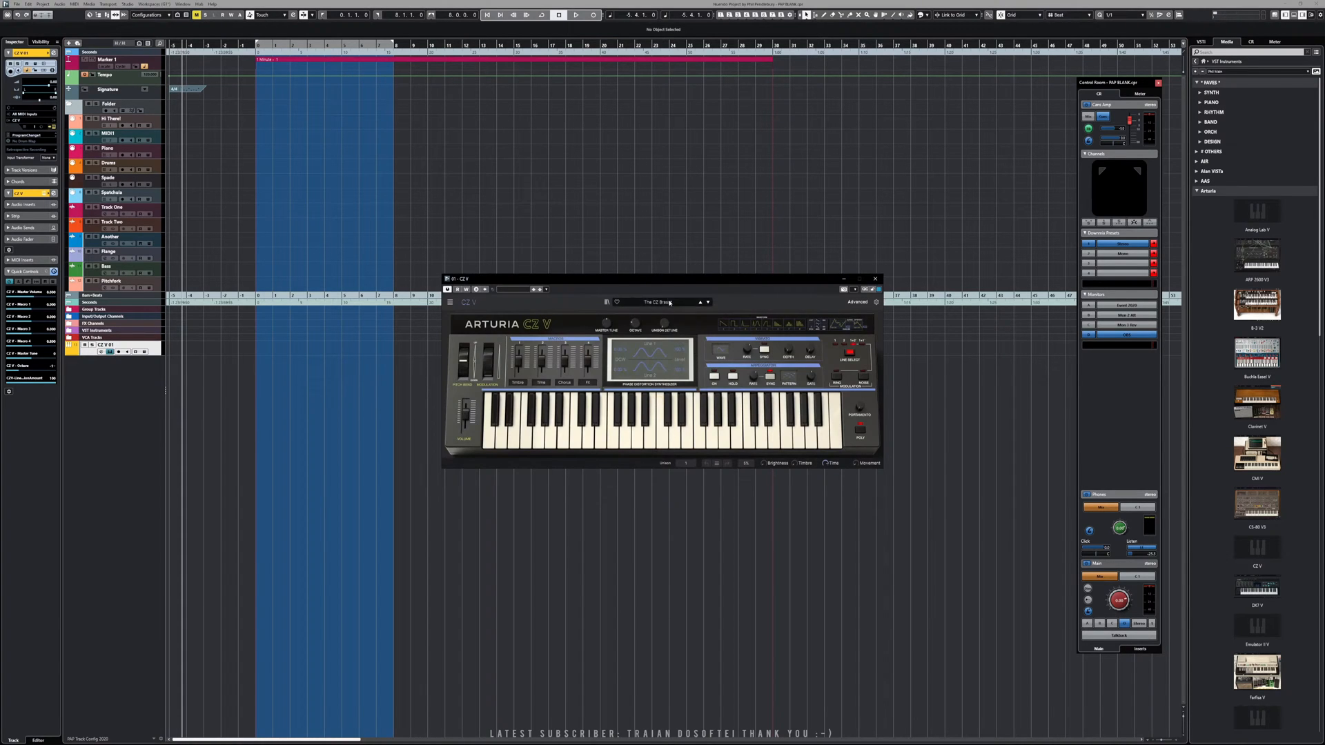
{"action": "left_click_drag", "start_coordinate": [663, 285], "coordinate": [656, 278]}
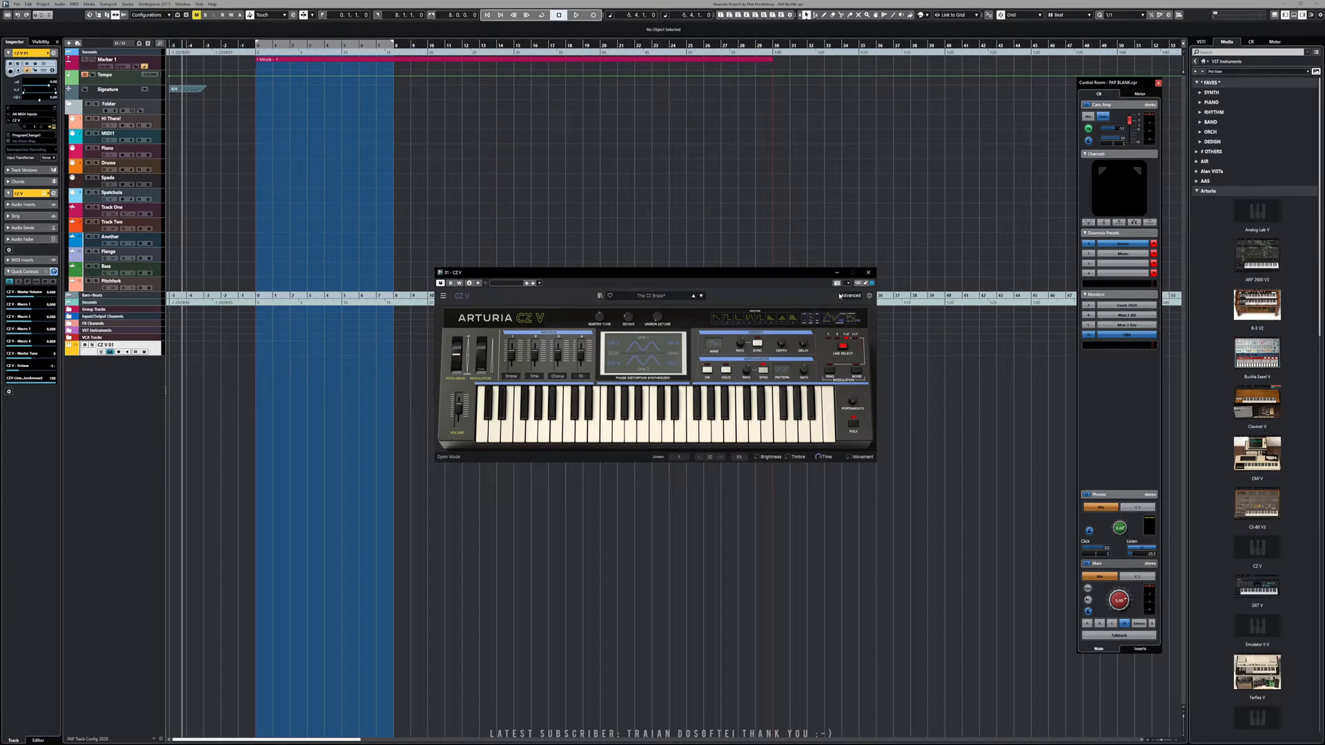
{"action": "left_click_drag", "start_coordinate": [746, 275], "coordinate": [702, 277]}
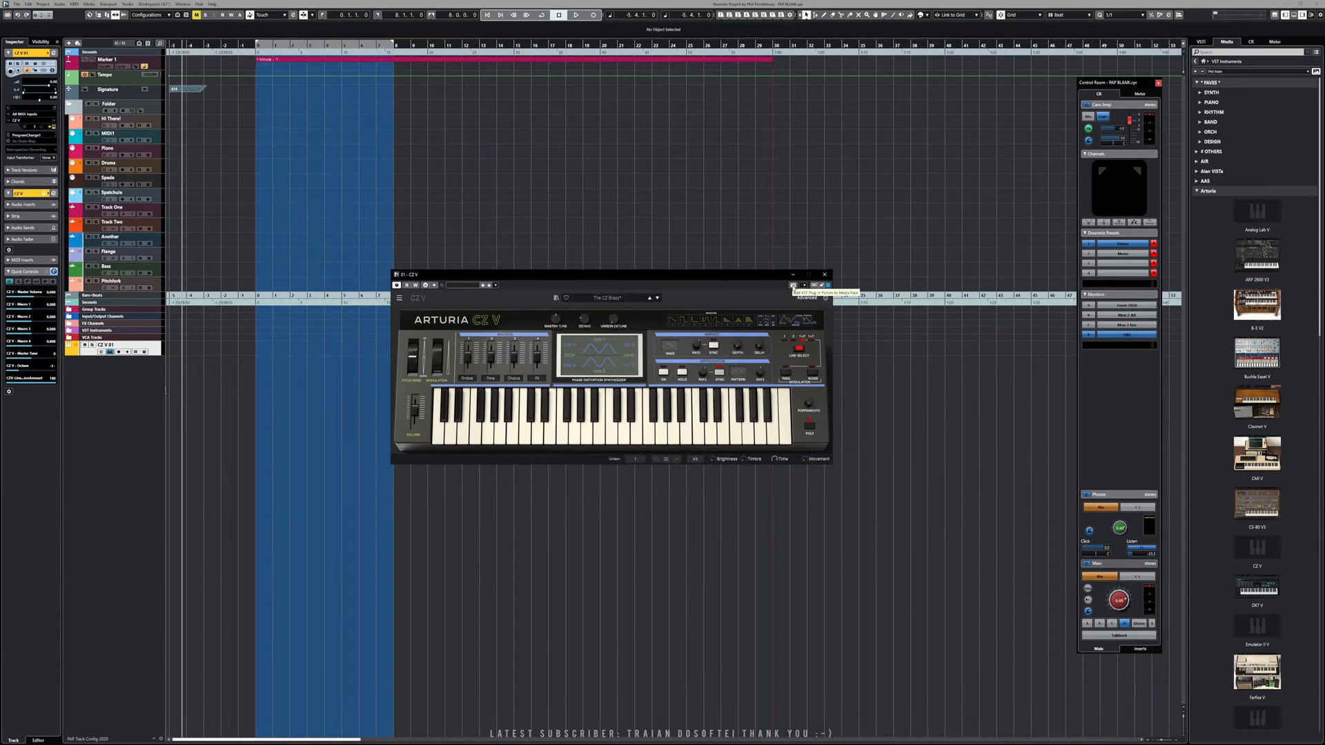
- Add the CZ V's plug-in picture to the Media Rack, check its thumbnail and close the instrument window
{"action": "left_click", "coordinate": [794, 286]}
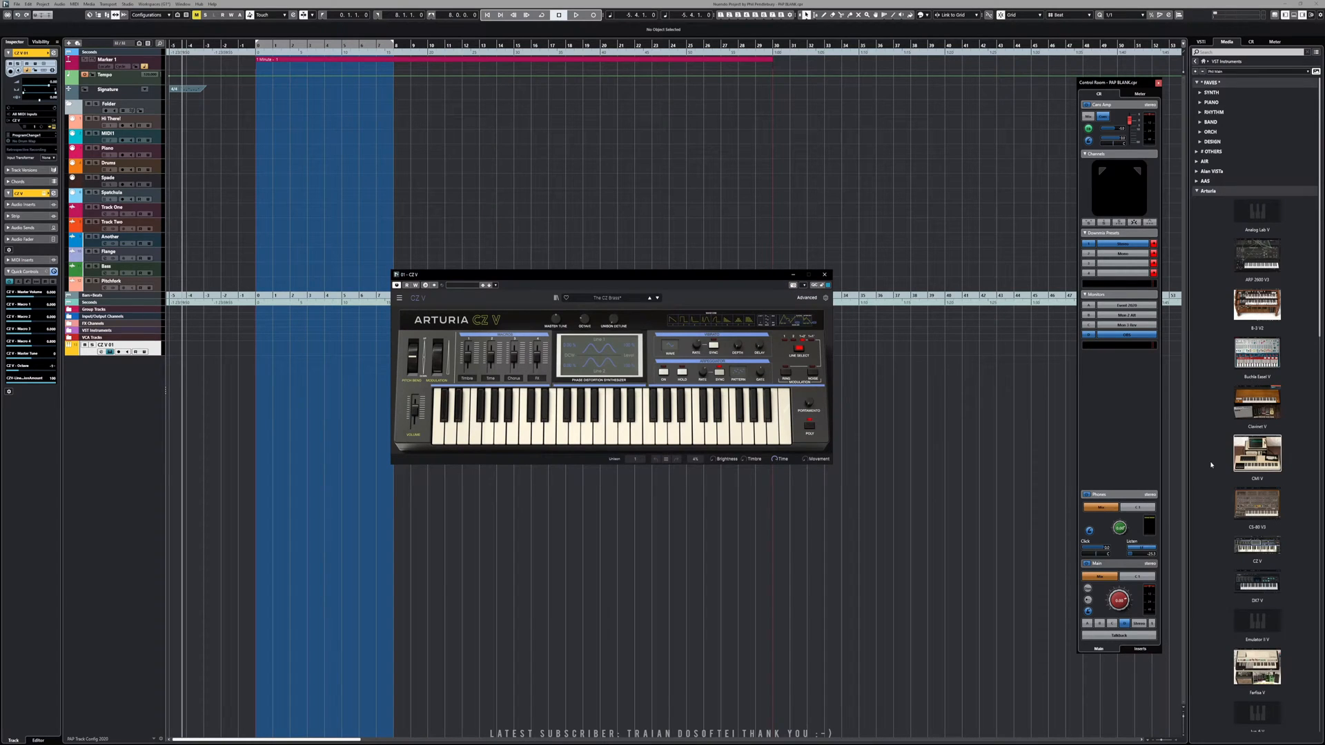
{"action": "scroll", "coordinate": [1211, 470], "scroll_direction": "down", "scroll_amount": 3}
{"action": "scroll", "coordinate": [1212, 455], "scroll_direction": "up", "scroll_amount": 3}
{"action": "left_click", "coordinate": [824, 274]}
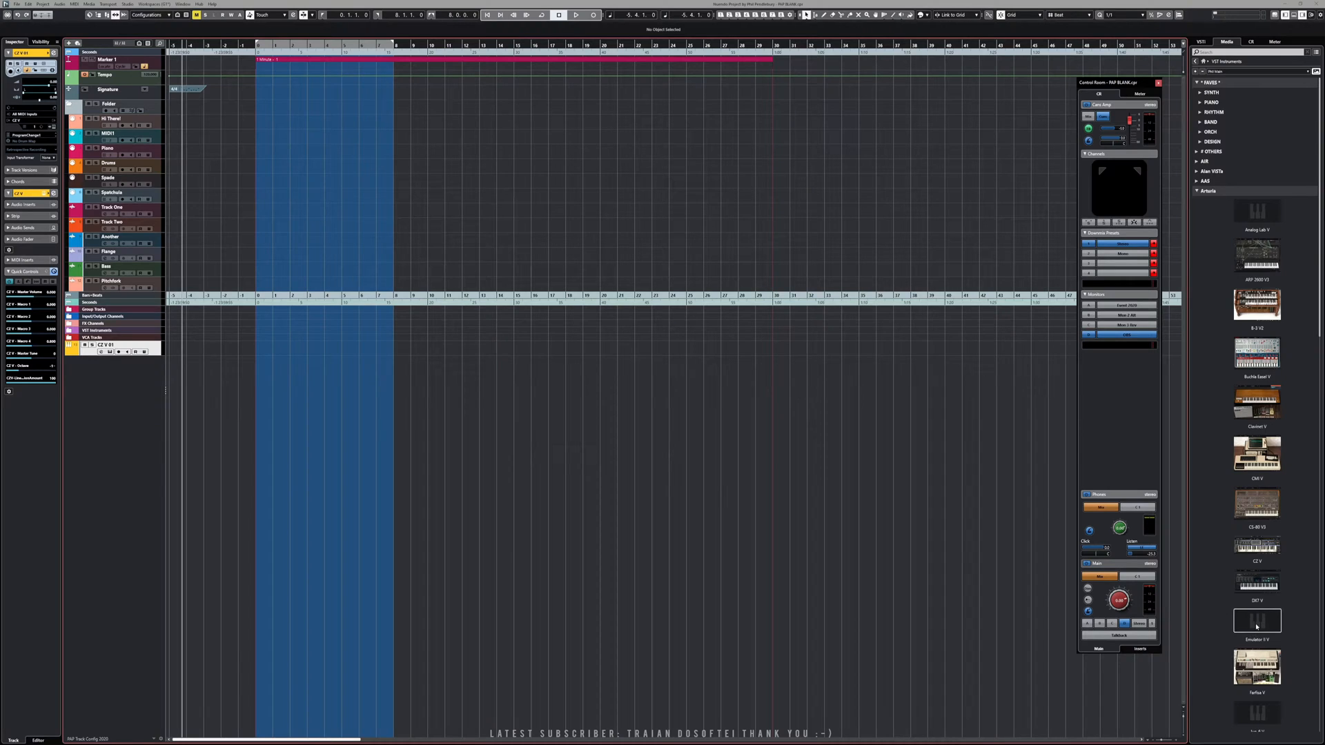
- Add the Emulator II V as an instrument track, open its editor and add its plug-in picture to the Media Rack
{"action": "scroll", "coordinate": [1256, 455], "scroll_direction": "down", "scroll_amount": 5}
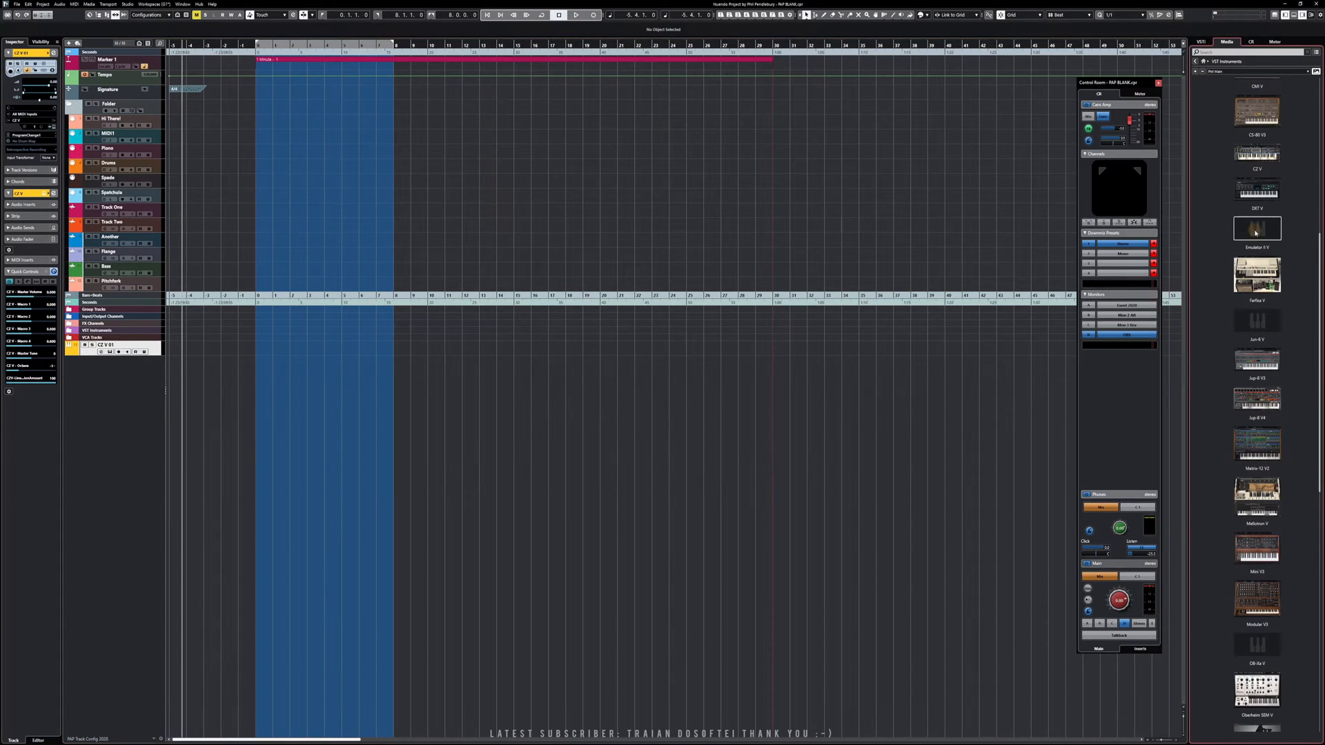
{"action": "left_click_drag", "start_coordinate": [1257, 232], "coordinate": [121, 364]}
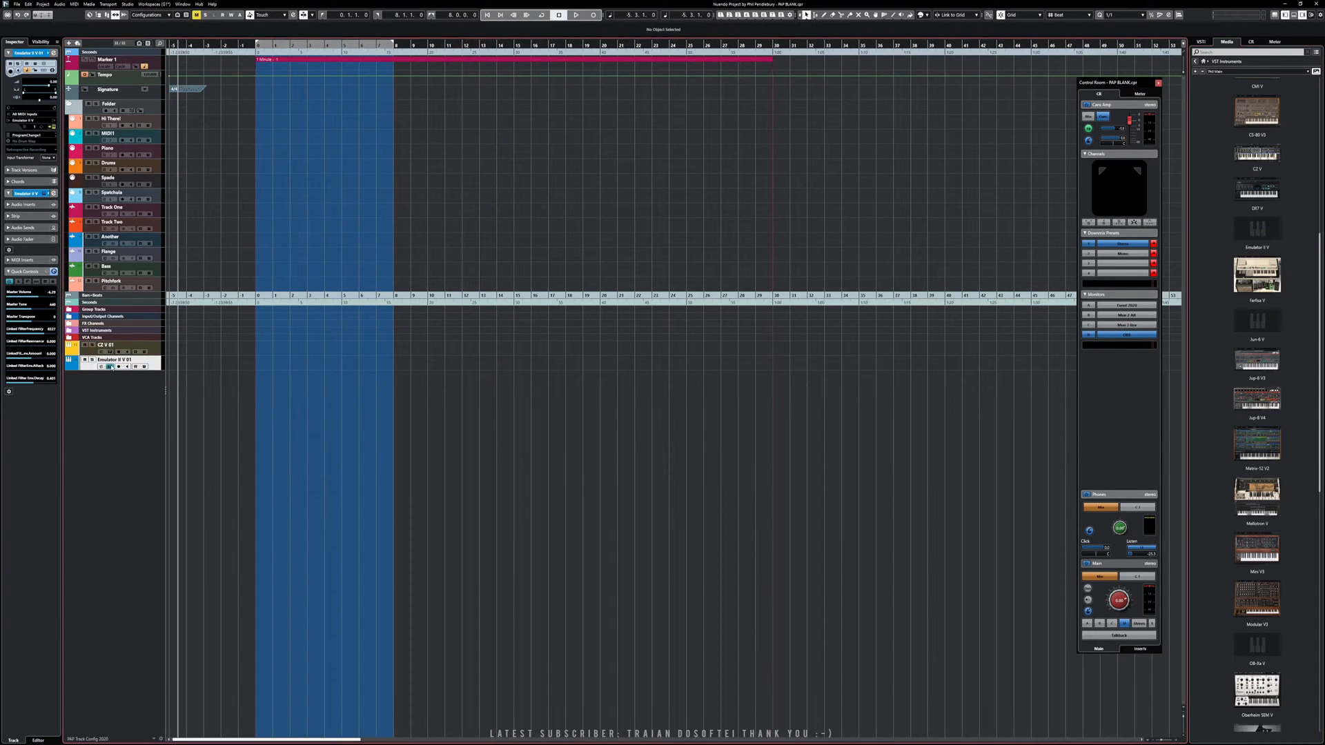
{"action": "left_click", "coordinate": [110, 366]}
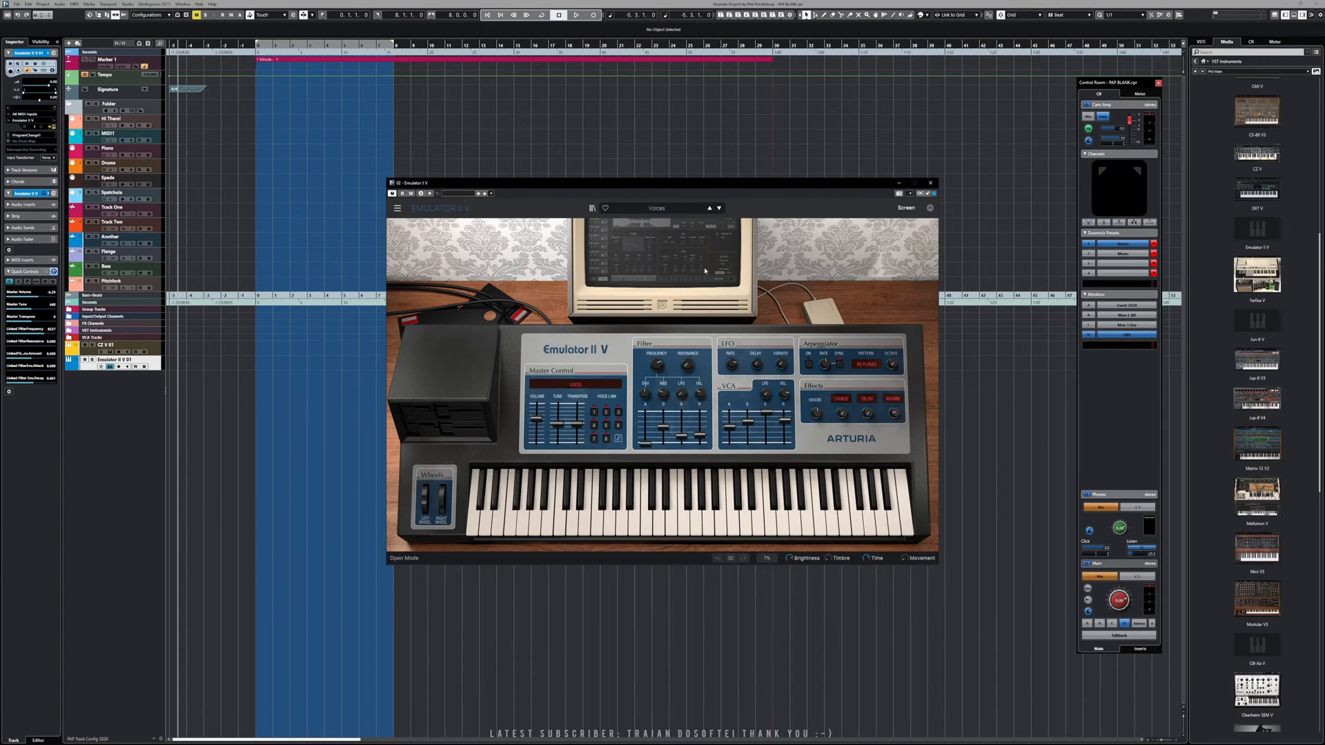
{"action": "left_click", "coordinate": [899, 194]}
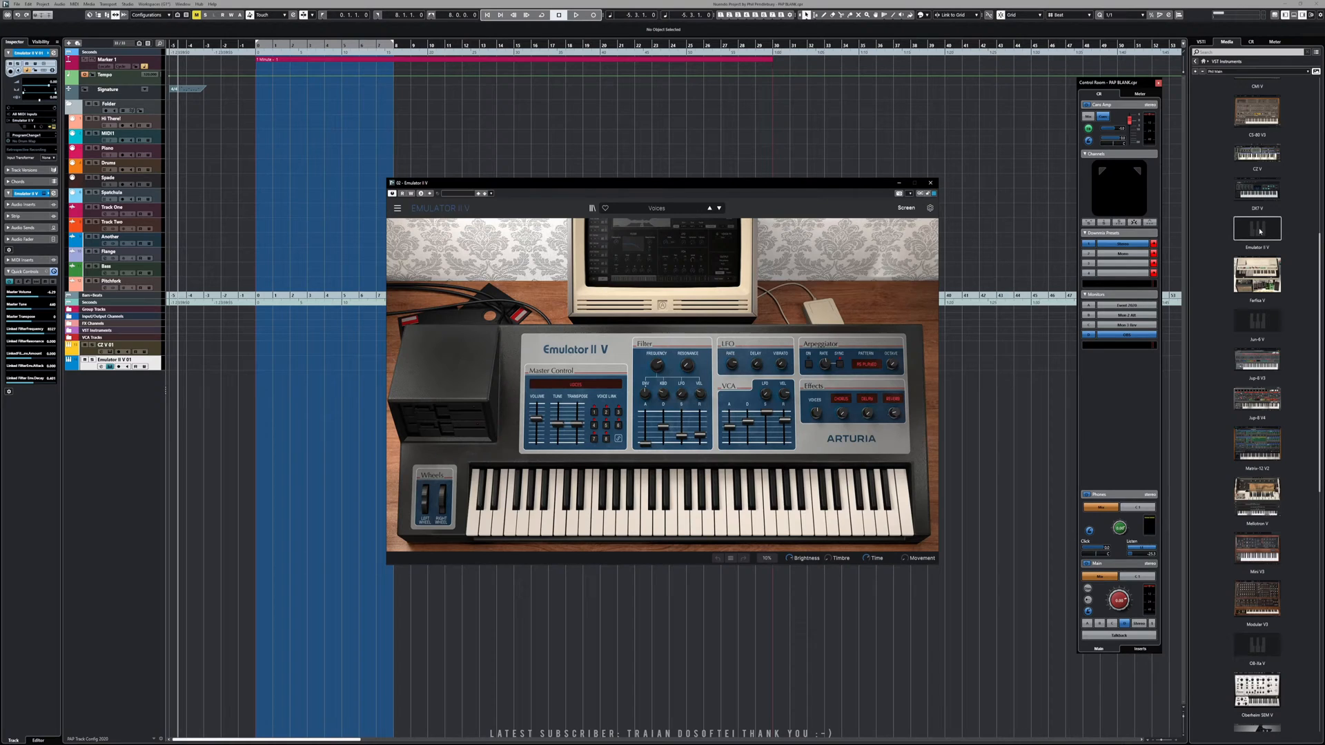
{"action": "left_click", "coordinate": [899, 194]}
{"action": "scroll", "coordinate": [1225, 273], "scroll_direction": "down", "scroll_amount": 5}
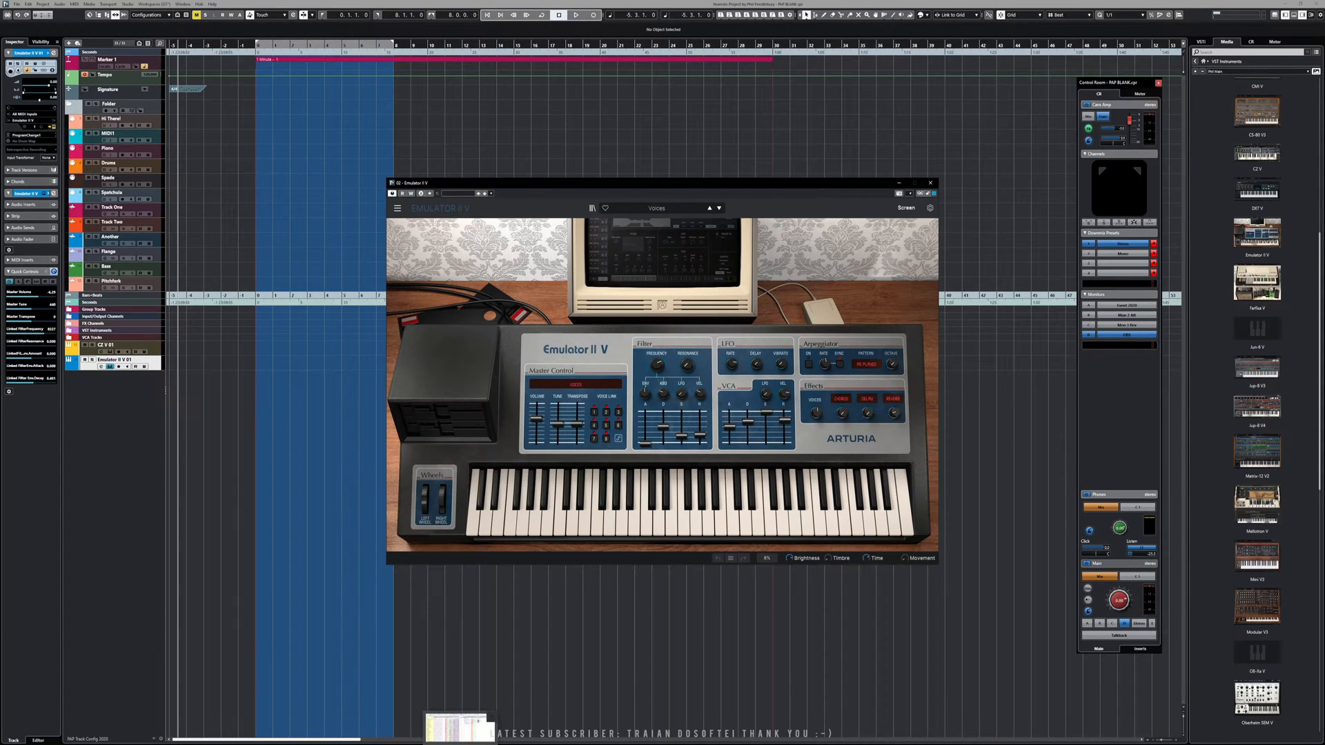
- Switch to the file manager, sort the Steinberg VST Thumbnails folder by newest modification date, and view the most recent image
{"action": "left_click", "coordinate": [459, 737]}
{"action": "left_click", "coordinate": [435, 473]}
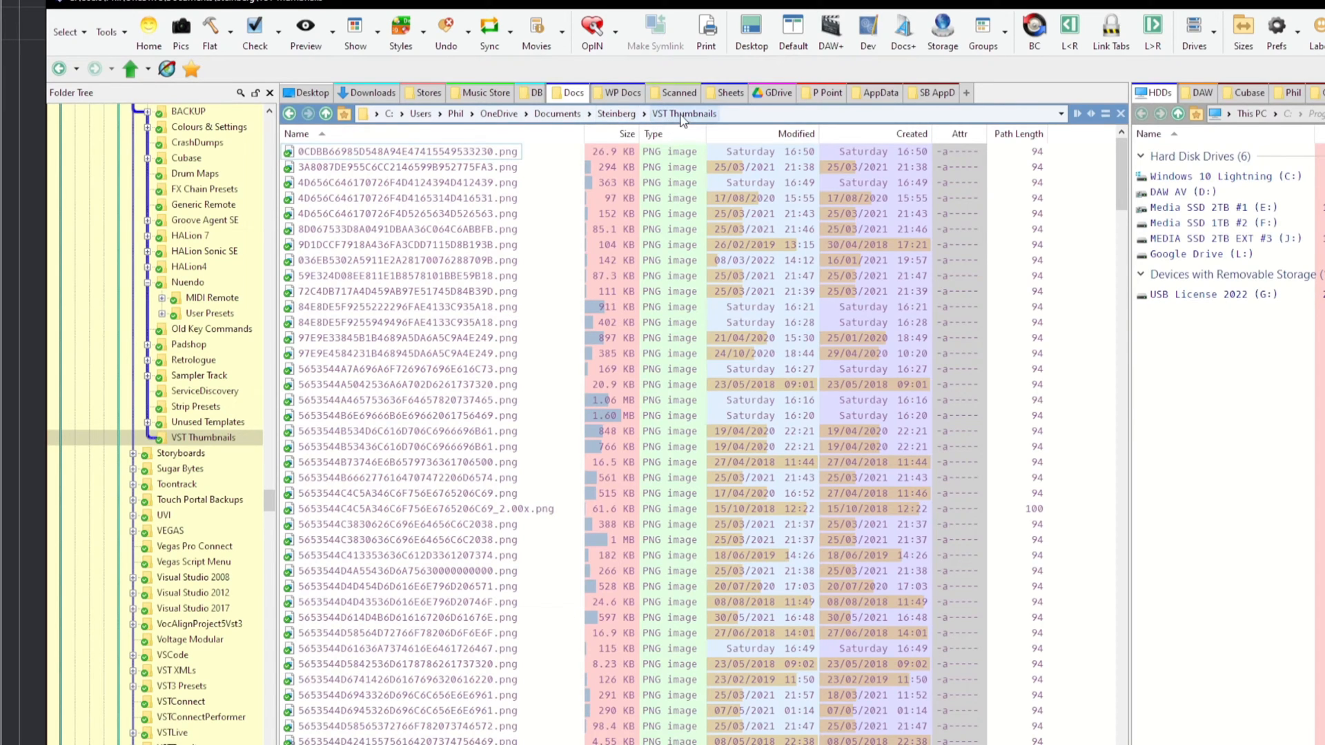
{"action": "left_click", "coordinate": [782, 135]}
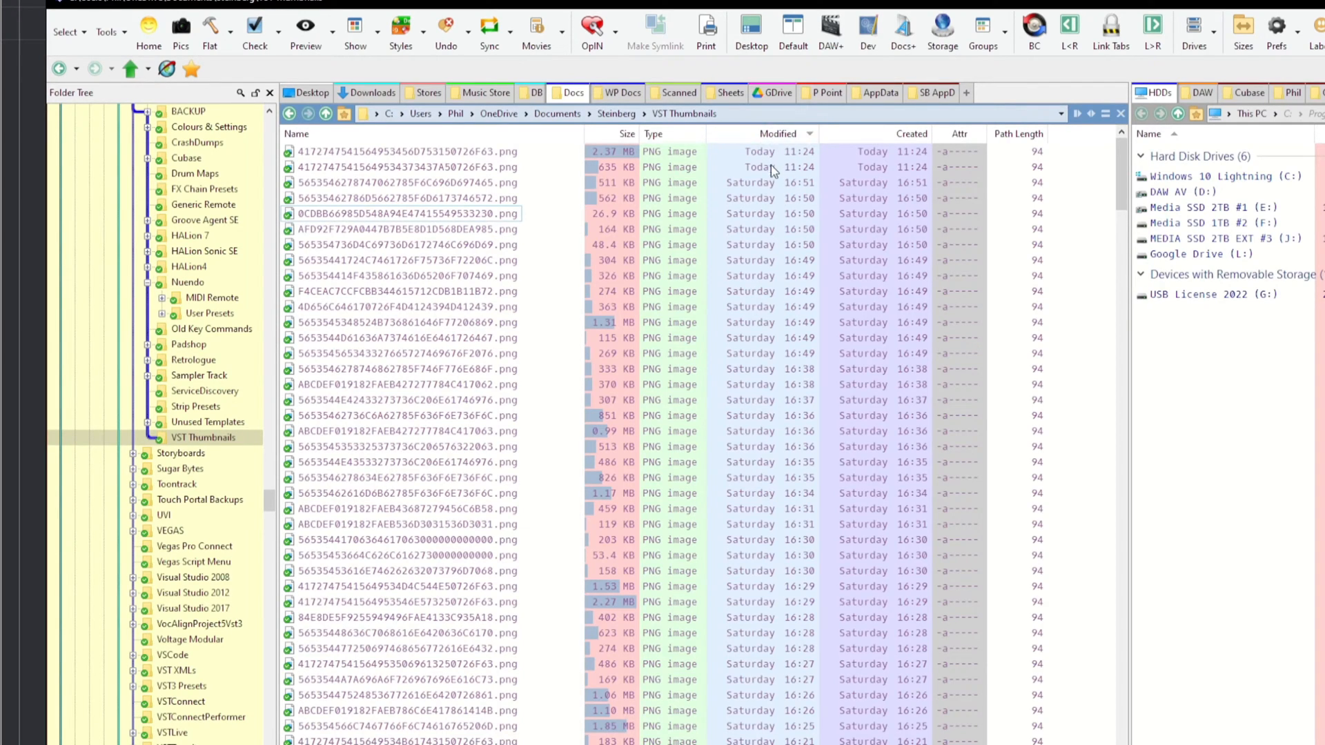
{"action": "double_click", "coordinate": [453, 159]}
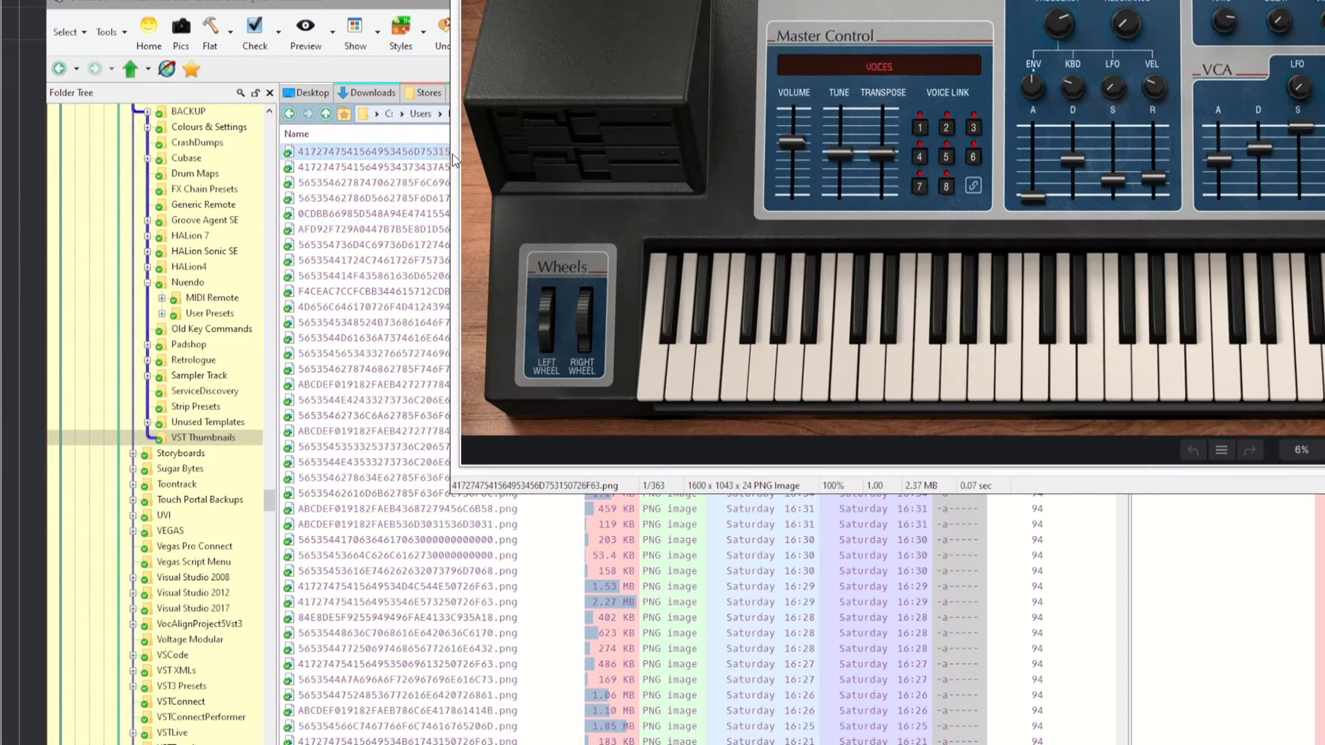
{"action": "key", "text": "Escape"}
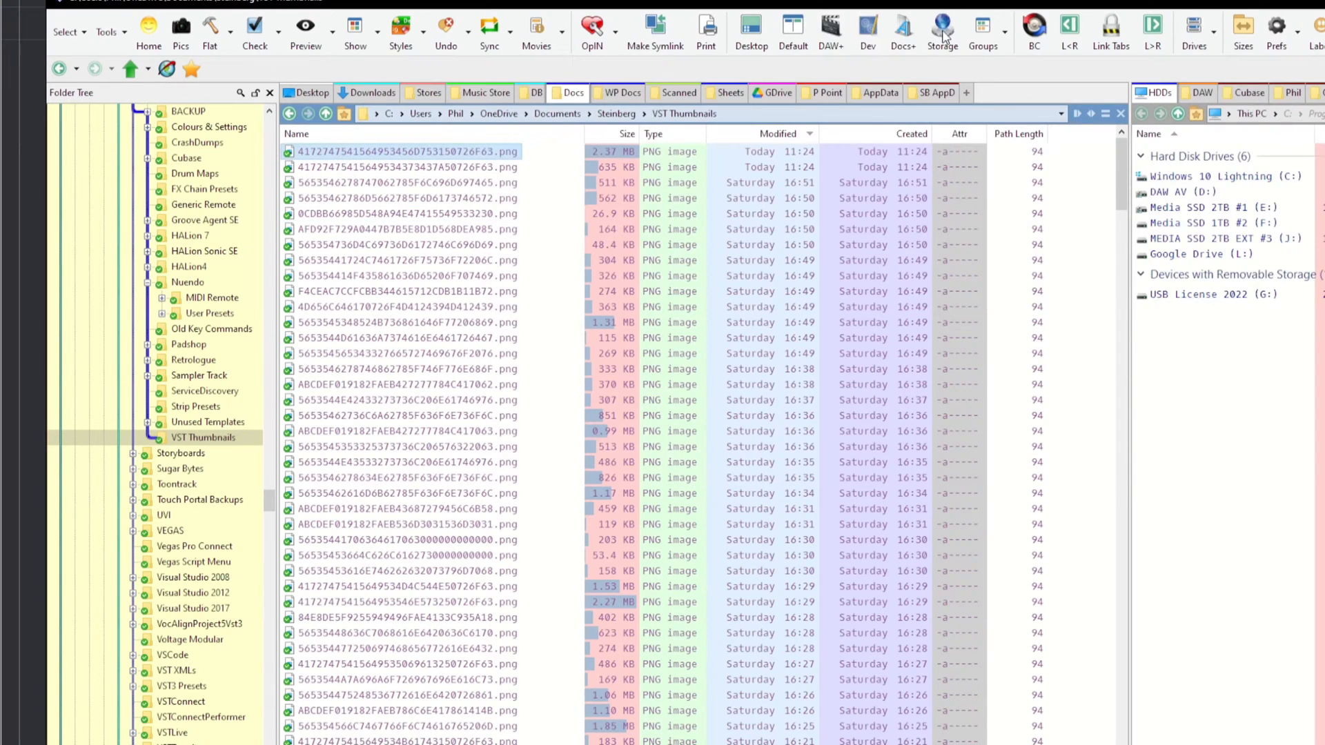
- View the second and ninth thumbnail images, look through the file list, and return to Nuendo, closing the Emulator II V editor
{"action": "double_click", "coordinate": [444, 167]}
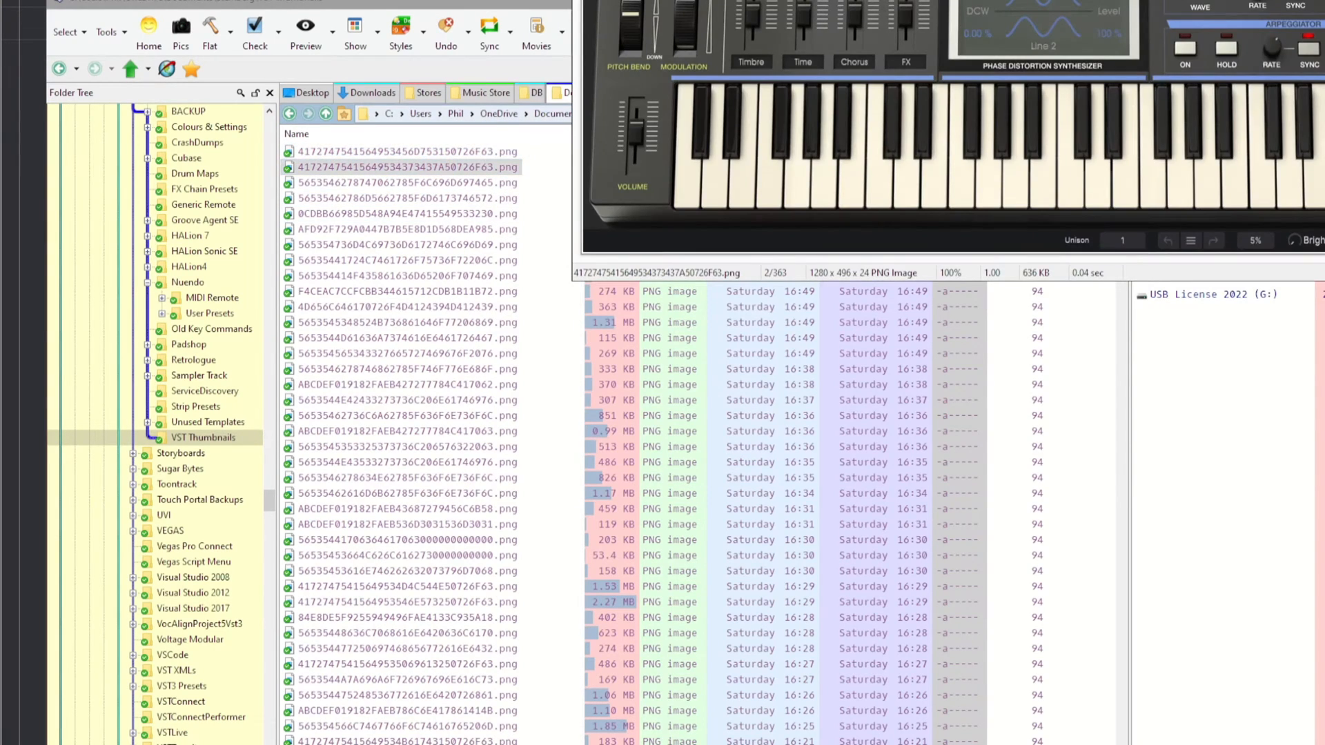
{"action": "key", "text": "Escape"}
{"action": "double_click", "coordinate": [396, 276]}
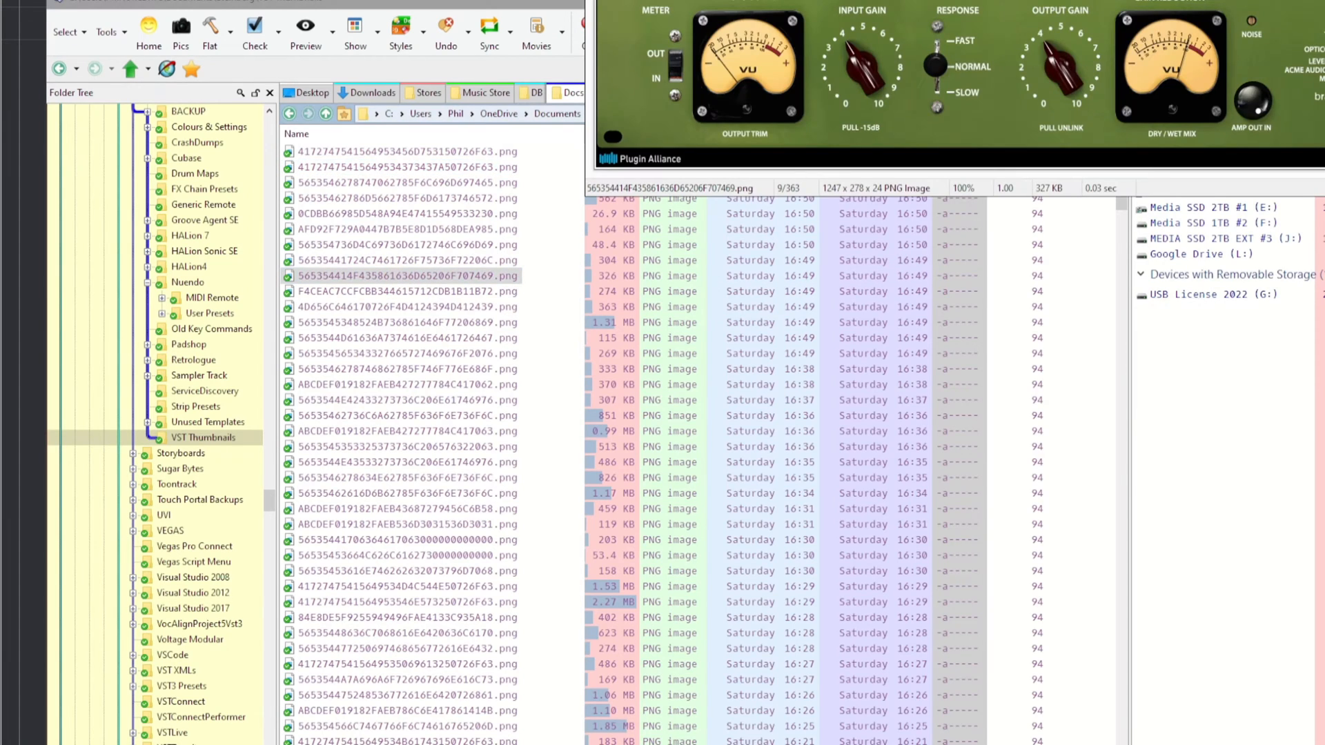
{"action": "key", "text": "Escape"}
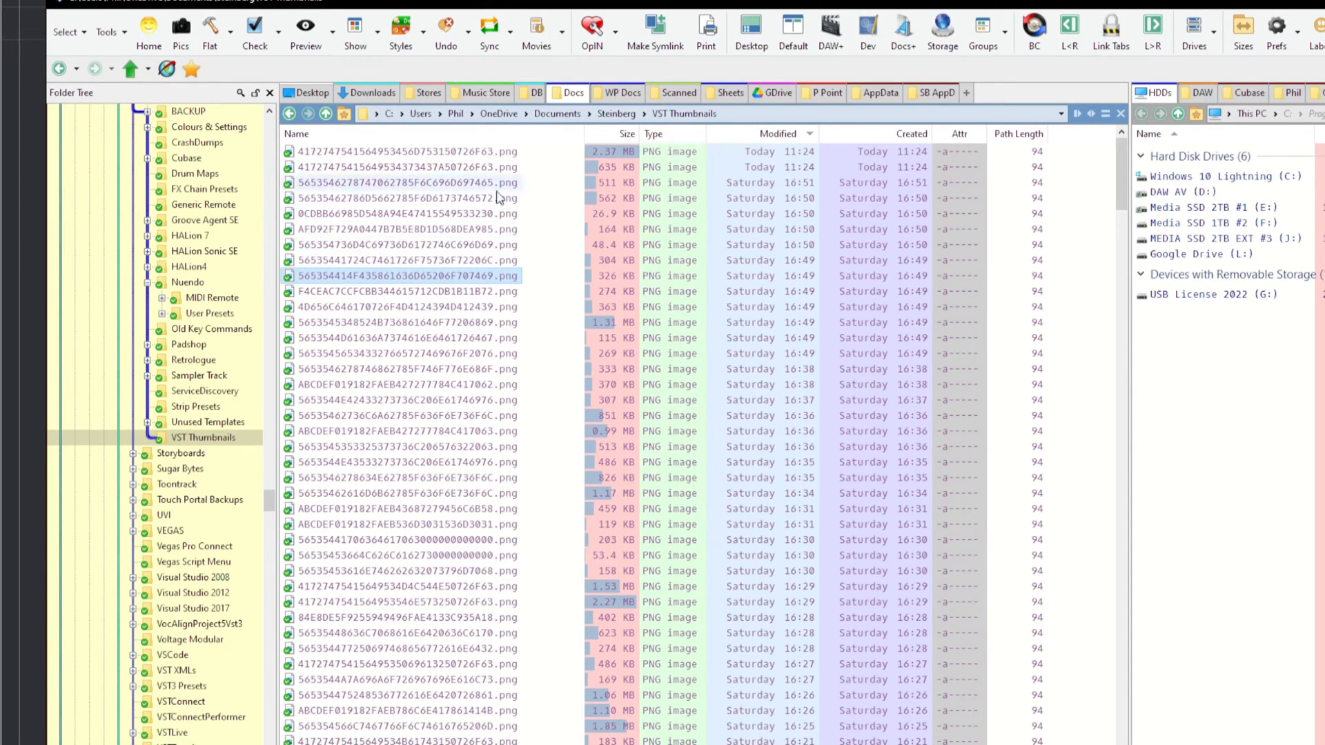
{"action": "scroll", "coordinate": [538, 365], "scroll_direction": "down", "scroll_amount": 15}
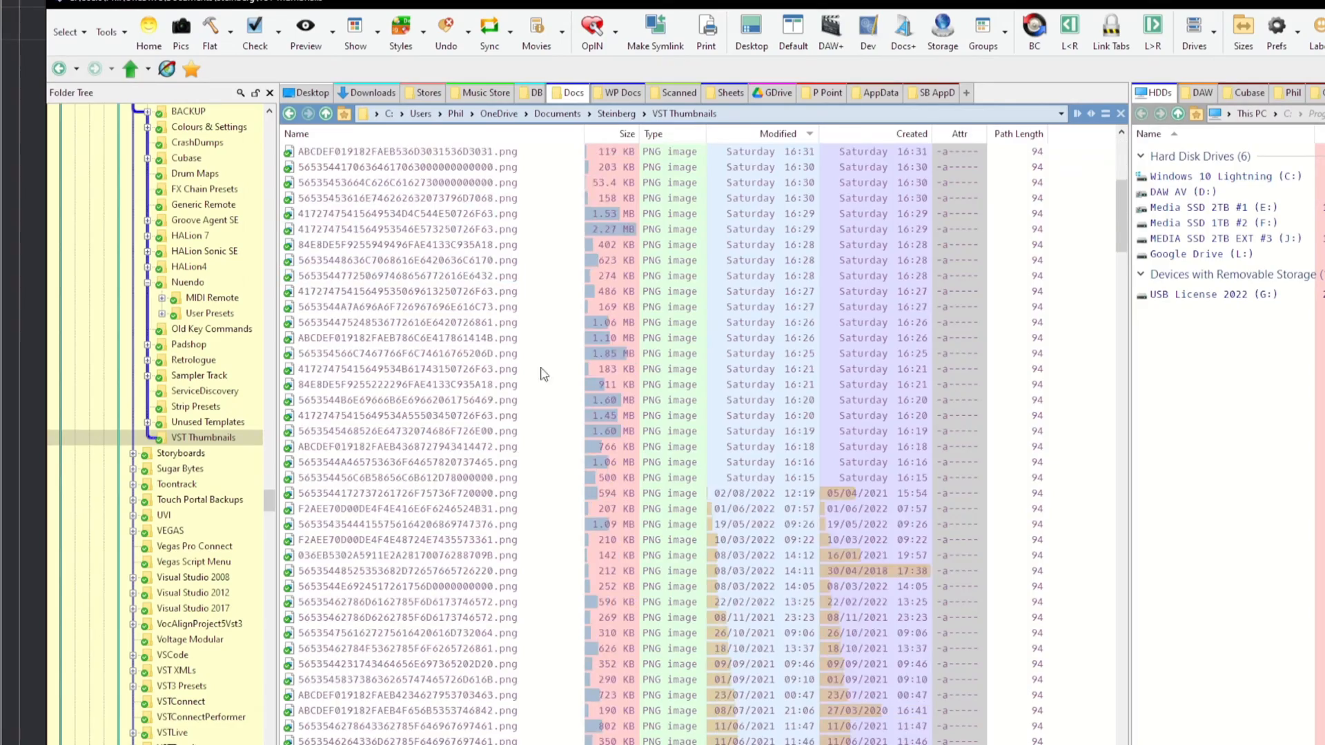
{"action": "scroll", "coordinate": [548, 416], "scroll_direction": "up", "scroll_amount": 15}
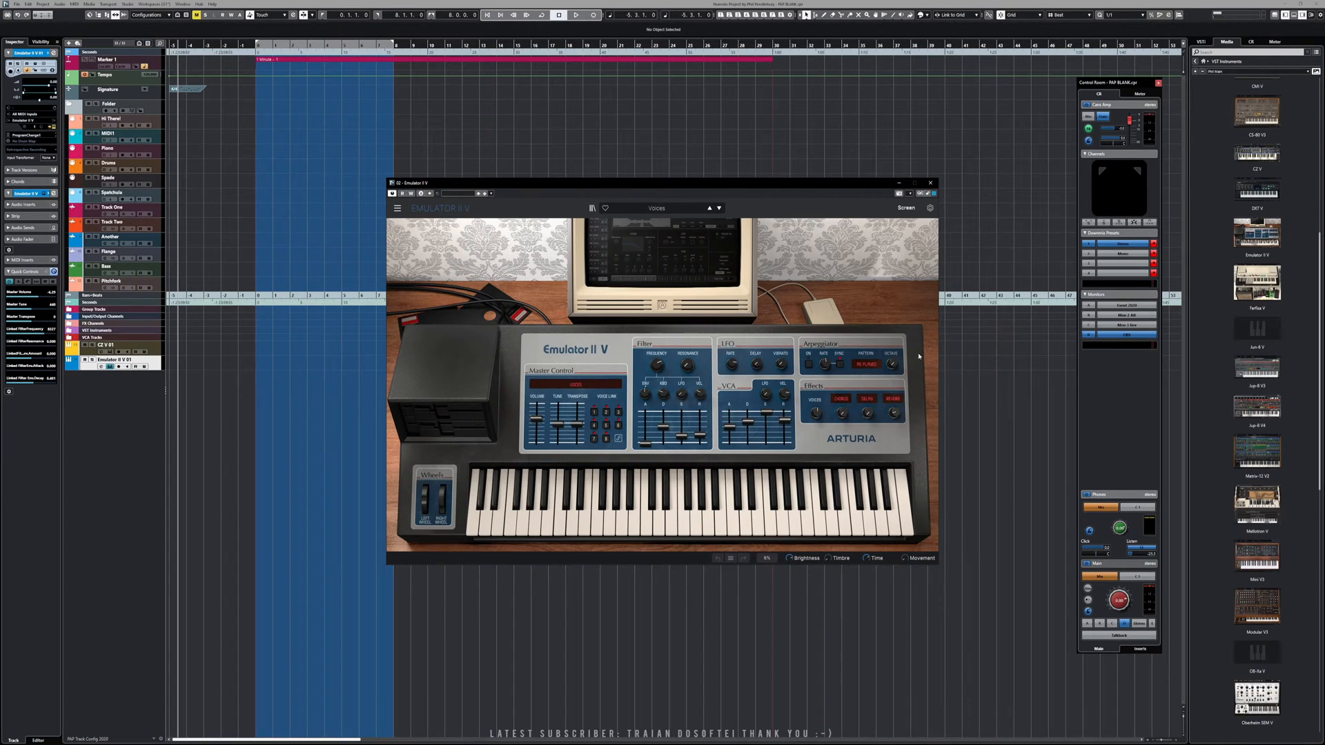
{"action": "left_click", "coordinate": [931, 183]}
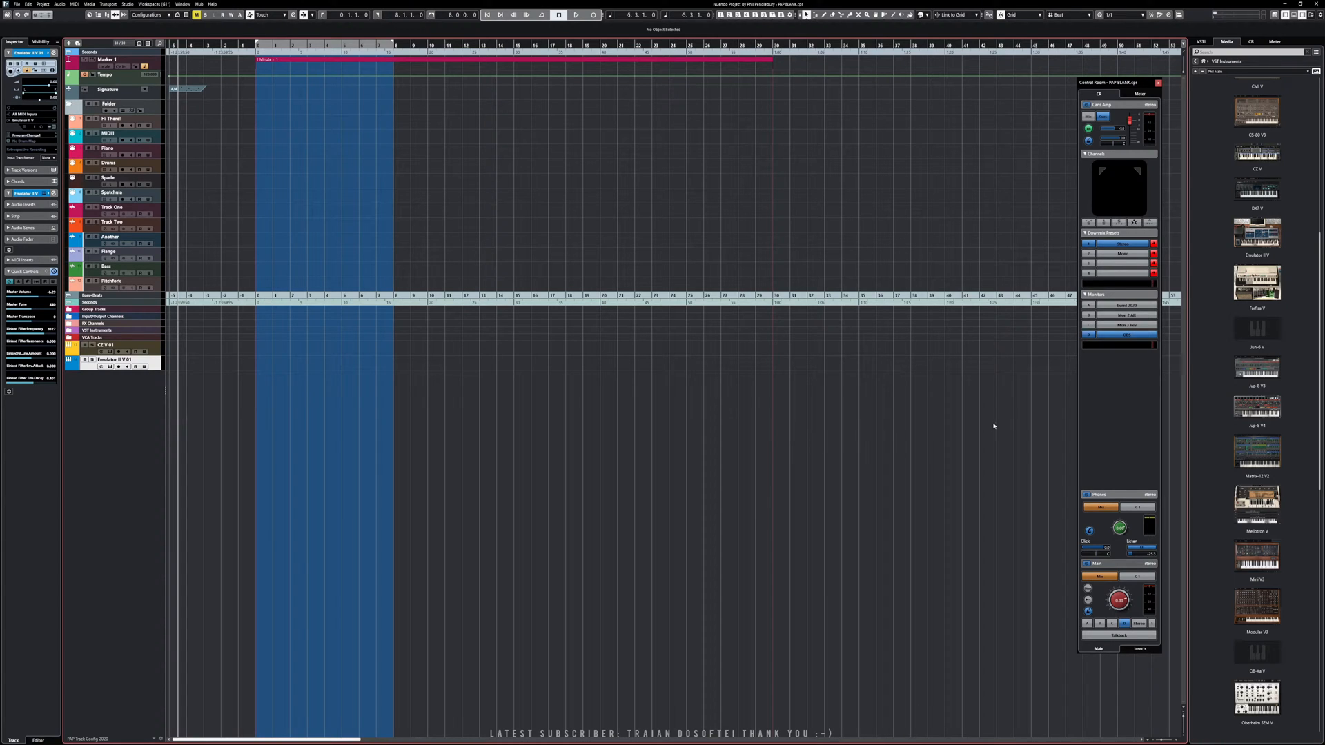
- Add the DX7 V from the Arturia folder as an instrument track below the Emulator II V track and dismiss its introductory prompt
{"action": "scroll", "coordinate": [1213, 283], "scroll_direction": "up", "scroll_amount": 5}
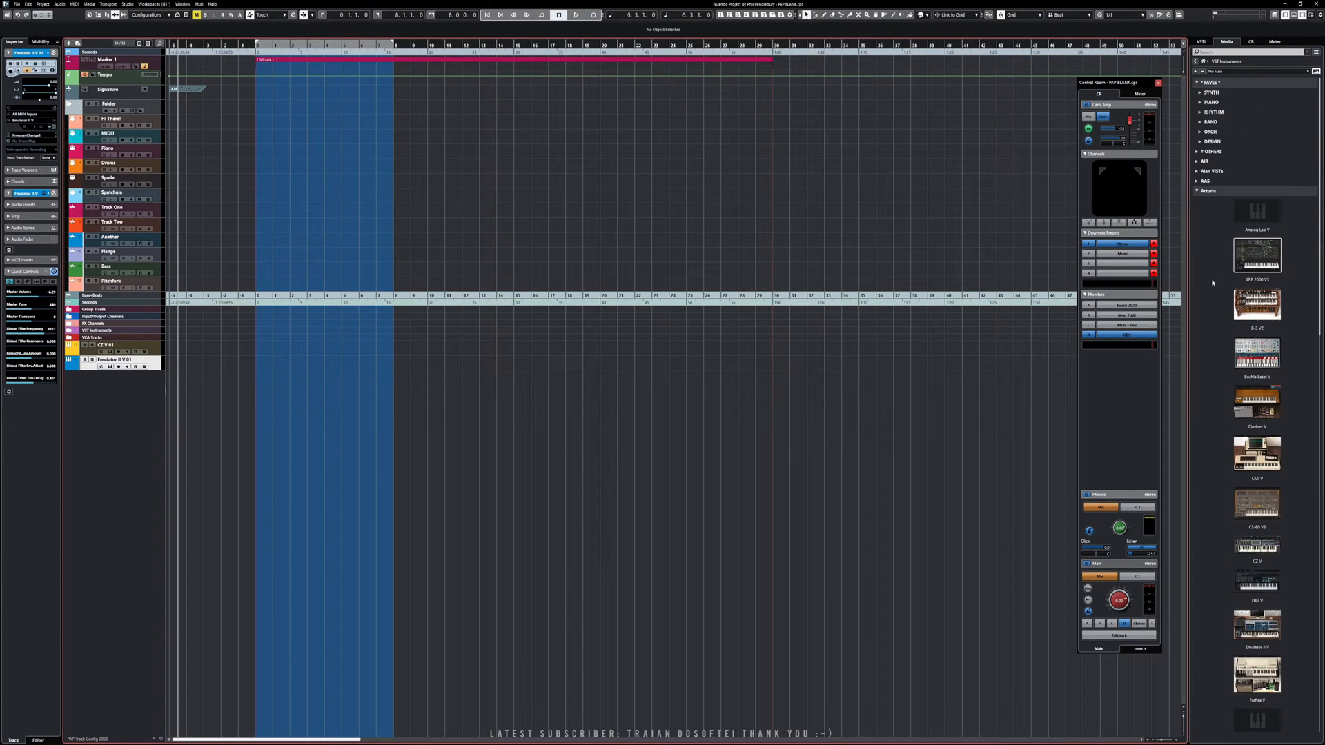
{"action": "scroll", "coordinate": [1212, 283], "scroll_direction": "down", "scroll_amount": 5}
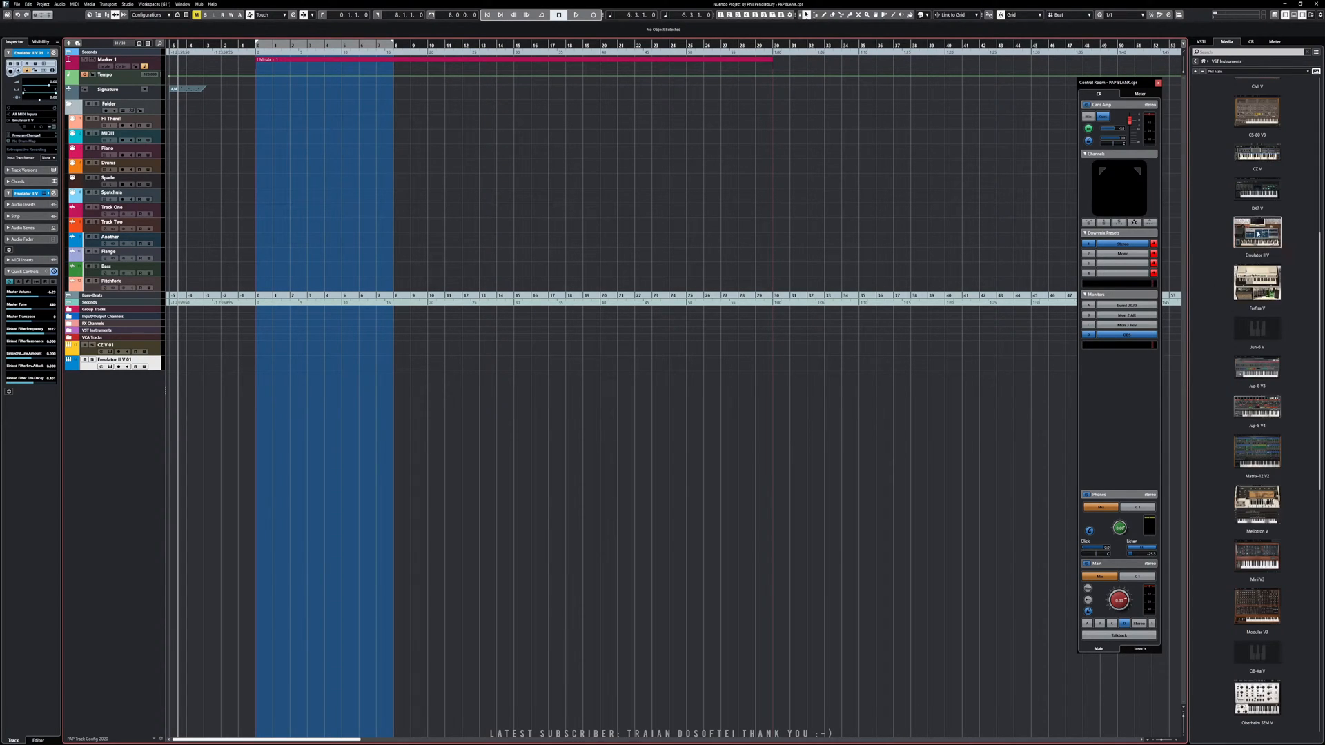
{"action": "left_click_drag", "start_coordinate": [1259, 196], "coordinate": [281, 382]}
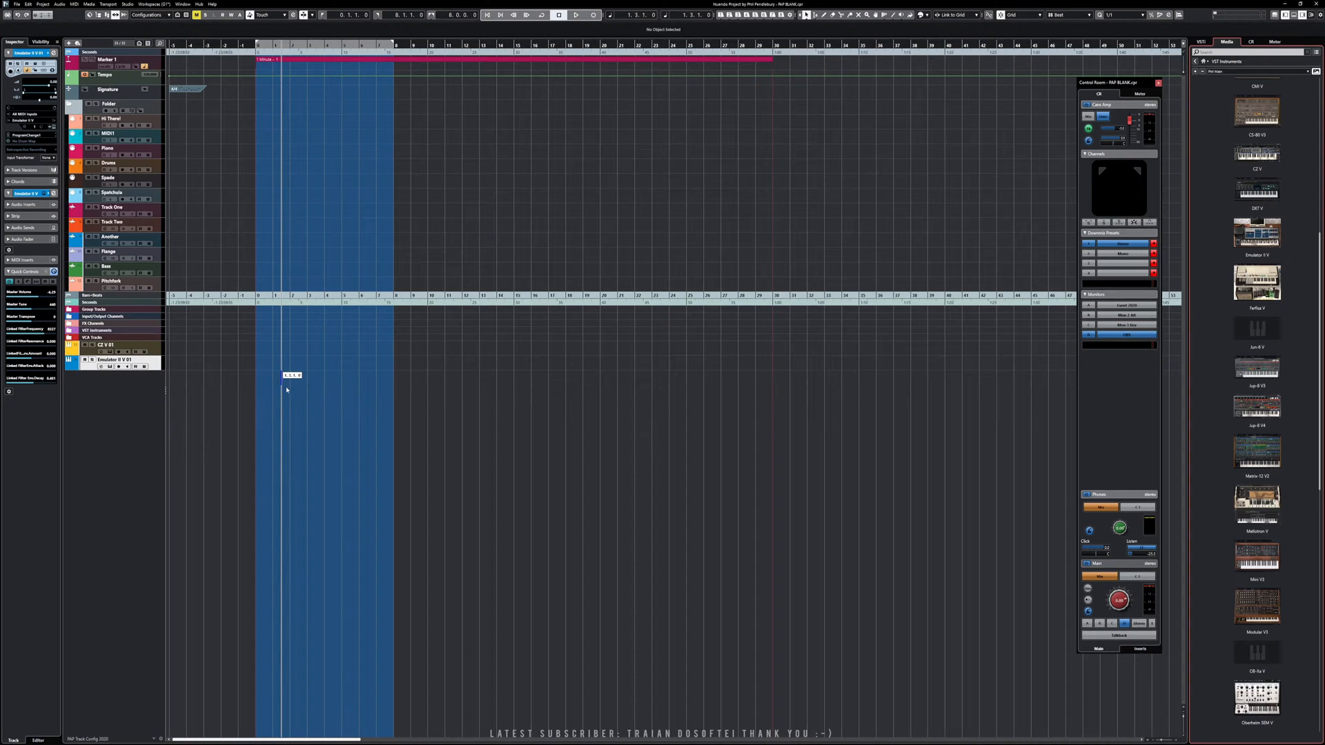
{"action": "left_click_drag", "start_coordinate": [115, 397], "coordinate": [114, 399]}
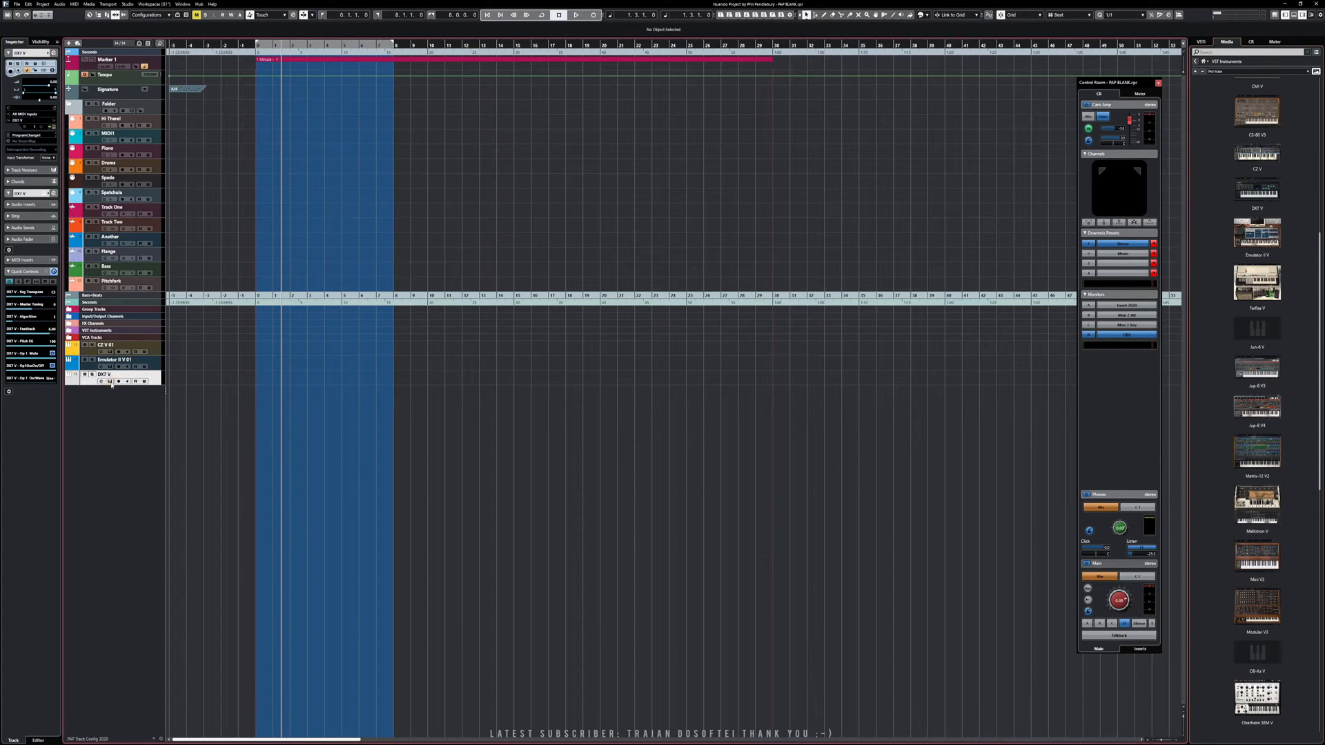
{"action": "left_click", "coordinate": [661, 403]}
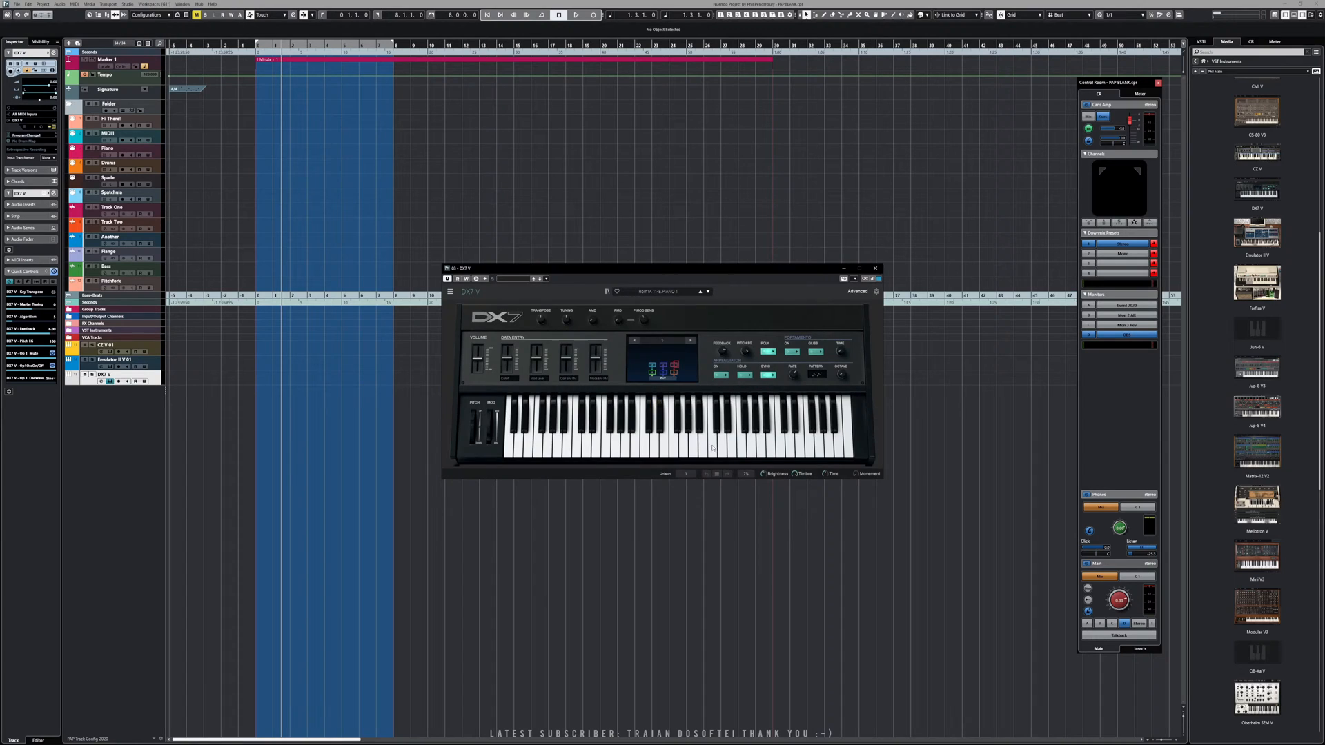
- Play a few notes on the DX7 V's on-screen keyboard and close its editor
{"action": "left_click", "coordinate": [716, 438]}
{"action": "left_click_drag", "start_coordinate": [716, 439], "coordinate": [634, 437]}
{"action": "left_click", "coordinate": [877, 271]}
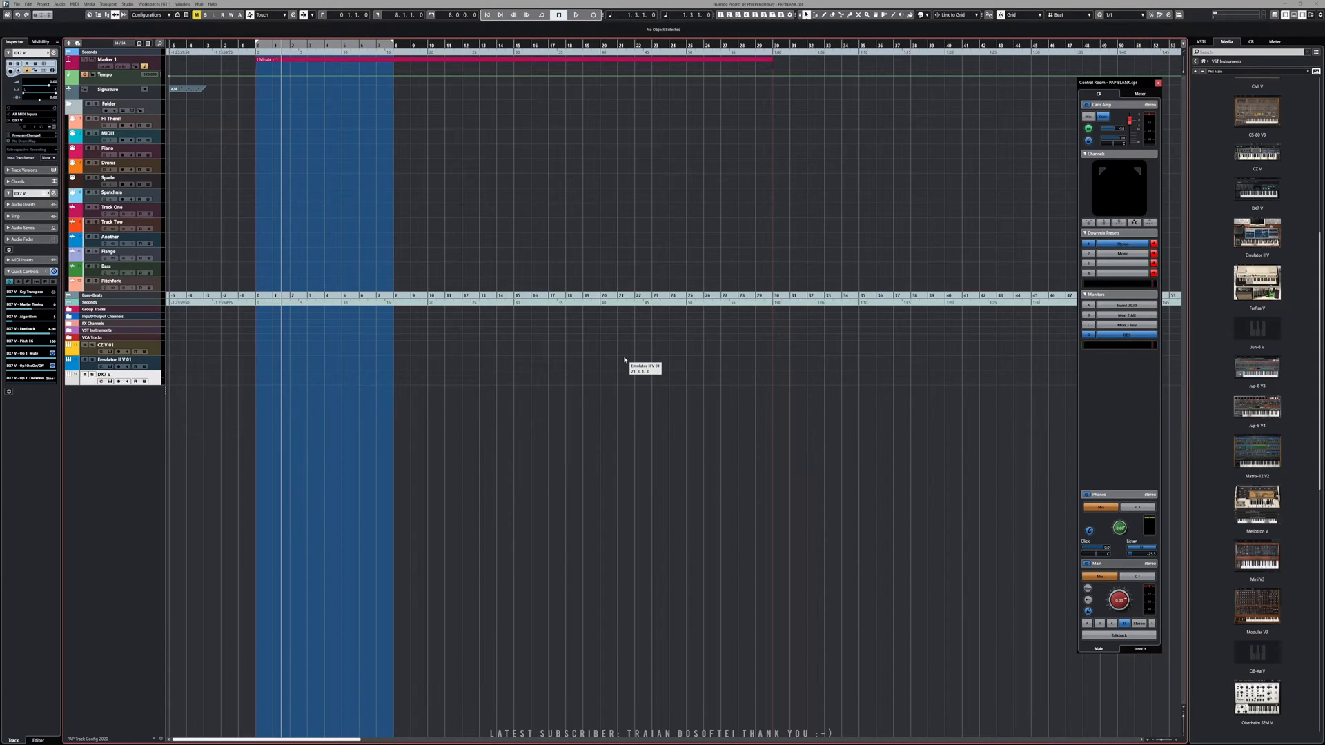
- Open the MixConsole, view its History and close the console again
{"action": "key", "text": "F3"}
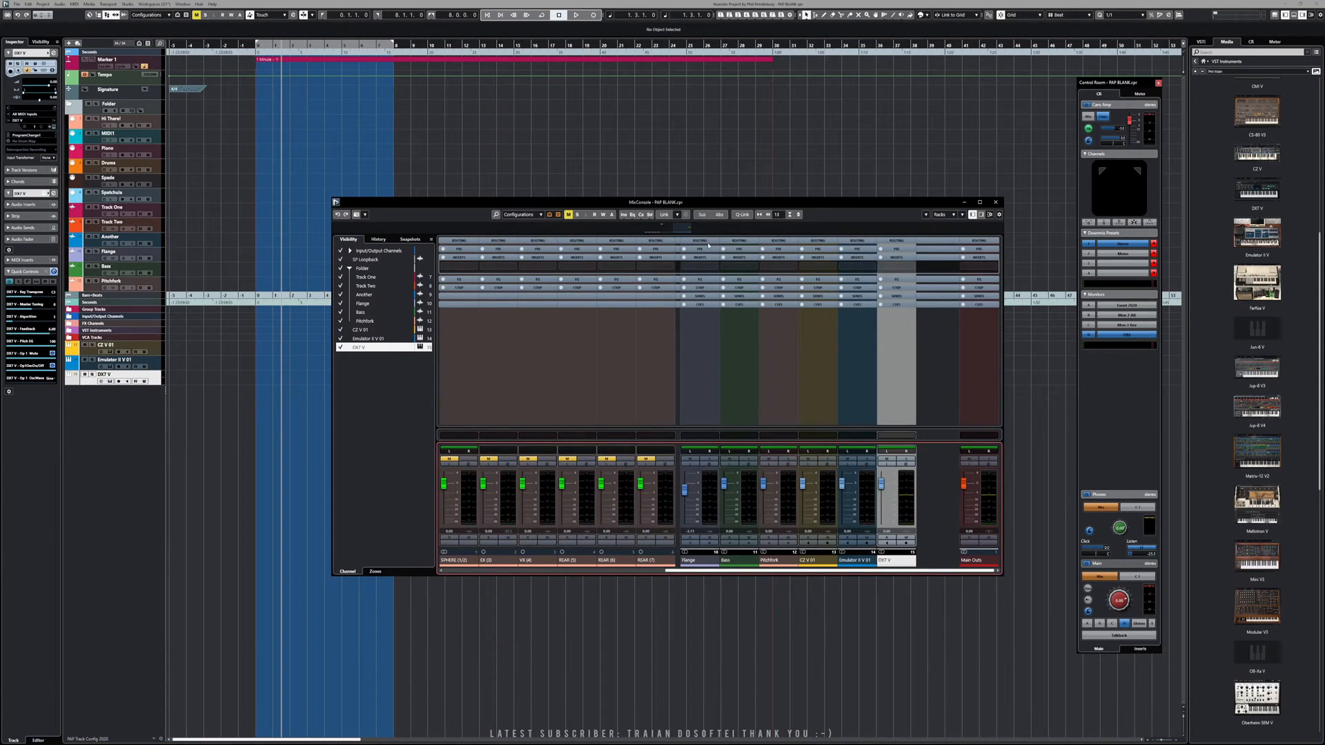
{"action": "left_click", "coordinate": [379, 240]}
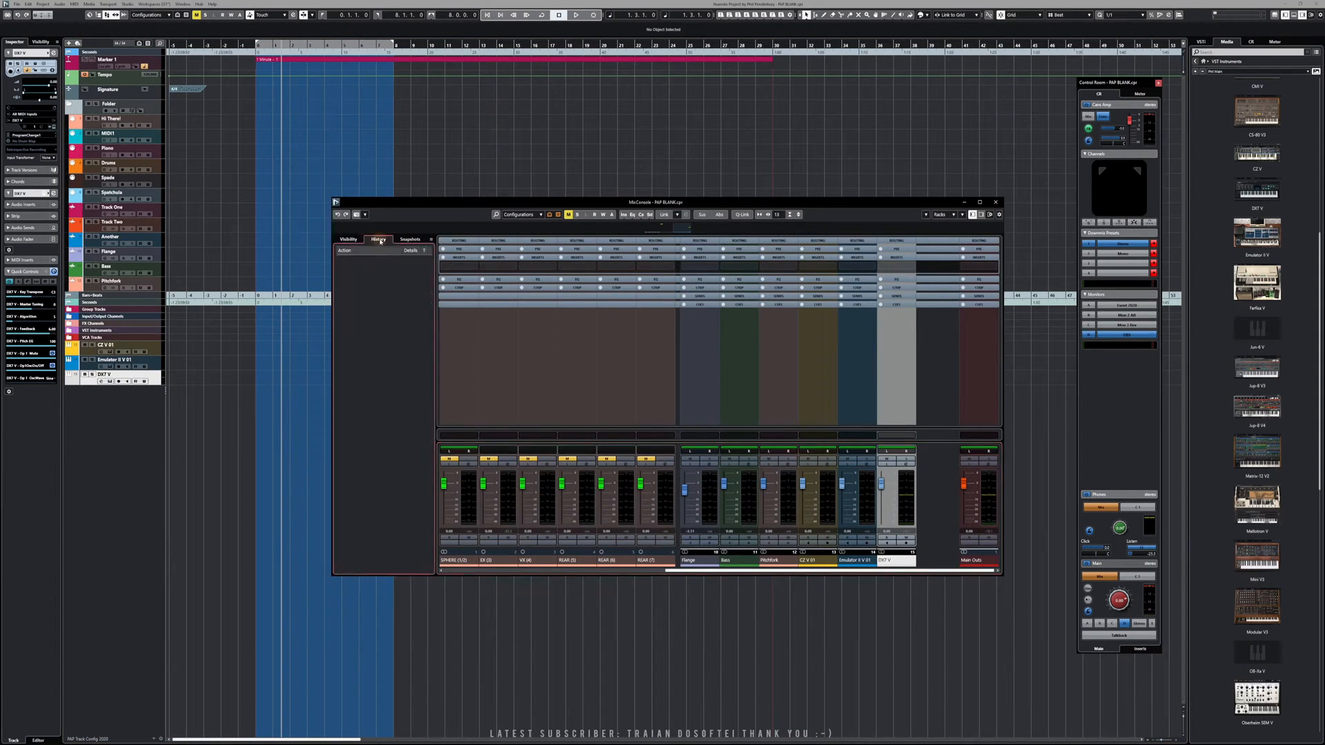
{"action": "left_click", "coordinate": [996, 202]}
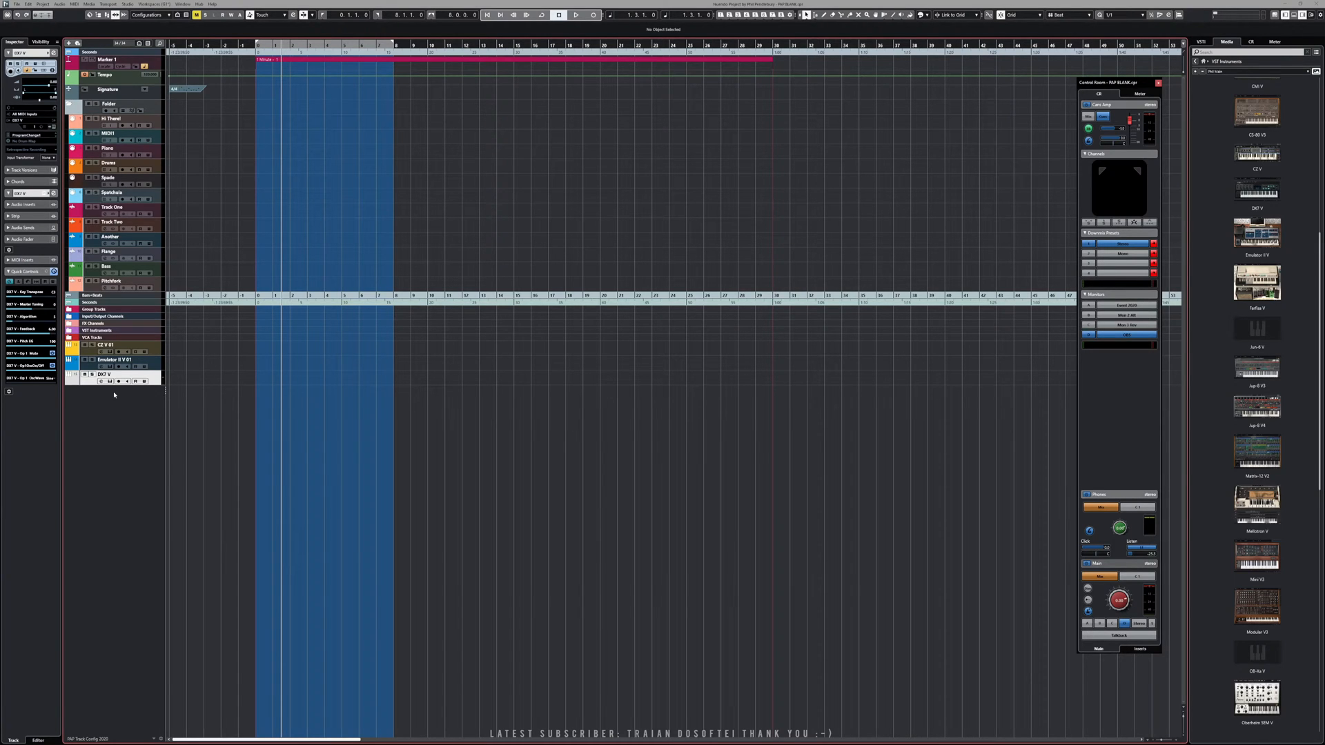
- Remove the CZ V, Emulator II V and DX7 V instrument tracks from the project
{"action": "left_click", "coordinate": [89, 356], "text": "shift"}
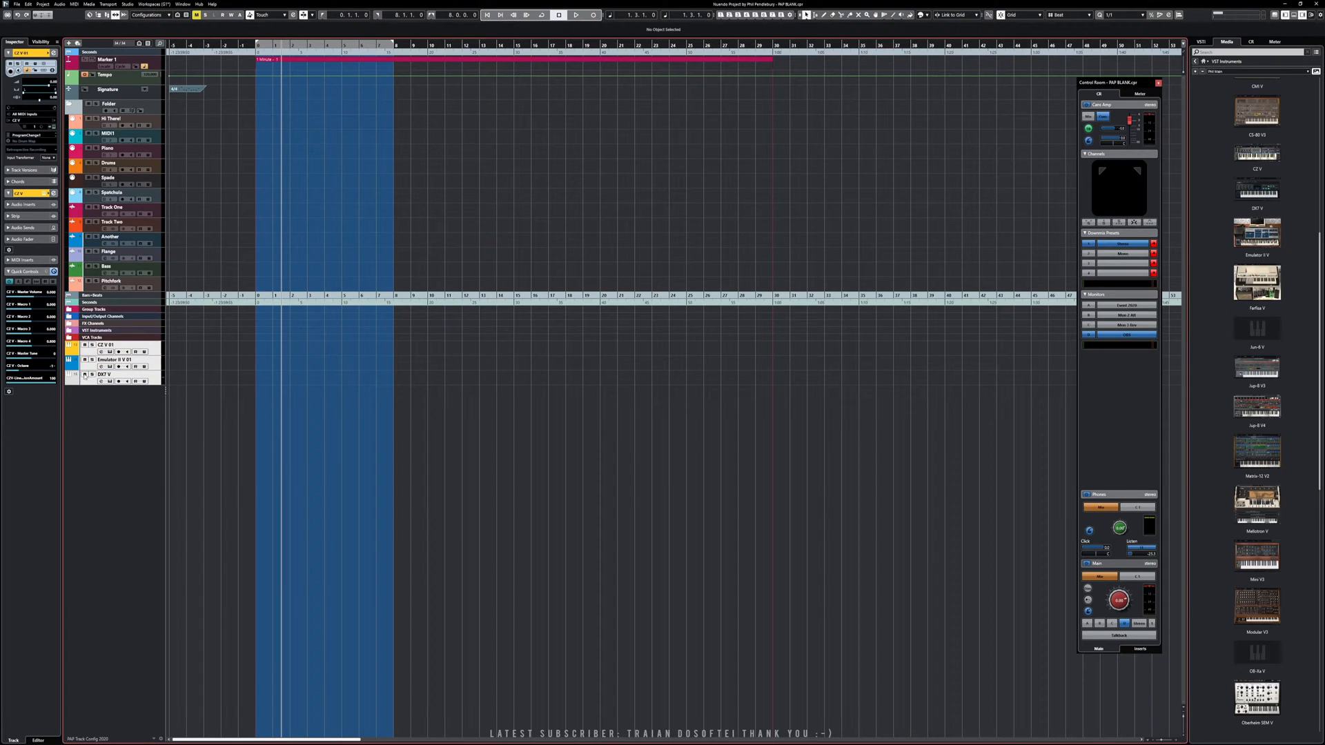
{"action": "right_click", "coordinate": [87, 369]}
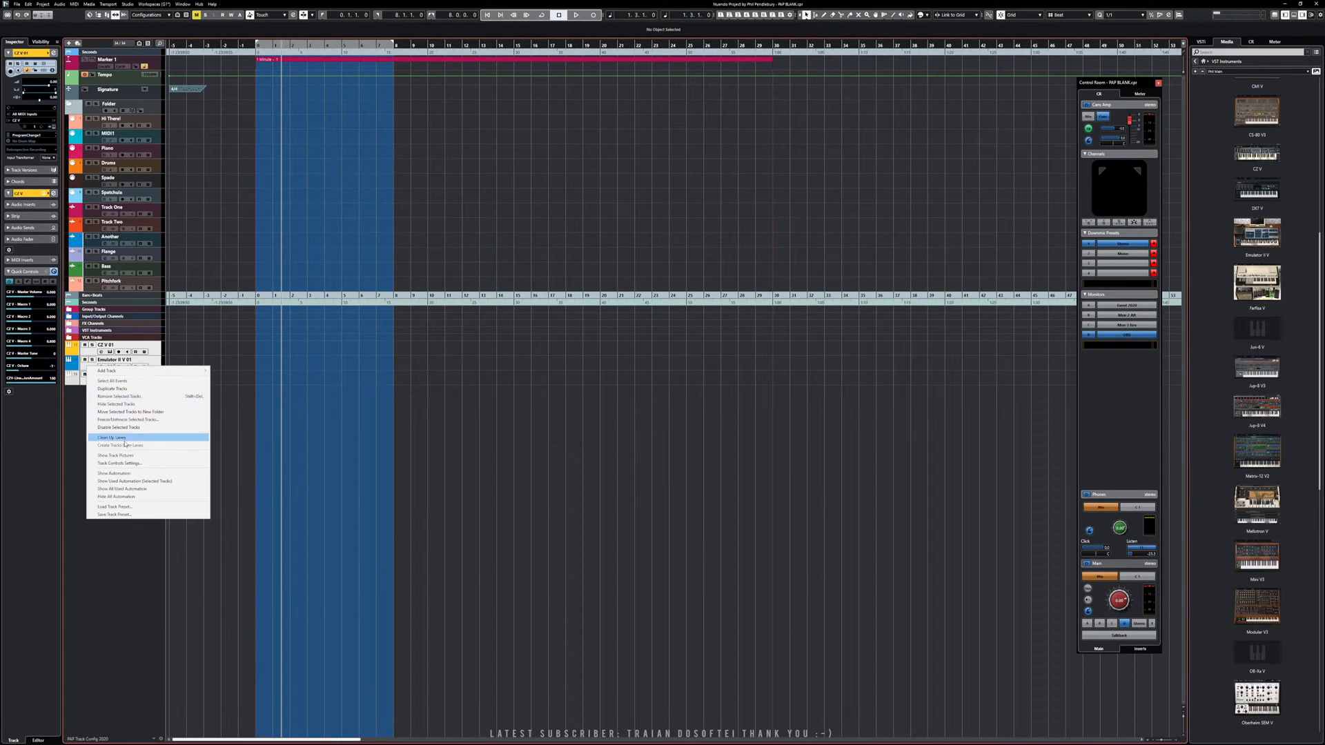
{"action": "left_click", "coordinate": [121, 397]}
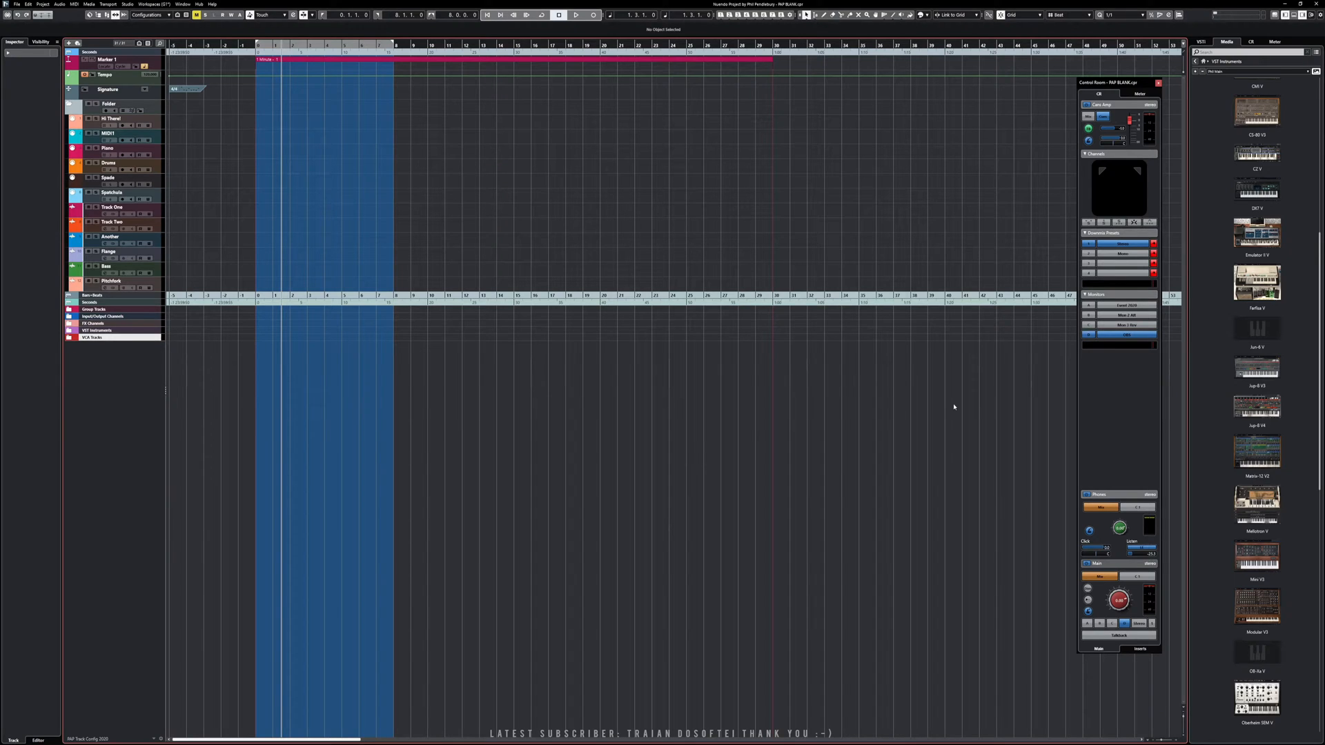
- Collapse the Arturia folder in VST Instruments, return to the Media home page and open the VST Effects collection
{"action": "left_click_drag", "start_coordinate": [1320, 270], "coordinate": [1320, 242]}
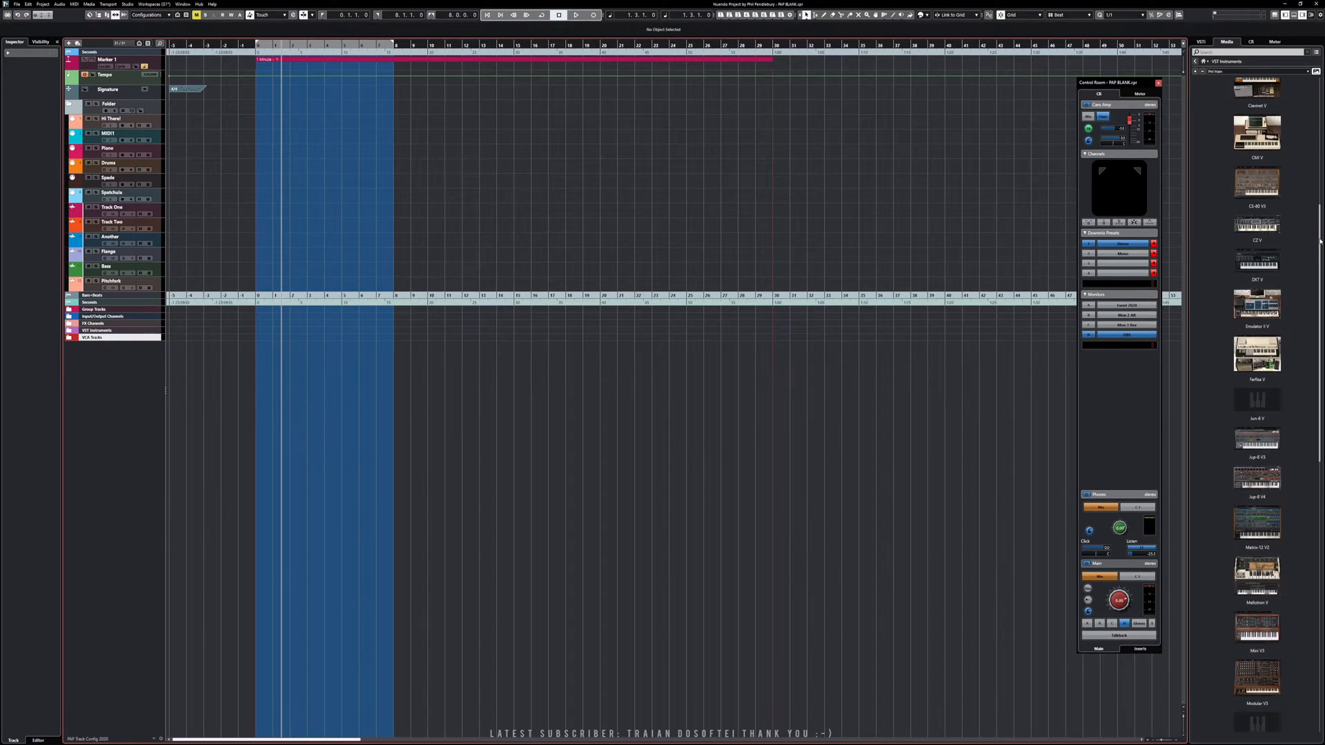
{"action": "scroll", "coordinate": [1224, 214], "scroll_direction": "up", "scroll_amount": 5}
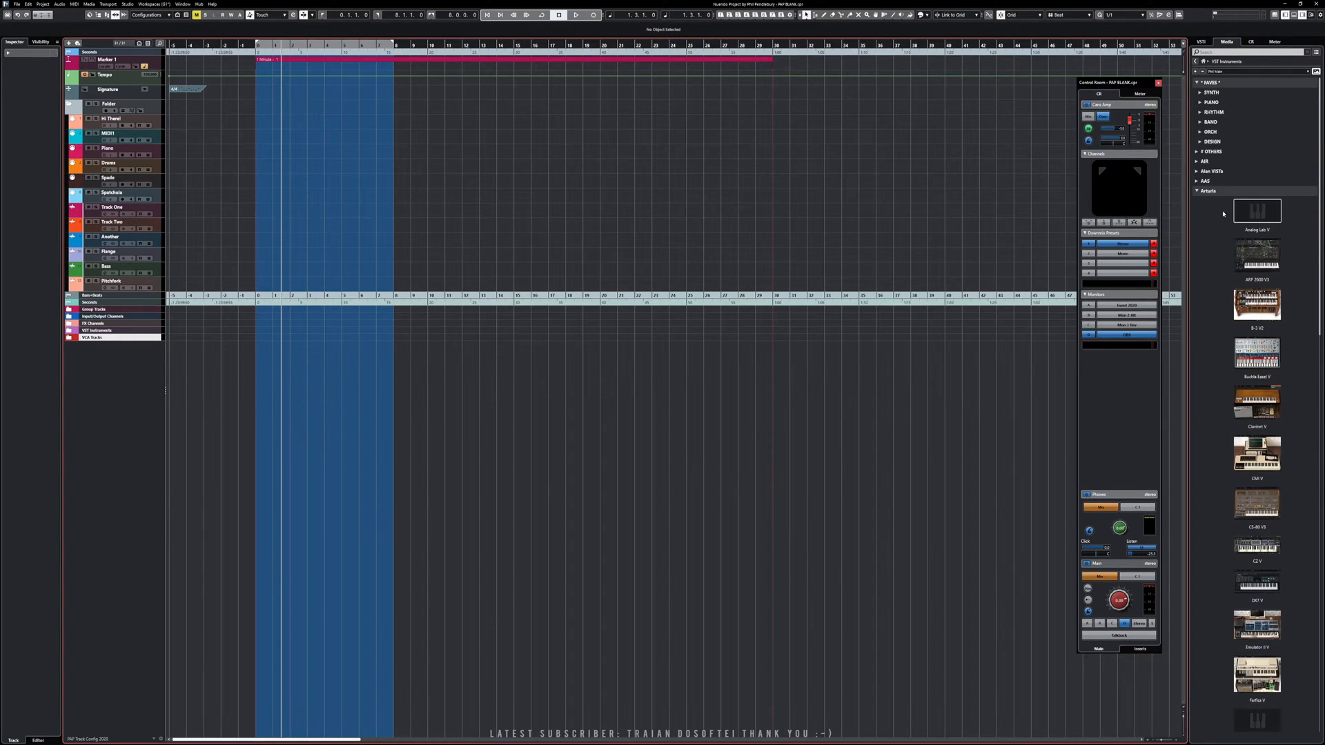
{"action": "left_click", "coordinate": [1197, 191]}
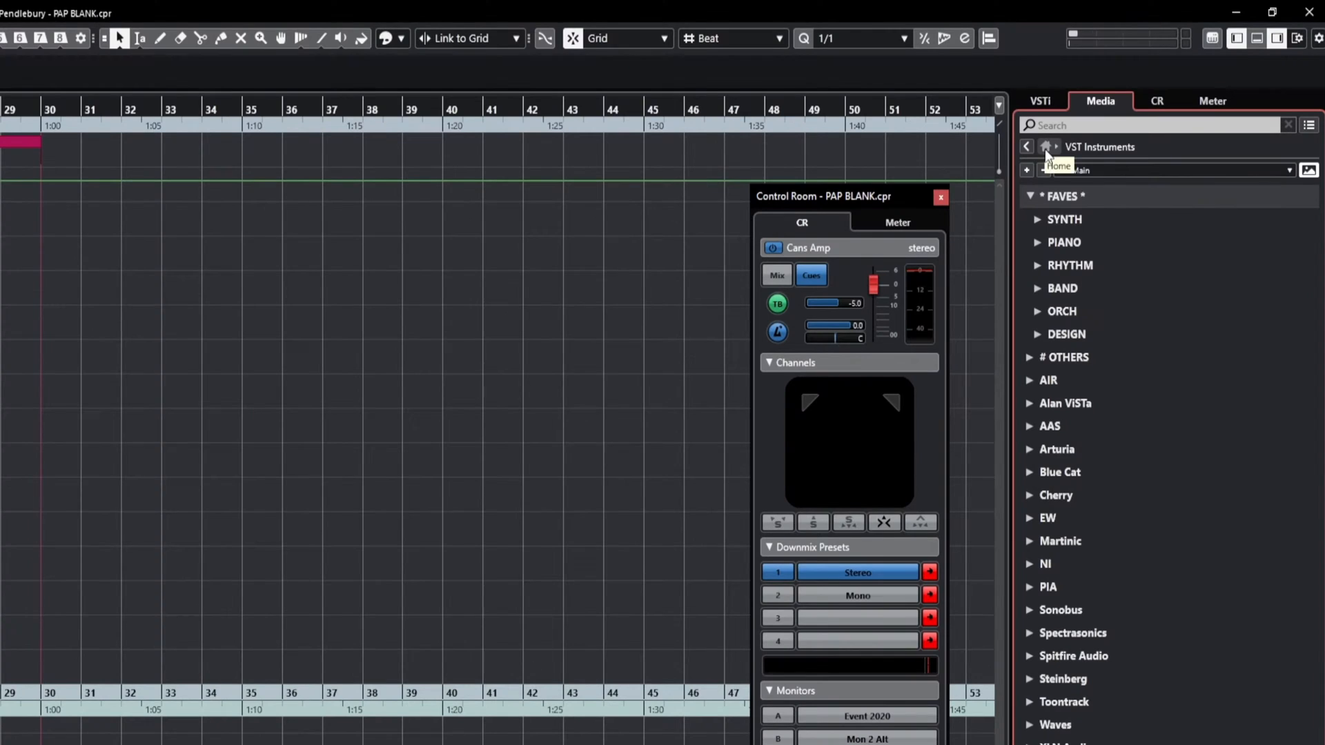
{"action": "left_click", "coordinate": [1046, 148]}
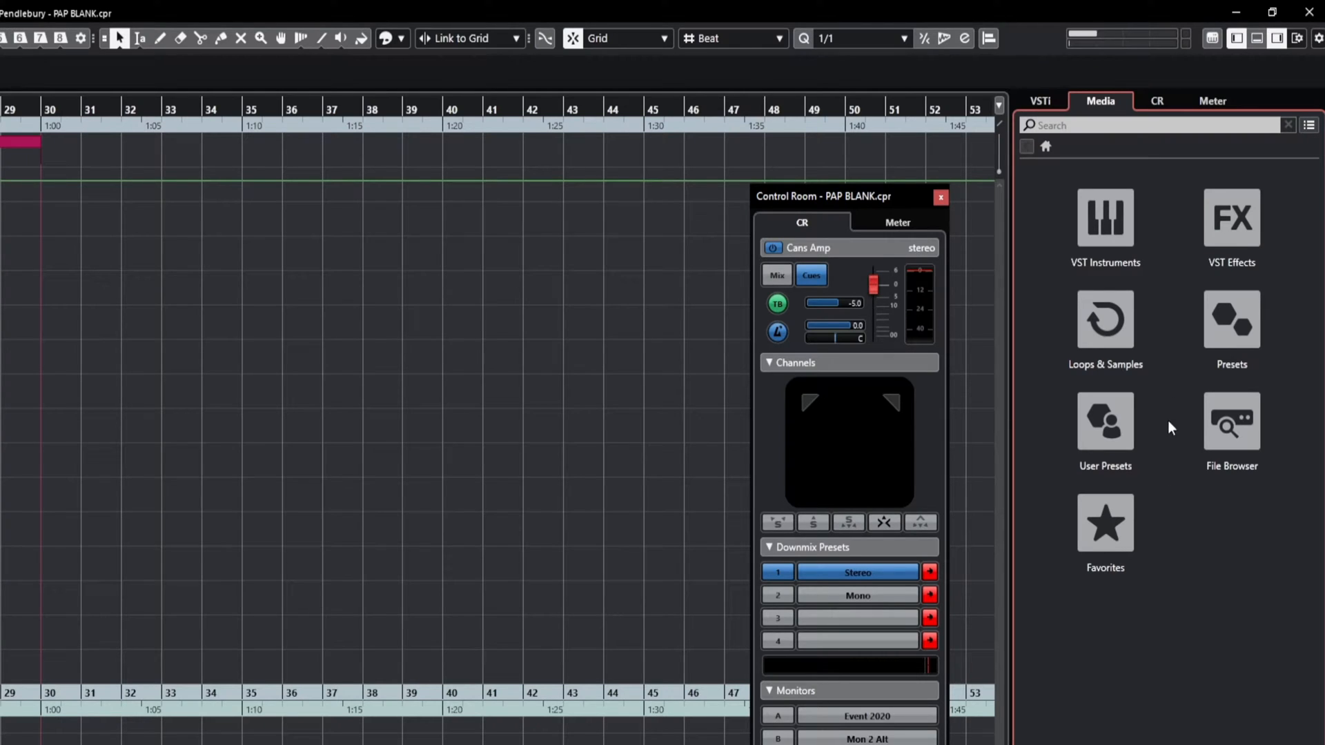
{"action": "left_click", "coordinate": [1225, 223]}
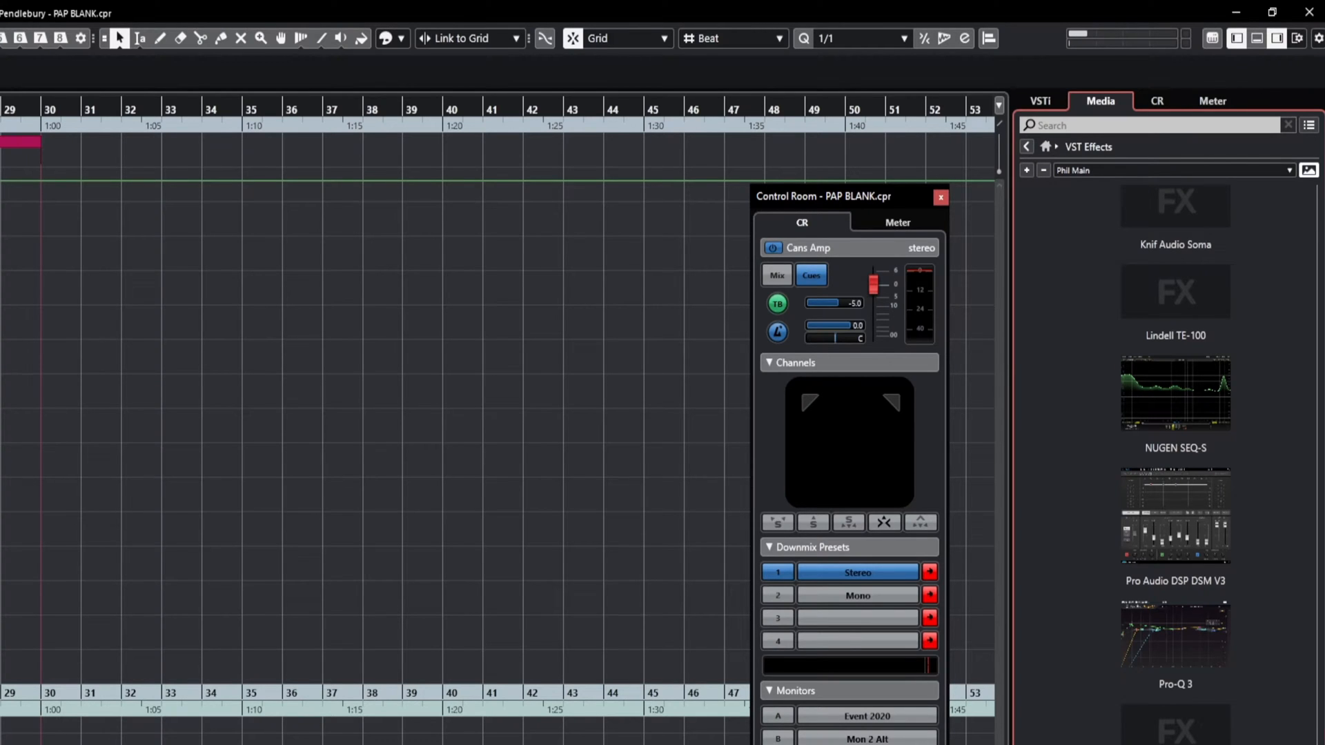
- Browse the CHANNEL, DYNAMIC and EQ categories in the FAVES effects folder, then collapse FAVES
{"action": "left_click_drag", "start_coordinate": [1314, 744], "coordinate": [1309, 208]}
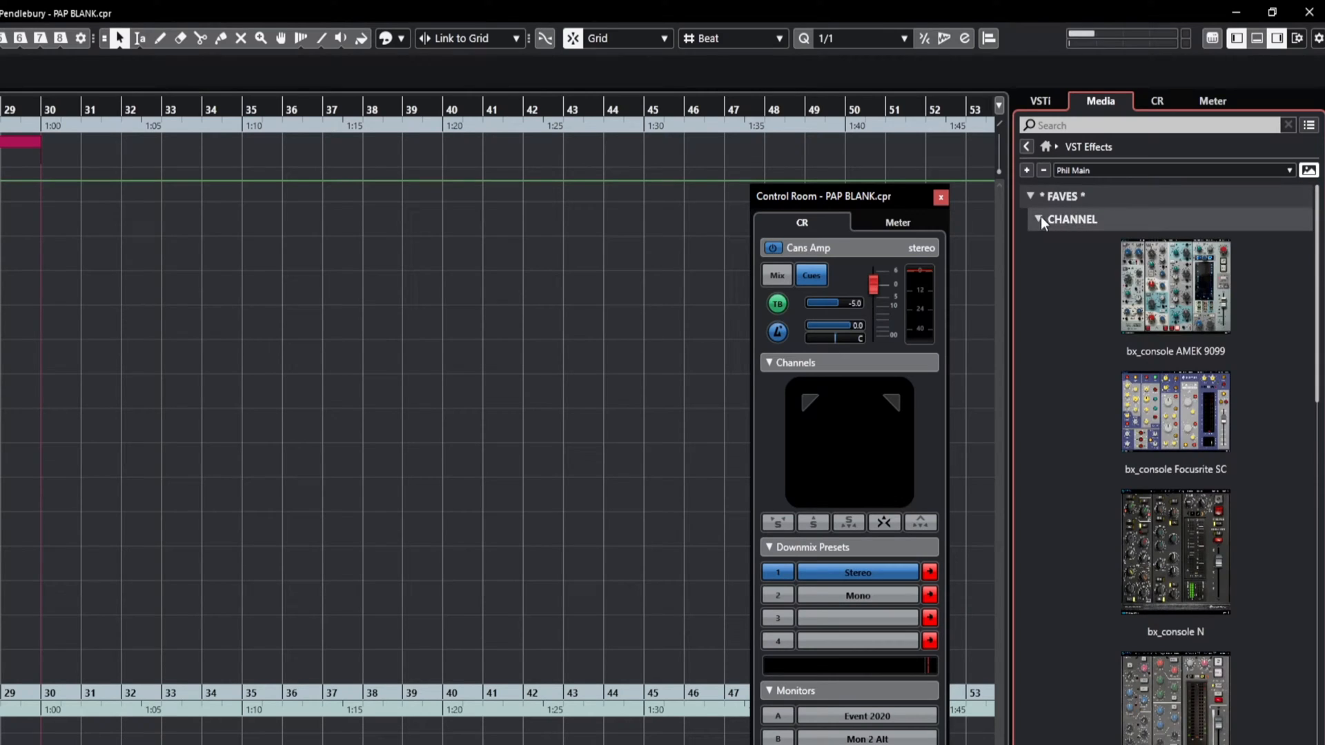
{"action": "scroll", "coordinate": [1104, 408], "scroll_direction": "down", "scroll_amount": 8}
{"action": "scroll", "coordinate": [1069, 419], "scroll_direction": "up", "scroll_amount": 10}
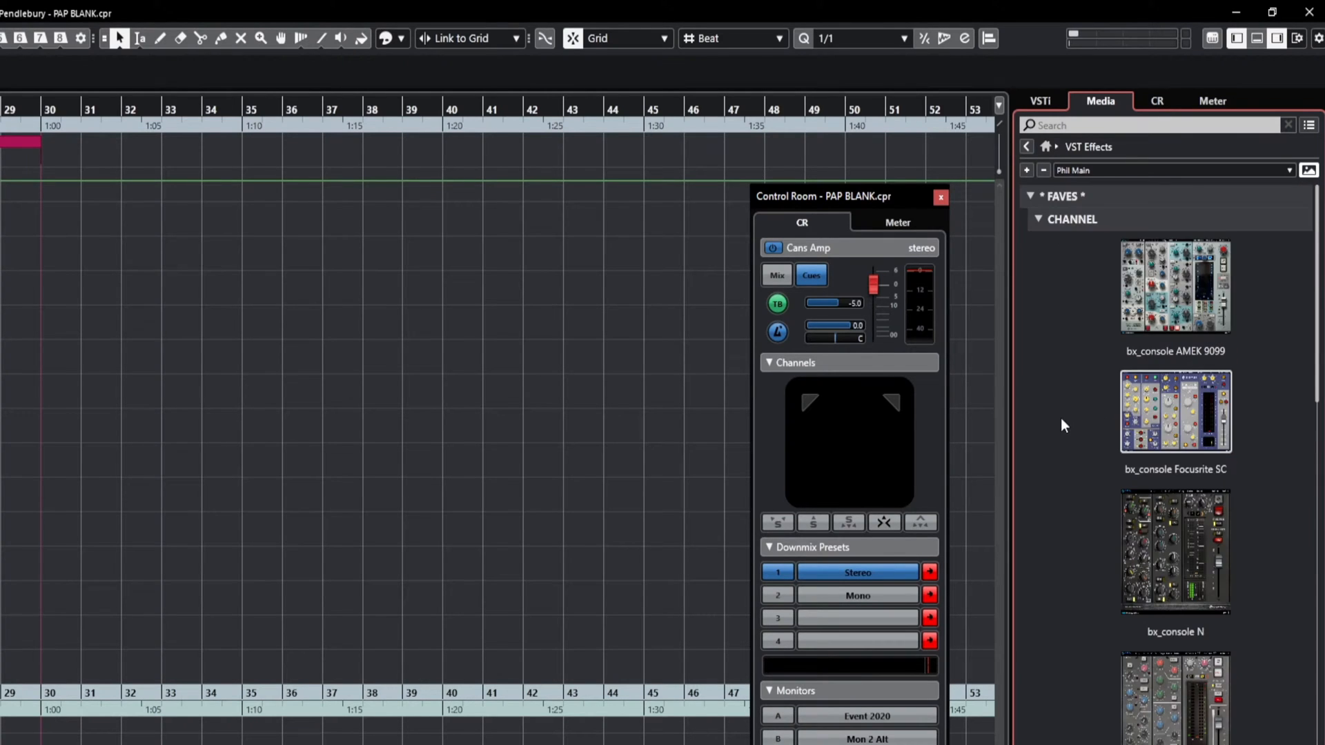
{"action": "left_click", "coordinate": [1037, 219]}
{"action": "left_click", "coordinate": [1037, 242]}
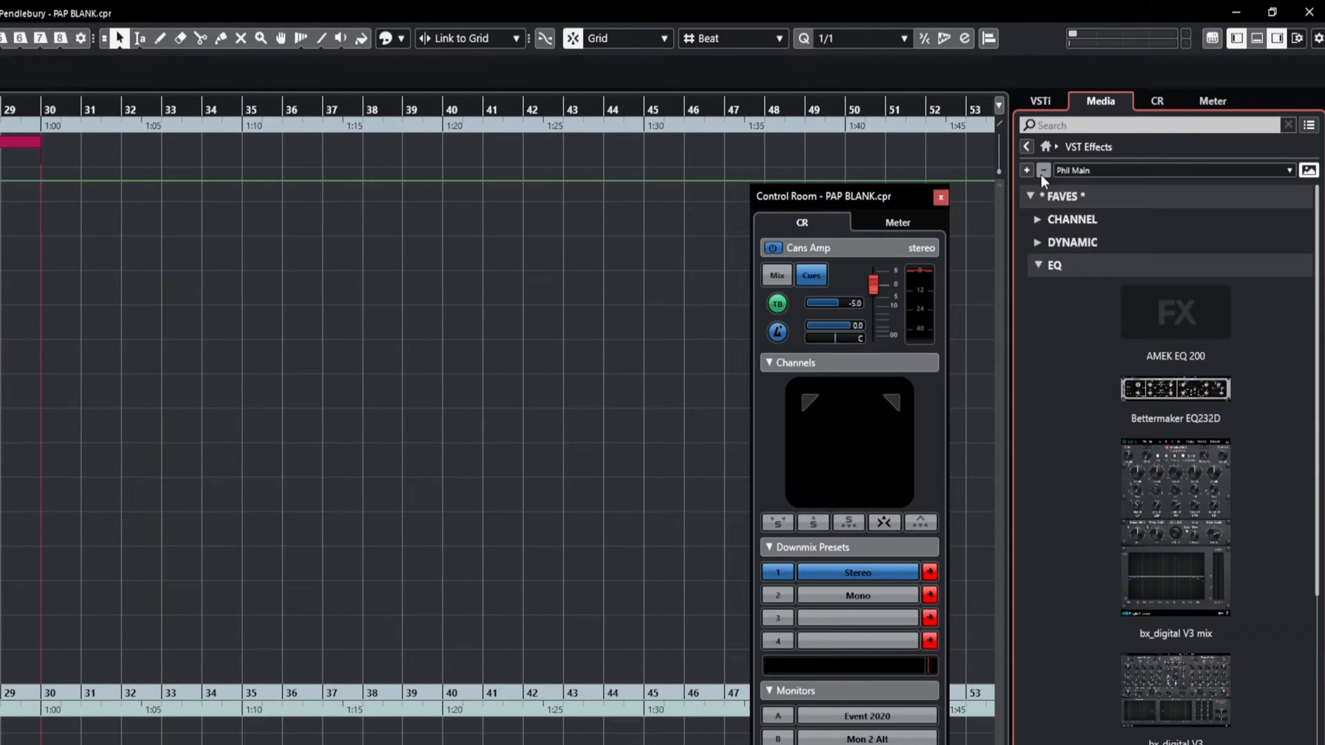
{"action": "left_click", "coordinate": [1030, 196]}
{"action": "left_click", "coordinate": [1029, 197]}
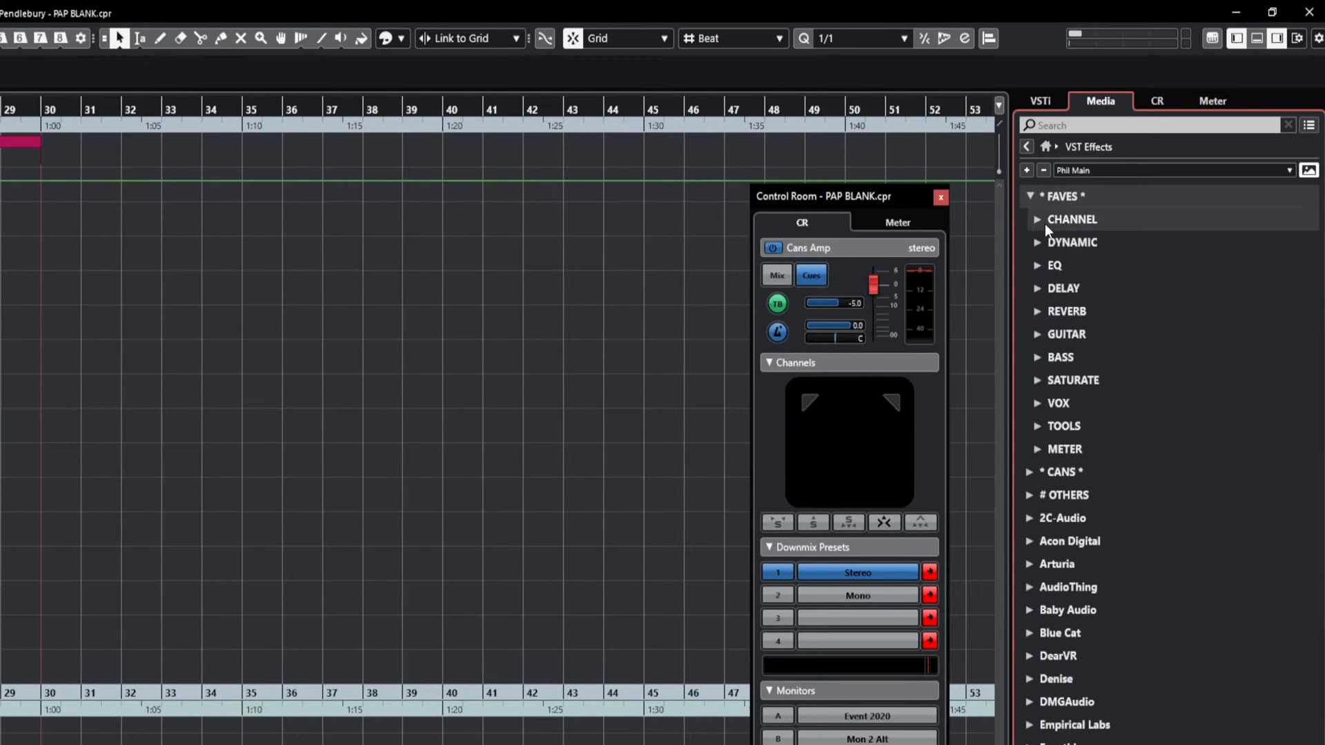
{"action": "left_click", "coordinate": [1037, 219]}
{"action": "left_click", "coordinate": [1037, 218]}
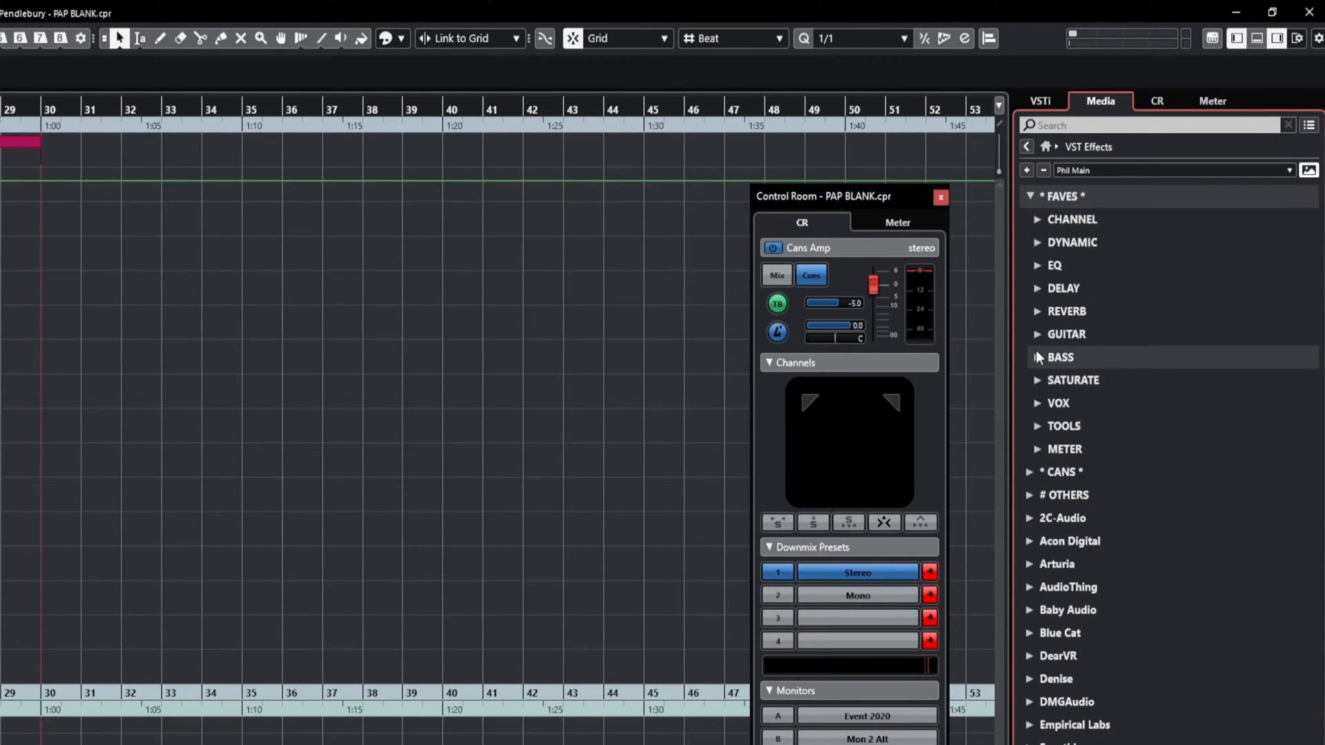
{"action": "left_click", "coordinate": [1029, 196]}
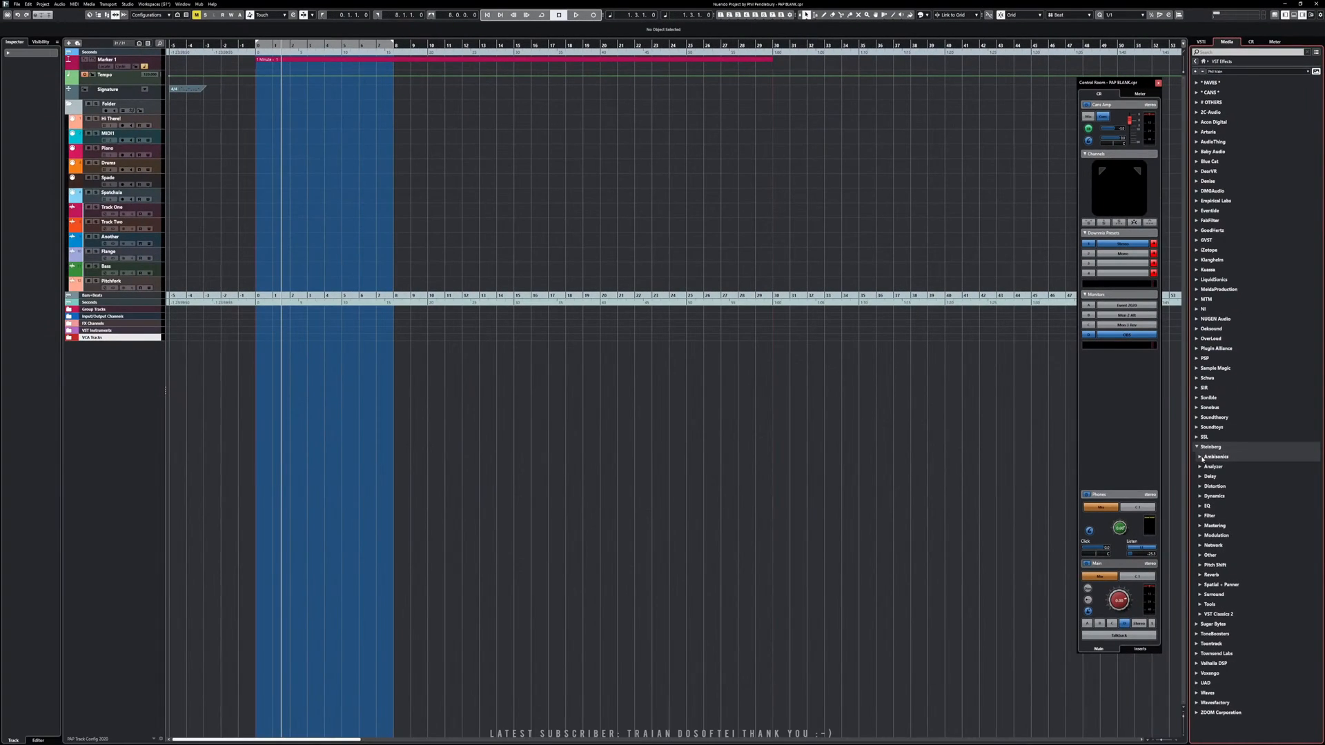
- Expand the Ambisonics, Analyzer and Delay categories in the Steinberg effects folder to show their plug-in pictures
{"action": "left_click", "coordinate": [1132, 715]}
{"action": "scroll", "coordinate": [1218, 479], "scroll_direction": "down", "scroll_amount": 3}
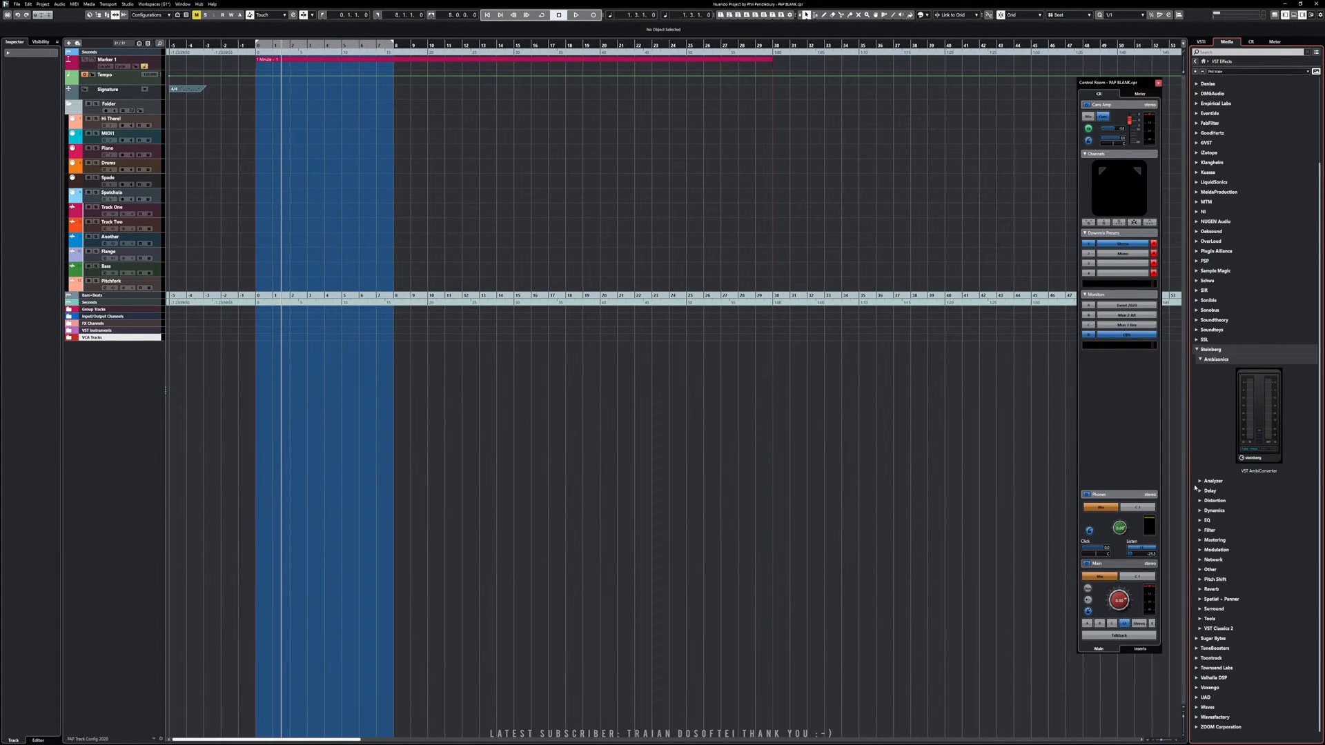
{"action": "left_click", "coordinate": [1213, 480]}
{"action": "scroll", "coordinate": [1219, 473], "scroll_direction": "down", "scroll_amount": 3}
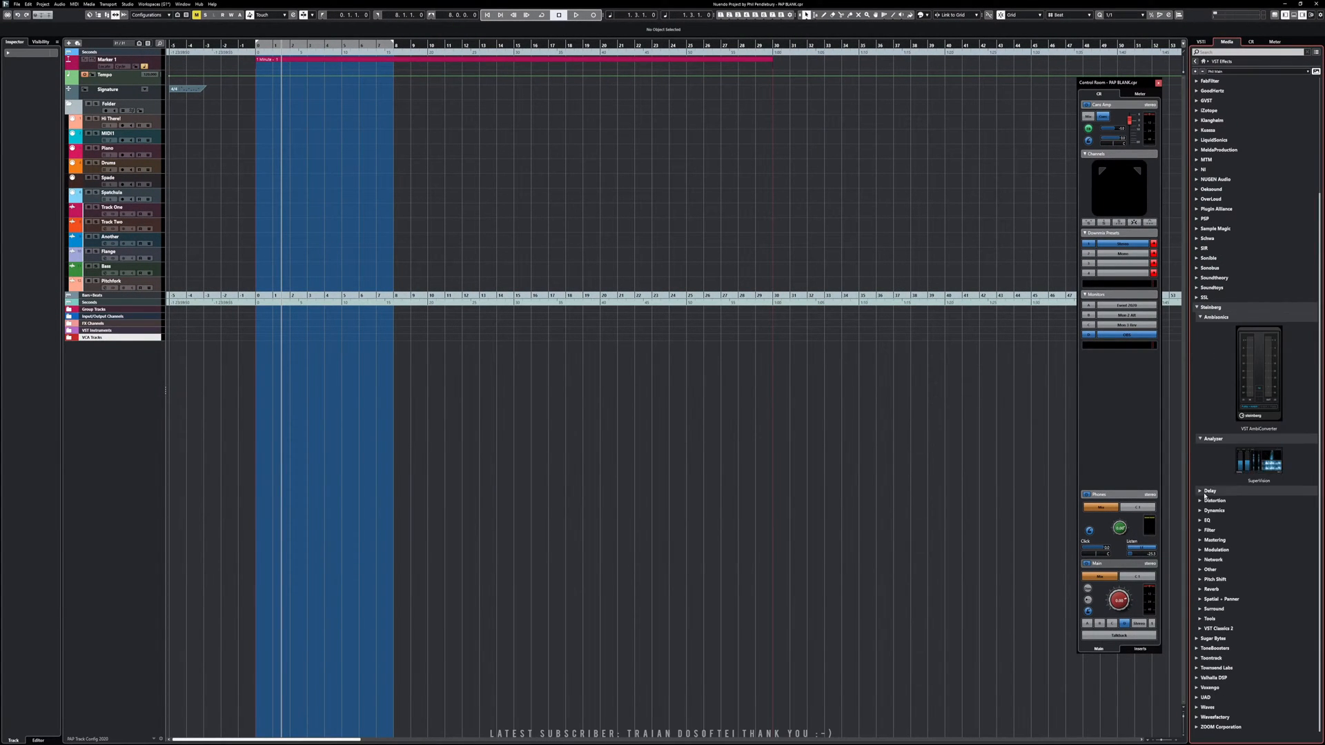
{"action": "left_click", "coordinate": [1202, 491]}
{"action": "scroll", "coordinate": [1207, 455], "scroll_direction": "down", "scroll_amount": 5}
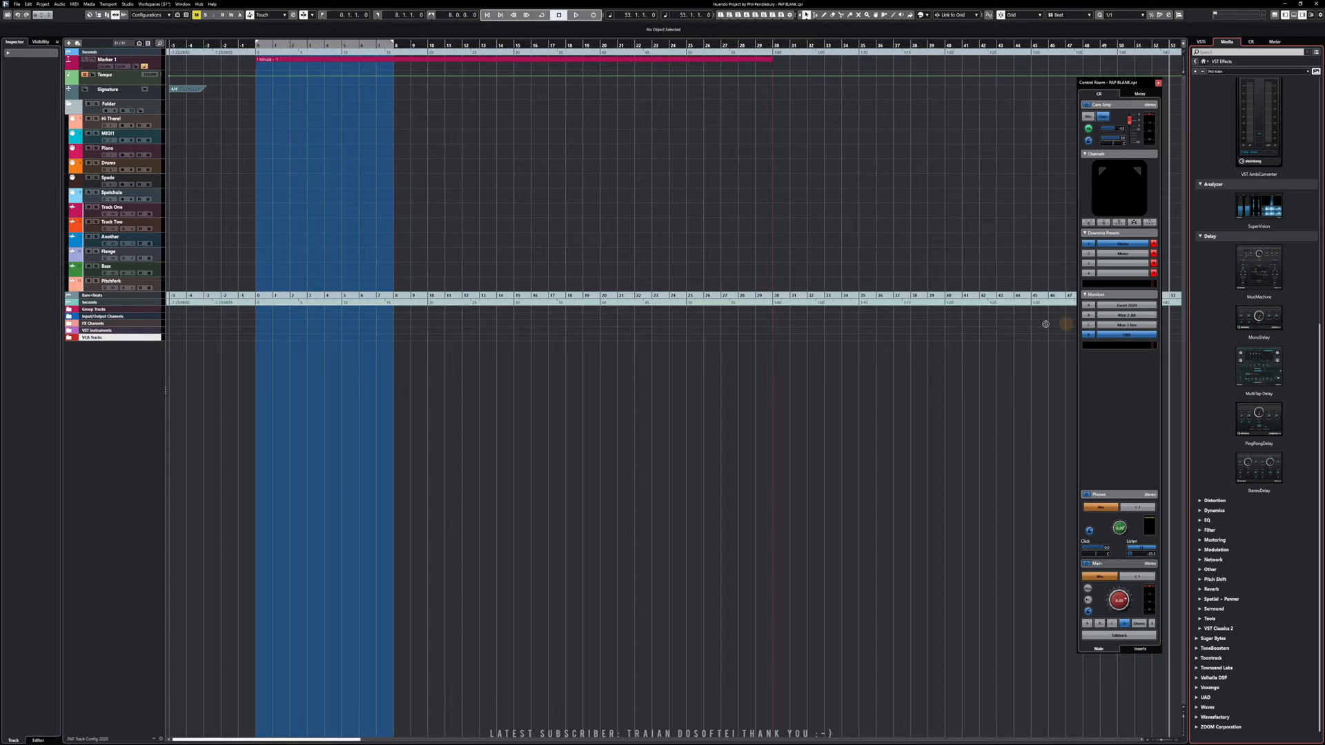
- Add MonoDelay as an FX channel track in the empty area below the tracks and unfold the FX Channels folder
{"action": "left_click", "coordinate": [261, 352]}
{"action": "left_click_drag", "start_coordinate": [261, 352], "coordinate": [126, 358]}
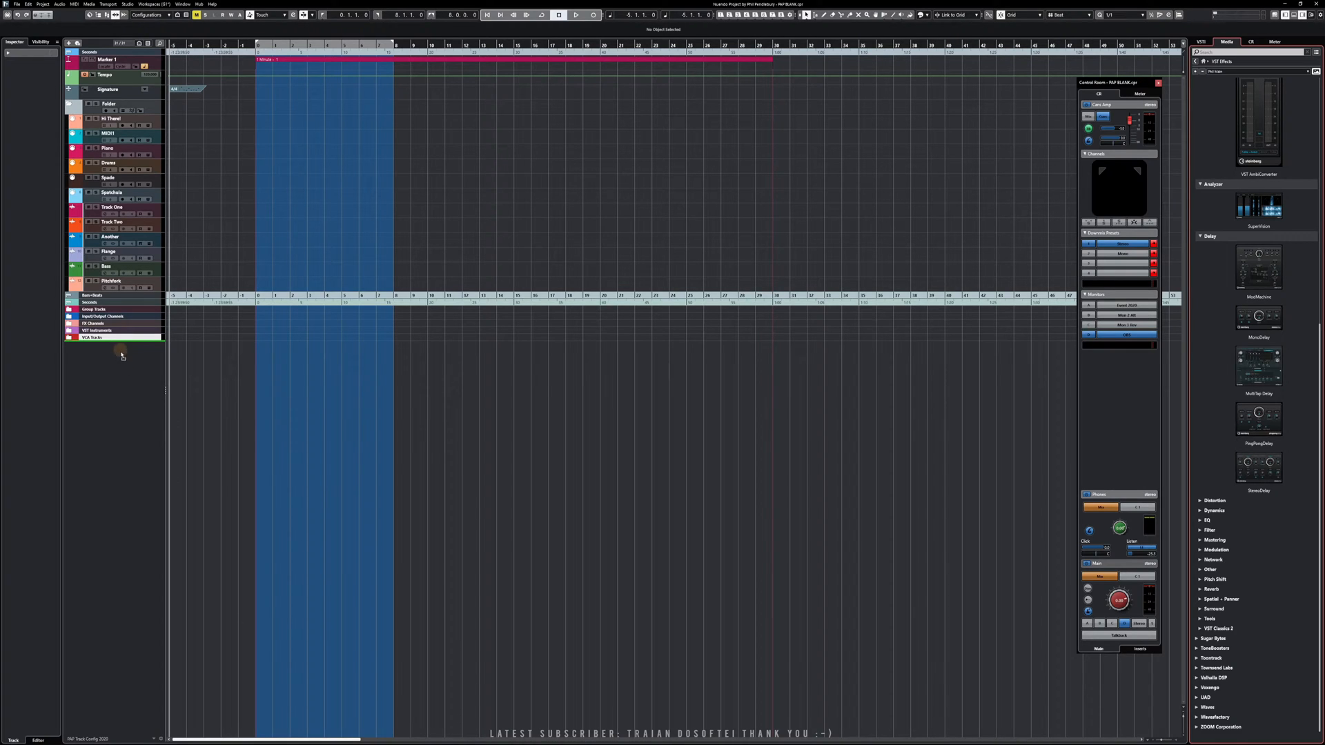
{"action": "left_click", "coordinate": [120, 358]}
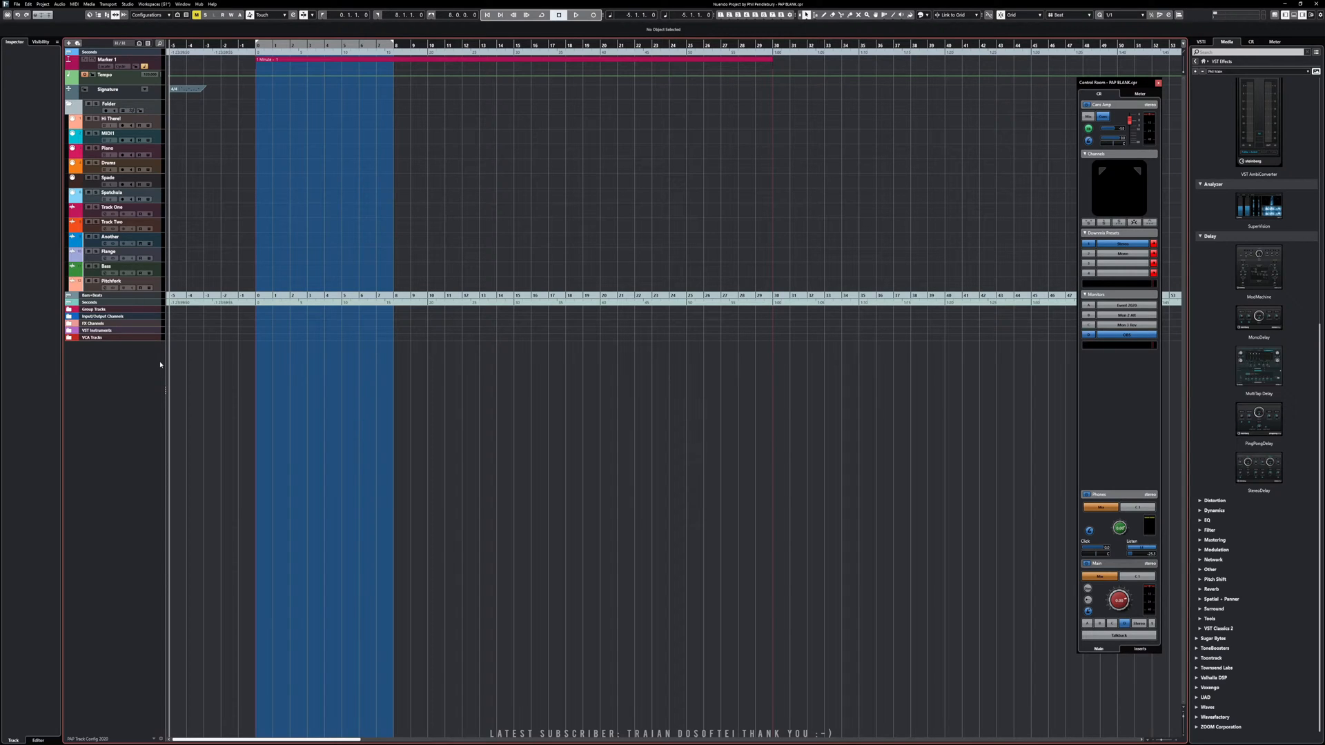
{"action": "left_click", "coordinate": [68, 324]}
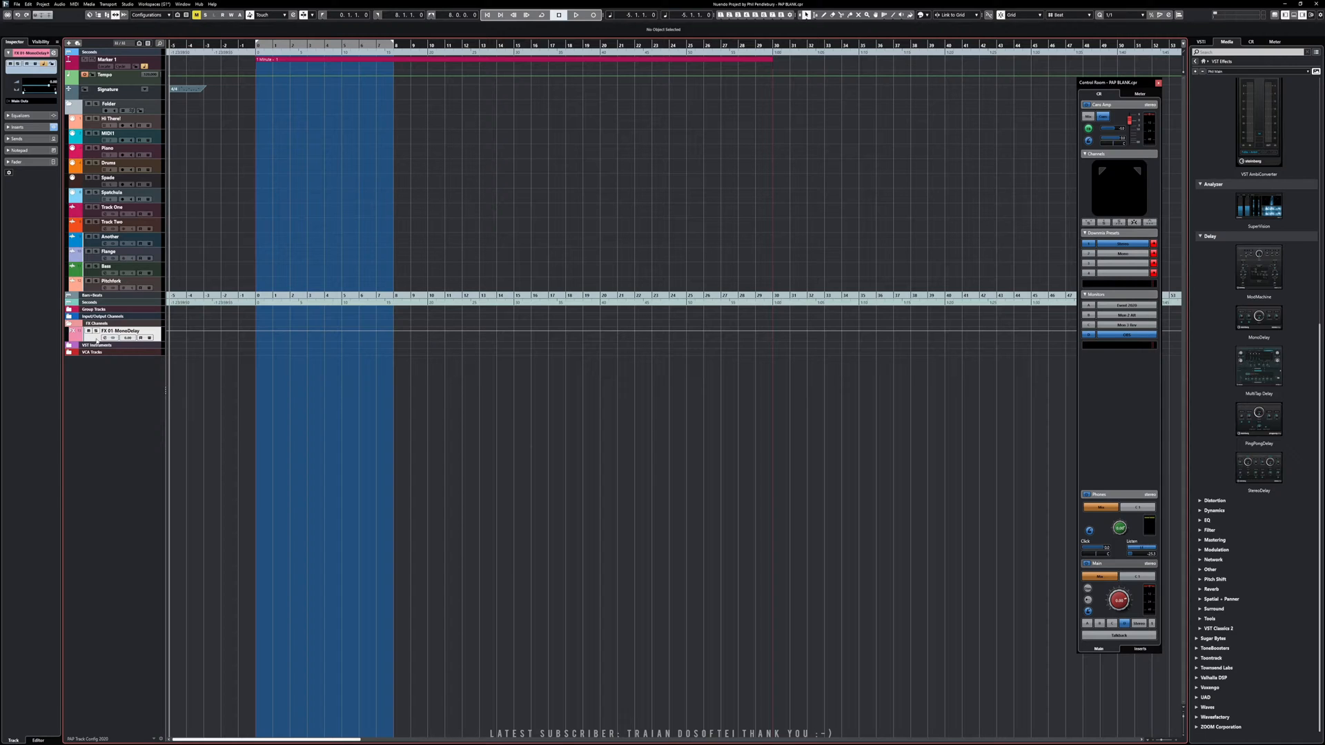
- Open MixConsole 2, reposition its window, expand the inserts rack to inspect the MonoDelay channel and close the console
{"action": "key", "text": "F3"}
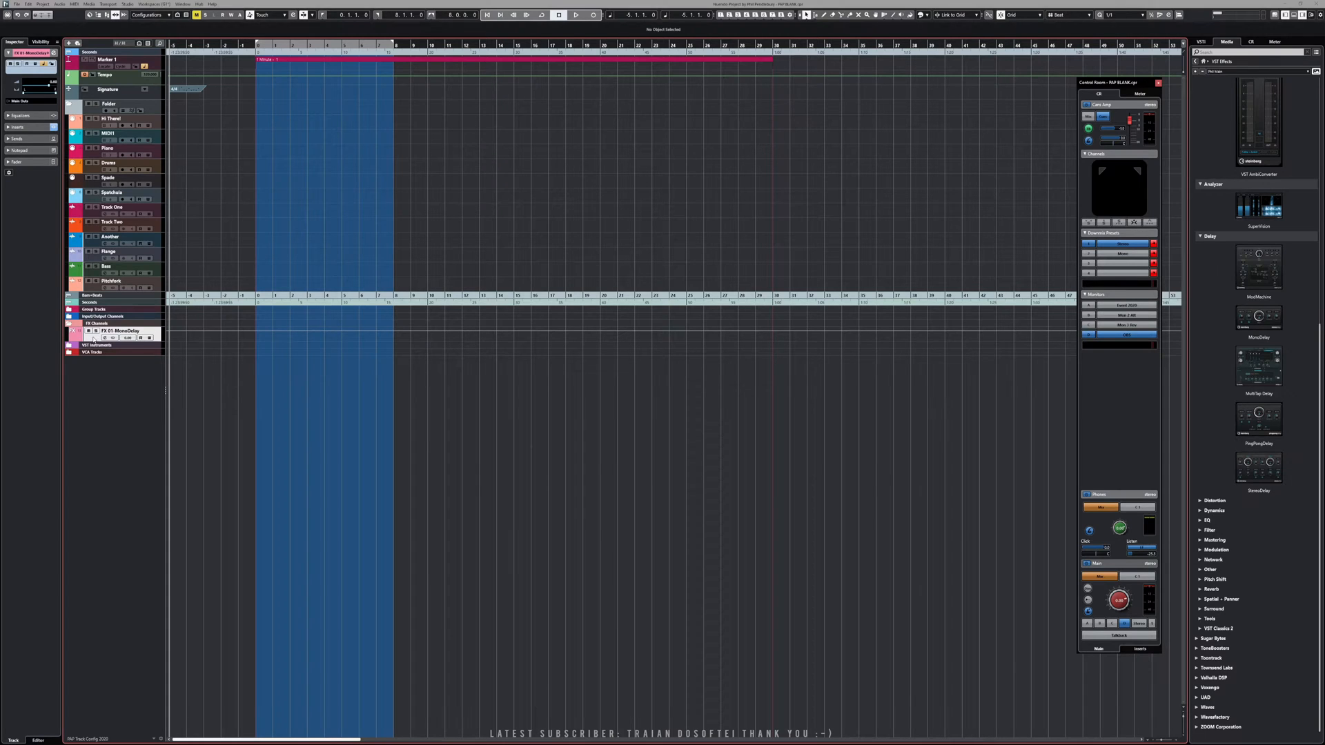
{"action": "key", "text": "F3"}
{"action": "key", "text": "F3"}
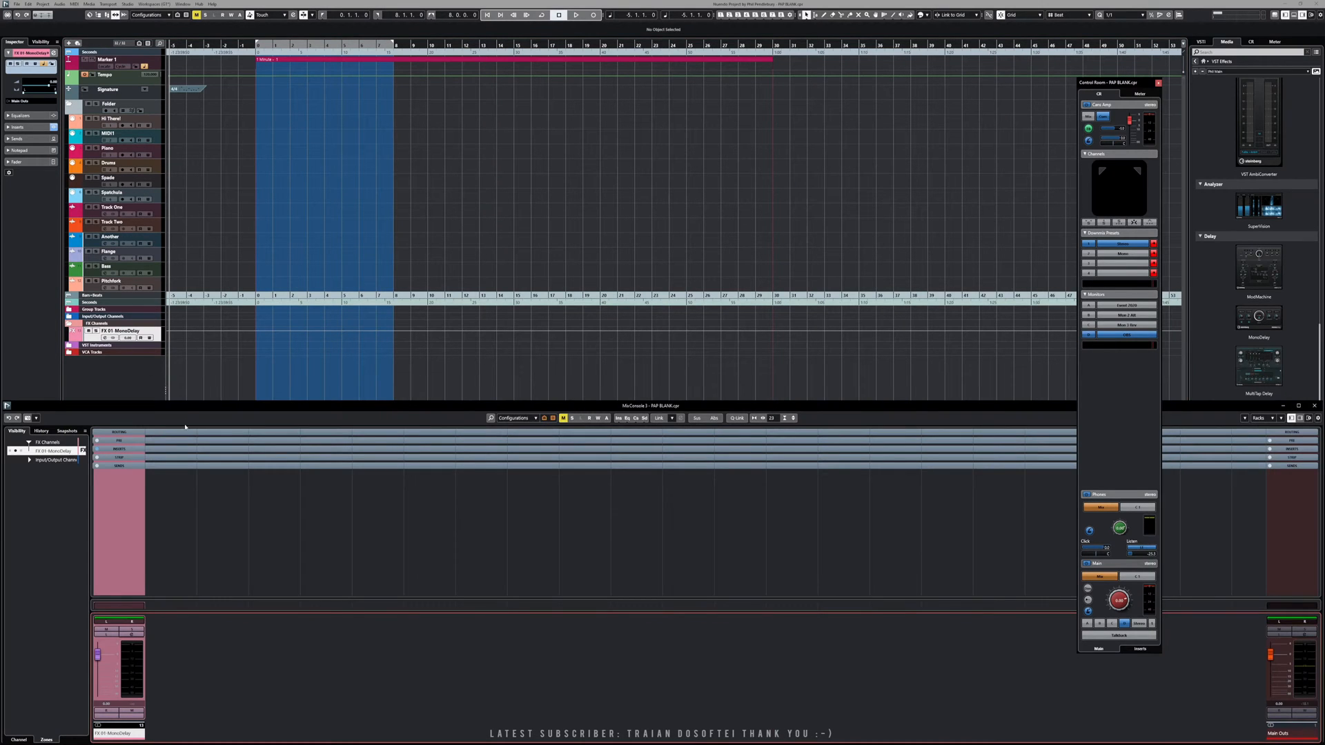
{"action": "left_click_drag", "start_coordinate": [181, 409], "coordinate": [637, 193]}
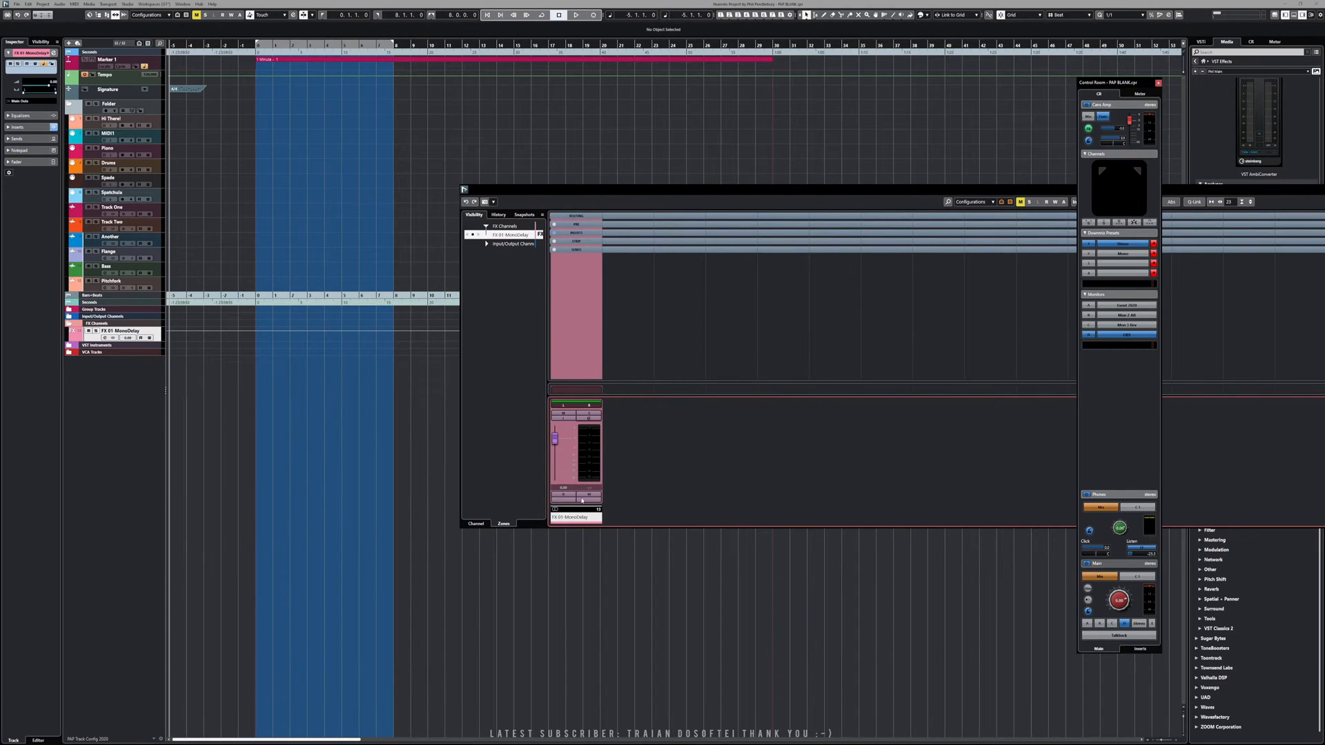
{"action": "left_click", "coordinate": [574, 232]}
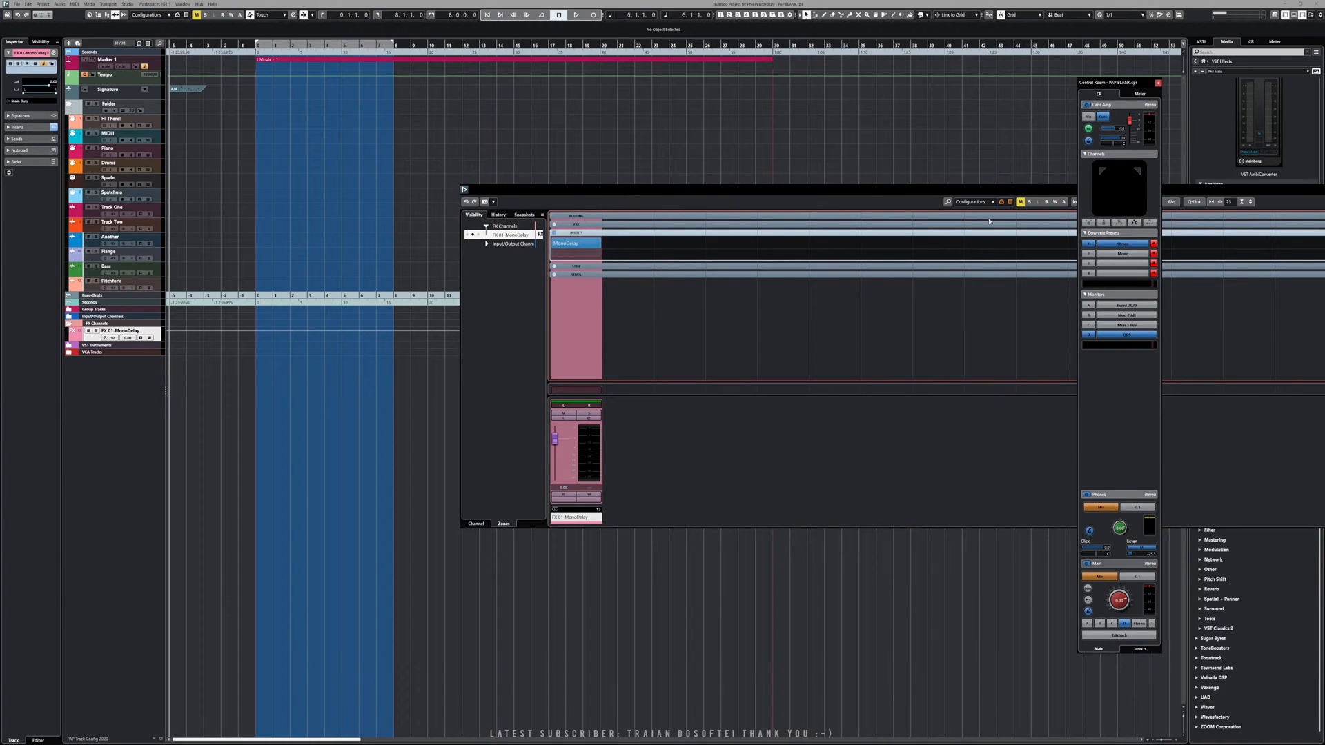
{"action": "left_click_drag", "start_coordinate": [991, 191], "coordinate": [988, 191]}
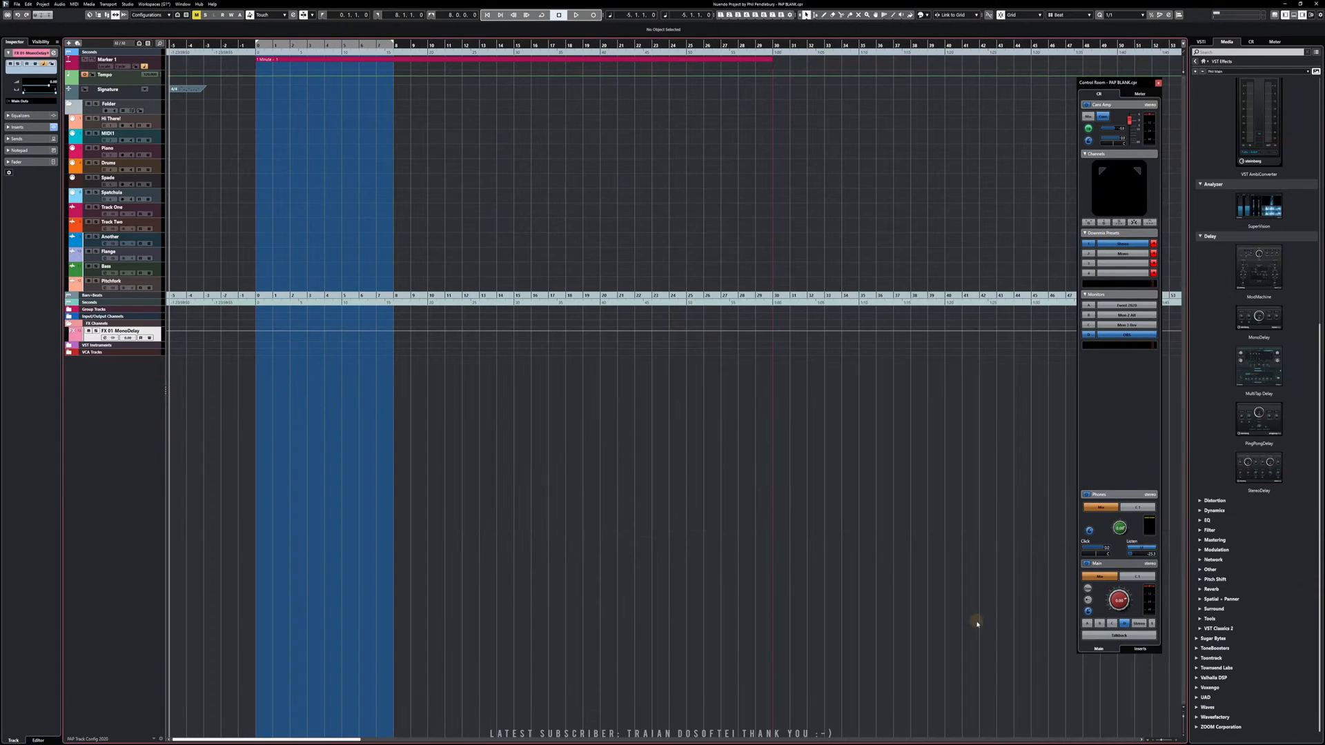
{"action": "key", "text": "F3"}
- Add ModMachine as a second FX channel track, view its insert editor in the MixConsole and close both windows
{"action": "left_click_drag", "start_coordinate": [1262, 268], "coordinate": [117, 422]}
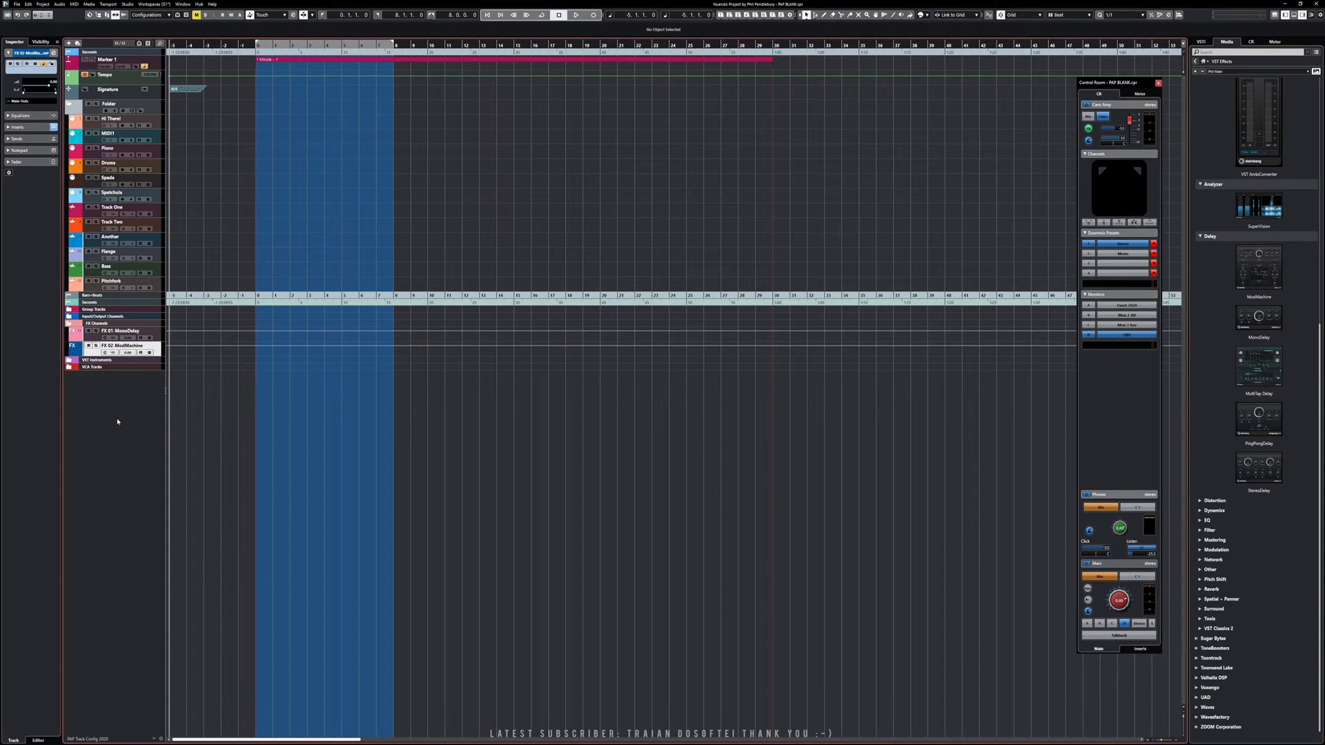
{"action": "key", "text": "F3"}
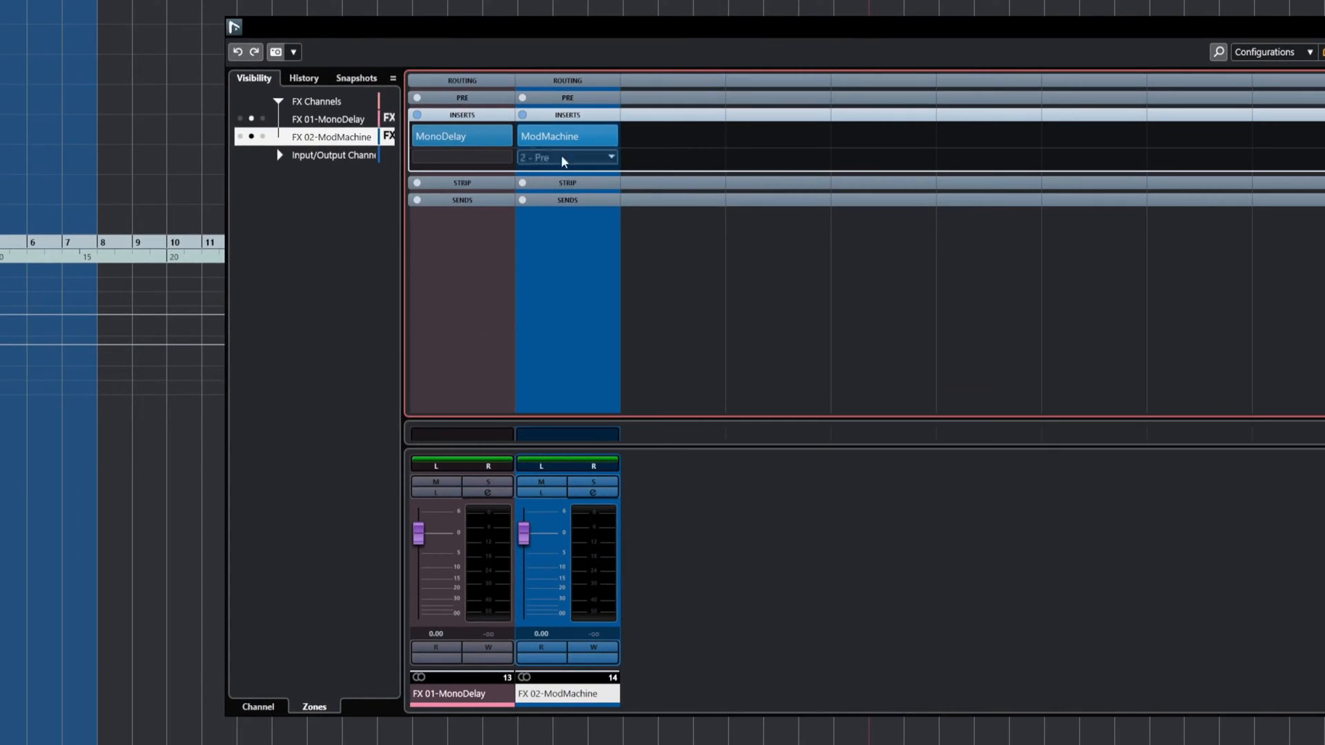
{"action": "left_click", "coordinate": [537, 136]}
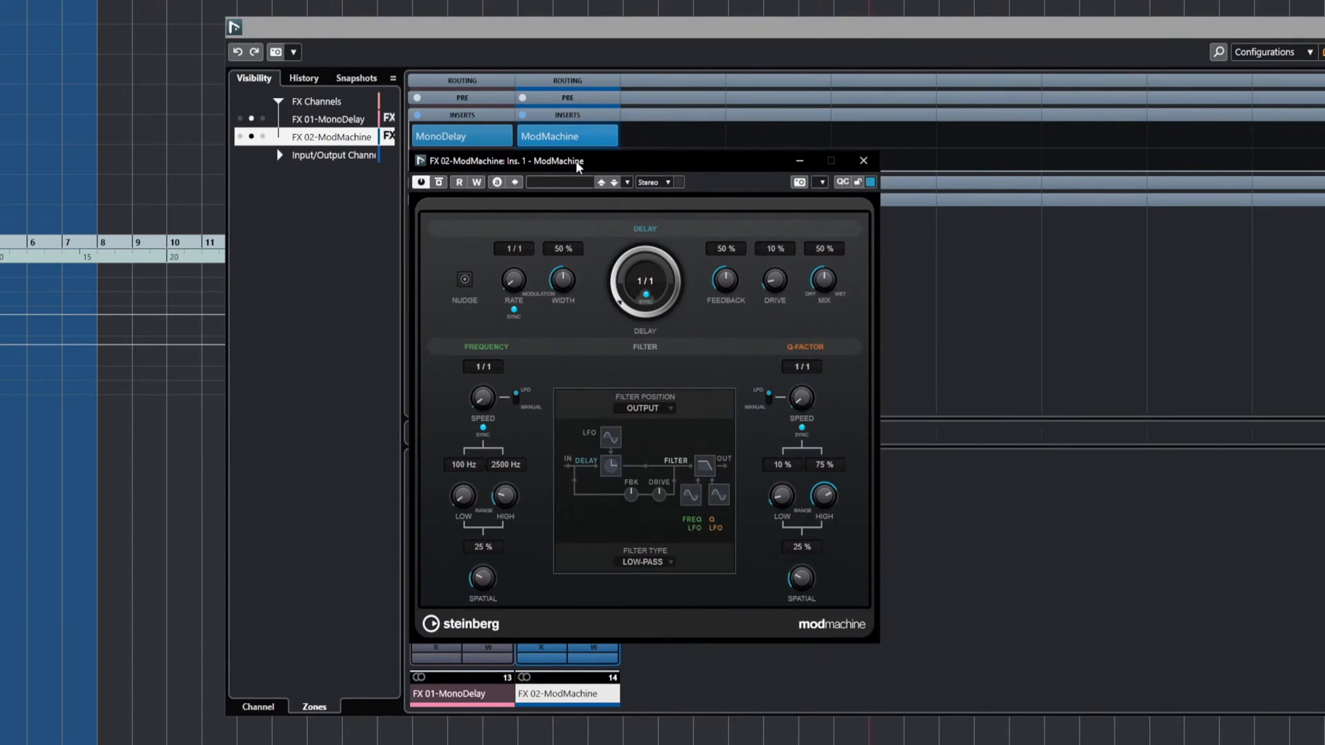
{"action": "left_click", "coordinate": [868, 160]}
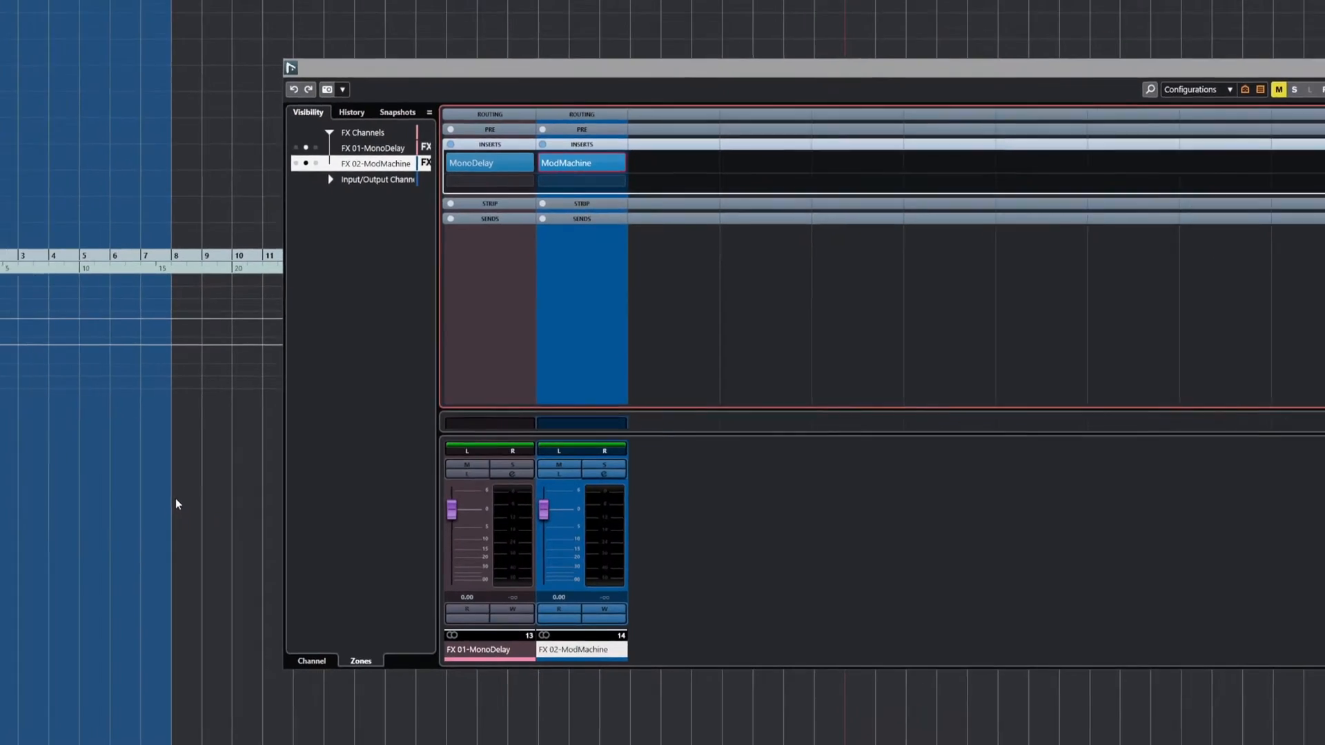
{"action": "key", "text": "F3"}
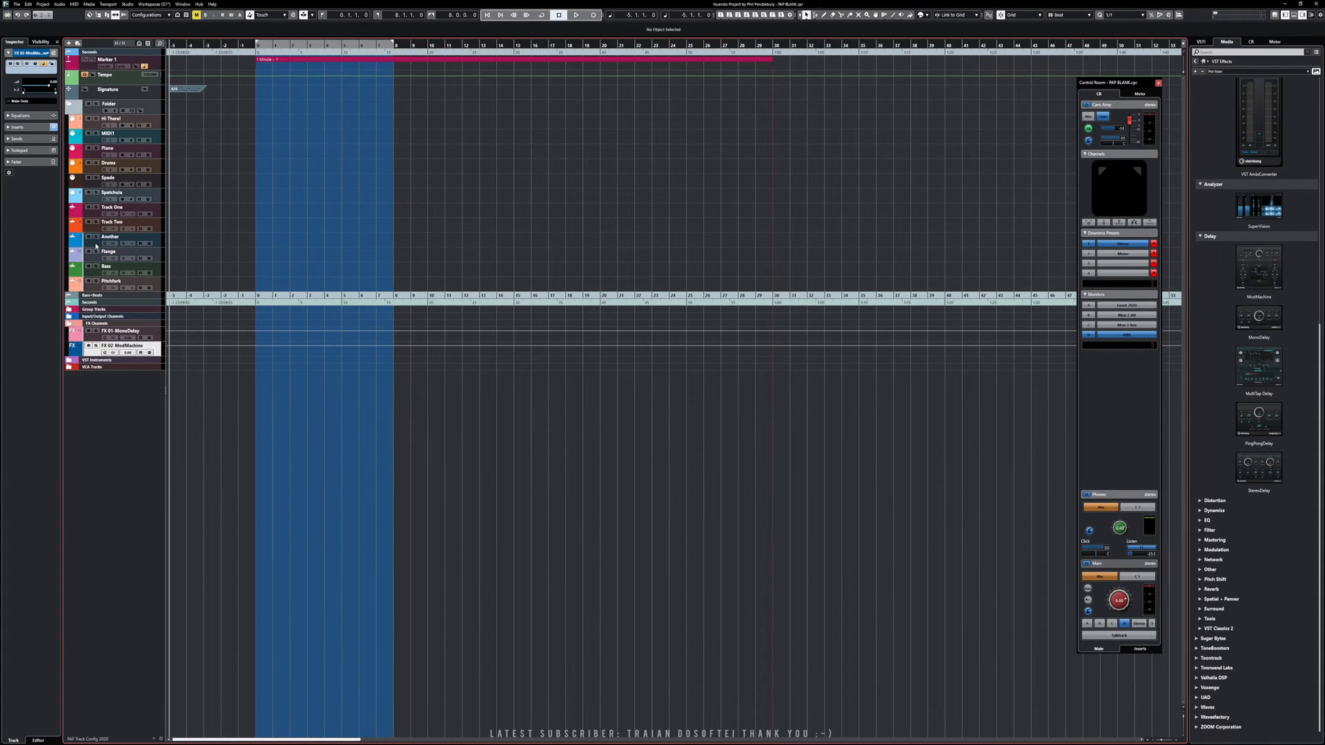
- Select the Another track, open the main MixConsole and reposition its window over the project
{"action": "left_click", "coordinate": [96, 247]}
{"action": "key", "text": "F3"}
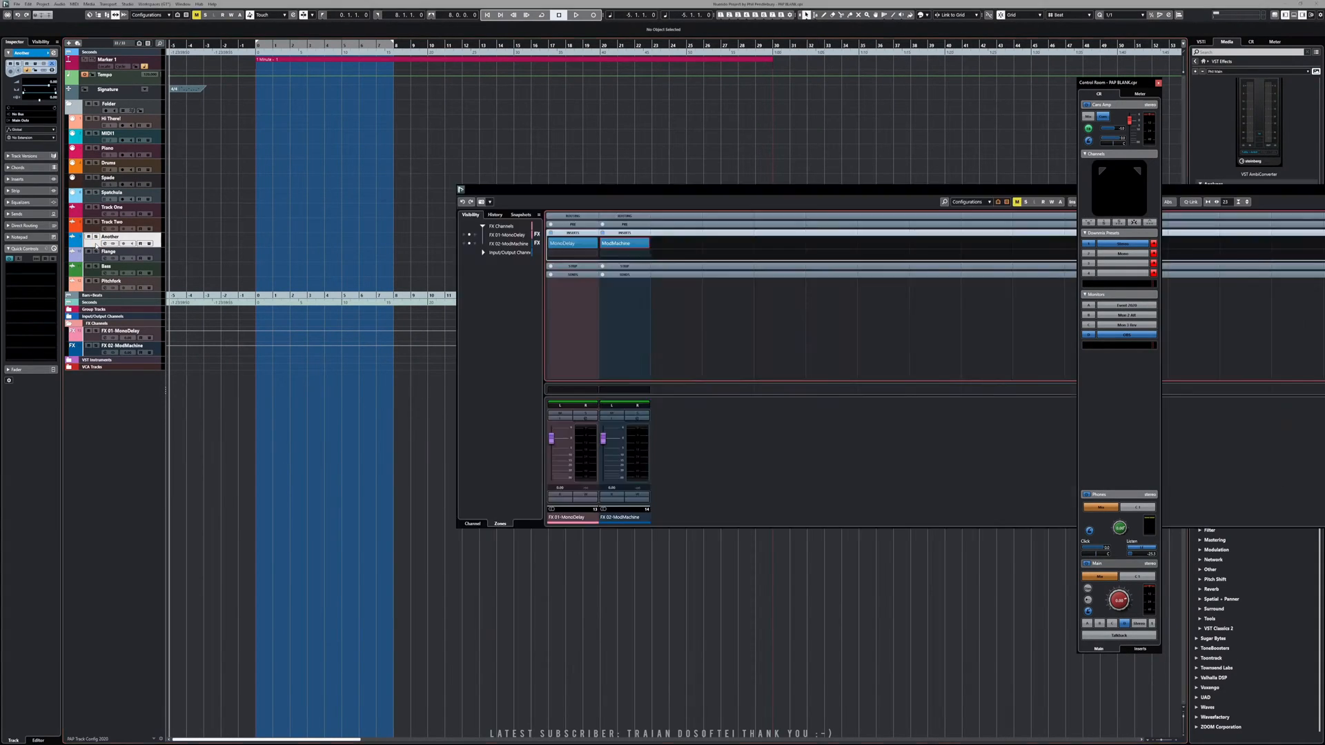
{"action": "key", "text": "F3"}
{"action": "key", "text": "F3"}
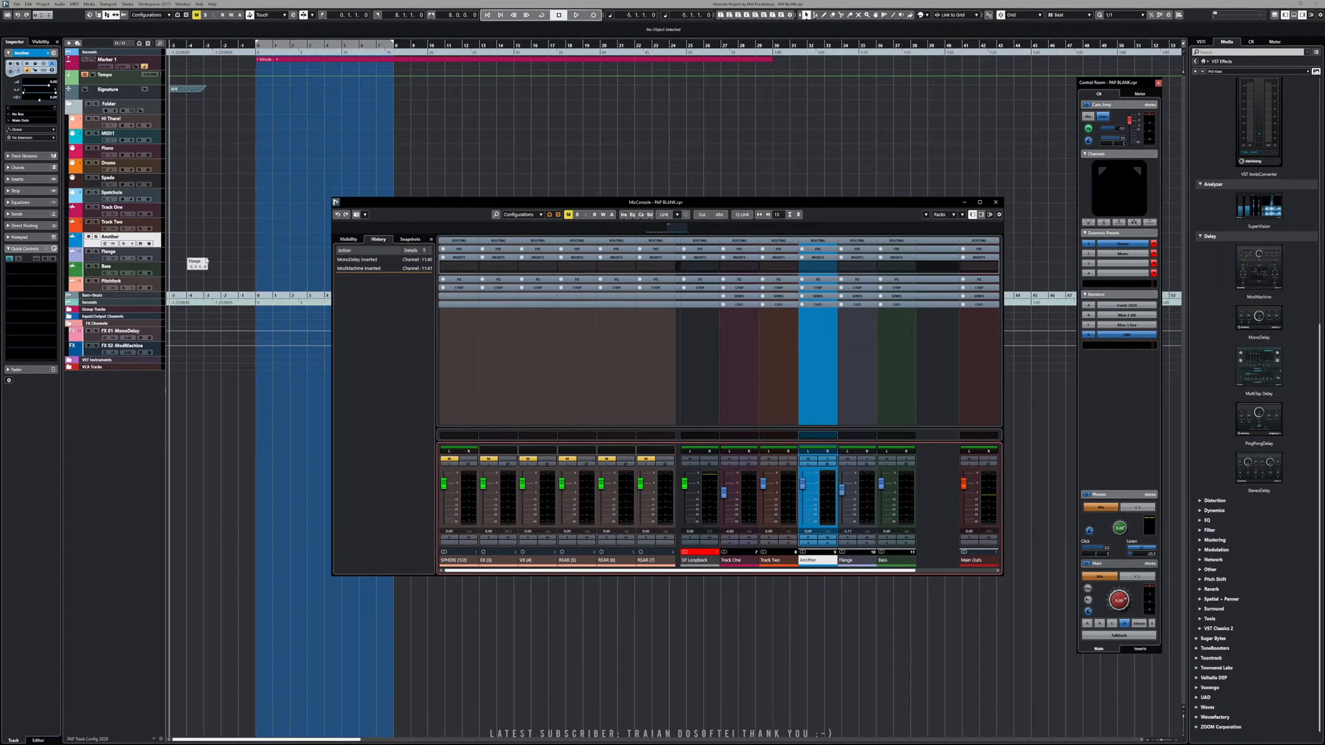
{"action": "left_click", "coordinate": [781, 208]}
{"action": "left_click_drag", "start_coordinate": [782, 207], "coordinate": [466, 263]}
{"action": "mouse_move", "coordinate": [352, 207]}
{"action": "left_mouse_down"}
{"action": "mouse_move", "coordinate": [653, 403]}
{"action": "mouse_move", "coordinate": [670, 472]}
{"action": "left_mouse_up"}
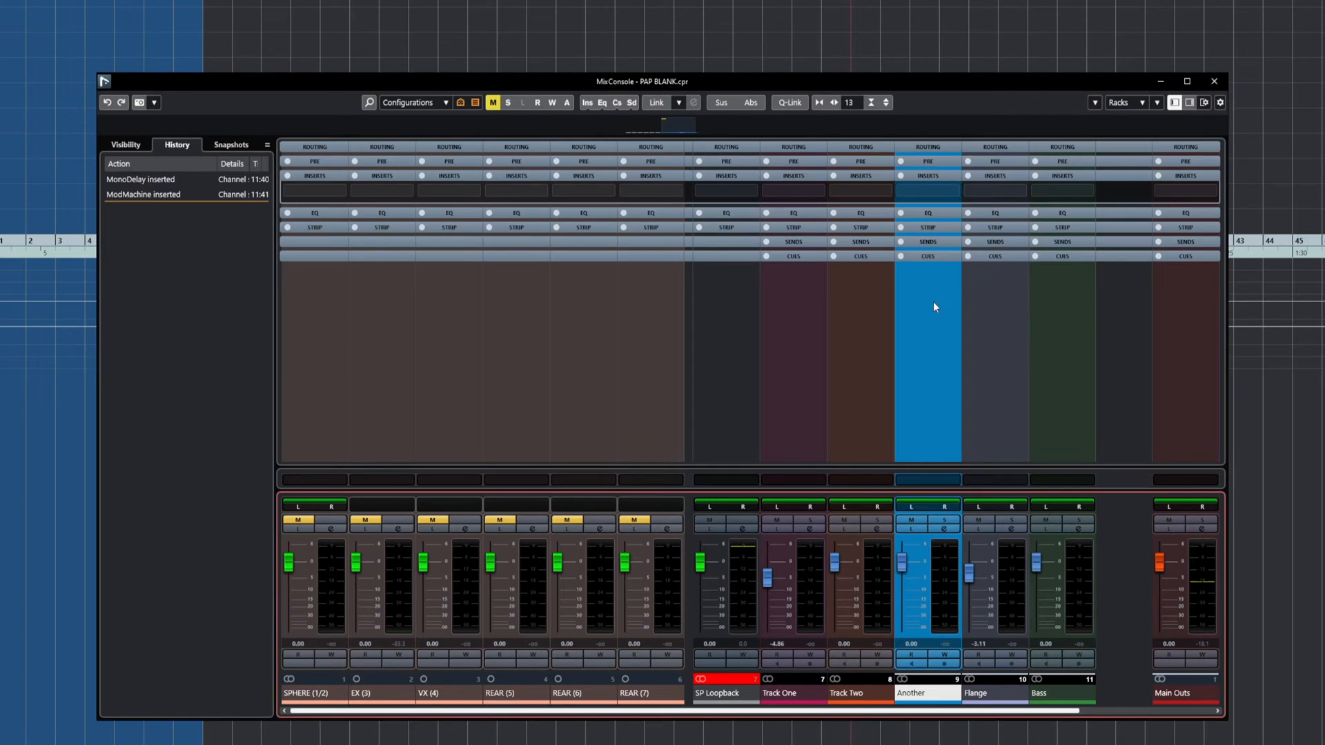
- View the effect list for the Another channel's first insert slot and dismiss it without choosing an effect
{"action": "left_click", "coordinate": [955, 192]}
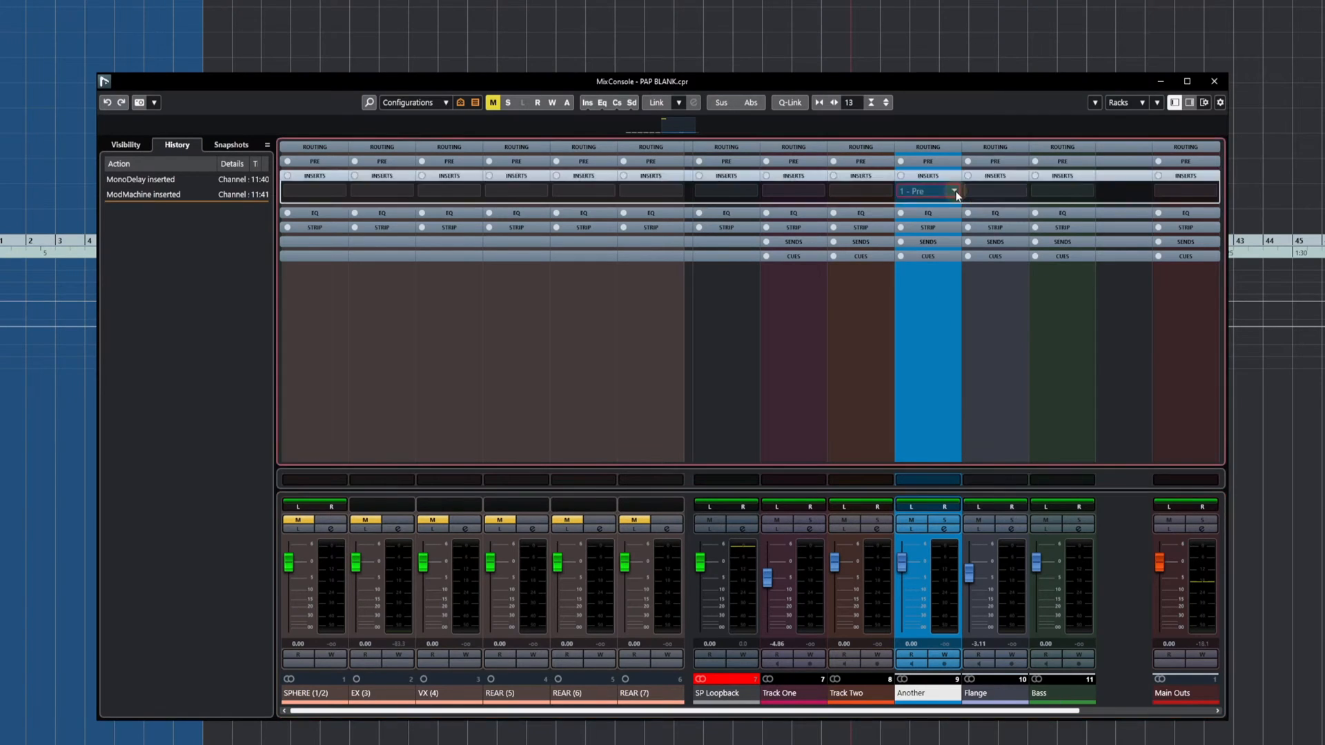
{"action": "left_click", "coordinate": [956, 193]}
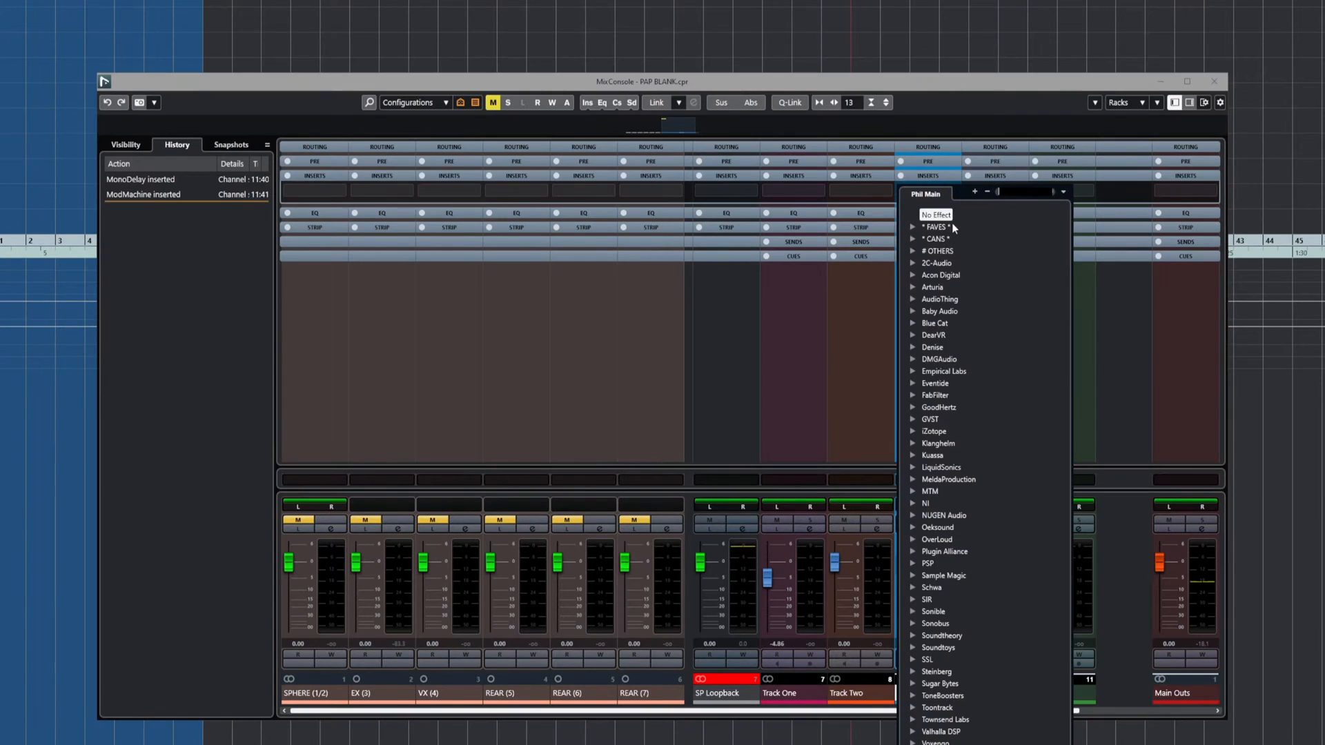
{"action": "left_click", "coordinate": [942, 85]}
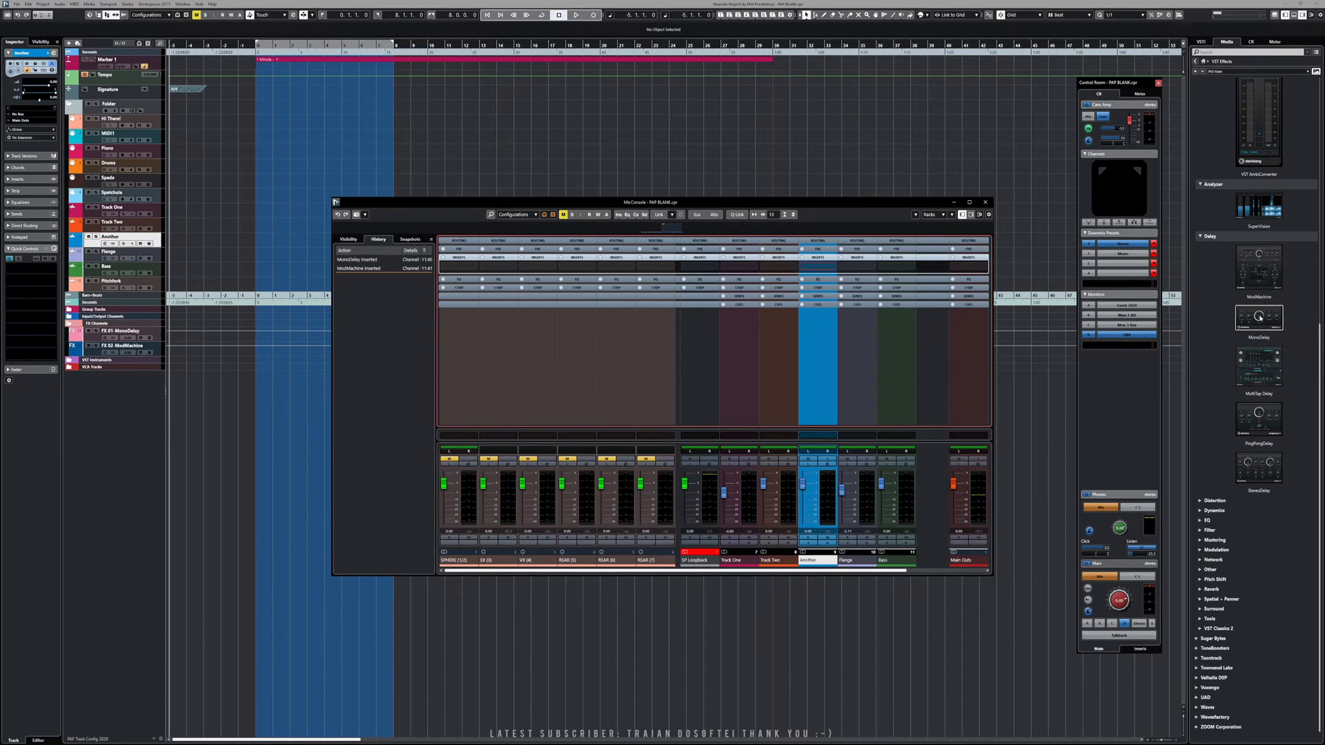
- Close the MixConsole and insert MonoDelay from the Media collection directly on the Another track
{"action": "key", "text": "F3"}
{"action": "mouse_move", "coordinate": [1259, 317]}
{"action": "left_mouse_down"}
{"action": "mouse_move", "coordinate": [1275, 330]}
{"action": "mouse_move", "coordinate": [289, 324]}
{"action": "mouse_move", "coordinate": [124, 248]}
{"action": "mouse_move", "coordinate": [136, 379]}
{"action": "mouse_move", "coordinate": [116, 247]}
{"action": "mouse_move", "coordinate": [83, 252]}
{"action": "mouse_move", "coordinate": [95, 246]}
{"action": "mouse_move", "coordinate": [805, 275]}
{"action": "mouse_move", "coordinate": [173, 264]}
{"action": "mouse_move", "coordinate": [96, 247]}
{"action": "left_mouse_up"}
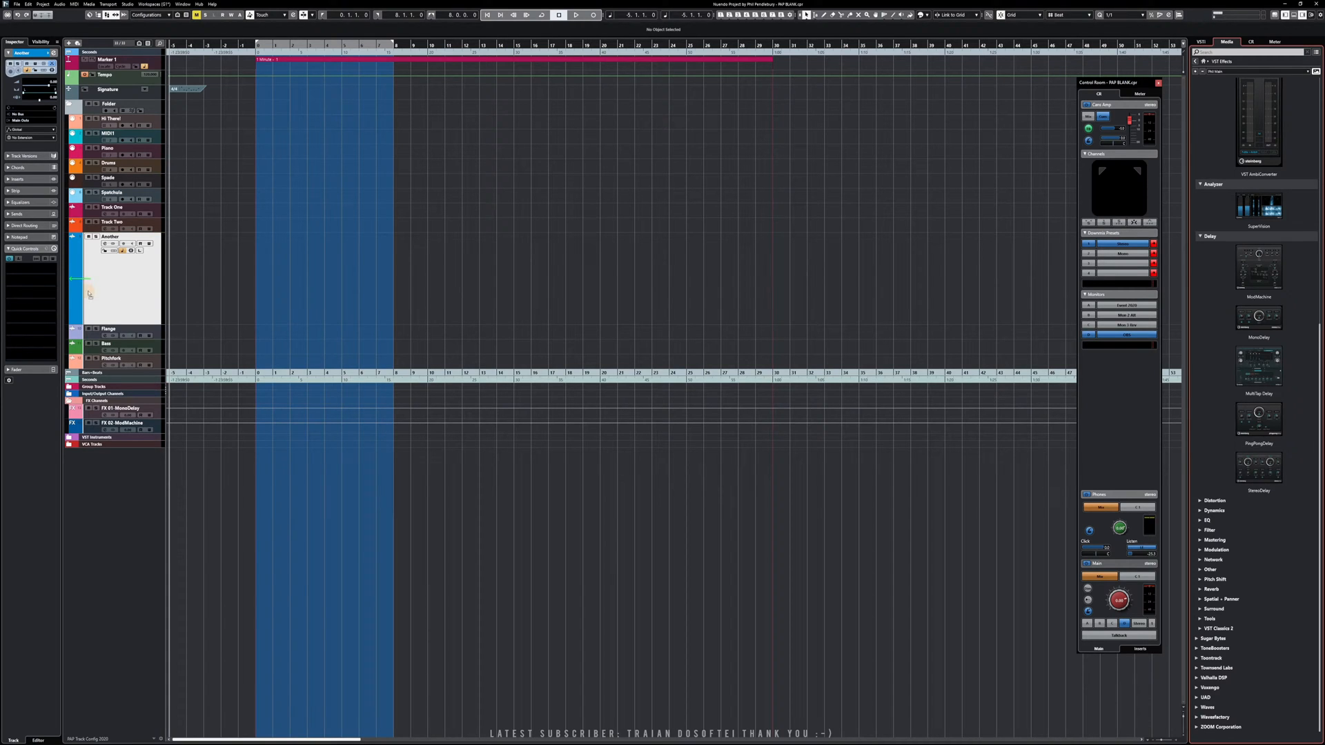
{"action": "left_click_drag", "start_coordinate": [89, 291], "coordinate": [89, 291]}
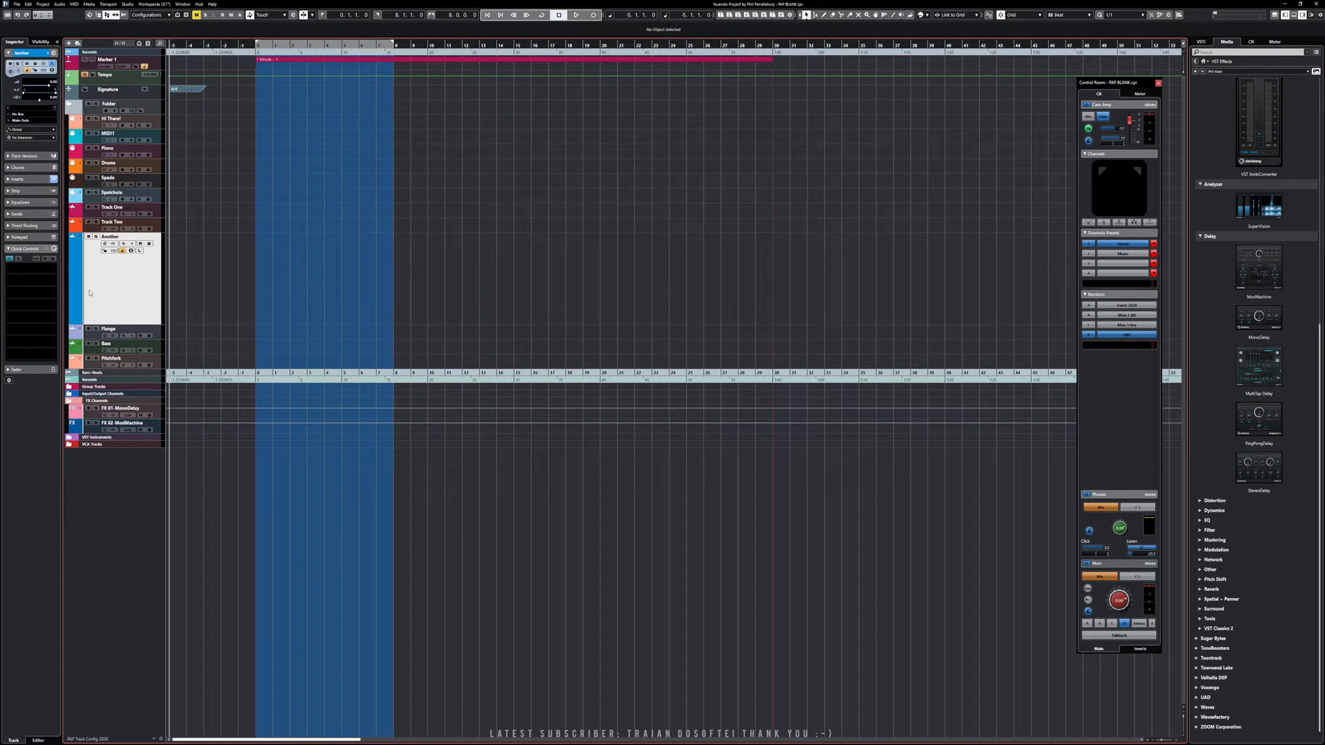
- Open the MonoDelay insert editor on the Another channel from the MixConsole, check the insertion history and close both windows
{"action": "key", "text": "F3"}
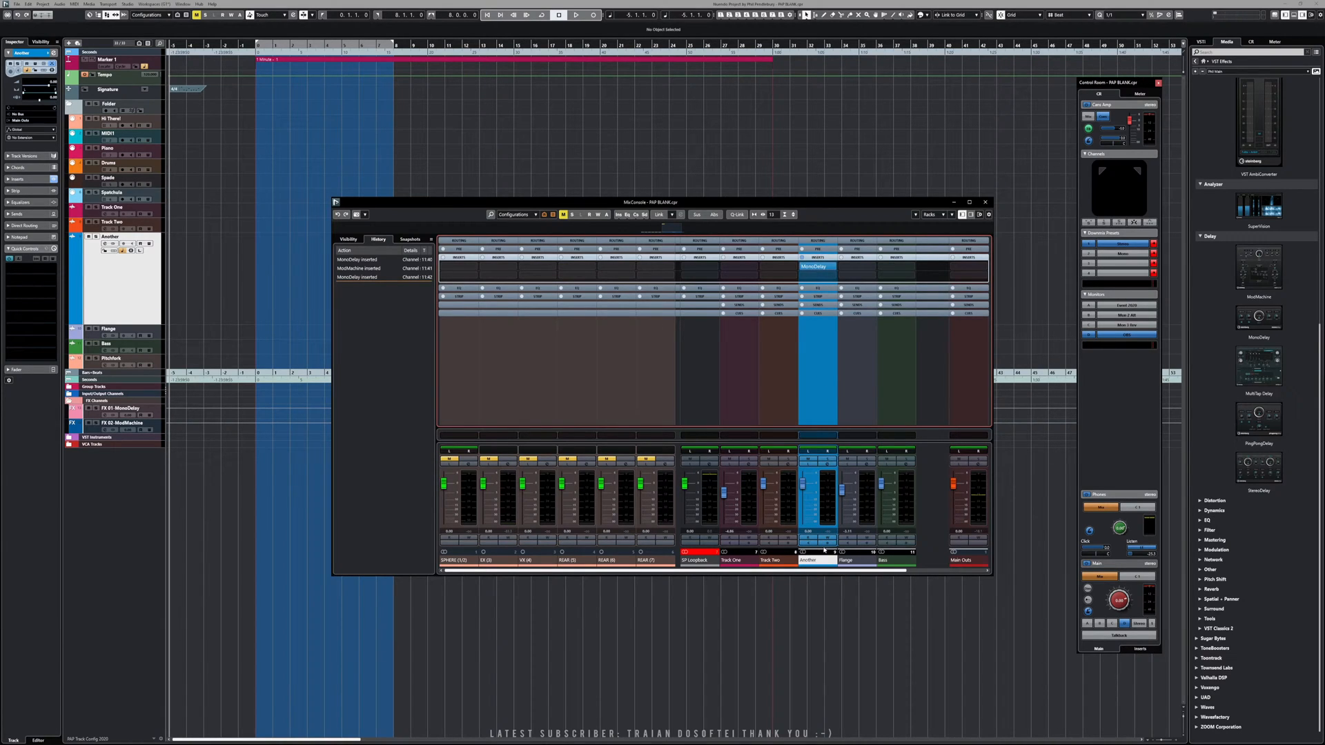
{"action": "left_click", "coordinate": [809, 268]}
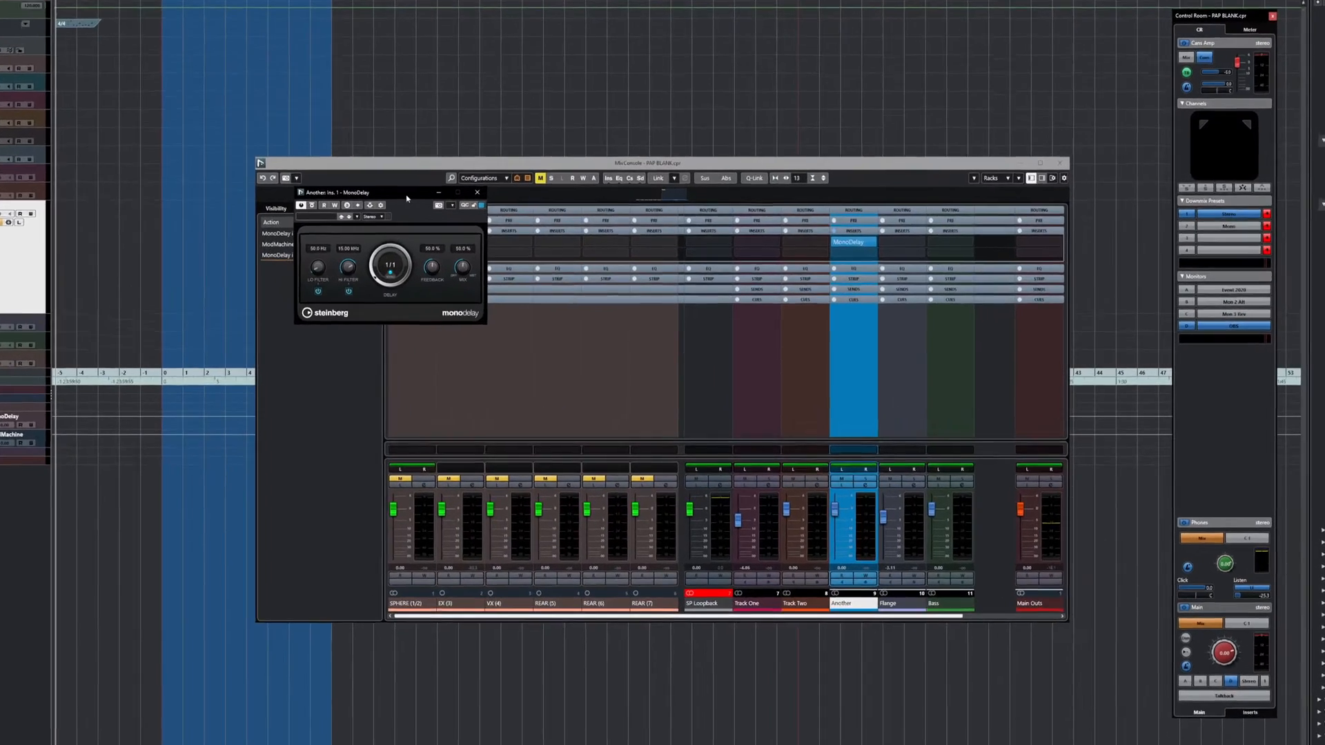
{"action": "left_click_drag", "start_coordinate": [455, 227], "coordinate": [633, 284]}
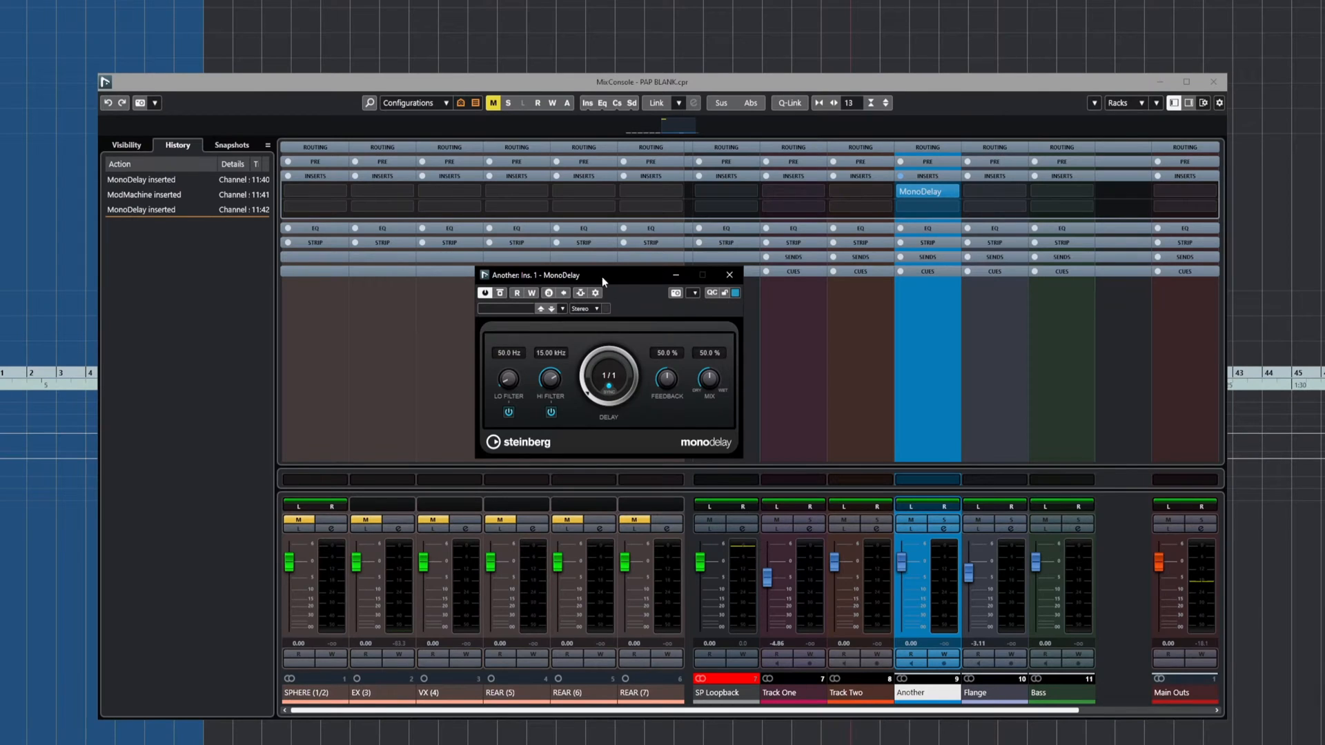
{"action": "left_click_drag", "start_coordinate": [602, 276], "coordinate": [633, 278]}
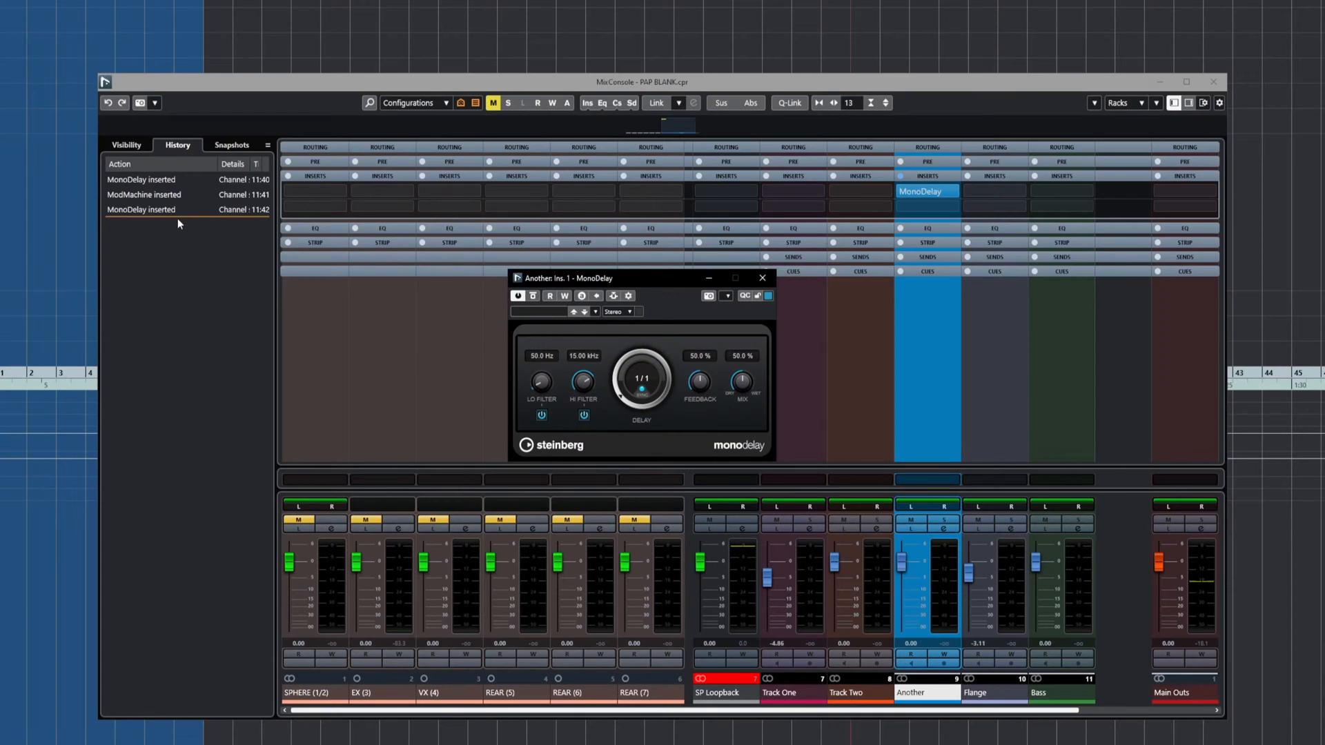
{"action": "mouse_move", "coordinate": [177, 218]}
{"action": "left_mouse_down"}
{"action": "mouse_move", "coordinate": [179, 184]}
{"action": "mouse_move", "coordinate": [173, 238]}
{"action": "mouse_move", "coordinate": [184, 192]}
{"action": "mouse_move", "coordinate": [185, 249]}
{"action": "left_mouse_up"}
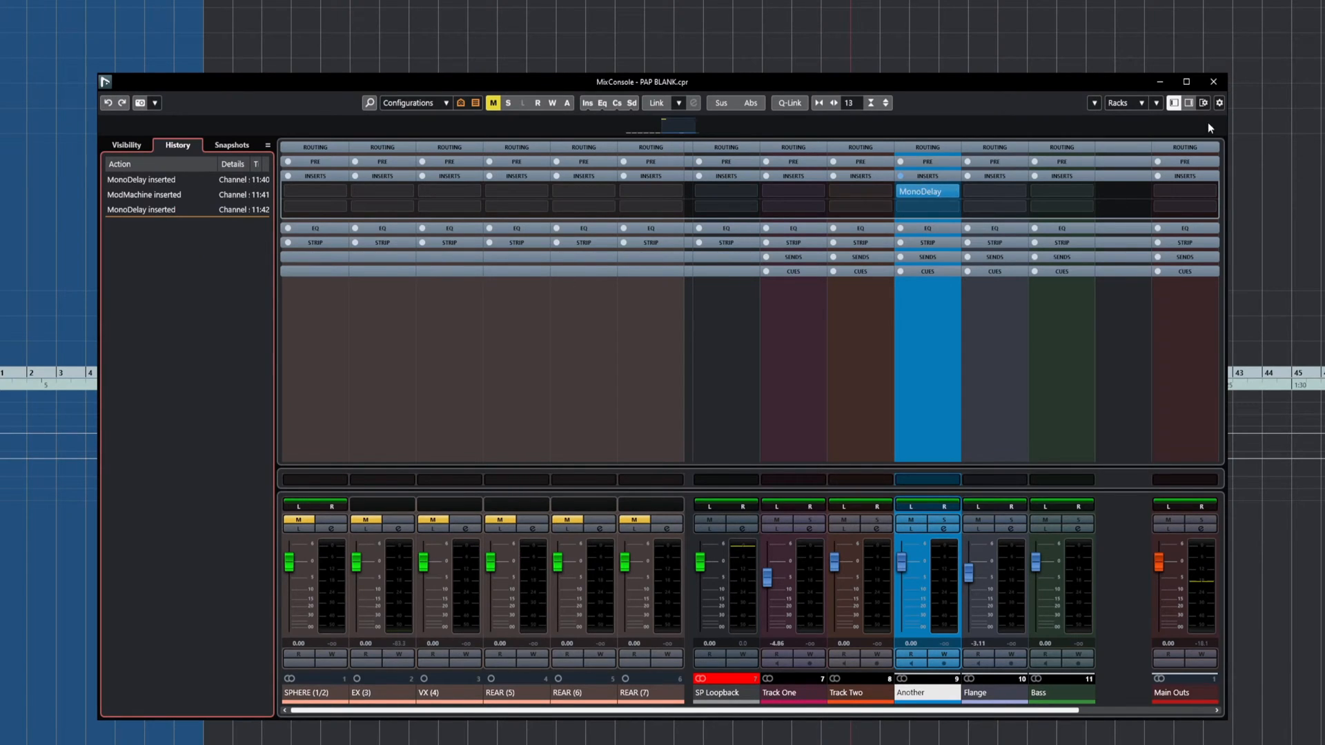
{"action": "left_click", "coordinate": [1217, 85]}
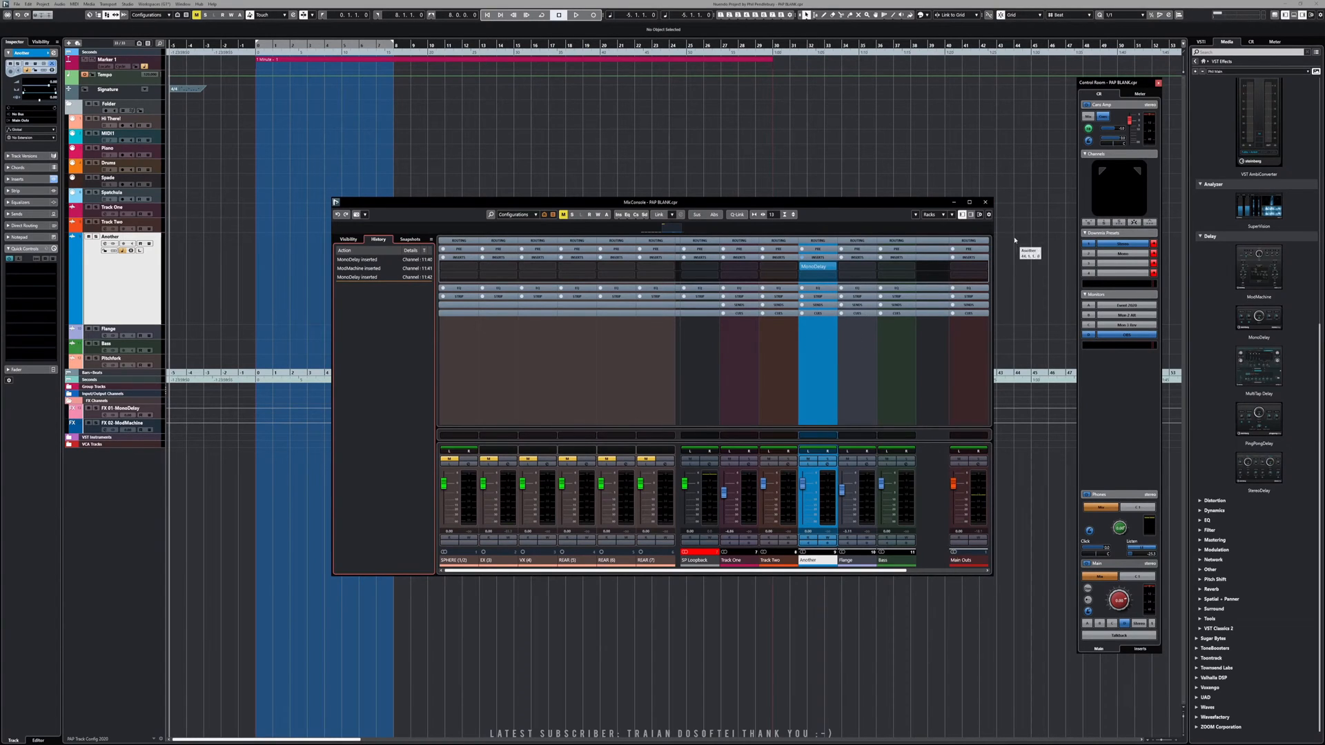
{"action": "left_click", "coordinate": [986, 203]}
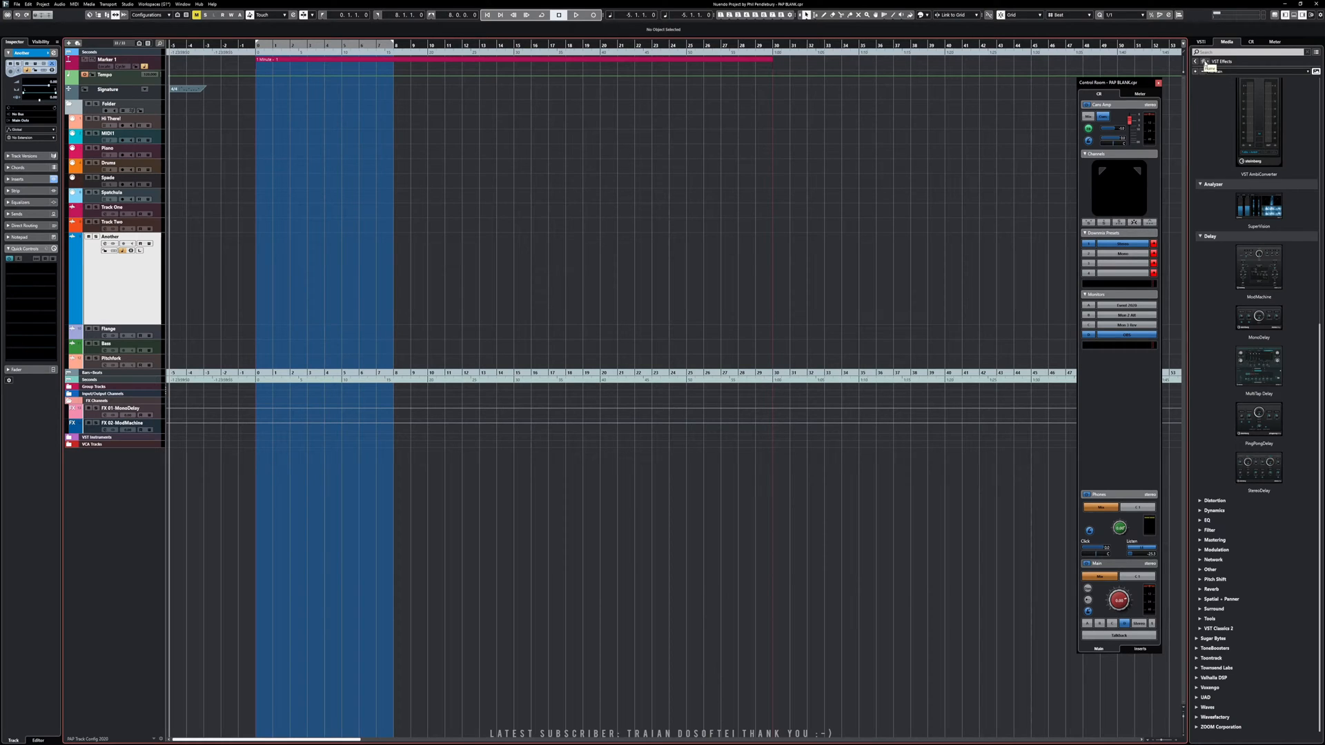
- Return to the Media home page and browse the content libraries in the Loops & Samples collection
{"action": "left_click", "coordinate": [1204, 61]}
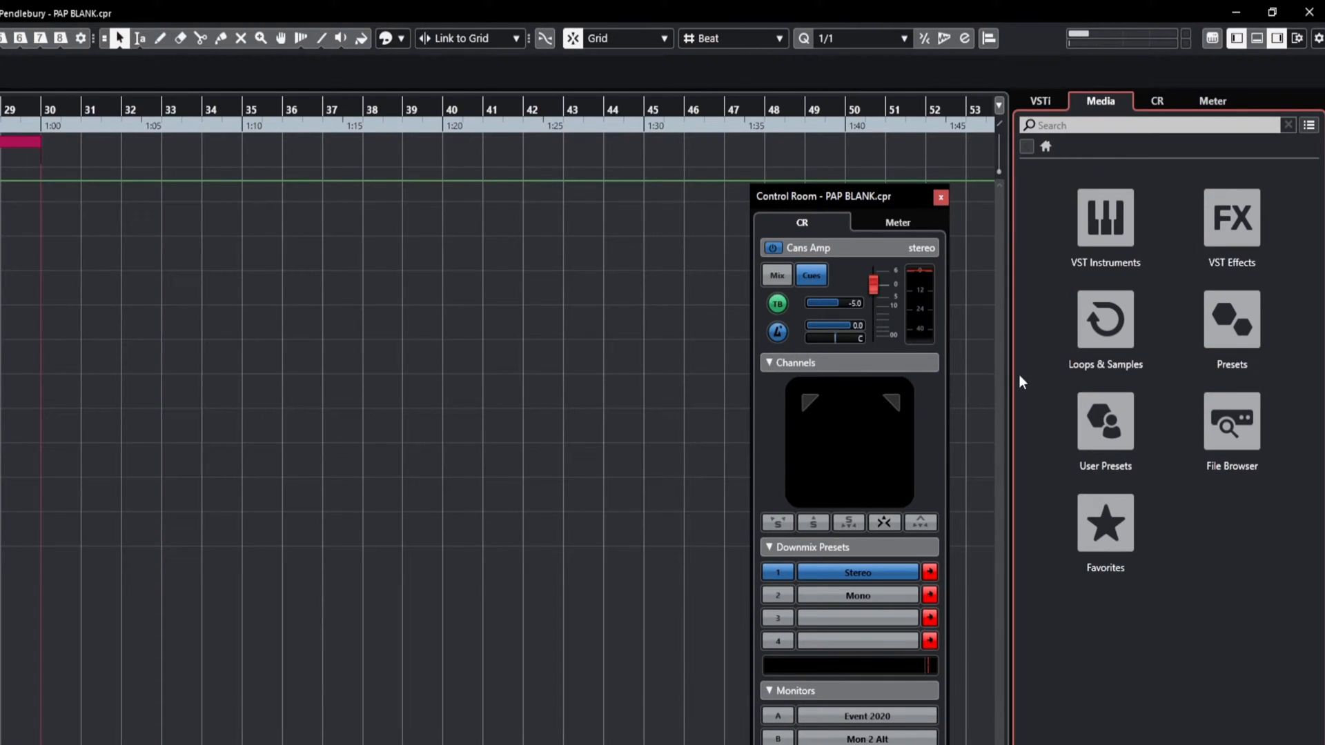
{"action": "mouse_move", "coordinate": [1013, 381]}
{"action": "left_mouse_down"}
{"action": "mouse_move", "coordinate": [962, 385]}
{"action": "mouse_move", "coordinate": [1015, 393]}
{"action": "left_mouse_up"}
{"action": "scroll", "coordinate": [497, 421], "scroll_direction": "left", "scroll_amount": 7}
{"action": "scroll", "coordinate": [496, 422], "scroll_direction": "right", "scroll_amount": 6}
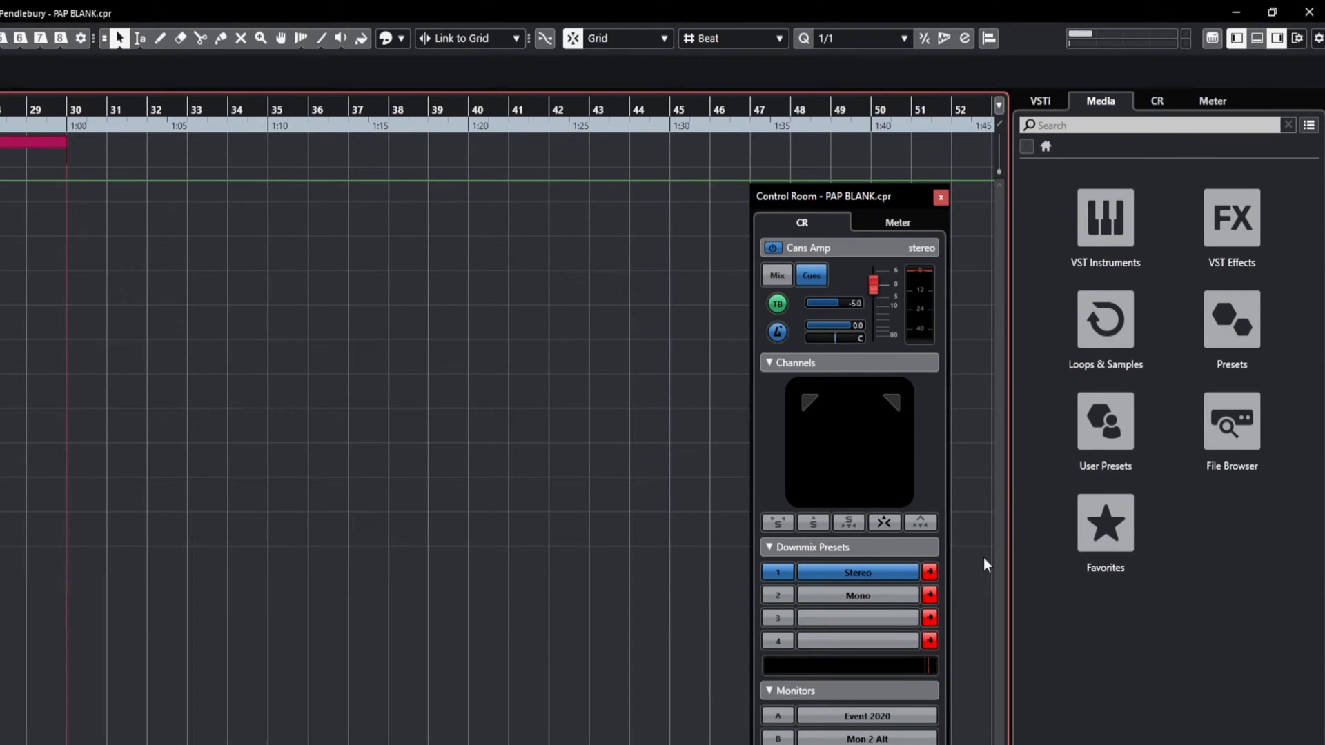
{"action": "left_click", "coordinate": [1083, 337]}
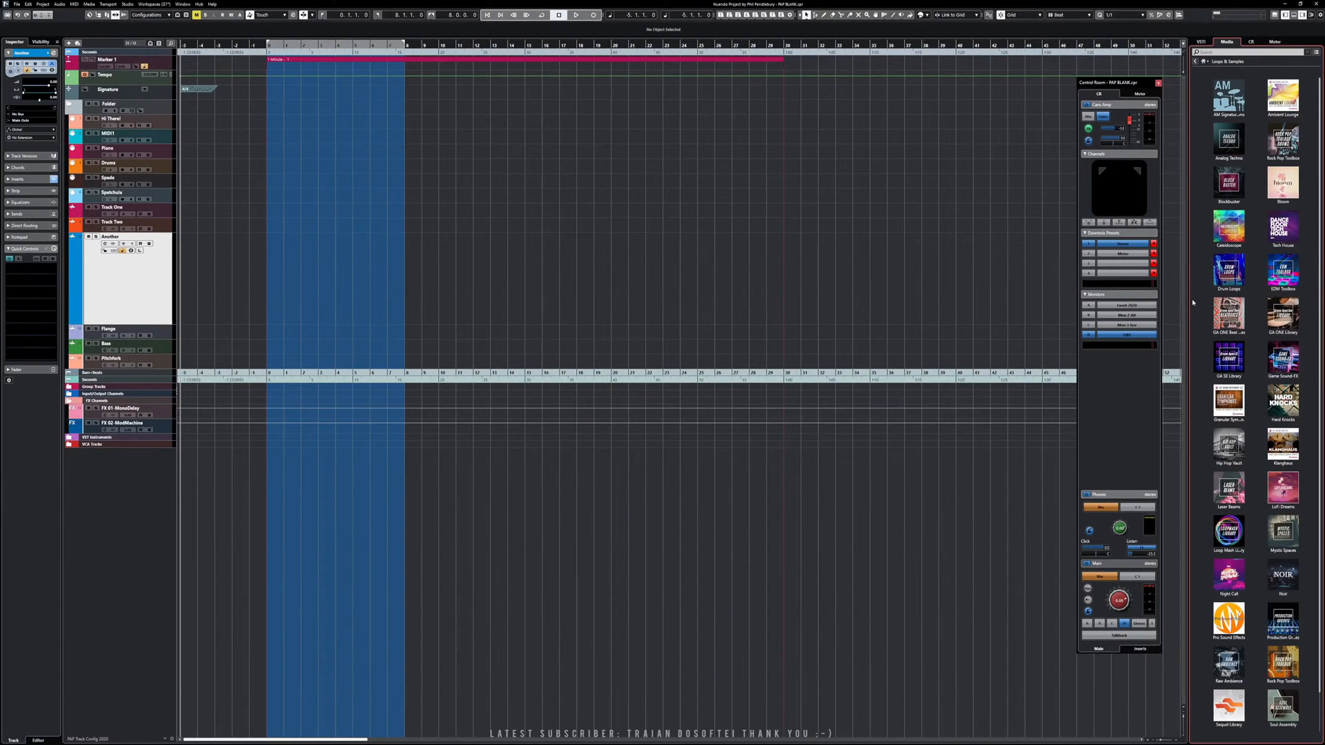
{"action": "scroll", "coordinate": [1196, 304], "scroll_direction": "down", "scroll_amount": 1}
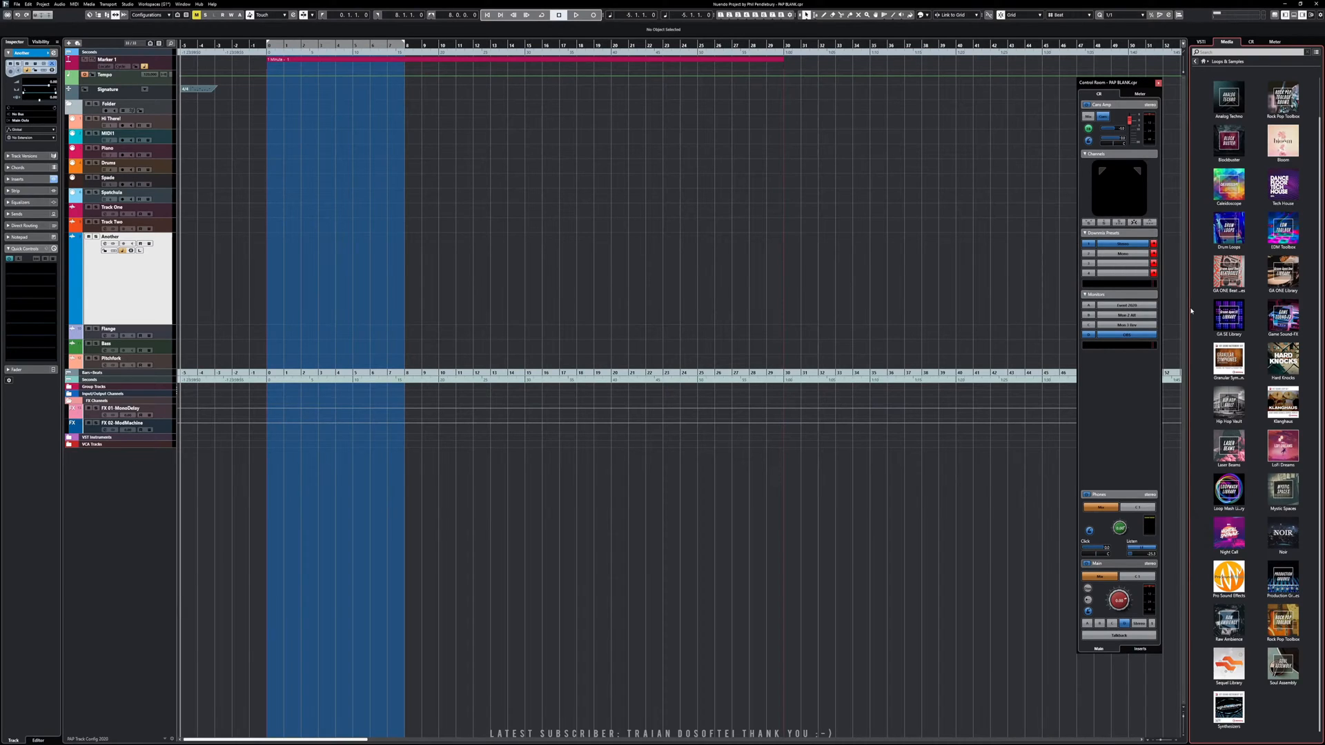
{"action": "scroll", "coordinate": [1201, 303], "scroll_direction": "up", "scroll_amount": 1}
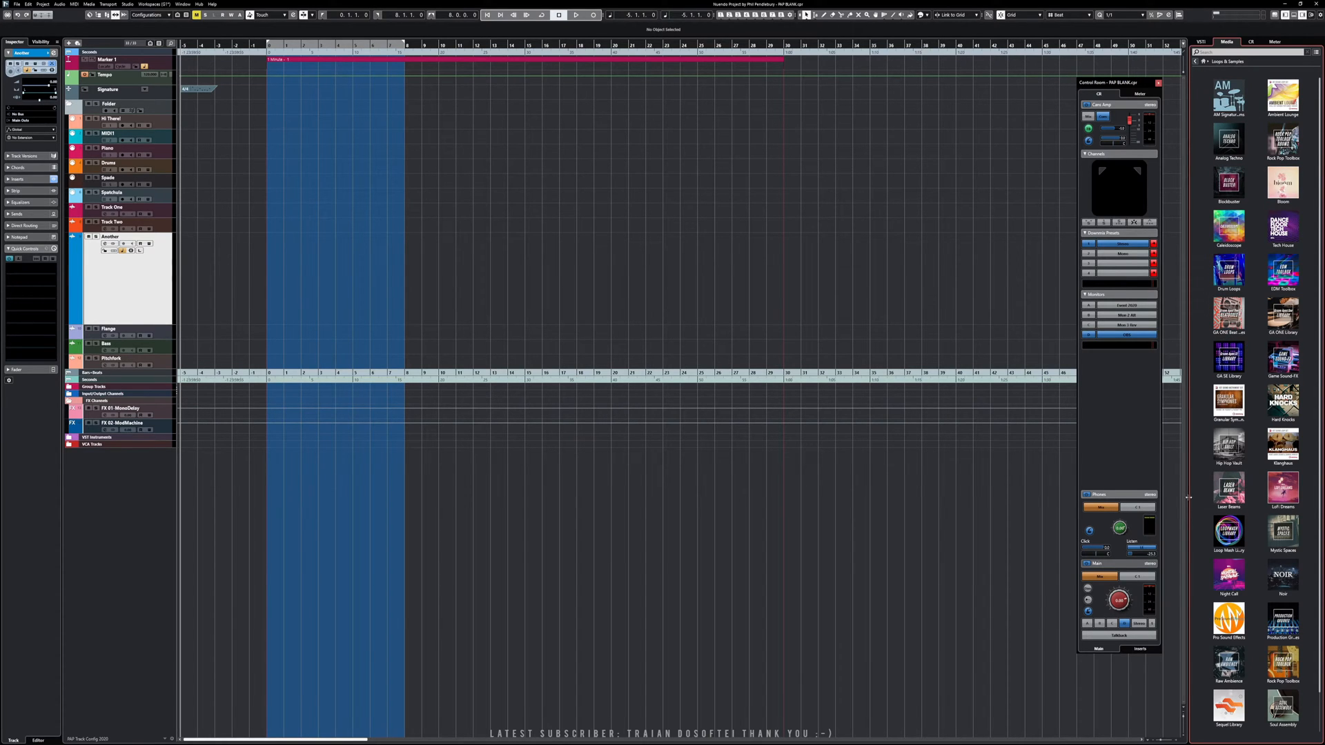
{"action": "scroll", "coordinate": [1198, 494], "scroll_direction": "down", "scroll_amount": 1}
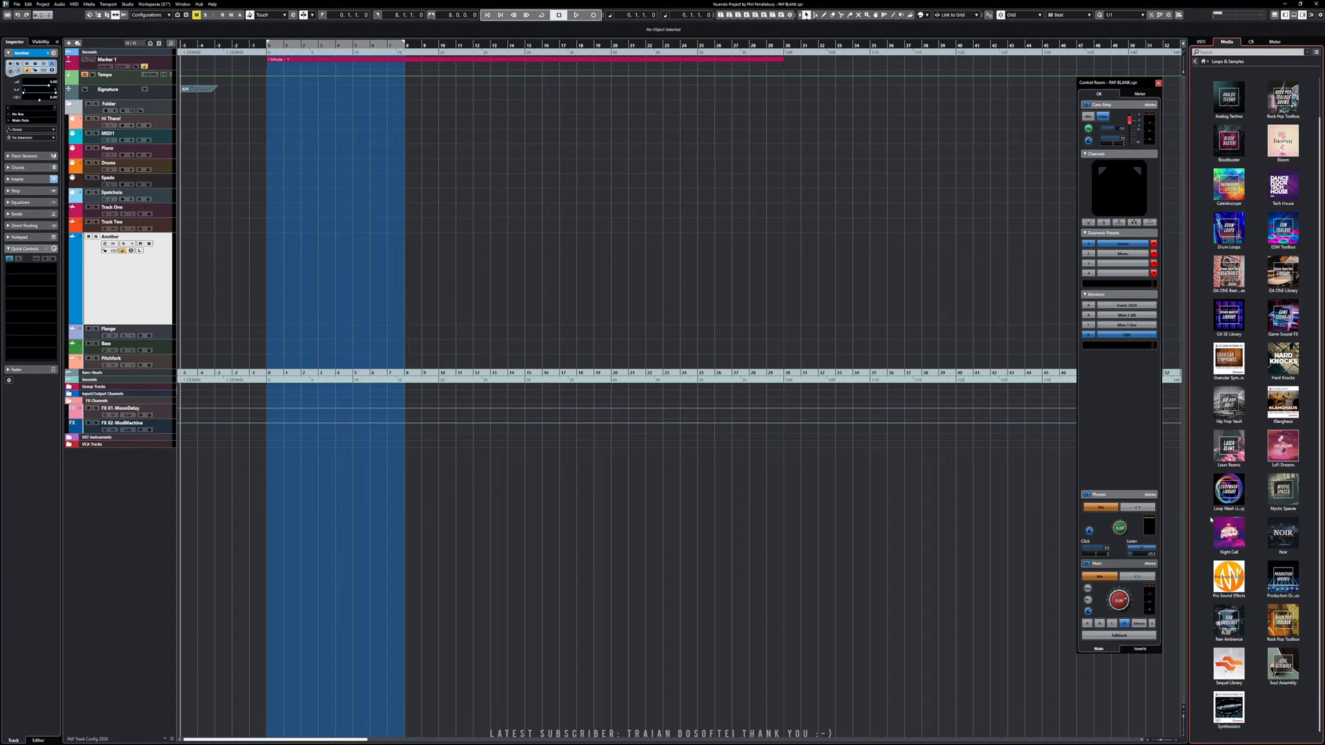
{"action": "scroll", "coordinate": [1211, 525], "scroll_direction": "up", "scroll_amount": 1}
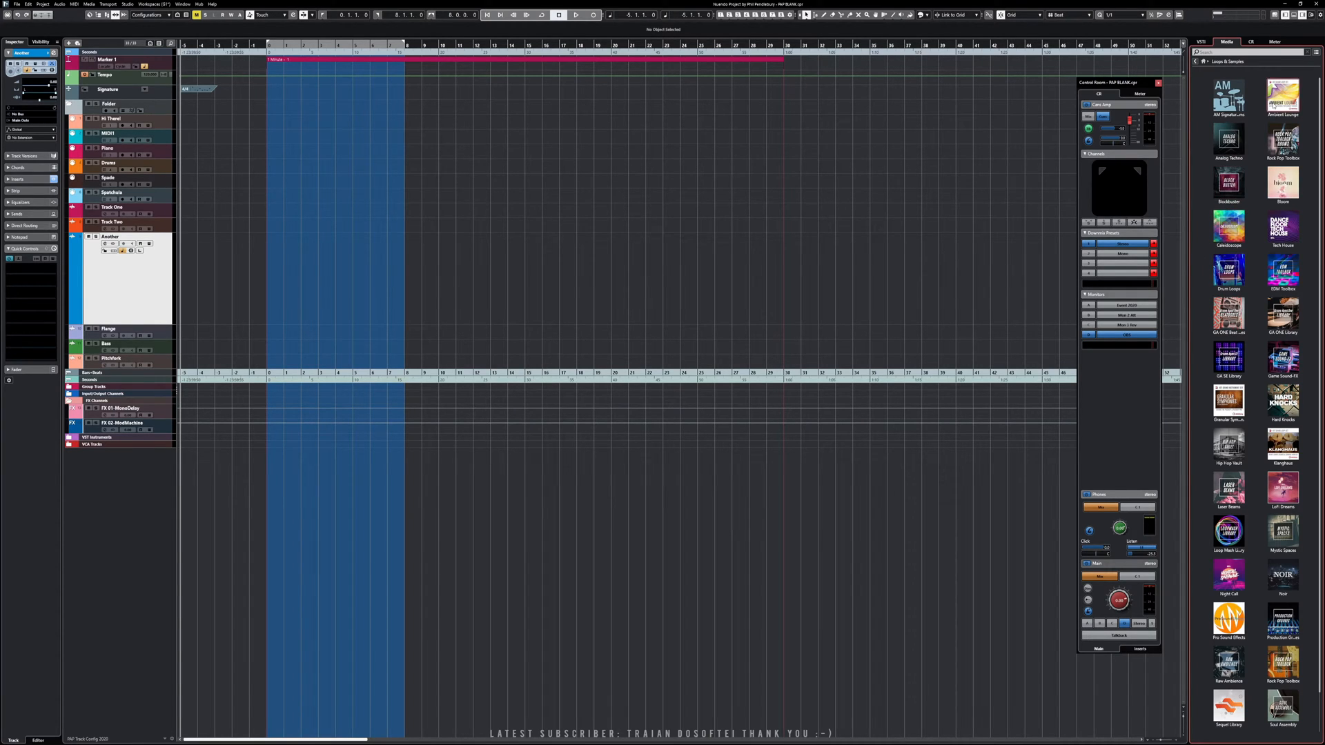
- Open the Ambient Lounge library and look through its list of audio loops
{"action": "left_click", "coordinate": [1273, 103]}
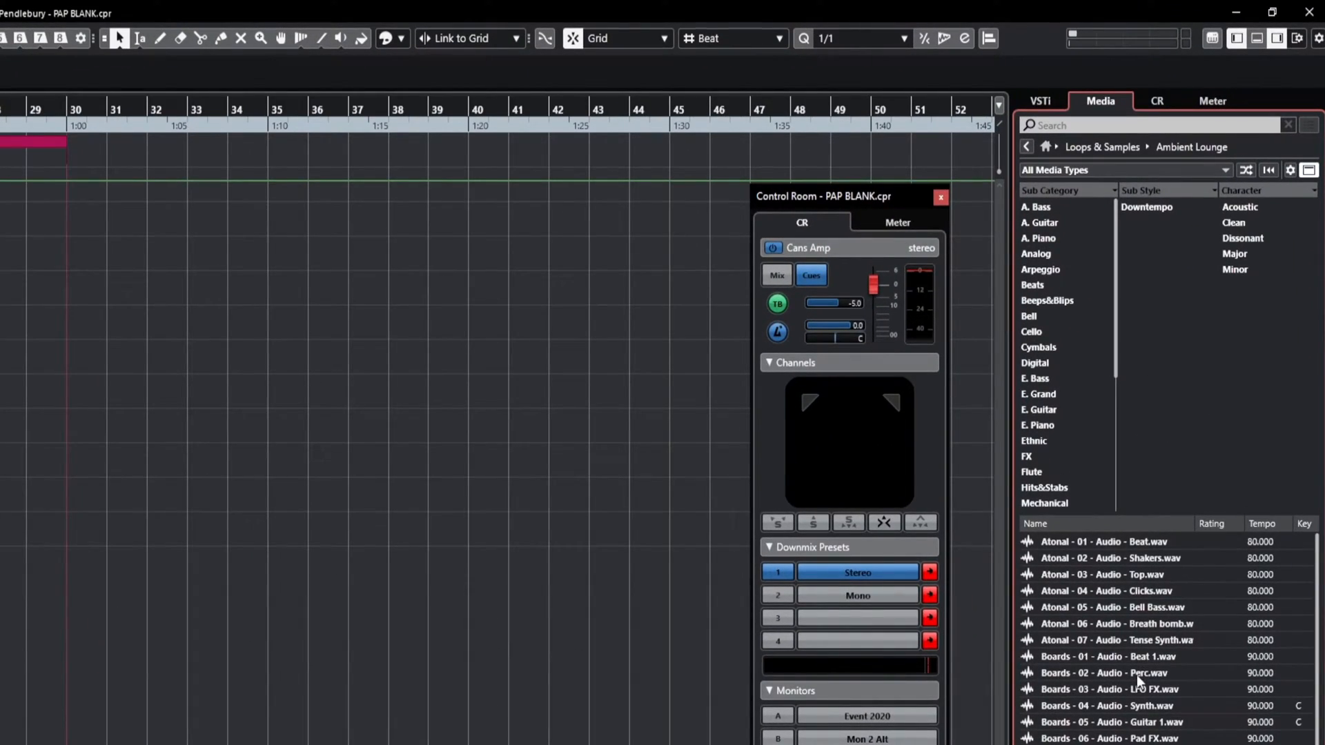
{"action": "scroll", "coordinate": [1135, 652], "scroll_direction": "down", "scroll_amount": 4}
{"action": "scroll", "coordinate": [1134, 648], "scroll_direction": "down", "scroll_amount": 10}
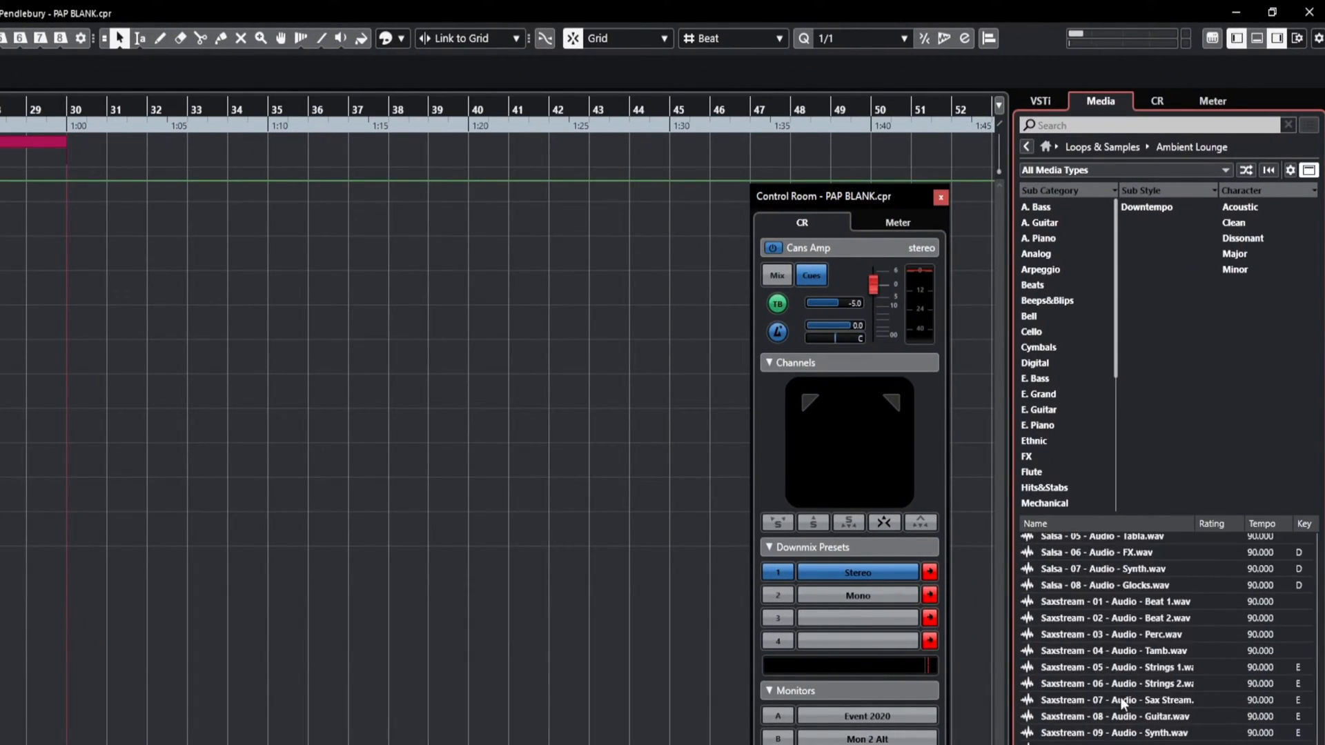
{"action": "scroll", "coordinate": [1104, 662], "scroll_direction": "up", "scroll_amount": 14}
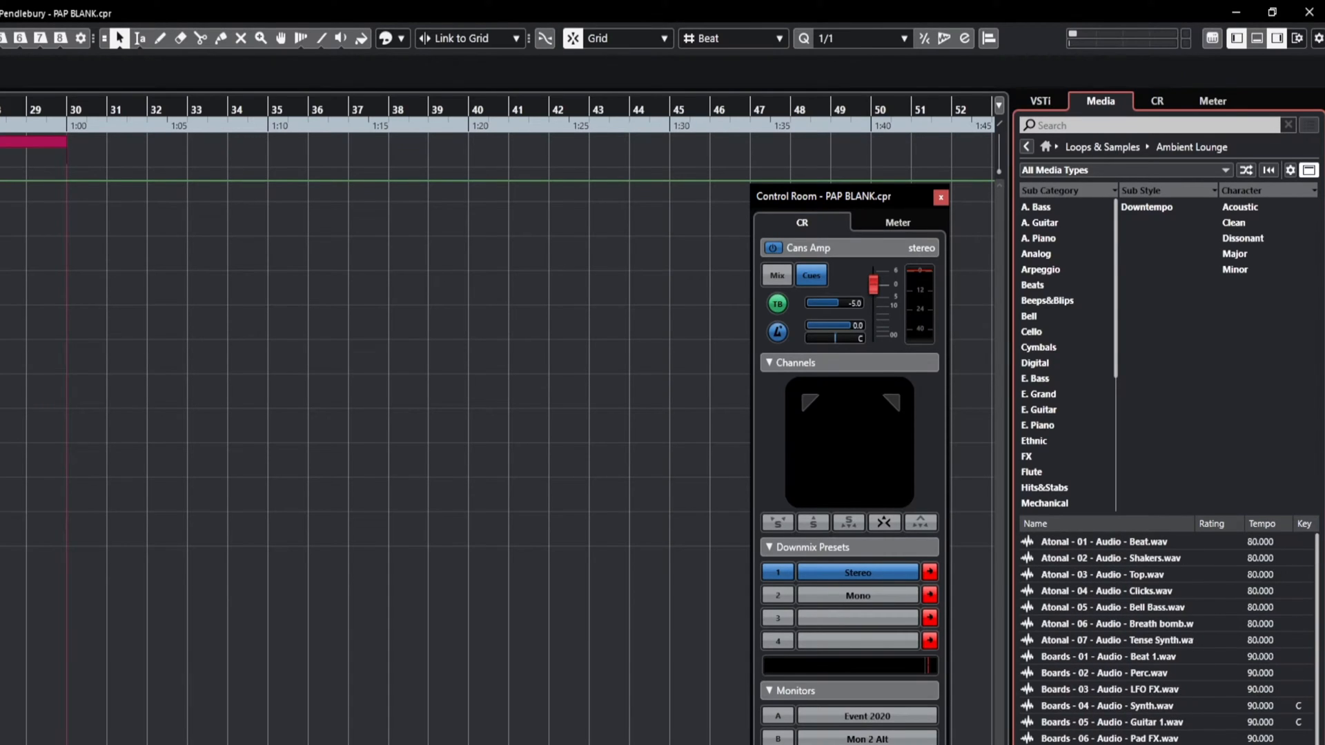
- Filter the Ambient Lounge loops by the Arpeggio sub category and clear the filter again
{"action": "left_click", "coordinate": [1039, 270]}
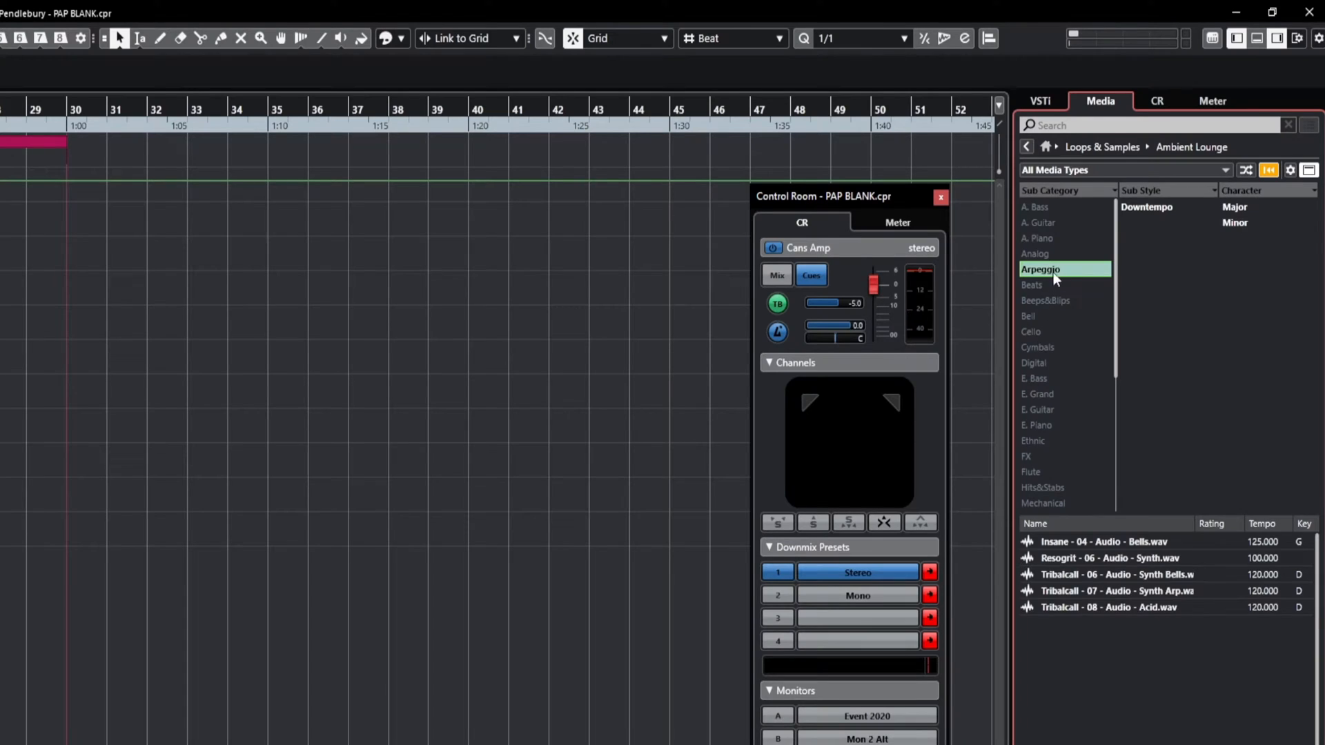
{"action": "left_click", "coordinate": [1053, 272]}
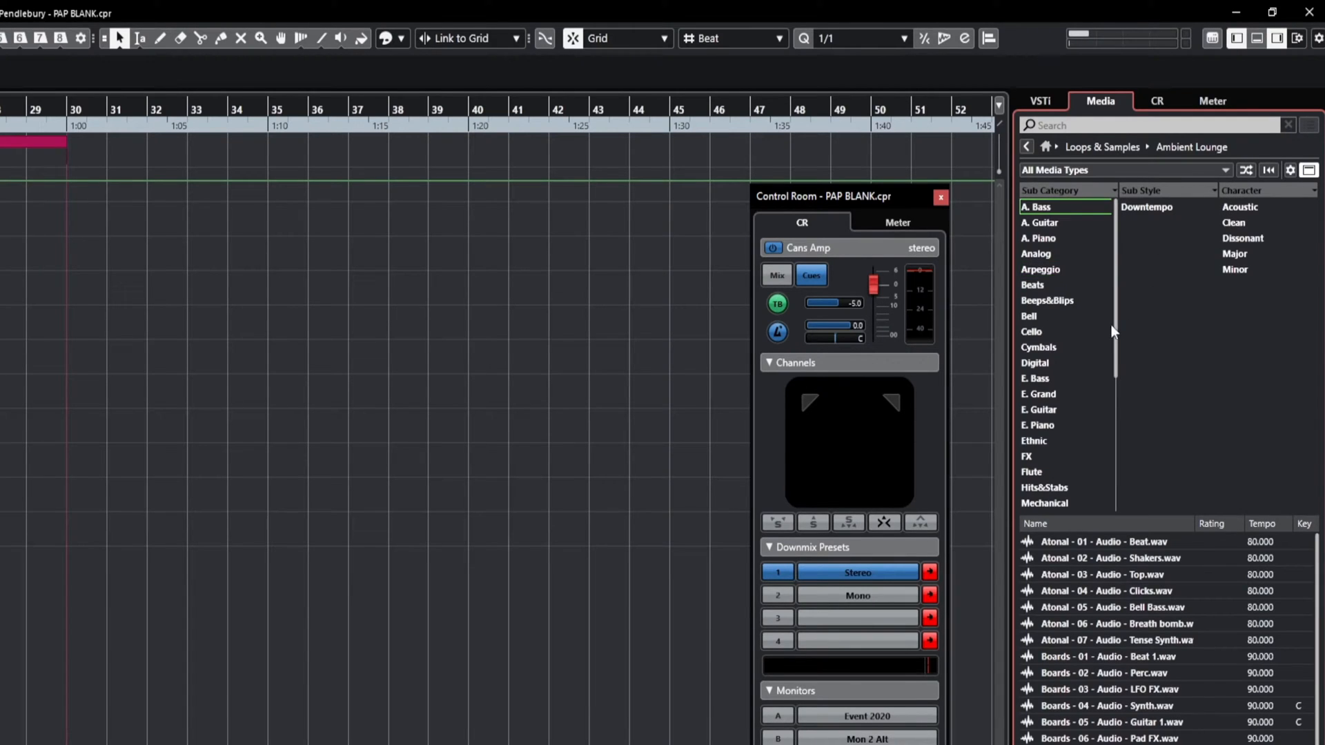
{"action": "left_click_drag", "start_coordinate": [1114, 326], "coordinate": [1118, 276]}
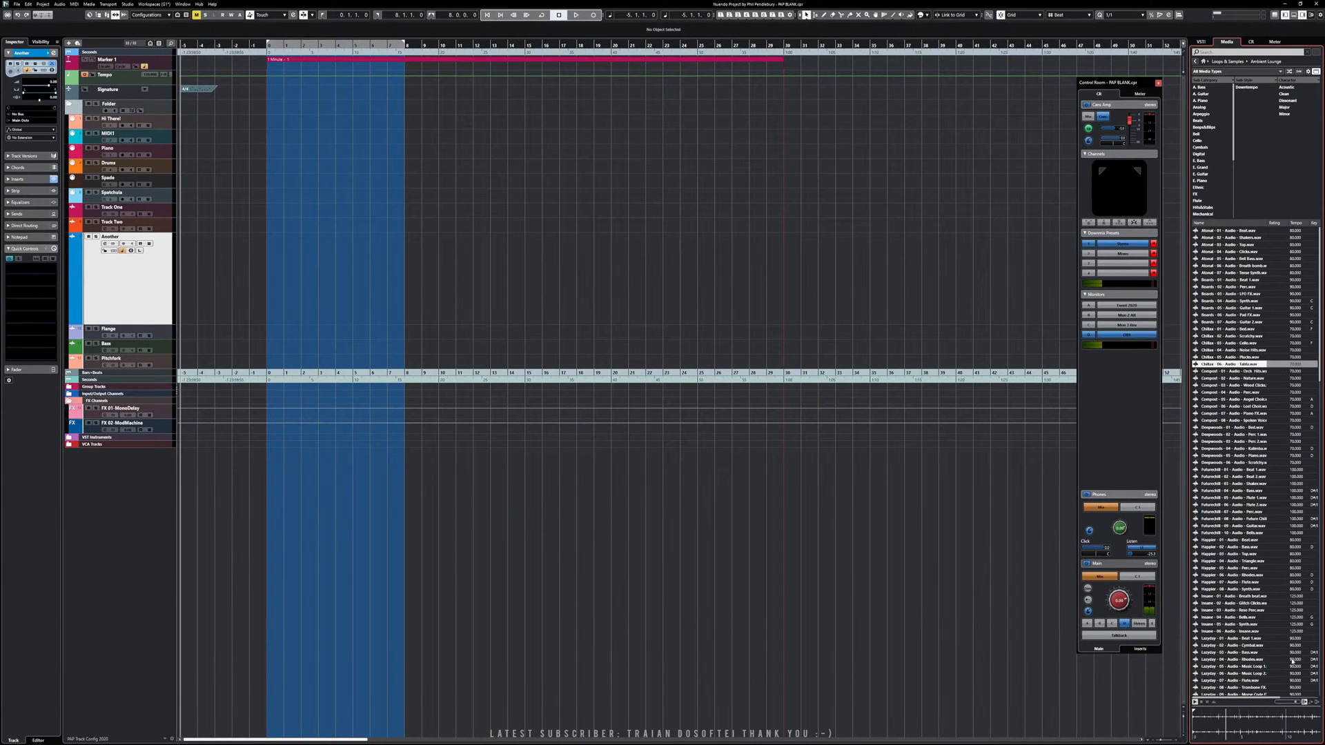
- Audition several Ambient Lounge loops, including a spoken loop and a cello loop, and stop the preview playback
{"action": "left_click", "coordinate": [1302, 704]}
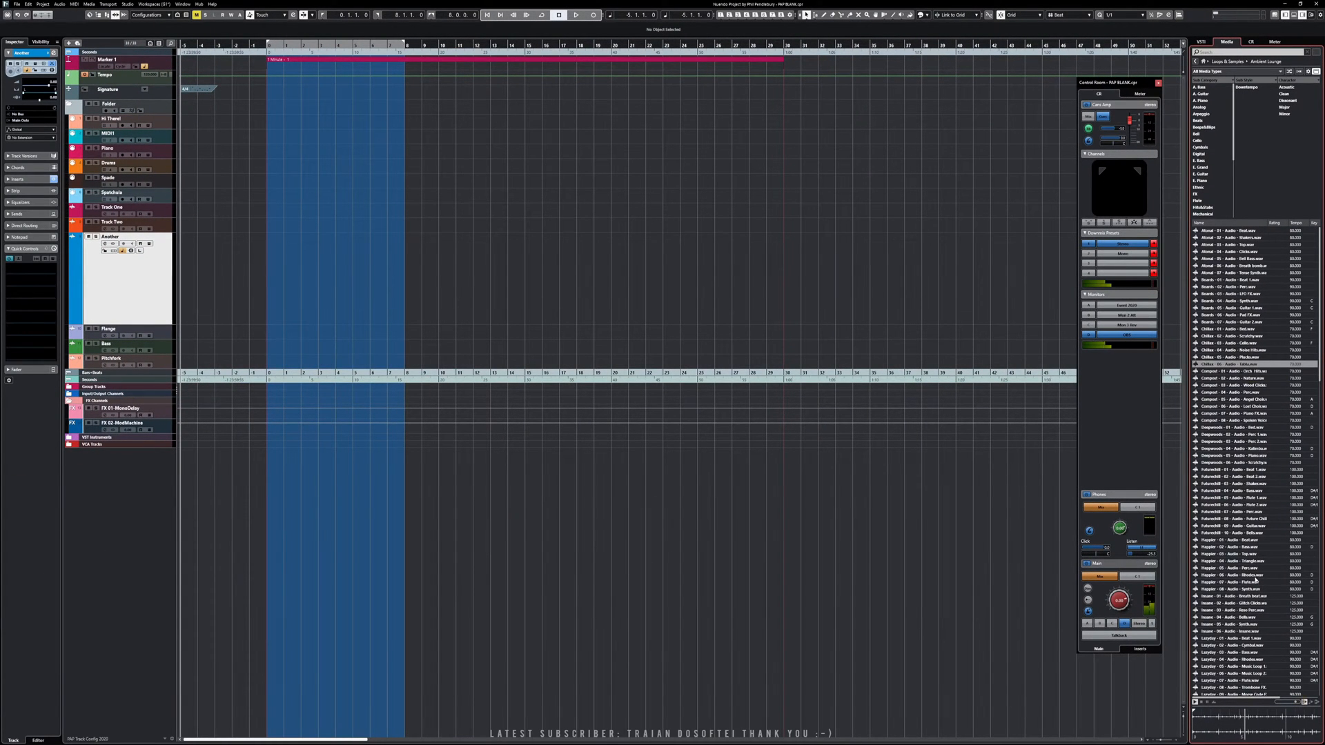
{"action": "left_click", "coordinate": [1214, 420]}
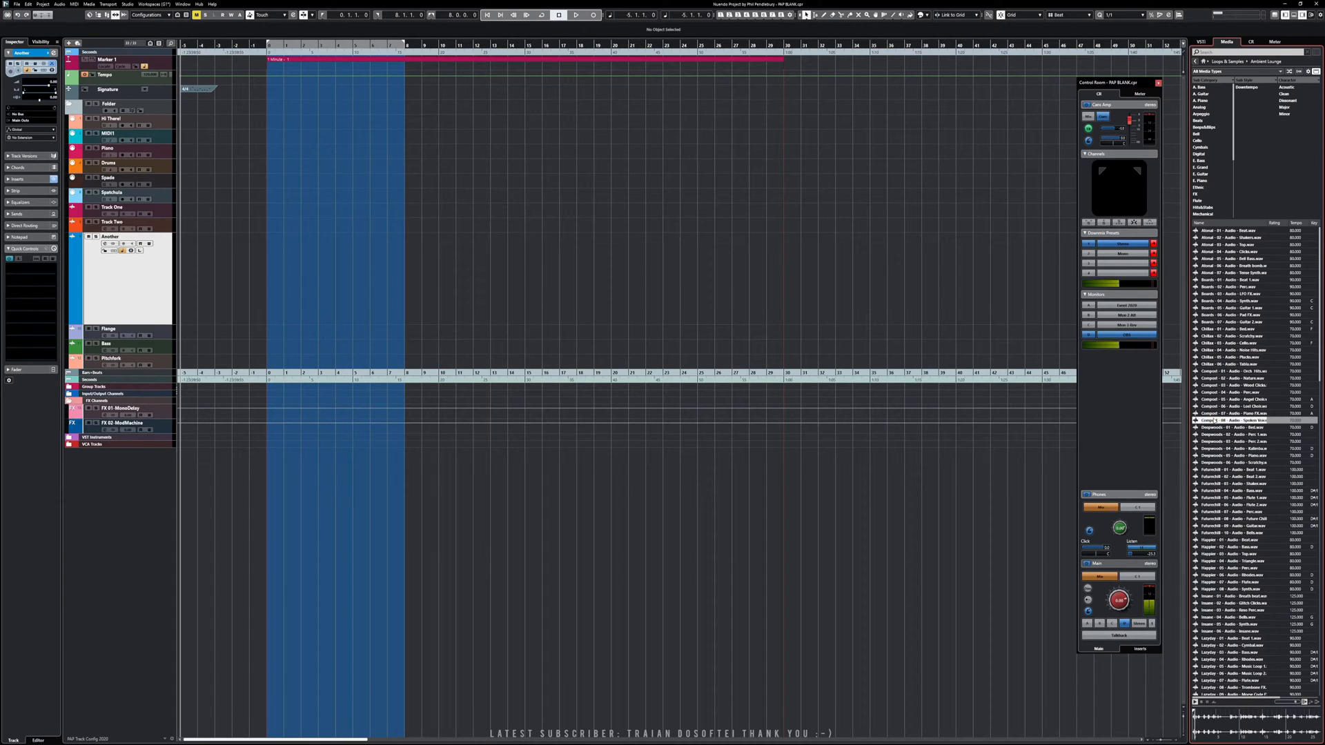
{"action": "left_click", "coordinate": [1218, 343]}
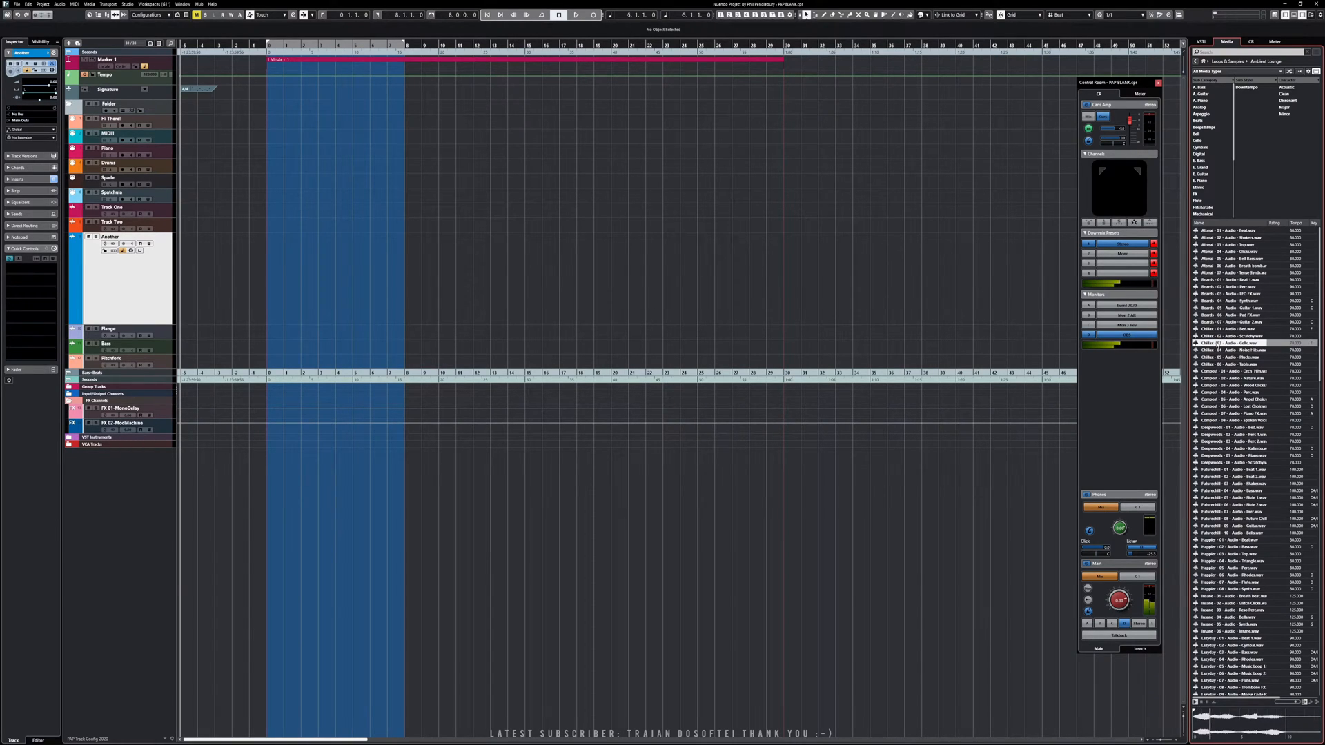
{"action": "left_click", "coordinate": [1203, 702]}
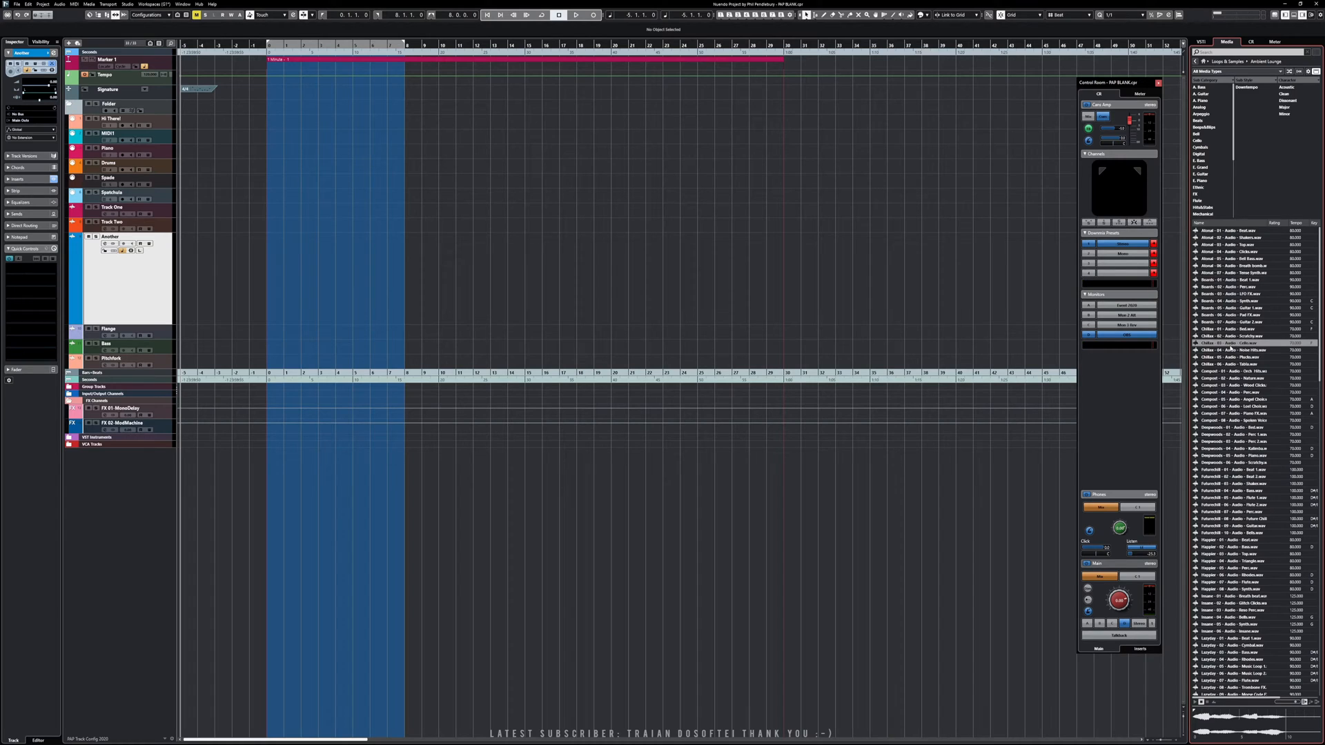
{"action": "left_click", "coordinate": [1215, 429]}
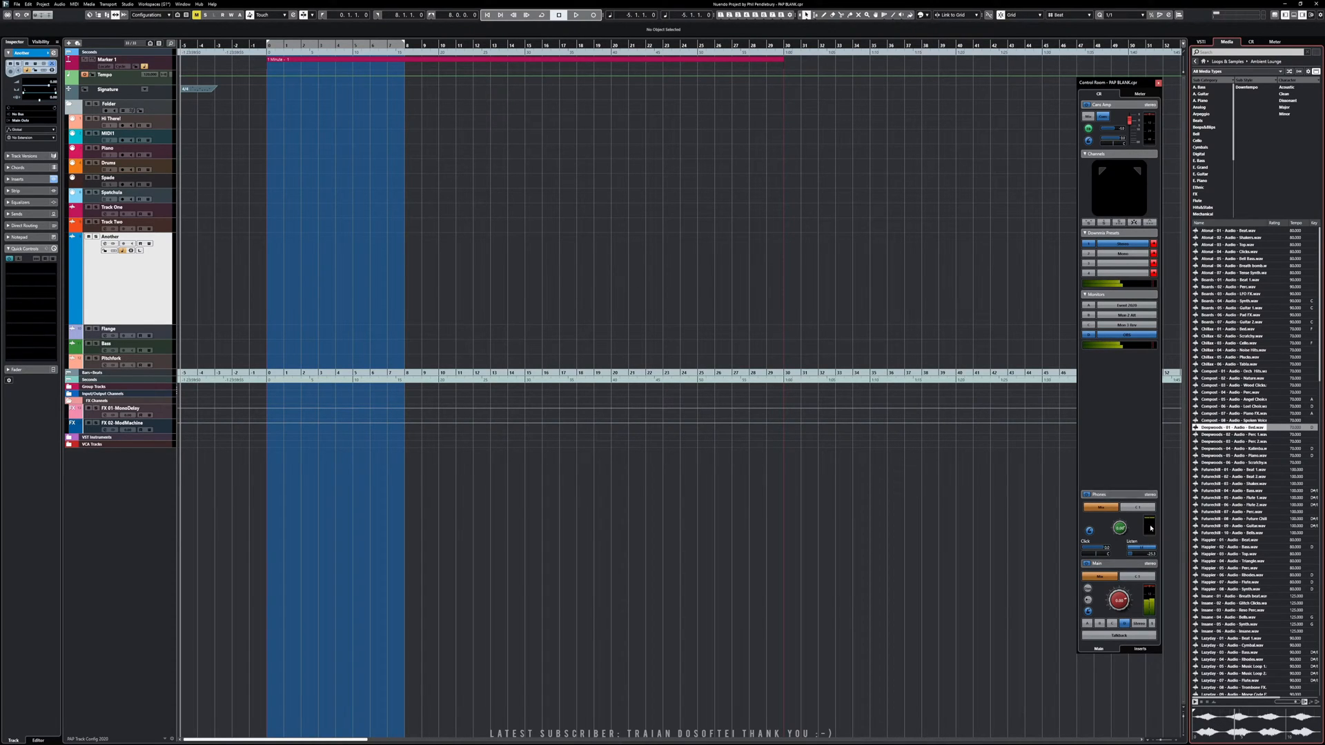
{"action": "left_click", "coordinate": [1198, 702]}
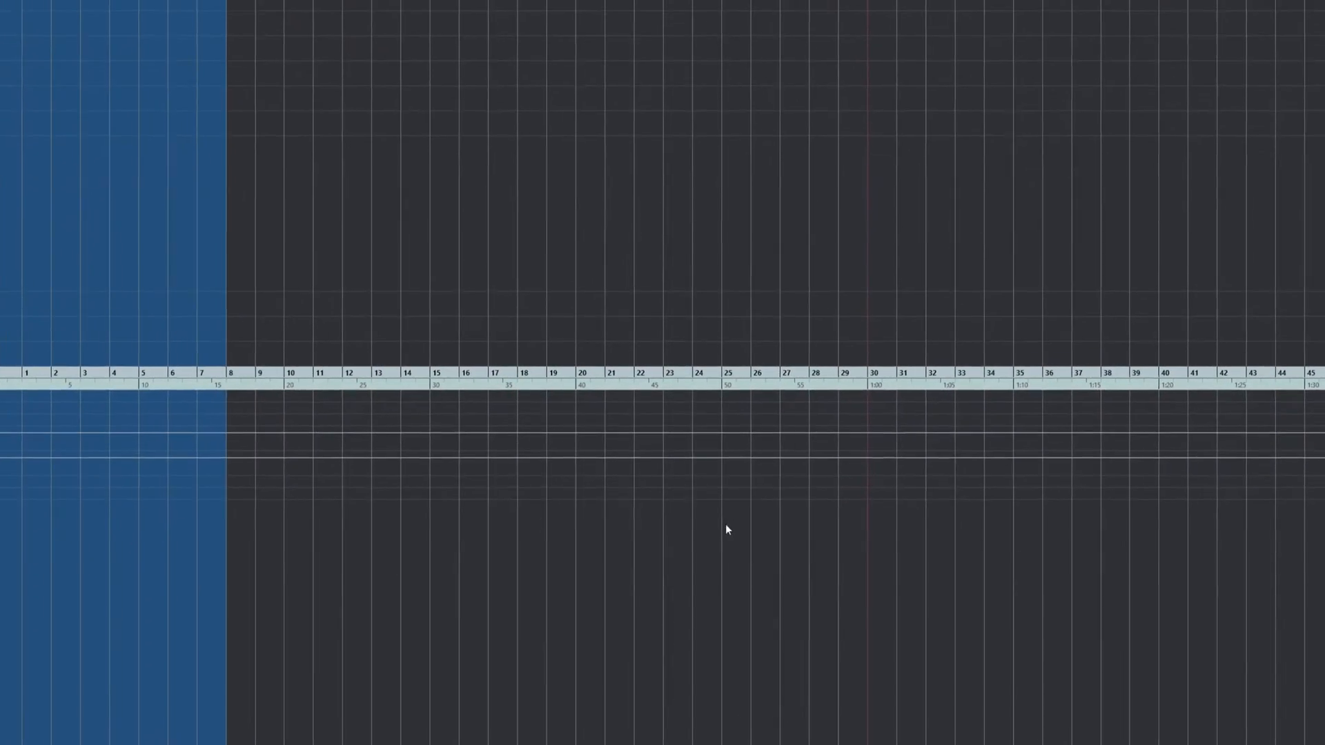
- Activate the Control Room option Use Phones Channel as Preview Channel, toggling it off and on once to demonstrate it
{"action": "key", "text": "shift+p"}
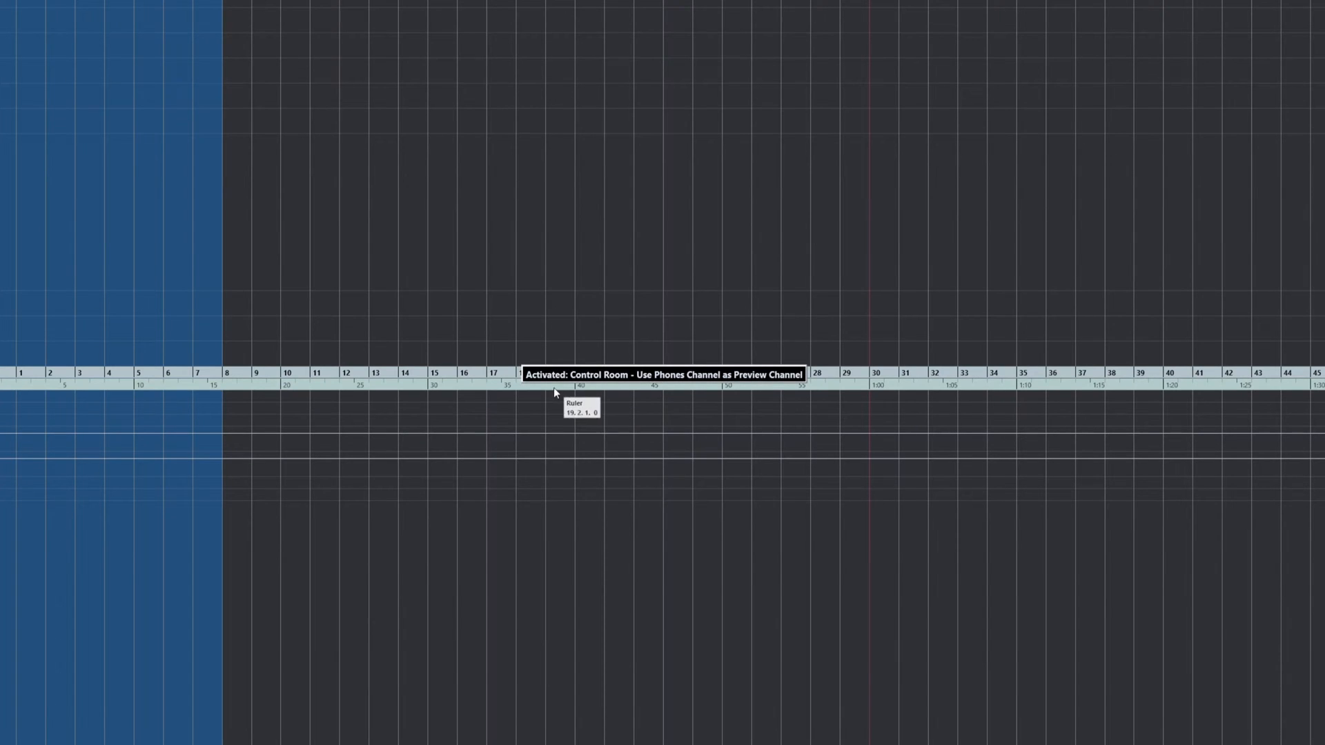
{"action": "key", "text": "shift+p"}
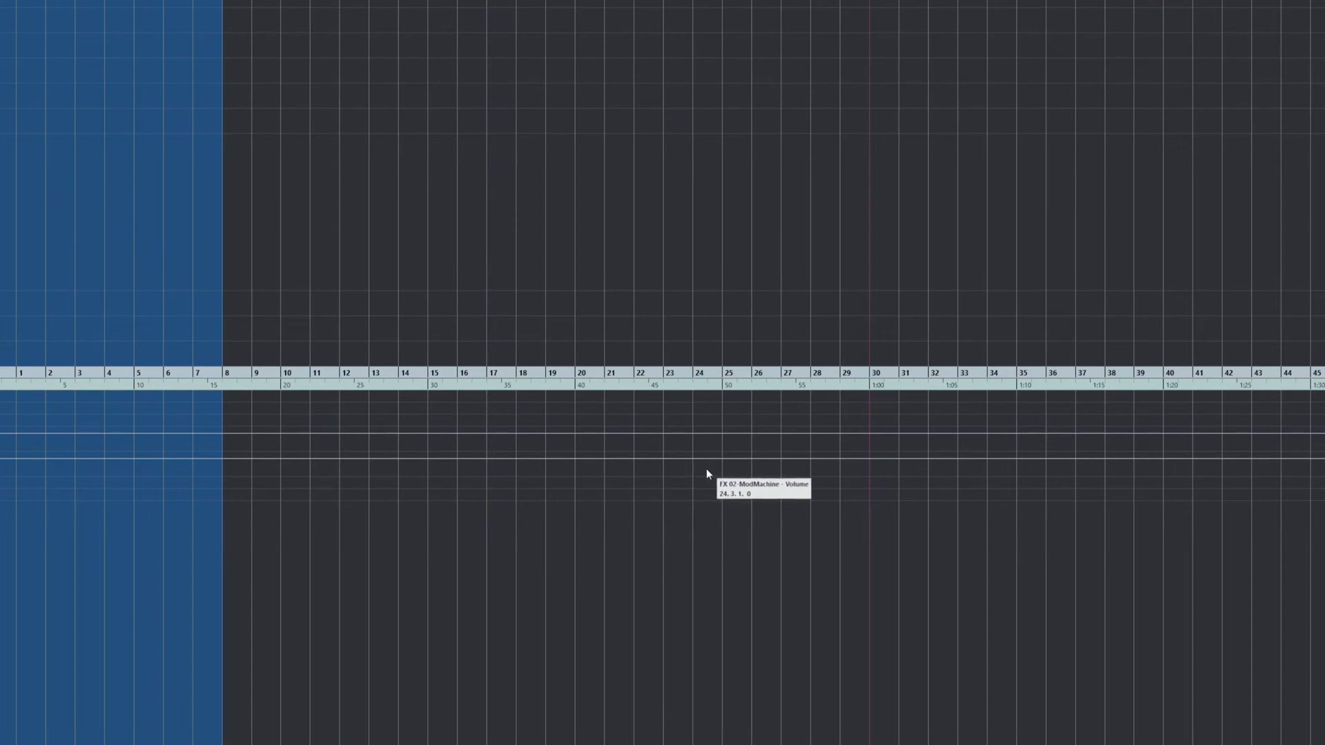
{"action": "key", "text": "ctrl+alt+p"}
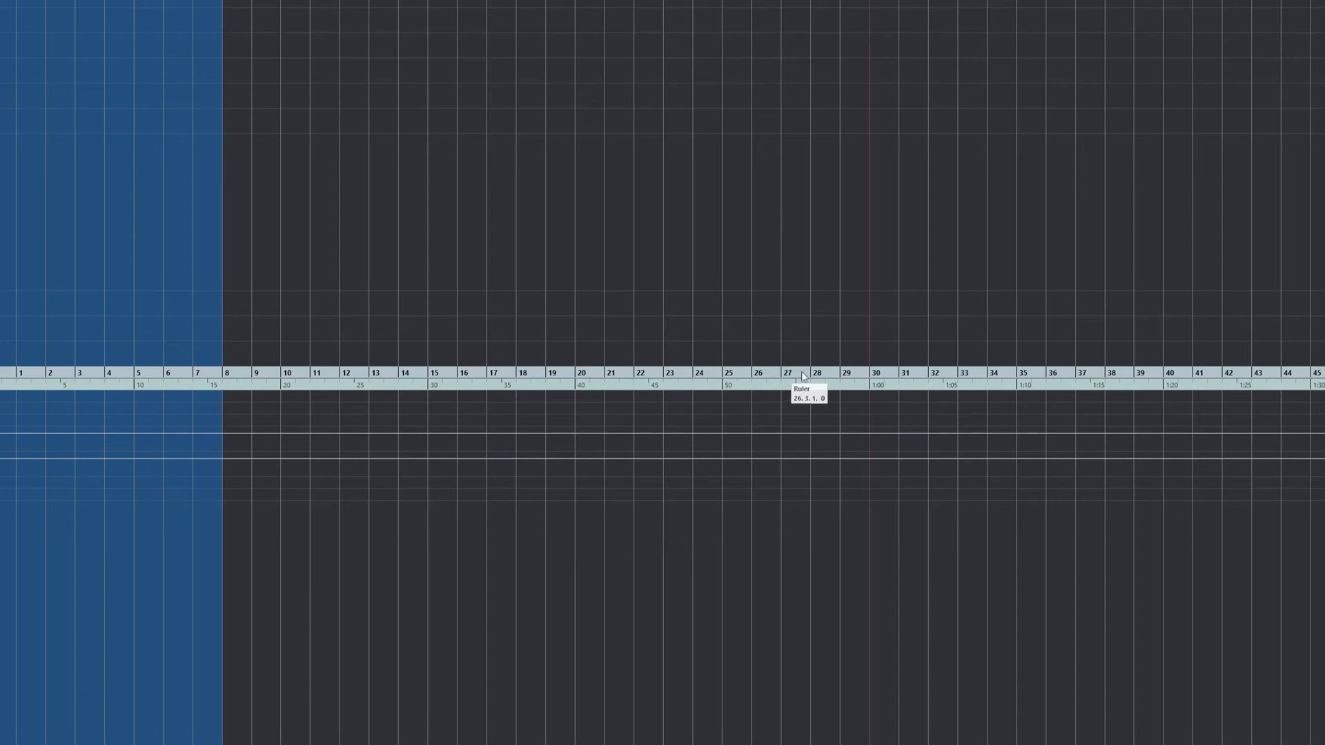
{"action": "key", "text": "alt+p"}
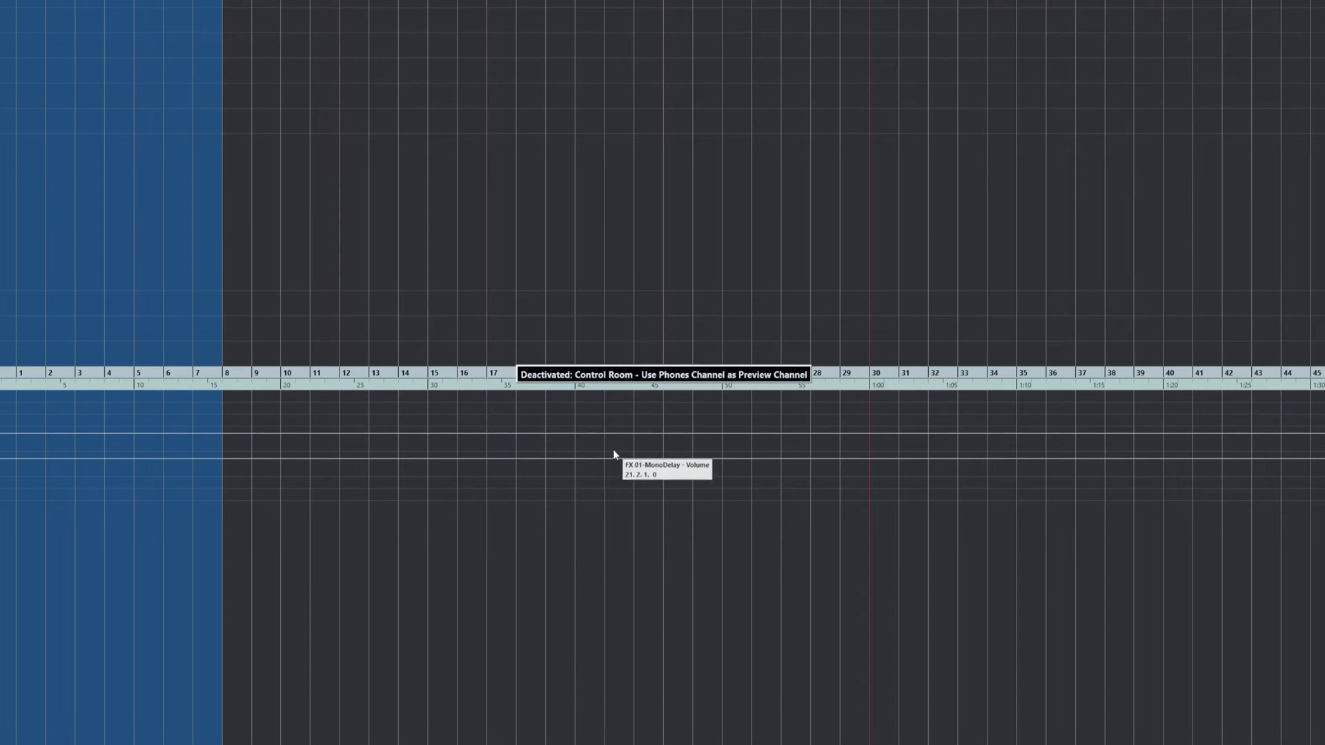
{"action": "key", "text": "alt+p"}
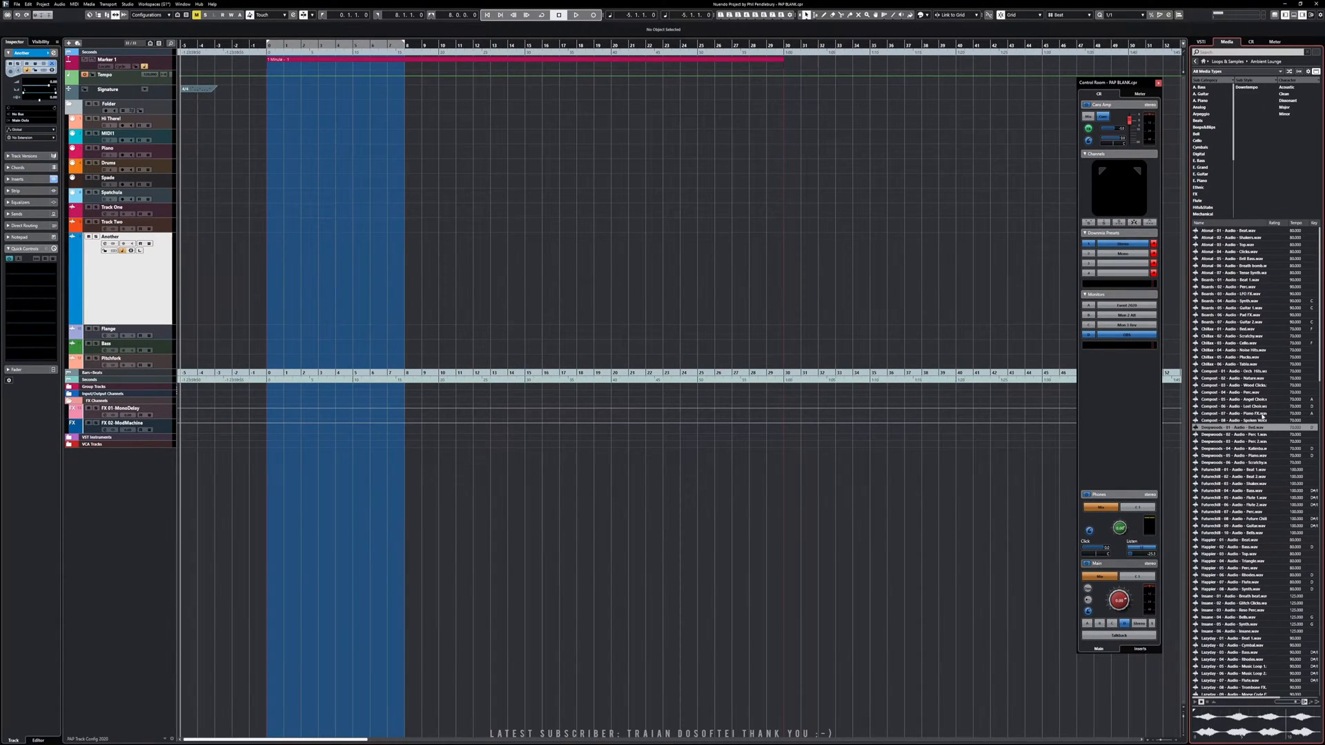
- Audition a few more Ambient Lounge loops through the Phones channel, including the flute and piano loops
{"action": "left_click", "coordinate": [1210, 419]}
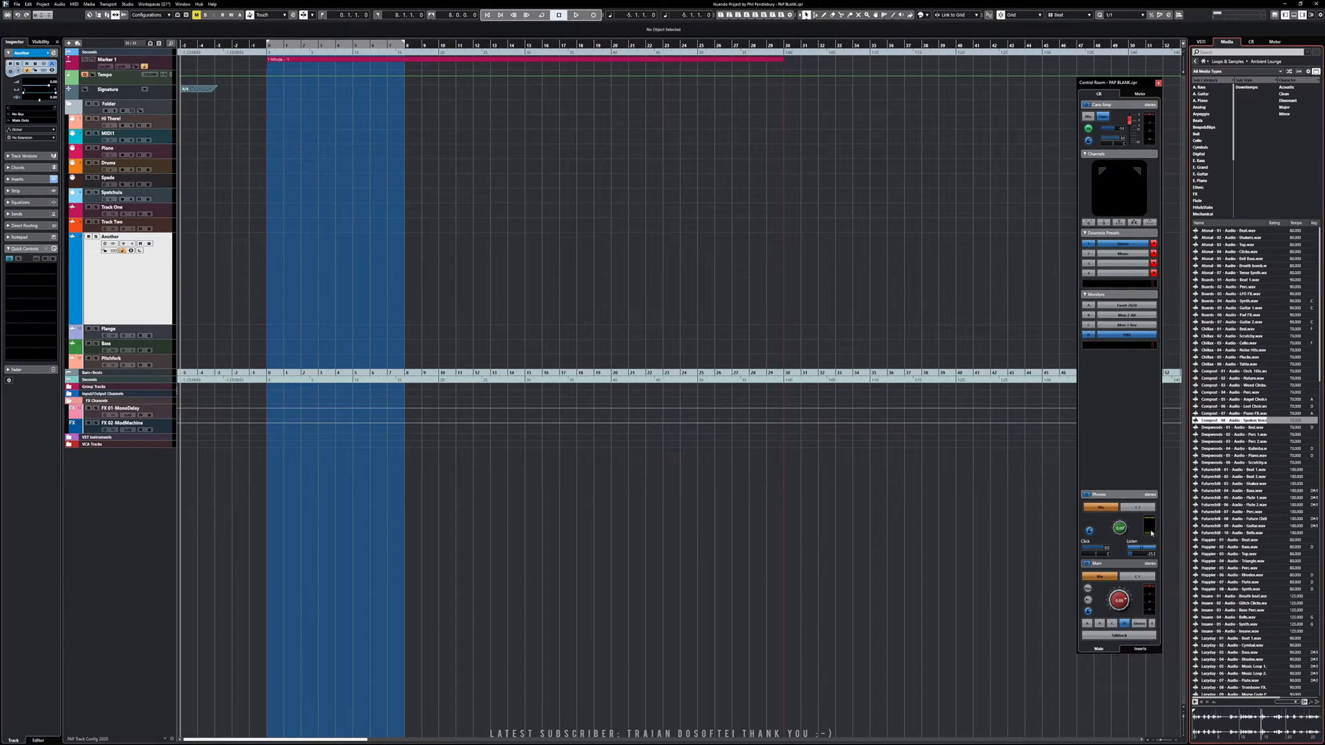
{"action": "left_click", "coordinate": [1210, 498]}
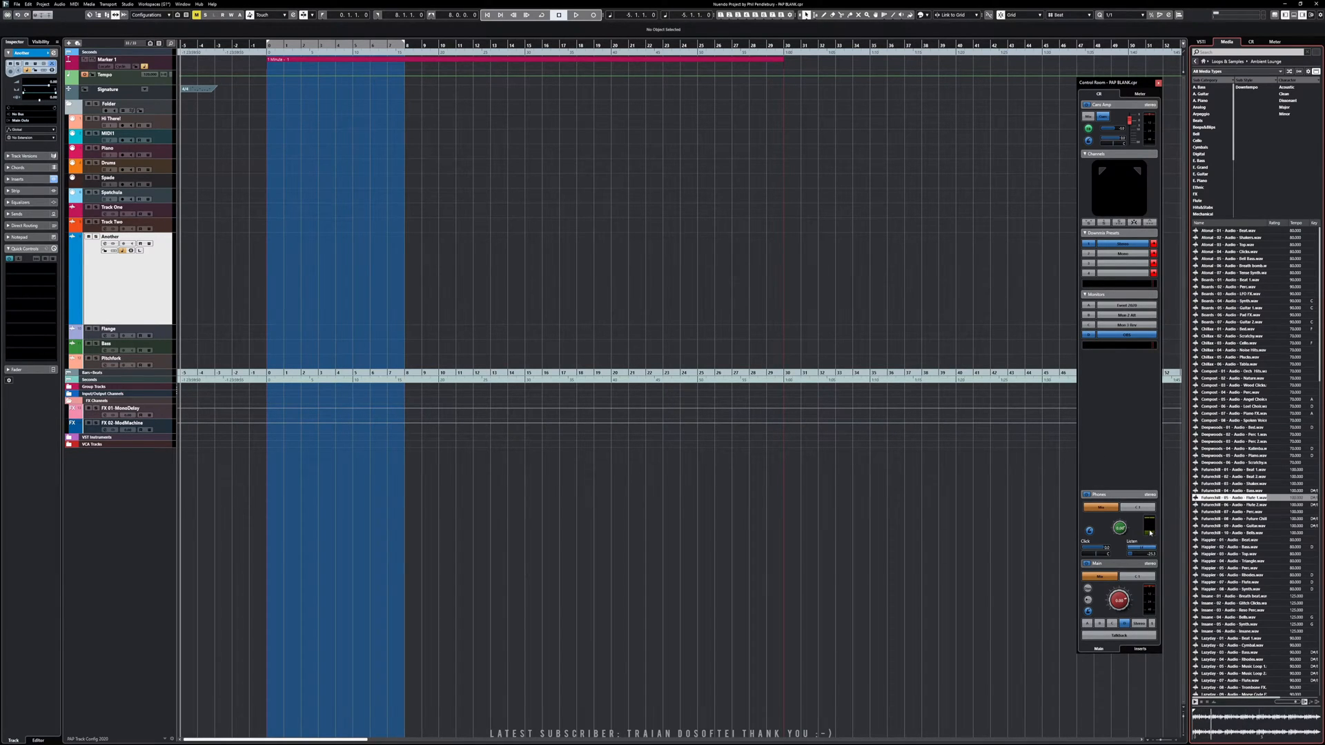
{"action": "left_click", "coordinate": [1218, 456]}
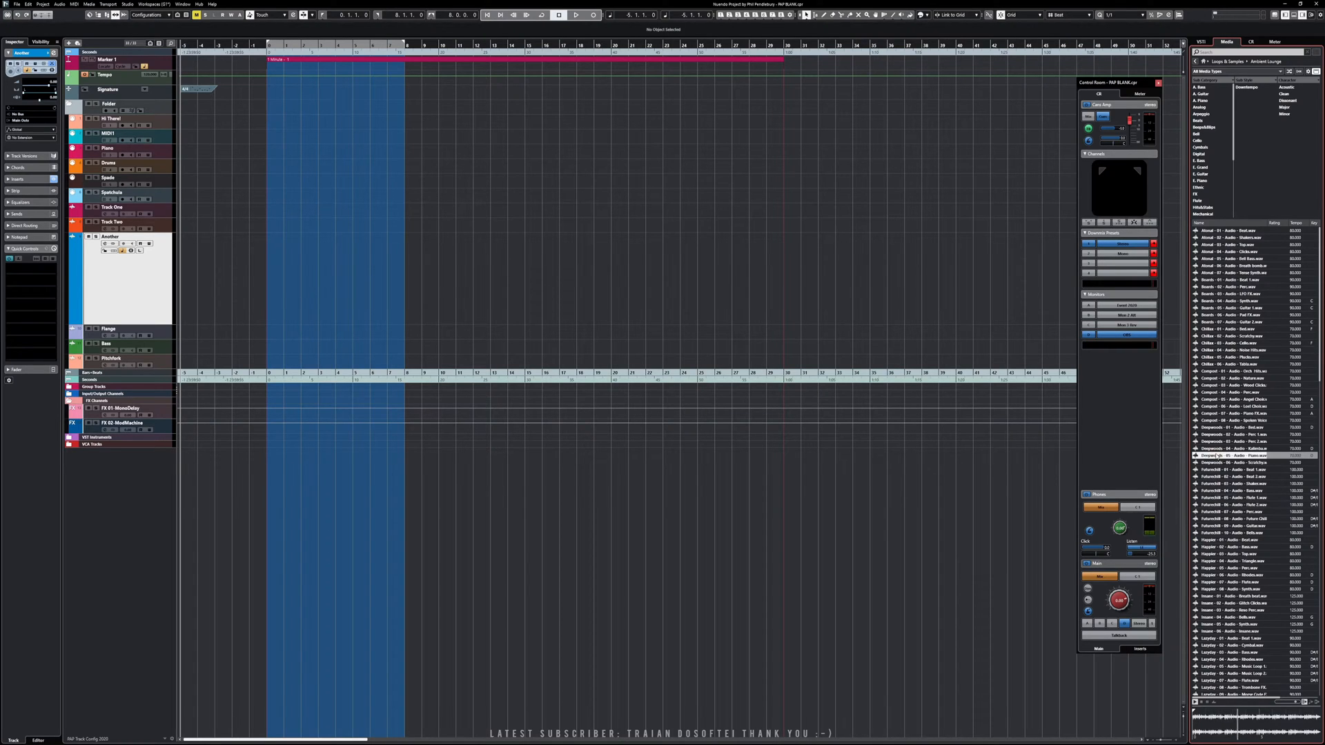
{"action": "left_click", "coordinate": [1218, 428]}
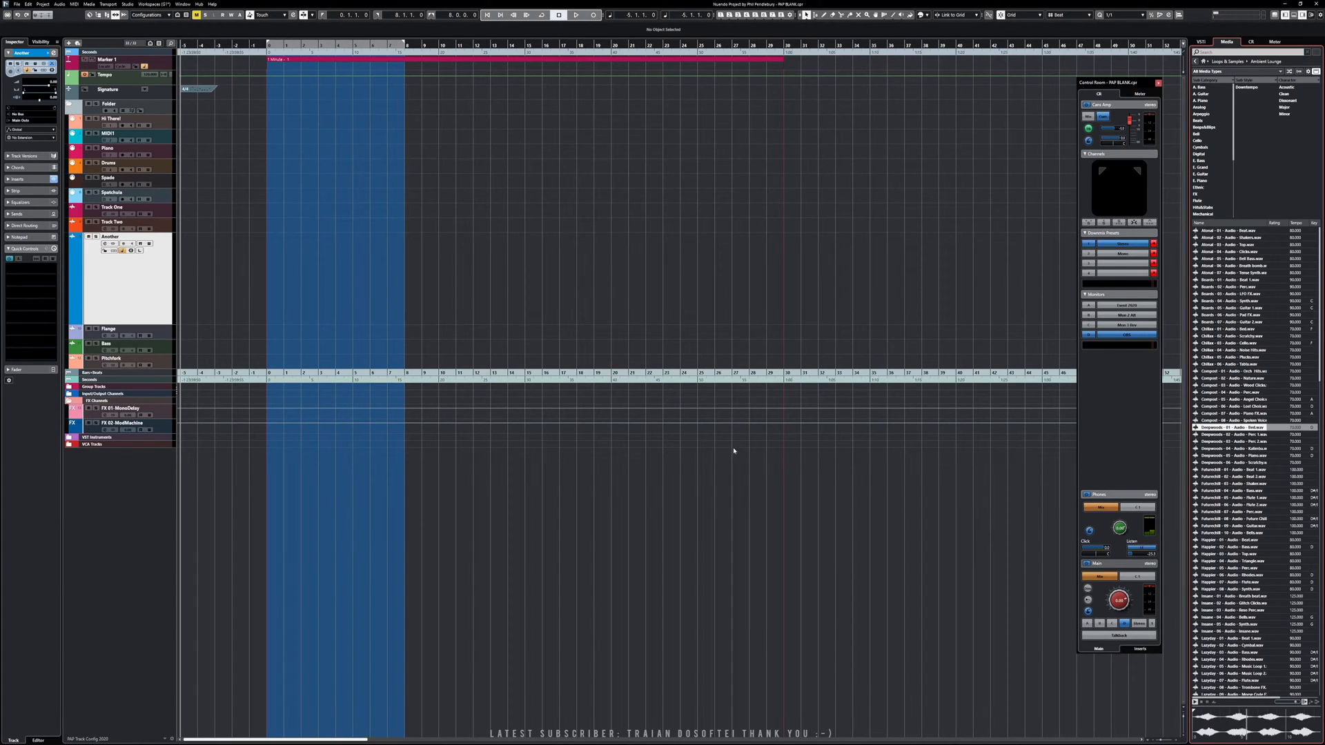
- Toggle the Control Room option Use Phones Channel as Preview Channel on and off repeatedly, leaving it deactivated
{"action": "right_click", "coordinate": [698, 451]}
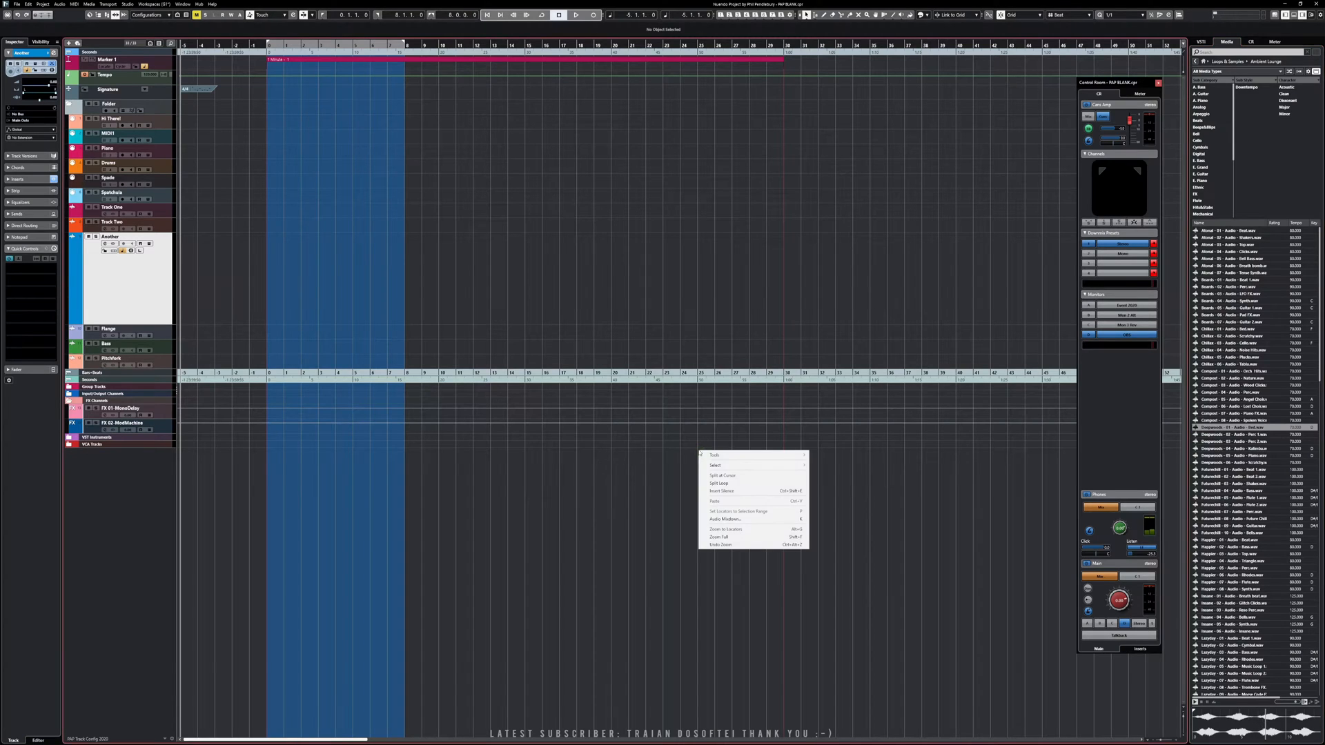
{"action": "left_click", "coordinate": [669, 449]}
{"action": "key", "text": "ctrl+alt+p"}
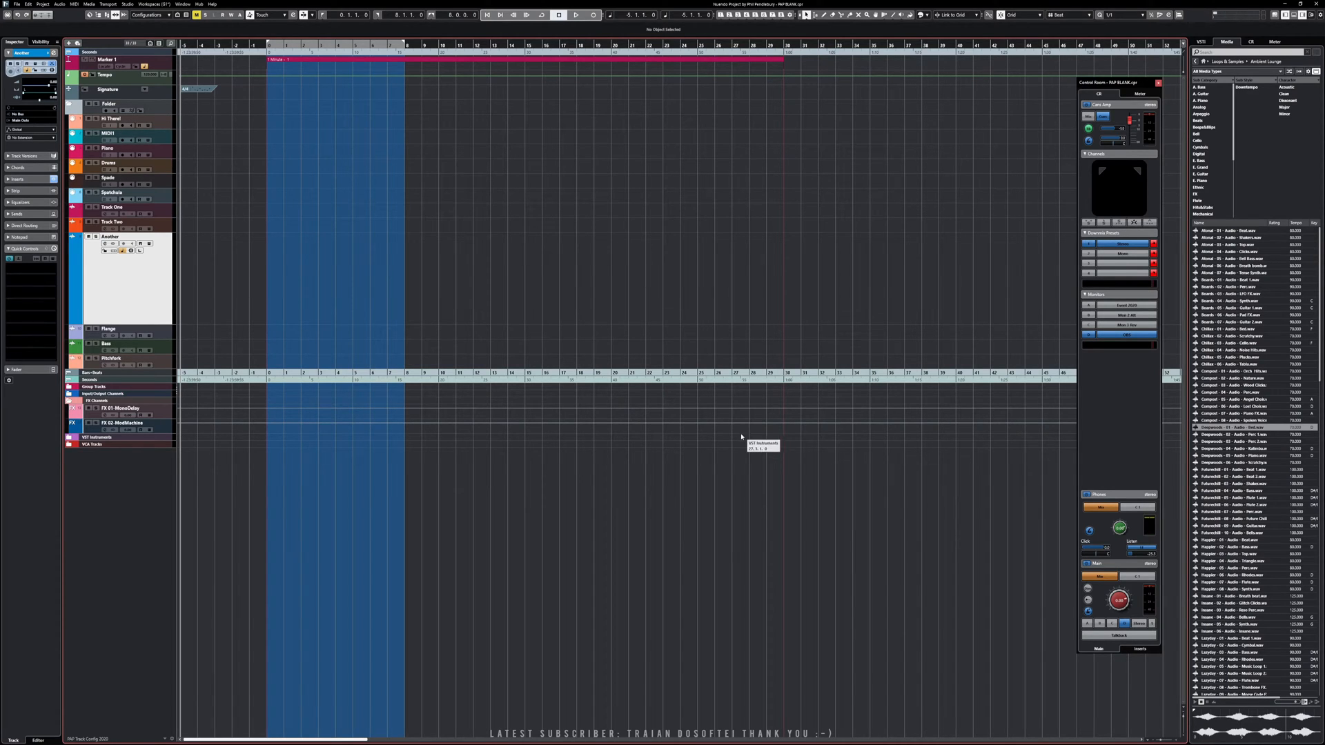
{"action": "right_click", "coordinate": [693, 443]}
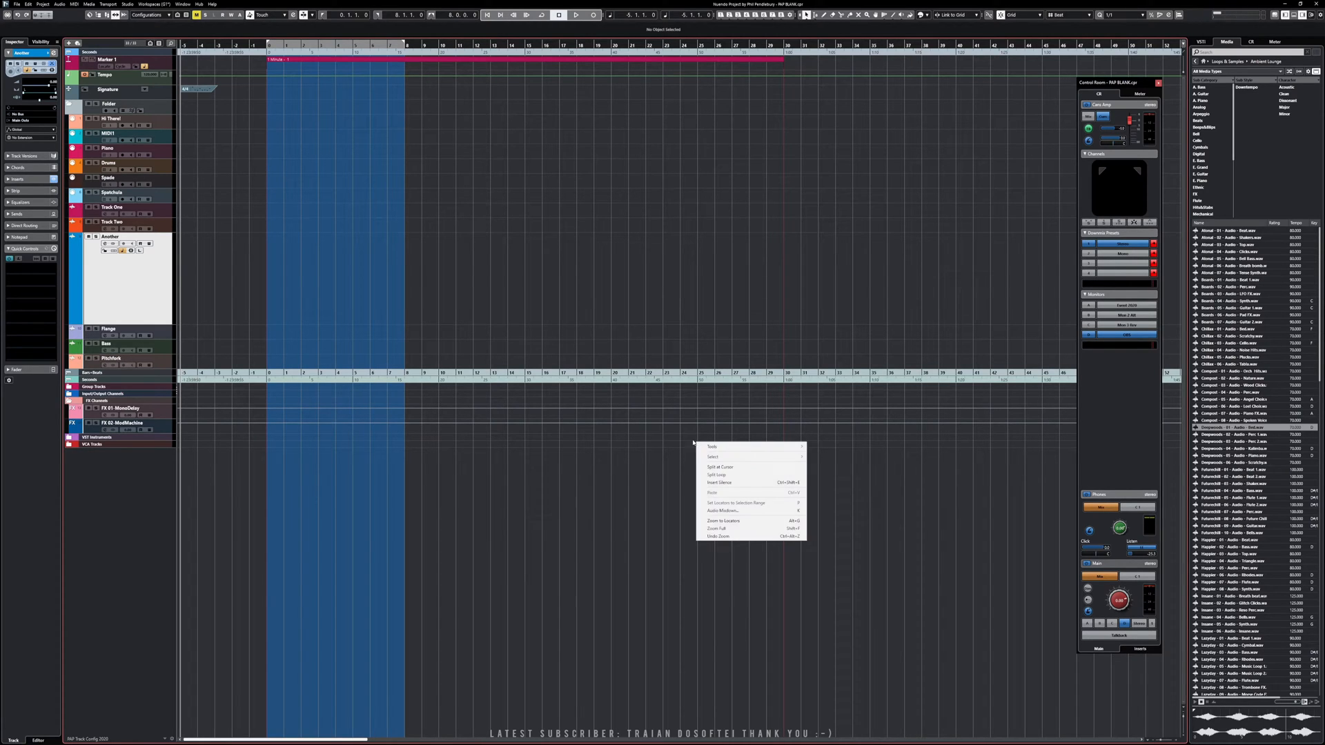
{"action": "left_click", "coordinate": [680, 443]}
{"action": "key", "text": "alt+p"}
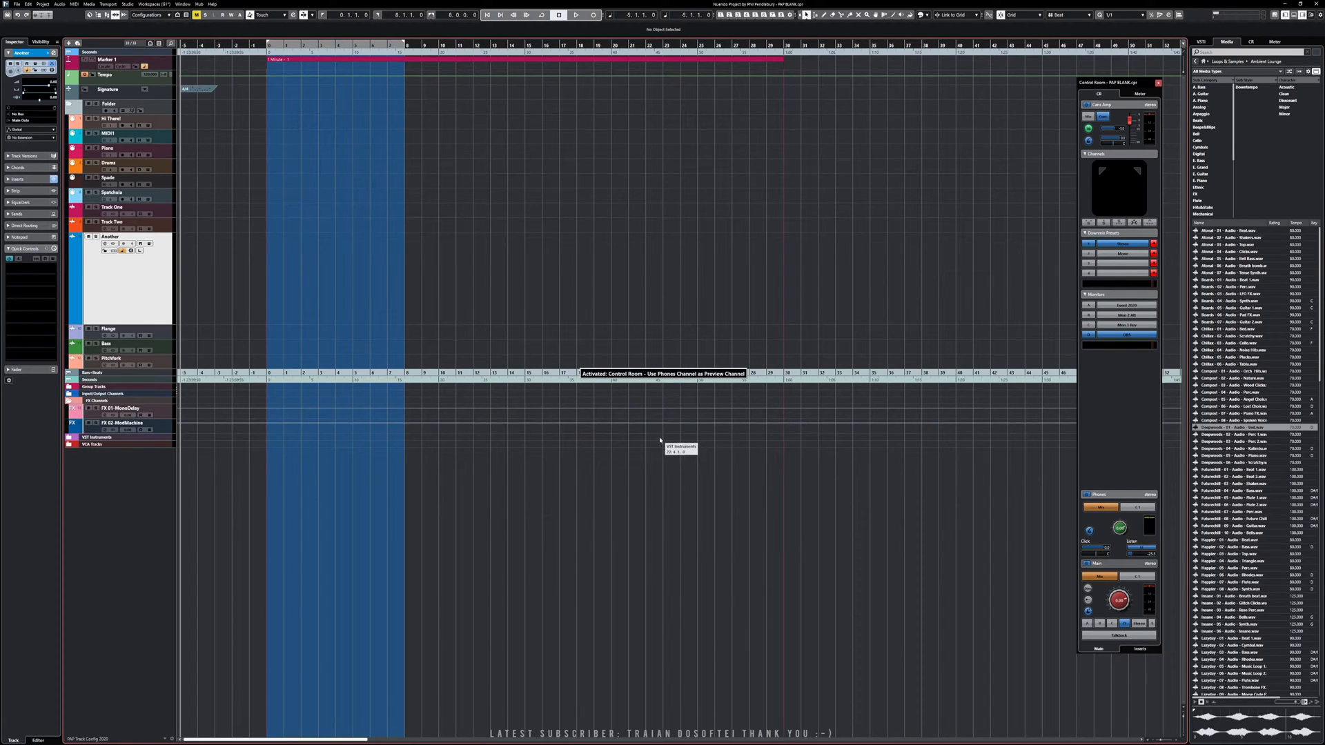
{"action": "key", "text": "alt+p"}
{"action": "key", "text": "alt+p"}
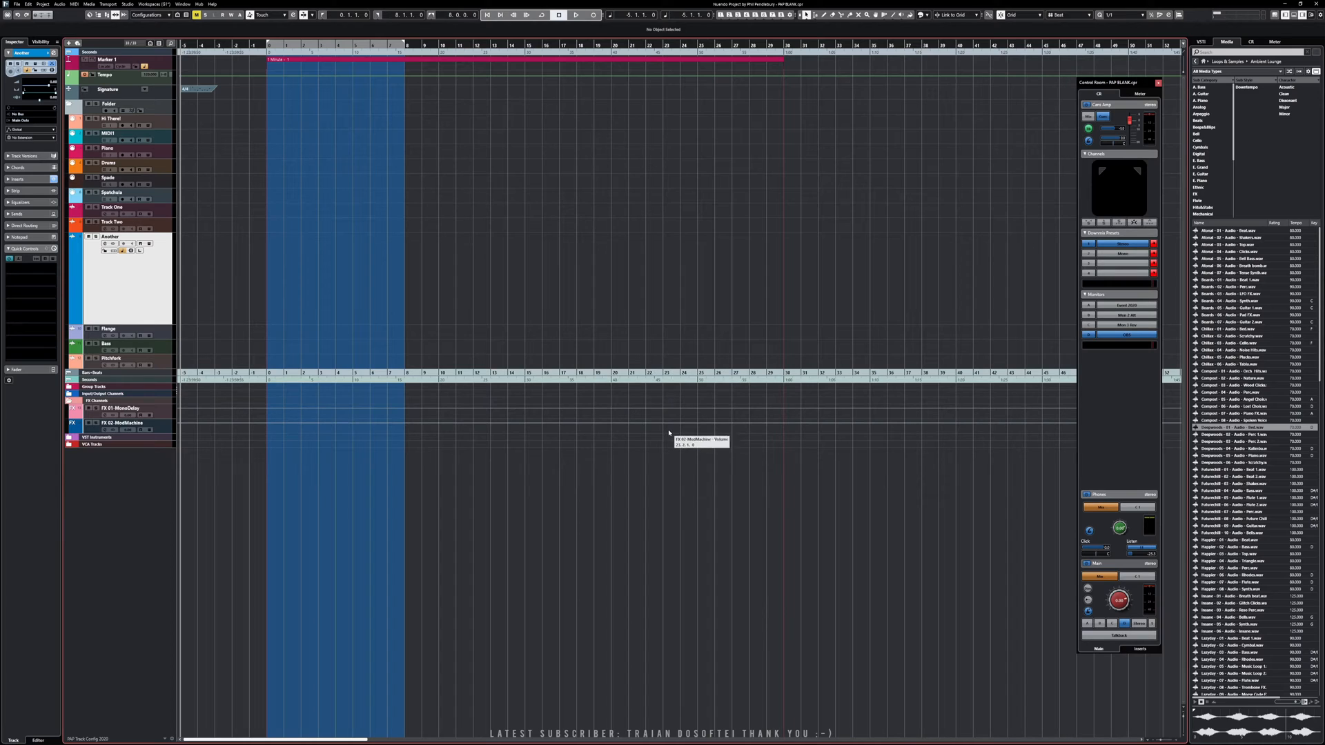
{"action": "key", "text": "alt+p"}
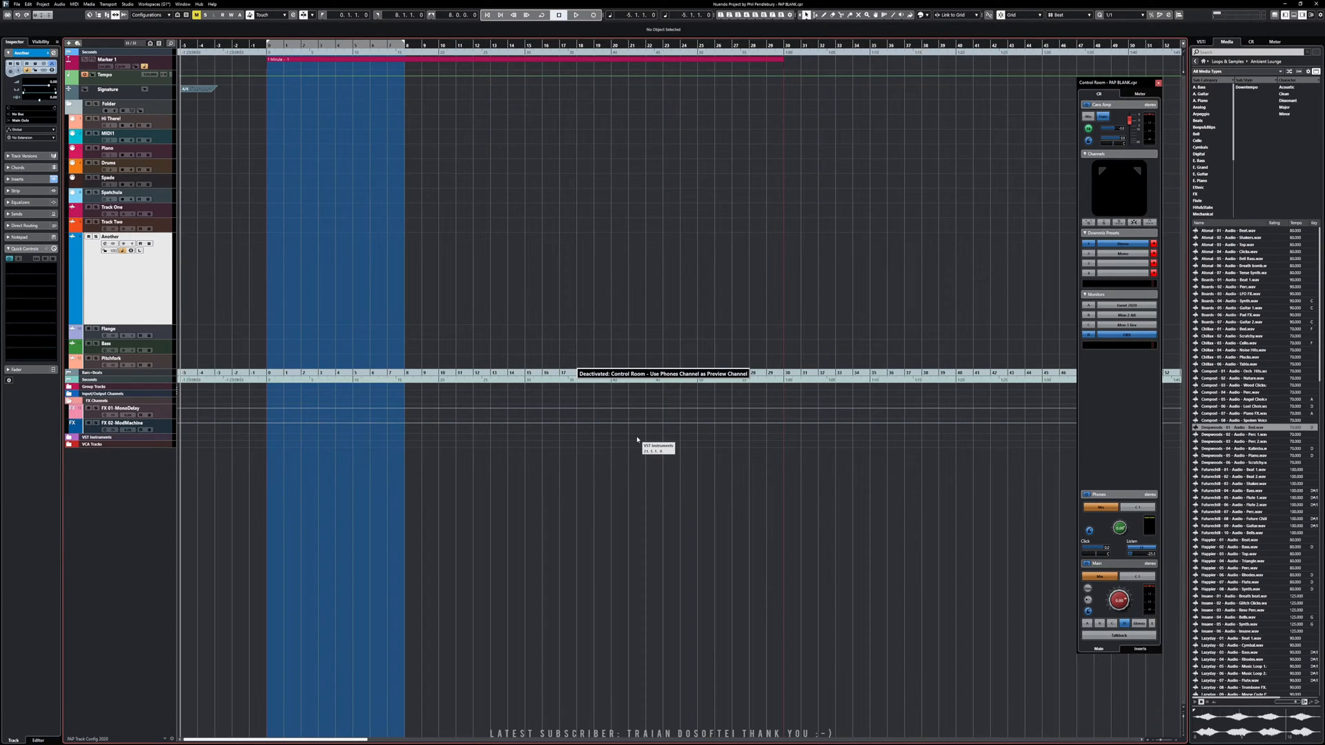
{"action": "key", "text": "alt+p"}
{"action": "key", "text": "alt+p"}
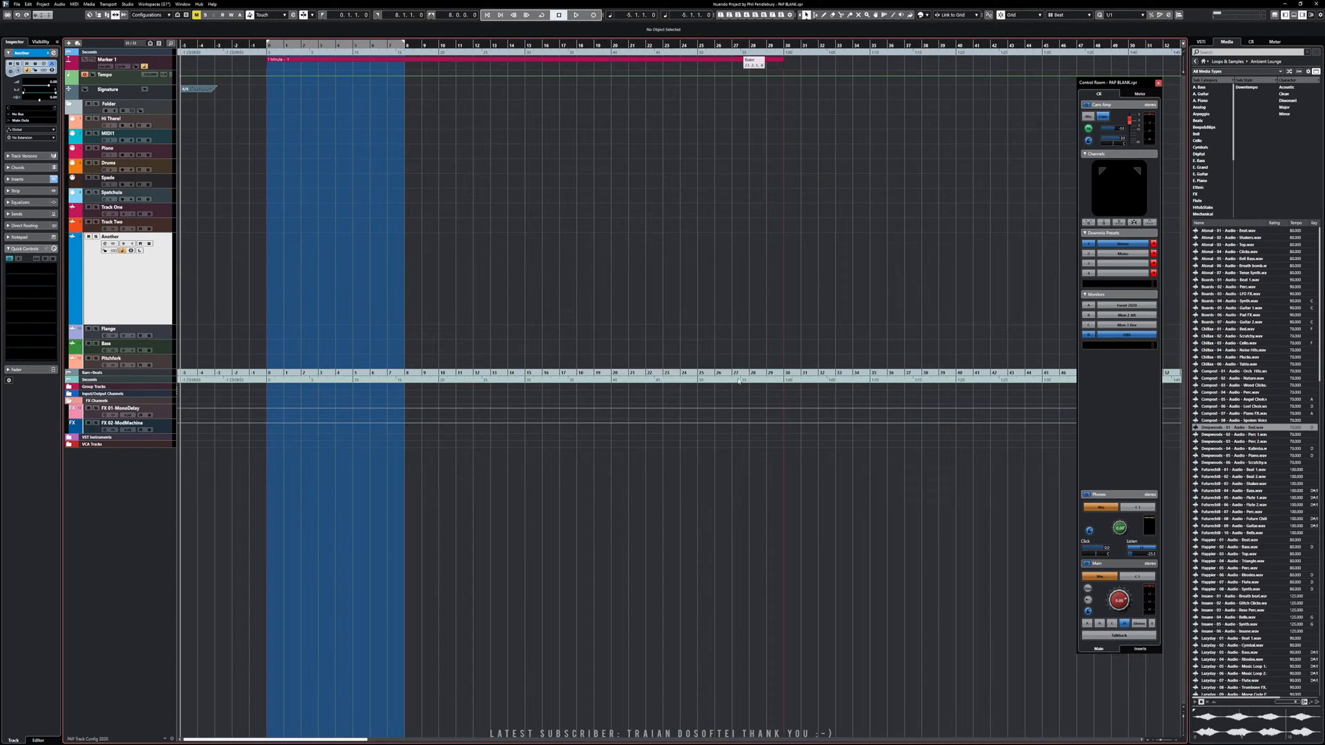
- Audition the Futurechill Perc and Beat 1 loops through the main output and enable Align Beats to Project for the preview
{"action": "left_click", "coordinate": [1216, 514]}
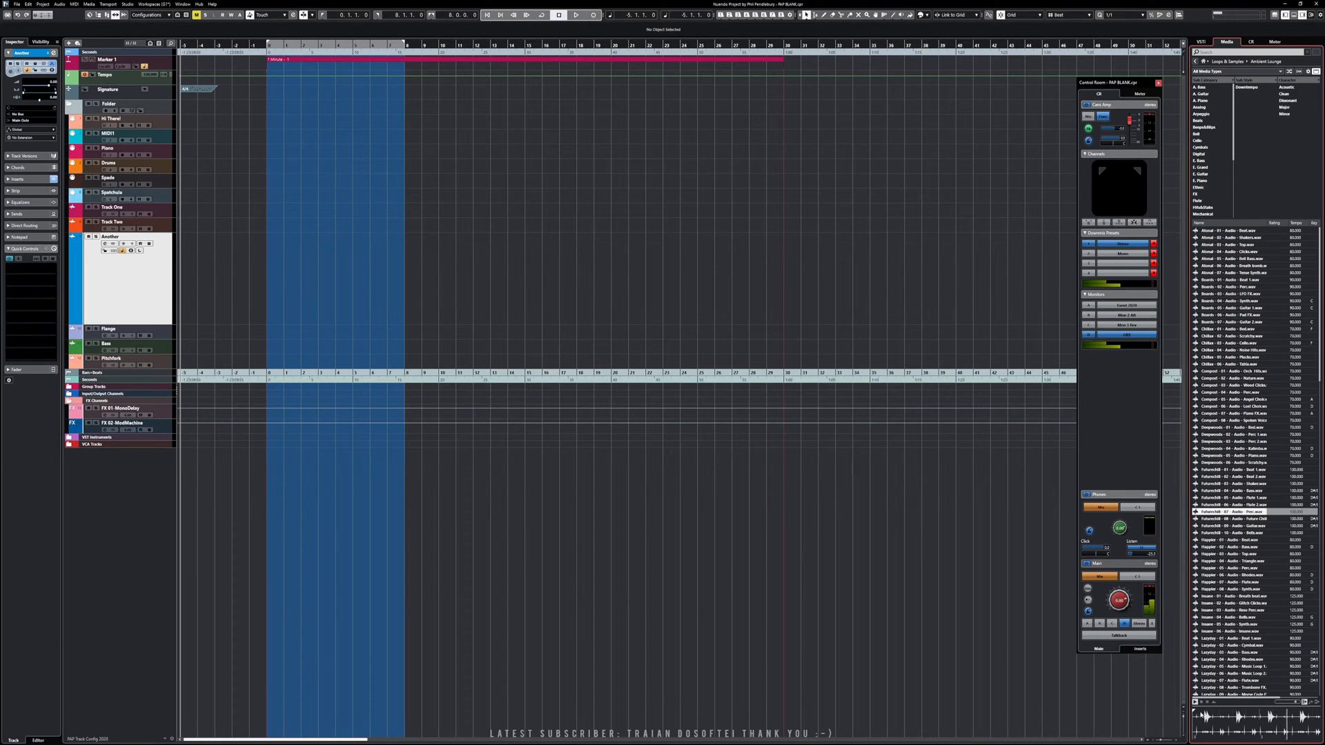
{"action": "left_click", "coordinate": [1202, 702]}
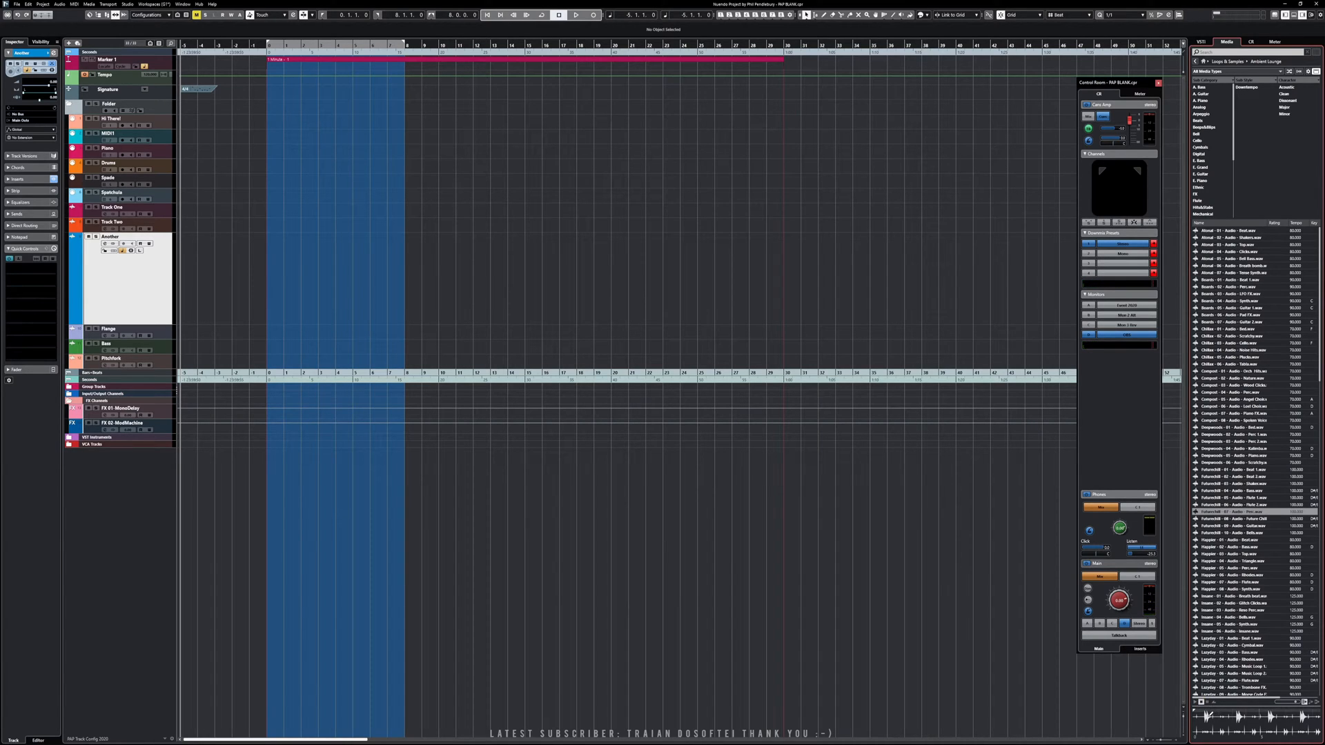
{"action": "left_click", "coordinate": [1305, 702]}
{"action": "left_click", "coordinate": [1217, 470]}
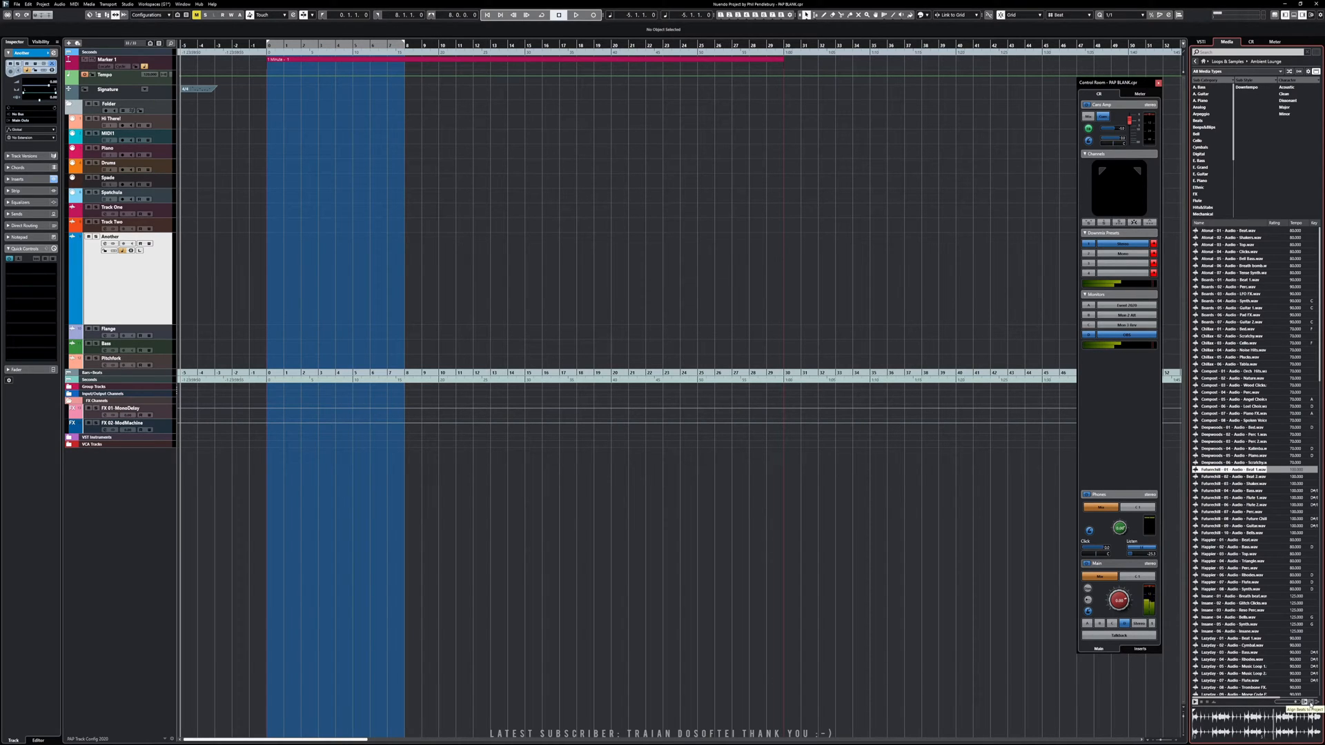
{"action": "left_click", "coordinate": [1311, 704]}
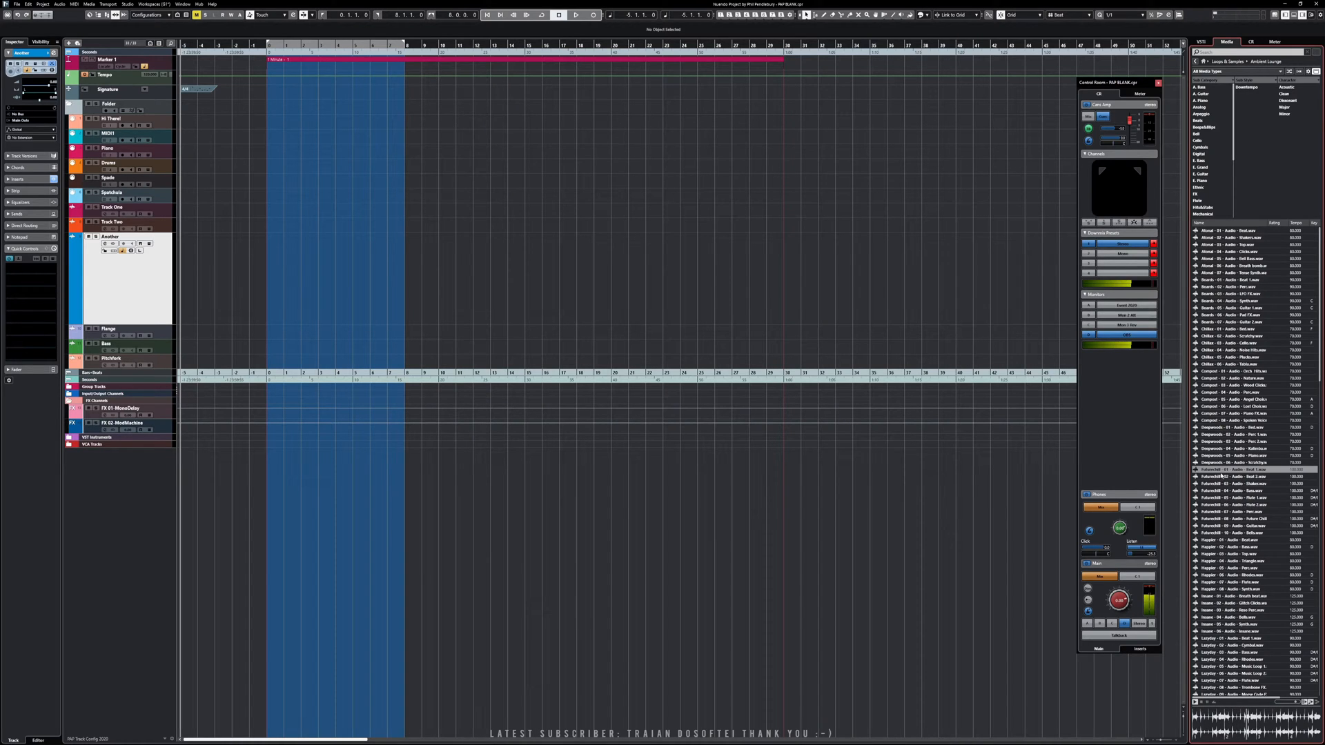
- Add the Futurechill Beat 1 loop to the project on a new track at bar 18 and play it back
{"action": "left_click_drag", "start_coordinate": [1202, 470], "coordinate": [575, 456]}
{"action": "left_click", "coordinate": [617, 481]}
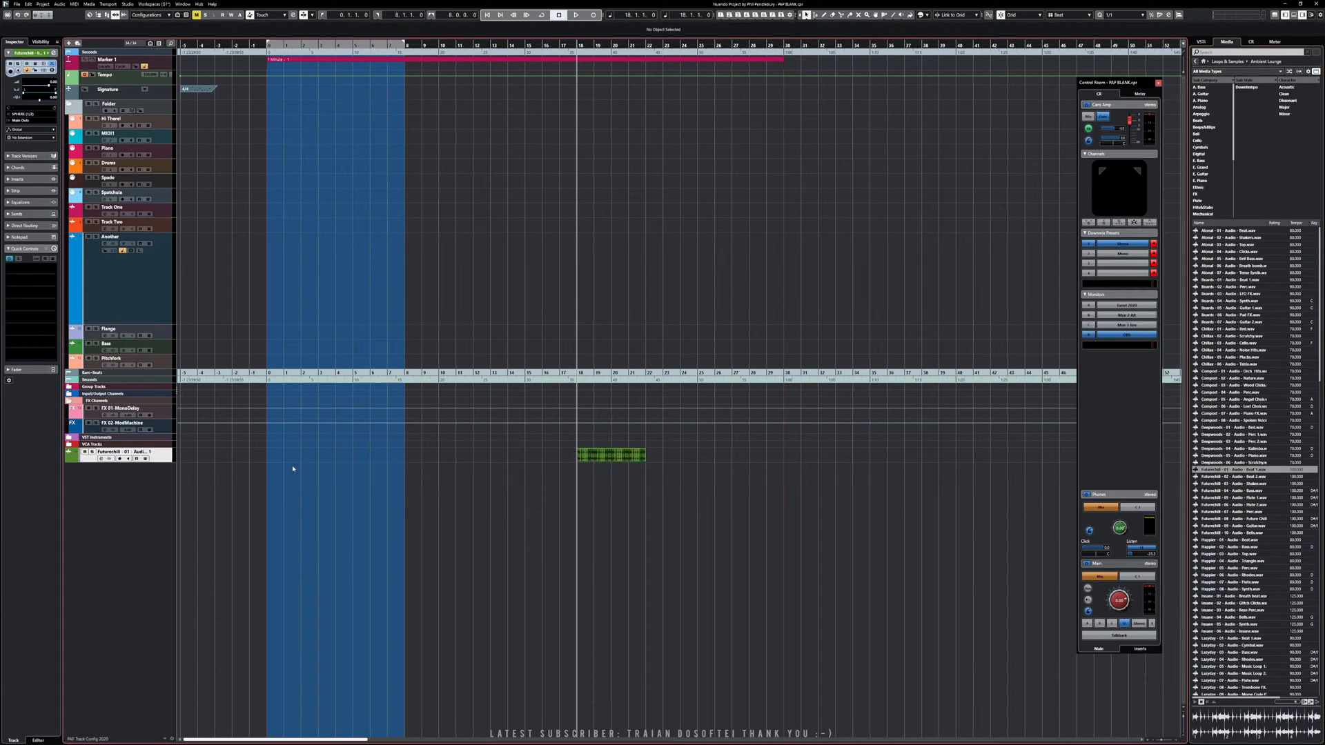
{"action": "key", "text": "space"}
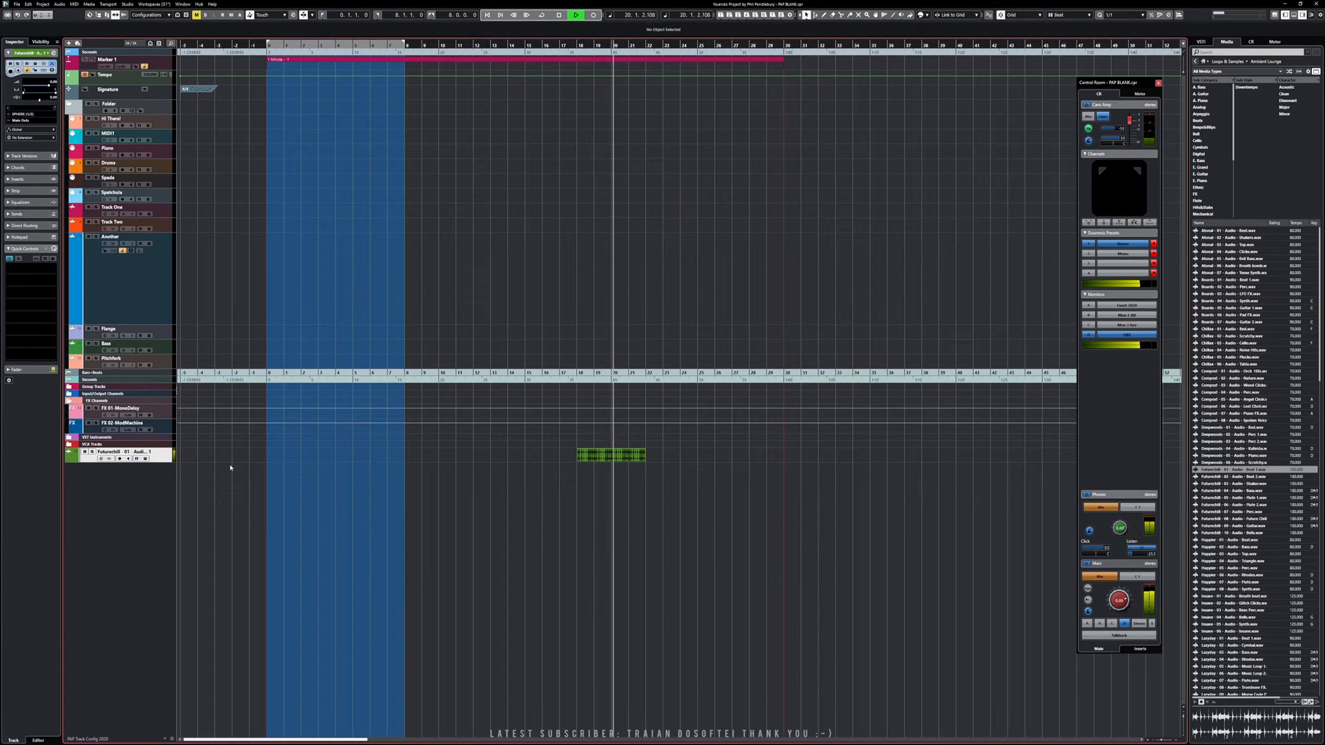
{"action": "left_click", "coordinate": [612, 457]}
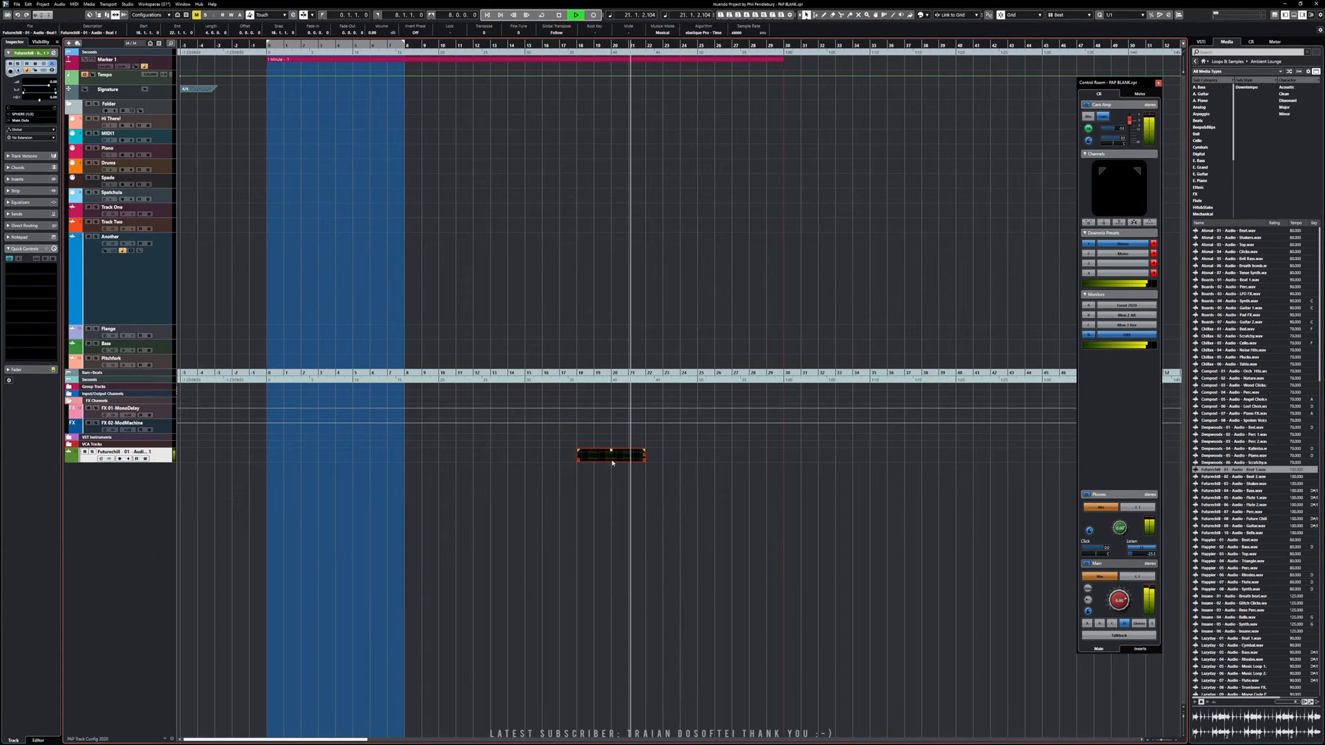
{"action": "key", "text": "space"}
- Set the locators around the Beat 1 event, enlarge its track and play the range
{"action": "key", "text": "p"}
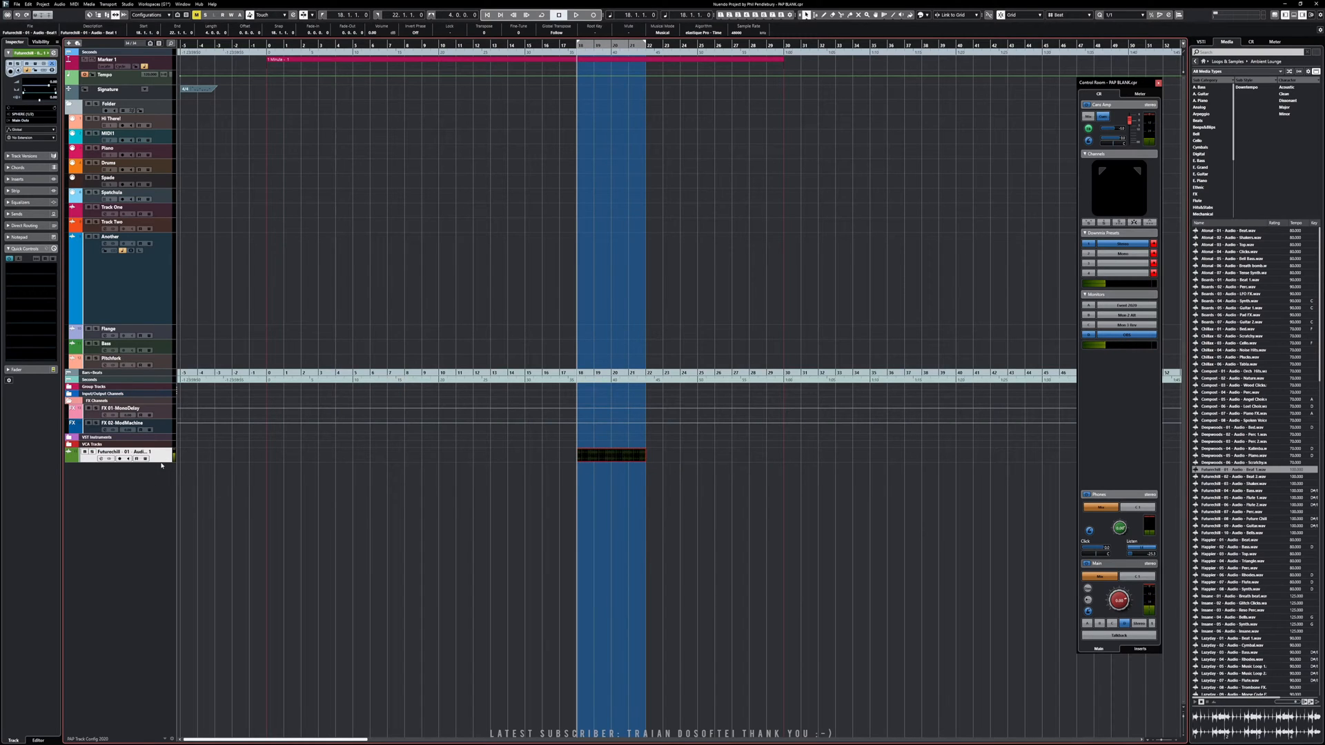
{"action": "left_click_drag", "start_coordinate": [161, 464], "coordinate": [168, 525]}
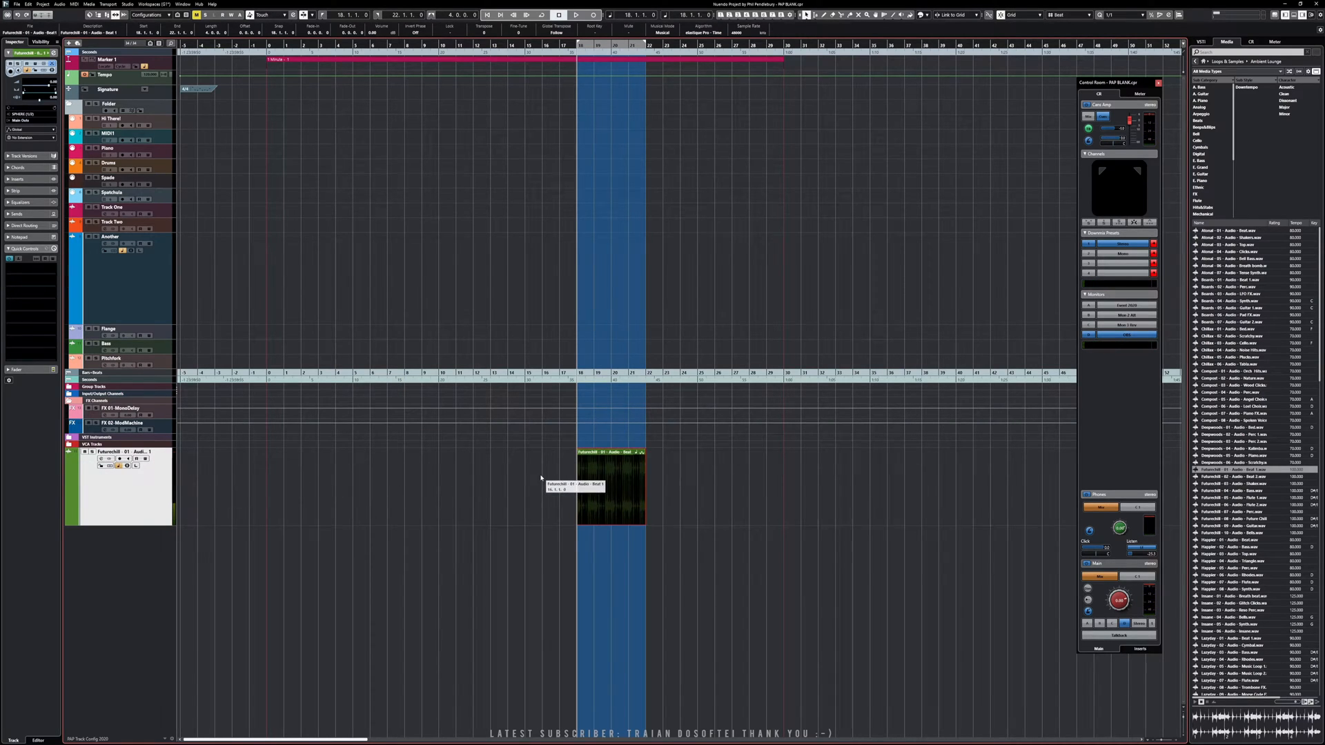
{"action": "key", "text": "alt+s"}
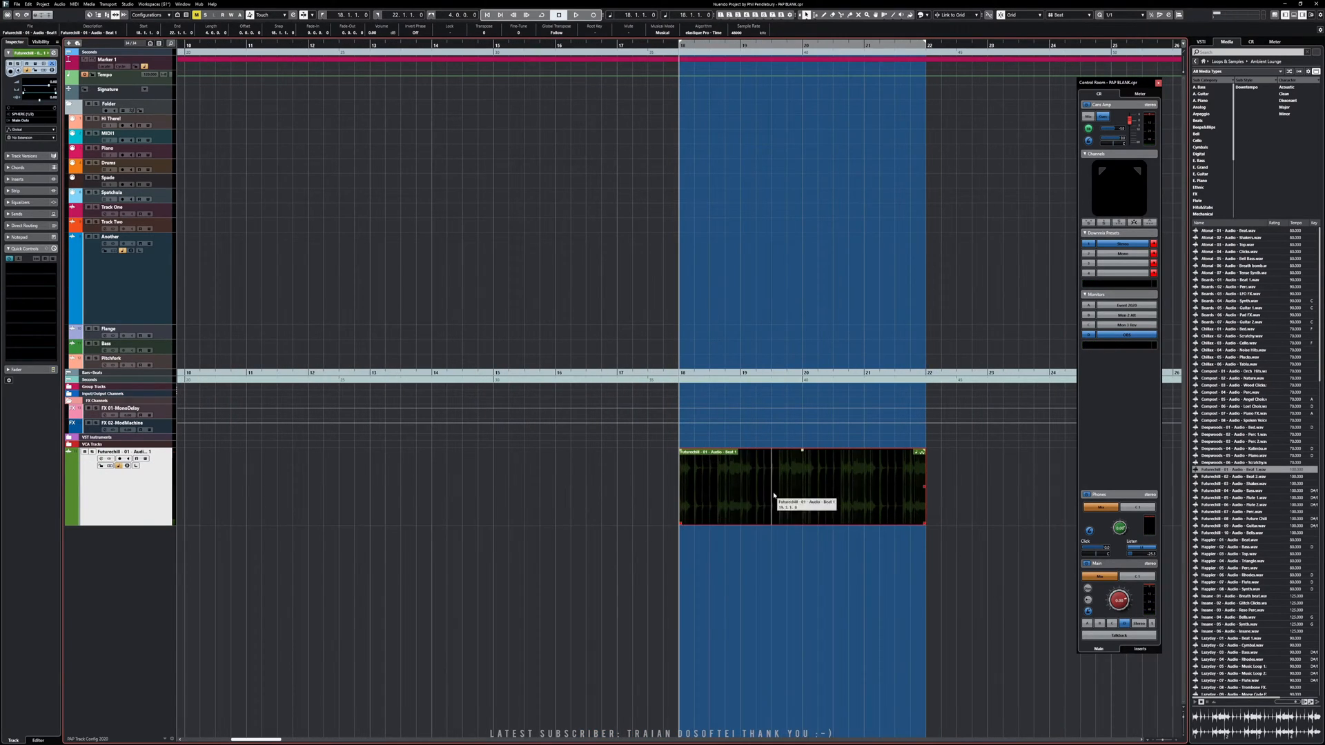
{"action": "mouse_move", "coordinate": [764, 490]}
{"action": "left_mouse_down"}
{"action": "mouse_move", "coordinate": [644, 497]}
{"action": "mouse_move", "coordinate": [776, 496]}
{"action": "left_mouse_up"}
{"action": "left_click", "coordinate": [750, 565]}
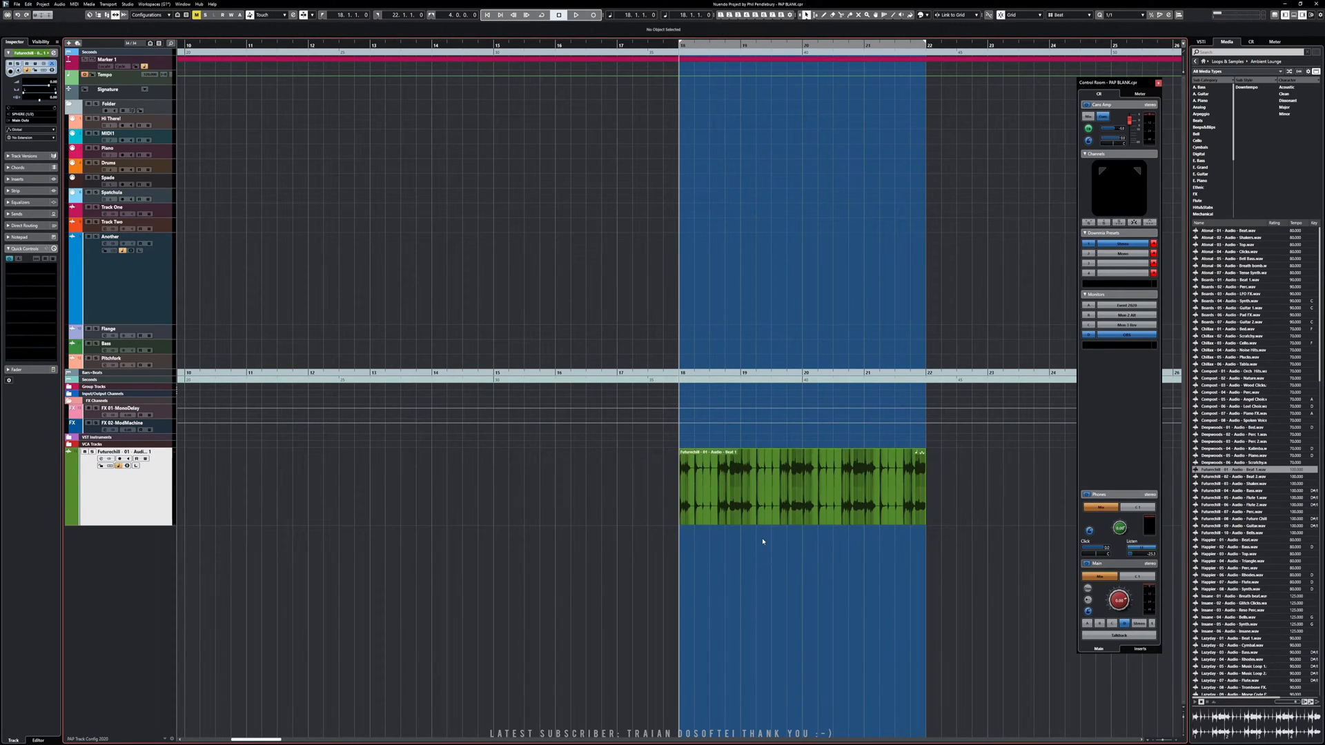
{"action": "key", "text": "space"}
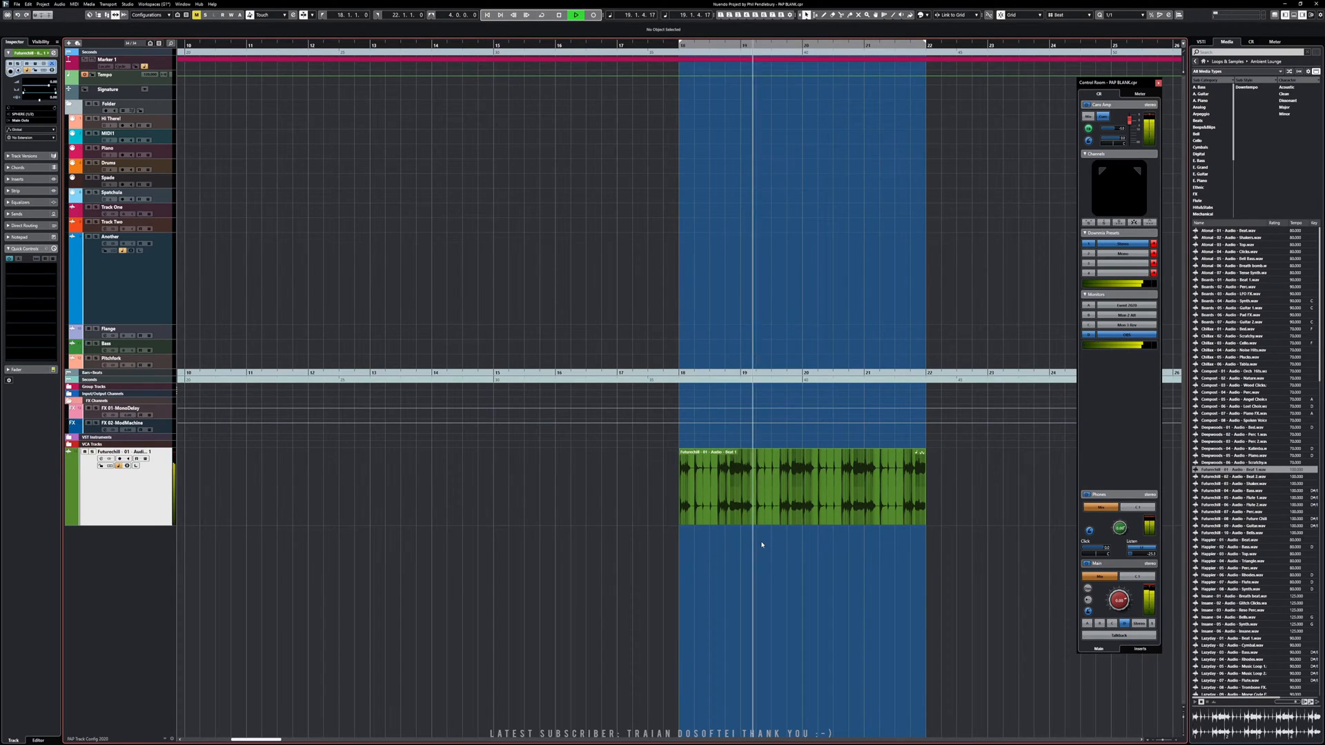
{"action": "key", "text": "space"}
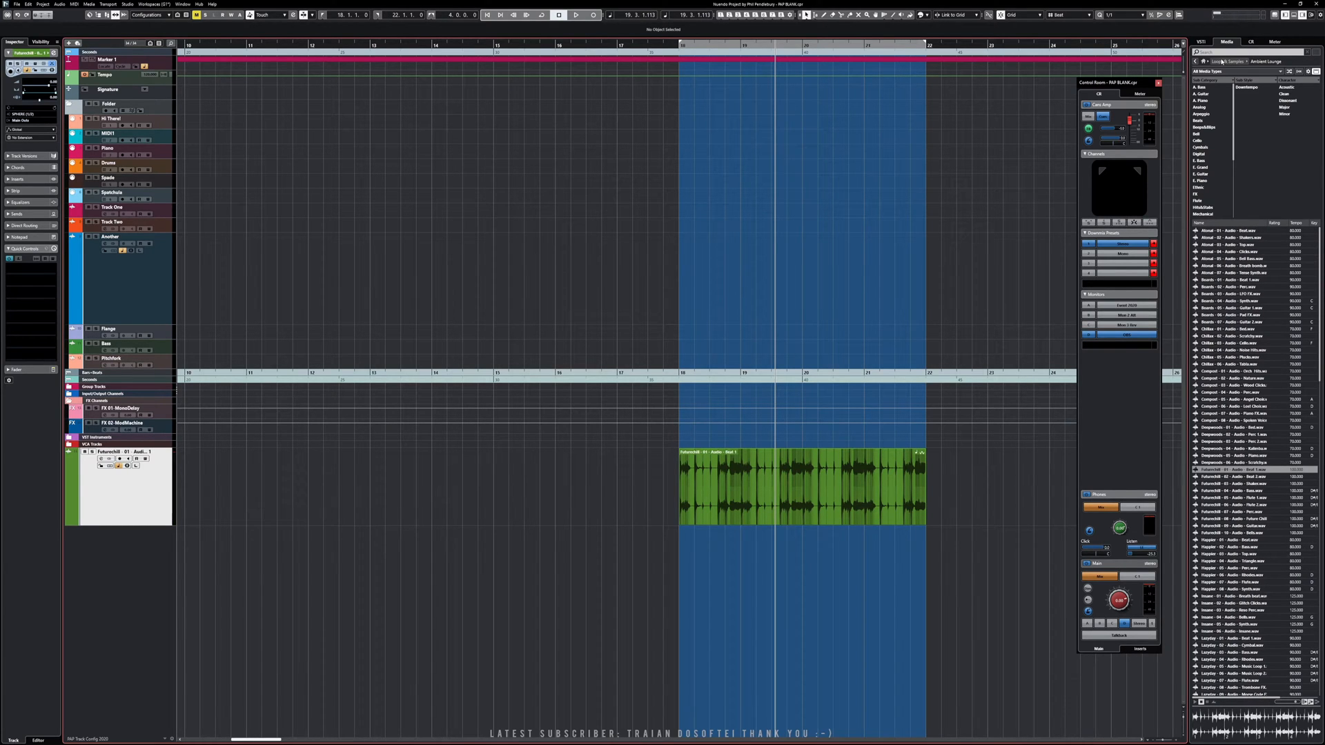
- Open the Hip Hop Vault library under Loops & Samples and audition the first Boombap Drum Break 01 loop
{"action": "left_click", "coordinate": [1224, 62]}
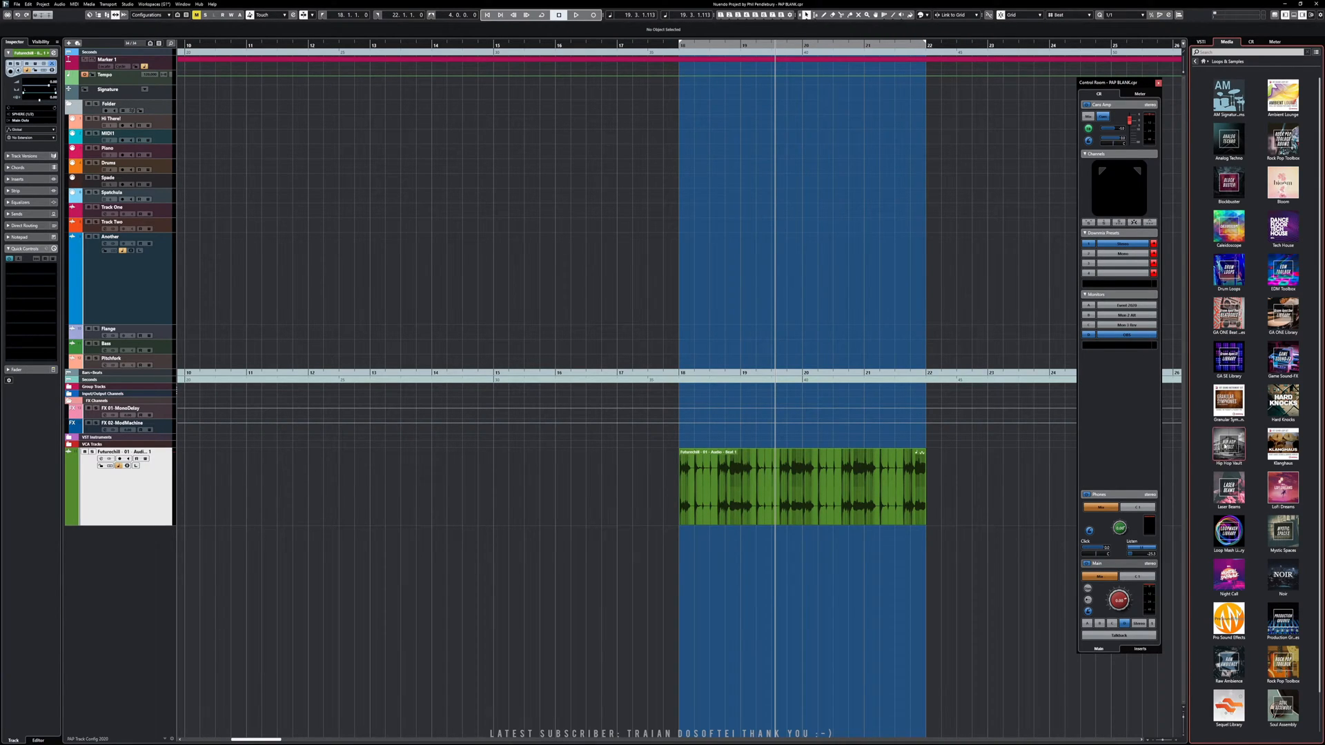
{"action": "left_click", "coordinate": [1225, 446]}
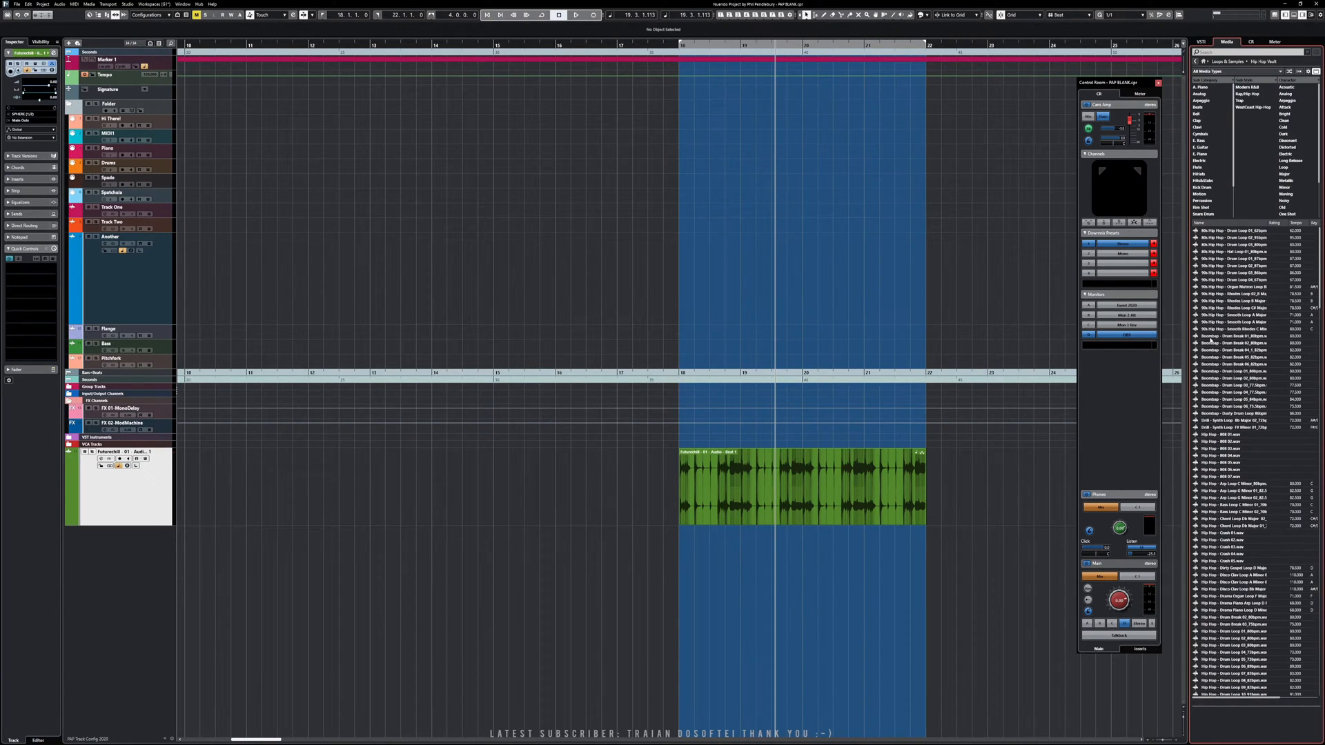
{"action": "left_click", "coordinate": [1210, 337]}
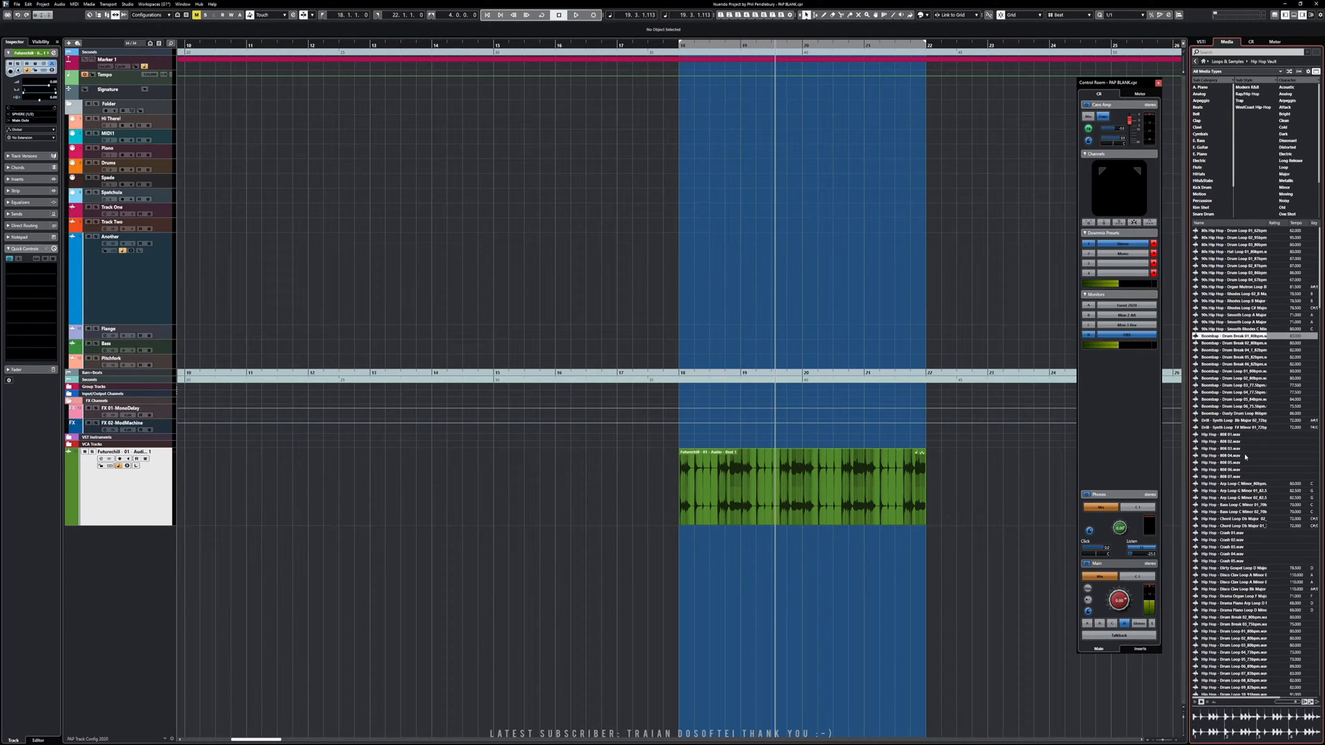
- Add the Boombap Drum Break 01 loop on a new track below Beat 1 at bar 18 and play both loops together
{"action": "left_click_drag", "start_coordinate": [1223, 339], "coordinate": [693, 545]}
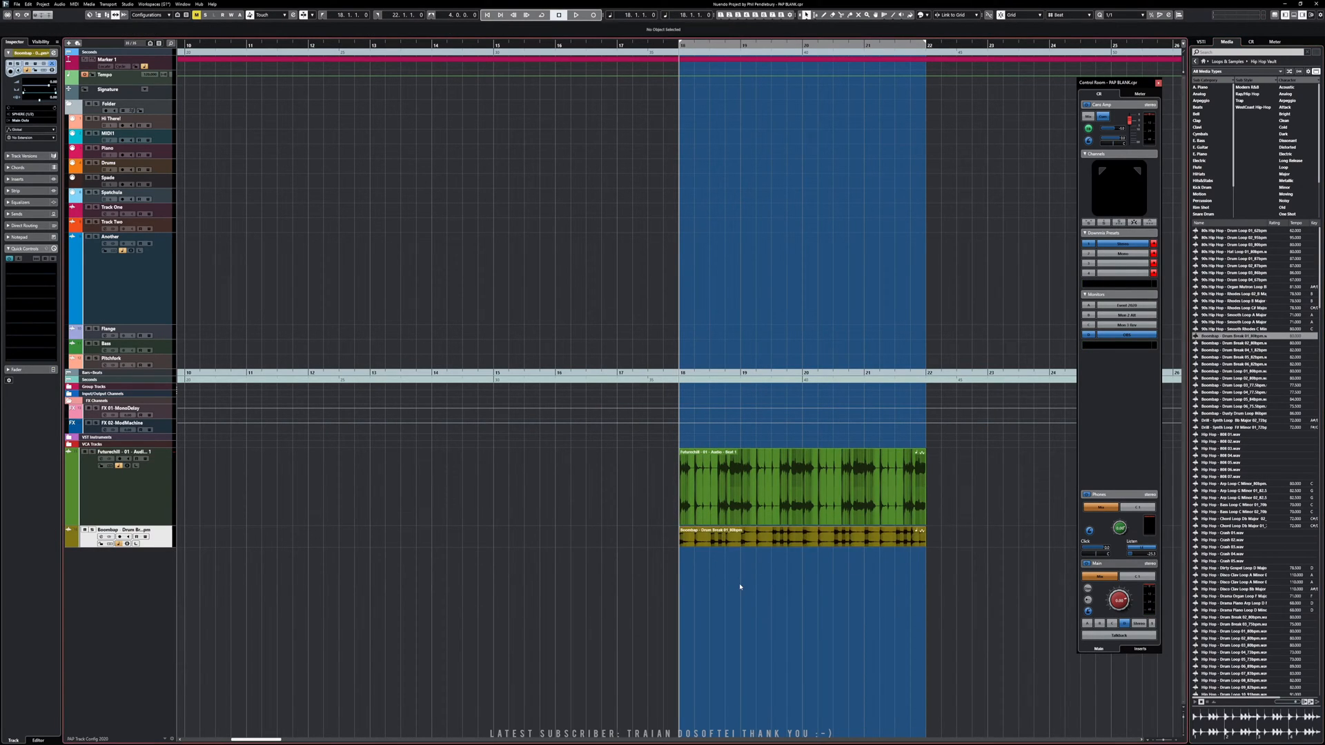
{"action": "key", "text": "space"}
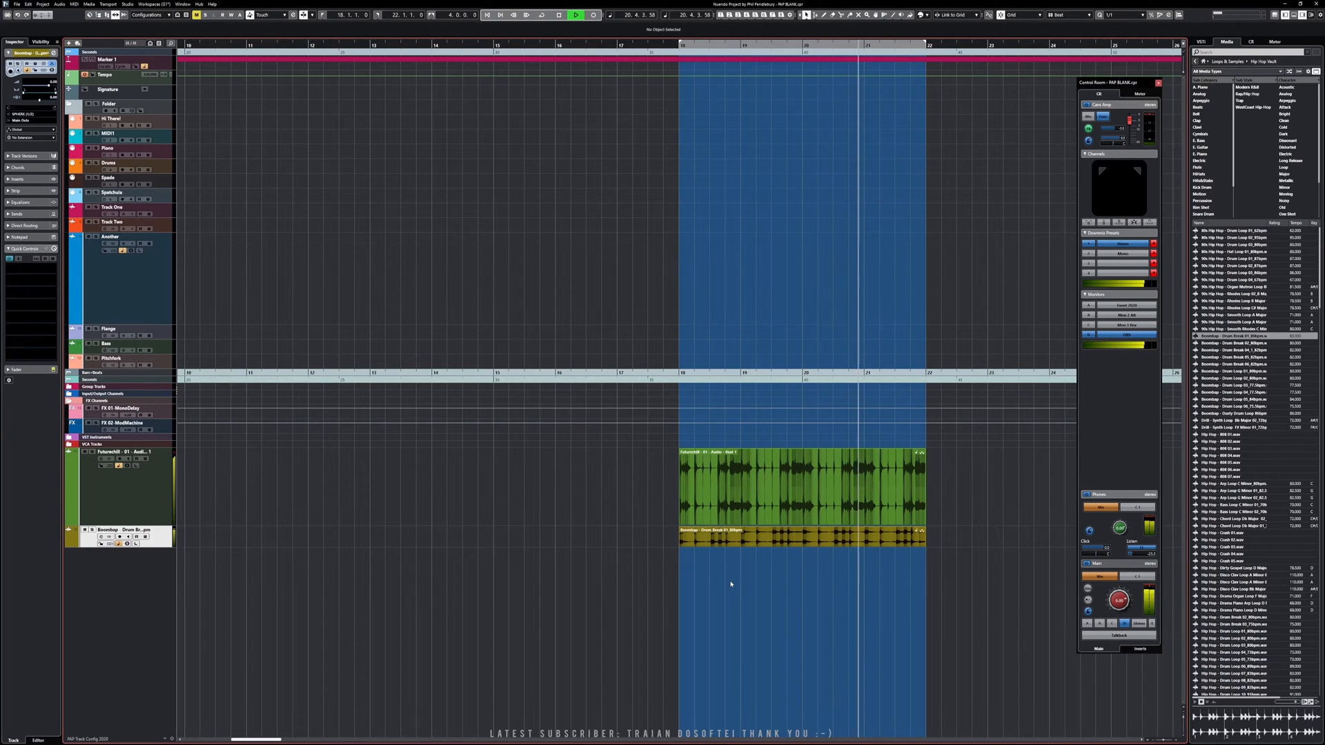
{"action": "key", "text": "space"}
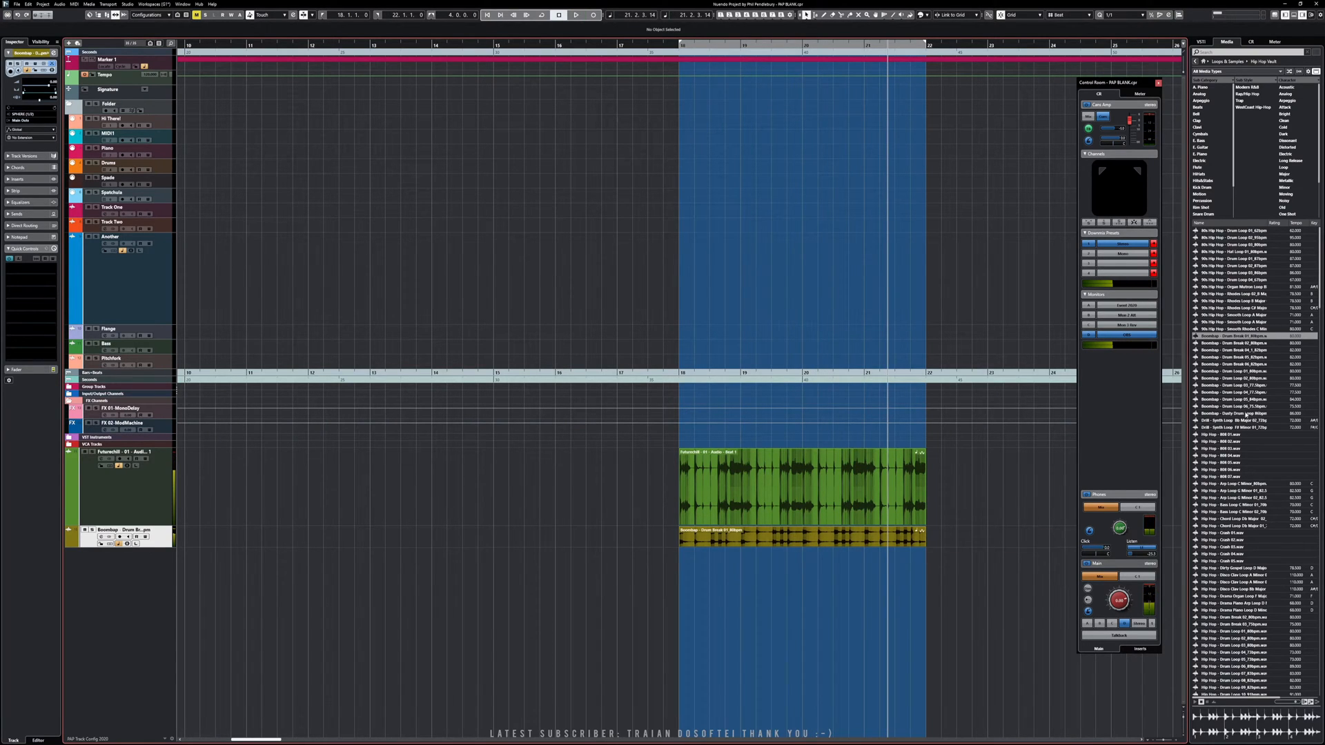
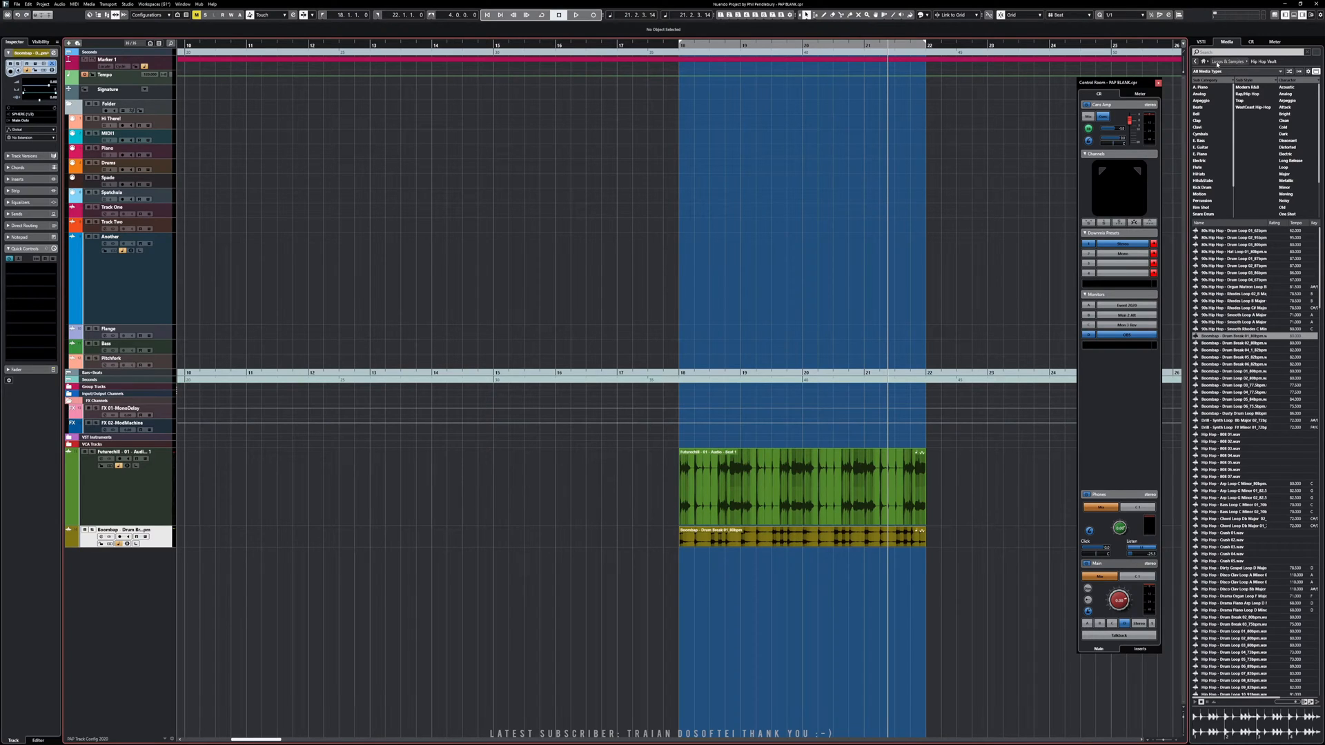
- Return to the Media home page and browse to the audio Track Presets
{"action": "left_click", "coordinate": [1218, 62]}
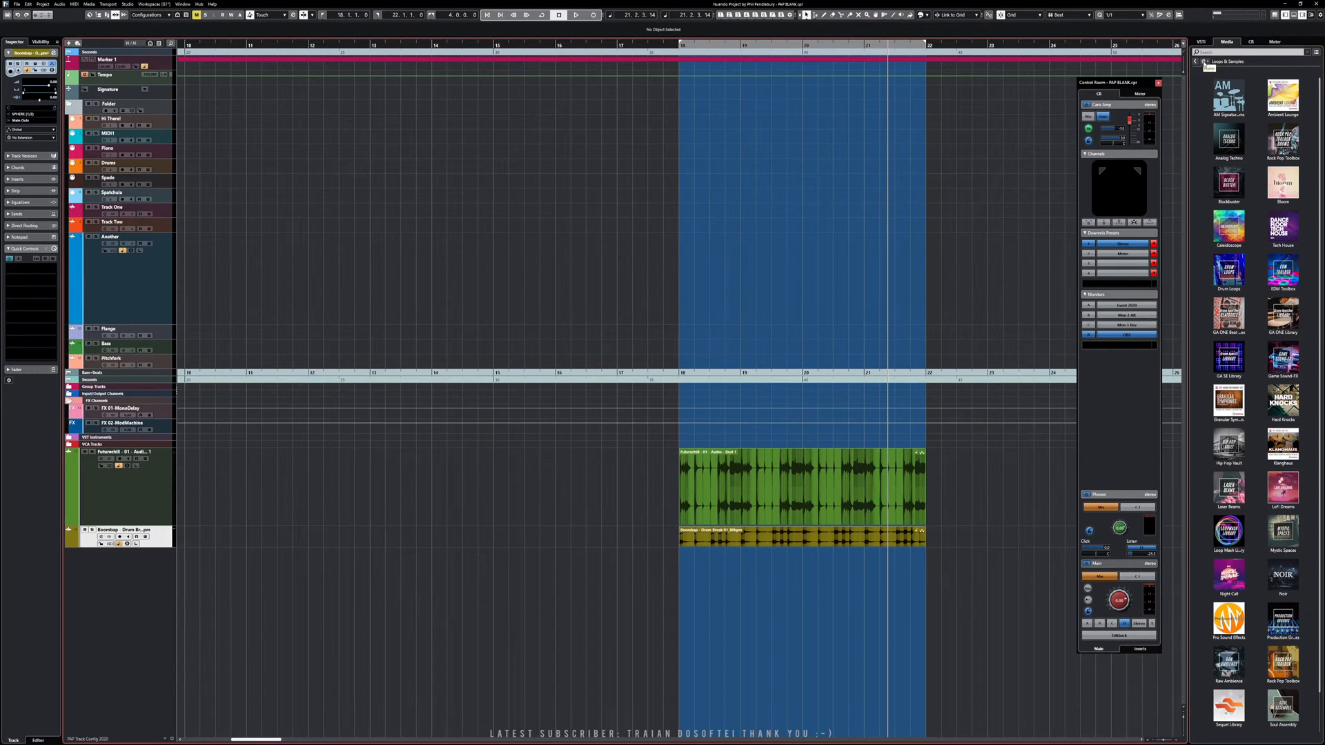
{"action": "left_click", "coordinate": [1204, 62]}
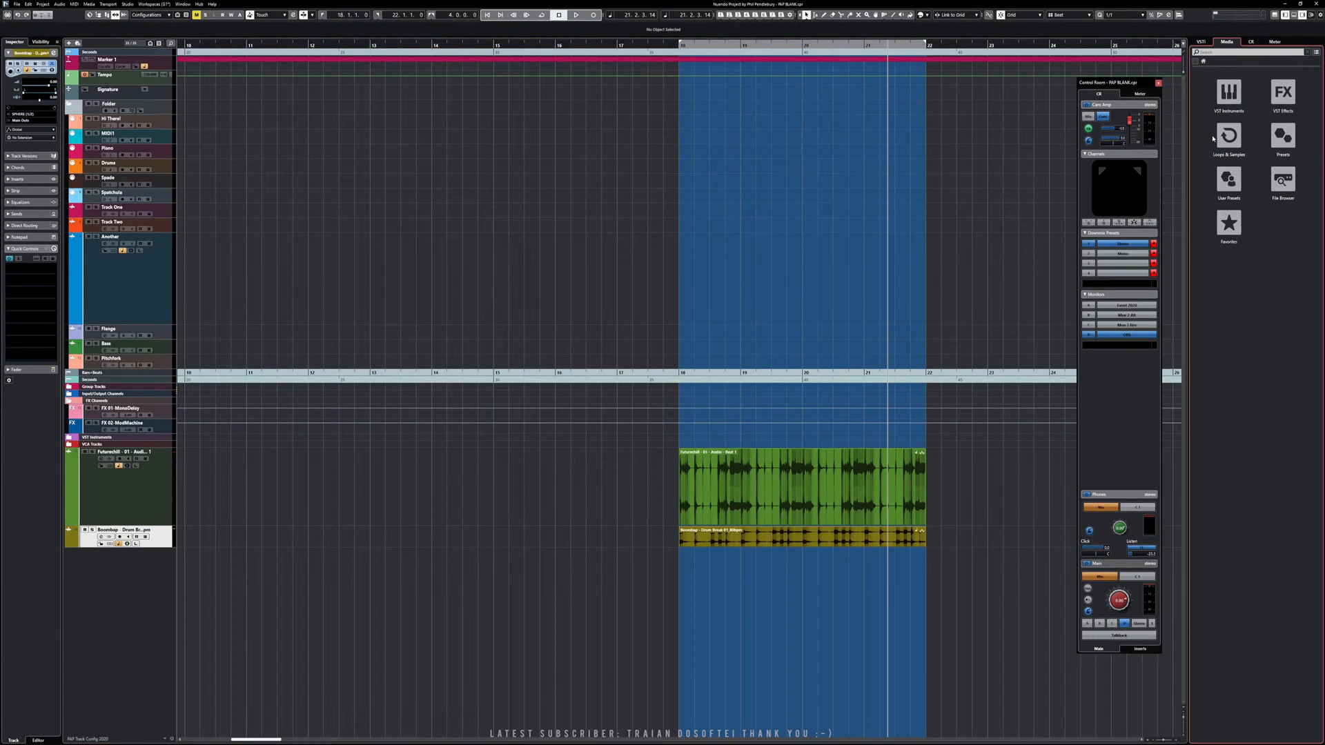
{"action": "left_click", "coordinate": [1284, 138]}
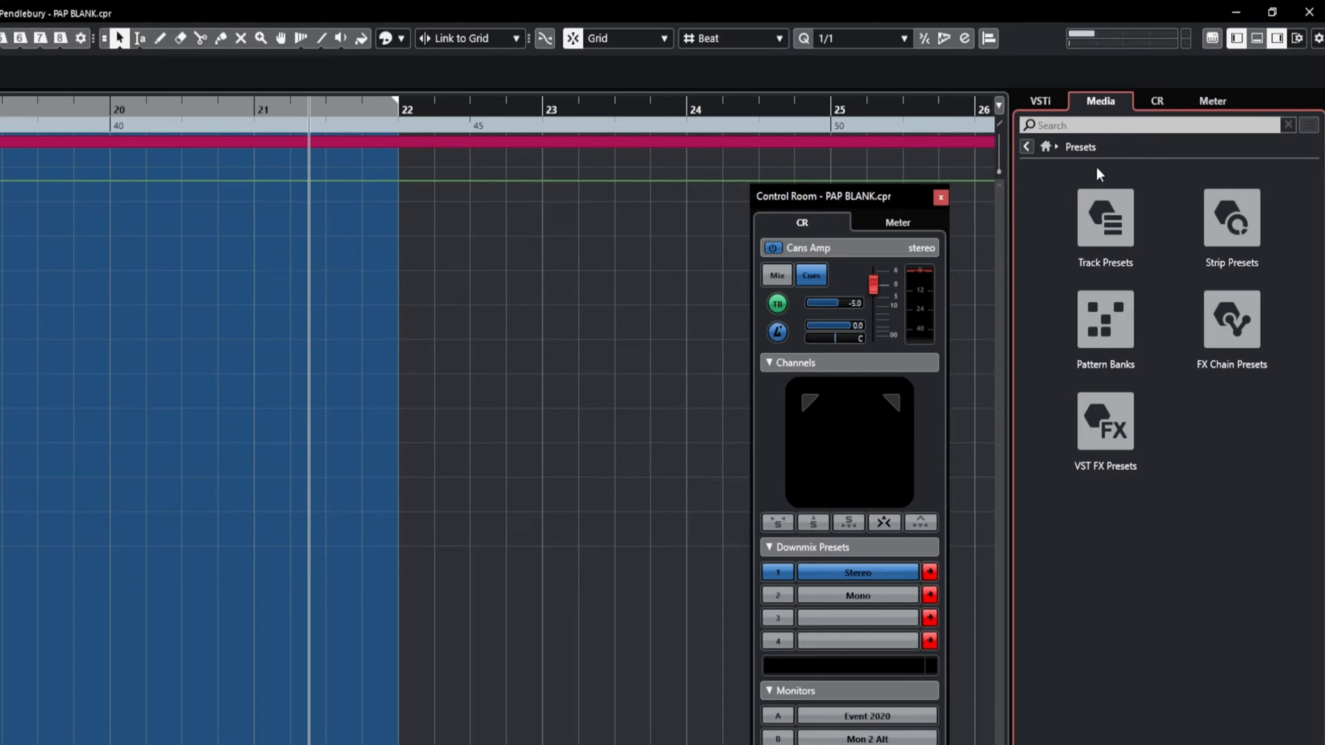
{"action": "left_click", "coordinate": [1103, 234]}
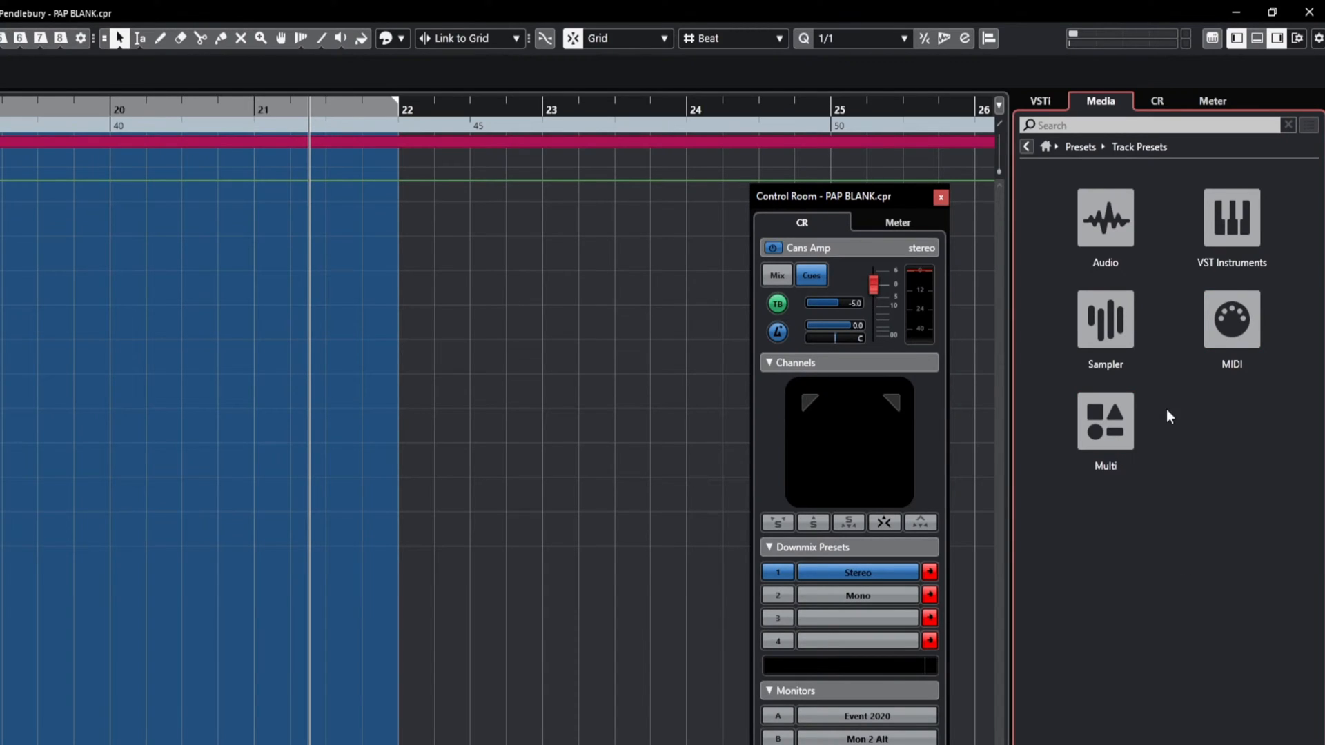
{"action": "left_click", "coordinate": [1114, 220]}
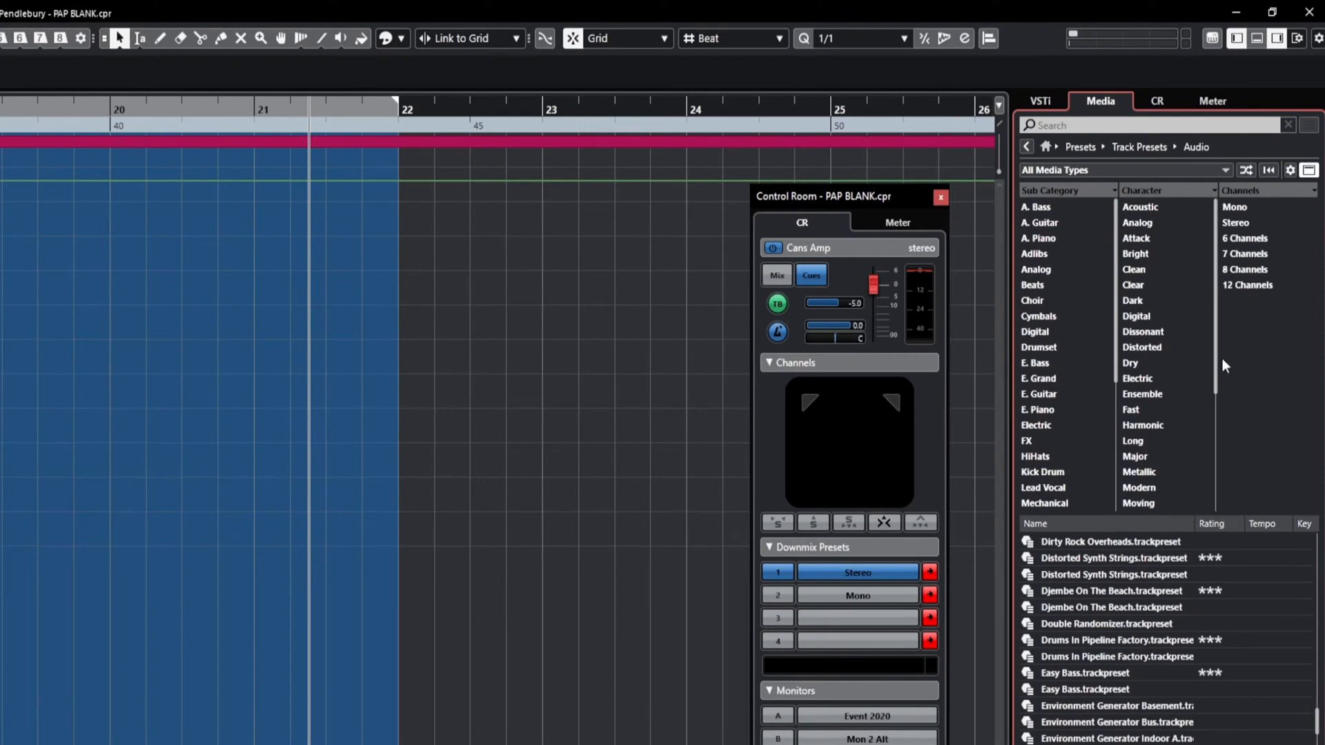
- Filter the audio track presets by Cymbals with the Harmonic and Distorted characters, and reset the filter
{"action": "left_click", "coordinate": [1039, 315]}
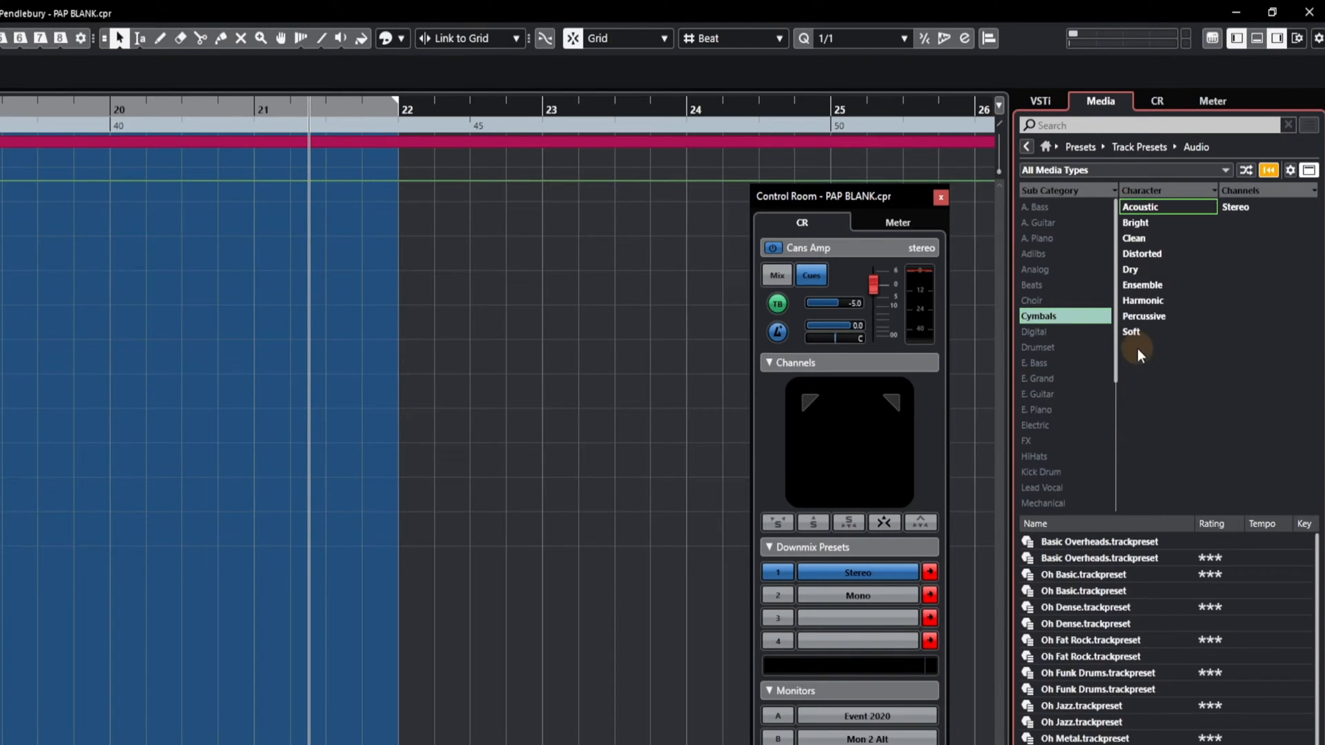
{"action": "left_click", "coordinate": [1136, 306]}
{"action": "left_click", "coordinate": [1133, 252], "text": "ctrl"}
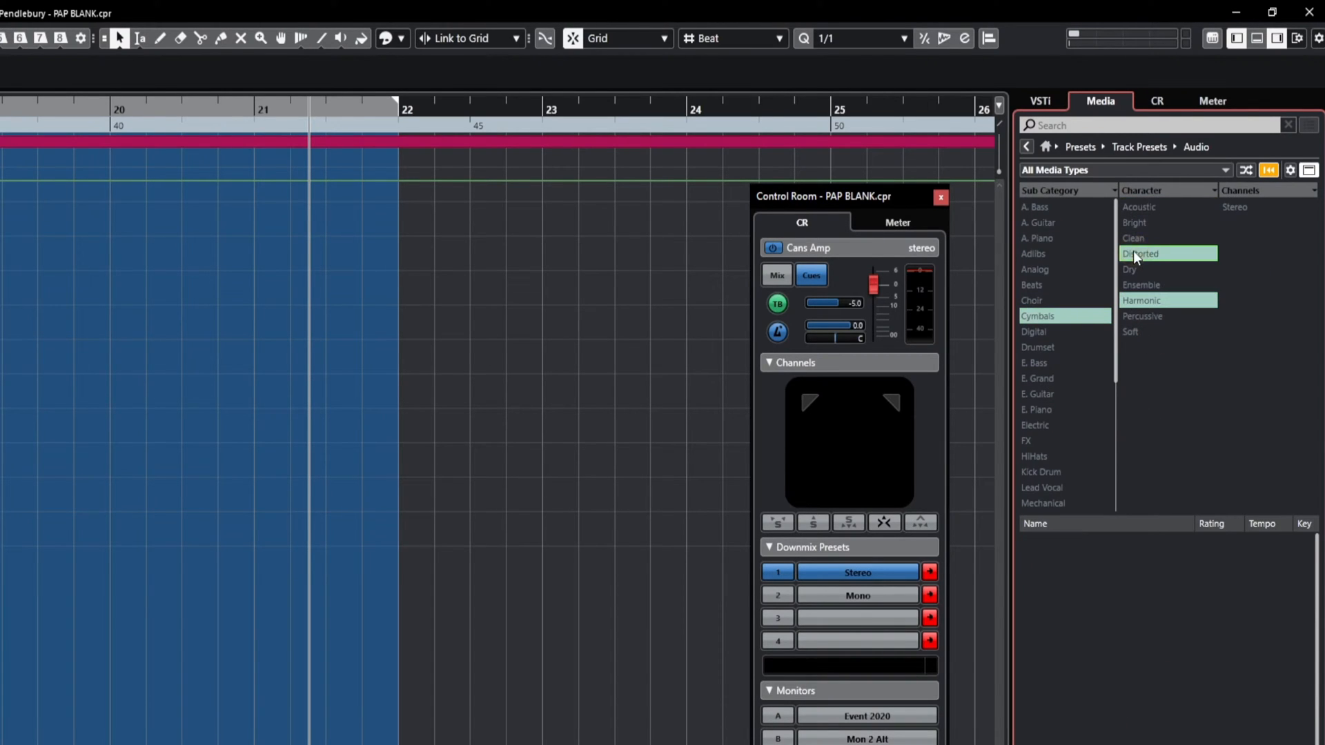
{"action": "left_click", "coordinate": [1263, 171]}
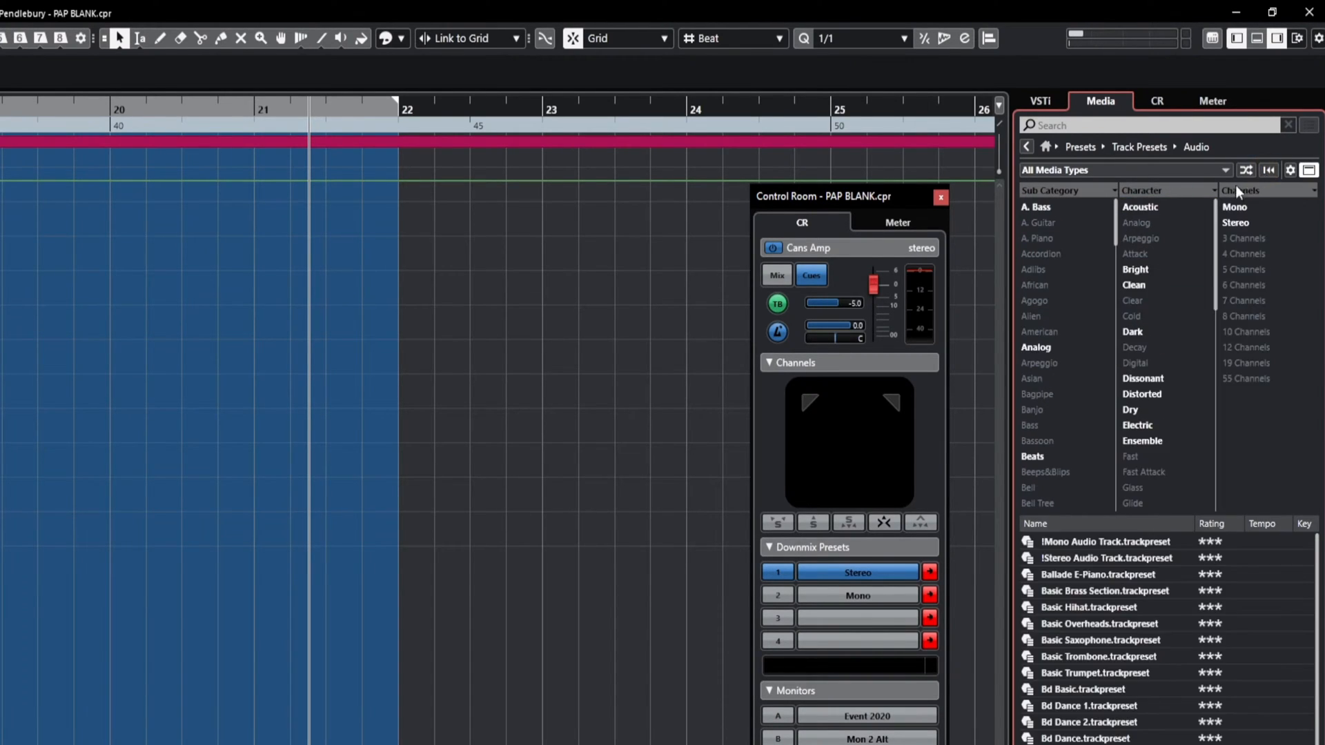
- Look over the media type filter options and the search field for the audio track presets
{"action": "left_click", "coordinate": [1107, 171]}
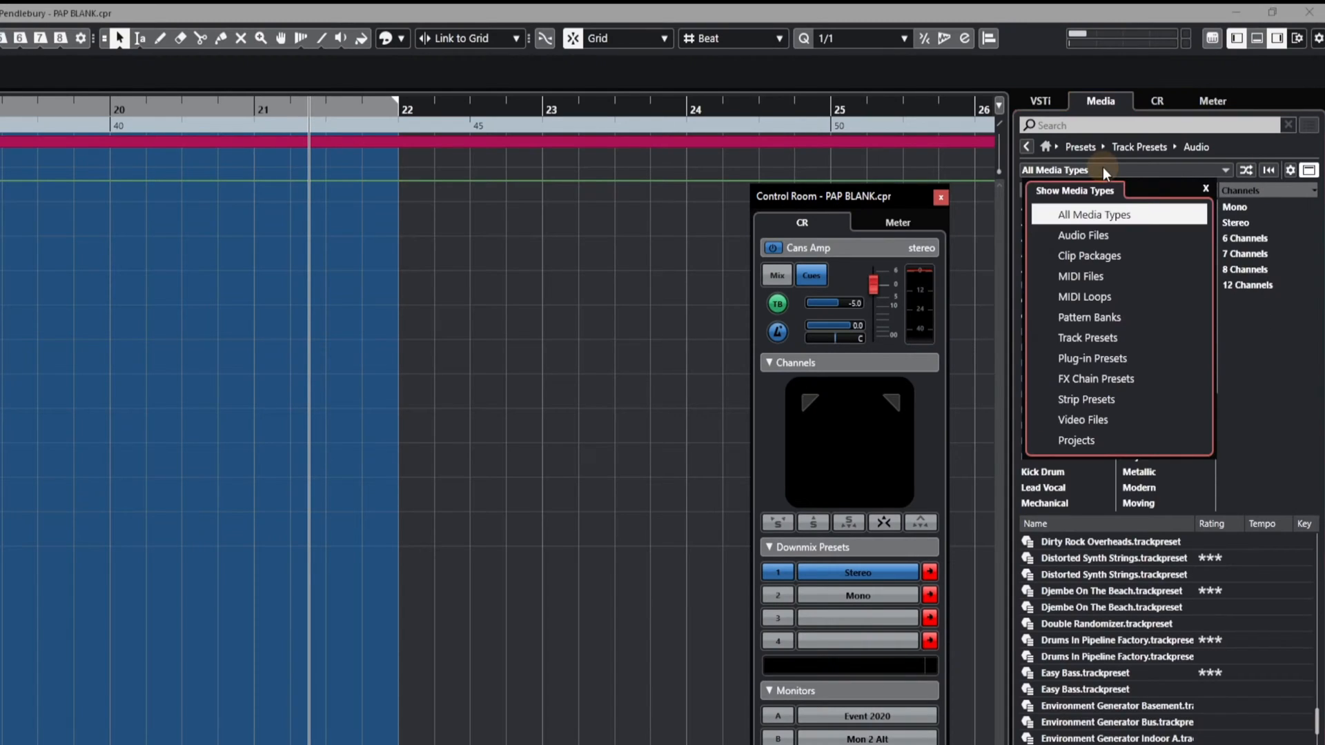
{"action": "left_click", "coordinate": [1270, 308]}
{"action": "left_click", "coordinate": [1087, 124]}
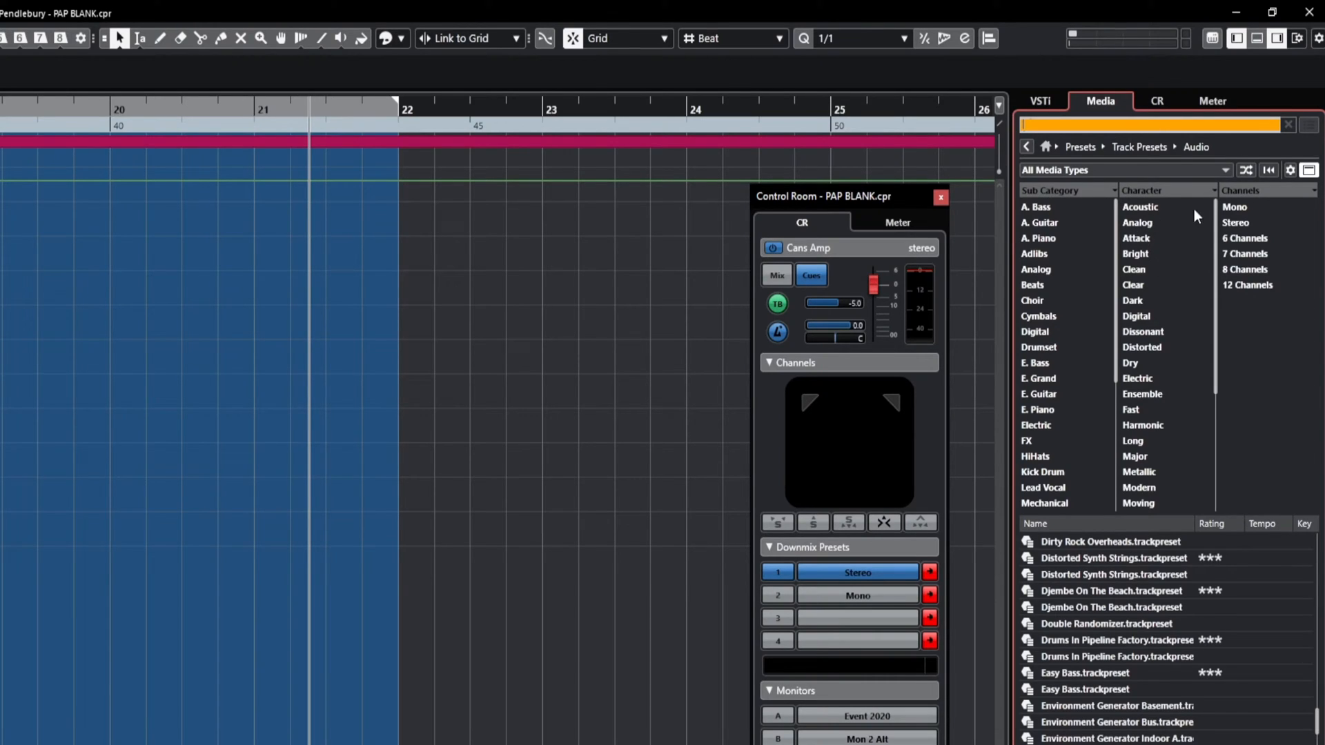
{"action": "left_click", "coordinate": [1289, 124]}
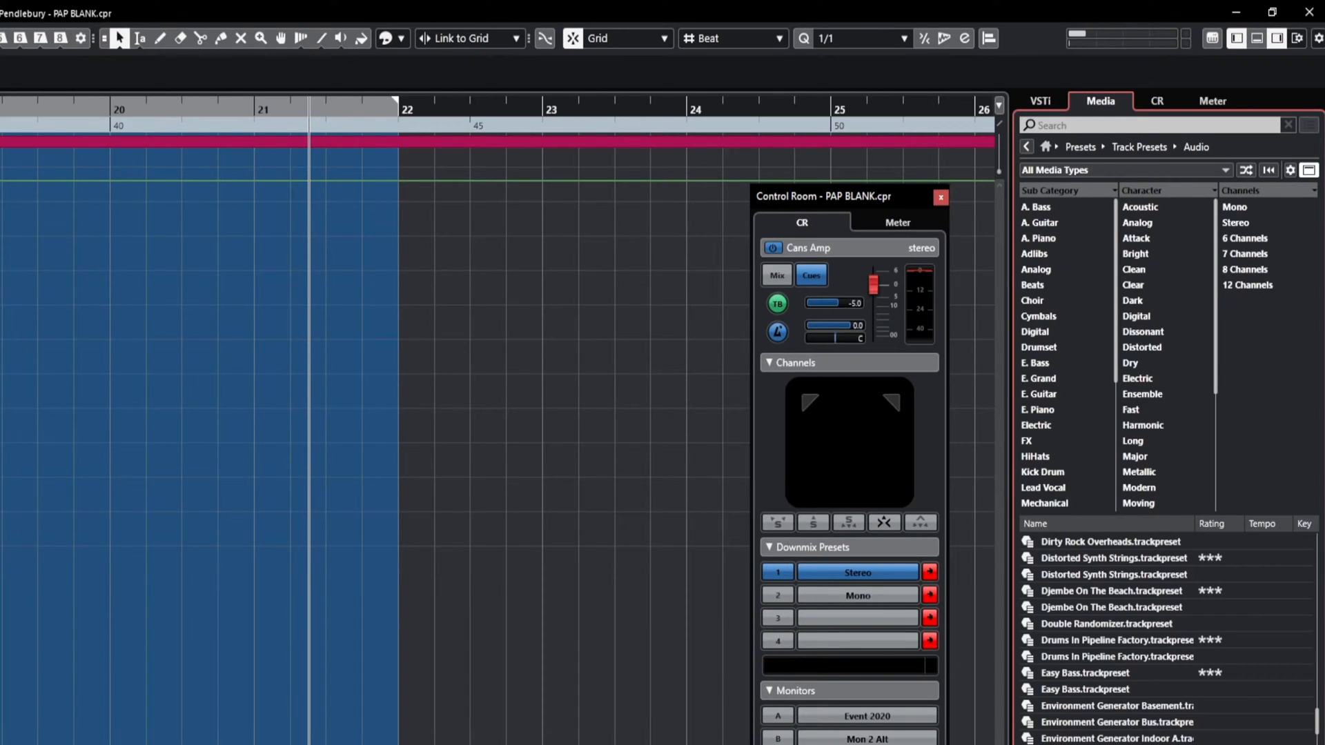
{"action": "left_click", "coordinate": [1088, 643]}
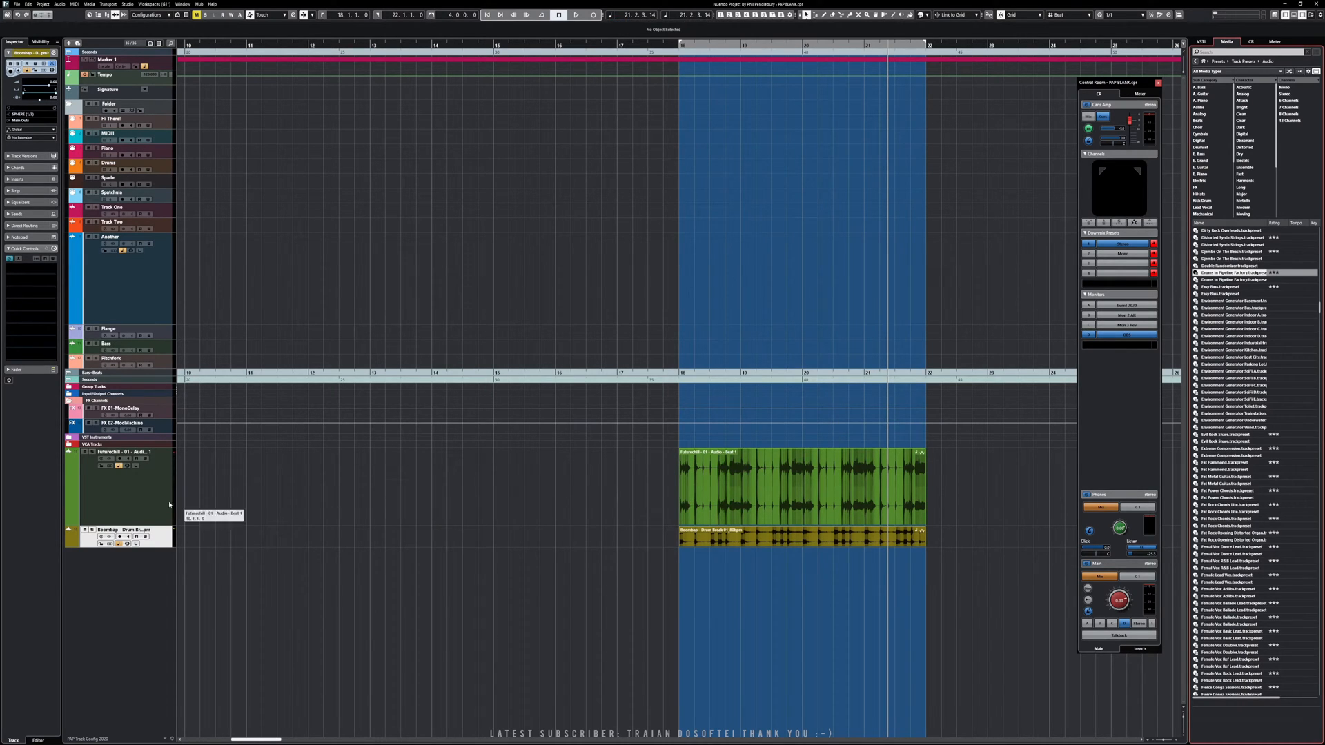
- Remove the Futureshell Beat 1 and Boombap Drum Break loop tracks from the project
{"action": "left_click", "coordinate": [133, 498]}
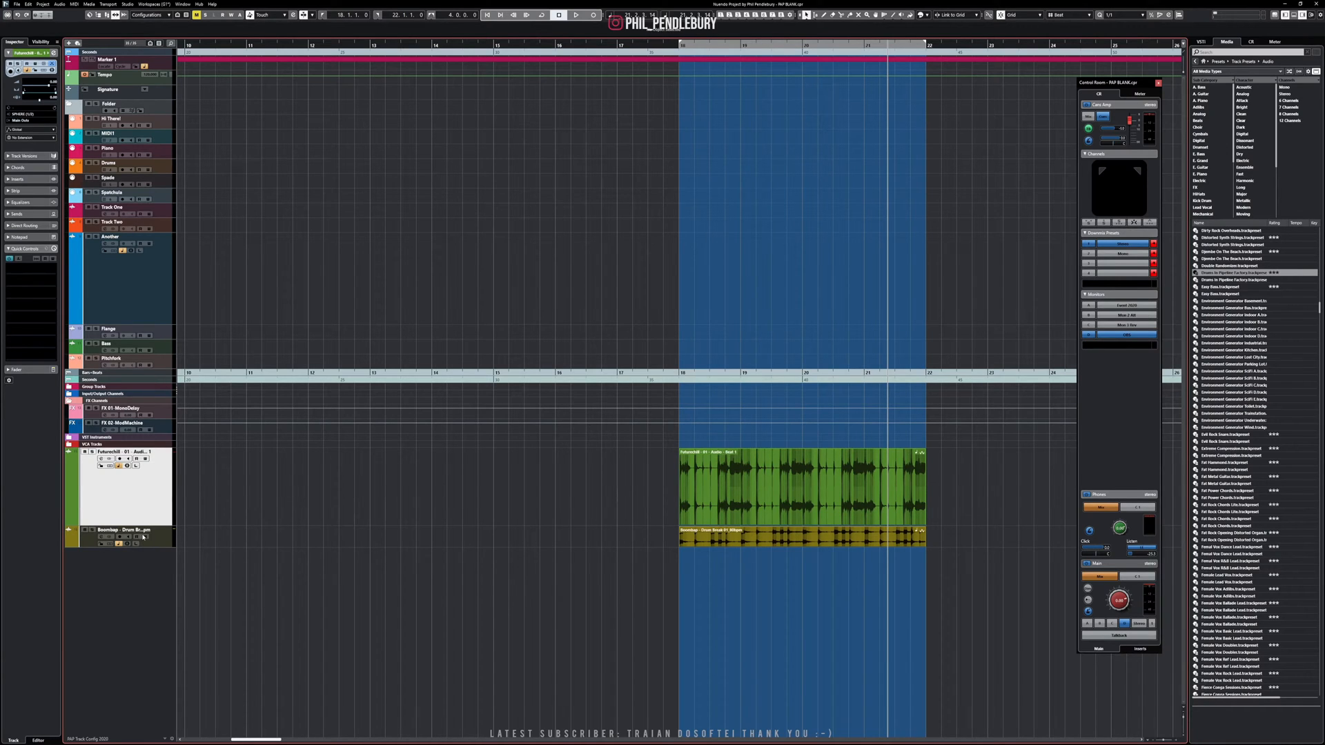
{"action": "left_click", "coordinate": [167, 545], "text": "ctrl"}
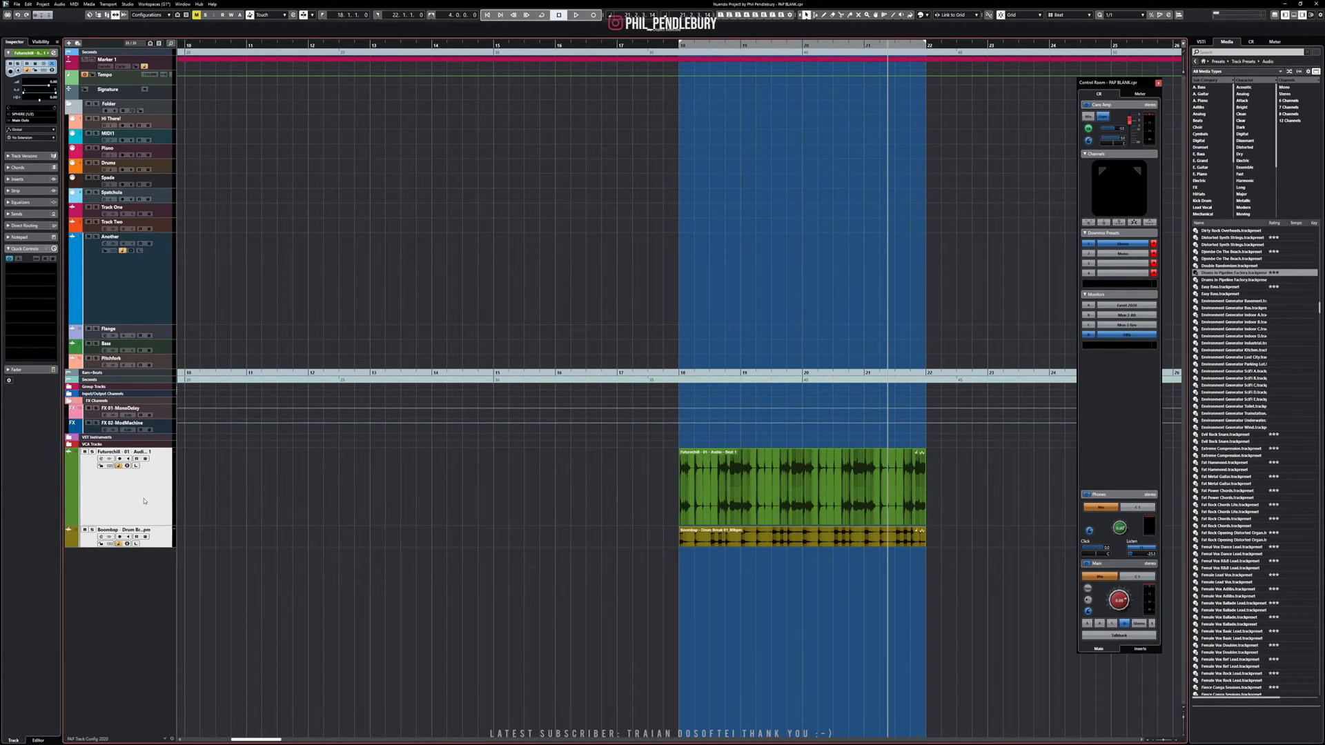
{"action": "right_click", "coordinate": [144, 501]}
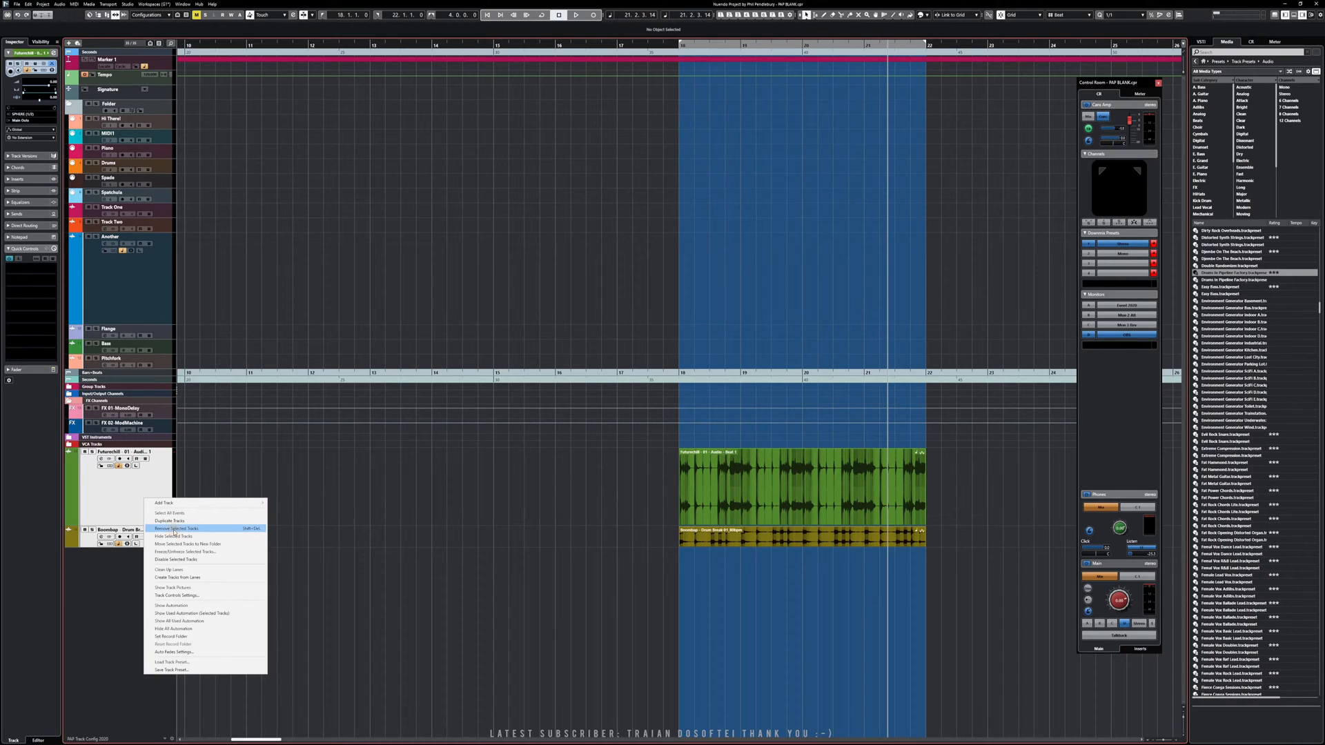
{"action": "left_click", "coordinate": [172, 515]}
{"action": "left_click", "coordinate": [647, 392]}
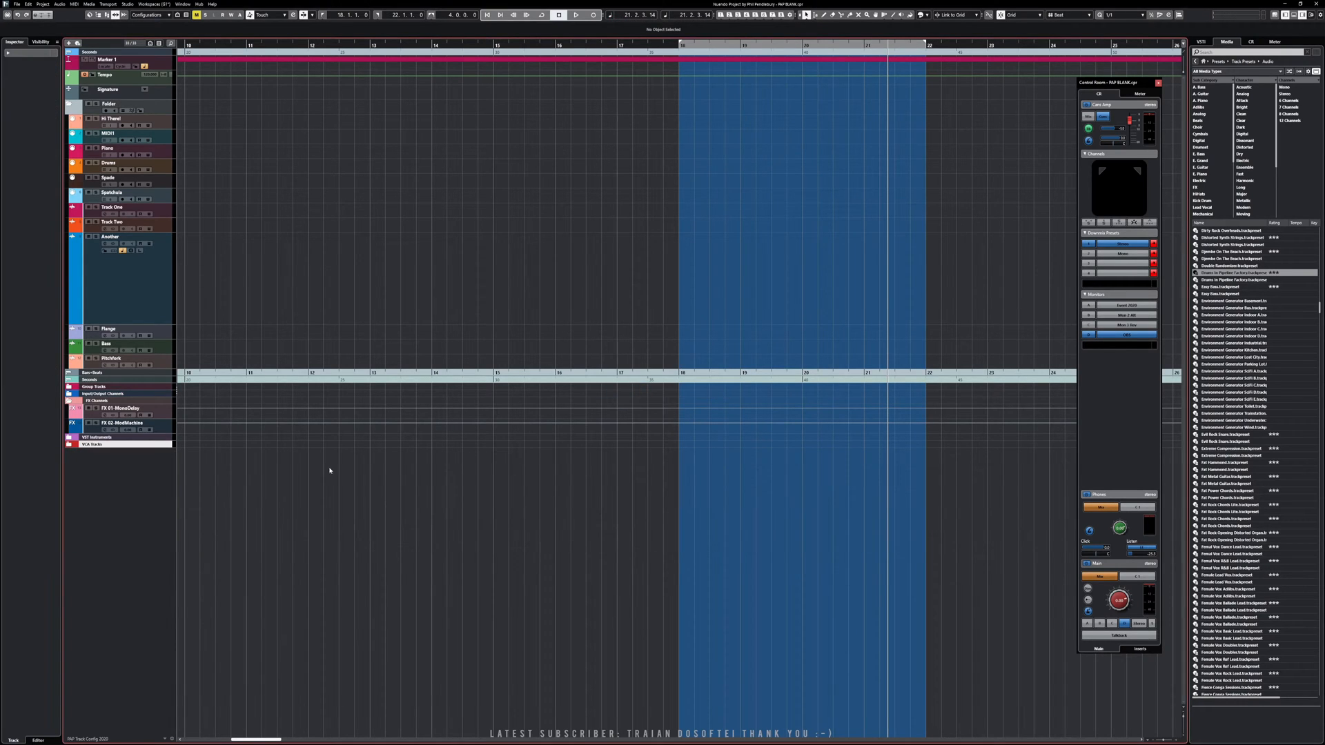
- Shrink the Another track to minimum height and remove the FX 01 MonoDelay and FX 02 ModMachine tracks
{"action": "left_click_drag", "start_coordinate": [93, 324], "coordinate": [89, 246]}
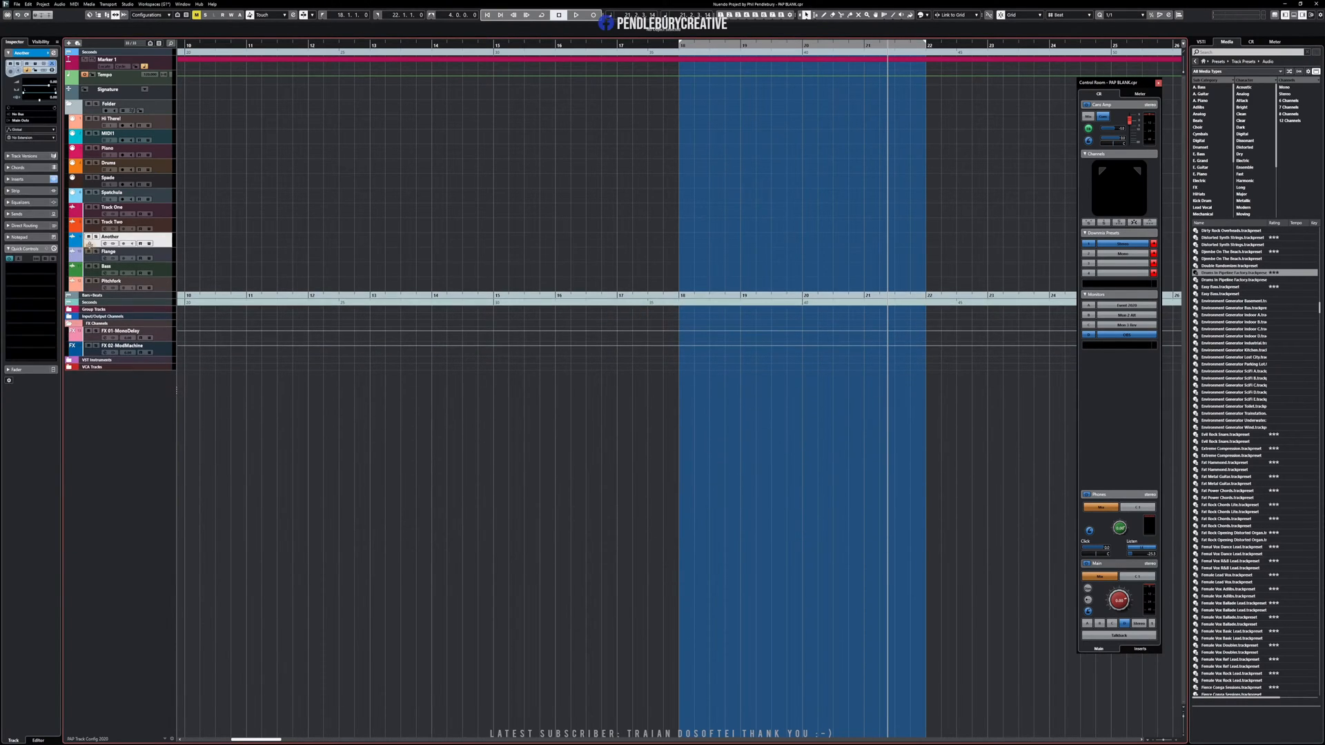
{"action": "left_click", "coordinate": [93, 336]}
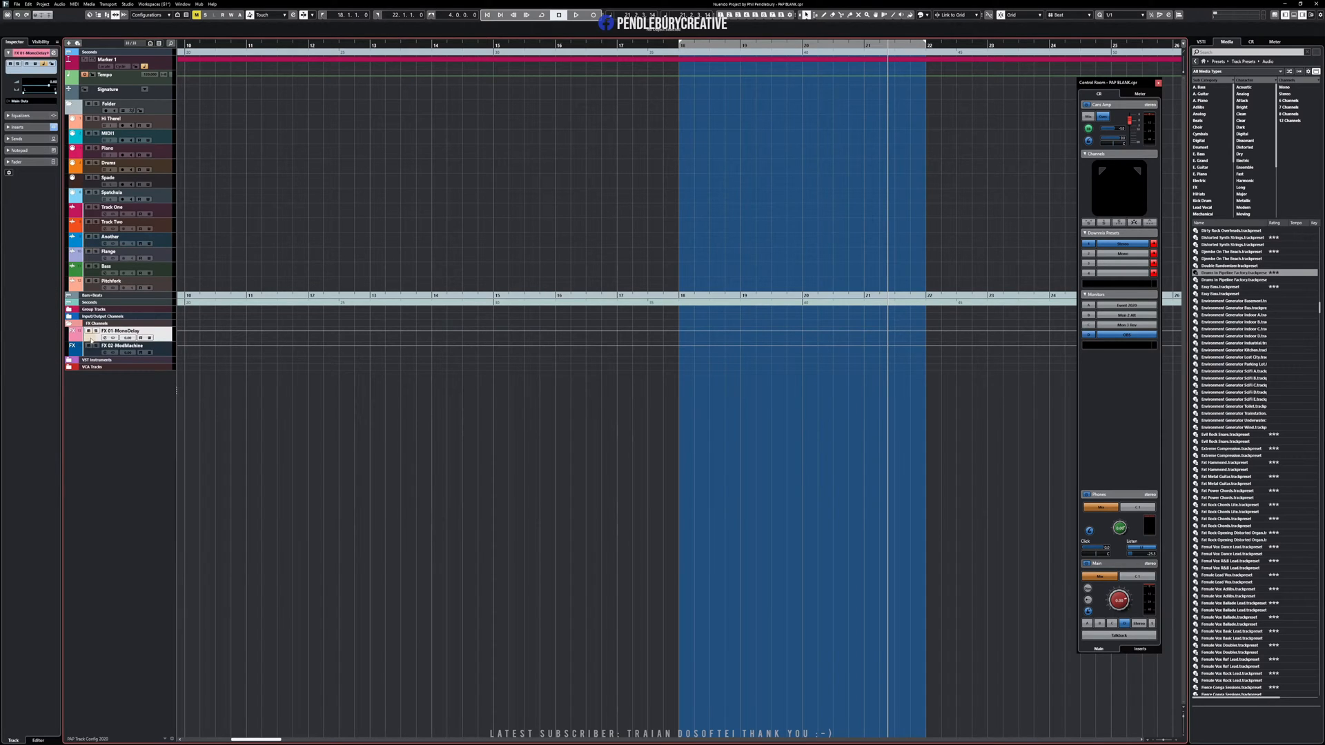
{"action": "left_click", "coordinate": [94, 351], "text": "shift"}
{"action": "right_click", "coordinate": [95, 352]}
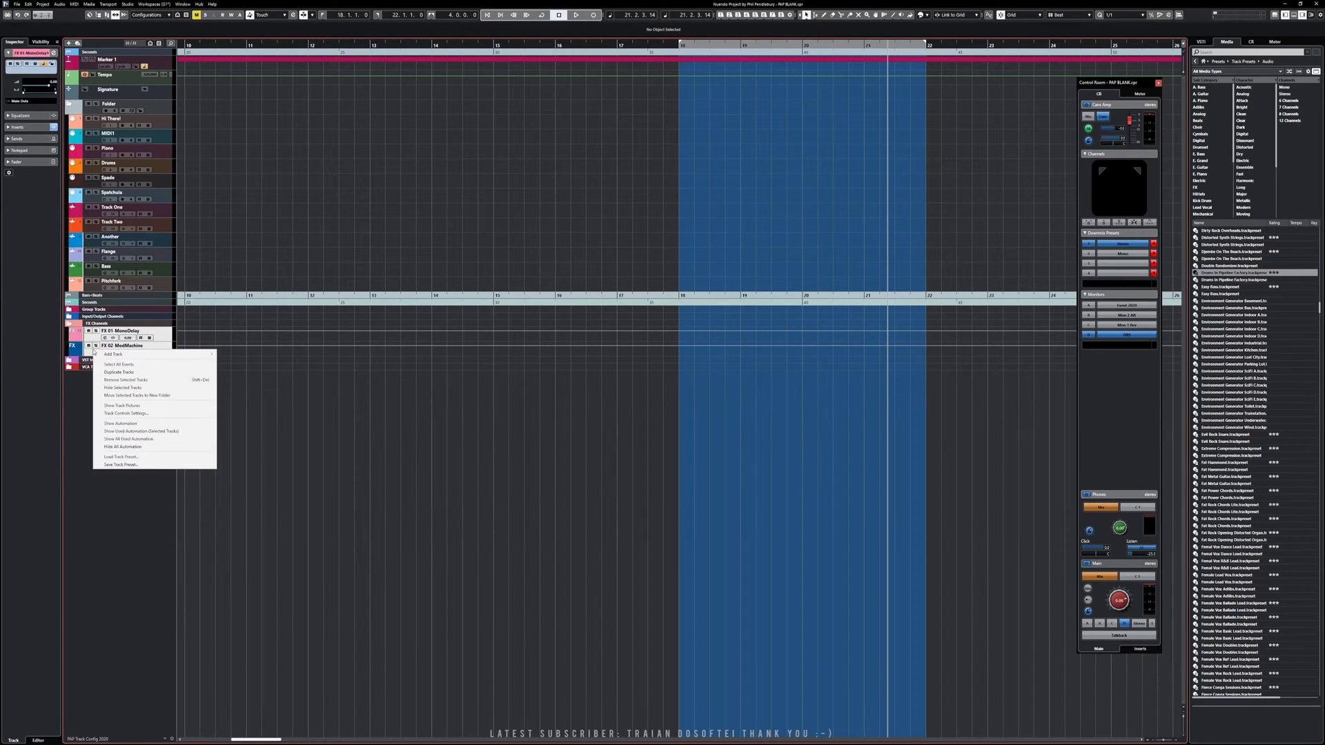
{"action": "left_click", "coordinate": [122, 375]}
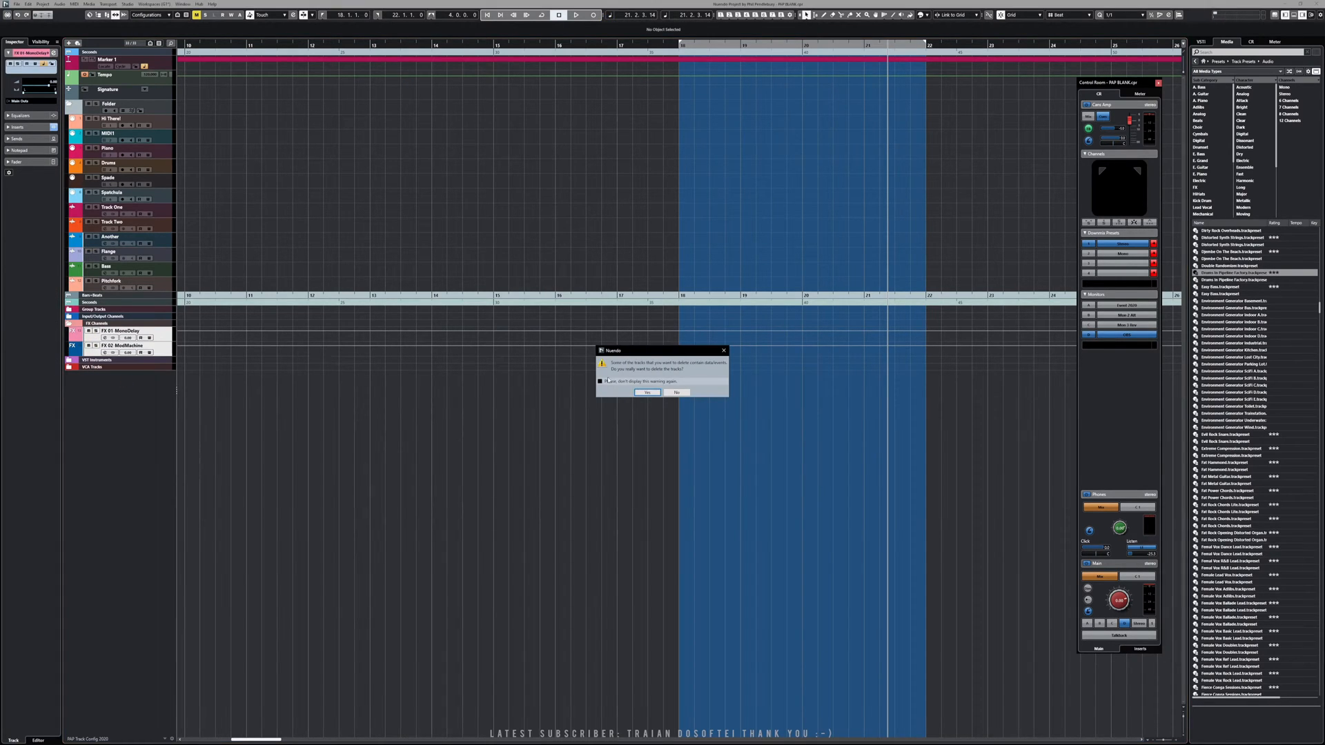
{"action": "left_click", "coordinate": [647, 392]}
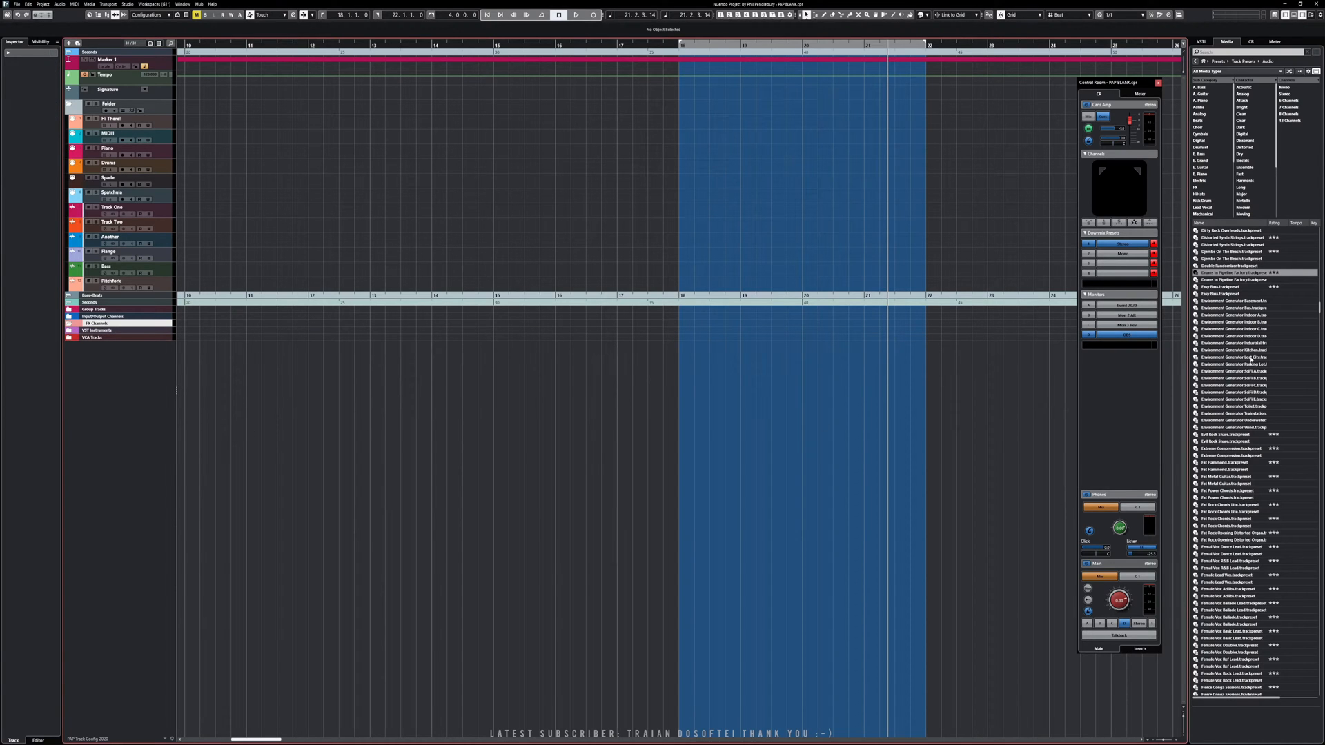
- Create a channel from one of the PAP Bass Get Back track presets
{"action": "scroll", "coordinate": [1222, 445], "scroll_direction": "down", "scroll_amount": 20}
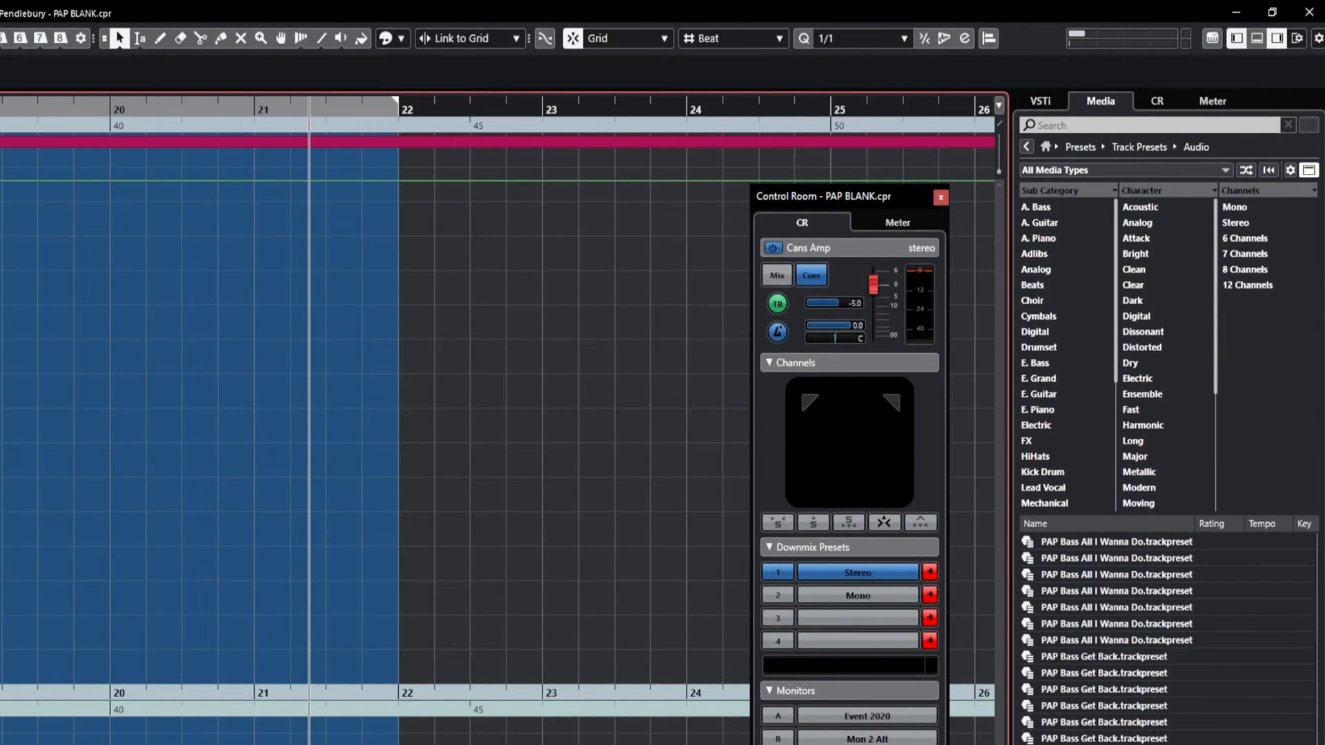
{"action": "scroll", "coordinate": [1166, 638], "scroll_direction": "down", "scroll_amount": 5}
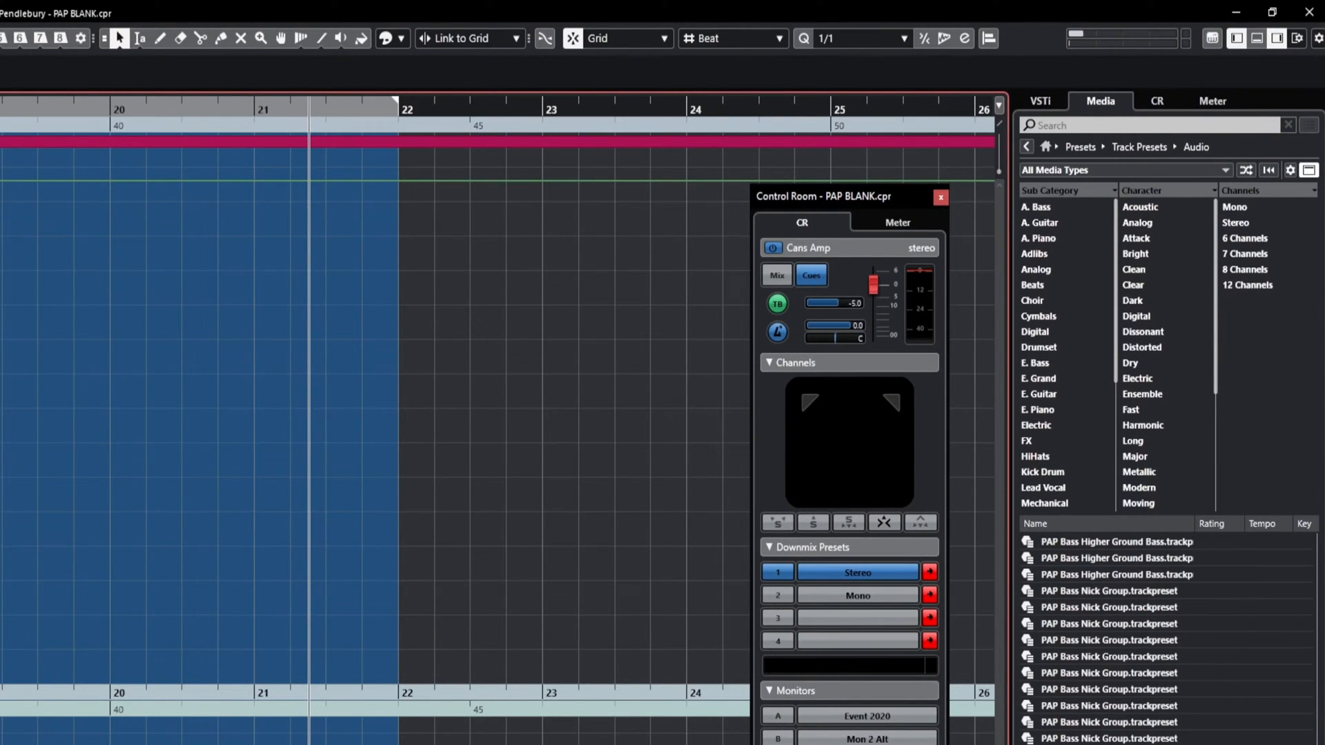
{"action": "scroll", "coordinate": [1166, 638], "scroll_direction": "down", "scroll_amount": 5}
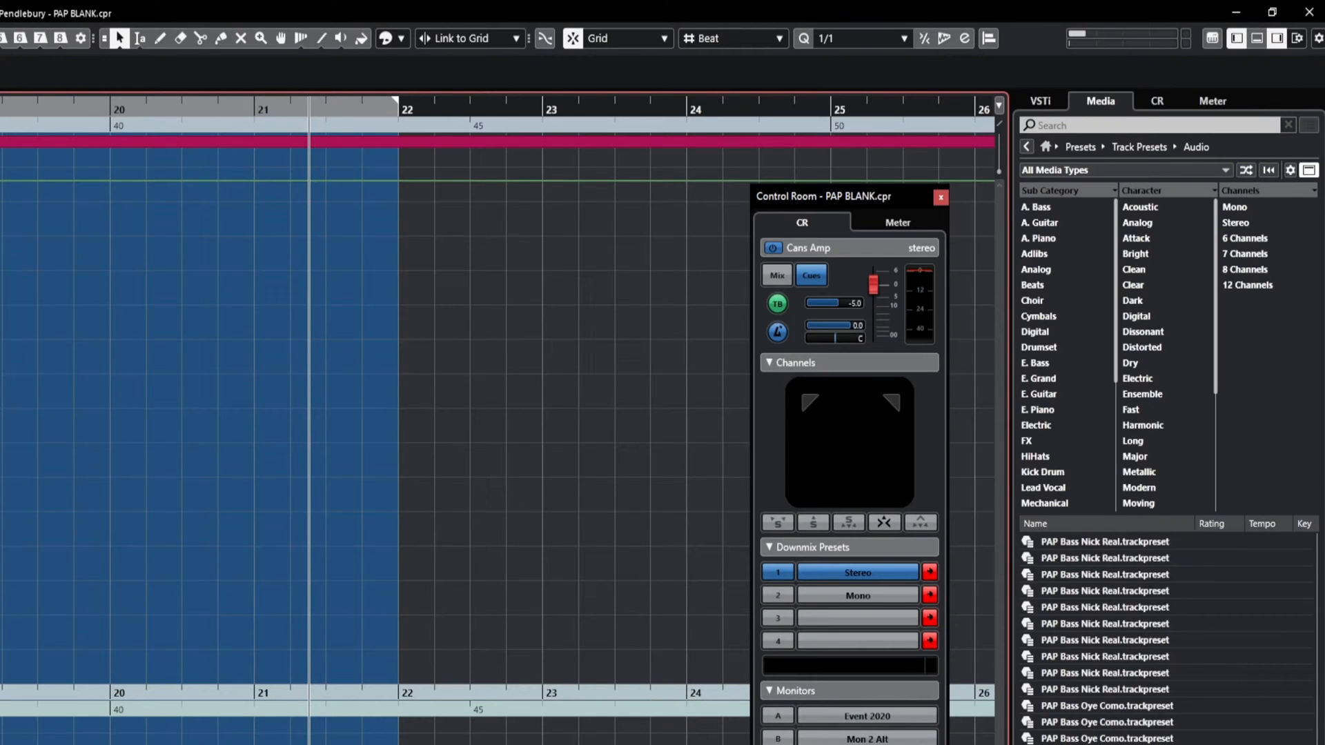
{"action": "scroll", "coordinate": [1167, 638], "scroll_direction": "up", "scroll_amount": 10}
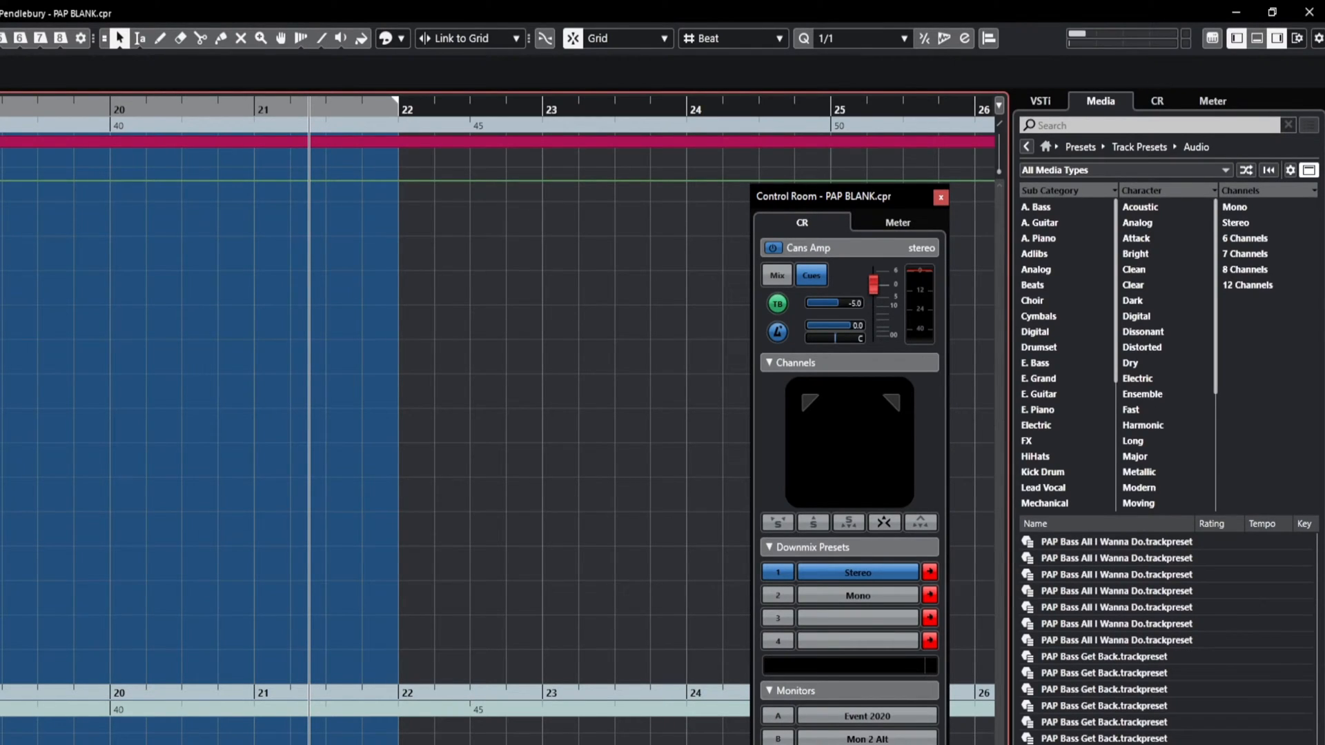
{"action": "left_click", "coordinate": [1104, 739]}
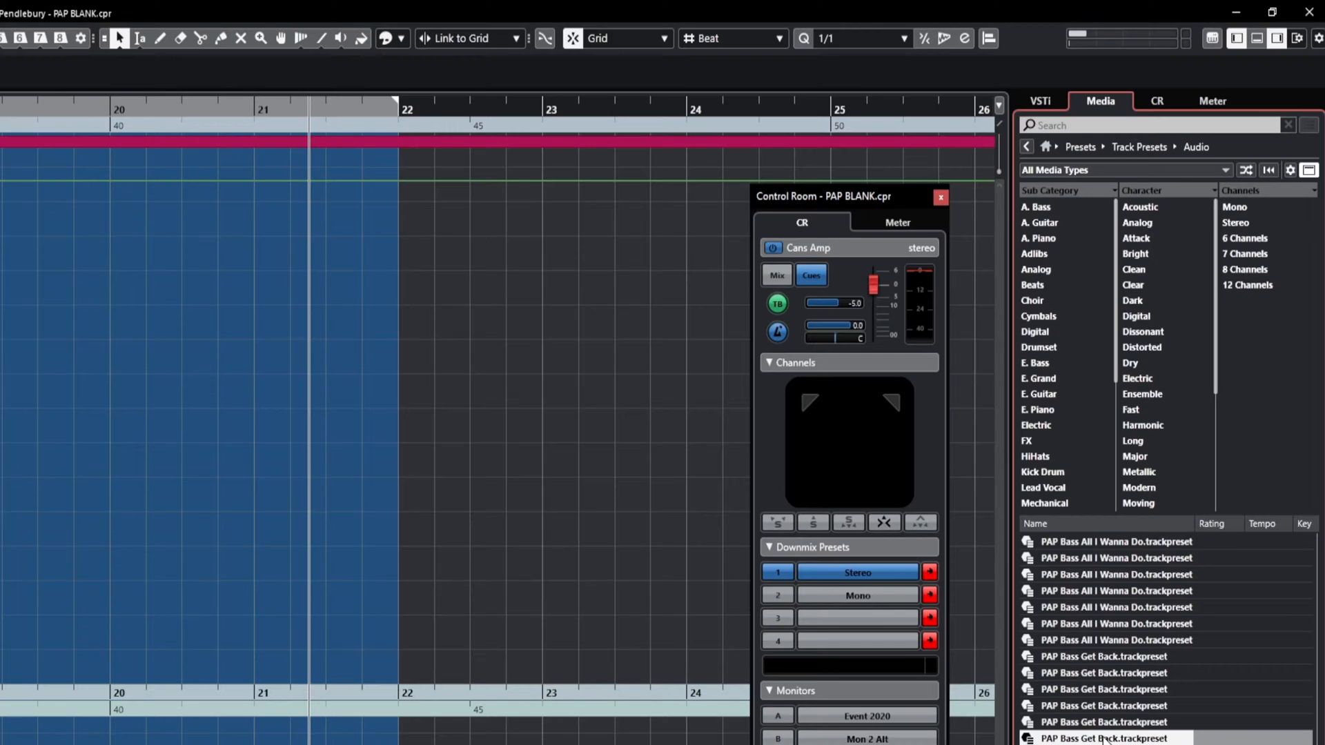
{"action": "double_click", "coordinate": [1105, 739]}
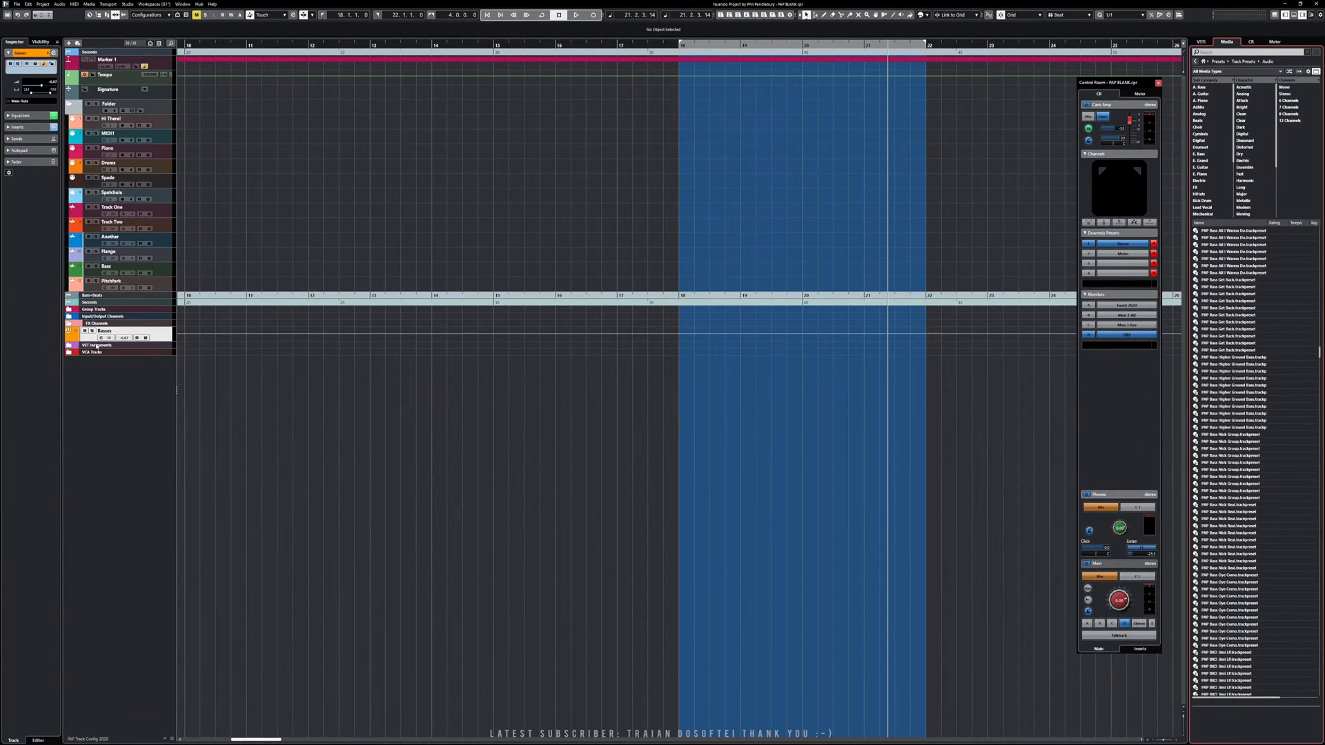
- Examine the Basses channel and its inserts in the MixConsole, and close the mixer
{"action": "left_click", "coordinate": [89, 337]}
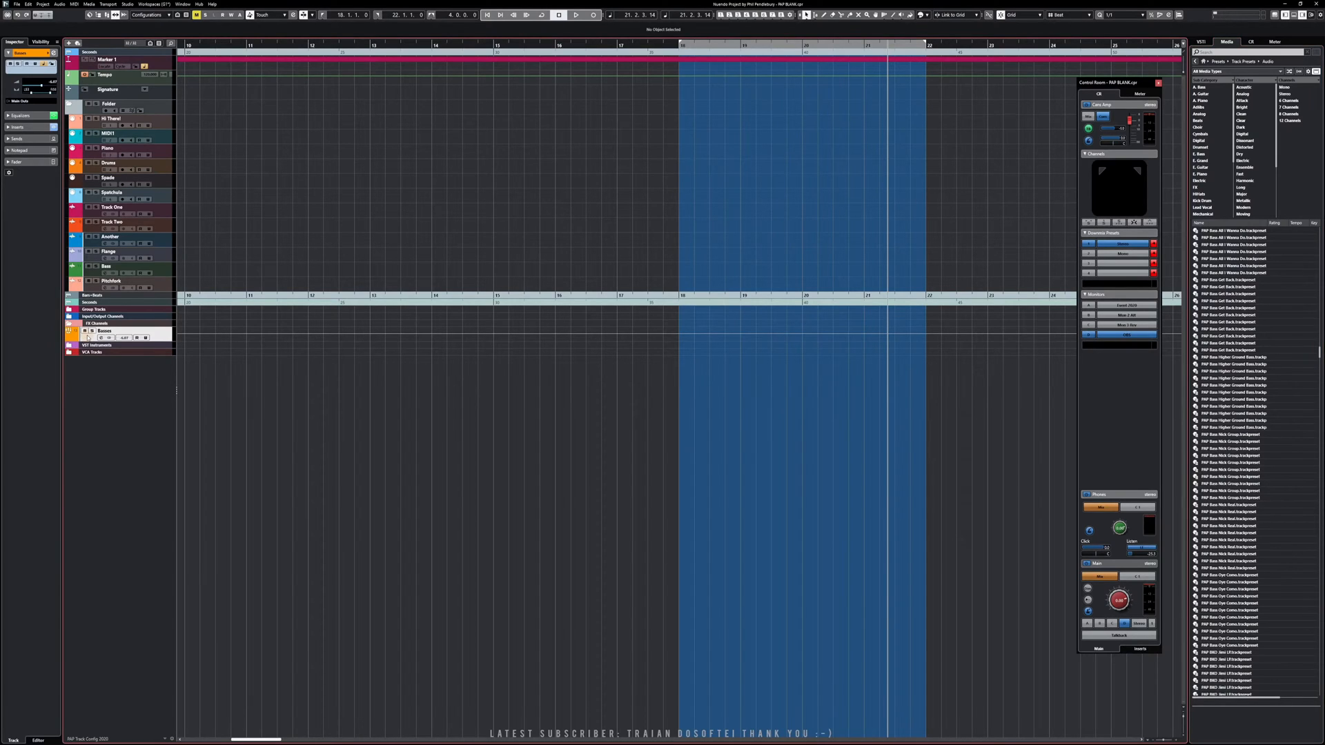
{"action": "left_click", "coordinate": [136, 338]}
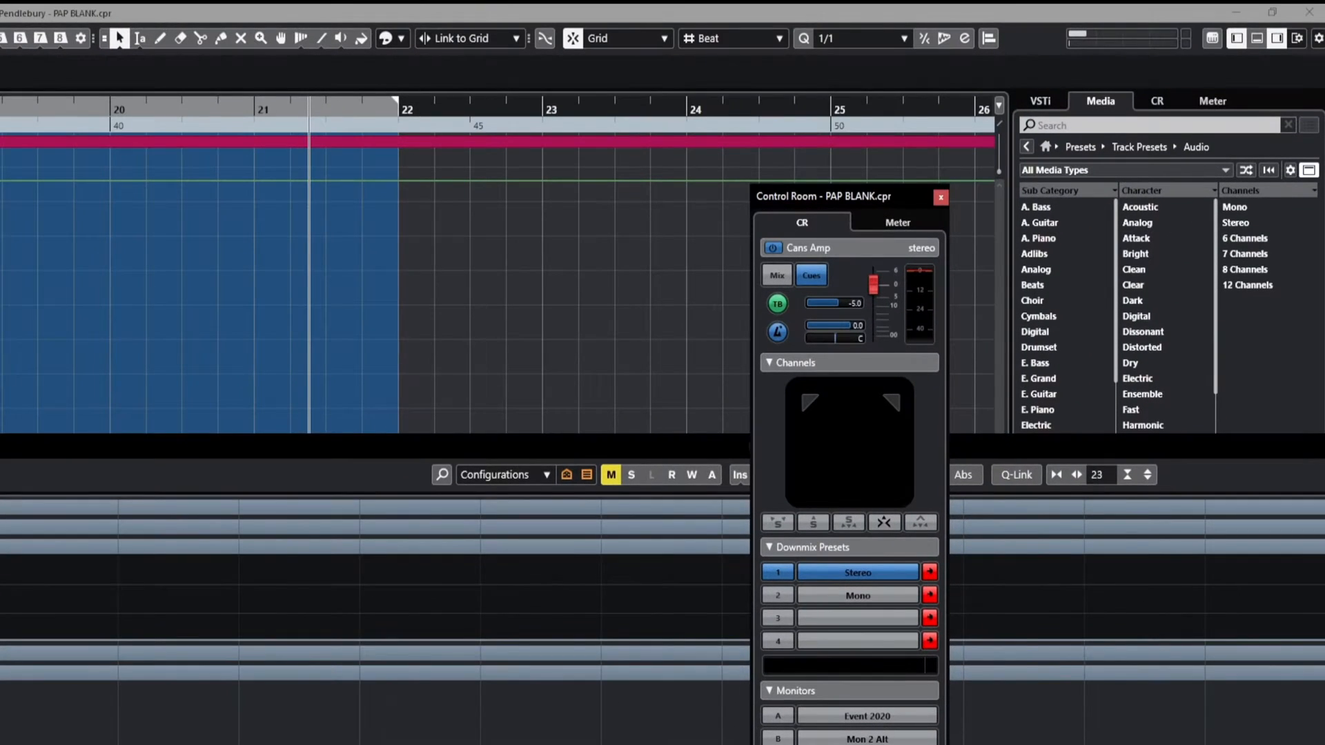
{"action": "key", "text": "F3"}
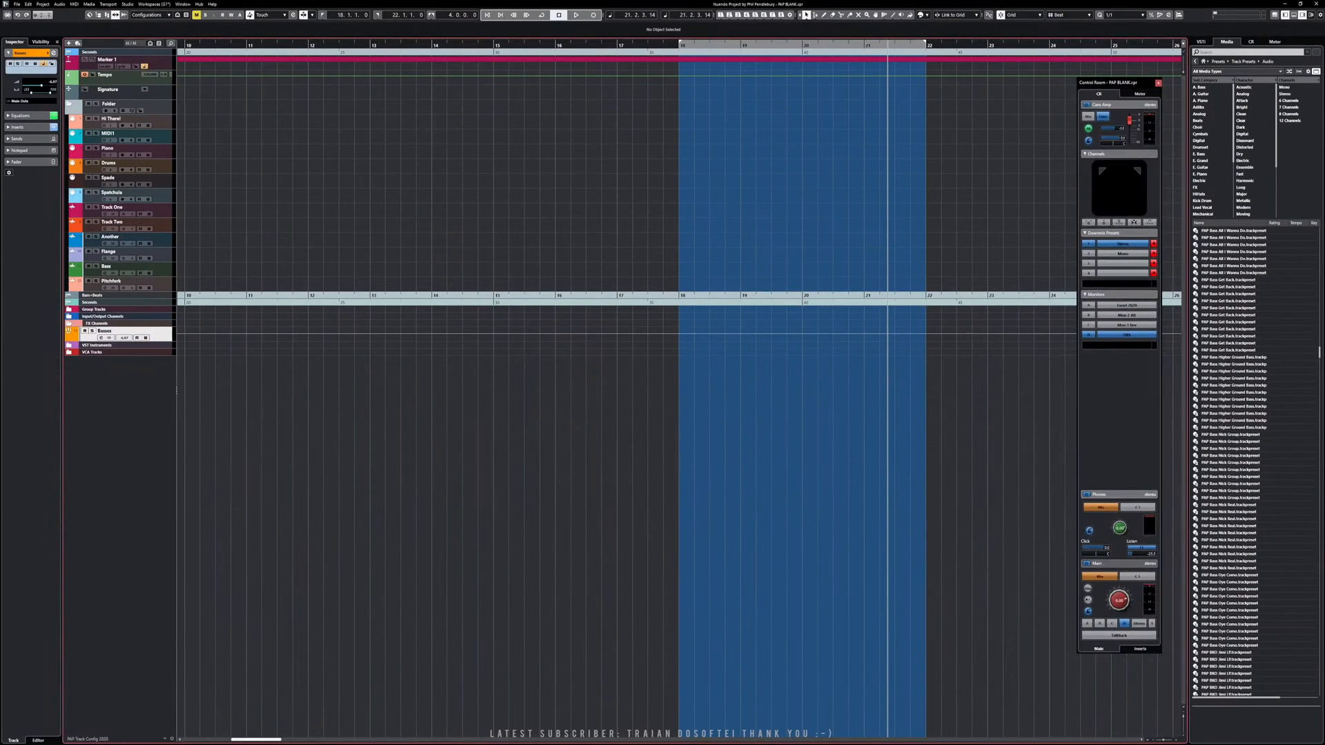
{"action": "key", "text": "F3"}
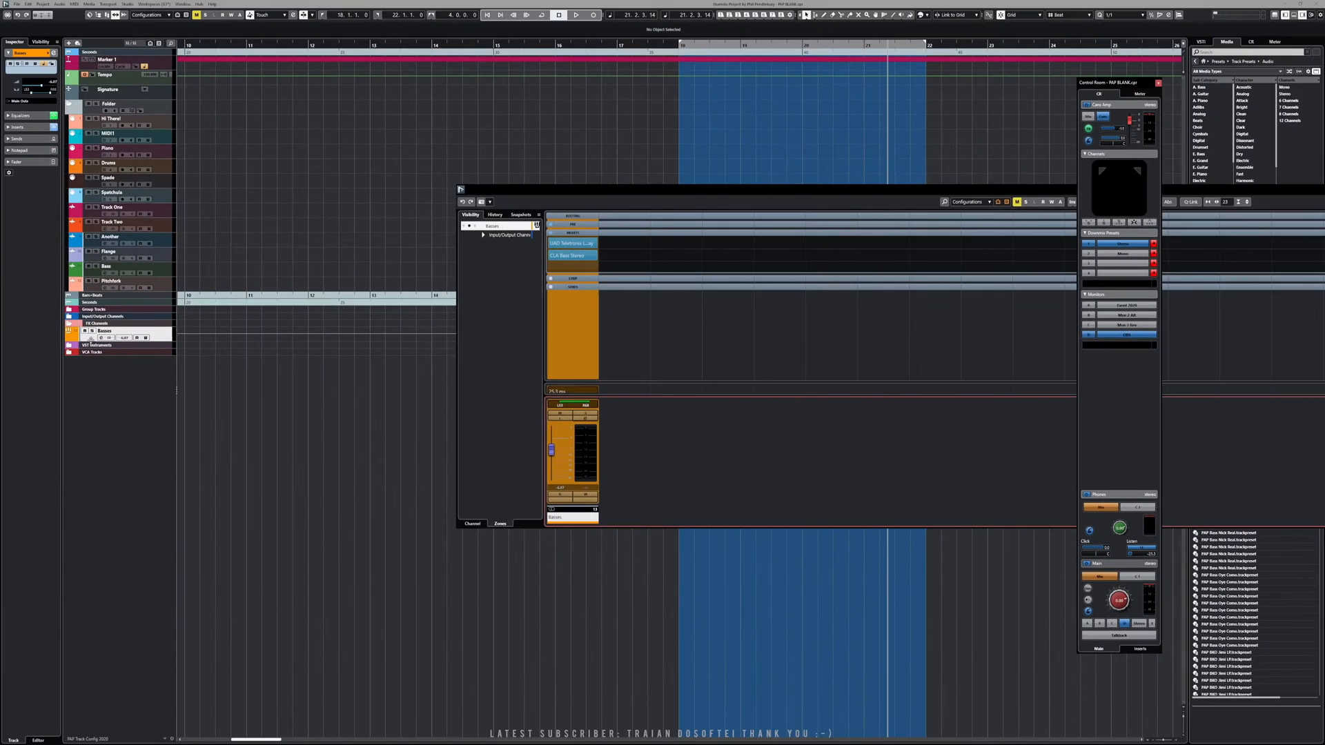
{"action": "left_click", "coordinate": [91, 339]}
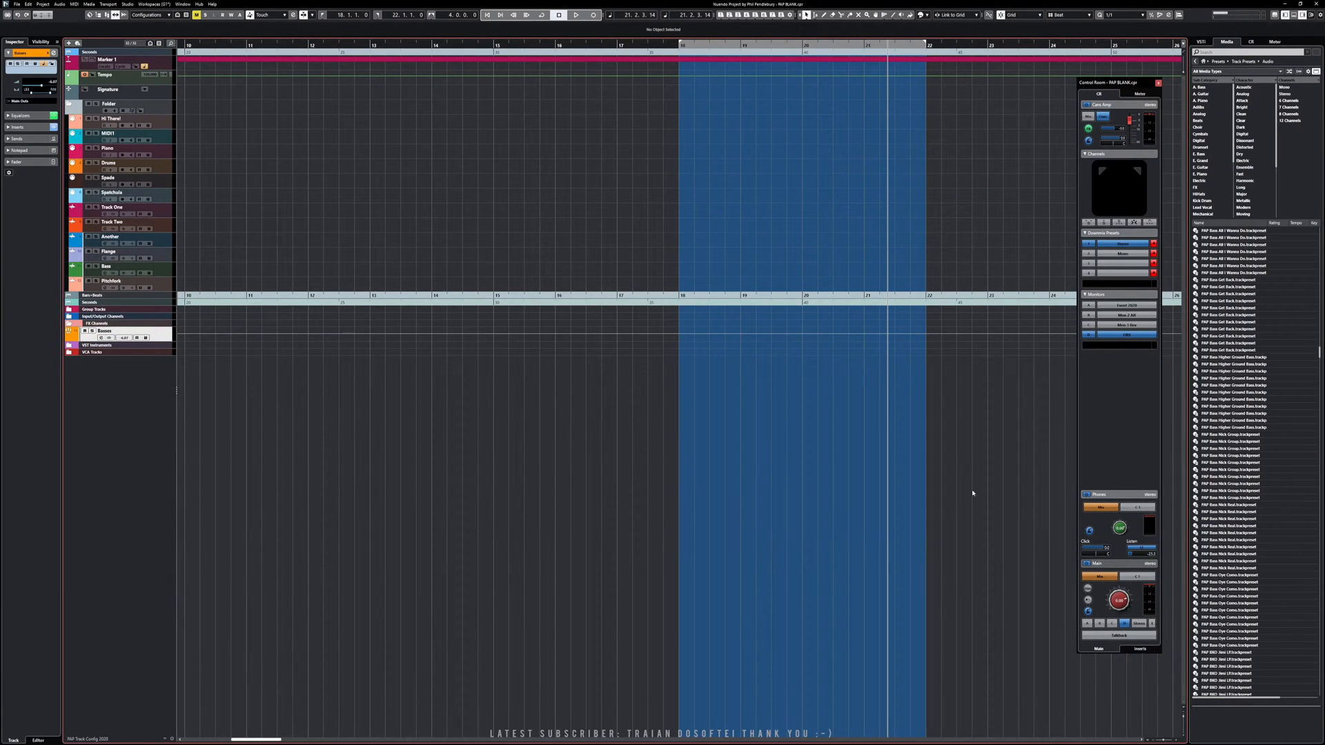
- Create a Verse Vox channel from a PAP Vox Group track preset and place it above Basses
{"action": "scroll", "coordinate": [1245, 377], "scroll_direction": "down", "scroll_amount": 10}
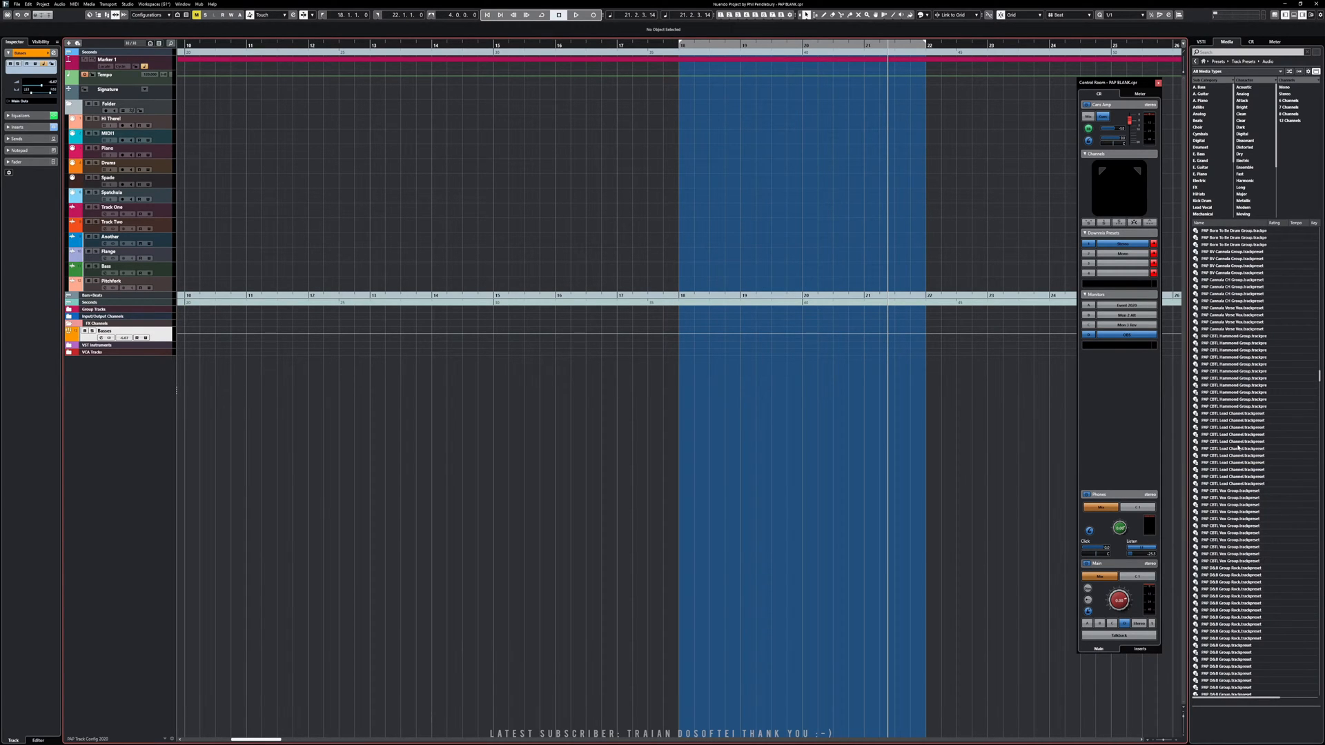
{"action": "scroll", "coordinate": [1239, 481], "scroll_direction": "down", "scroll_amount": 4}
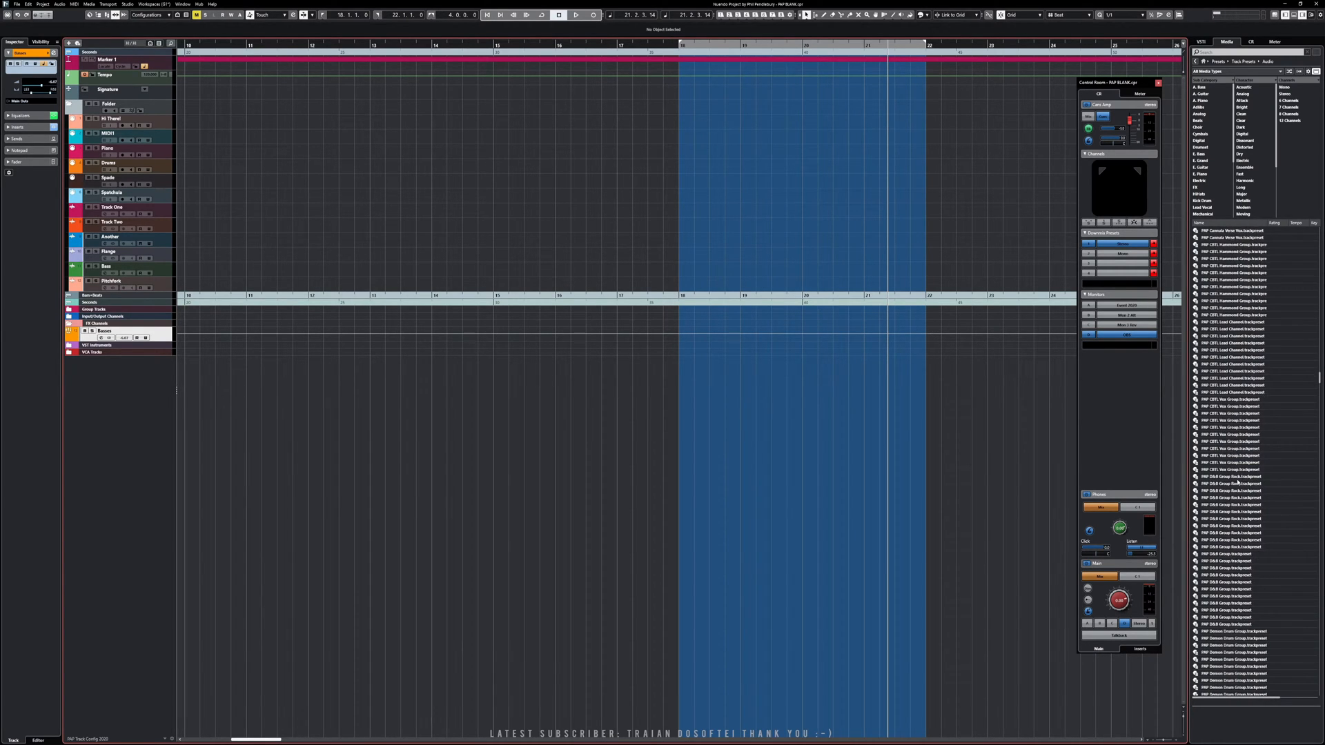
{"action": "left_click", "coordinate": [1219, 442]}
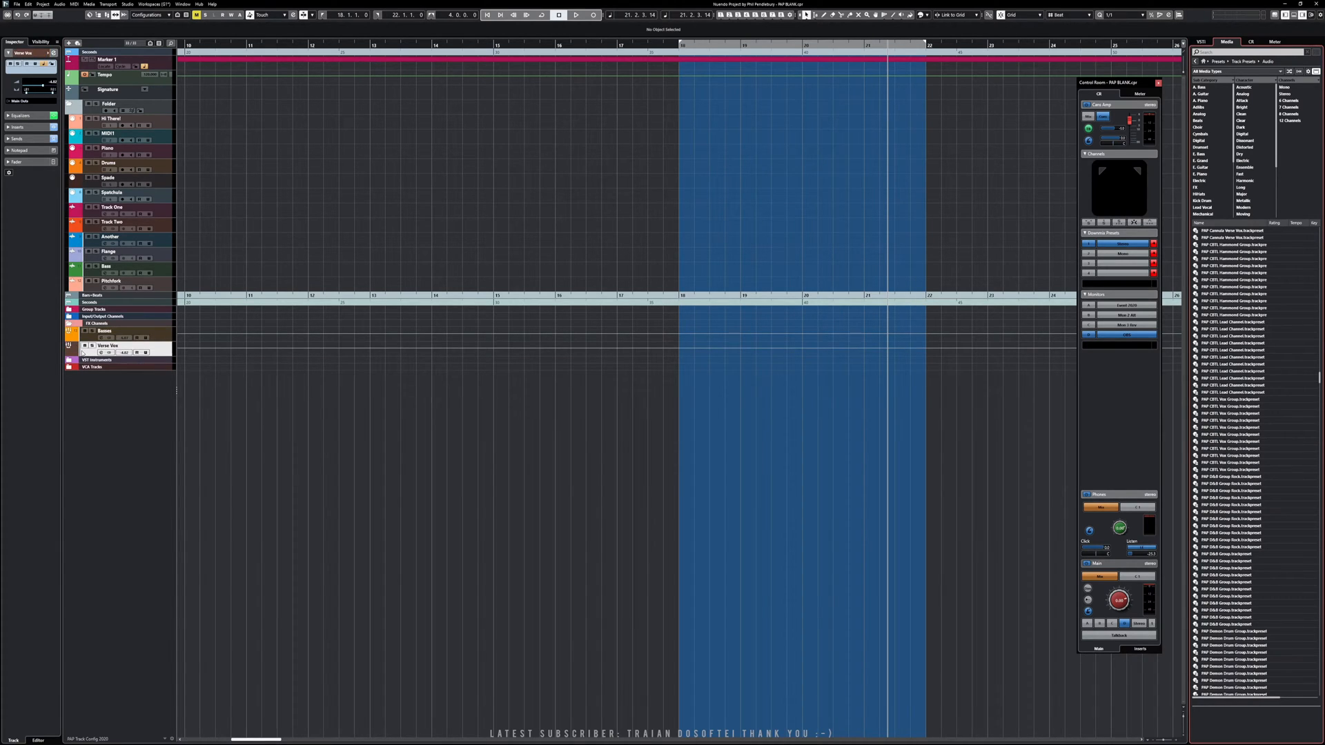
{"action": "mouse_move", "coordinate": [79, 352]}
{"action": "left_mouse_down"}
{"action": "mouse_move", "coordinate": [79, 378]}
{"action": "mouse_move", "coordinate": [86, 344]}
{"action": "left_mouse_up"}
- Expand the Input/Output Channels folder in the MixConsole's channel visibility list and return to the zones view
{"action": "key", "text": "F3"}
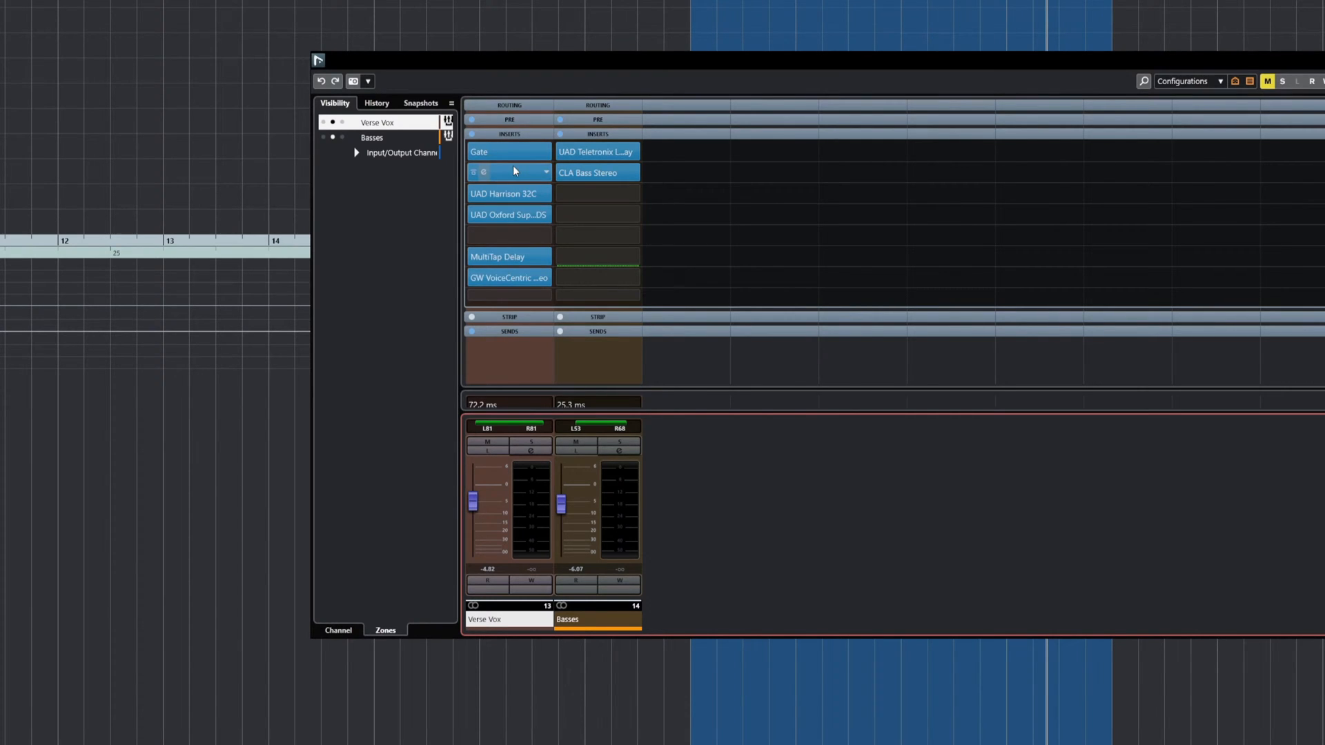
{"action": "left_click", "coordinate": [338, 633]}
{"action": "left_click", "coordinate": [343, 154]}
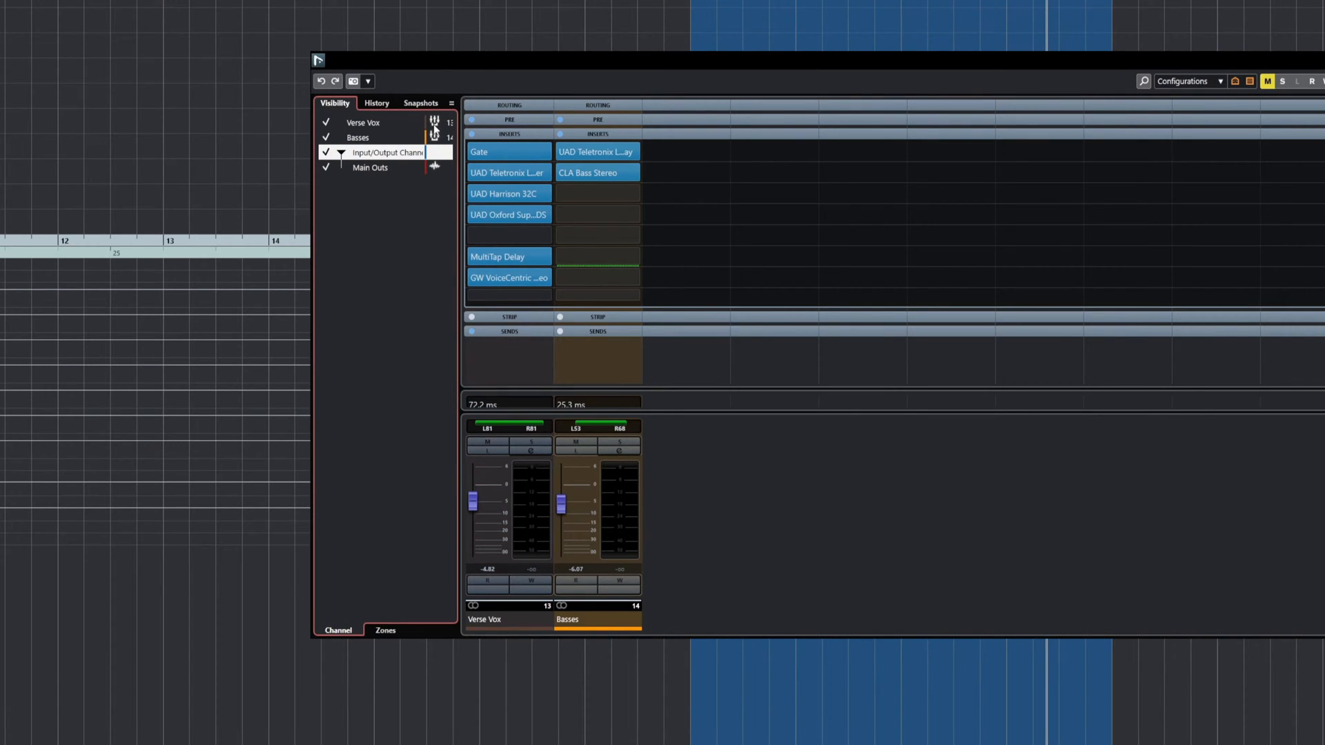
{"action": "left_click", "coordinate": [381, 630]}
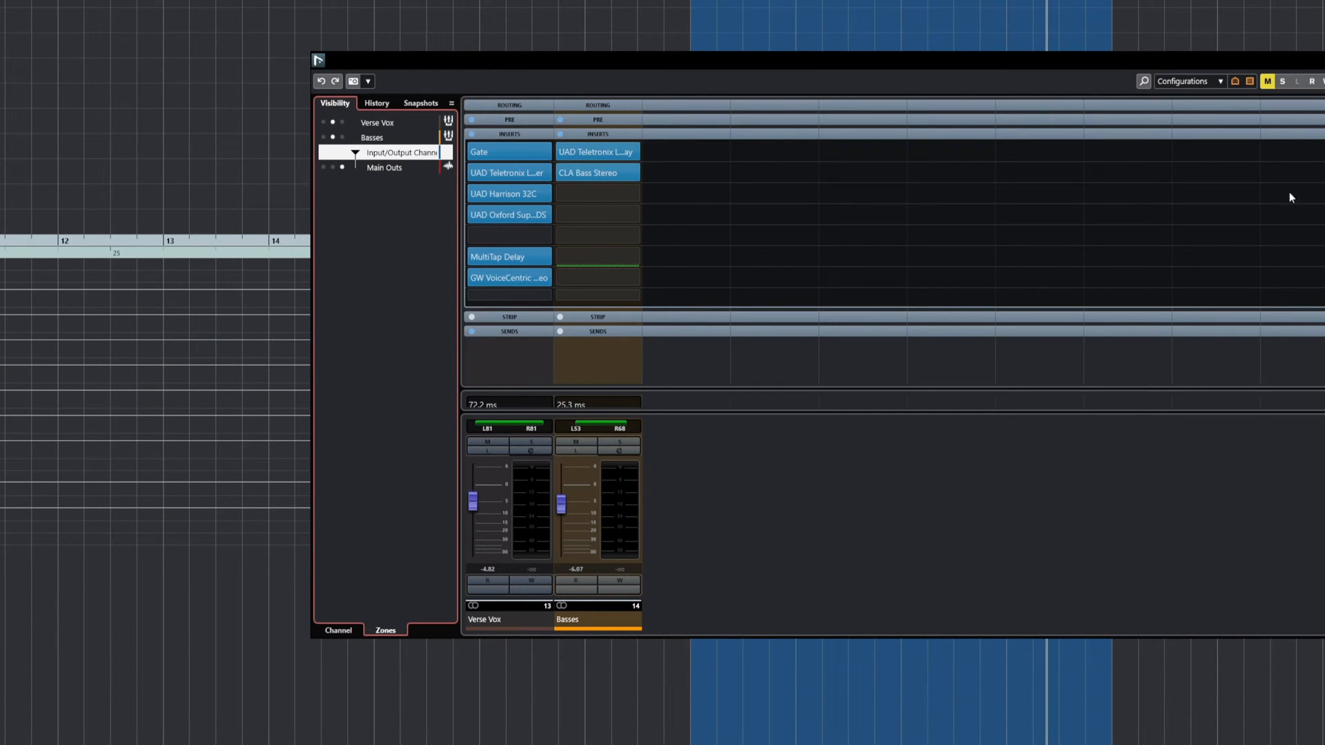
- Reposition the MixConsole window to examine the Verse Vox and Basses channels, and close the mixer
{"action": "left_click_drag", "start_coordinate": [1311, 60], "coordinate": [477, 75]}
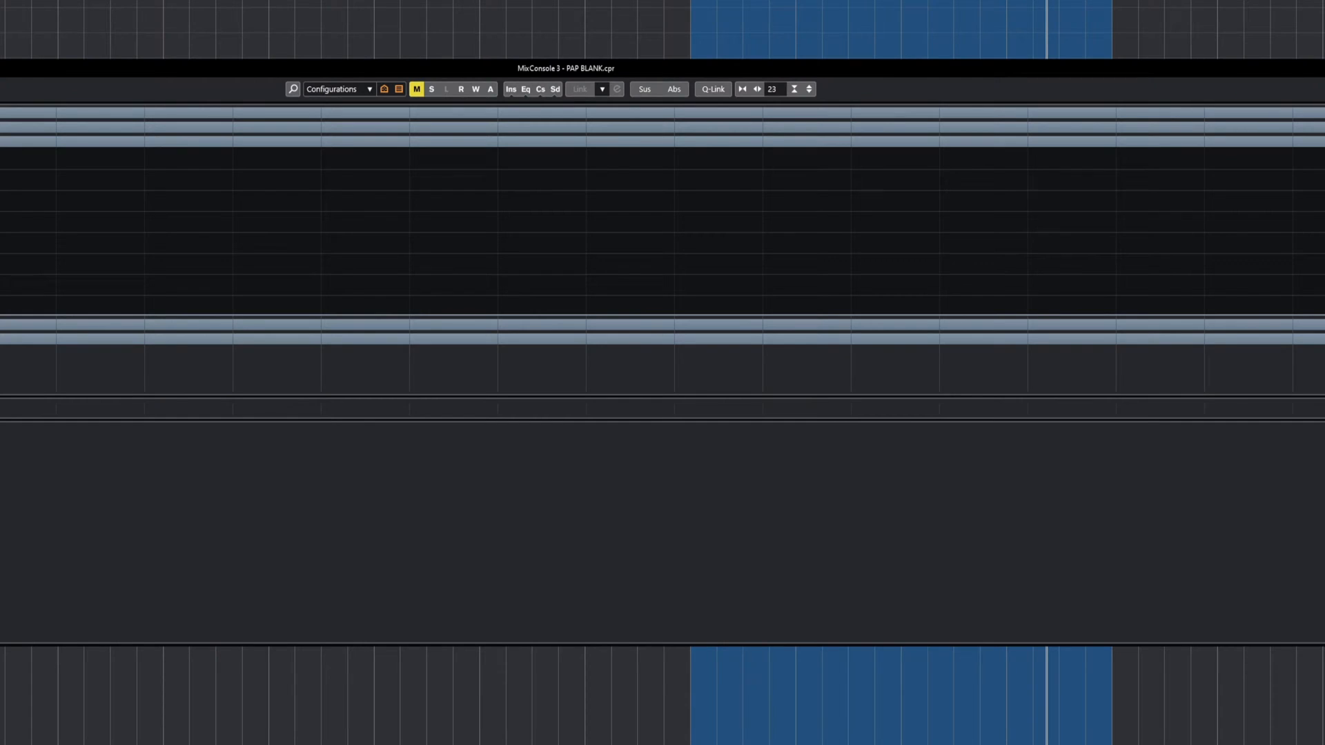
{"action": "left_click_drag", "start_coordinate": [490, 70], "coordinate": [1192, 110]}
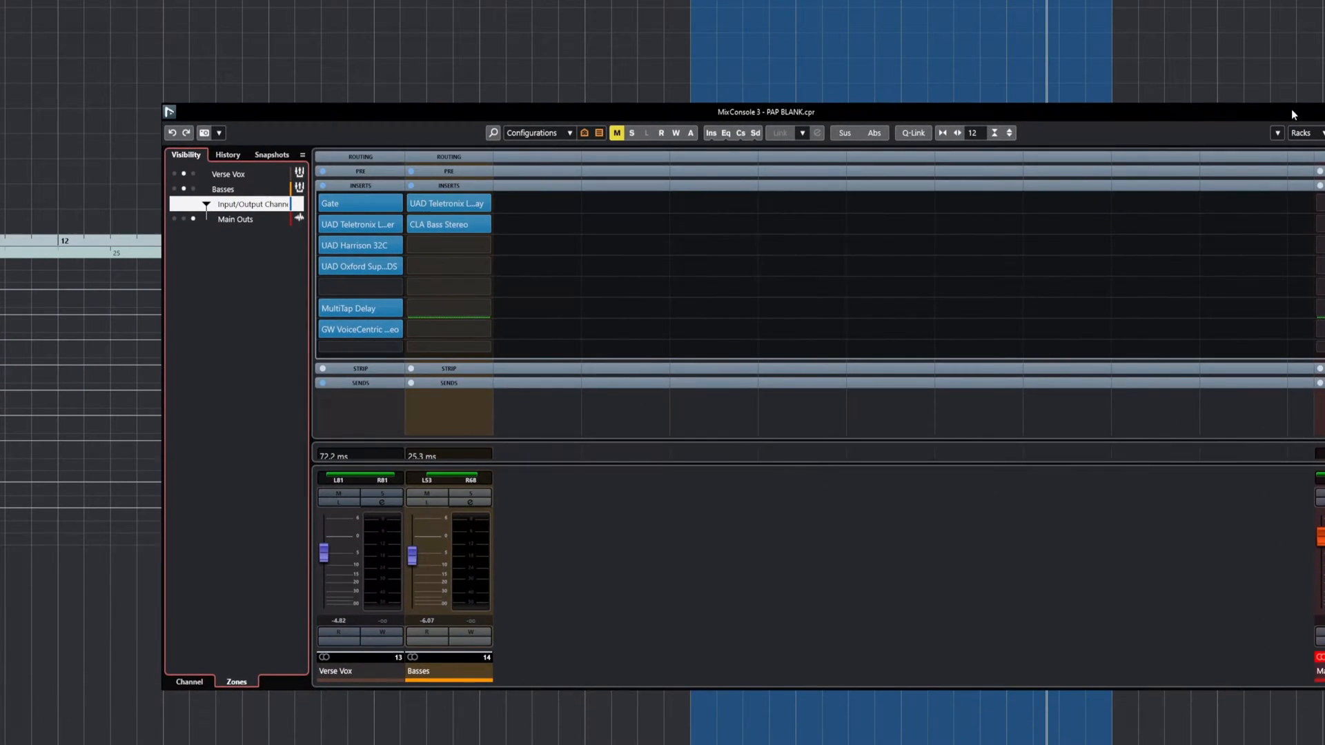
{"action": "left_click_drag", "start_coordinate": [1293, 114], "coordinate": [1195, 114]}
{"action": "left_click", "coordinate": [1277, 126]}
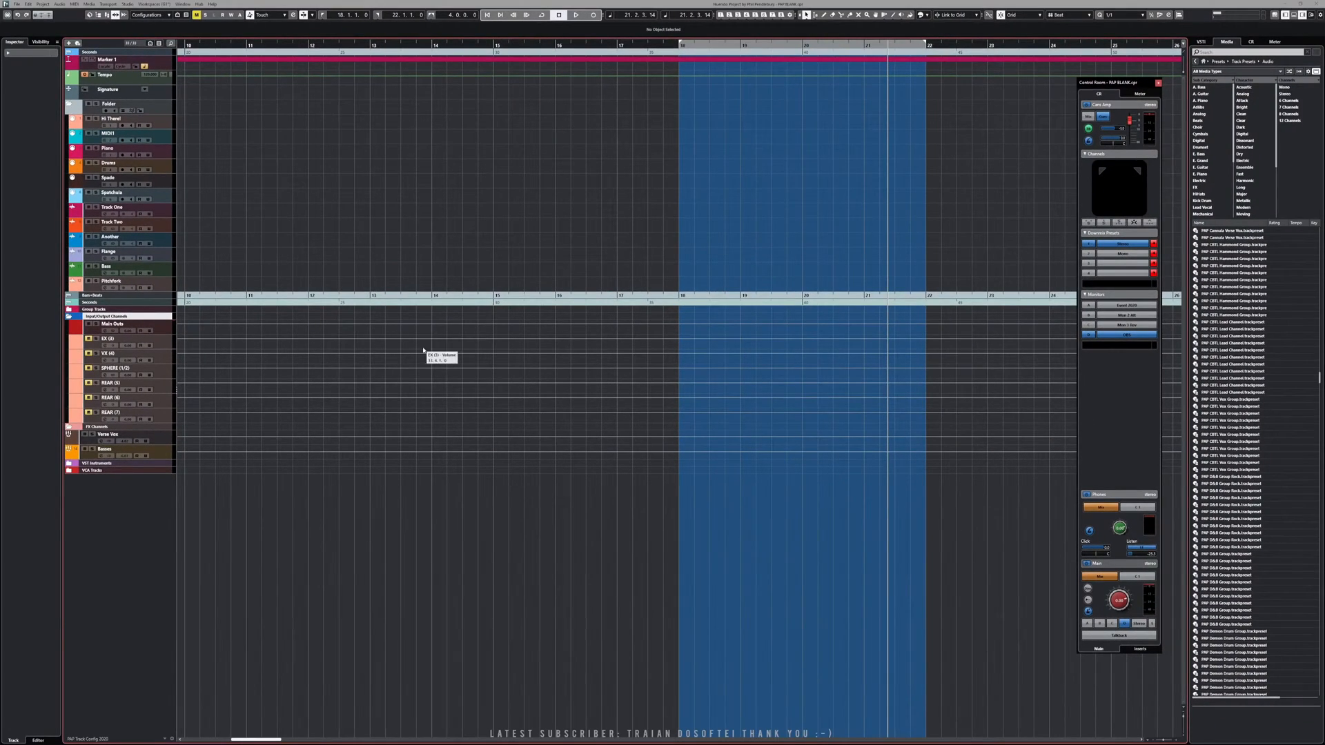
- Apply a PAP D&B Group Rock track preset to the Another track
{"action": "left_click", "coordinate": [1221, 497]}
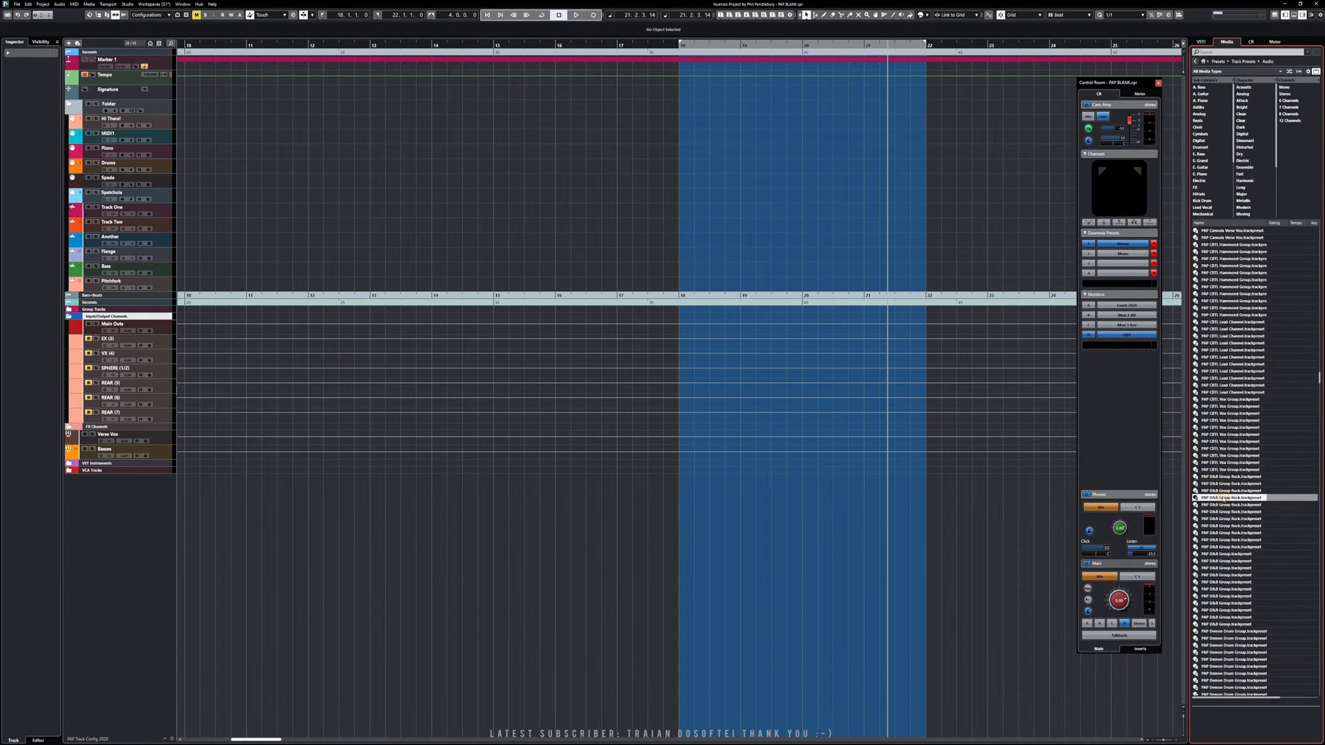
{"action": "left_click_drag", "start_coordinate": [539, 387], "coordinate": [105, 245]}
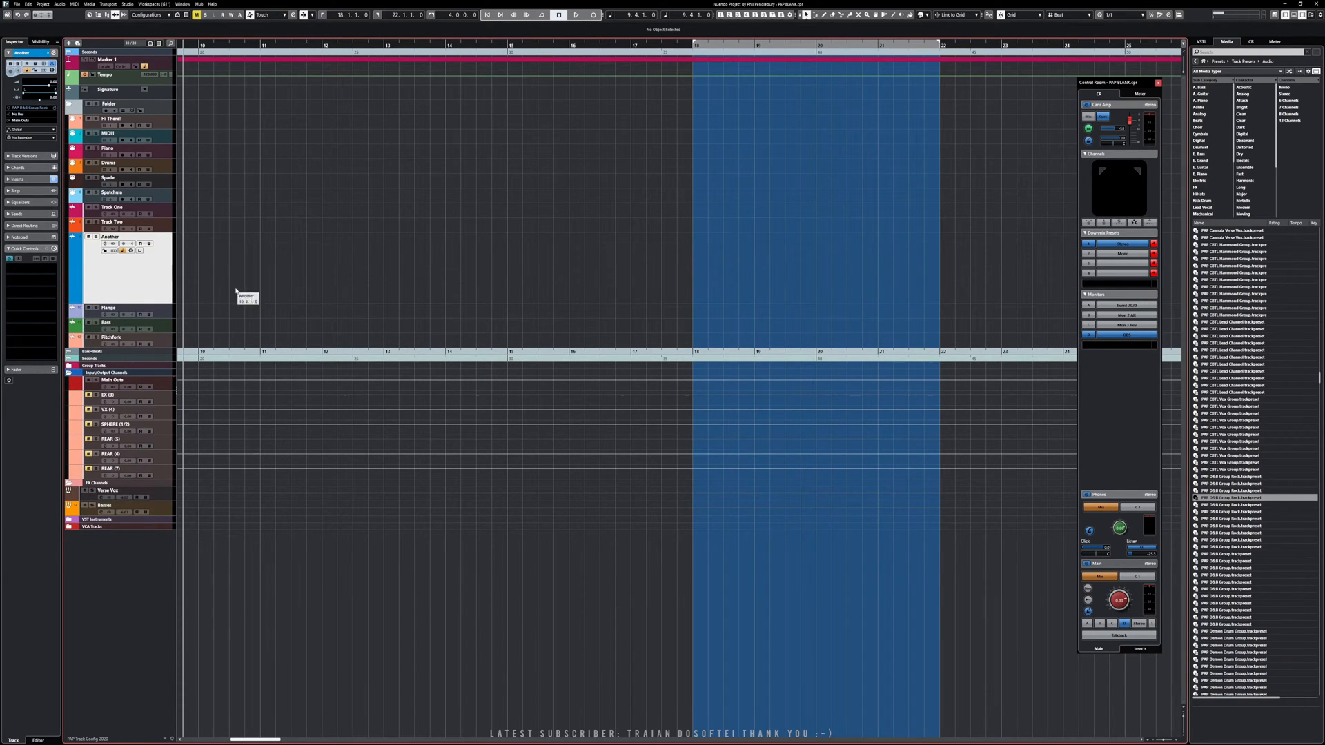
- Inspect the UAD Empirical Labs Distressor insert on the Another channel in the mixer, and close both windows
{"action": "key", "text": "F3"}
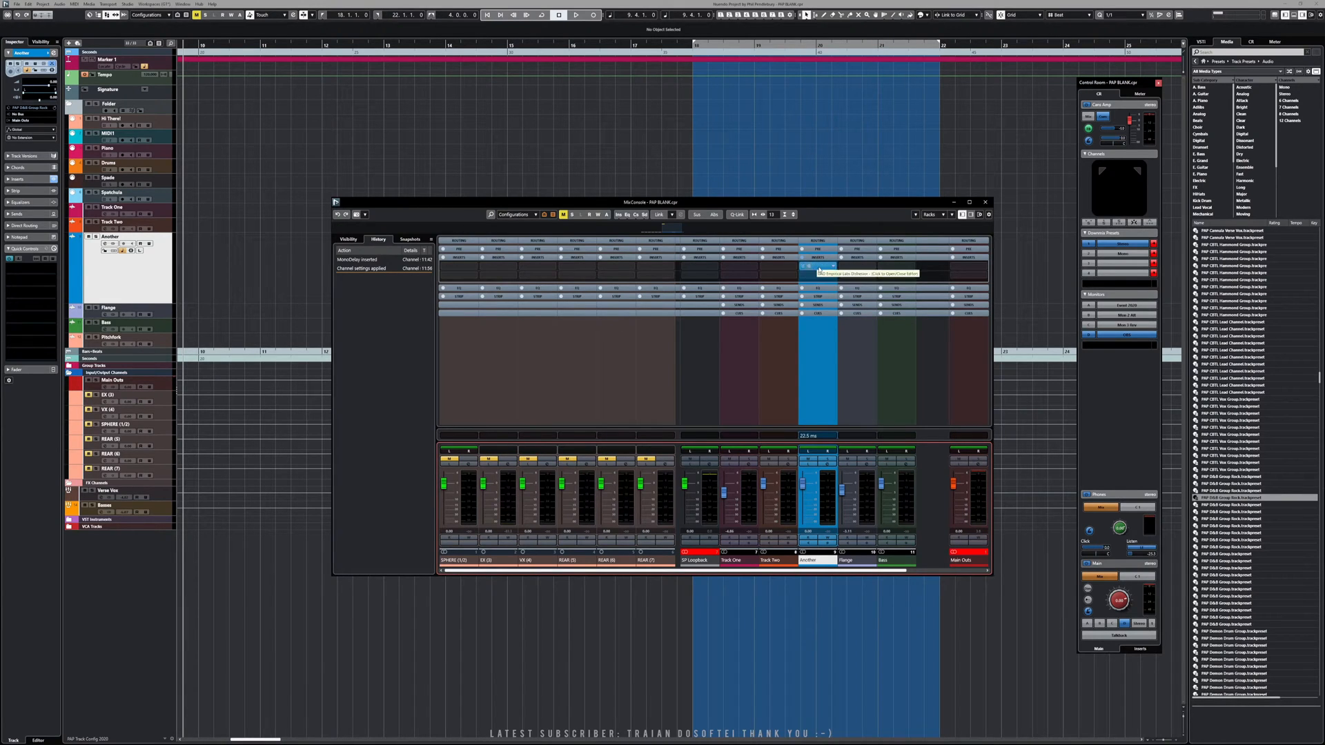
{"action": "left_click", "coordinate": [809, 268]}
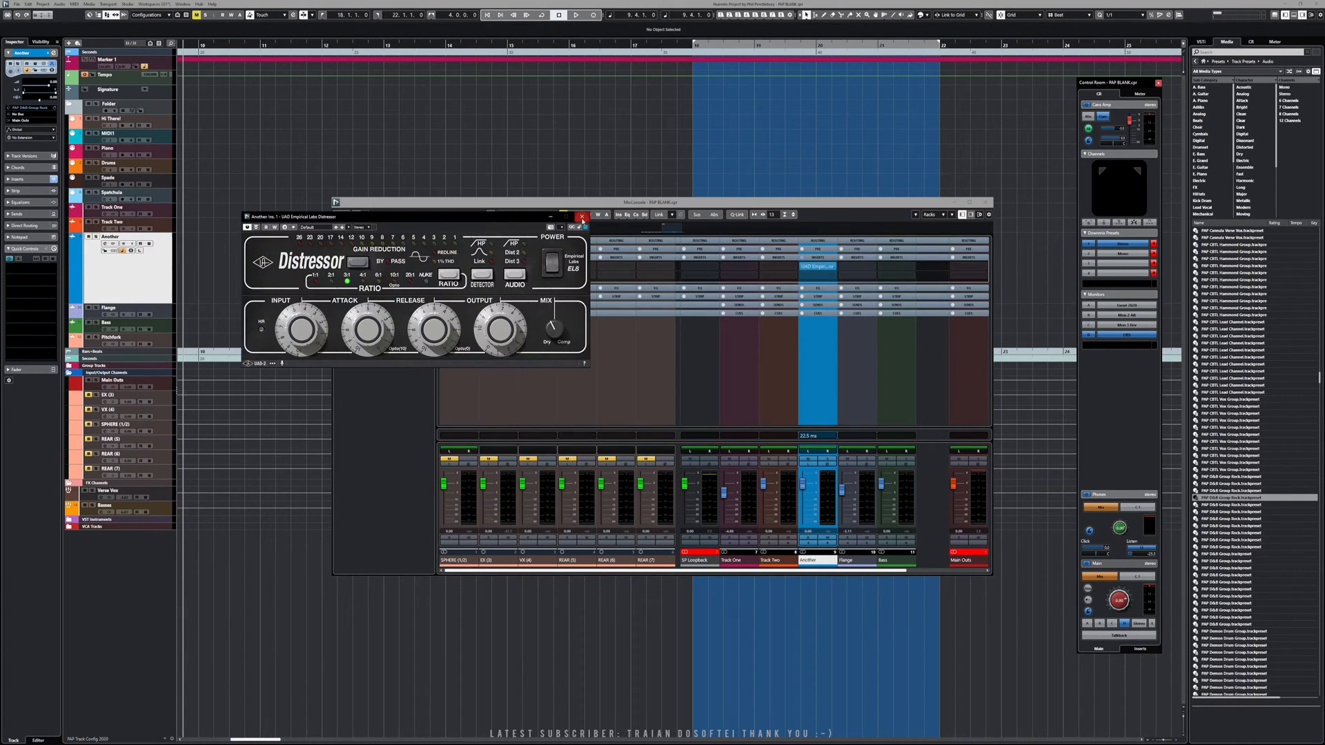
{"action": "left_click", "coordinate": [583, 219]}
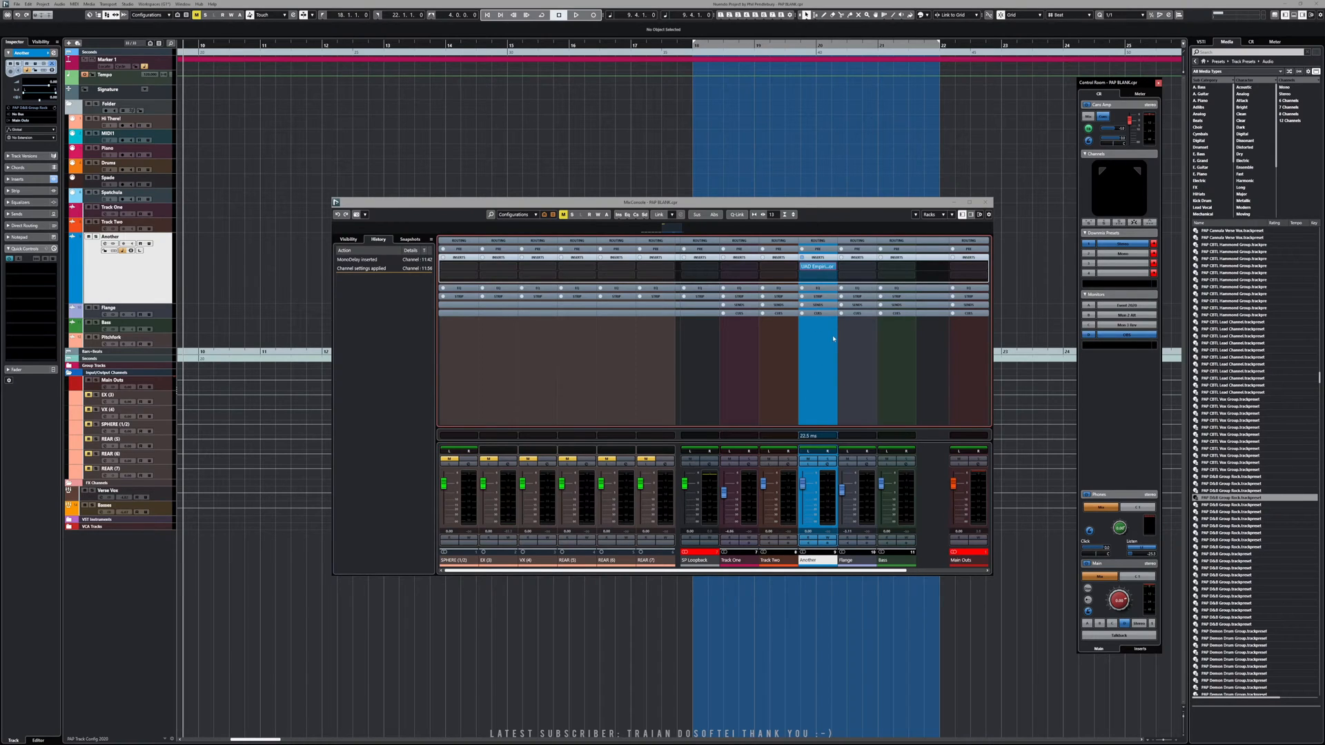
{"action": "left_click", "coordinate": [986, 202]}
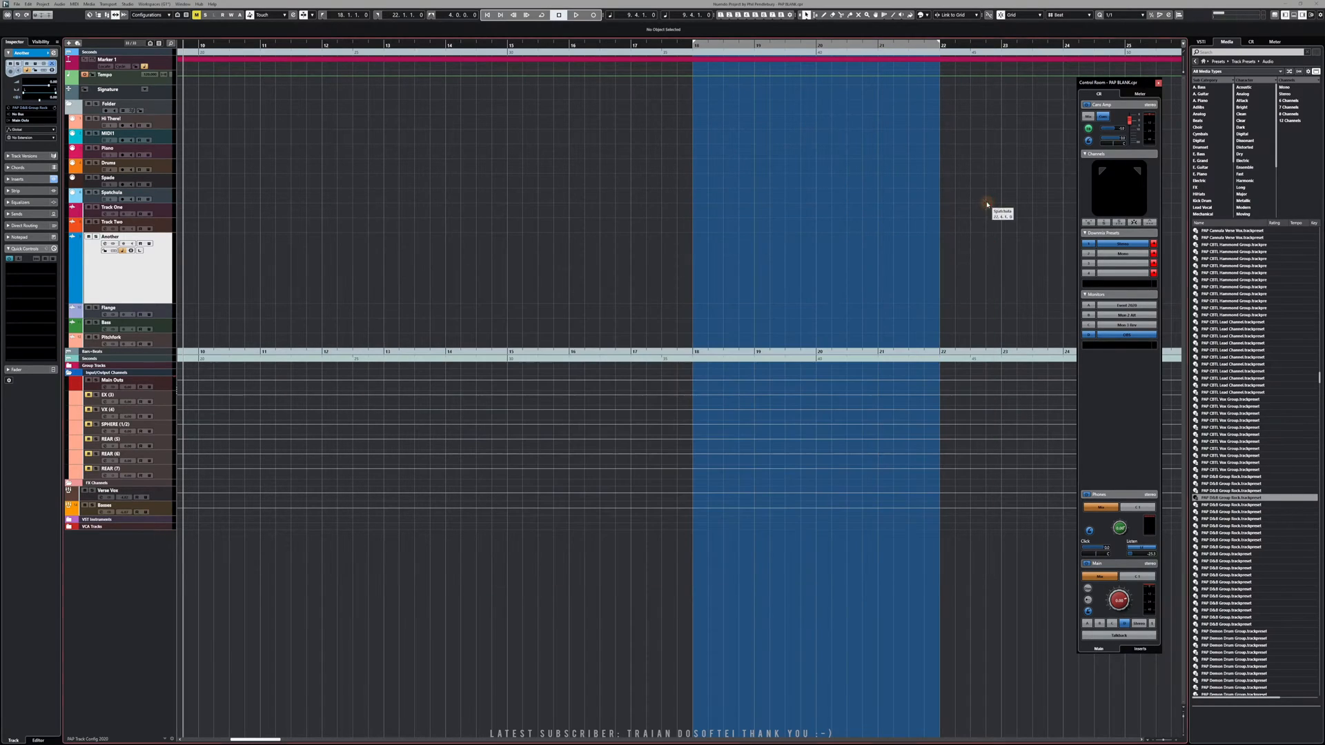
- Apply a PAP CBTL Lead Channel track preset to Track One and check its inserts in the mixer
{"action": "left_click", "coordinate": [1226, 373]}
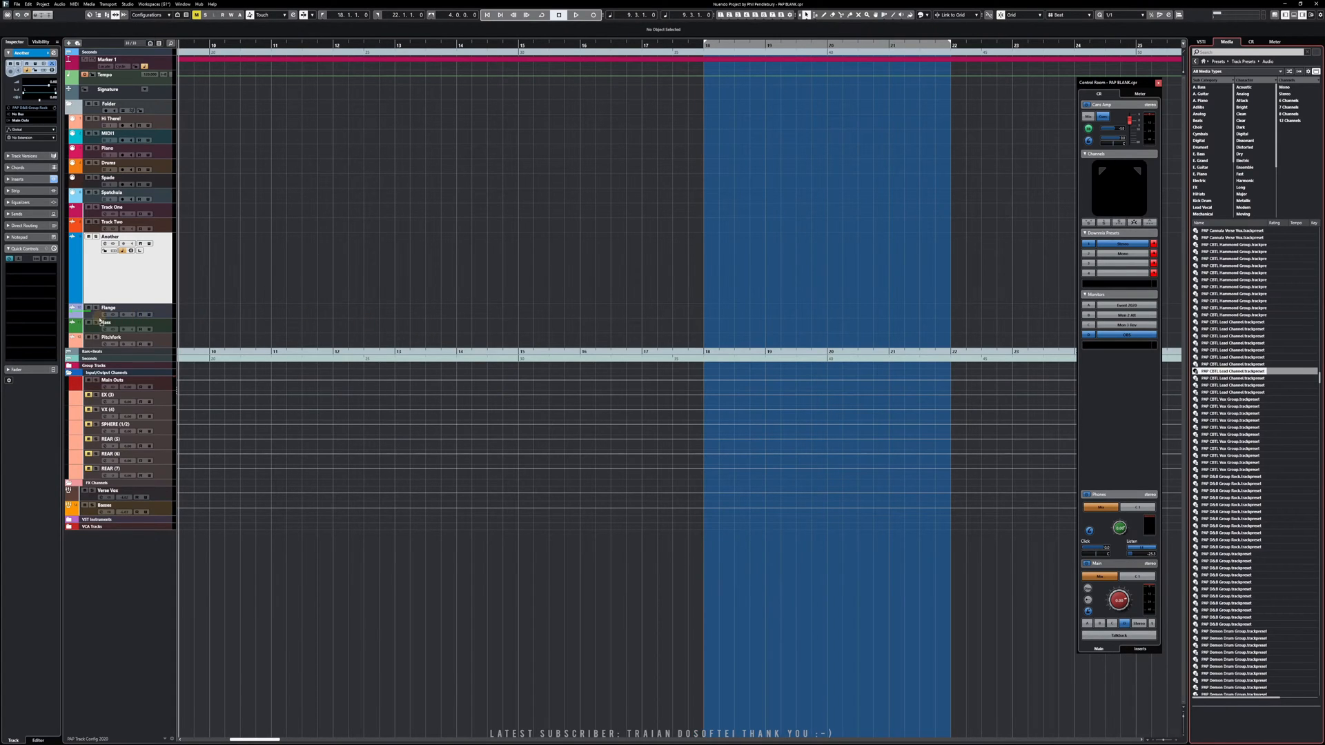
{"action": "left_click_drag", "start_coordinate": [100, 320], "coordinate": [111, 220]}
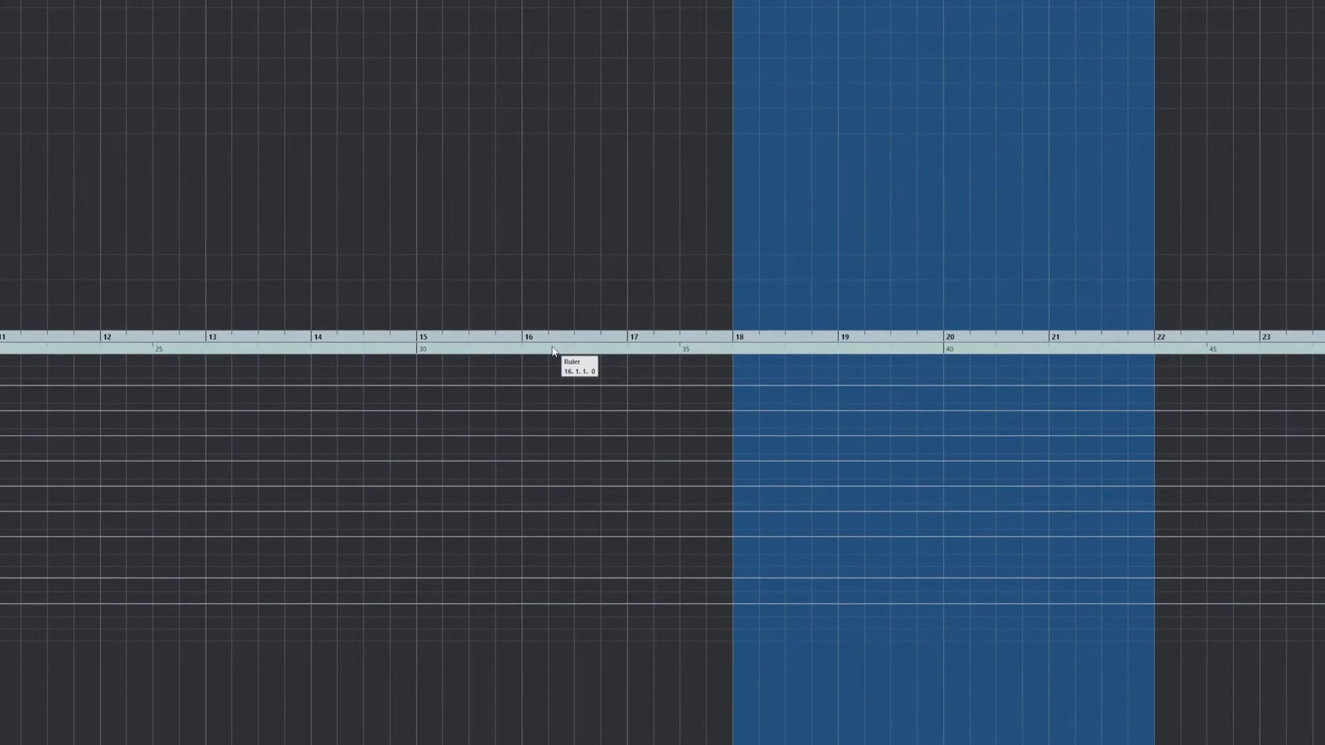
{"action": "key", "text": "F3"}
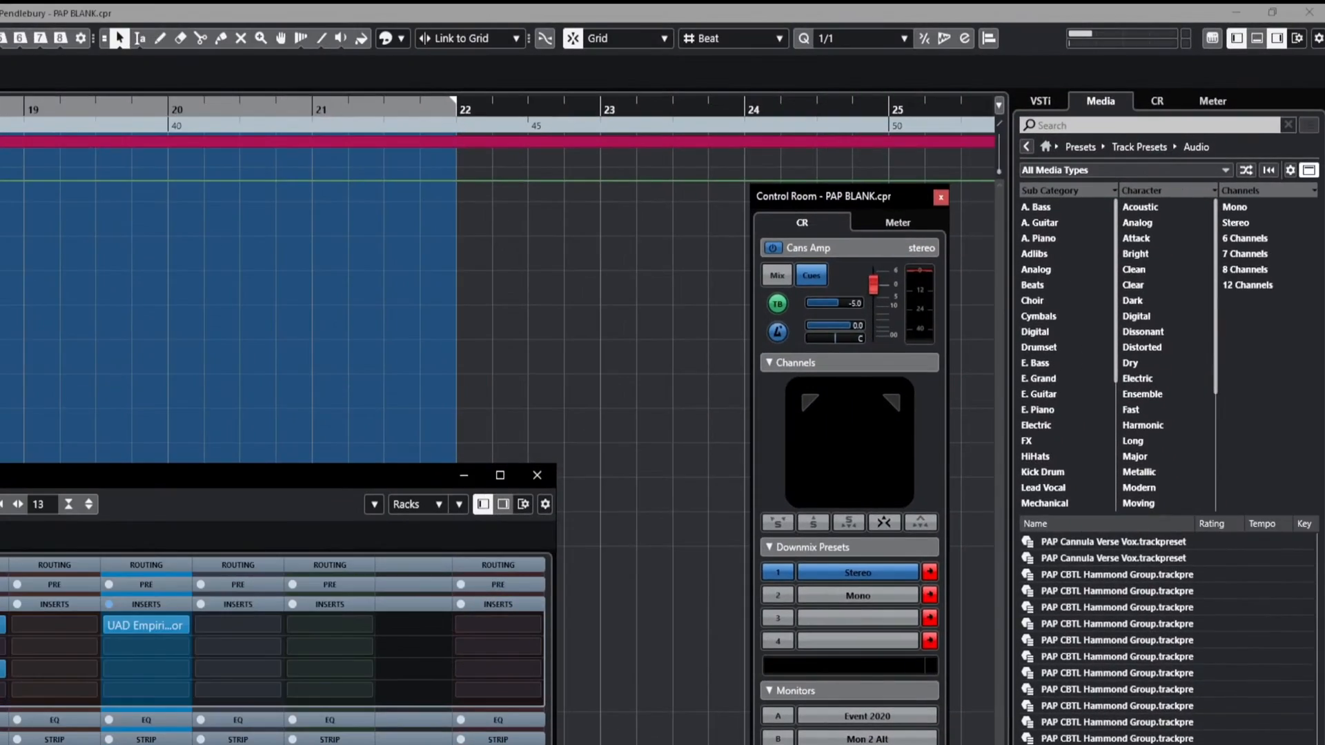
{"action": "left_click", "coordinate": [538, 476]}
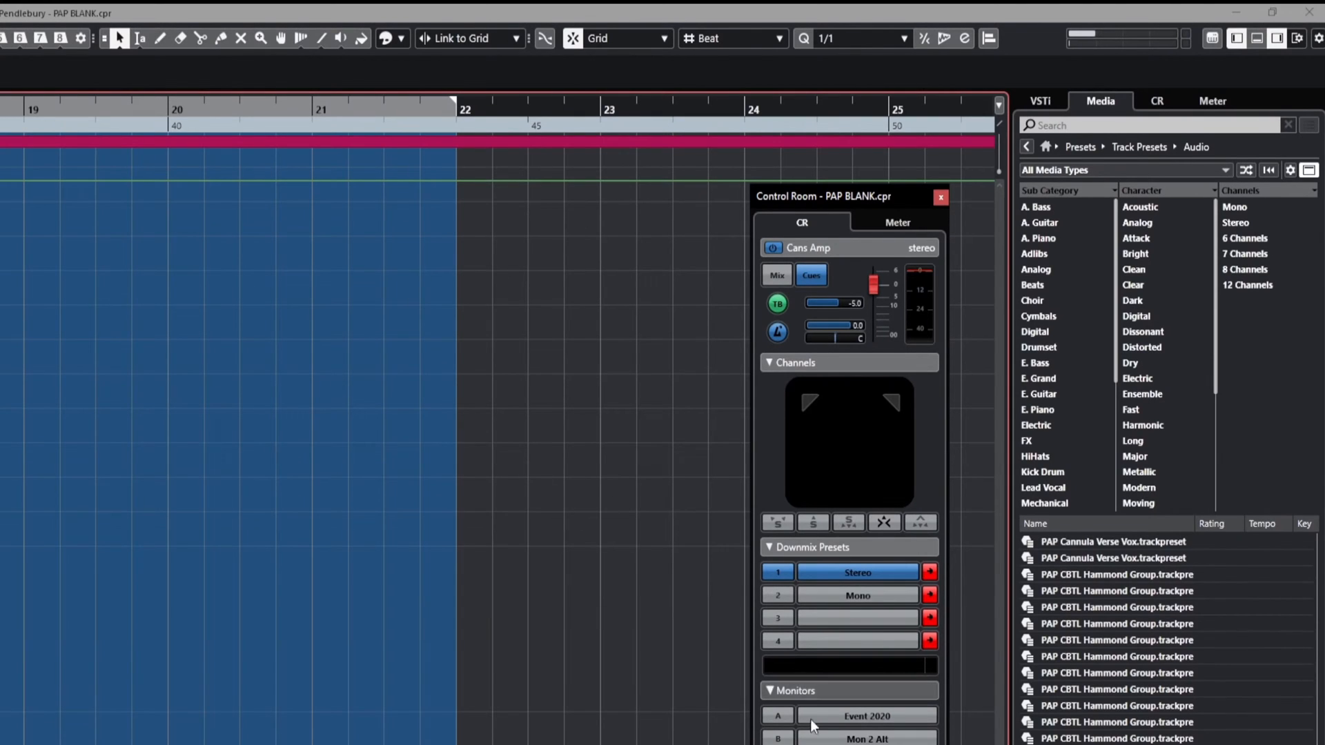
- Find a PAP ATYD Lead Vocal preset among the audio track presets and apply it to Track Two
{"action": "scroll", "coordinate": [1131, 656], "scroll_direction": "down", "scroll_amount": 20}
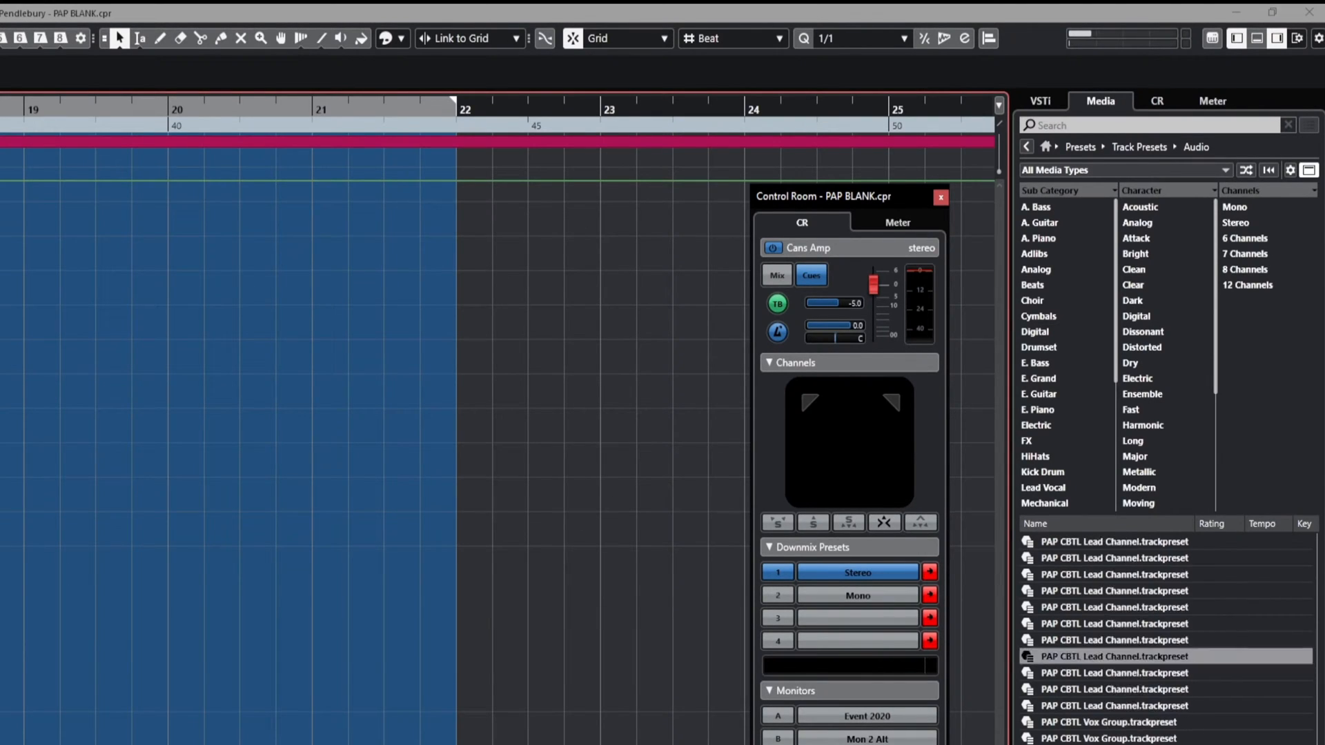
{"action": "scroll", "coordinate": [1132, 657], "scroll_direction": "down", "scroll_amount": 15}
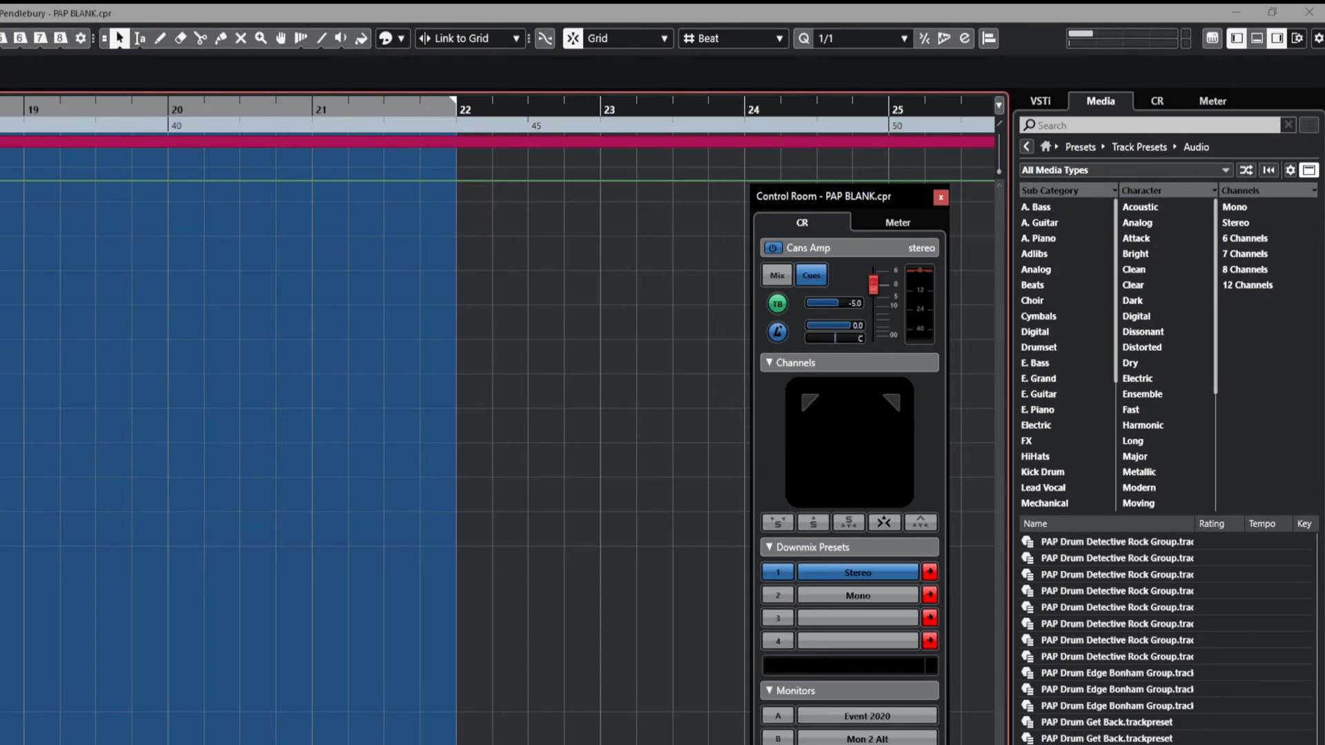
{"action": "scroll", "coordinate": [1132, 657], "scroll_direction": "down", "scroll_amount": 4}
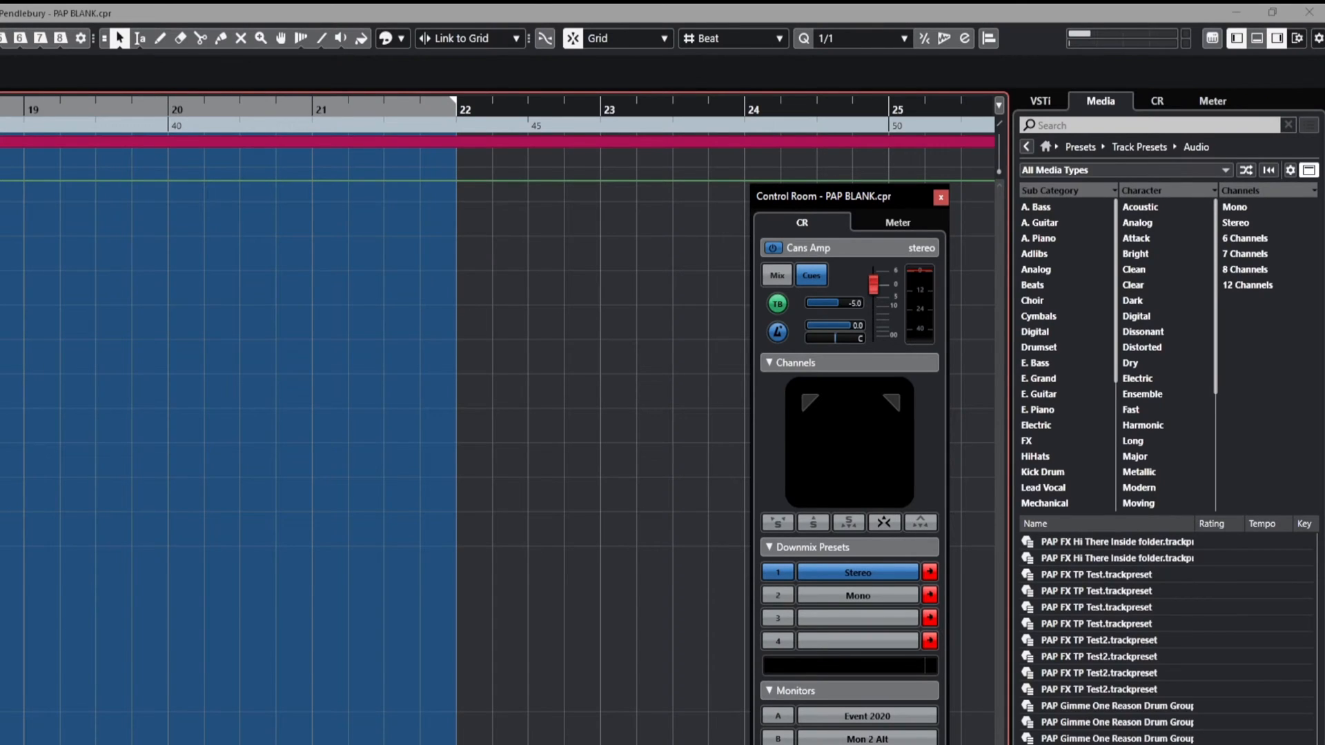
{"action": "scroll", "coordinate": [1132, 656], "scroll_direction": "up", "scroll_amount": 20}
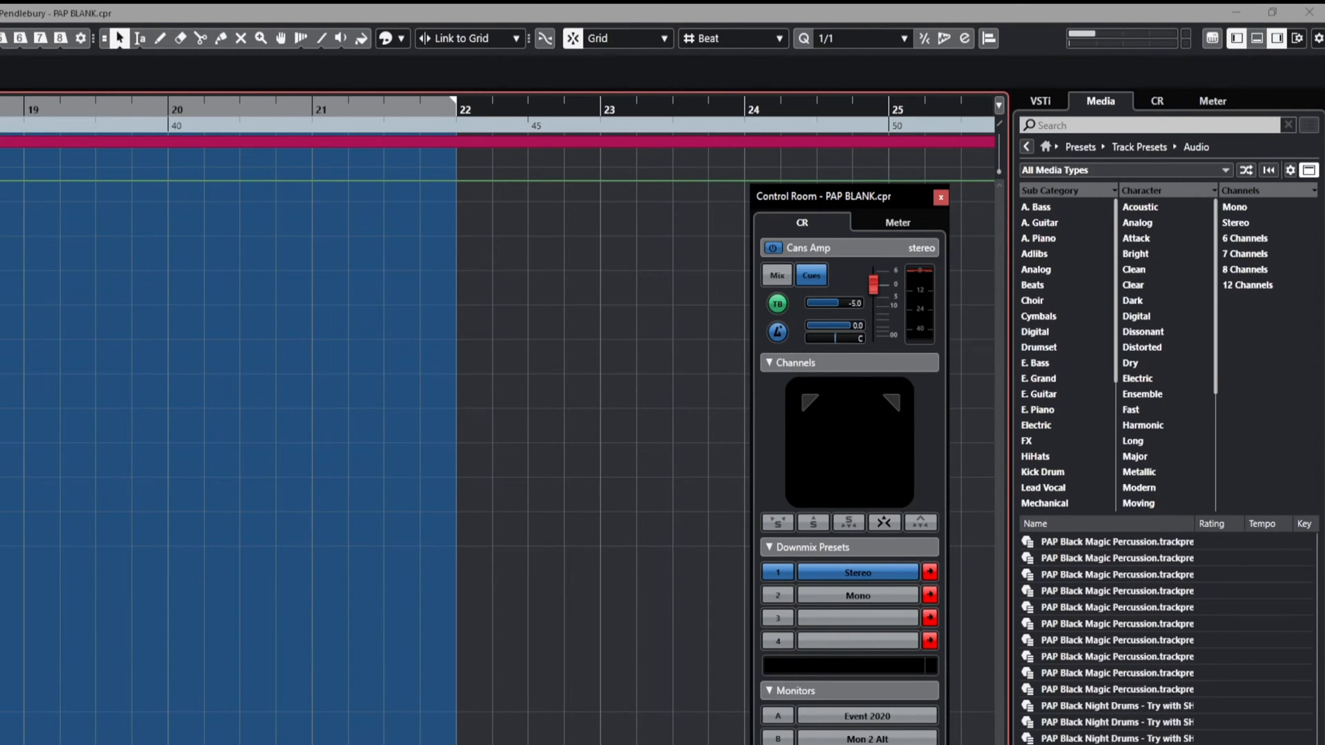
{"action": "scroll", "coordinate": [1132, 656], "scroll_direction": "up", "scroll_amount": 10}
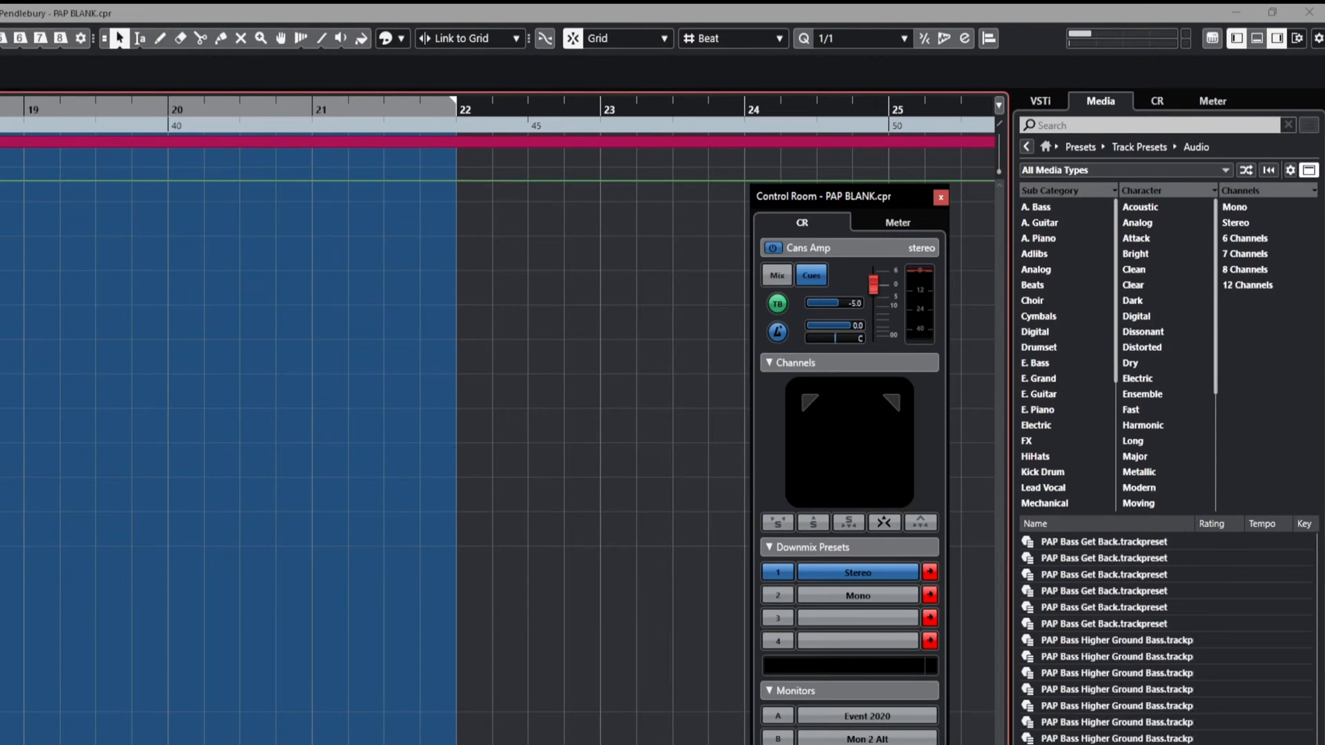
{"action": "scroll", "coordinate": [1132, 656], "scroll_direction": "up", "scroll_amount": 5}
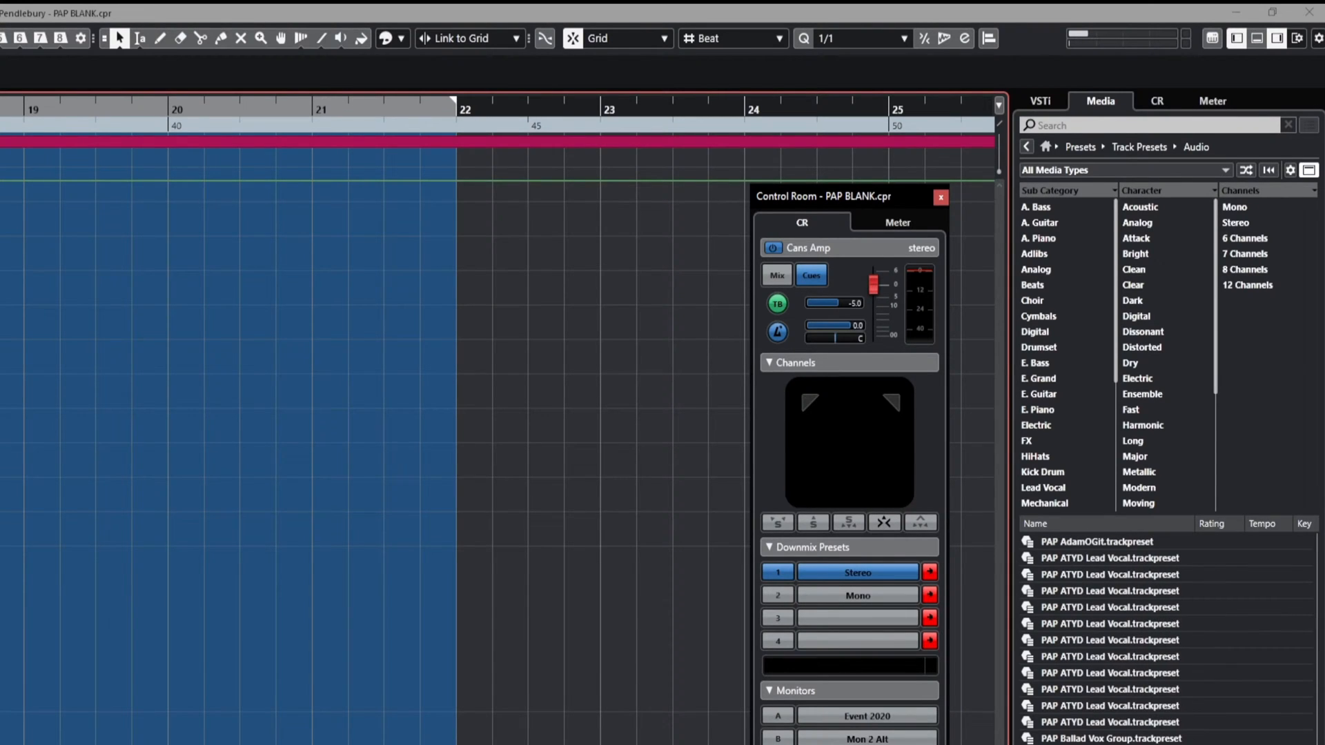
{"action": "left_click_drag", "start_coordinate": [1079, 706], "coordinate": [245, 708]}
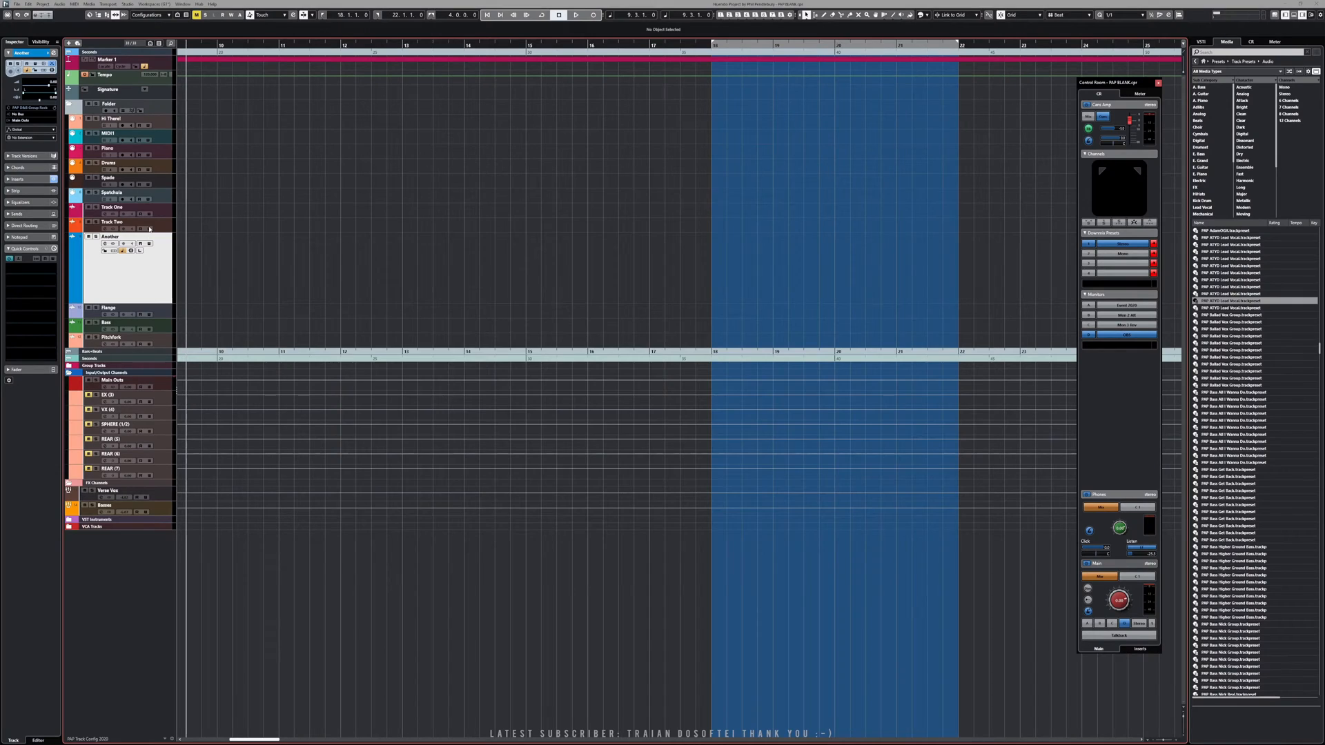
- Inspect the Gate insert on Track Two in the mixer and close its editor
{"action": "key", "text": "F3"}
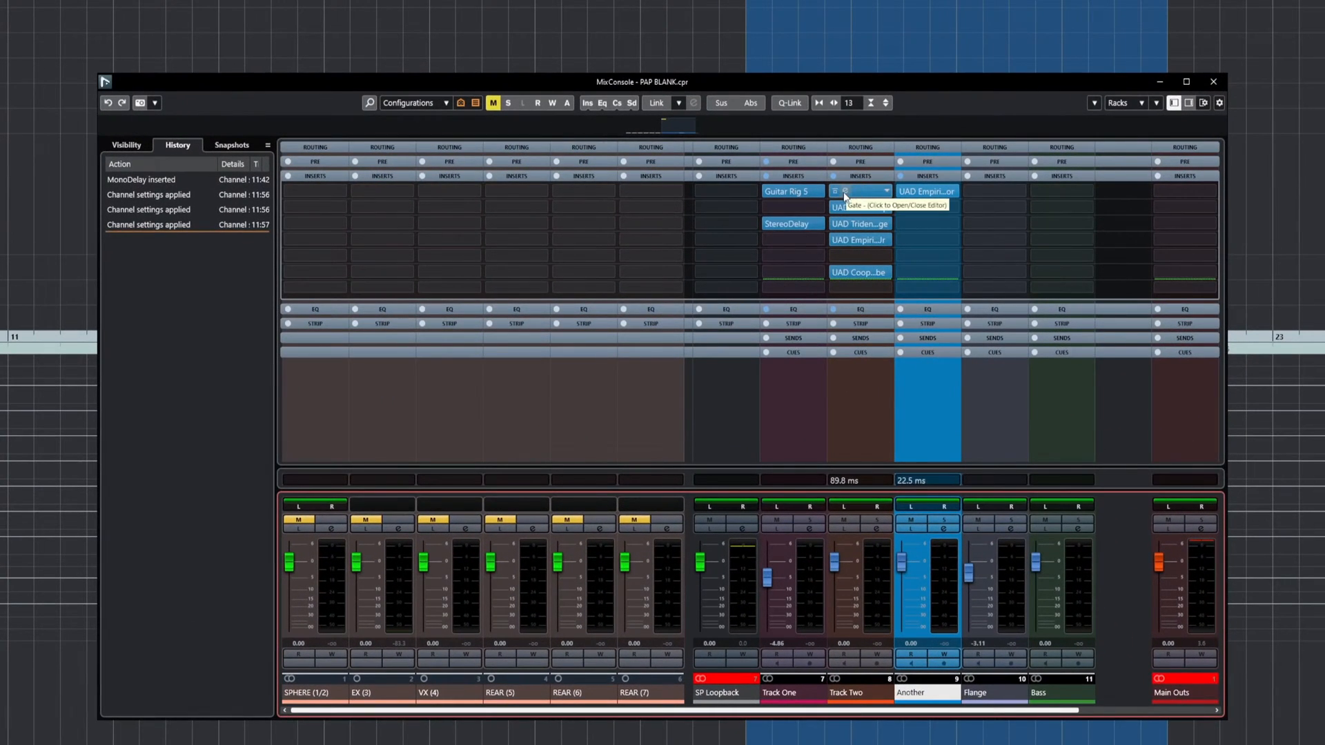
{"action": "left_click", "coordinate": [844, 191]}
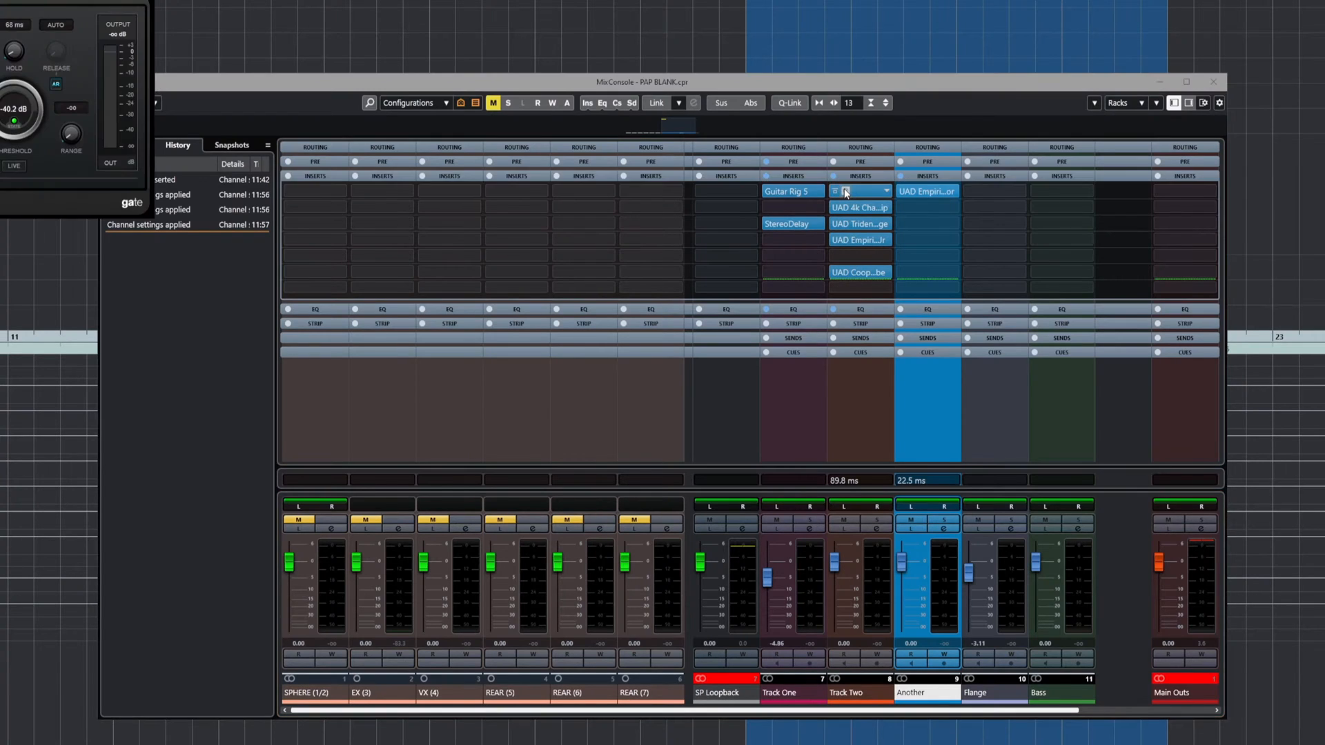
{"action": "left_click", "coordinate": [844, 191]}
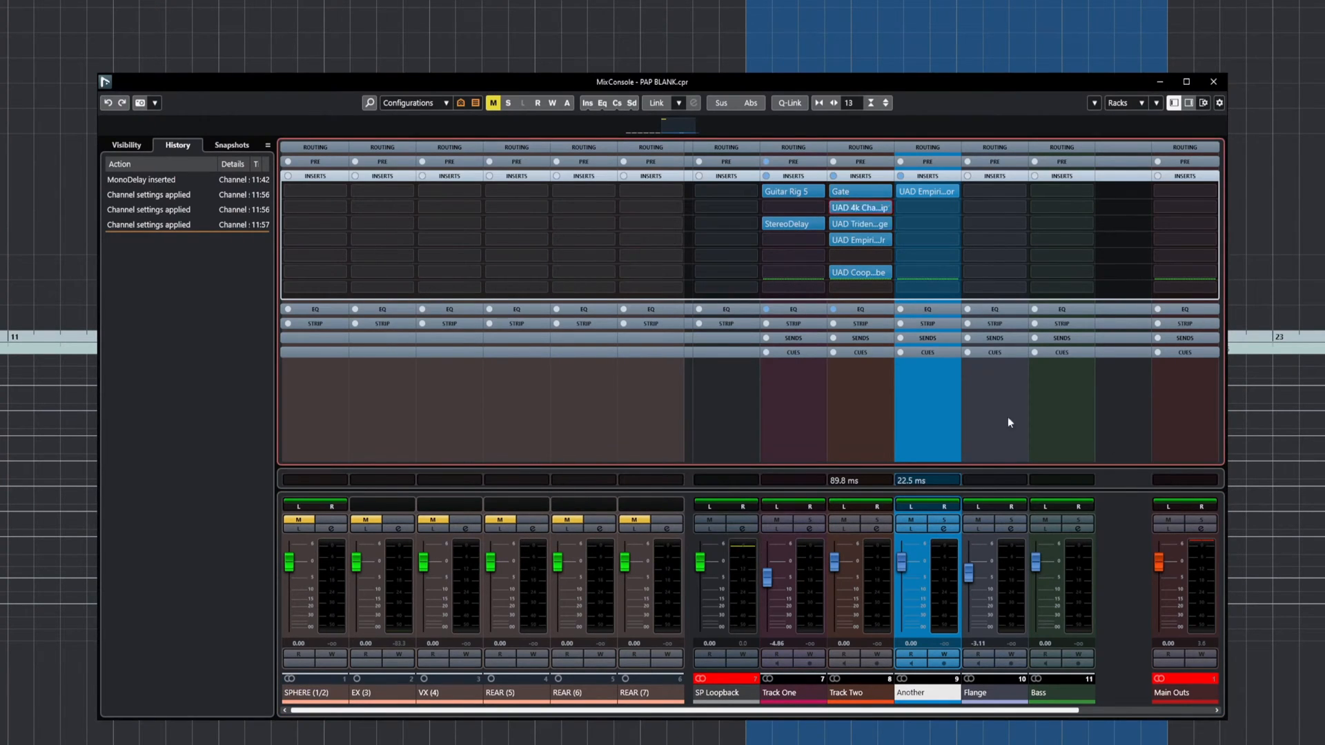
- Revert all channel changes in the MixConsole history back to before the MonoDelay was inserted
{"action": "left_click", "coordinate": [170, 228]}
{"action": "left_click", "coordinate": [171, 195]}
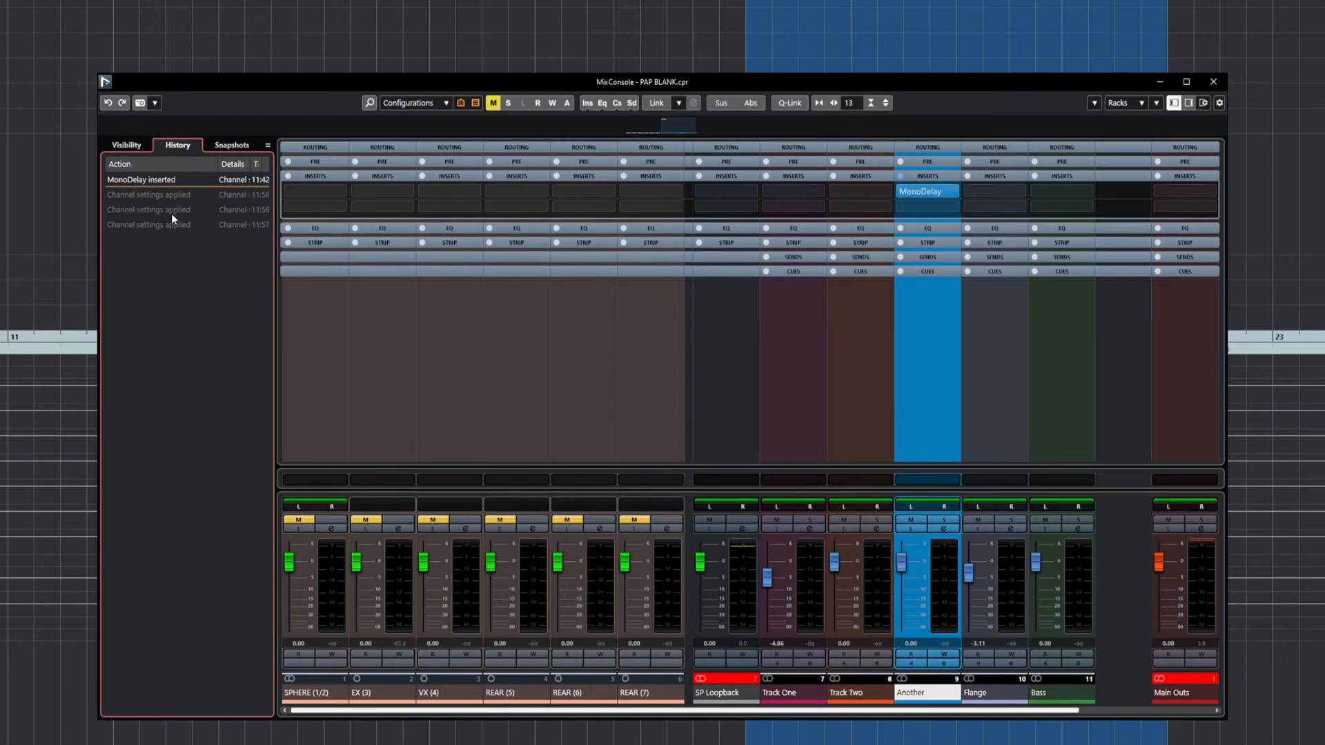
{"action": "left_click", "coordinate": [169, 171]}
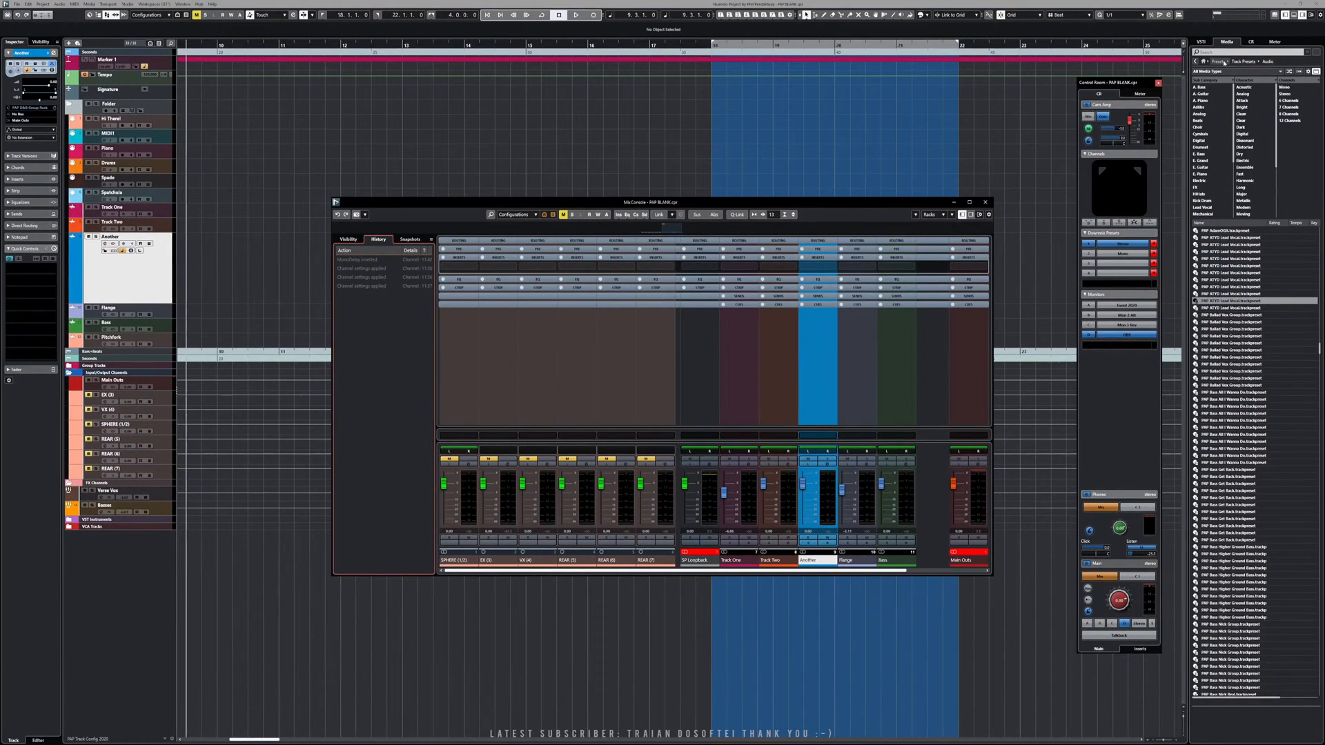
- Switch the Media view to the VST Instruments track presets and browse the list
{"action": "left_click", "coordinate": [1249, 63]}
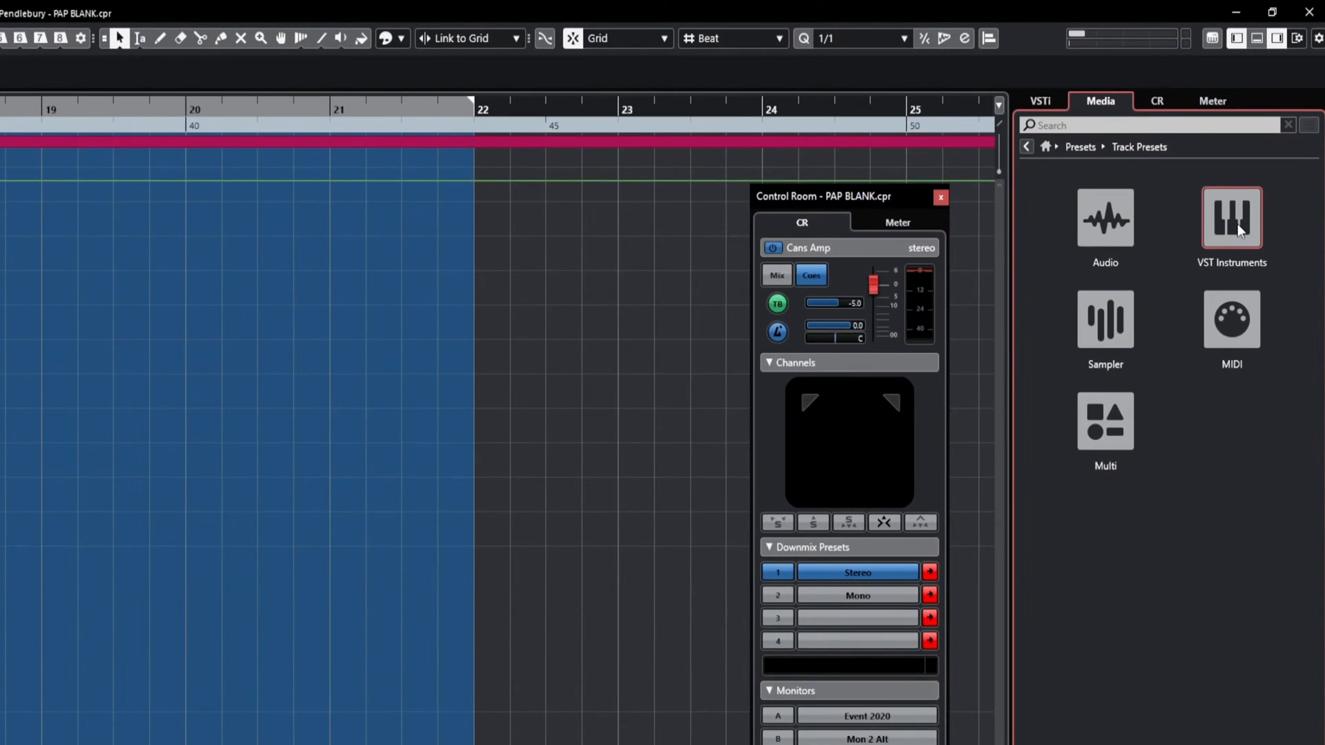
{"action": "left_click", "coordinate": [1237, 222]}
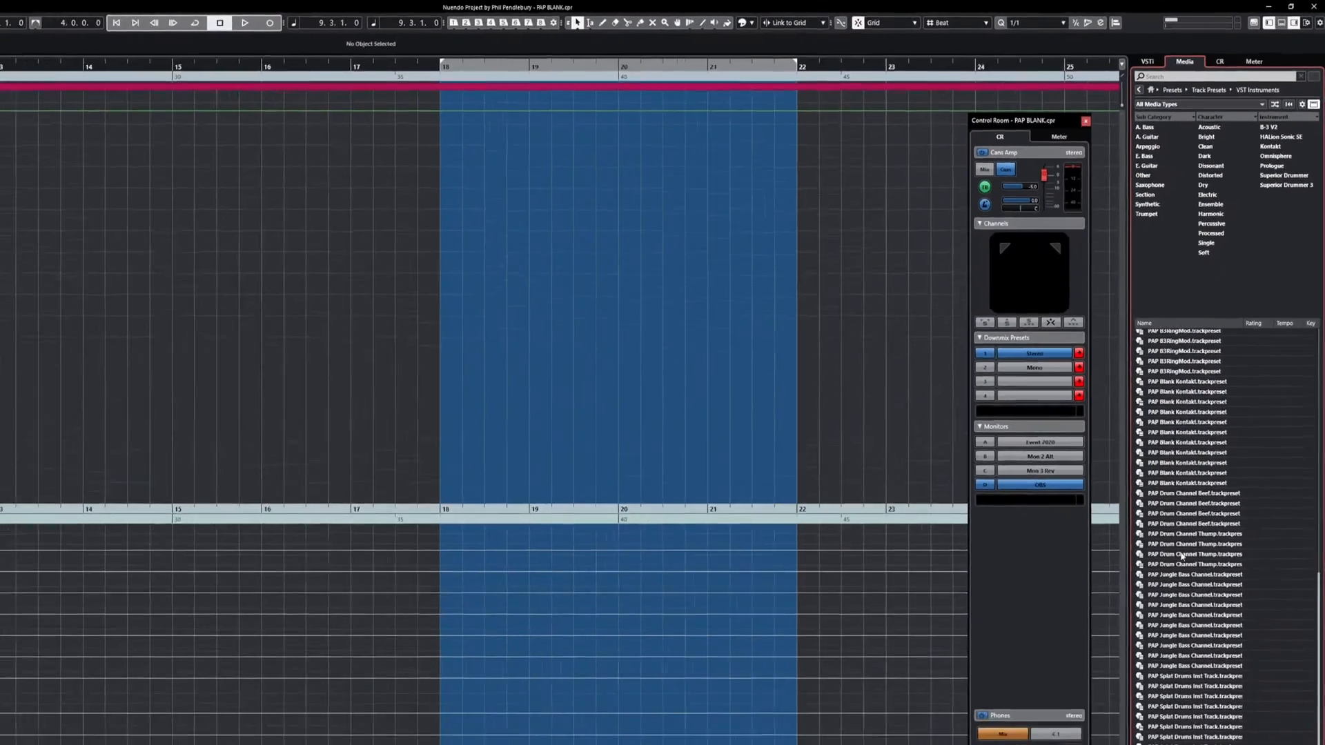
{"action": "scroll", "coordinate": [1234, 366], "scroll_direction": "up", "scroll_amount": 12}
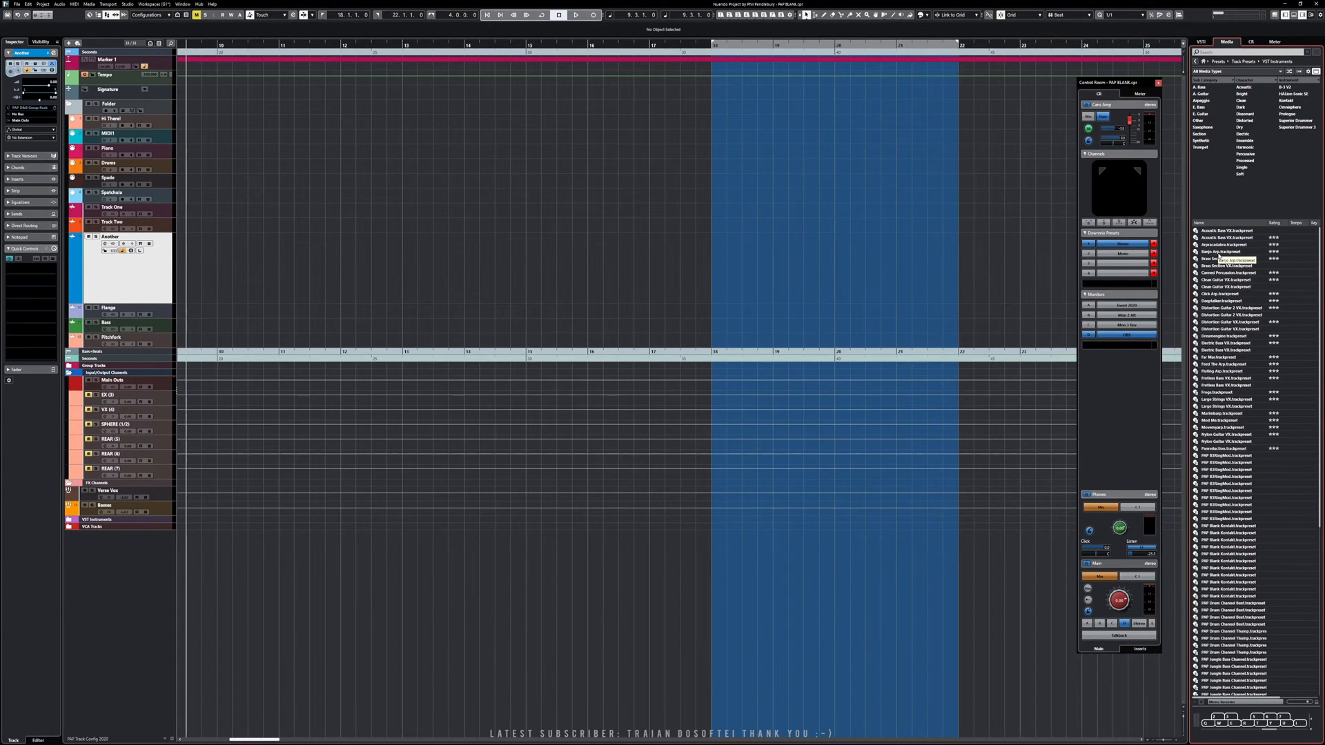
{"action": "left_click", "coordinate": [1220, 253]}
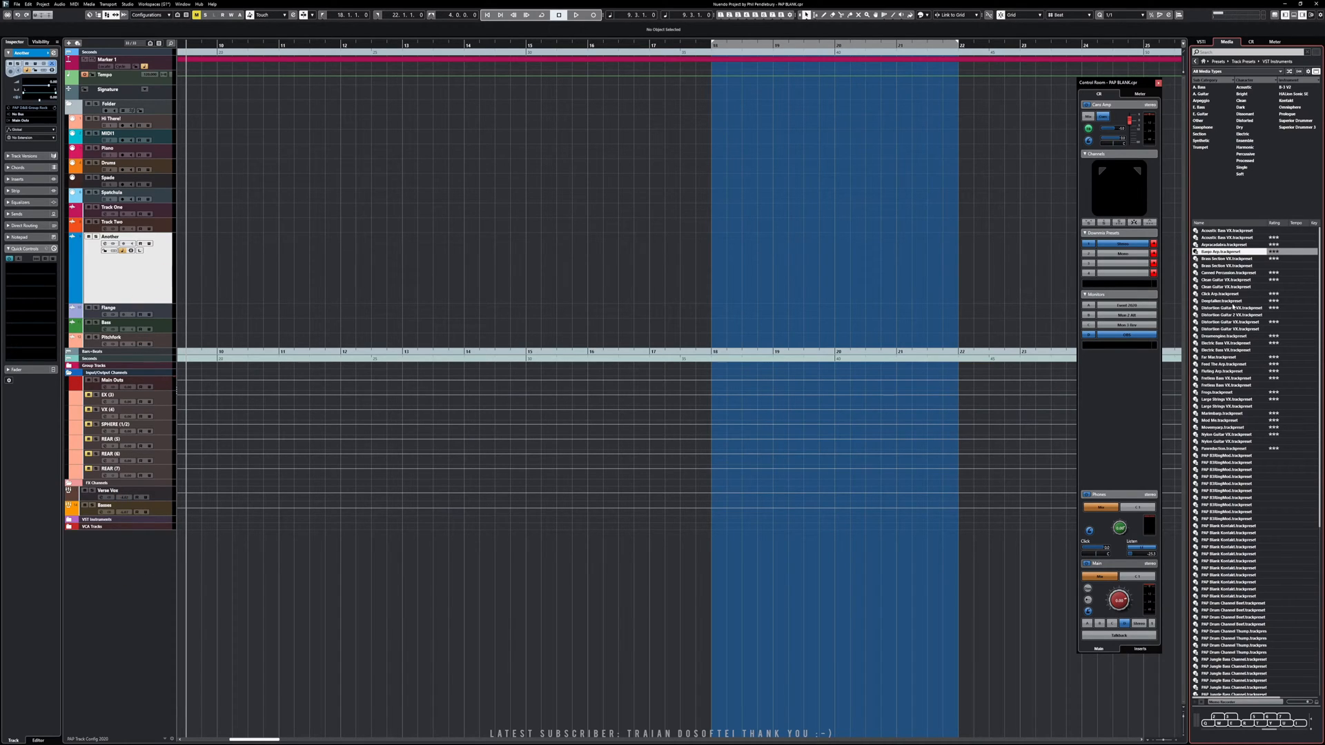
- Create an instrument track from a PAP B3RingMod track preset below the VCA Tracks folder and open its B-3 V organ for playing
{"action": "left_click", "coordinate": [1223, 485]}
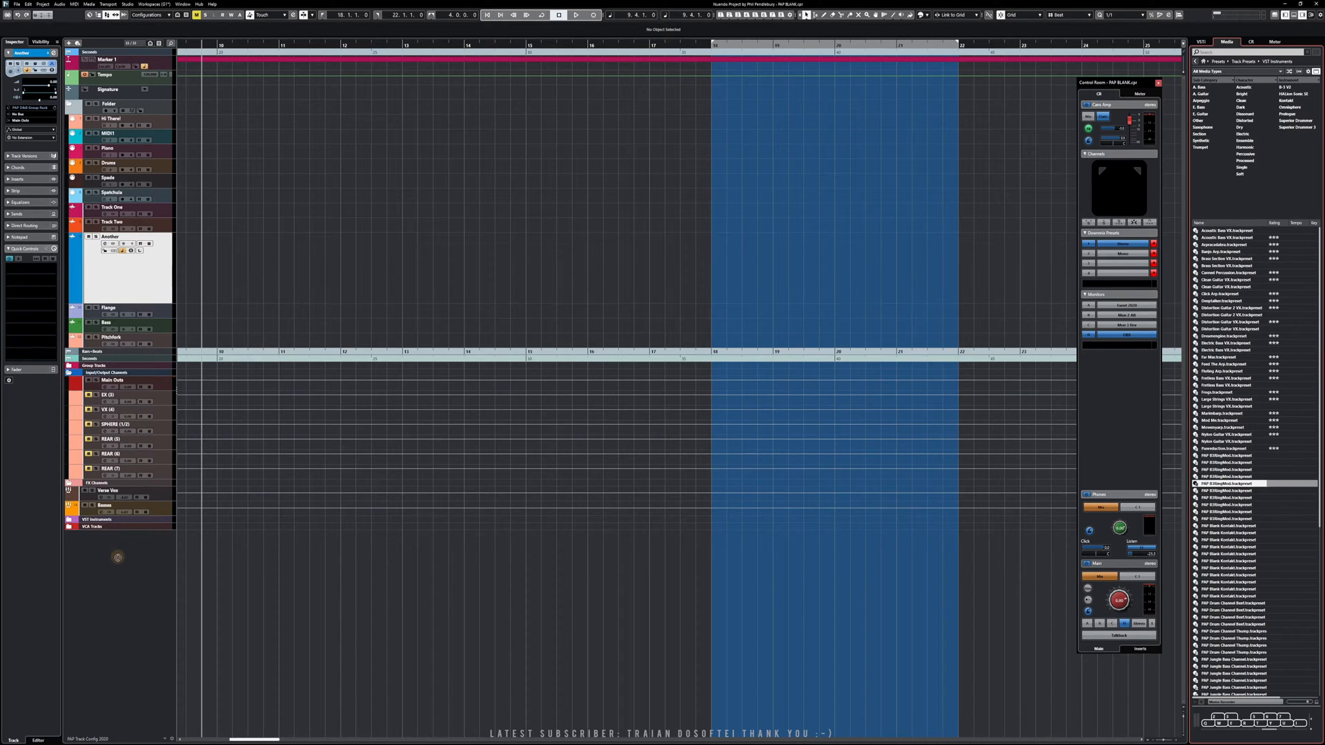
{"action": "mouse_move", "coordinate": [117, 558]}
{"action": "left_mouse_down"}
{"action": "mouse_move", "coordinate": [128, 238]}
{"action": "mouse_move", "coordinate": [111, 555]}
{"action": "mouse_move", "coordinate": [113, 537]}
{"action": "left_mouse_up"}
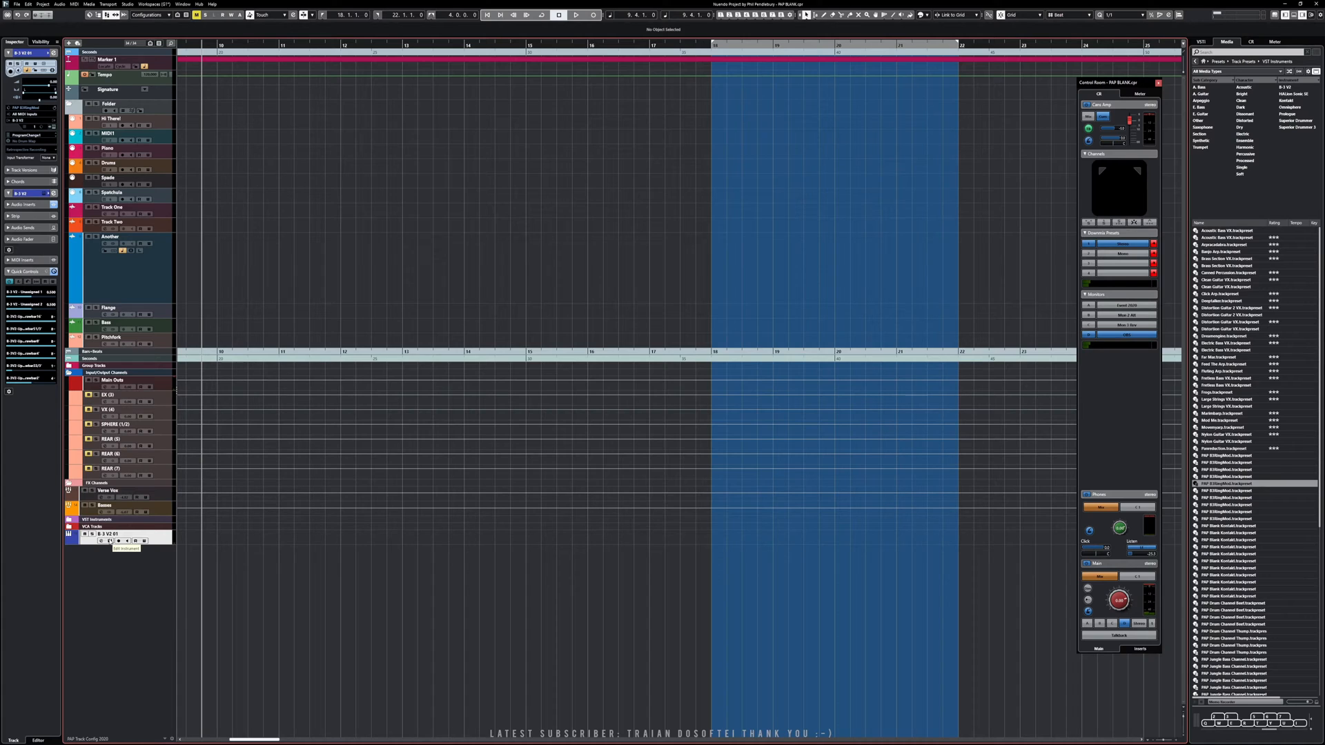
{"action": "left_click", "coordinate": [109, 541]}
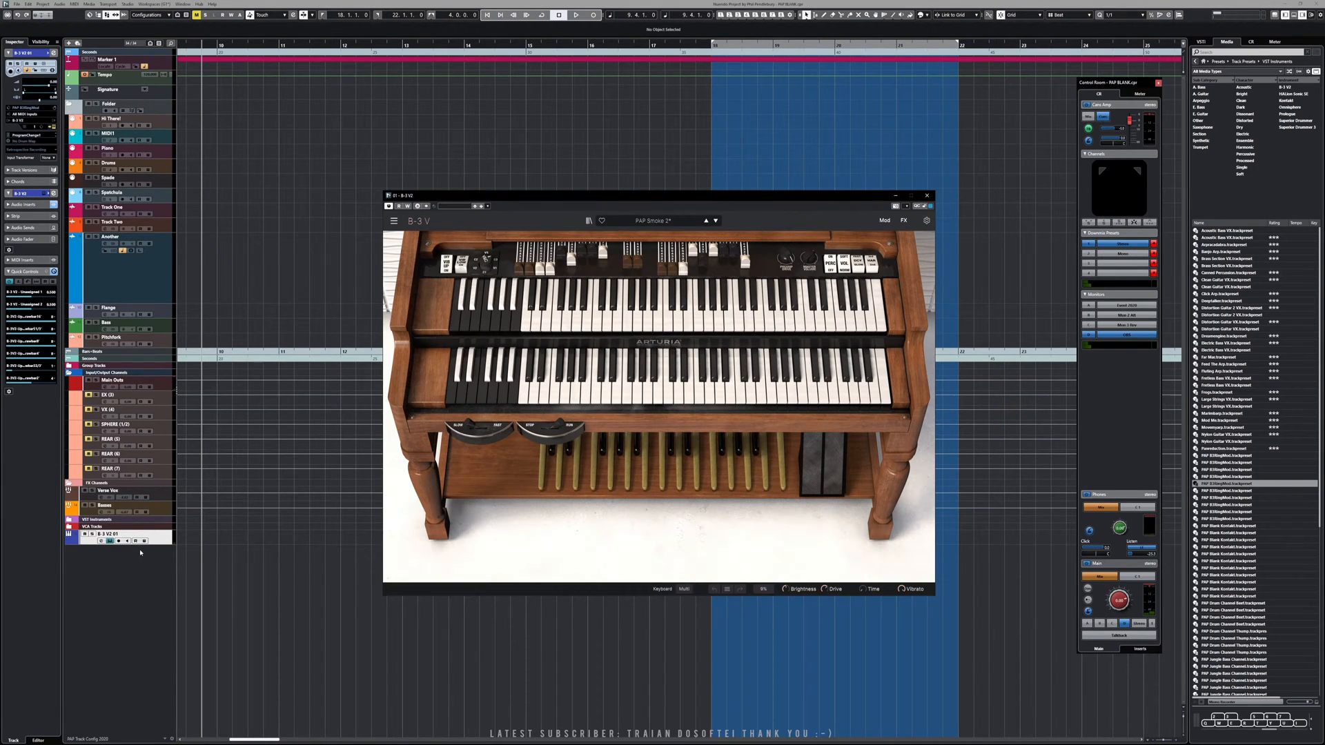
{"action": "left_click", "coordinate": [110, 542]}
{"action": "left_click", "coordinate": [108, 542]}
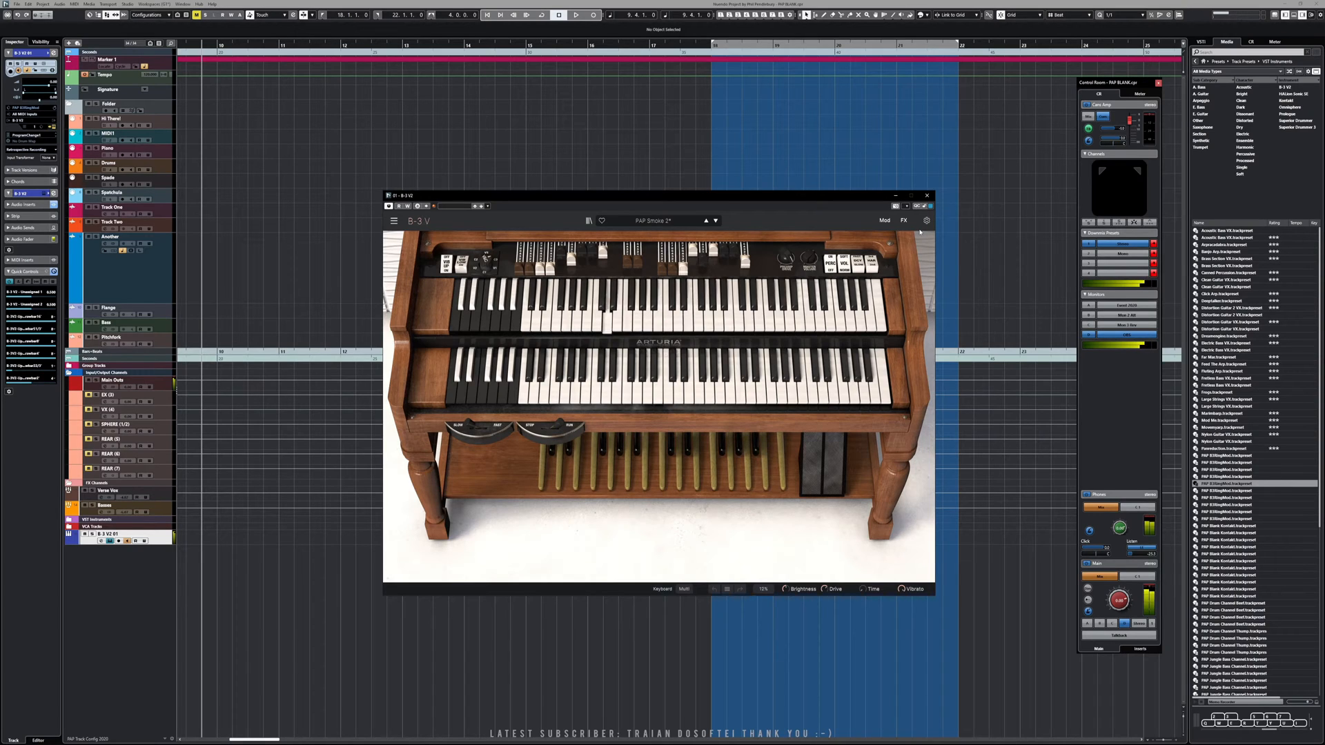
- Close the B-3 V instrument window and remove the organ track from the project
{"action": "left_click", "coordinate": [929, 196]}
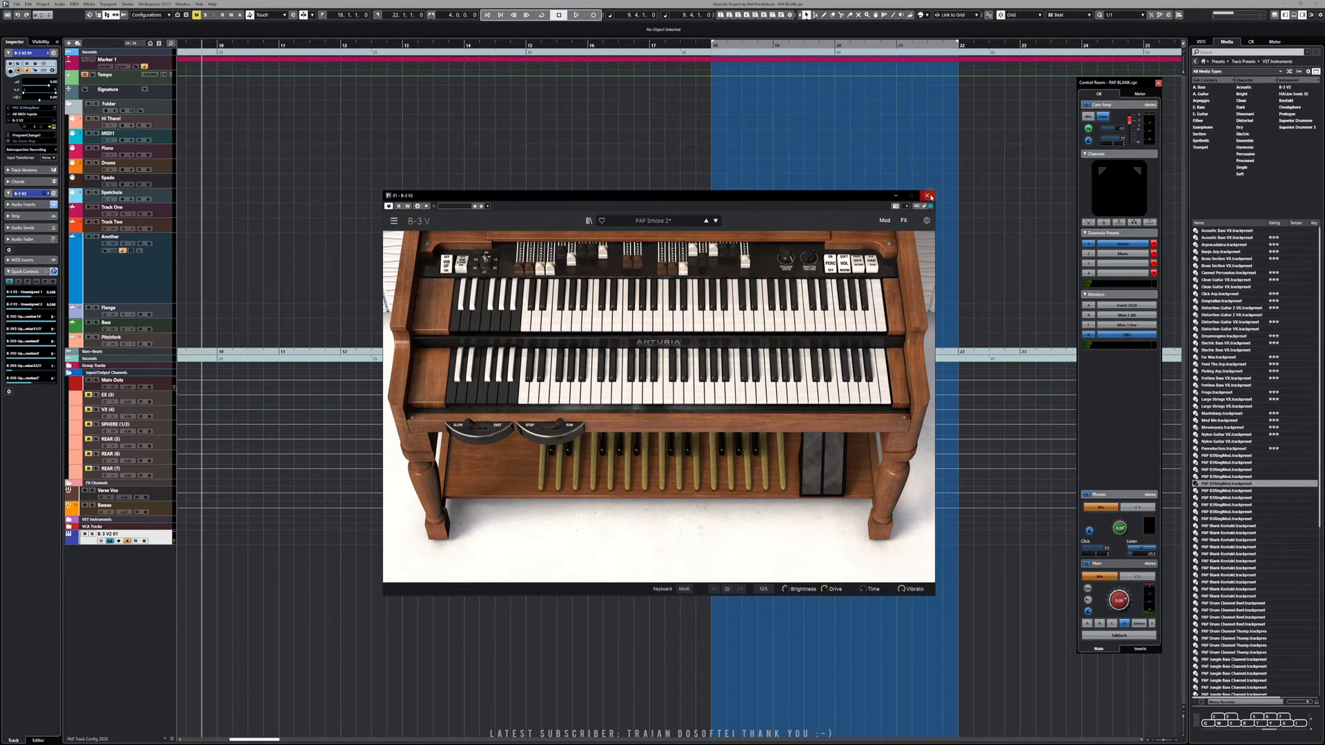
{"action": "right_click", "coordinate": [90, 544]}
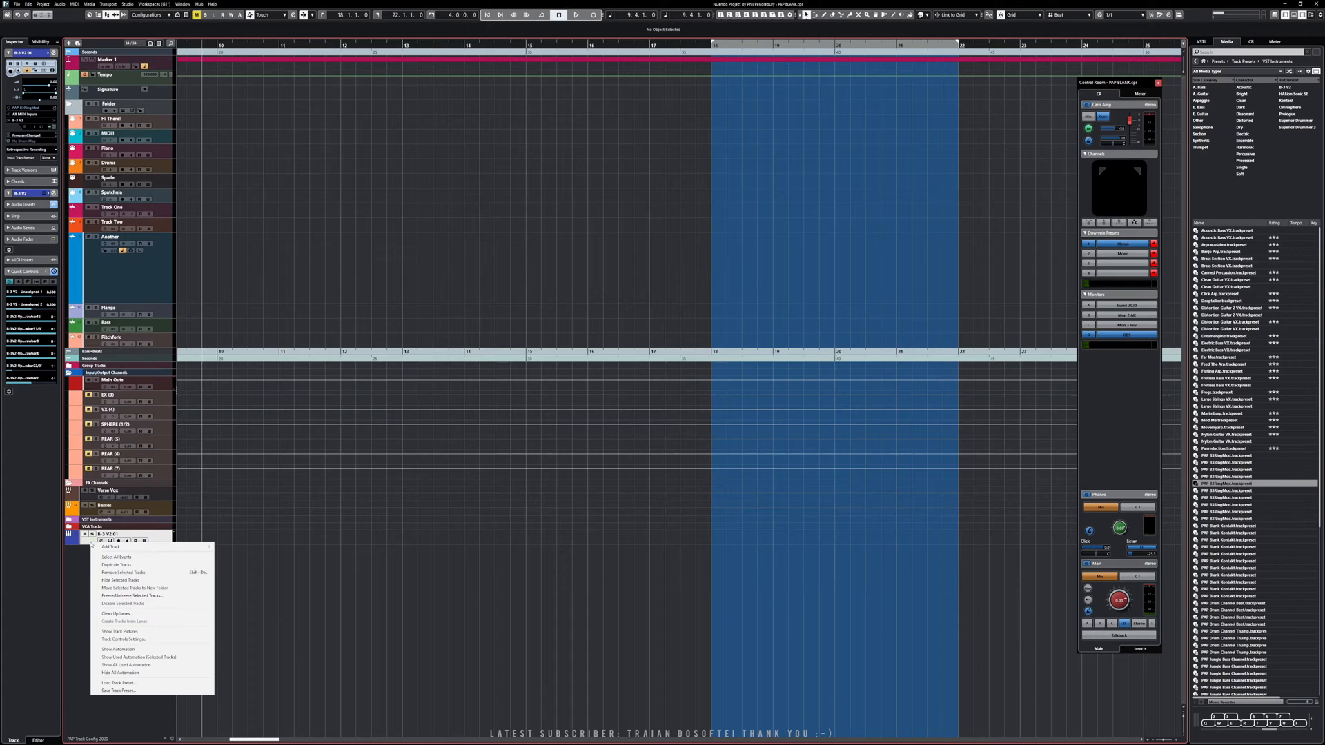
{"action": "left_click", "coordinate": [150, 570]}
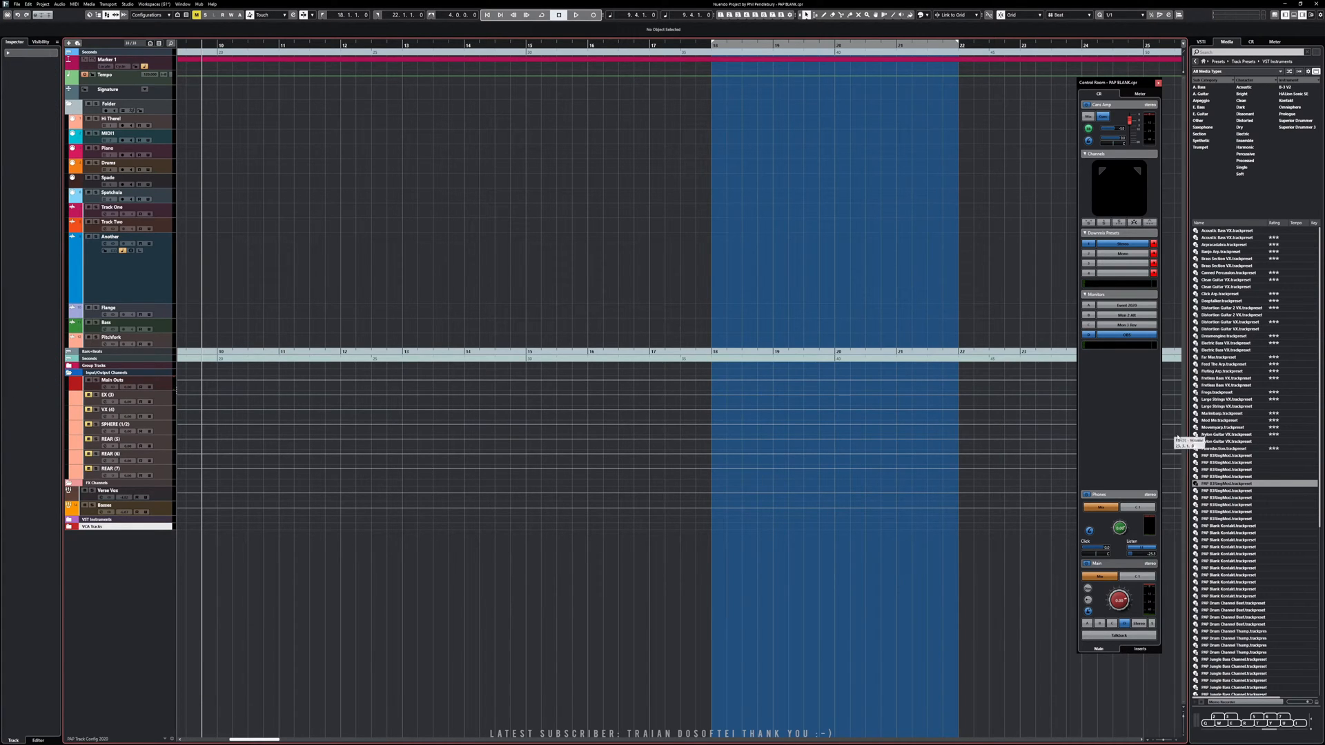
- Create an instrument track from a PAP Jungle Bass Channel track preset below the VCA Tracks folder
{"action": "scroll", "coordinate": [1221, 499], "scroll_direction": "down", "scroll_amount": 5}
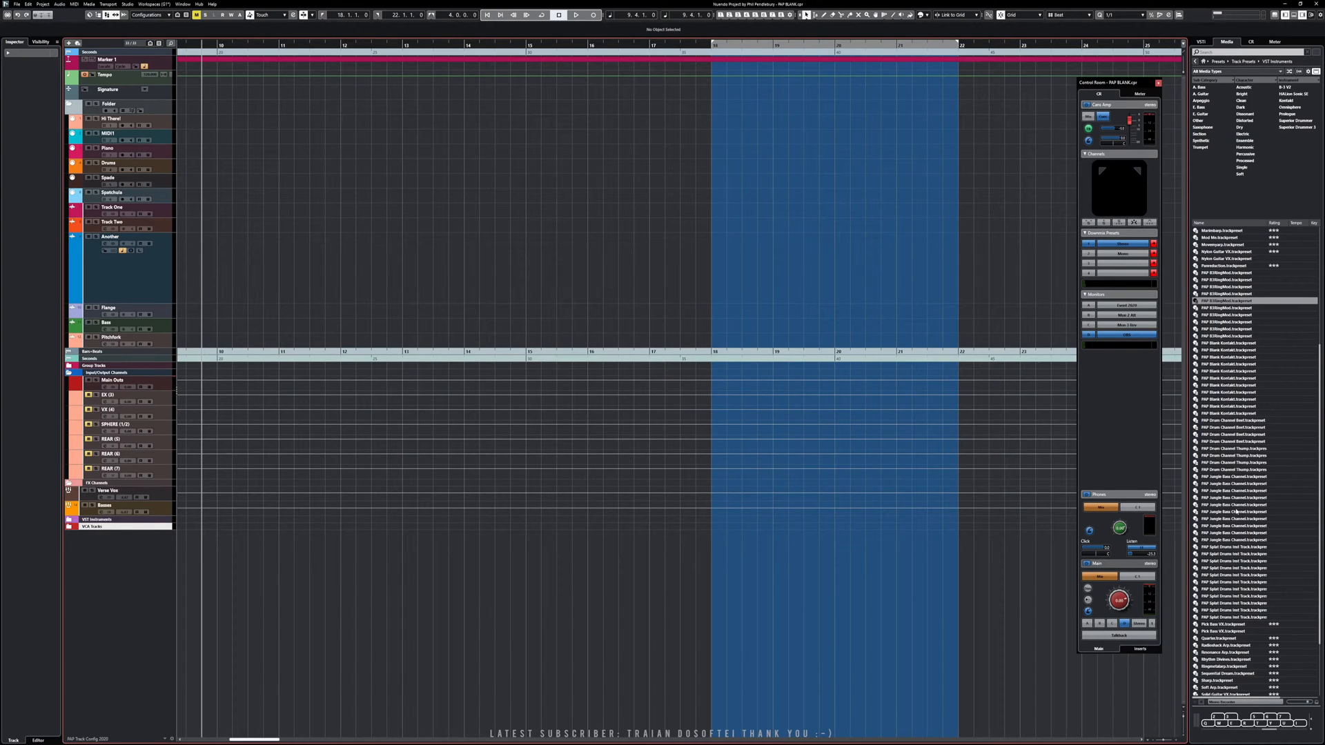
{"action": "left_click_drag", "start_coordinate": [1218, 477], "coordinate": [663, 296]}
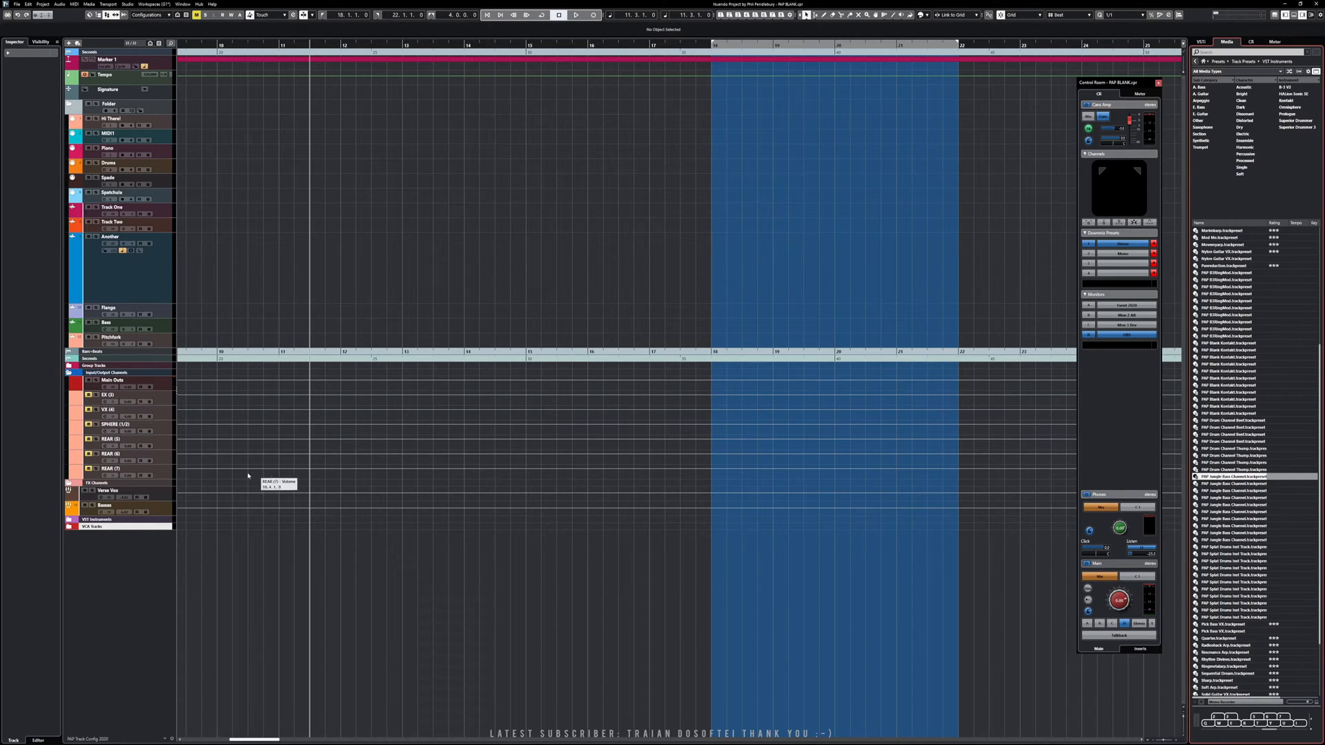
{"action": "left_click", "coordinate": [1219, 486]}
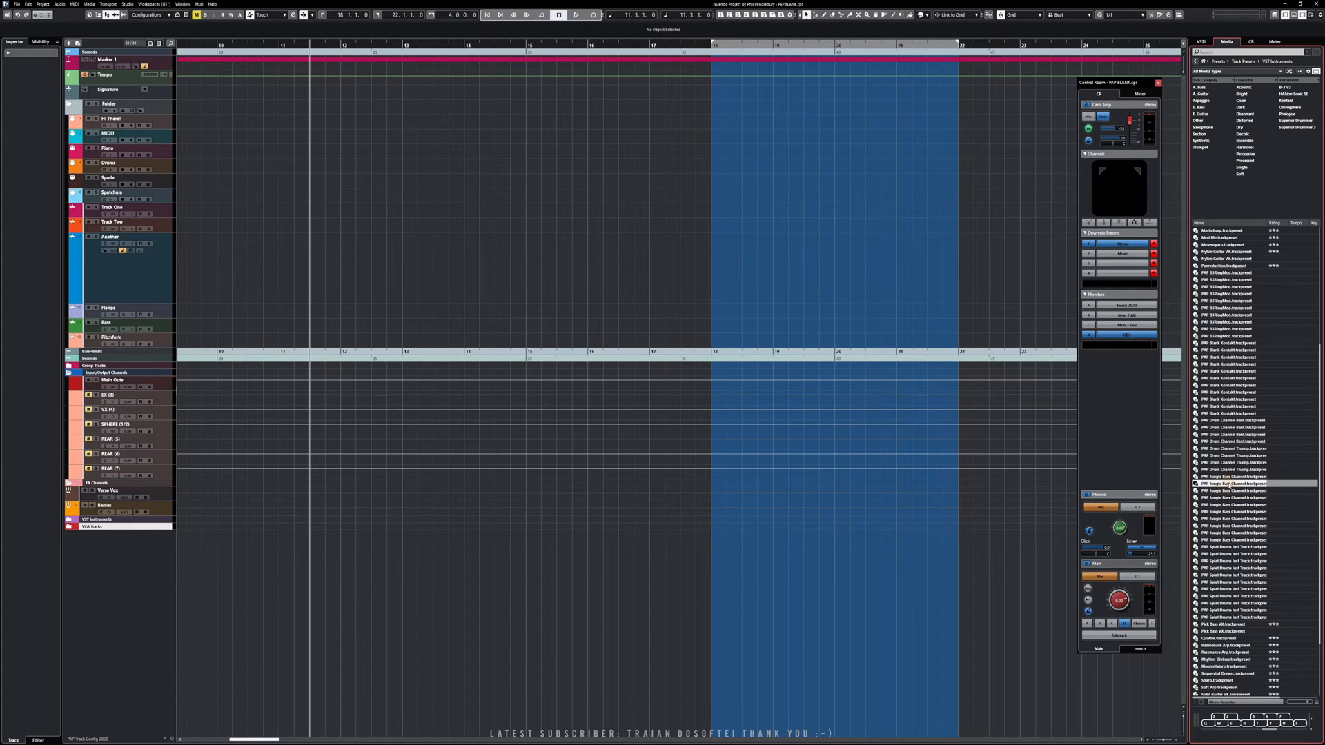
{"action": "left_click_drag", "start_coordinate": [1223, 485], "coordinate": [150, 542]}
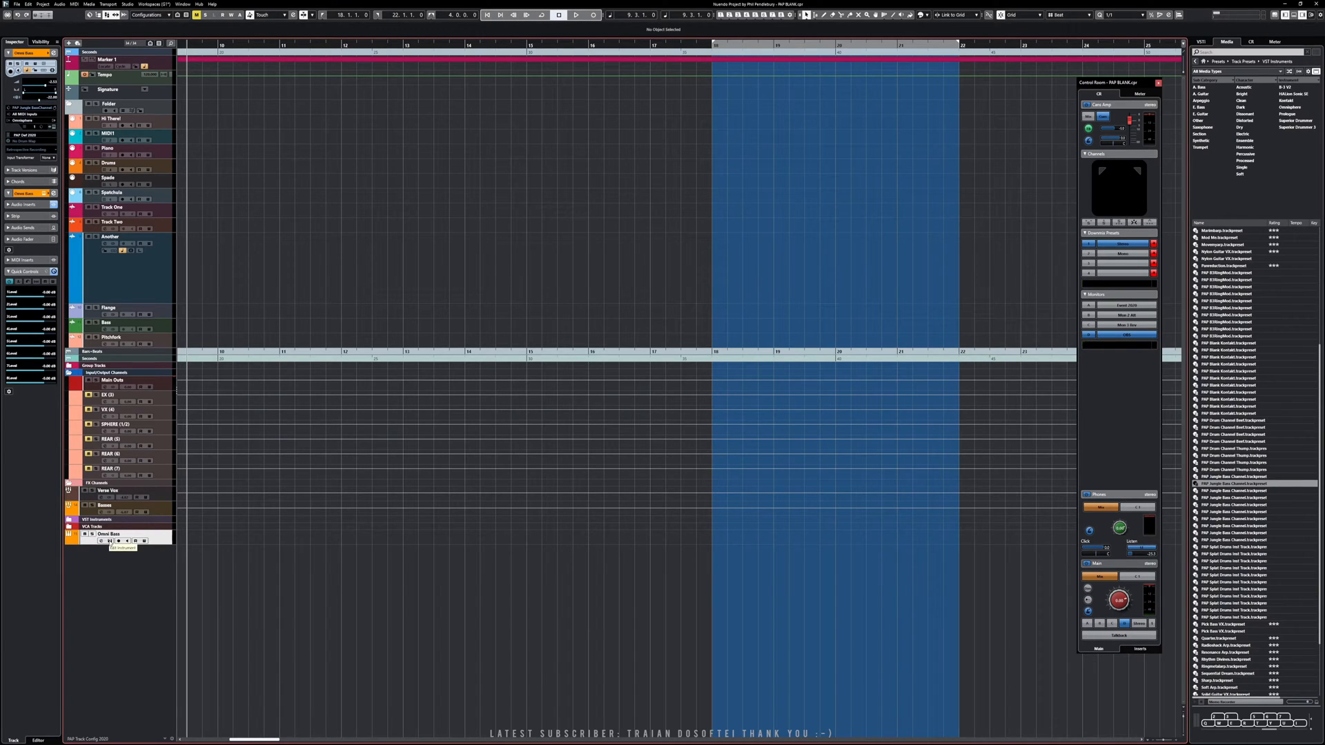
- Enable monitoring on the Omni Bass track and open its UAD Ampeg SVTVR insert from the mixer
{"action": "left_click", "coordinate": [111, 542]}
{"action": "left_click", "coordinate": [126, 542]}
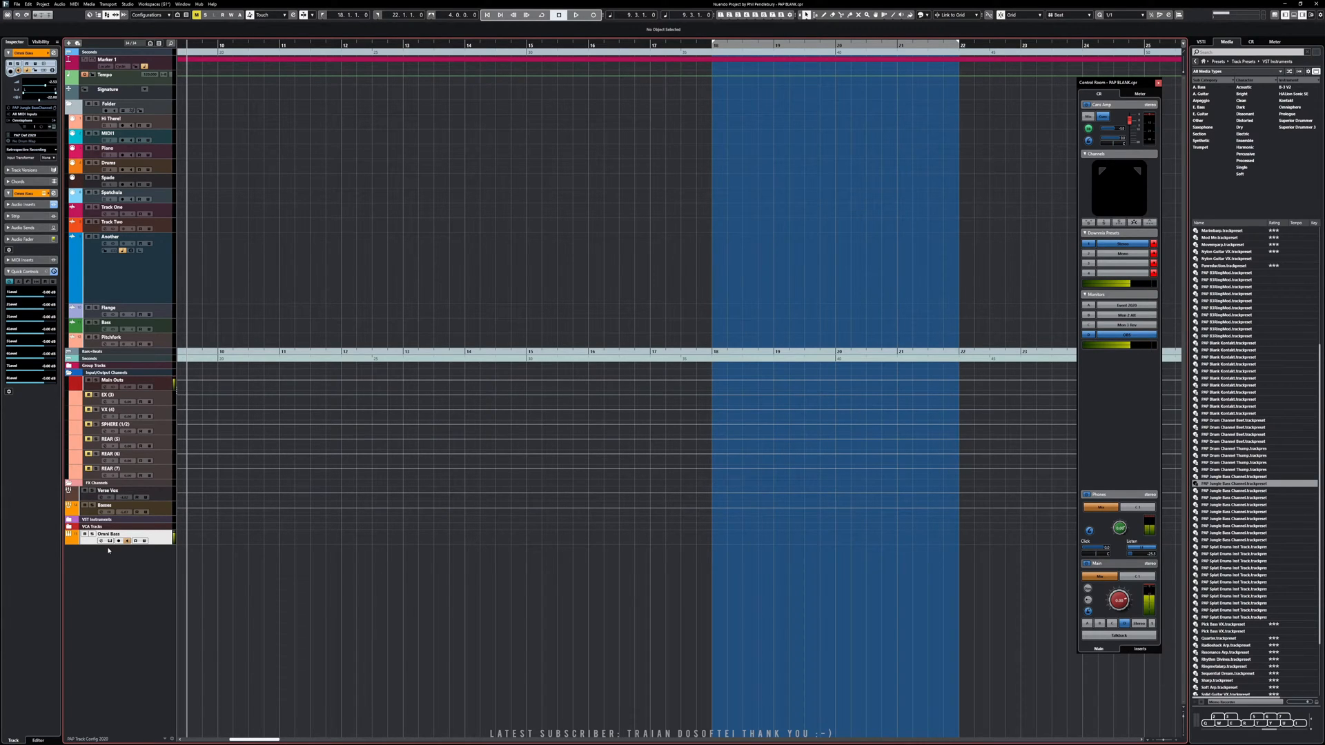
{"action": "key", "text": "F3"}
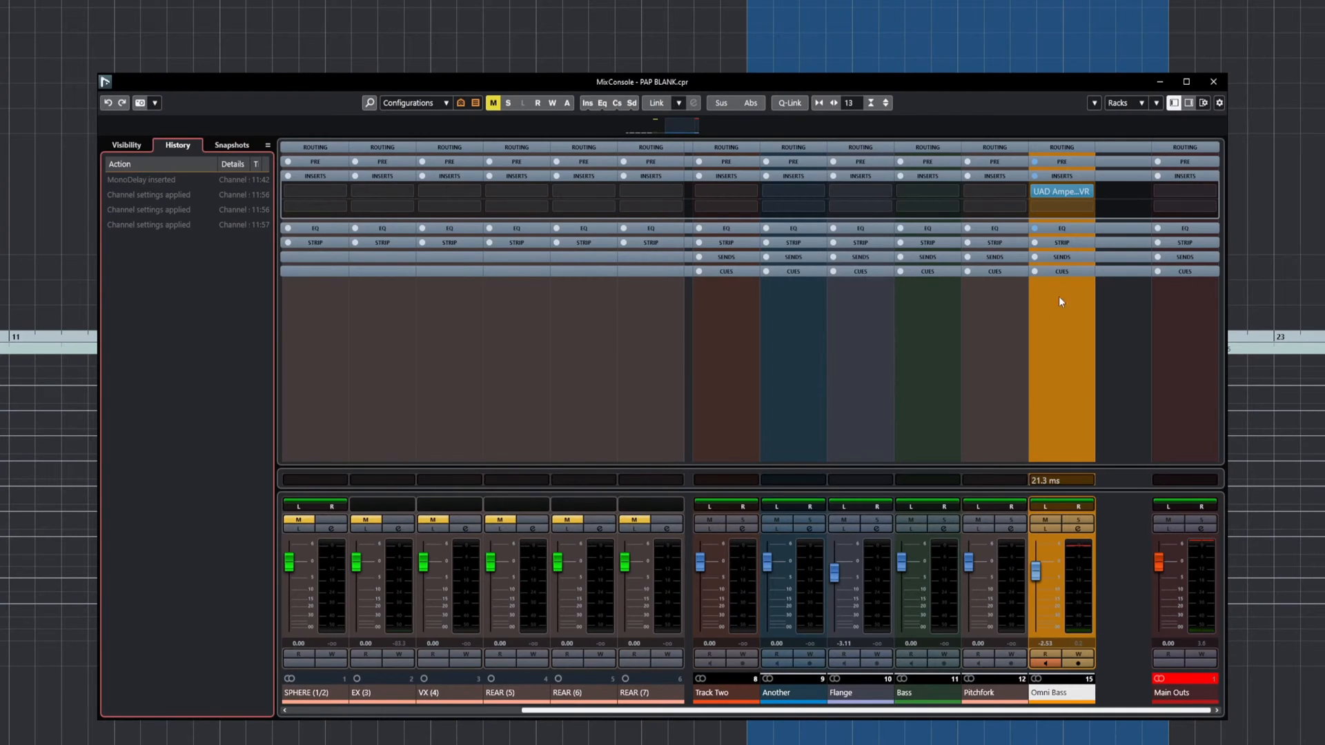
{"action": "left_click", "coordinate": [1048, 191]}
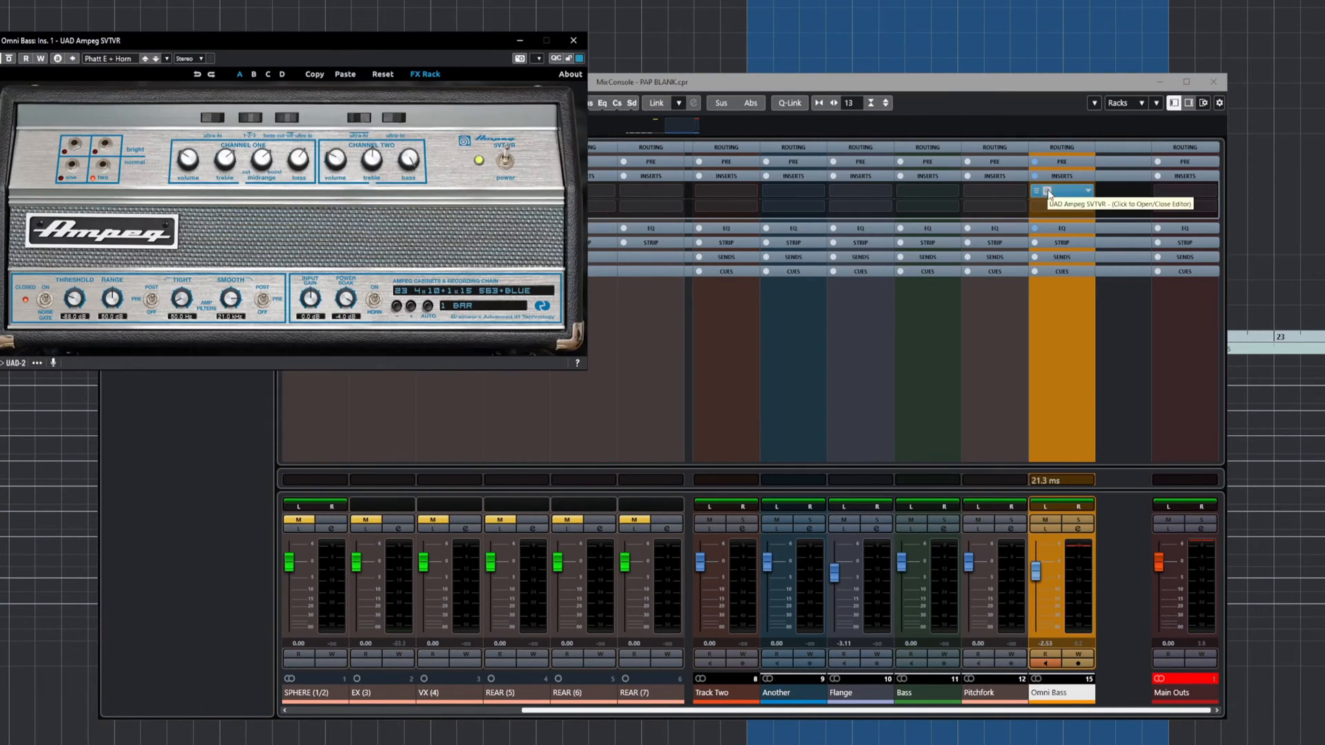
- Close the Ampeg amp plug-in and the mixer, and remove the Omni Bass track from the project
{"action": "left_click", "coordinate": [1049, 192]}
{"action": "left_click", "coordinate": [1048, 191]}
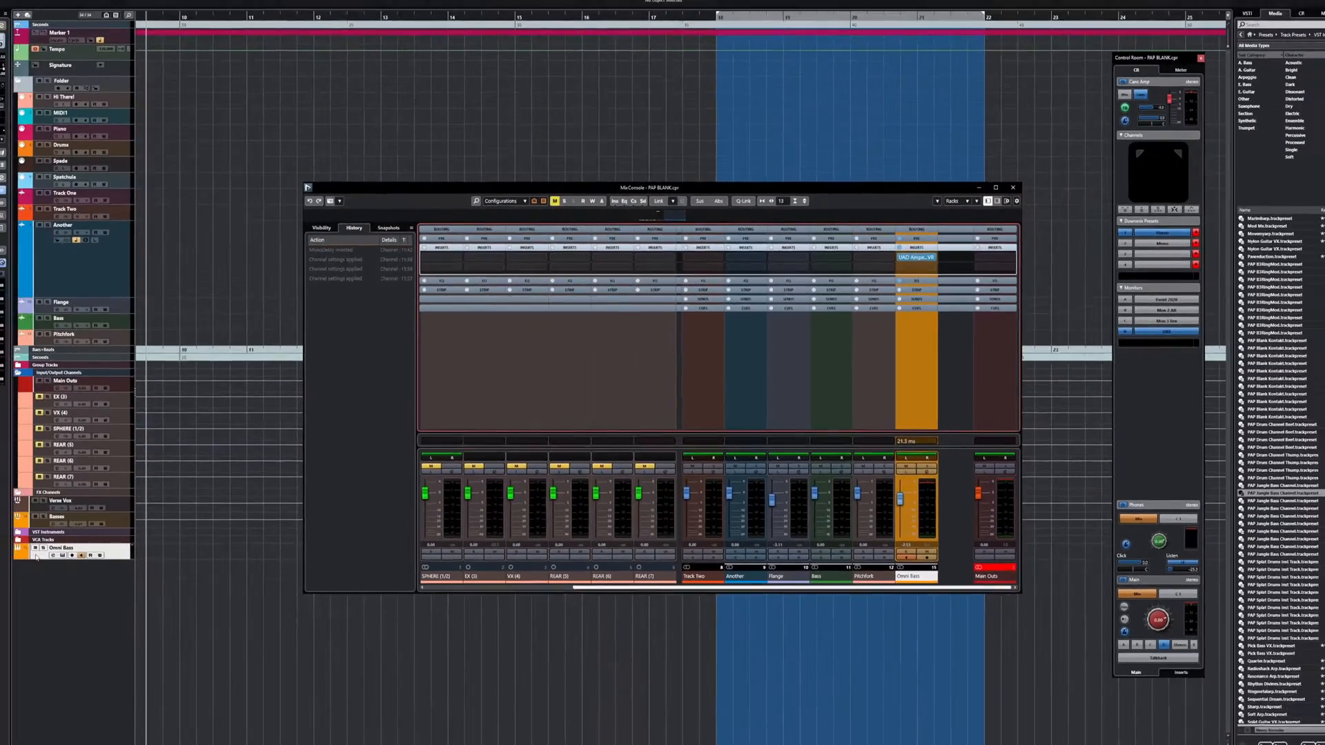
{"action": "right_click", "coordinate": [36, 556]}
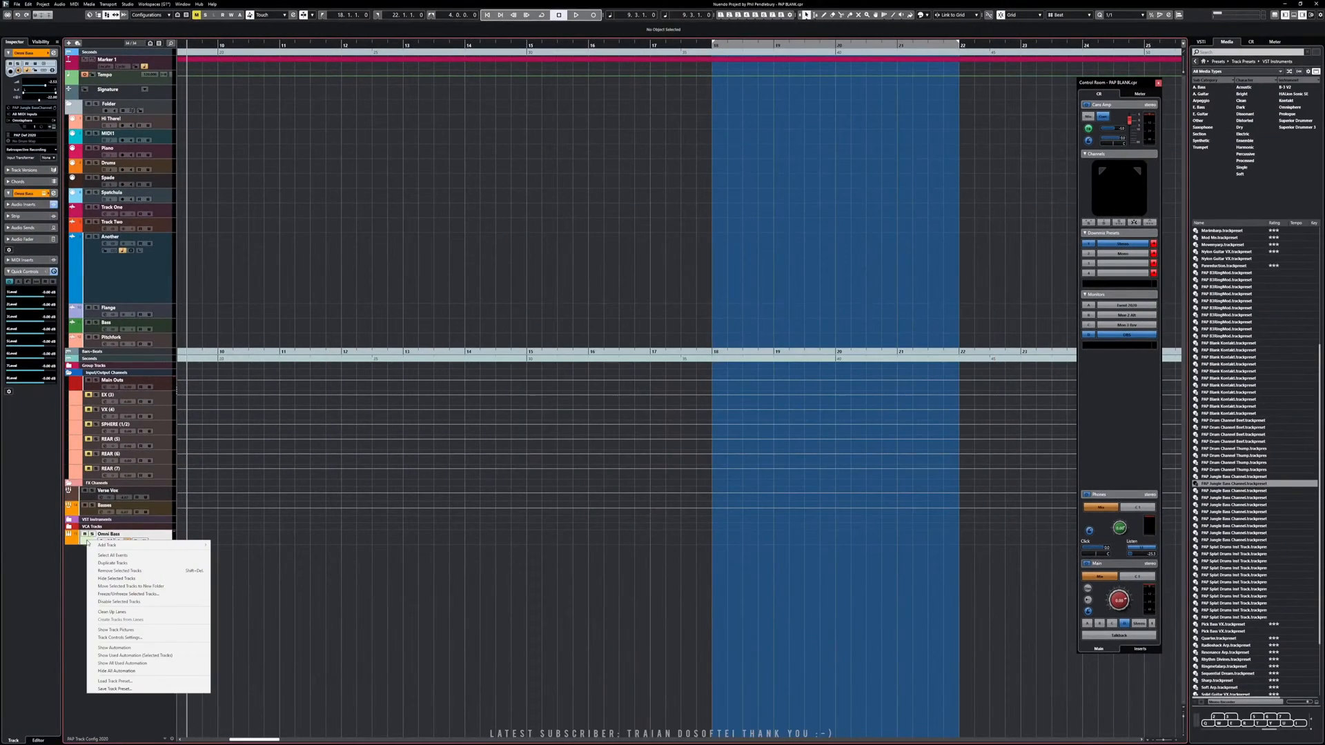
{"action": "left_click", "coordinate": [137, 570]}
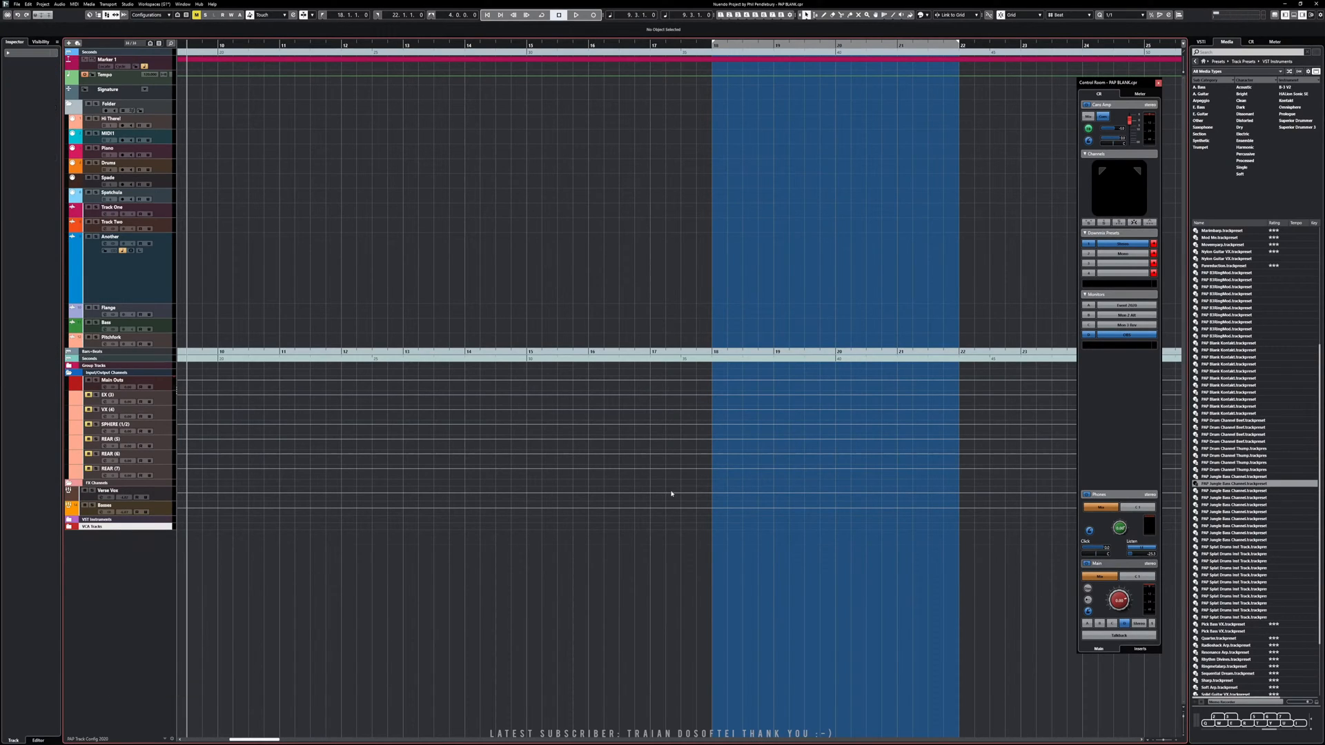
- Create a sampler track from the Bad Bell sampler track preset below the VCA Tracks folder and audition a few notes
{"action": "left_click", "coordinate": [1242, 62]}
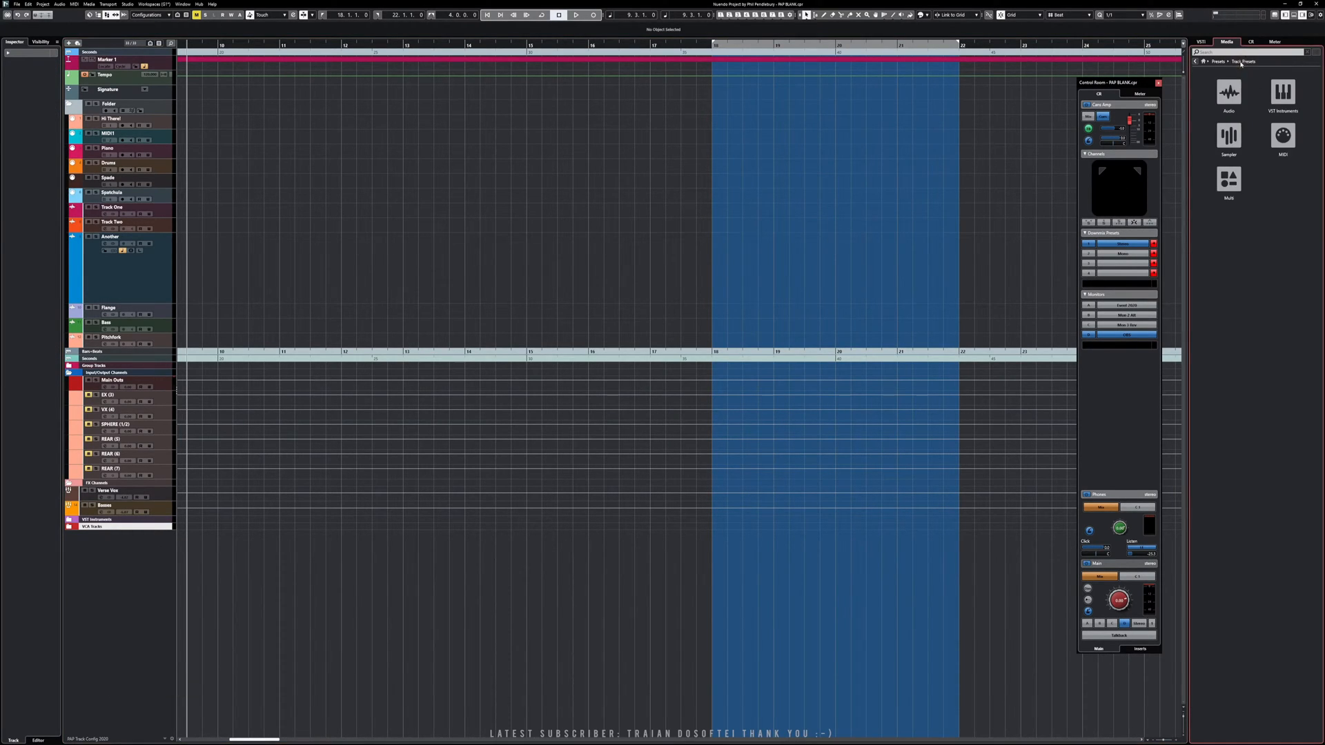
{"action": "left_click", "coordinate": [1229, 145]}
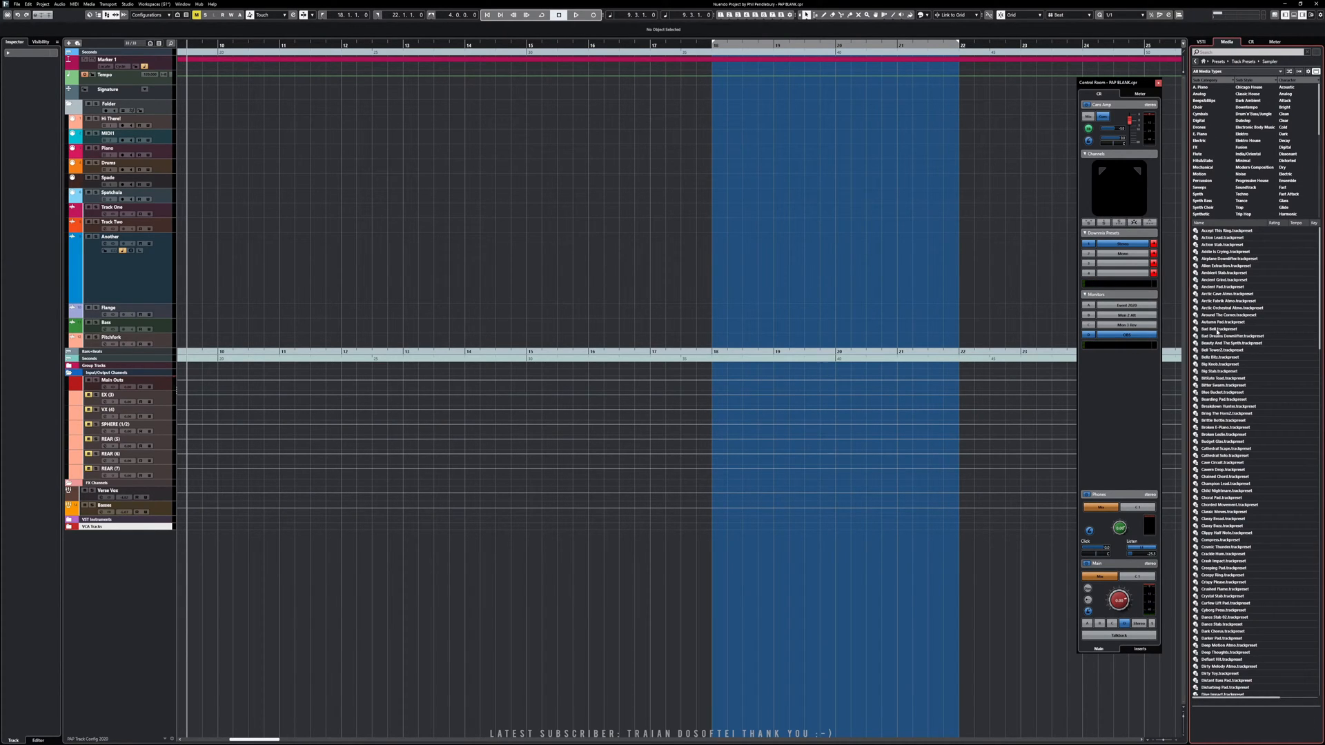
{"action": "left_click", "coordinate": [1216, 330]}
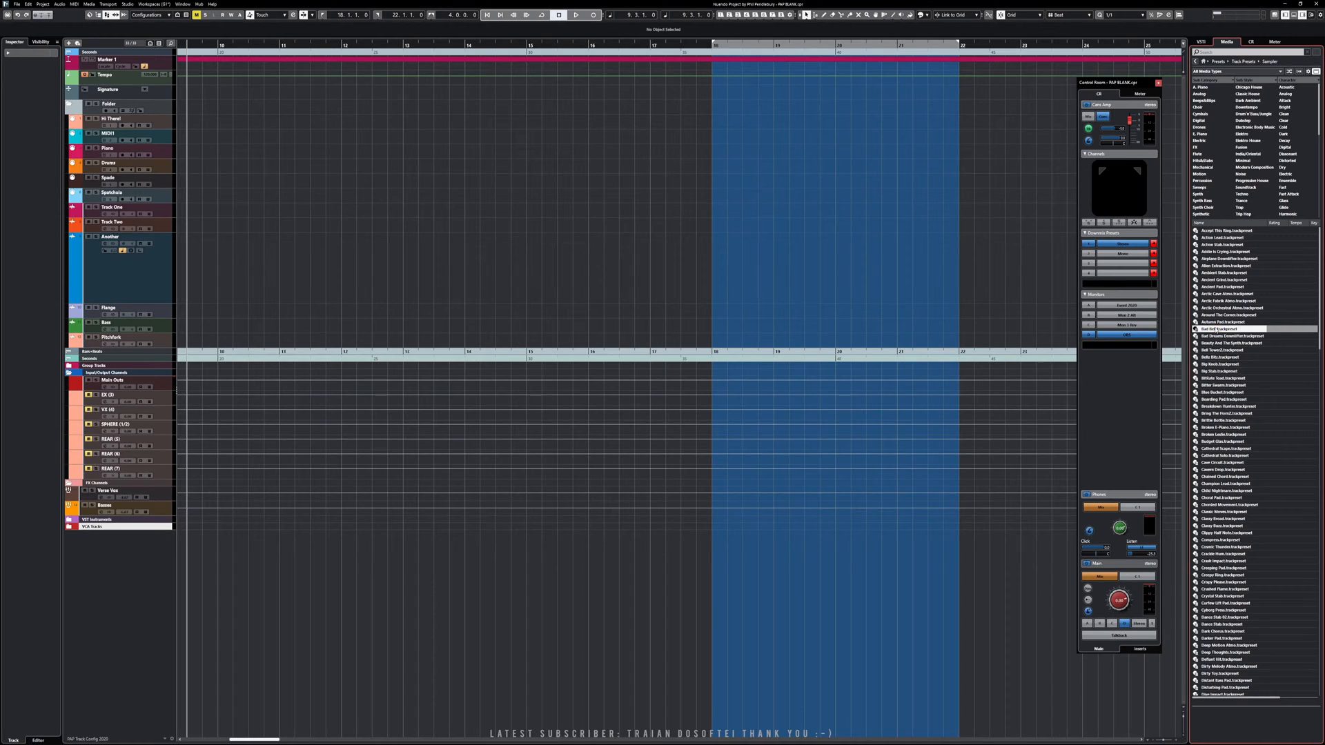
{"action": "left_click_drag", "start_coordinate": [1222, 330], "coordinate": [128, 546]}
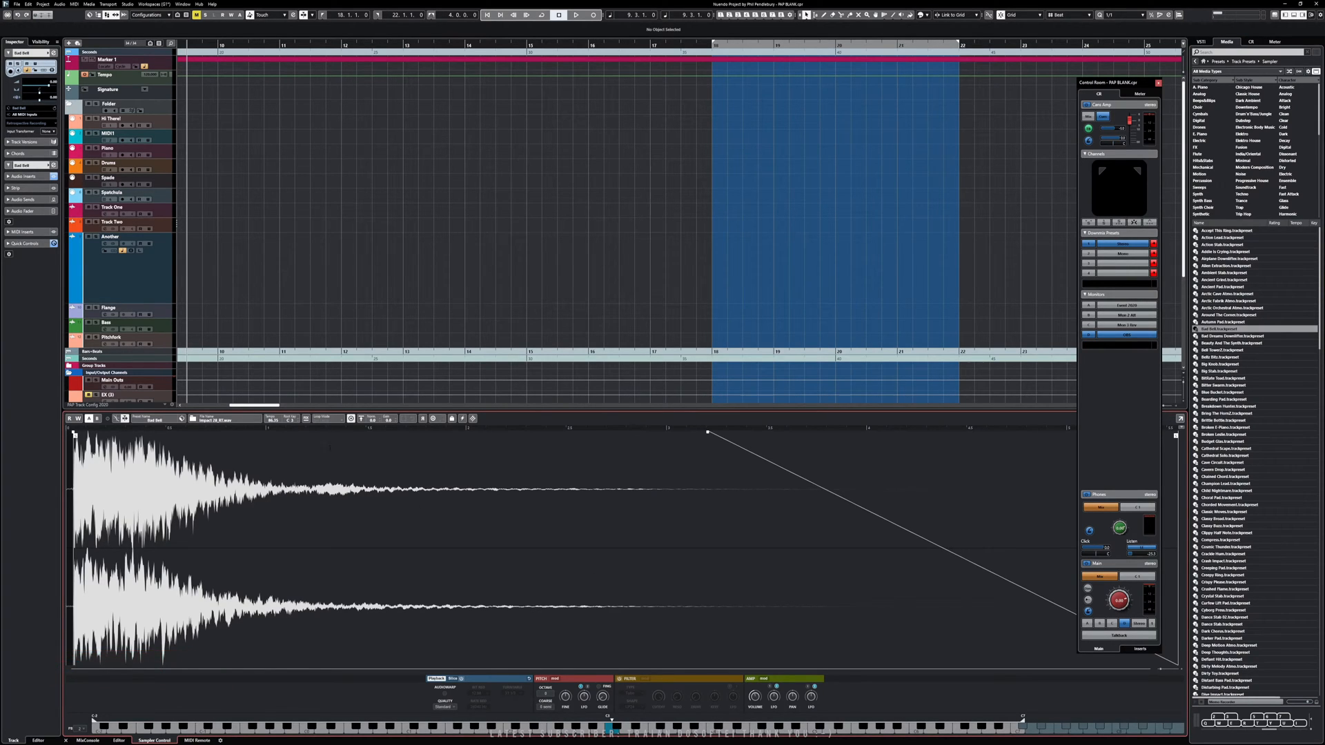
{"action": "left_click", "coordinate": [525, 731]}
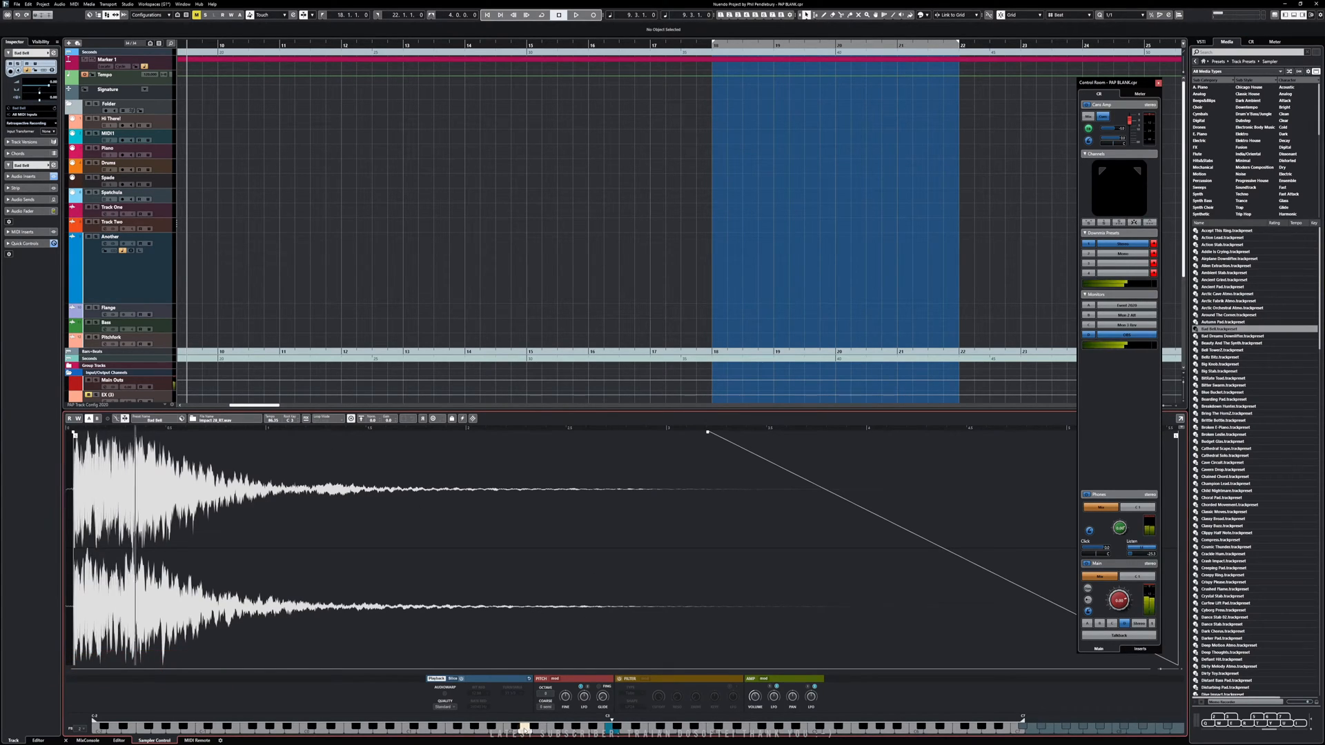
{"action": "left_click", "coordinate": [262, 732]}
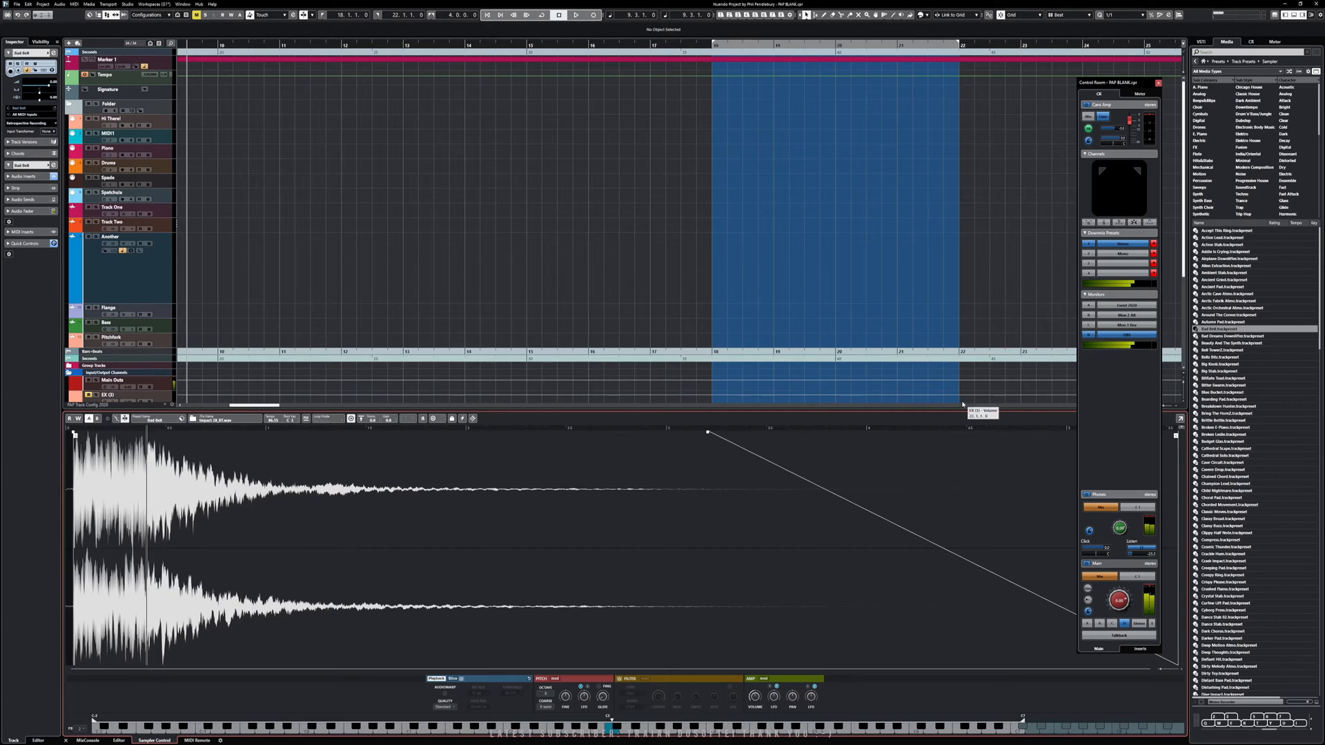
- Remove the Bad Bell sampler track from the project and hide the lower zone
{"action": "scroll", "coordinate": [147, 343], "scroll_direction": "down", "scroll_amount": 5}
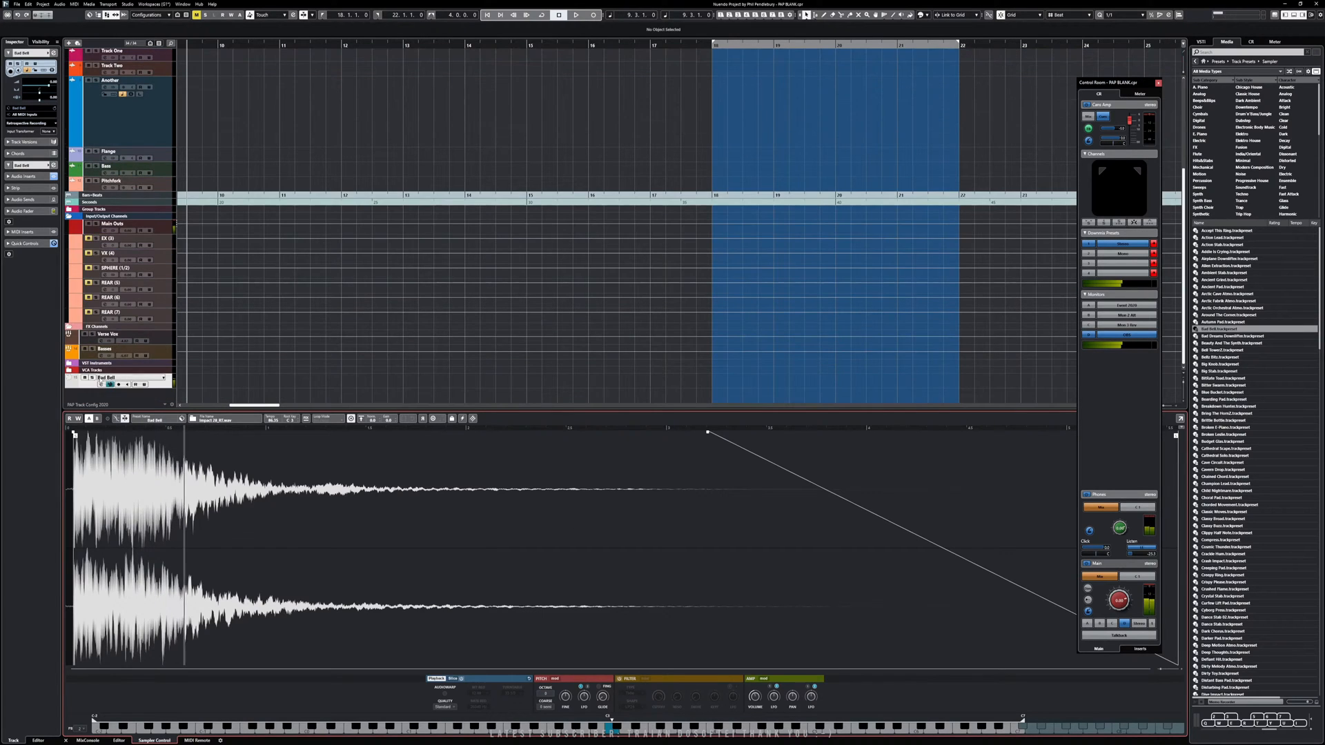
{"action": "right_click", "coordinate": [83, 383]}
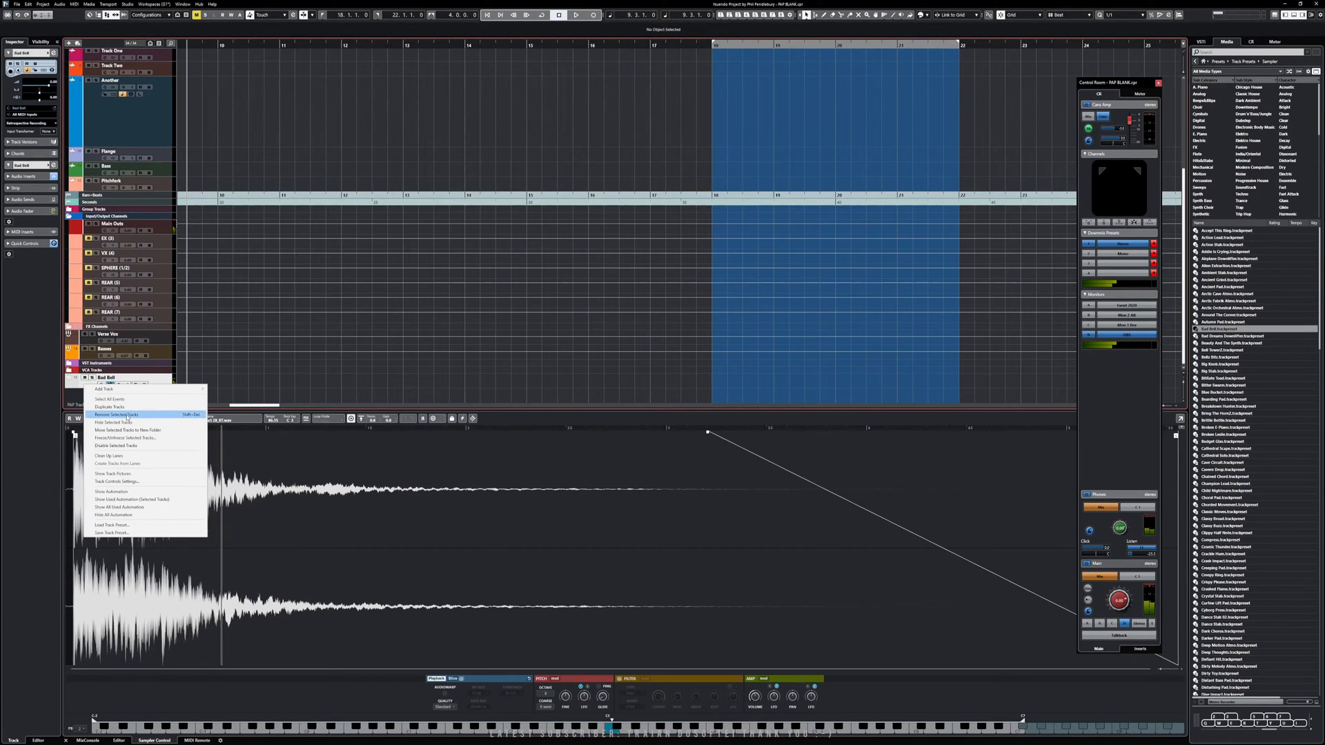
{"action": "left_click", "coordinate": [127, 417]}
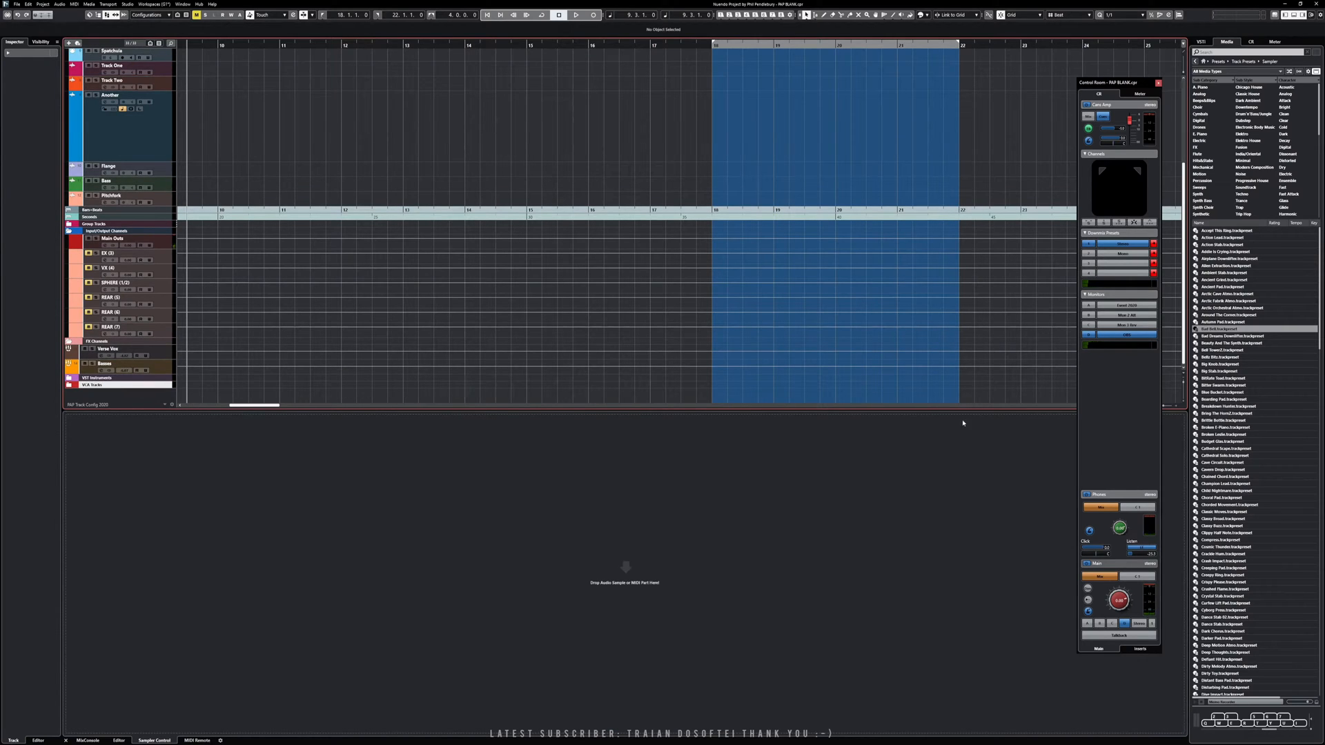
{"action": "left_click", "coordinate": [1292, 17]}
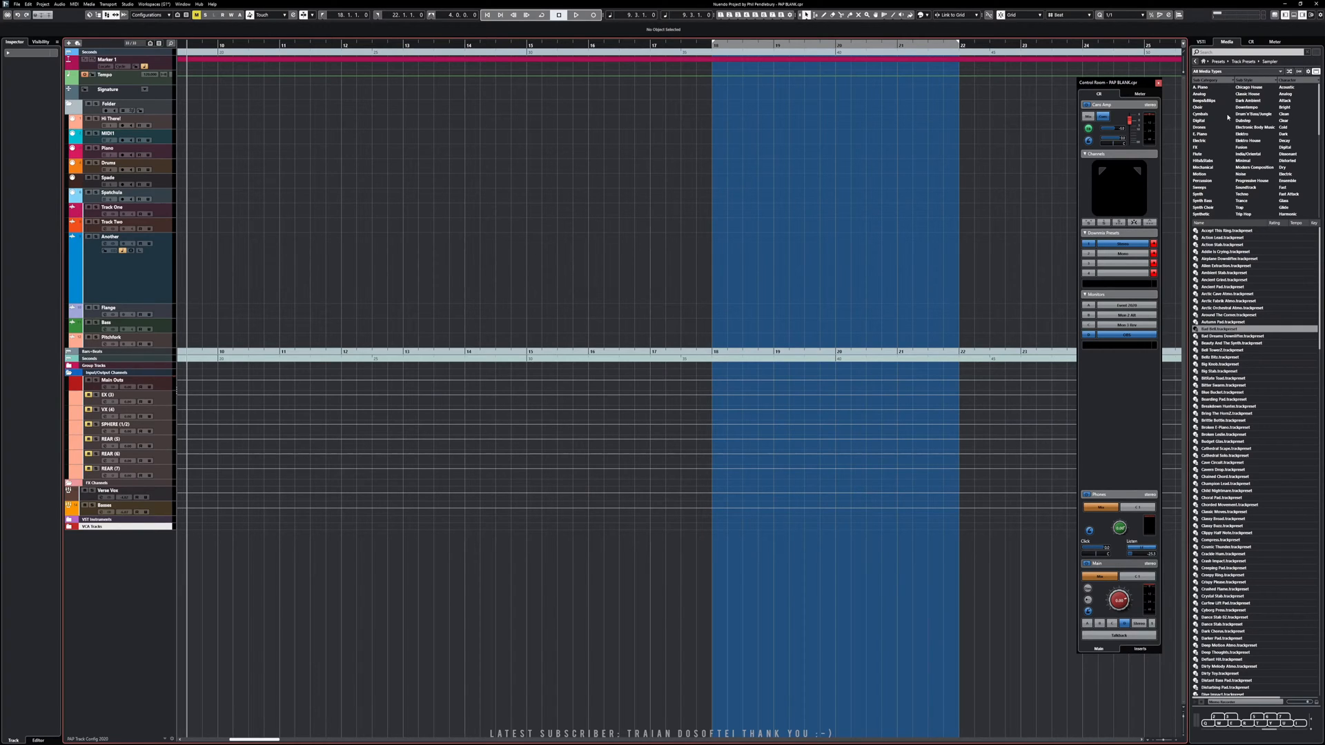
- Look through the MIDI track presets in the Media view and return to the Track Presets categories
{"action": "left_click", "coordinate": [1243, 63]}
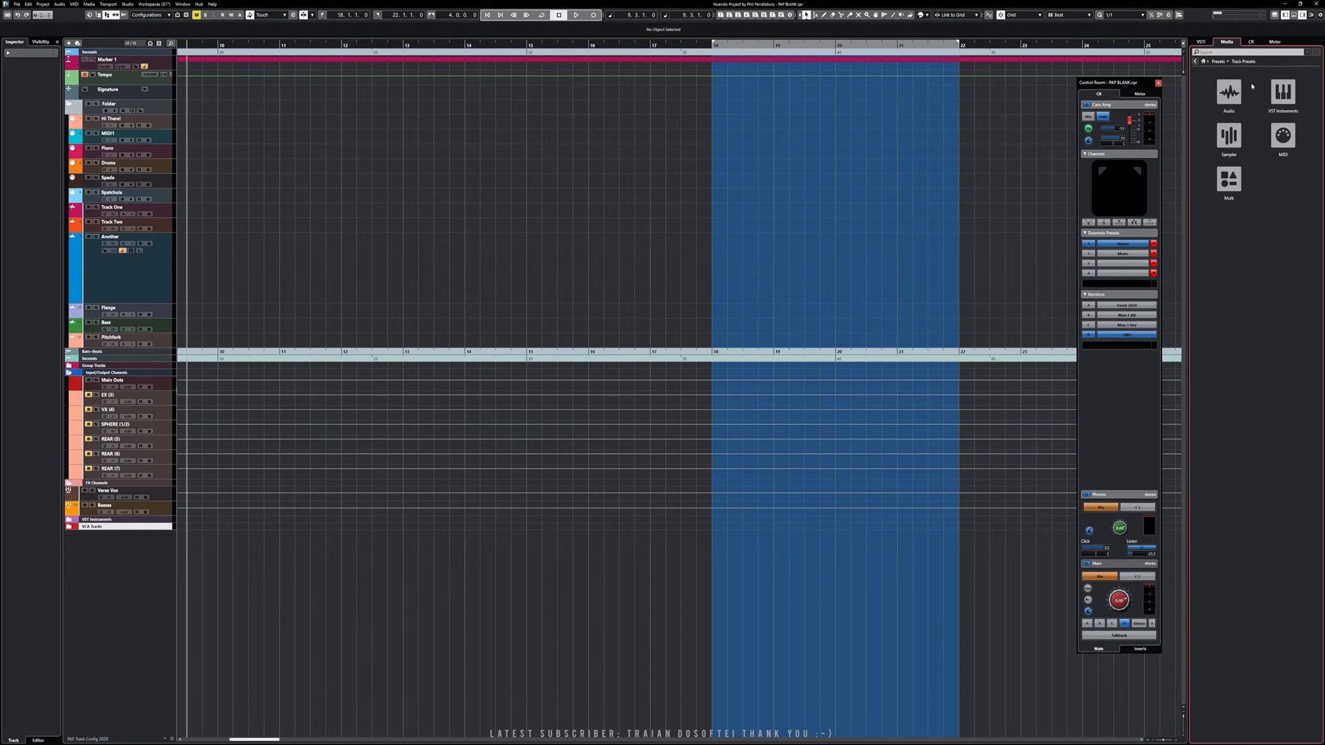
{"action": "left_click", "coordinate": [1284, 137]}
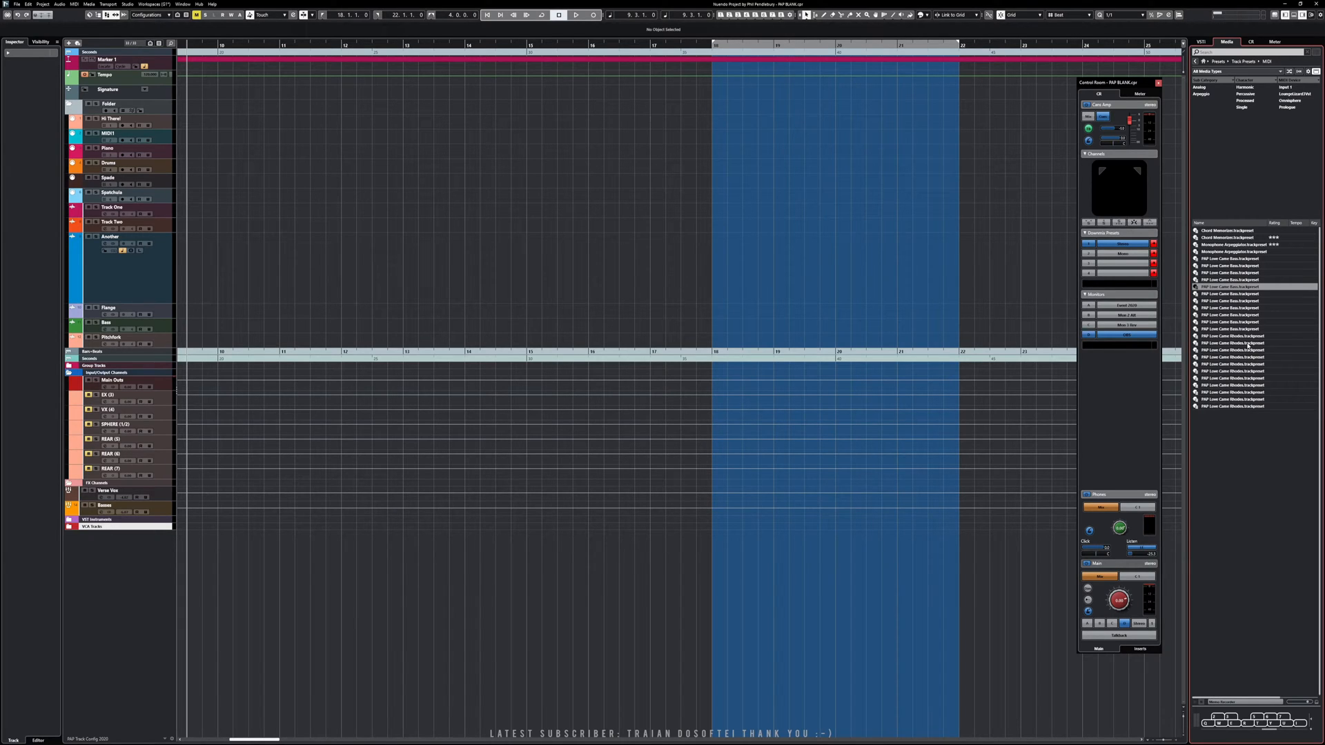
{"action": "left_click", "coordinate": [1246, 62]}
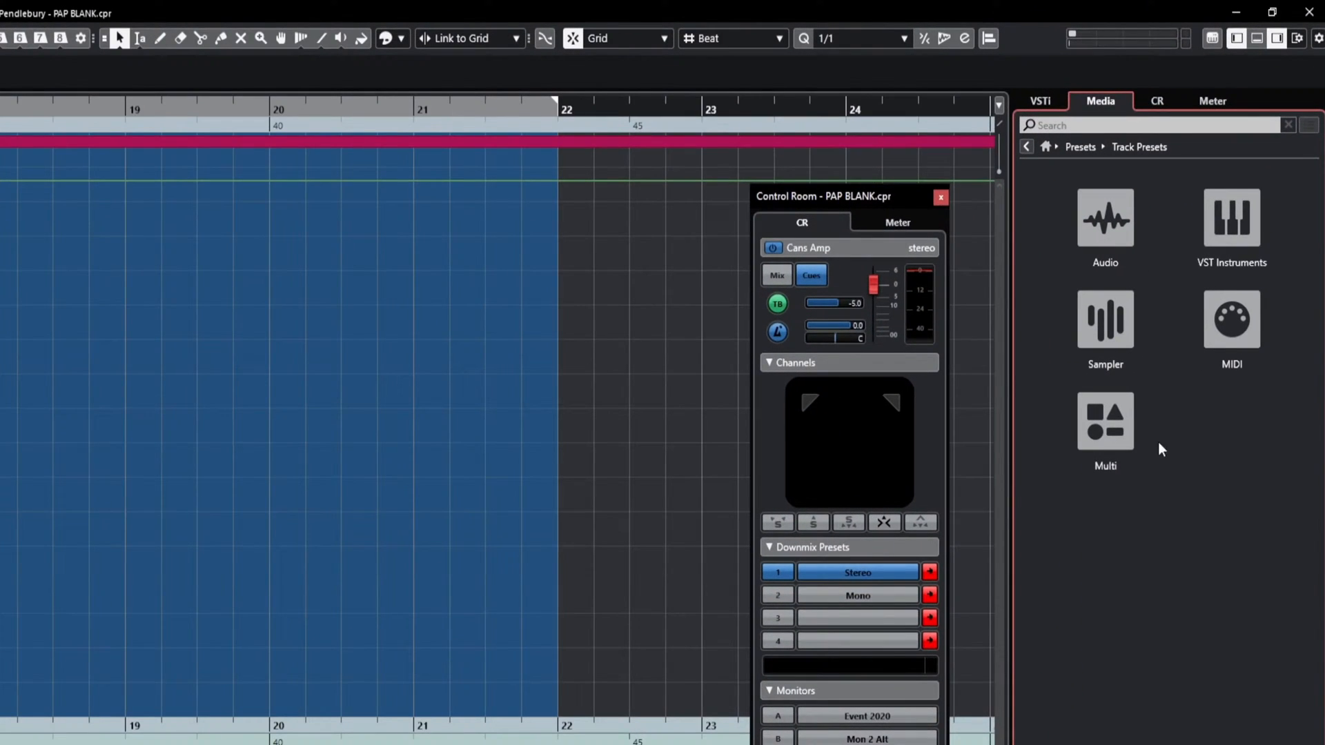
- Add a PAP Whatever EZ Bass 3 Channels preset from the Multi track presets below the VCA Tracks folder and check its instrument
{"action": "left_click", "coordinate": [1092, 441]}
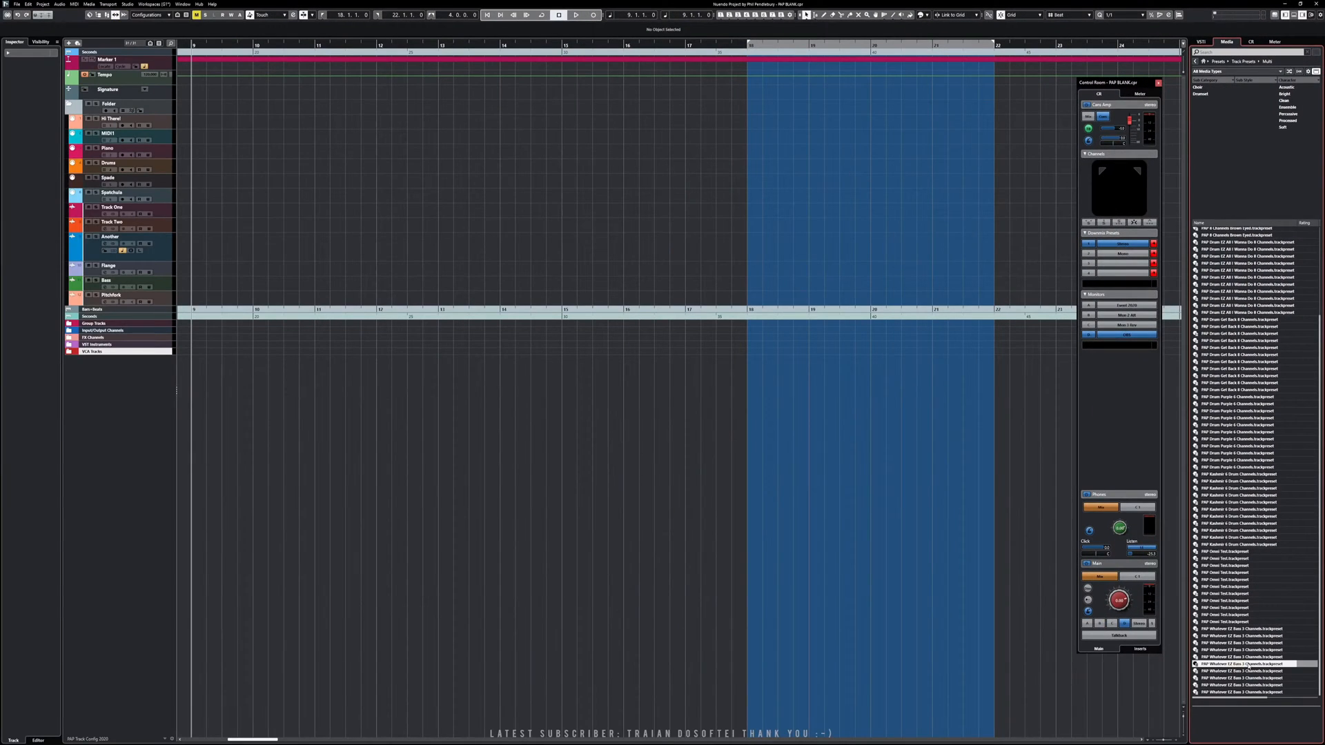
{"action": "left_click_drag", "start_coordinate": [1248, 666], "coordinate": [102, 361]}
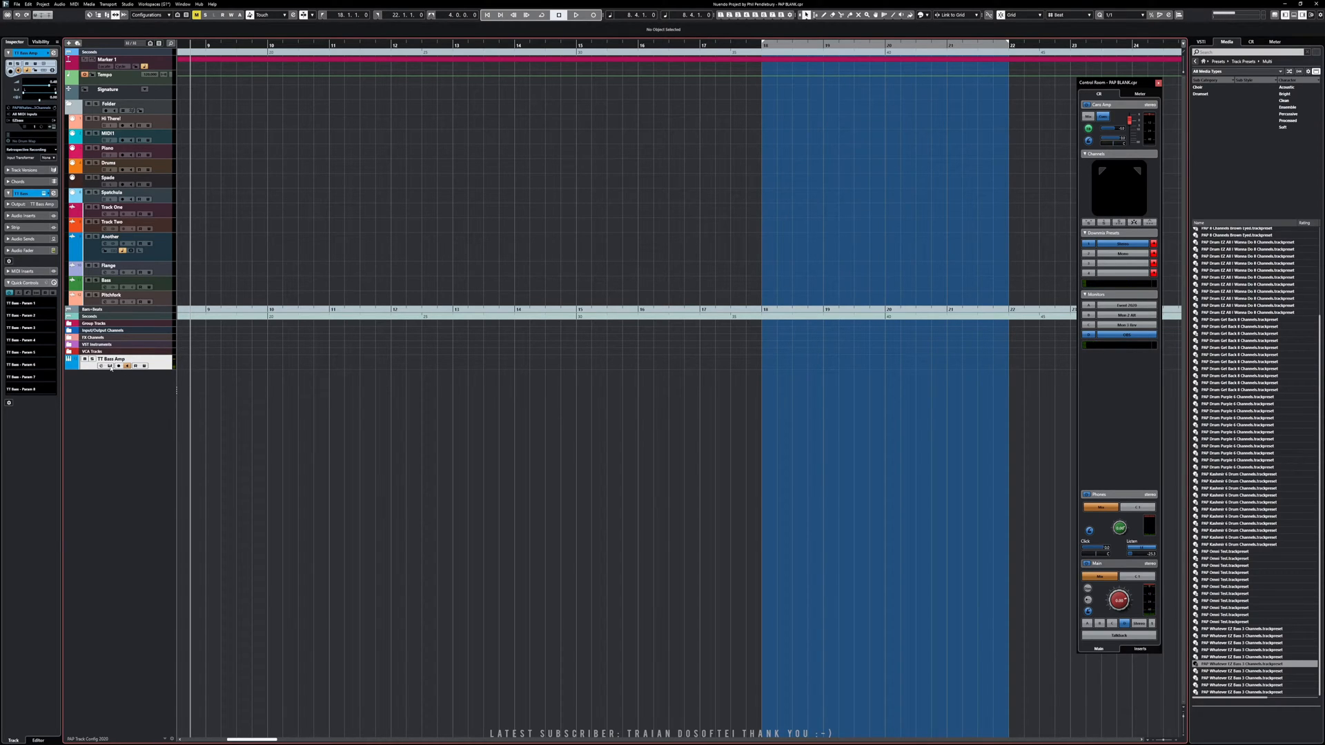
{"action": "left_click", "coordinate": [111, 367]}
{"action": "left_click", "coordinate": [110, 367]}
- Bring the TT Bass Amp, DI and SUB channels into view in the mixer and play the bass instrument
{"action": "key", "text": "F3"}
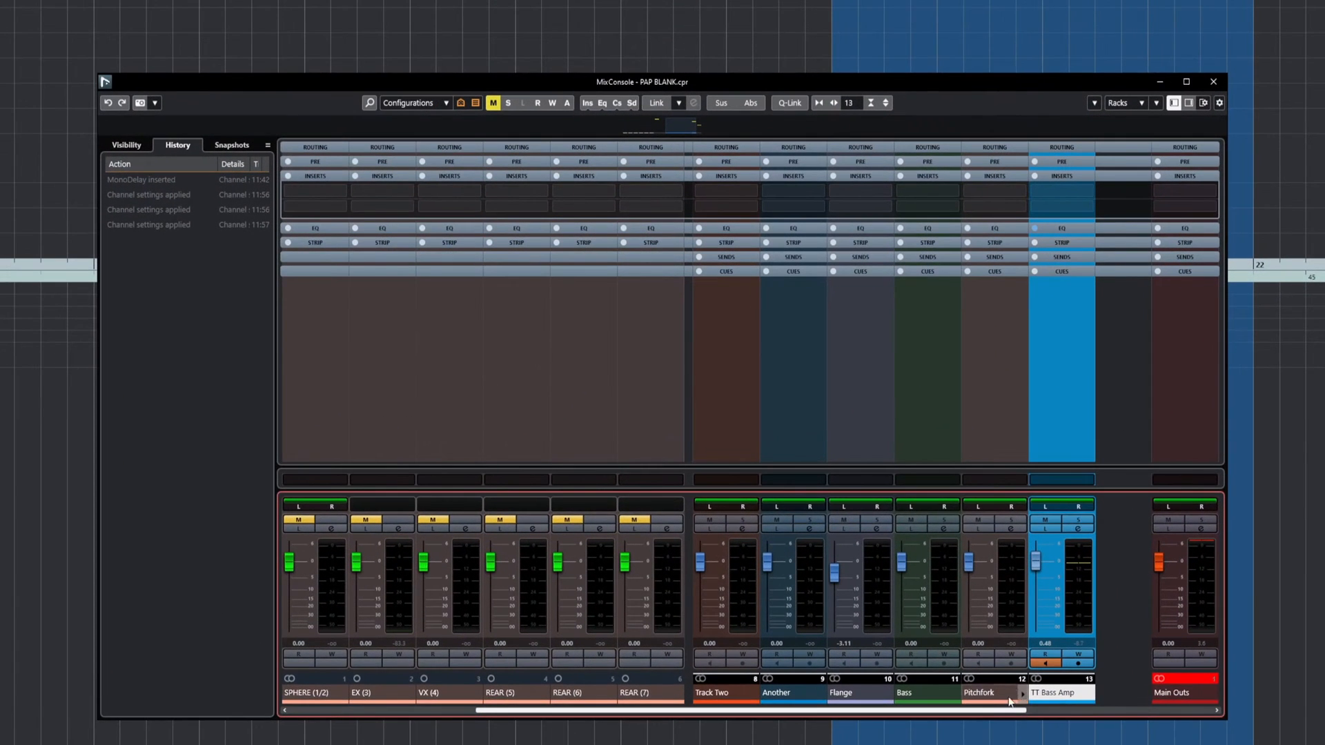
{"action": "left_click_drag", "start_coordinate": [1008, 716], "coordinate": [1278, 711]}
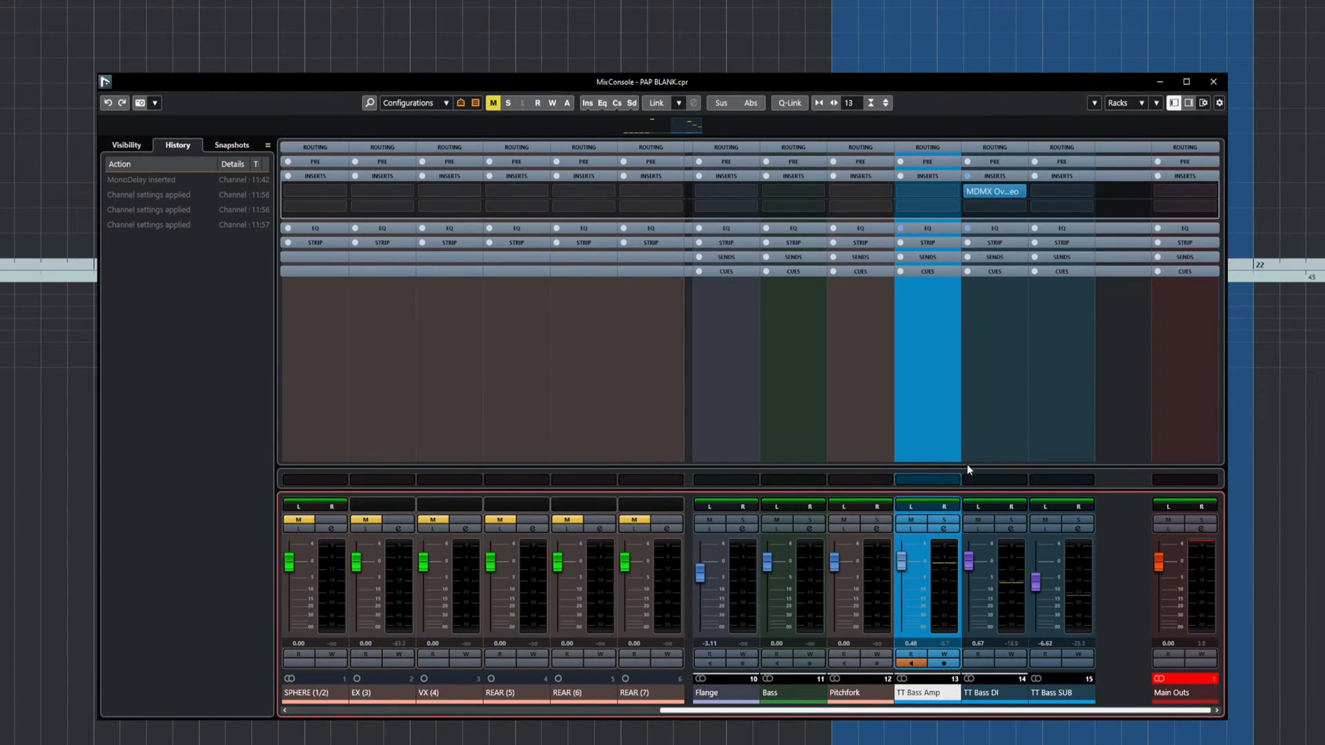
{"action": "key", "text": "space"}
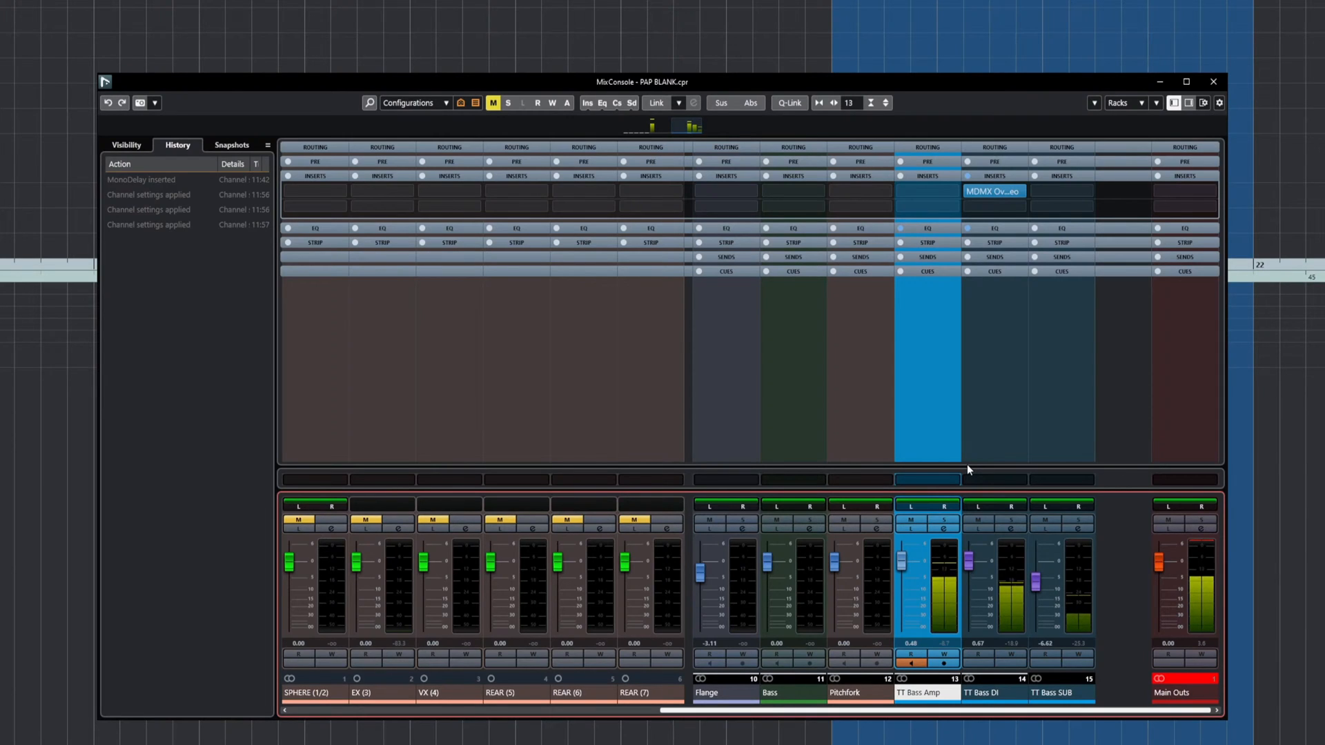
- Audition the TT Bass SUB, DI and Amp channels by soloing each one in turn and clearing the solo
{"action": "mouse_move", "coordinate": [985, 193]}
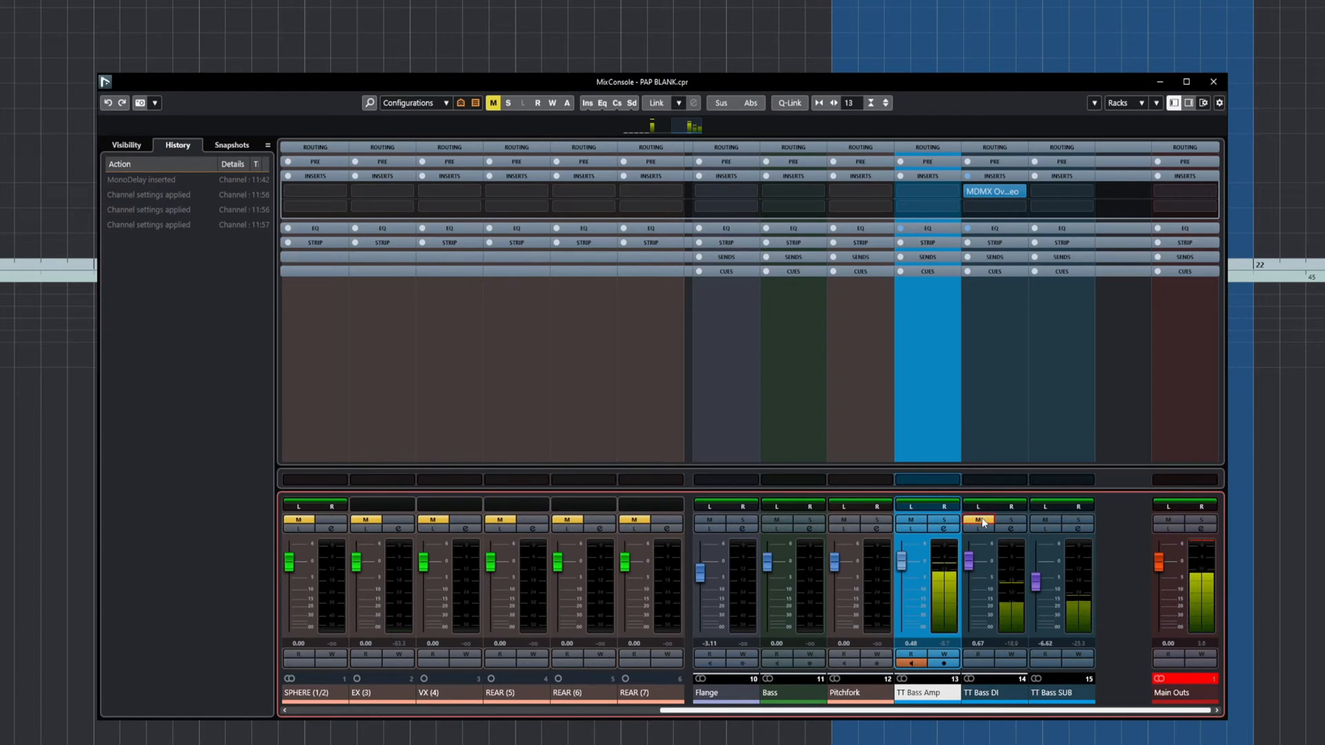
{"action": "left_click", "coordinate": [1079, 520]}
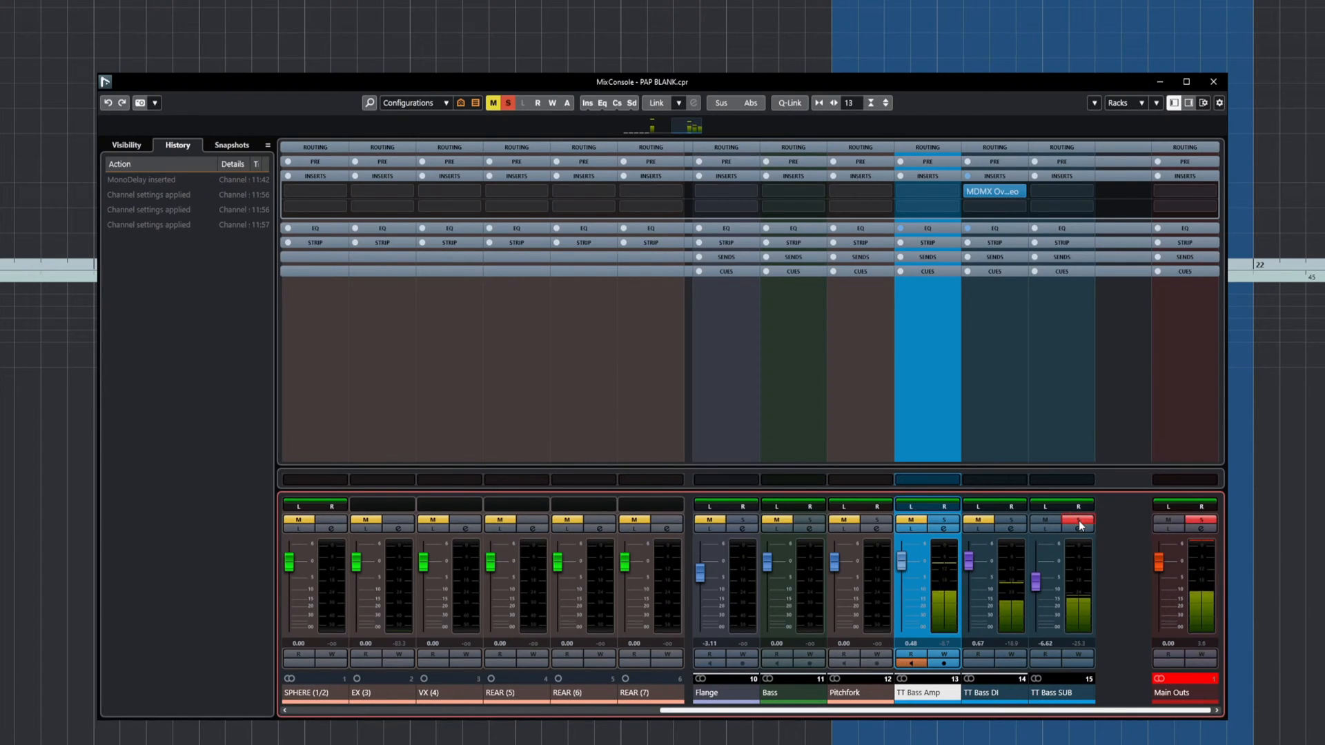
{"action": "left_click", "coordinate": [1080, 521]}
{"action": "left_click", "coordinate": [1013, 520]}
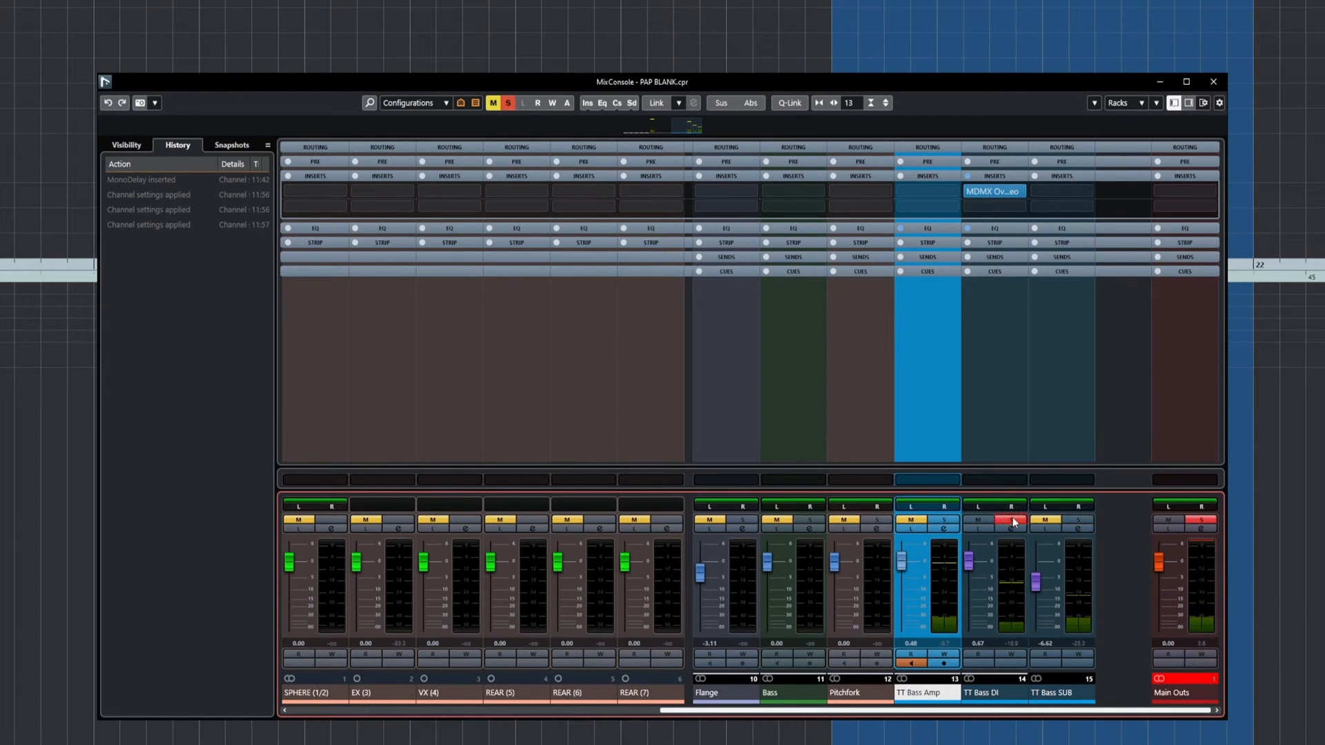
{"action": "left_click", "coordinate": [1013, 519]}
{"action": "left_click", "coordinate": [943, 519]}
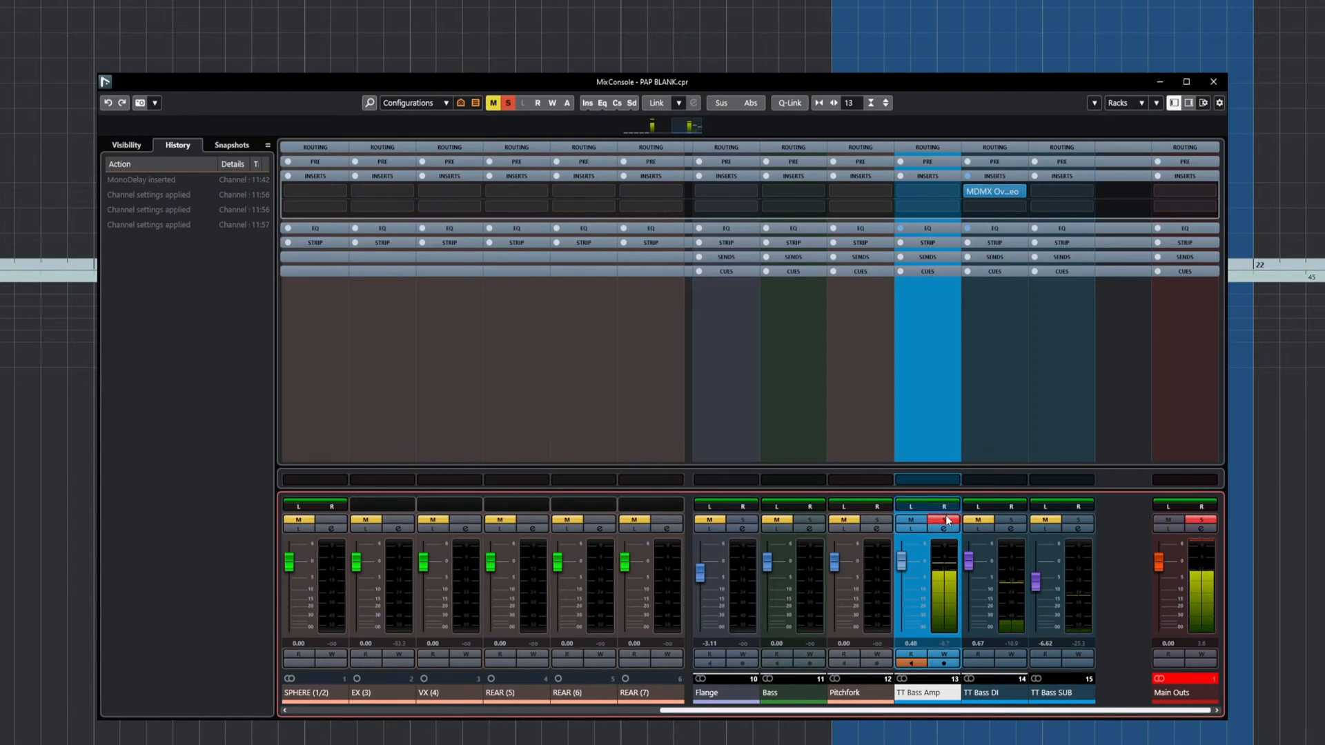
{"action": "left_click", "coordinate": [947, 521]}
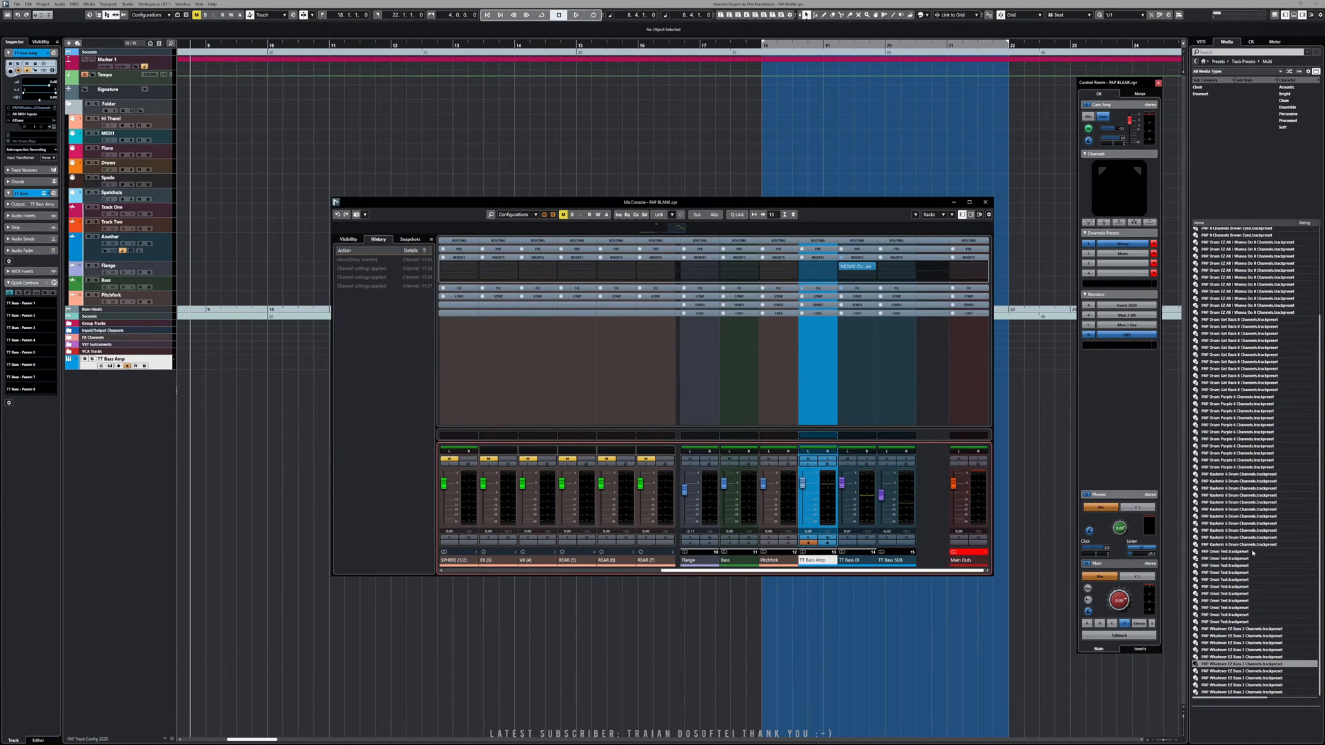
- Return the Media view to its home page and look through the Presets and Track Presets categories
{"action": "left_click", "coordinate": [1242, 62]}
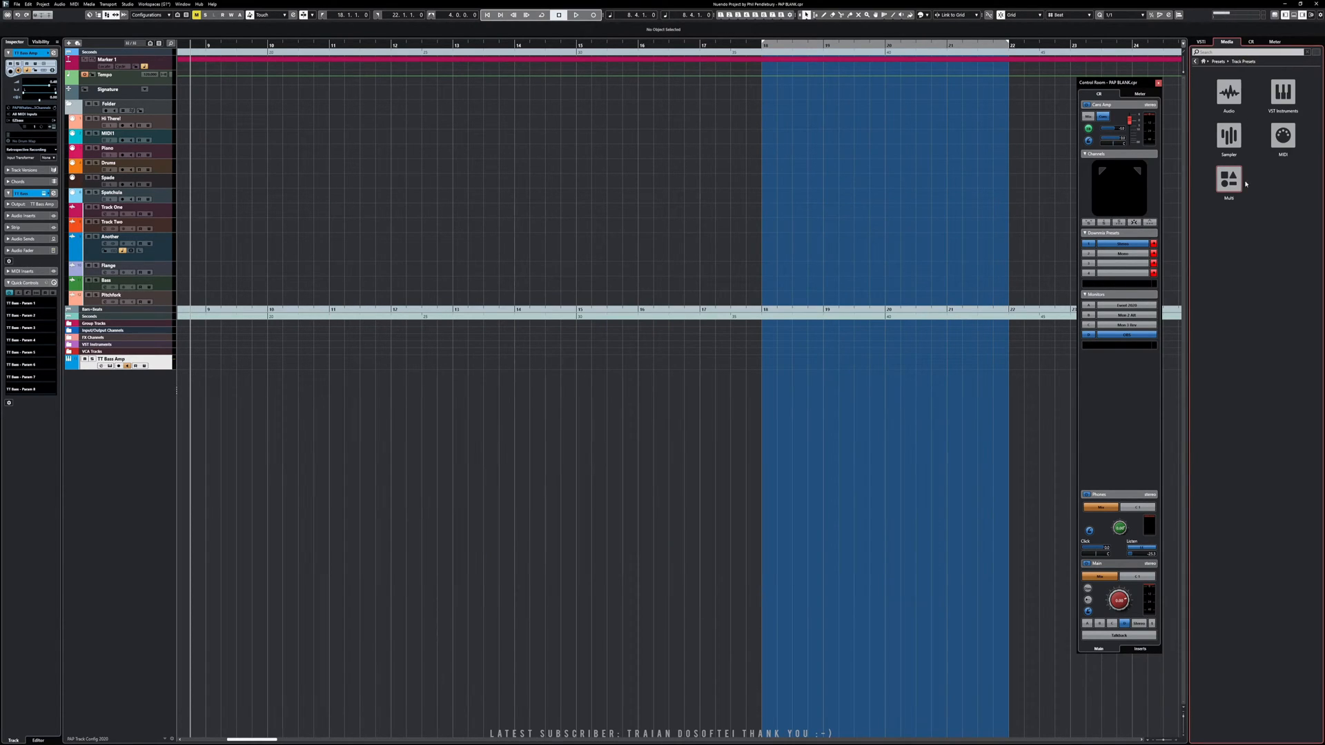
{"action": "left_click", "coordinate": [1219, 61]}
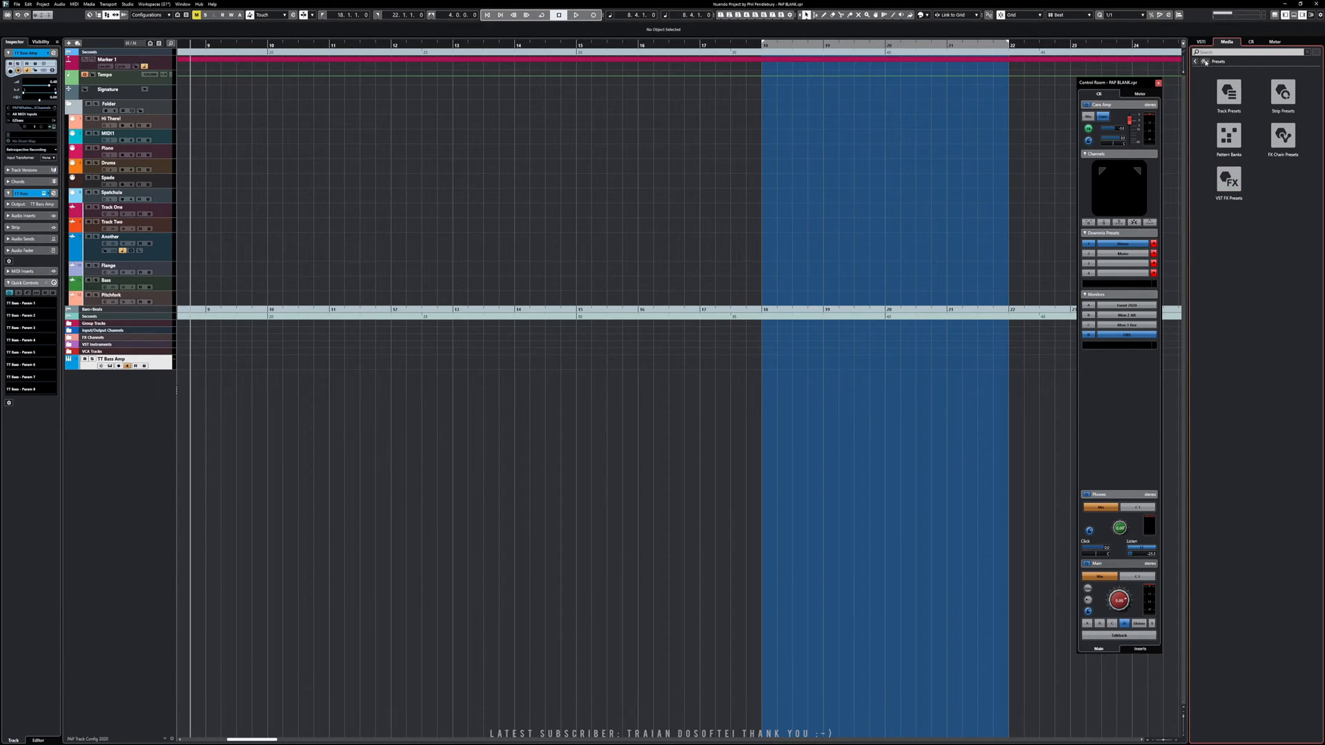
{"action": "left_click", "coordinate": [1205, 62]}
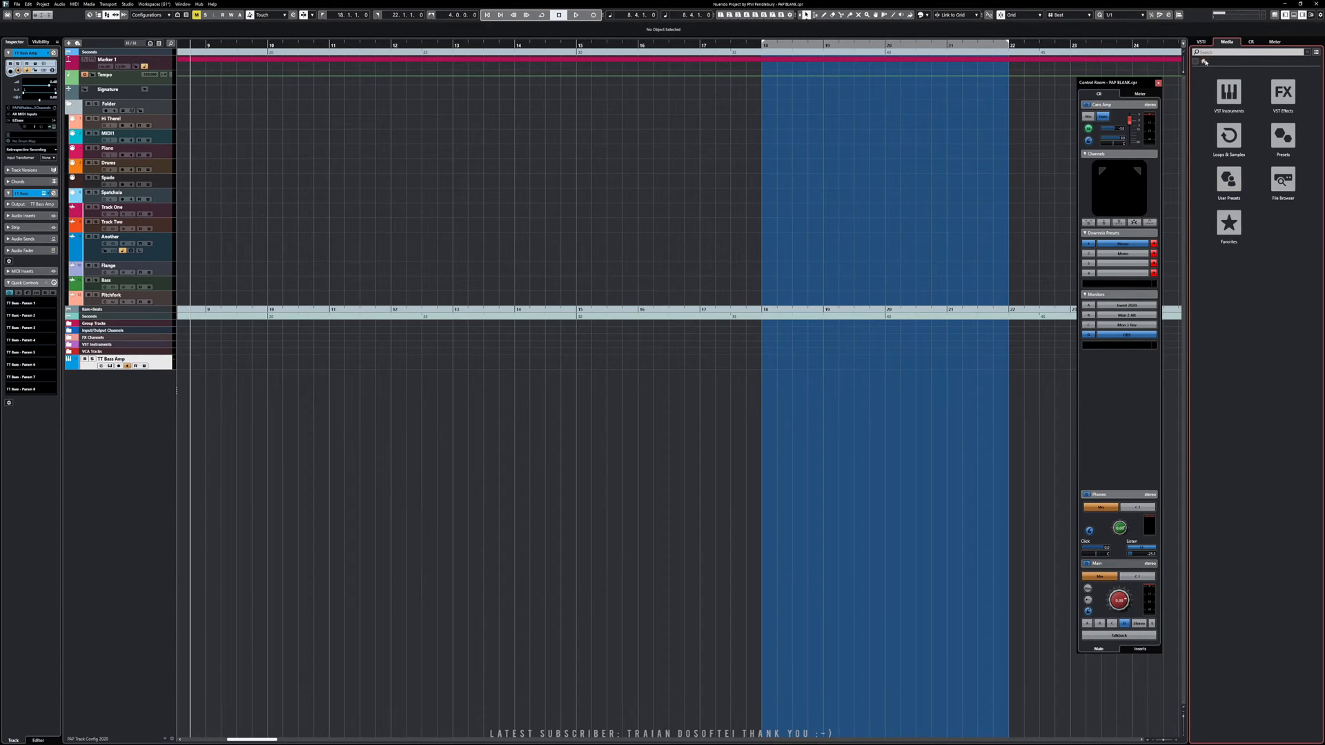
{"action": "left_click", "coordinate": [1230, 181]}
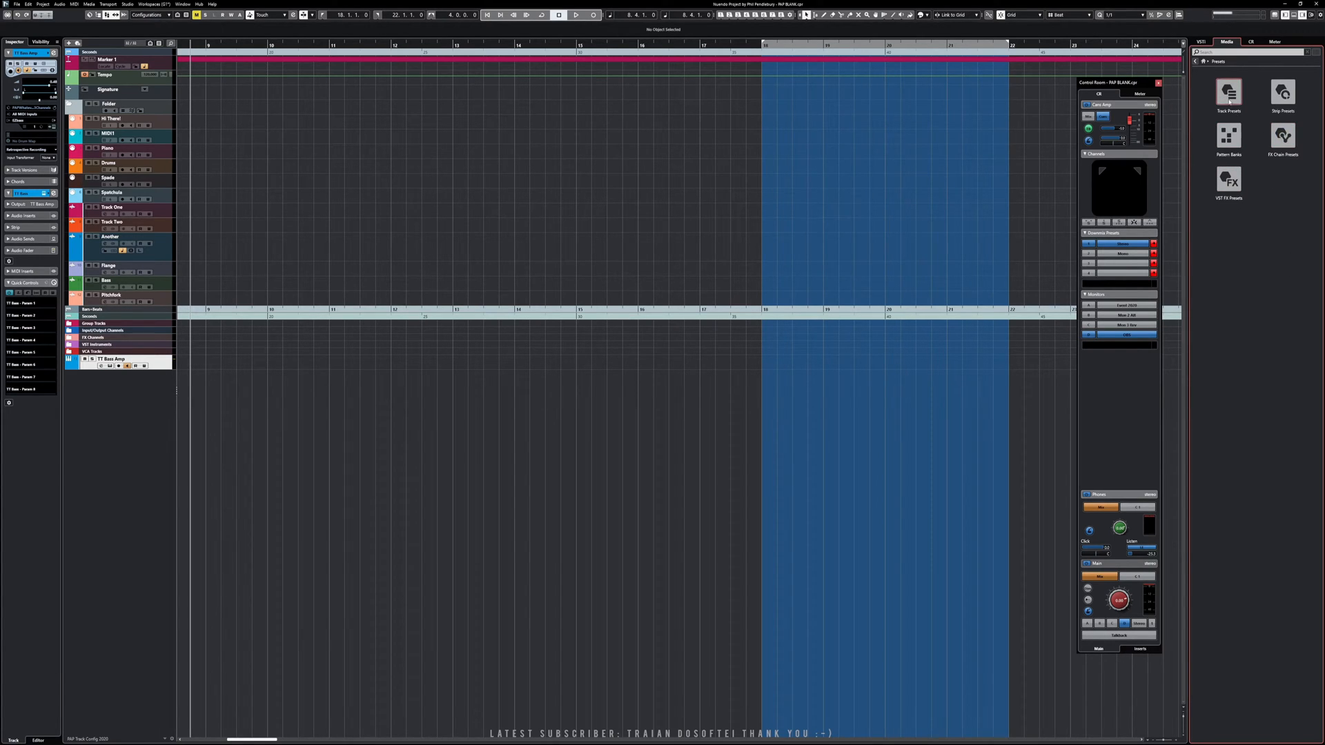
{"action": "left_click", "coordinate": [1228, 98]}
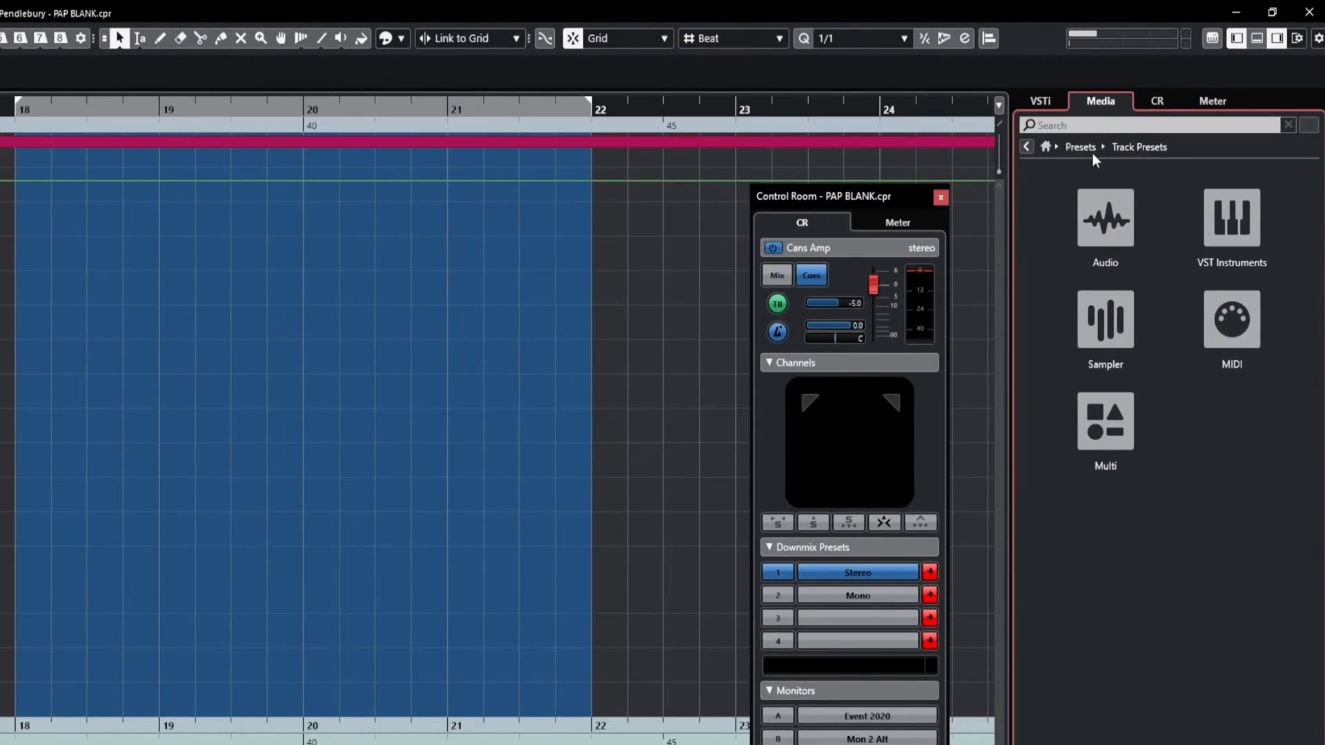
{"action": "left_click", "coordinate": [1187, 80]}
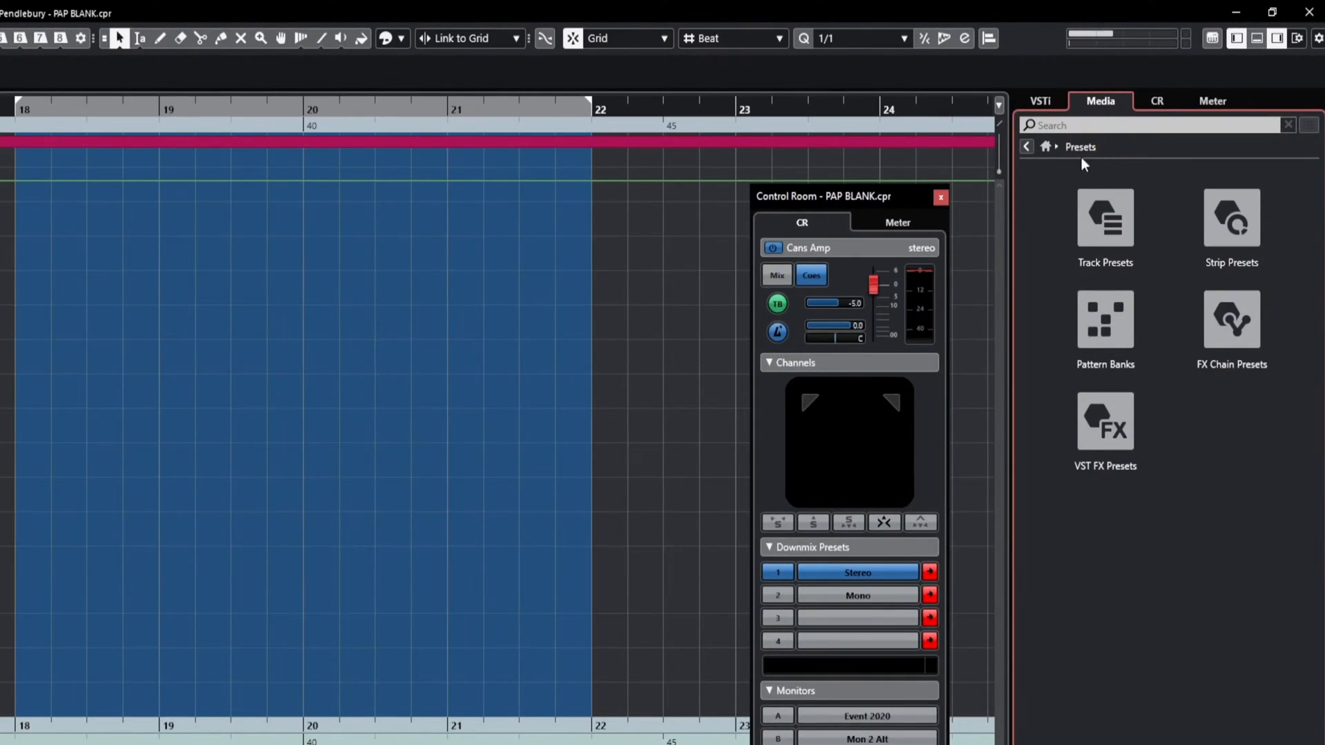
- Open the Strip Presets category and look through the list of available strip presets
{"action": "left_click", "coordinate": [1249, 221]}
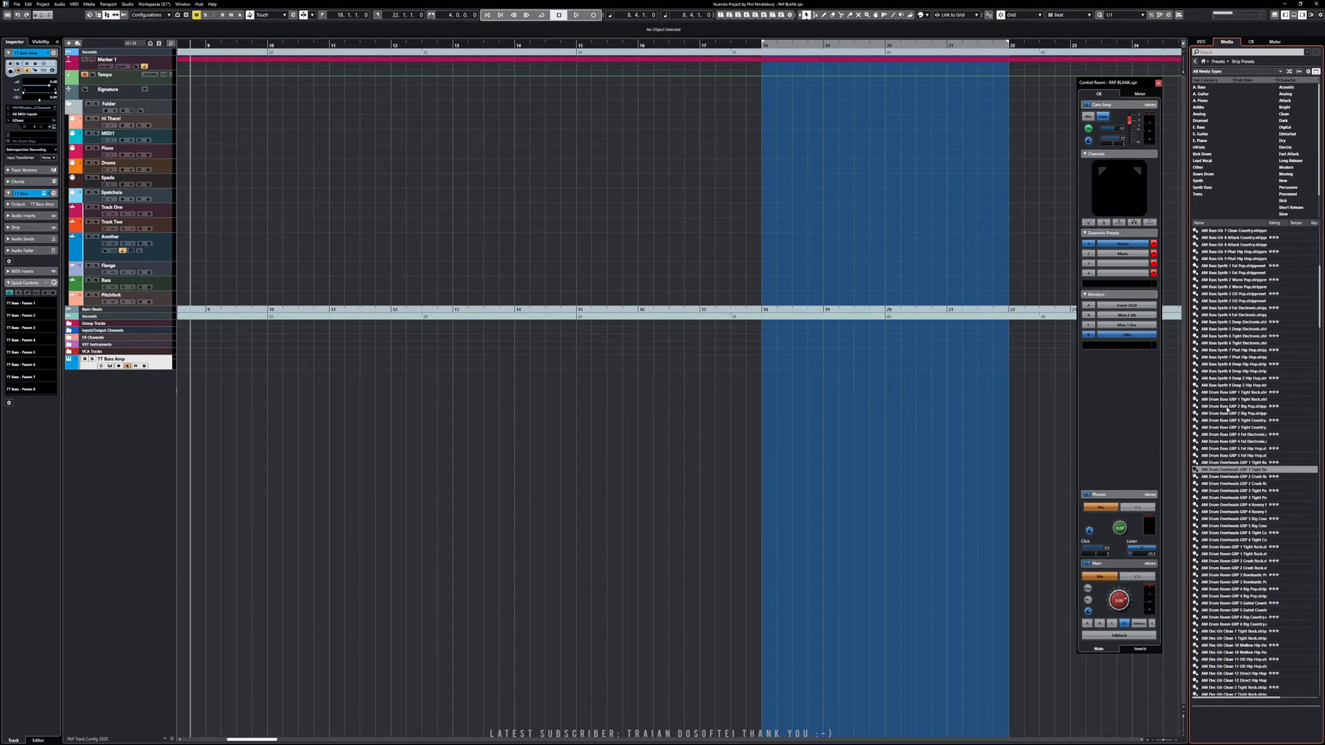
{"action": "scroll", "coordinate": [1234, 406], "scroll_direction": "down", "scroll_amount": 13}
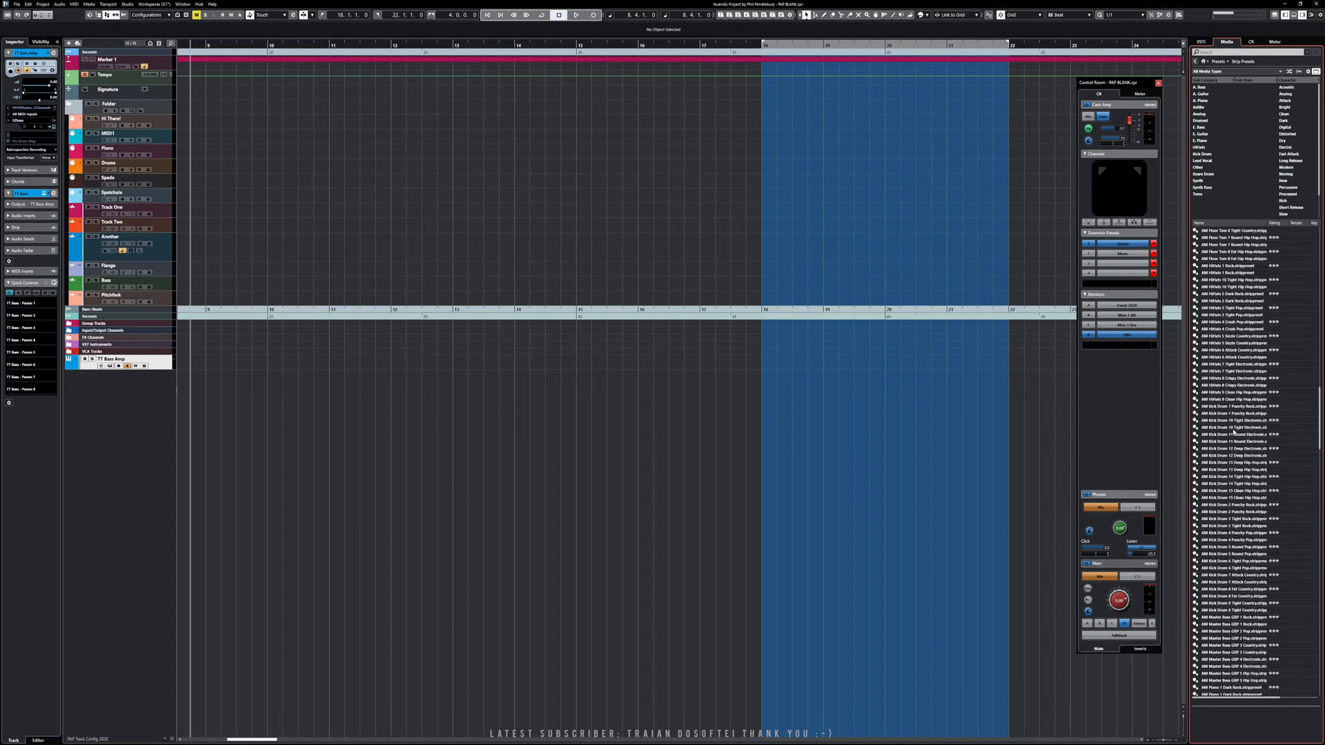
{"action": "scroll", "coordinate": [1234, 433], "scroll_direction": "up", "scroll_amount": 20}
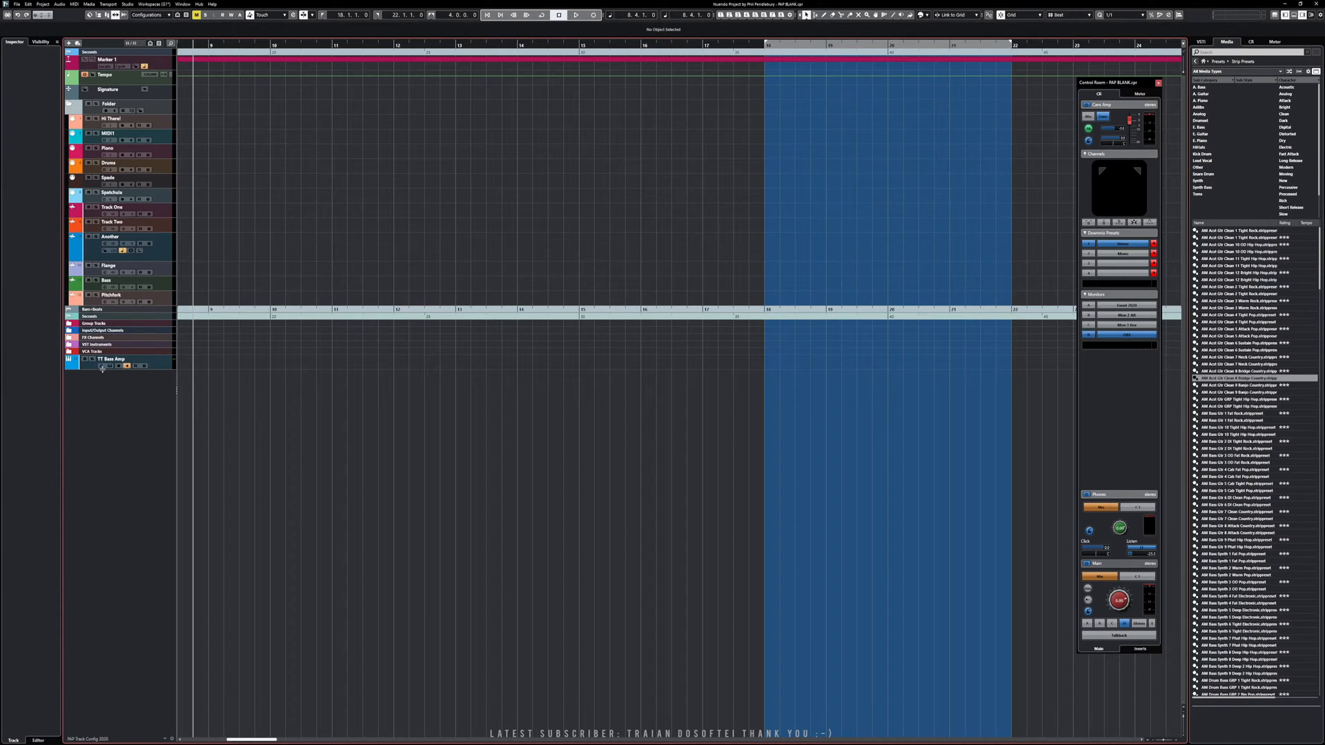
- Unfold the FX Channels folder to show FX 01 and remove the TT Bass Amp track
{"action": "left_click", "coordinate": [69, 338]}
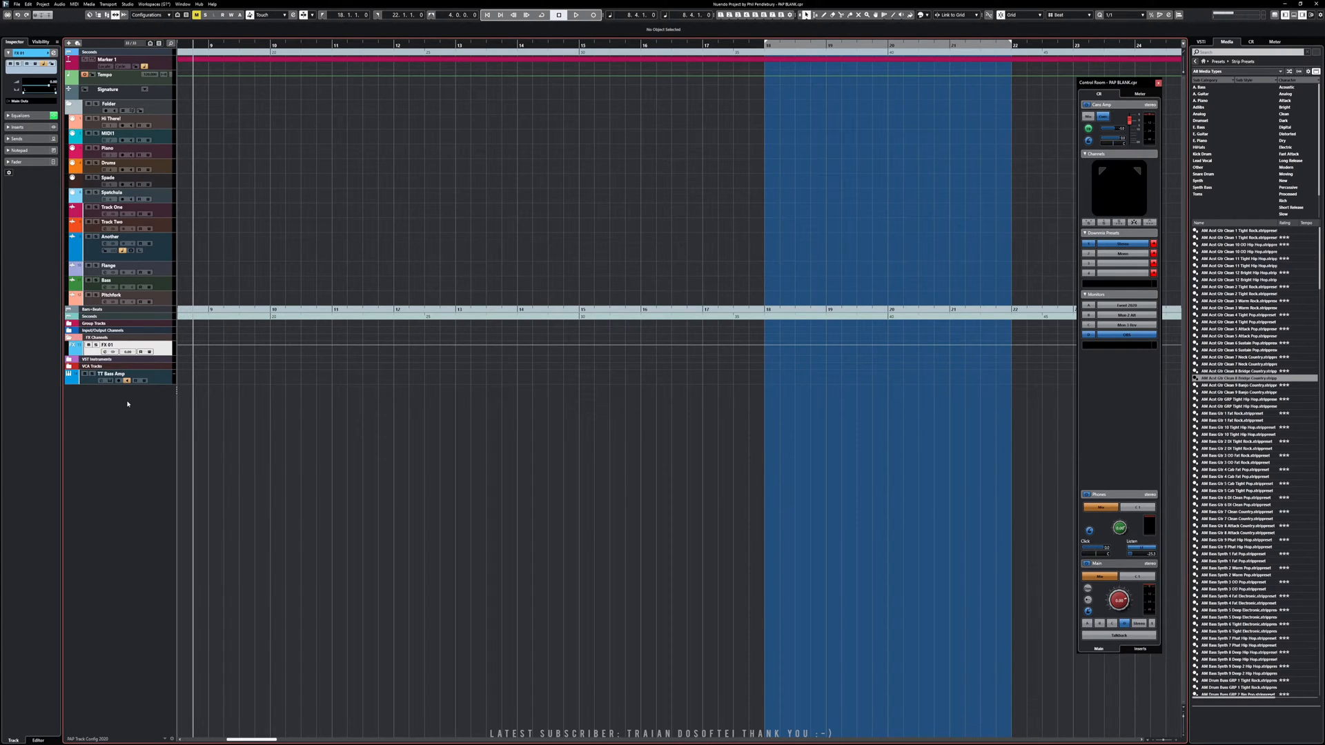
{"action": "right_click", "coordinate": [89, 379]}
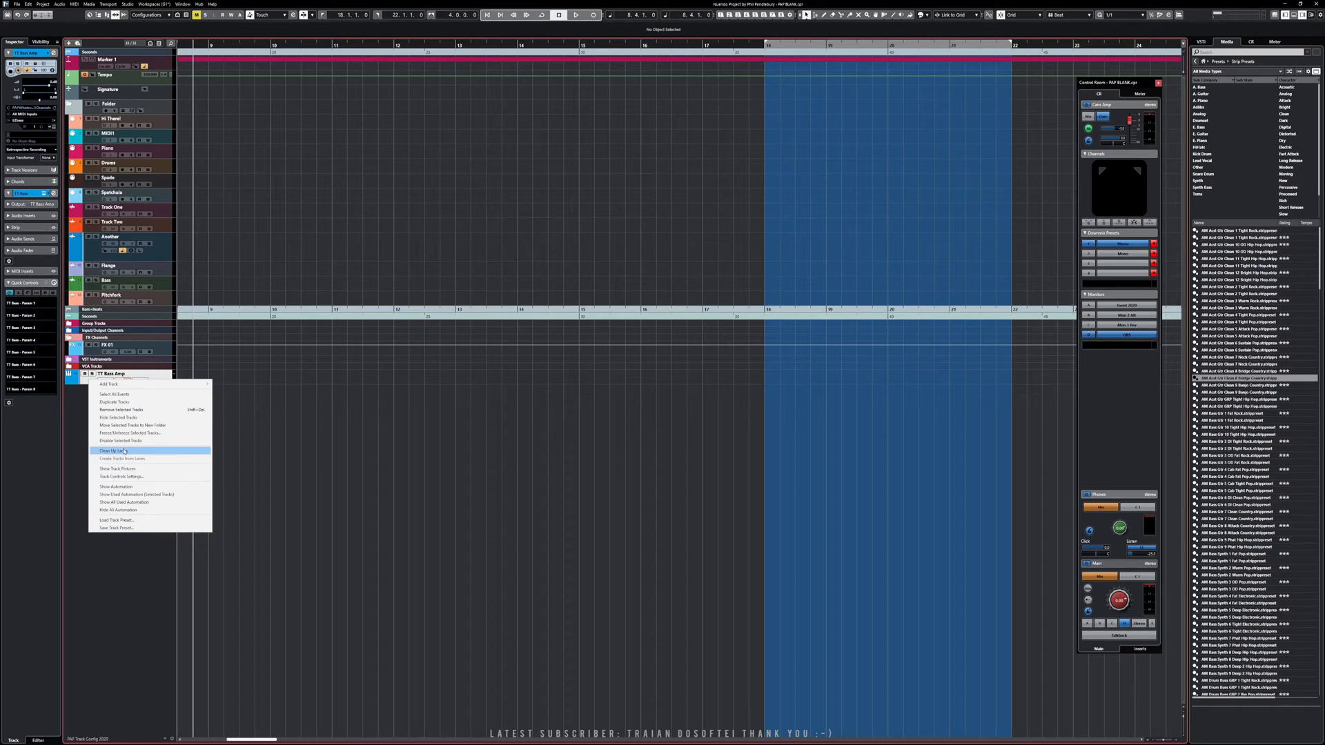
{"action": "left_click", "coordinate": [120, 412]}
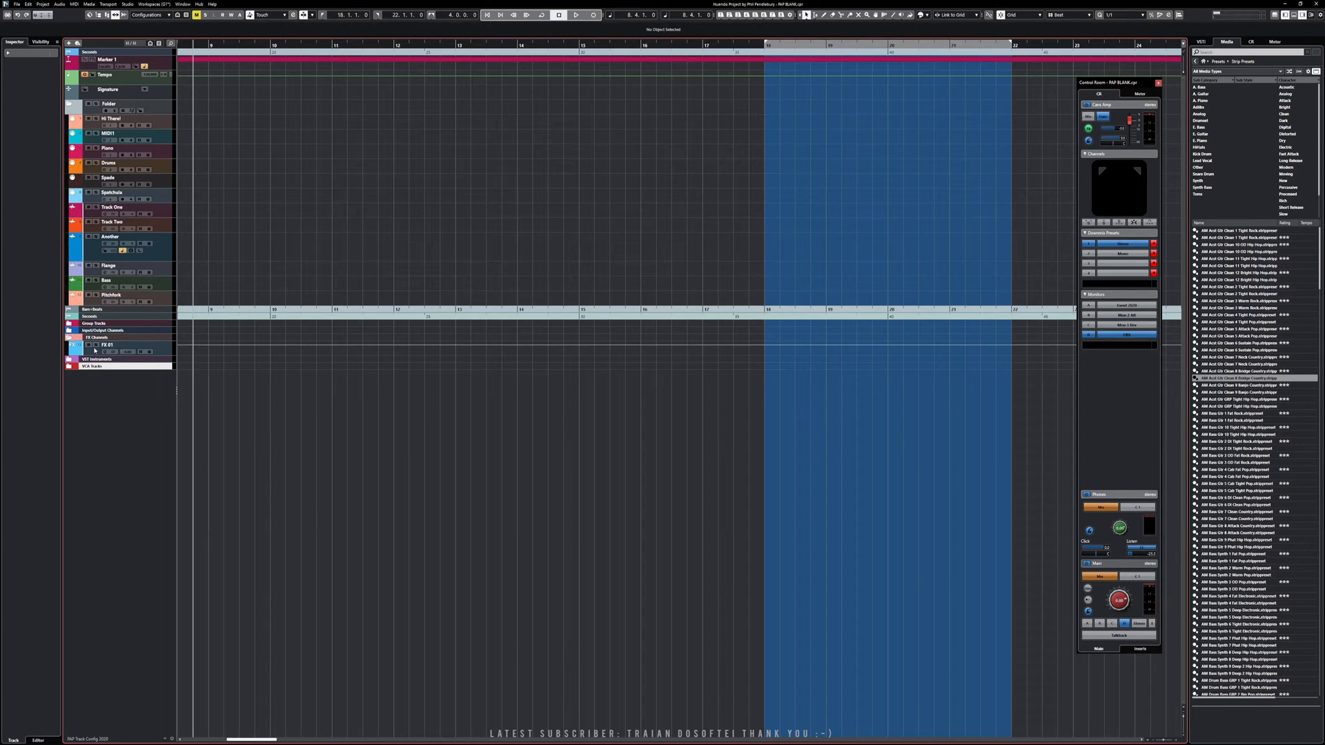
- Examine the FX 01 channel's strip modules in MixConsole 3 and close the mixer
{"action": "key", "text": "F3"}
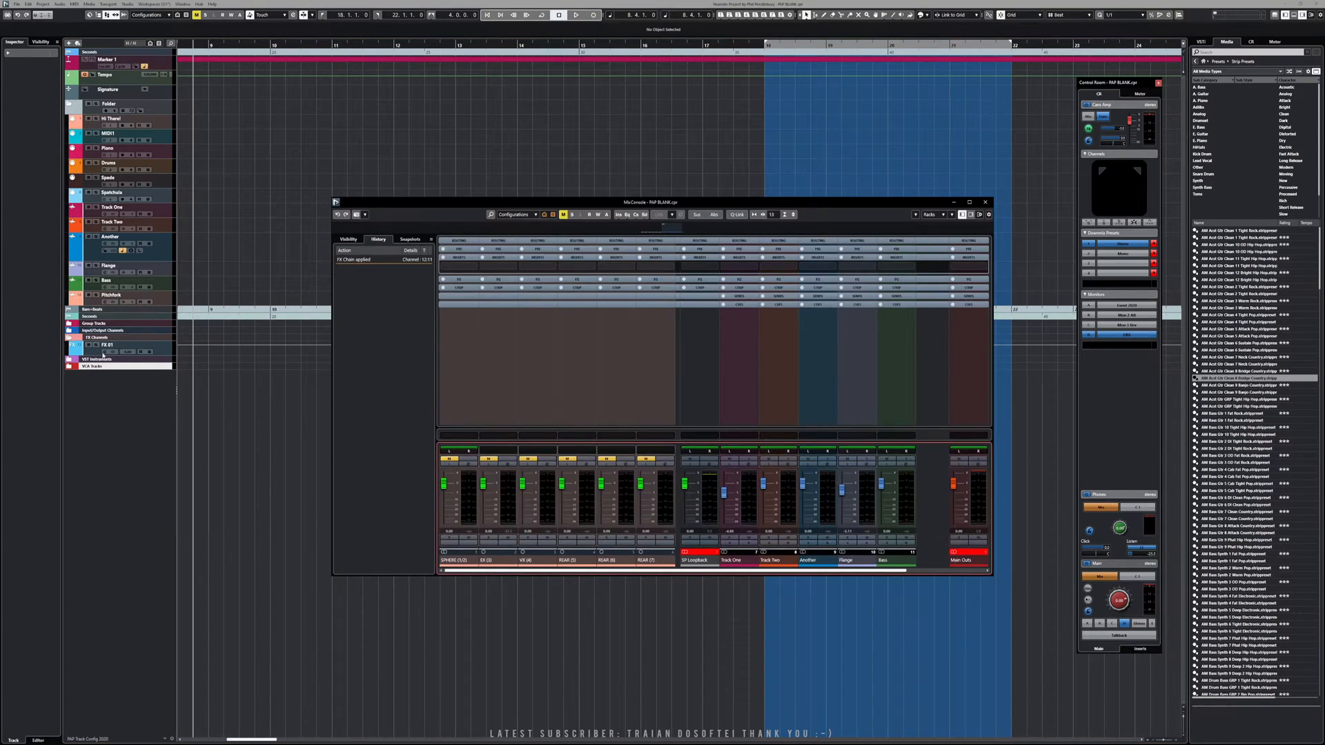
{"action": "key", "text": "F3"}
{"action": "key", "text": "ctrl+F3"}
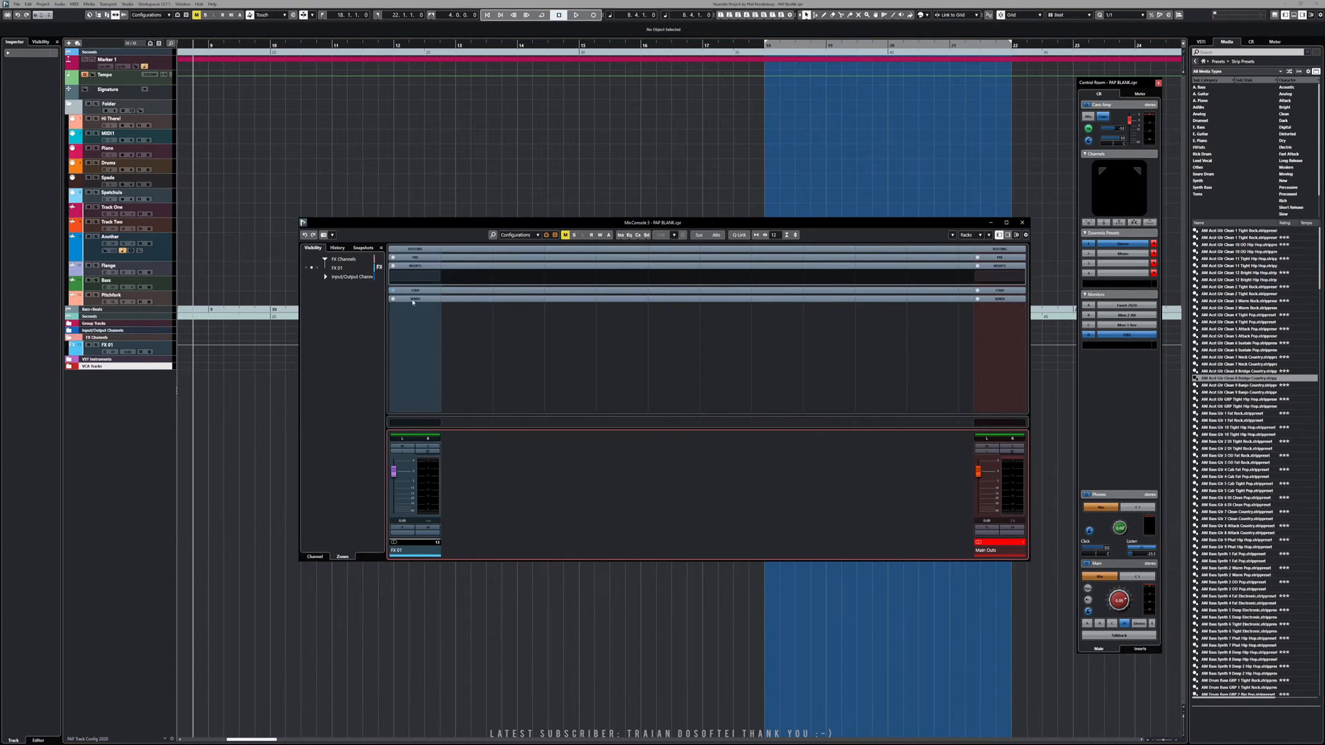
{"action": "left_click", "coordinate": [414, 293]}
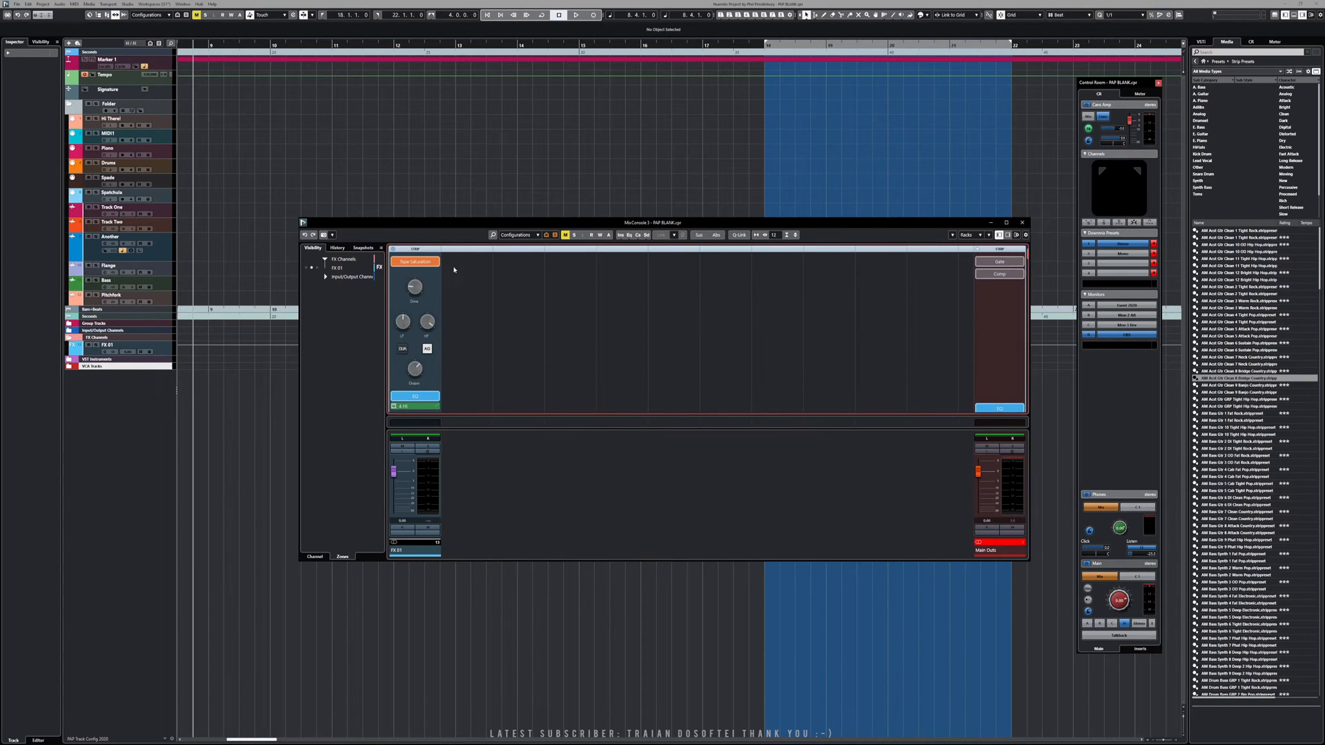
{"action": "scroll", "coordinate": [433, 342], "scroll_direction": "down", "scroll_amount": 3}
{"action": "scroll", "coordinate": [435, 342], "scroll_direction": "up", "scroll_amount": 8}
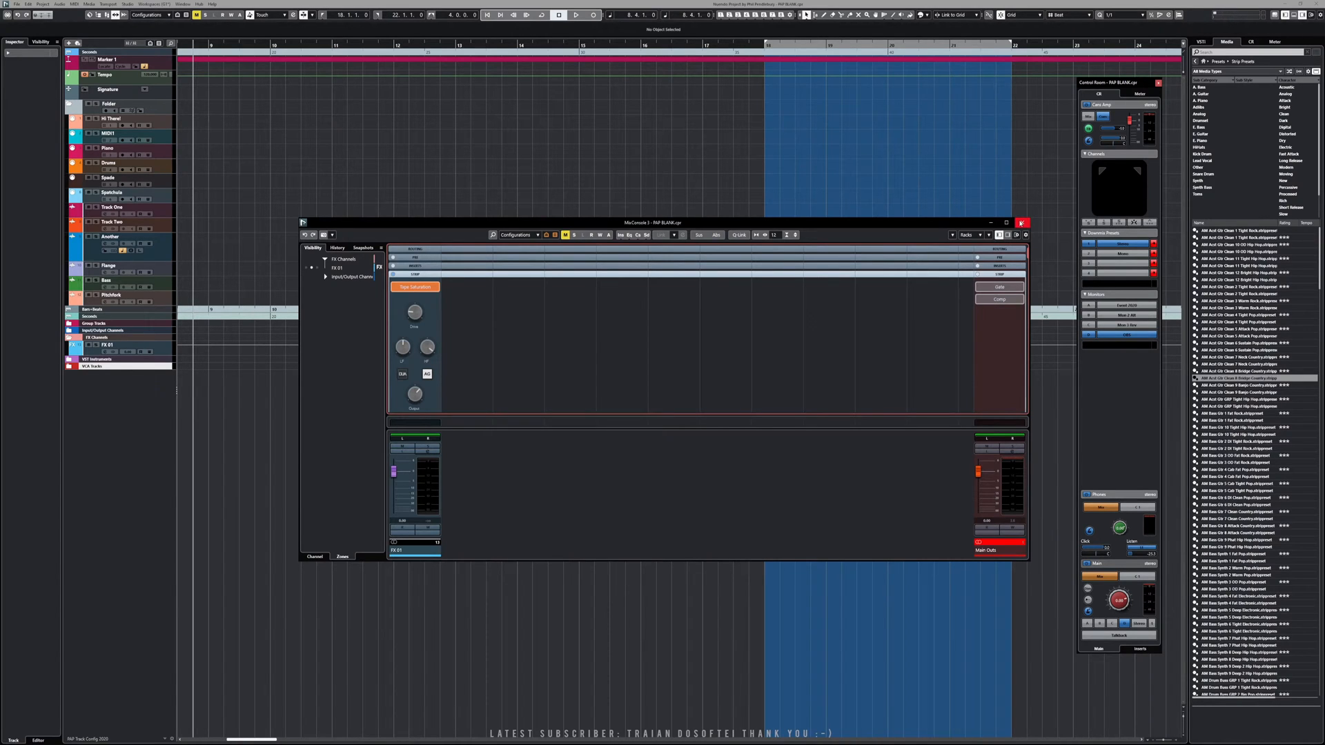
{"action": "left_click", "coordinate": [1021, 223]}
- Apply the AM Acst Gtr Clean 8 Bridge Country strip preset to the Another track and check its channel strip in the mixer
{"action": "left_click", "coordinate": [1231, 381]}
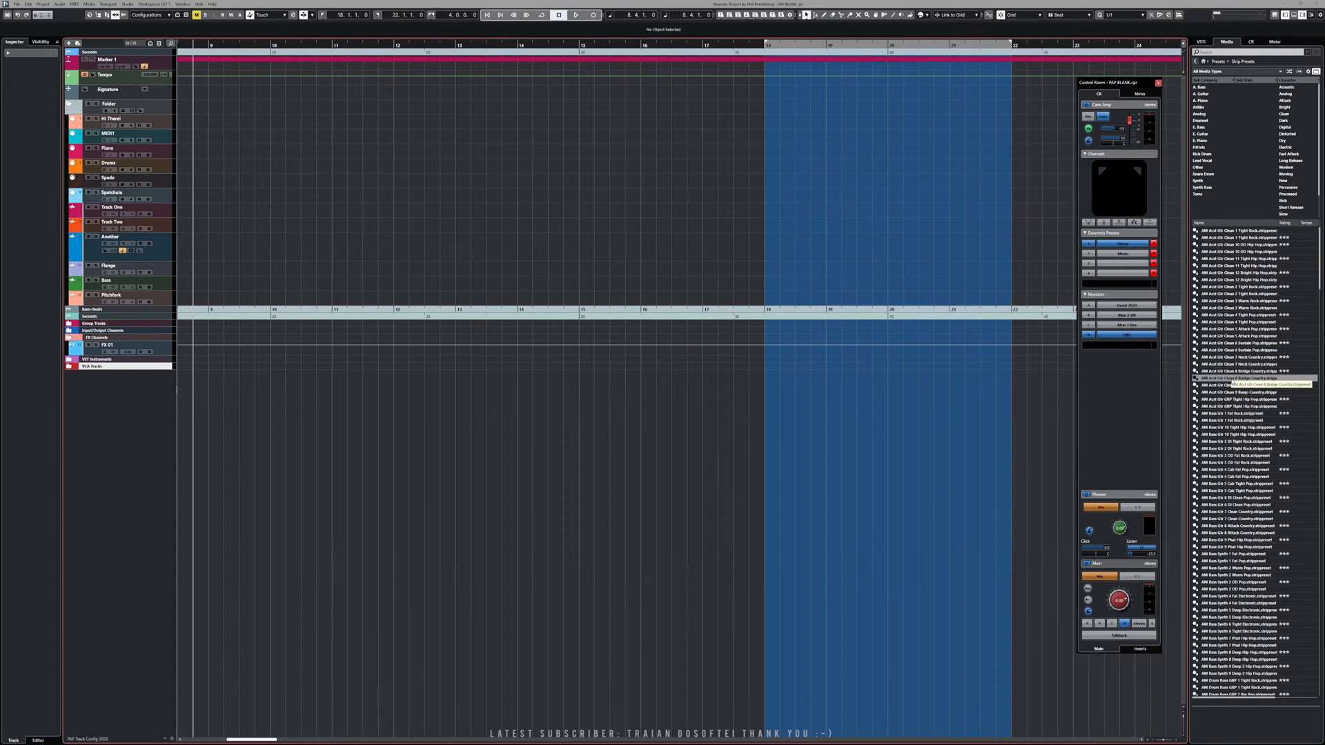
{"action": "left_click_drag", "start_coordinate": [1233, 382], "coordinate": [94, 252]}
{"action": "left_click", "coordinate": [95, 253]}
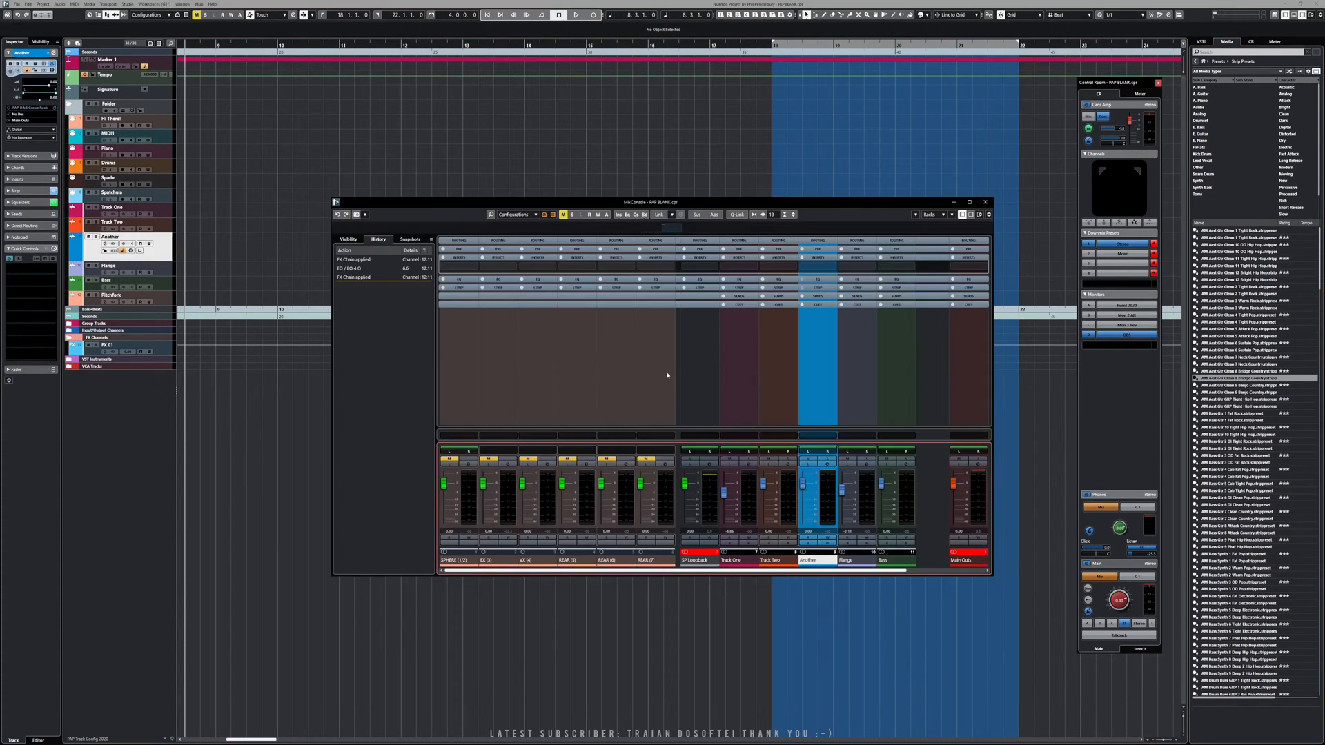
{"action": "key", "text": "F3"}
{"action": "left_click", "coordinate": [820, 288]}
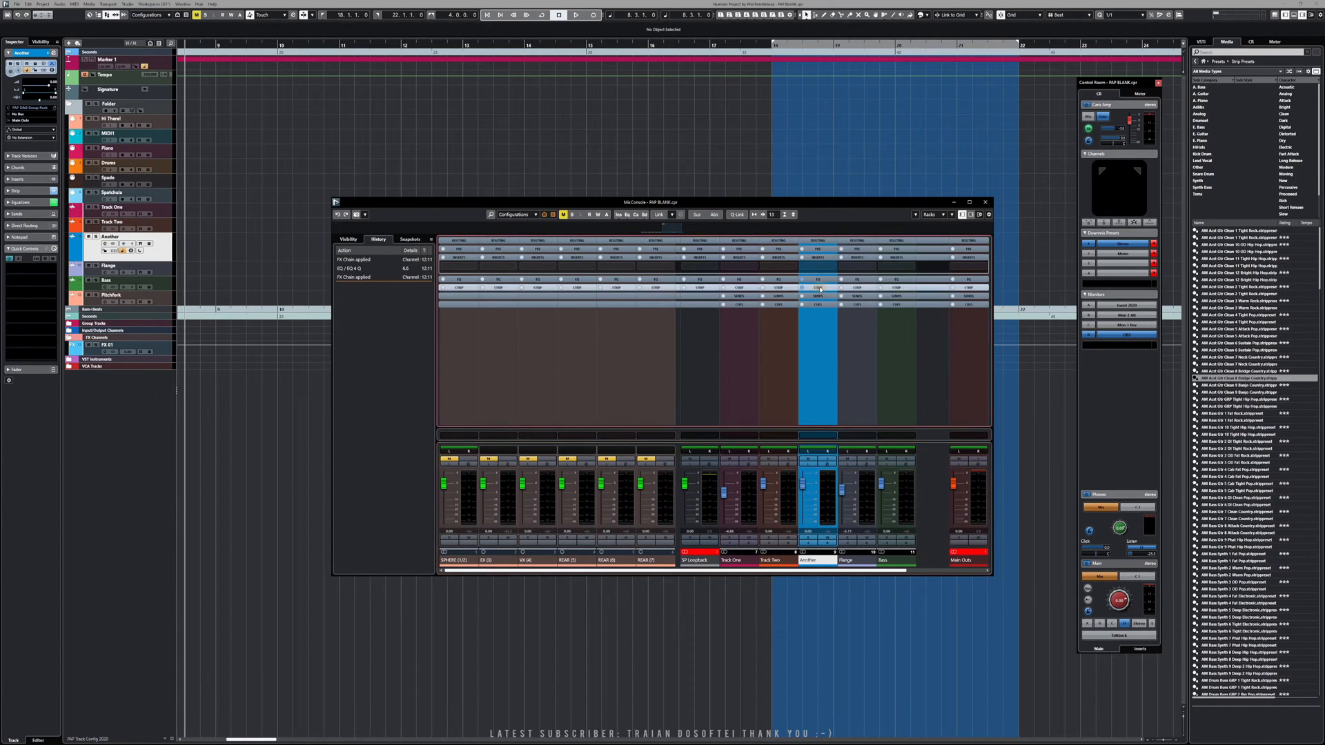
{"action": "scroll", "coordinate": [820, 341], "scroll_direction": "down", "scroll_amount": 2}
{"action": "scroll", "coordinate": [824, 385], "scroll_direction": "down", "scroll_amount": 3}
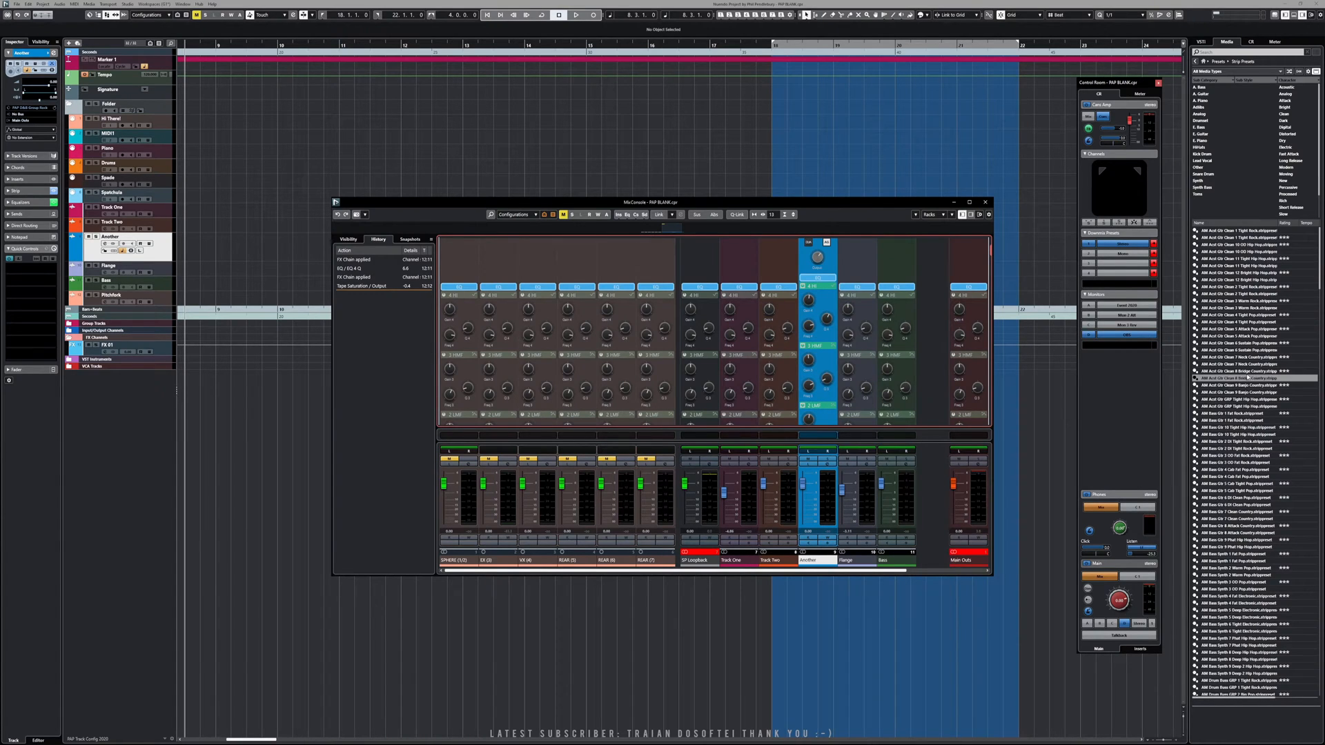
{"action": "left_click", "coordinate": [985, 202]}
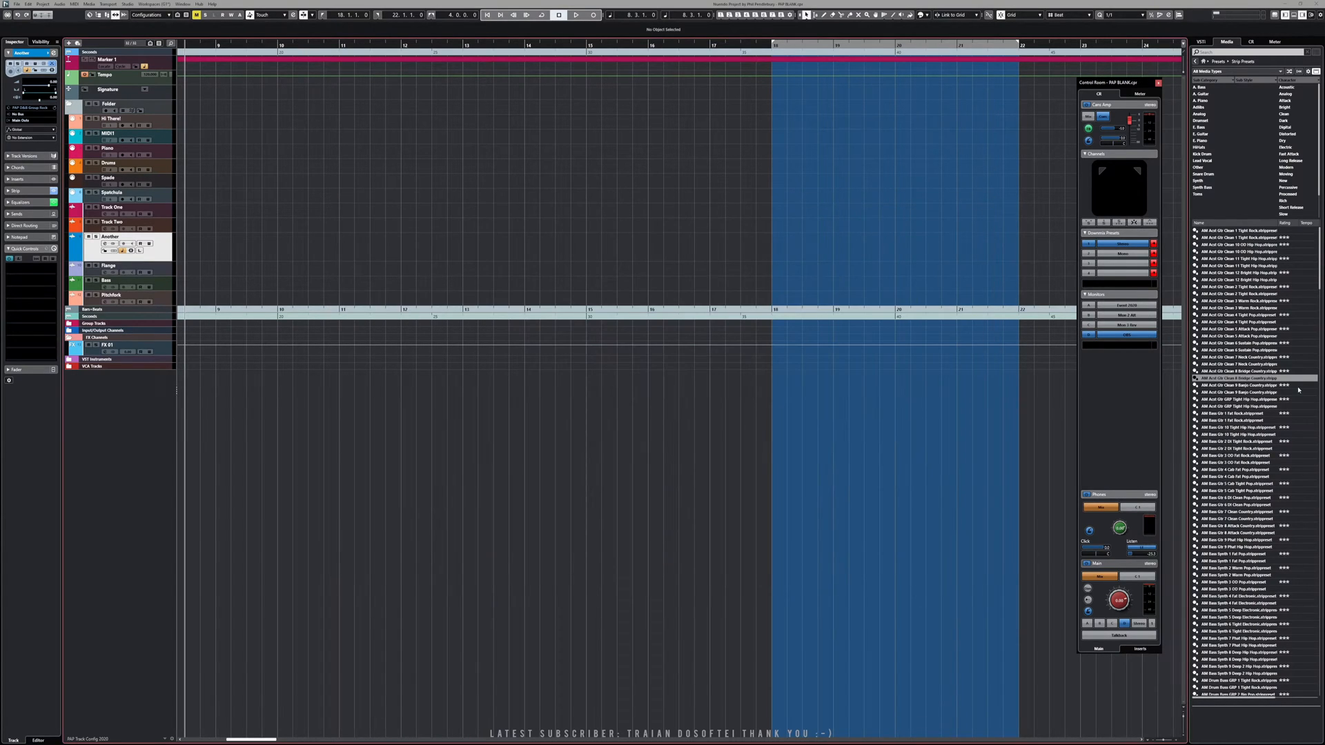
- Look at neighbouring strip presets, return to the Presets categories and pick a Drop Beat pattern bank from Pattern Banks
{"action": "left_click", "coordinate": [1216, 372]}
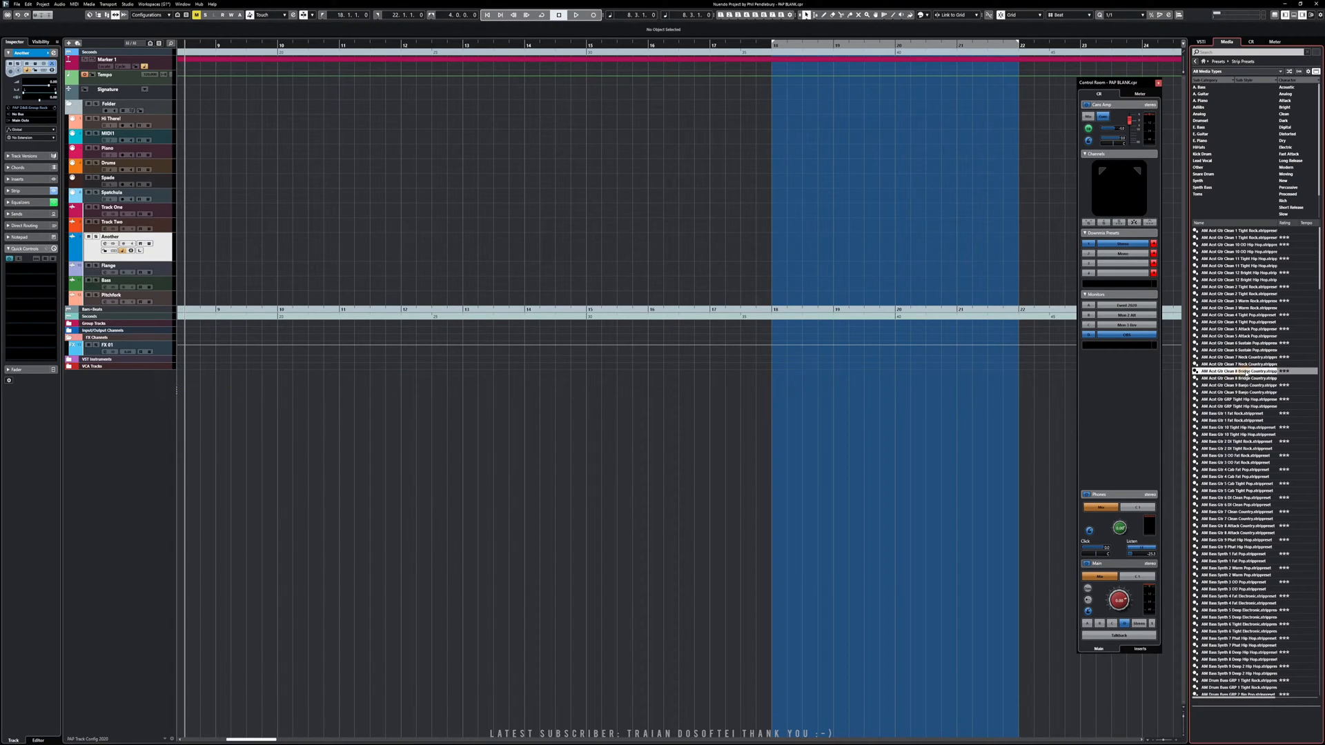
{"action": "left_click", "coordinate": [1251, 386]}
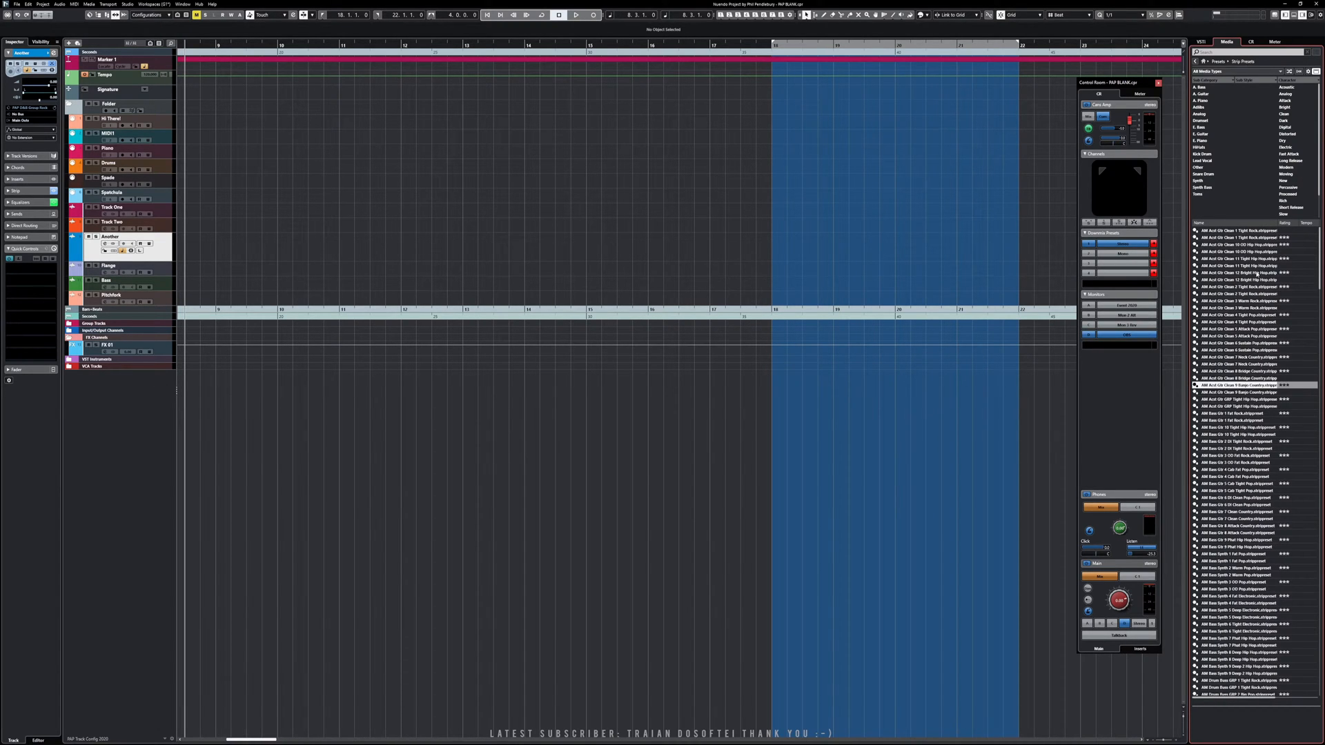
{"action": "left_click", "coordinate": [1218, 62]}
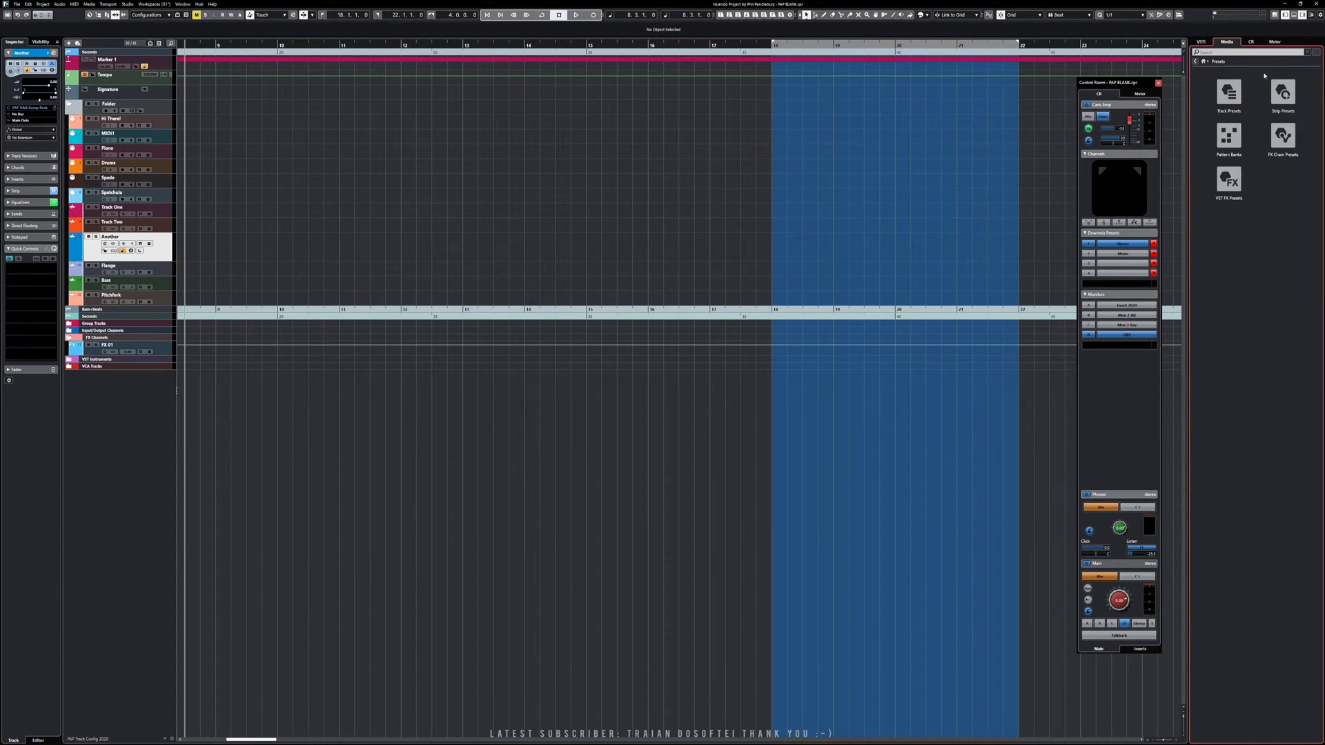
{"action": "left_click", "coordinate": [1229, 135]}
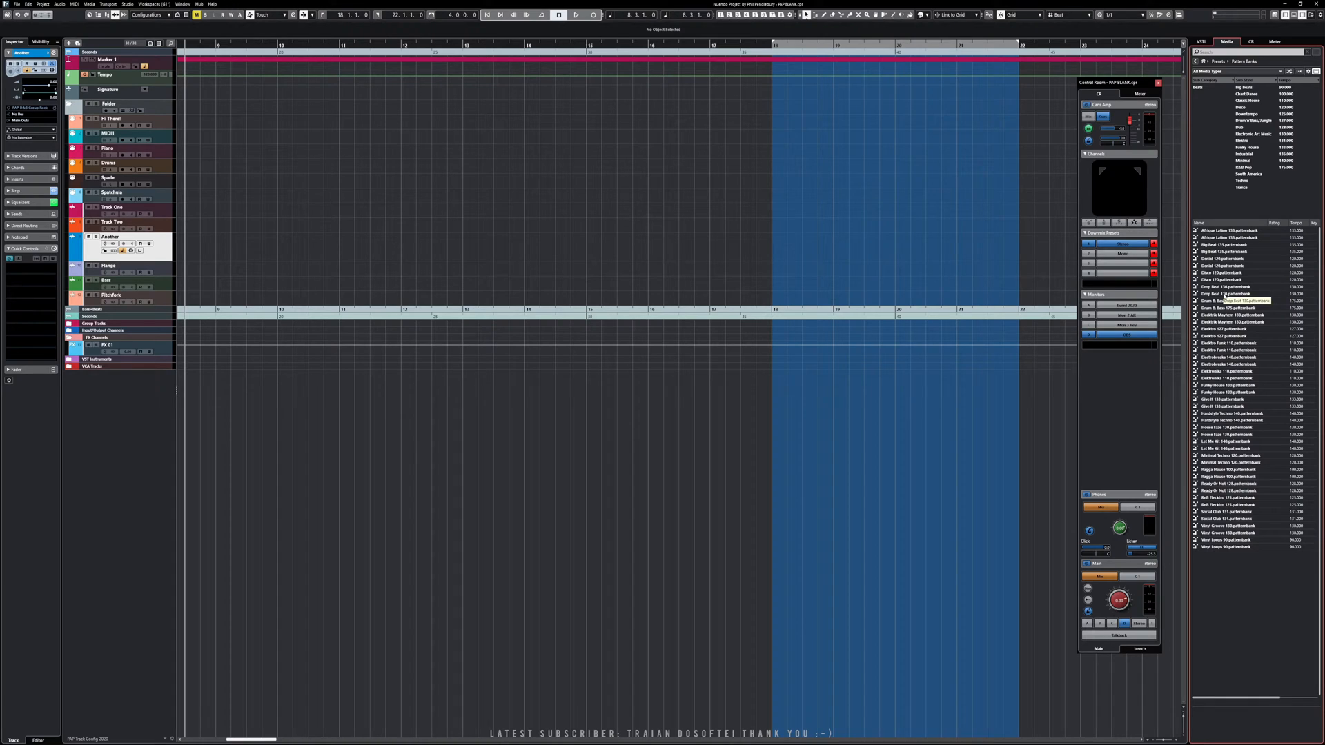
{"action": "left_click", "coordinate": [1225, 294]}
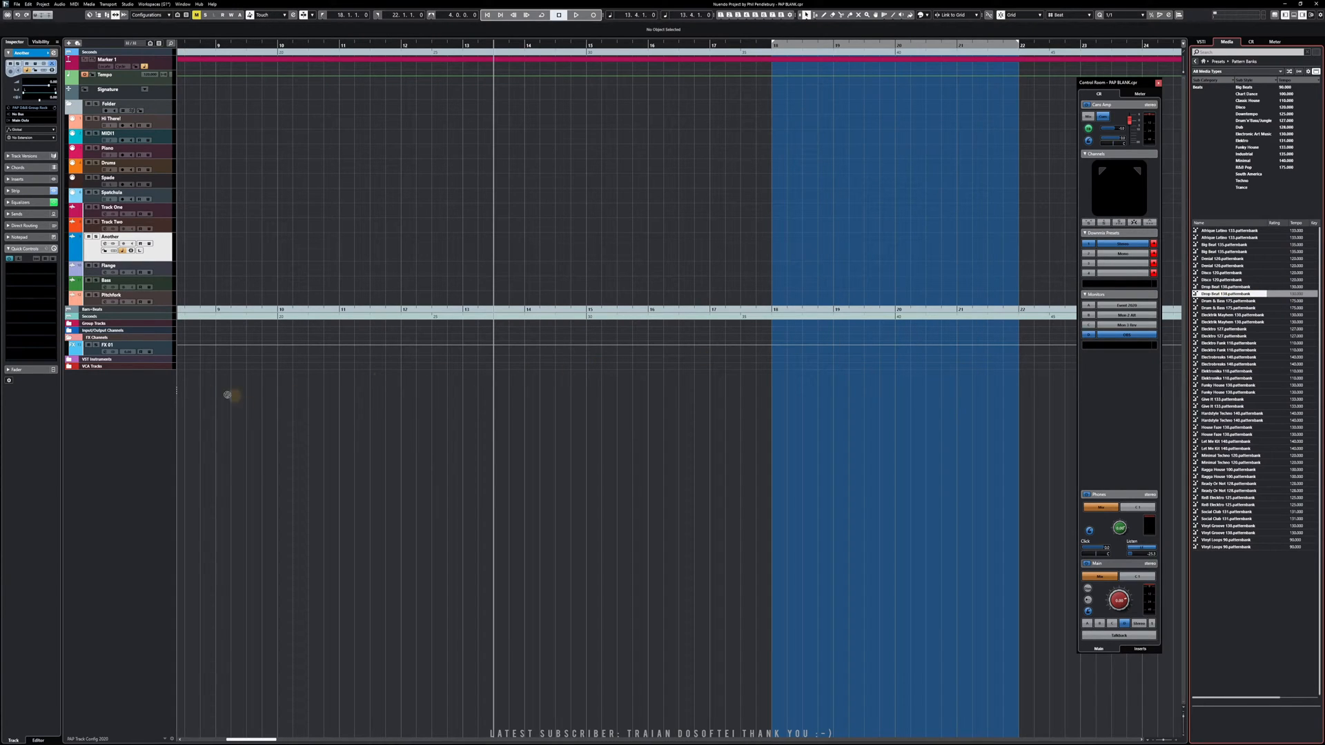
{"action": "left_click_drag", "start_coordinate": [227, 394], "coordinate": [790, 266]}
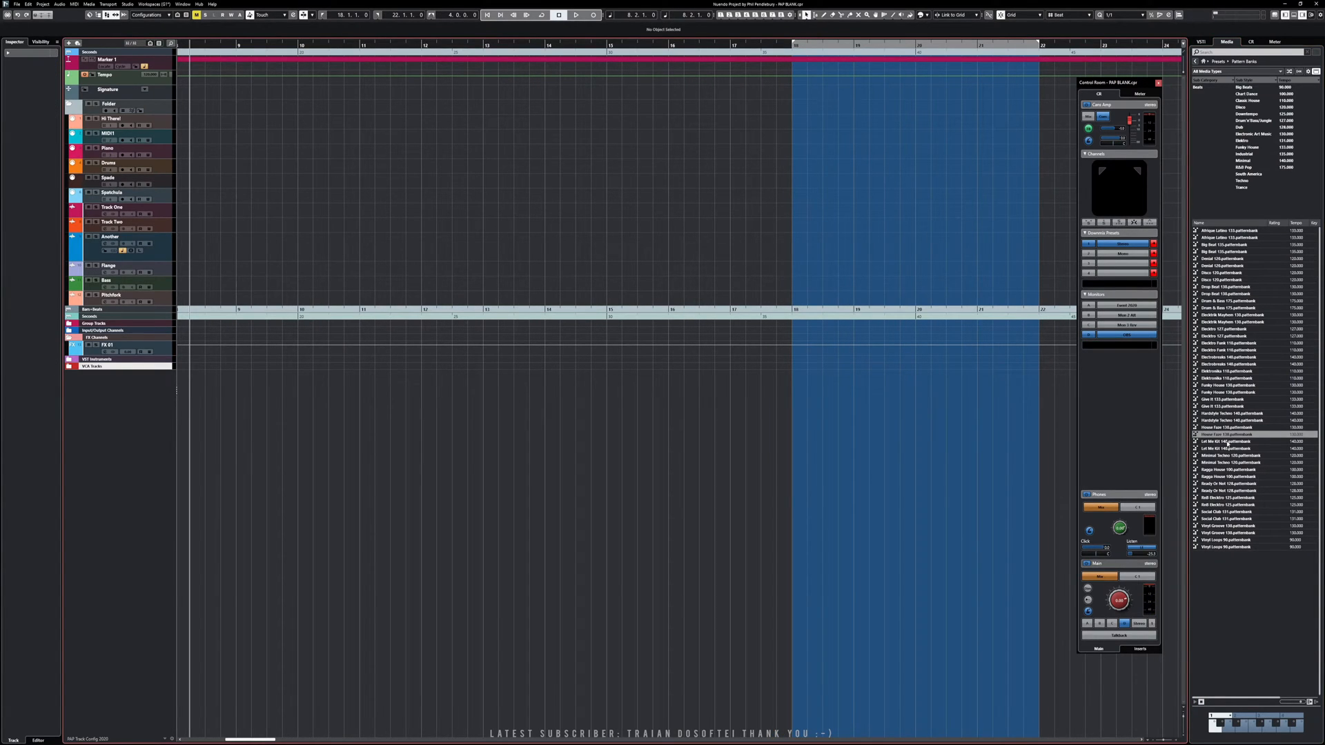
- Preview the House Faze 130 pattern bank and stop the playback
{"action": "left_click", "coordinate": [1220, 435]}
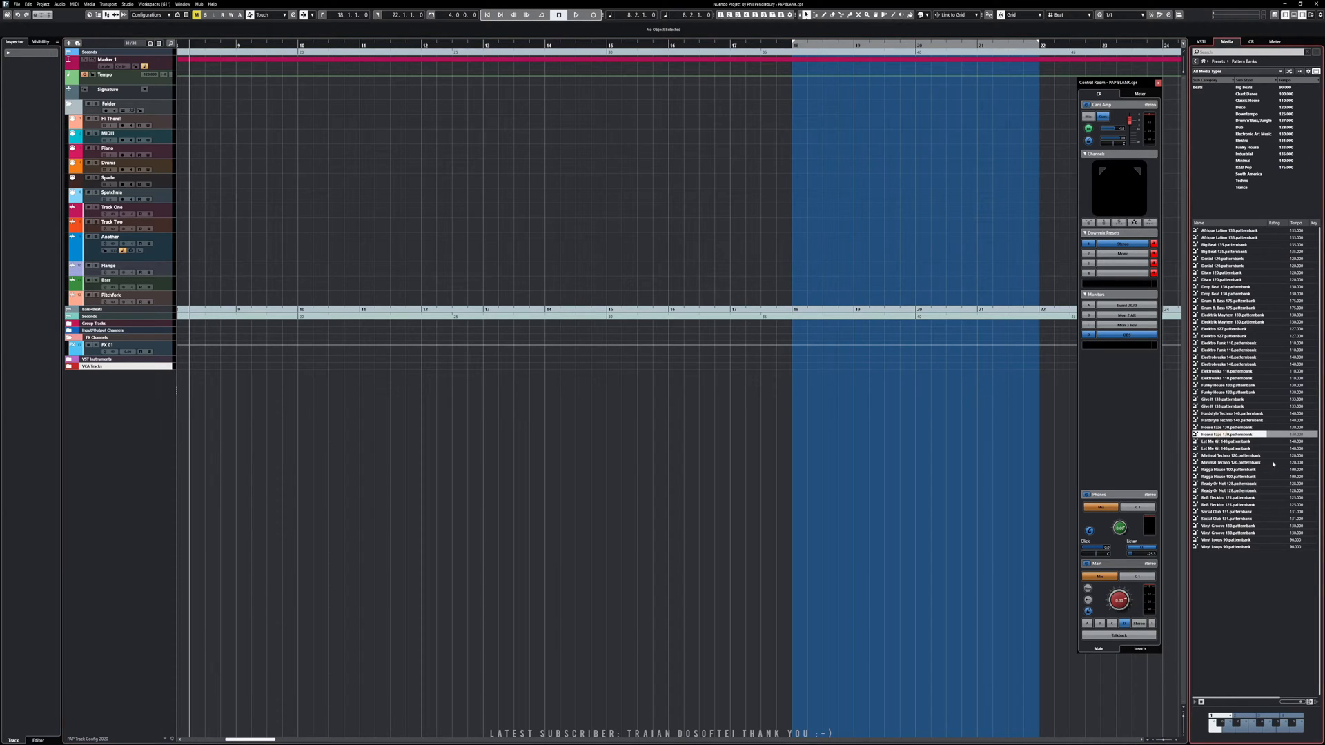
{"action": "left_click", "coordinate": [1196, 702]}
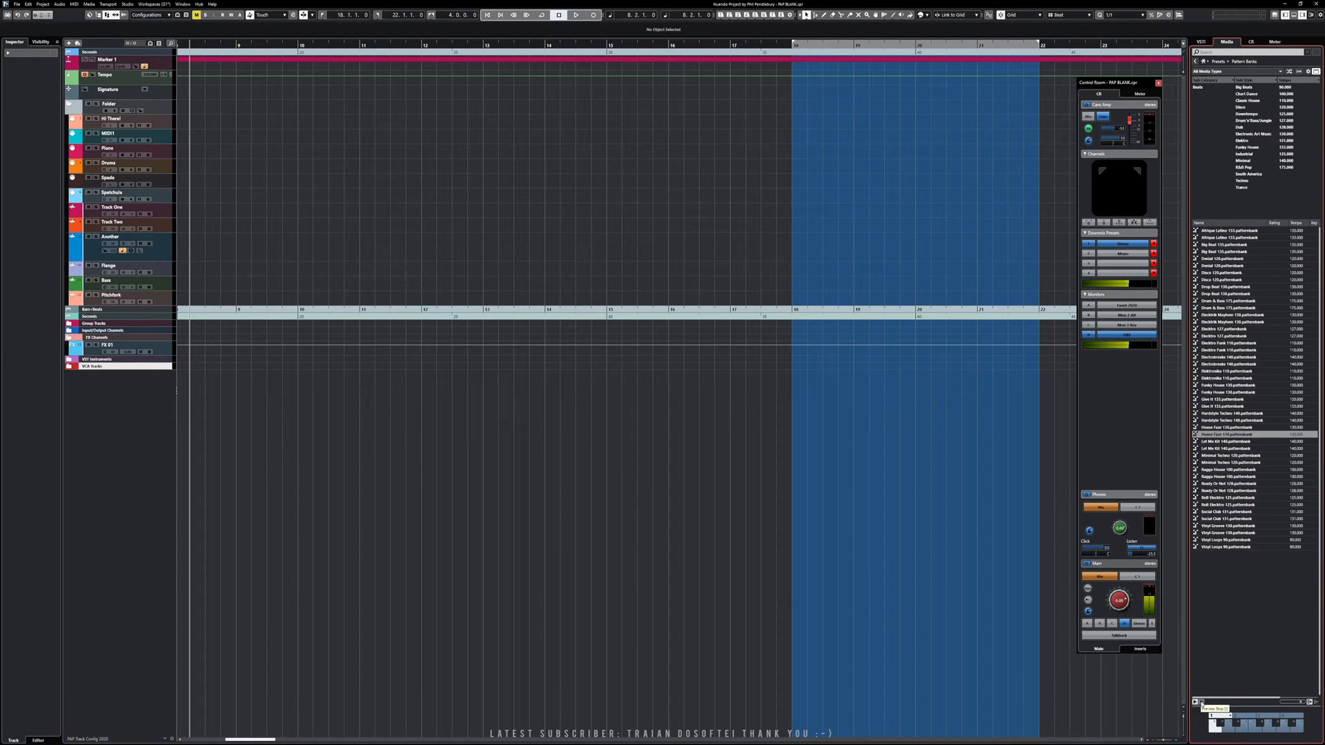
{"action": "left_click", "coordinate": [1201, 702]}
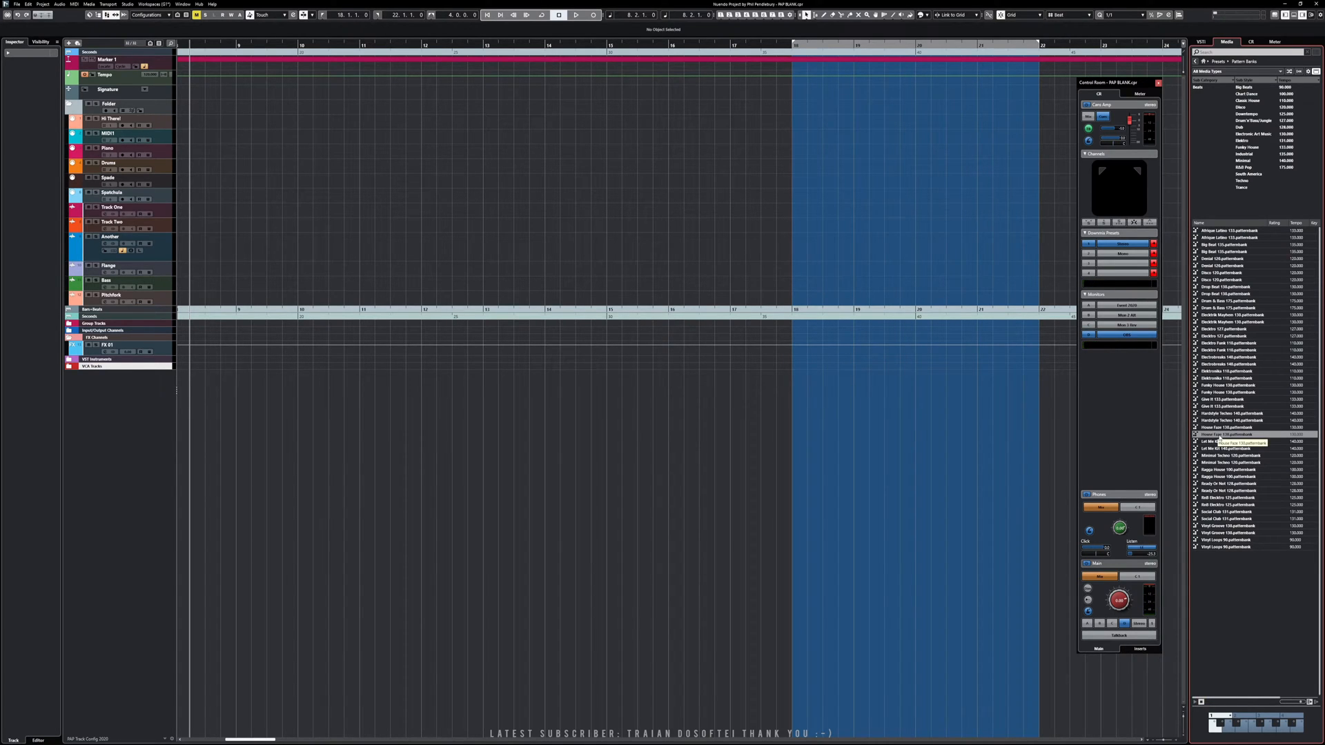
- Add the House Faze 130 pattern bank as a track below the VCA Tracks folder and try its pads in Groove Agent SE
{"action": "mouse_move", "coordinate": [1220, 434]}
{"action": "left_mouse_down"}
{"action": "mouse_move", "coordinate": [325, 402]}
{"action": "mouse_move", "coordinate": [135, 381]}
{"action": "left_mouse_up"}
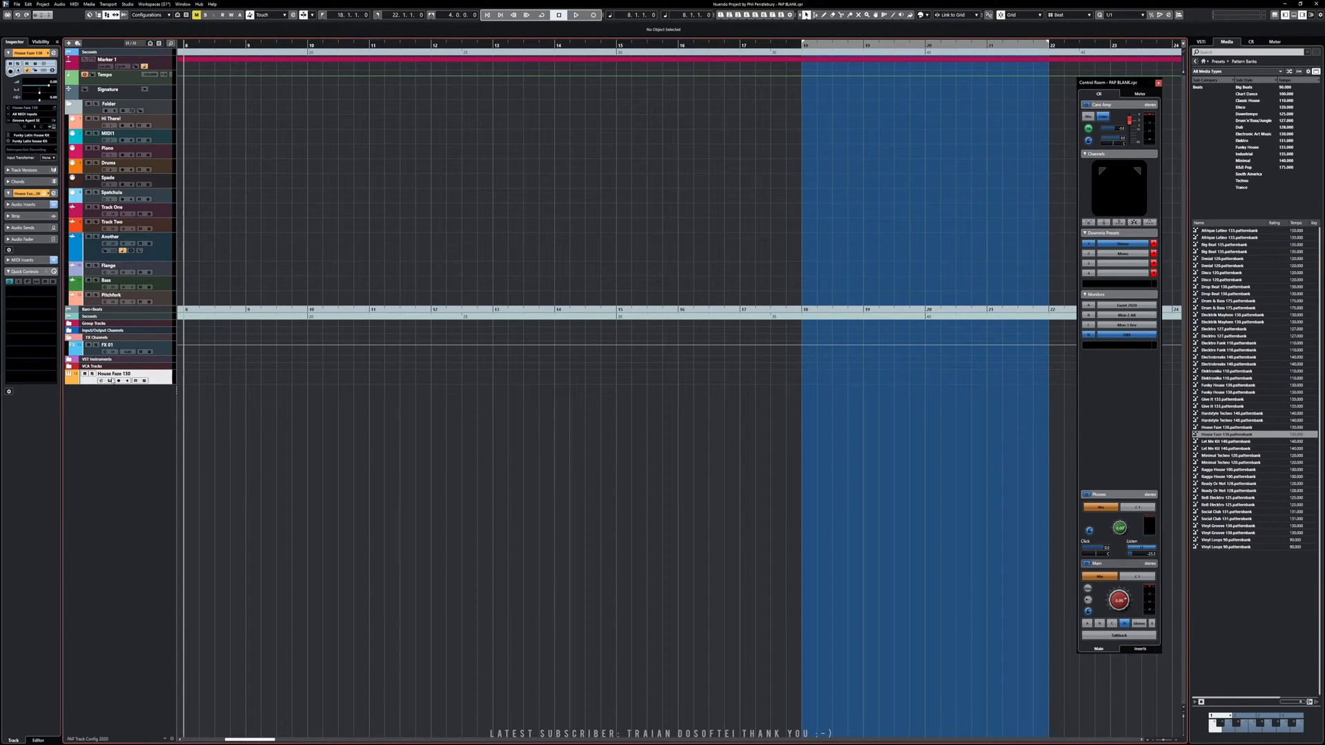
{"action": "left_click", "coordinate": [111, 380]}
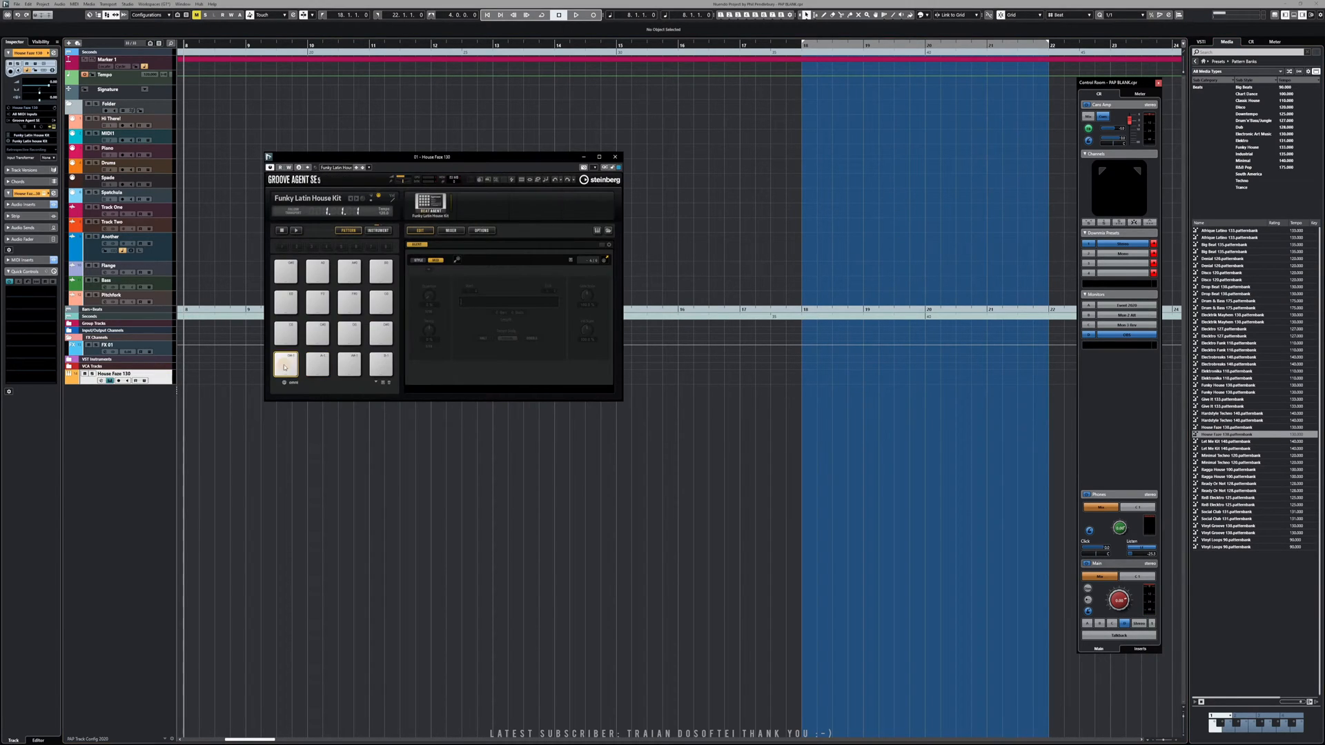
{"action": "left_click", "coordinate": [286, 336]}
{"action": "left_click", "coordinate": [296, 231]}
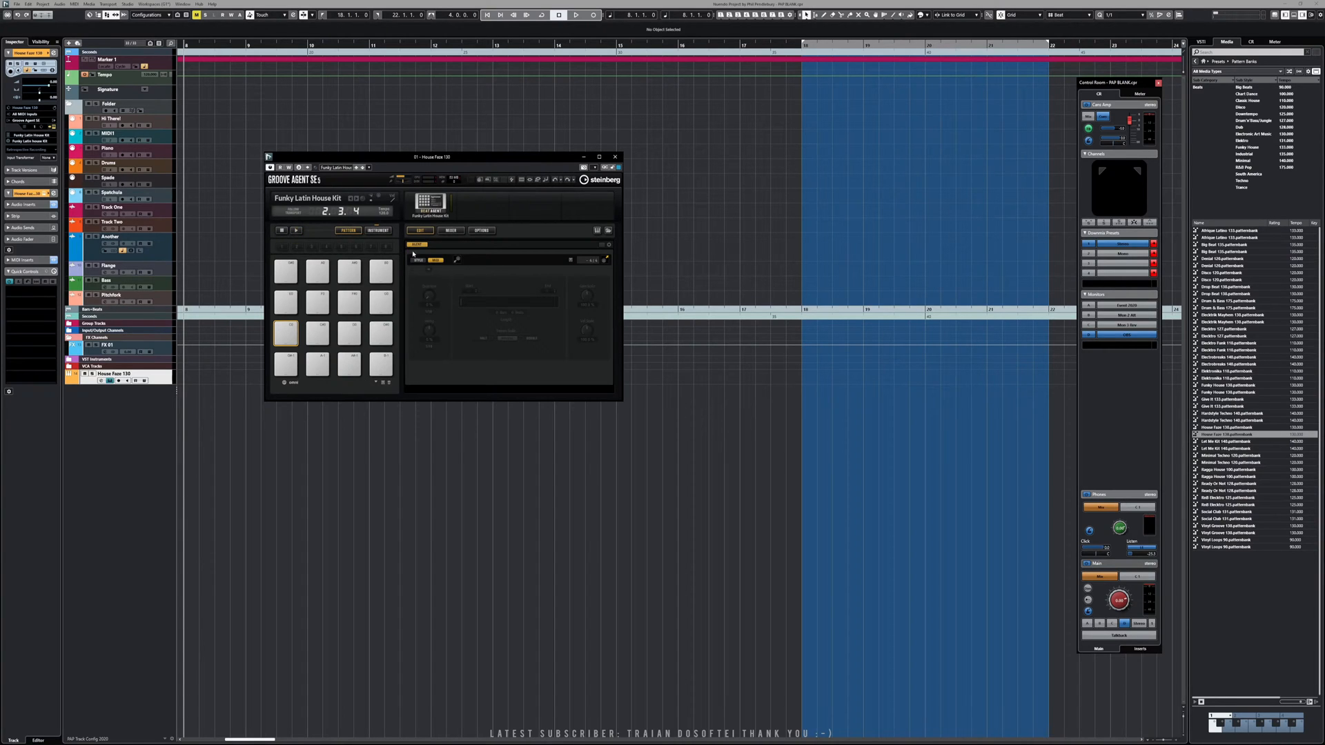
{"action": "left_click", "coordinate": [615, 156]}
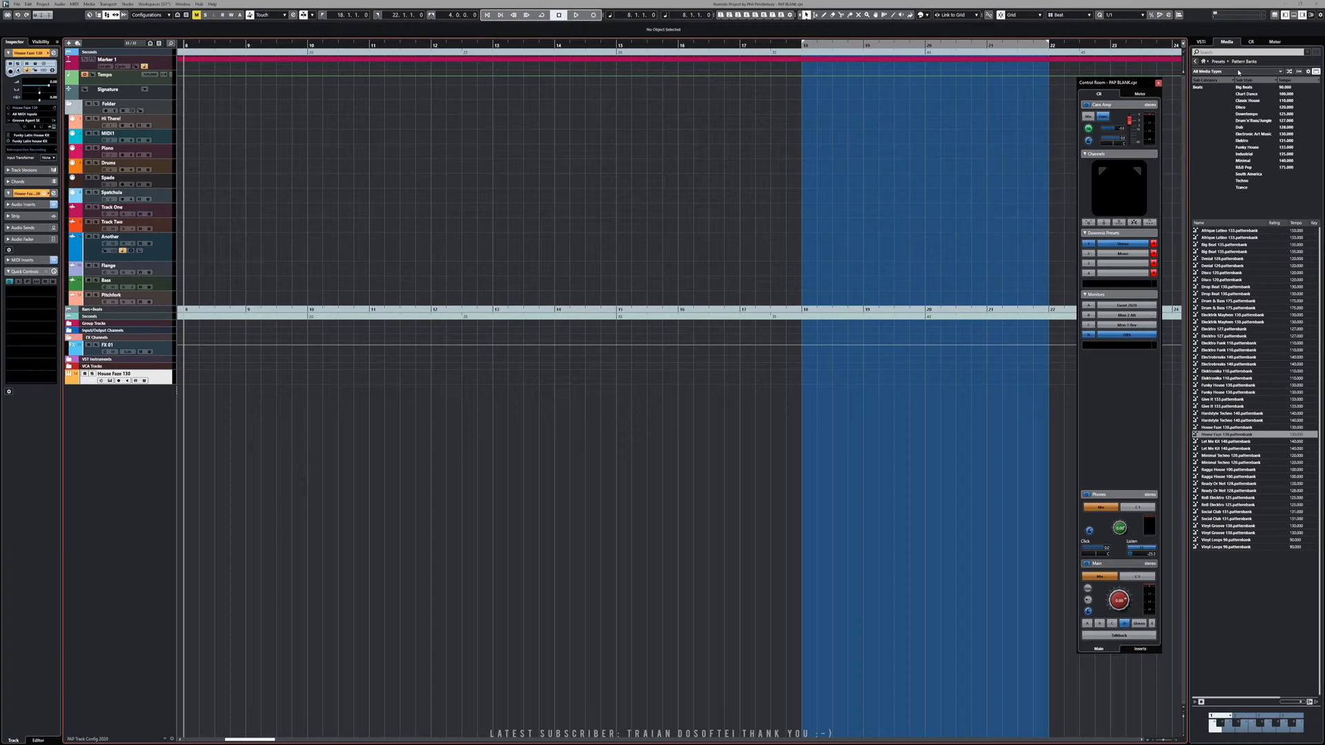
- Open the FX Chain Presets category and check the insert effects on the FX 02 channel in MixConsole 3
{"action": "left_click", "coordinate": [1218, 63]}
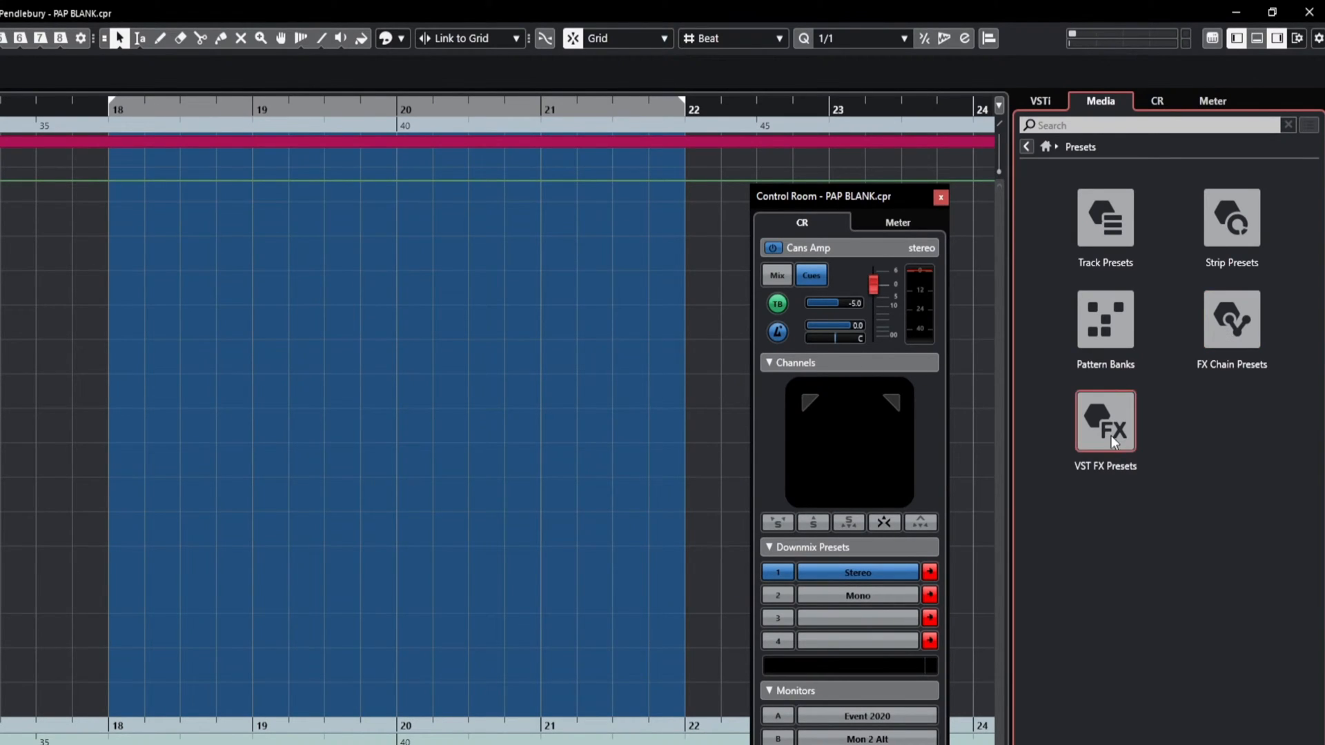
{"action": "left_click", "coordinate": [1224, 321]}
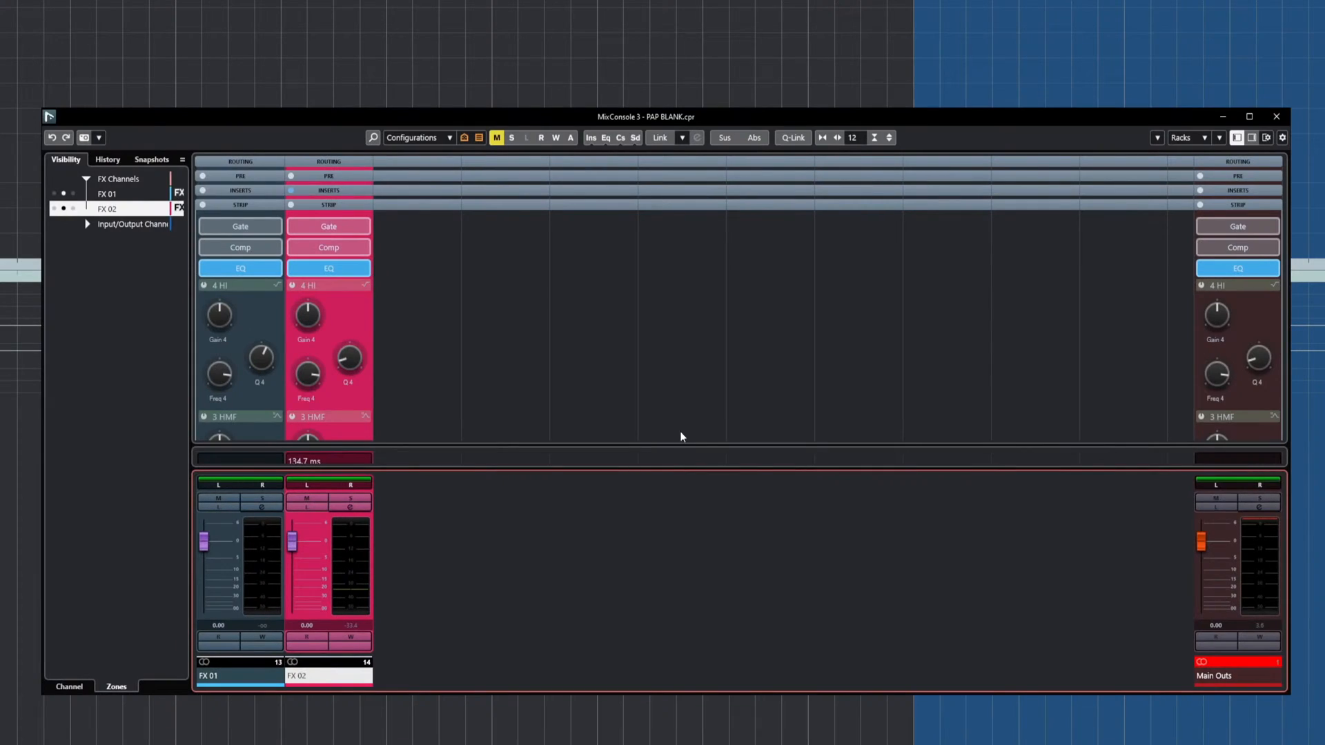
{"action": "left_click", "coordinate": [330, 189]}
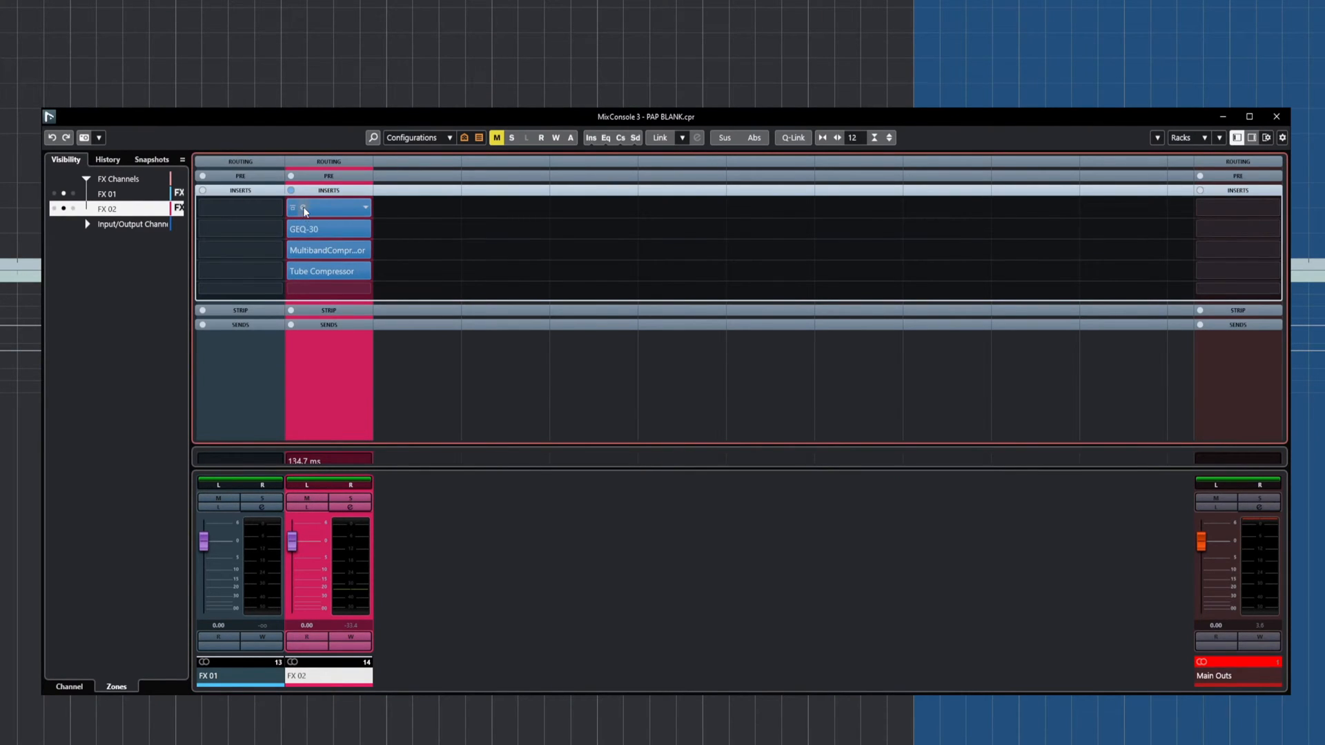
{"action": "left_click", "coordinate": [1276, 117]}
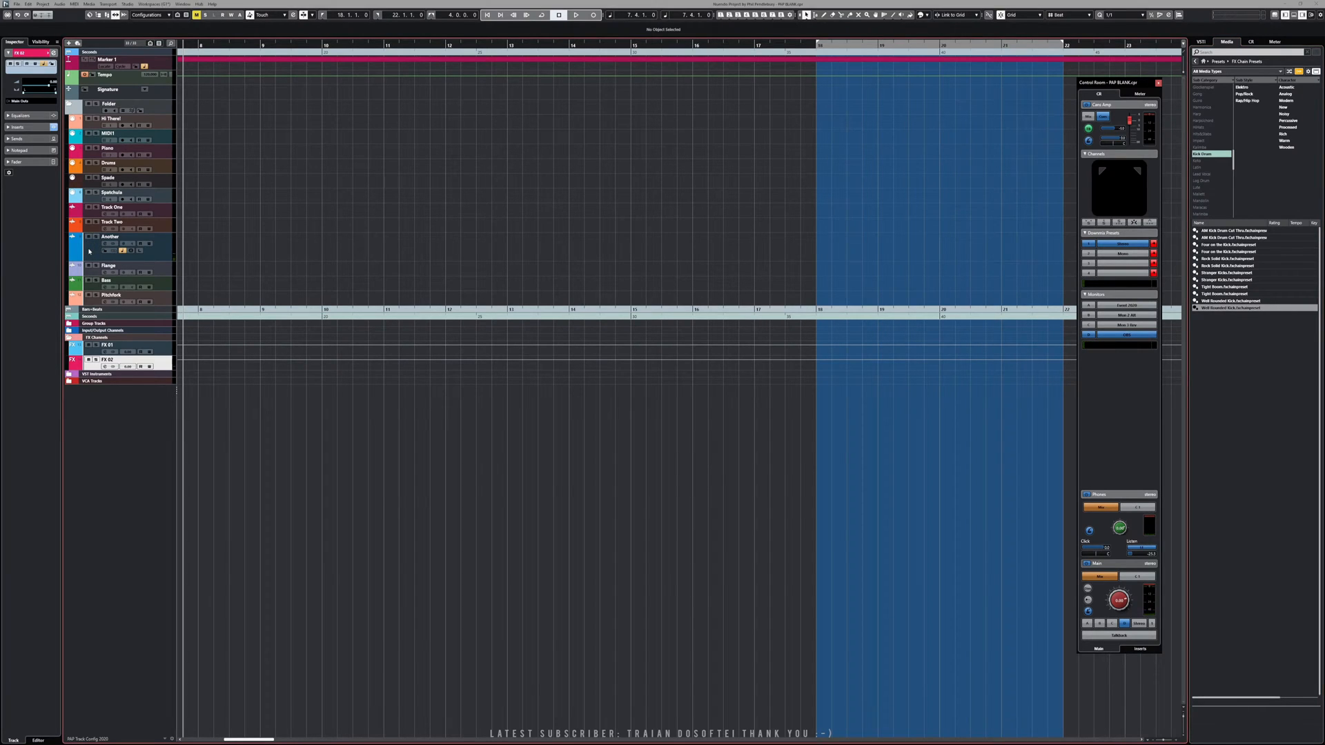
- Inspect the Another channel's Frequency, GEQ-30, MultibandCompressor and Tube Compressor inserts in the mixer, and return to the Presets categories
{"action": "key", "text": "F3"}
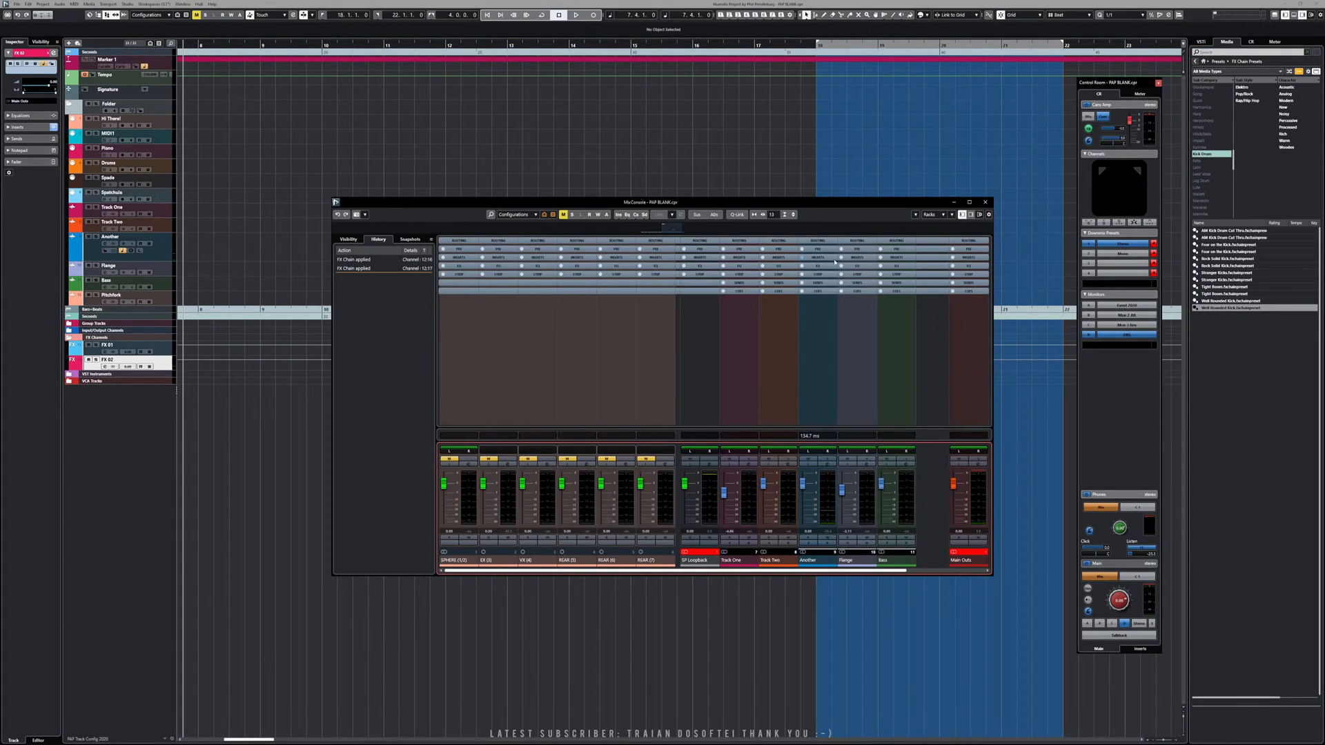
{"action": "left_click", "coordinate": [834, 261]}
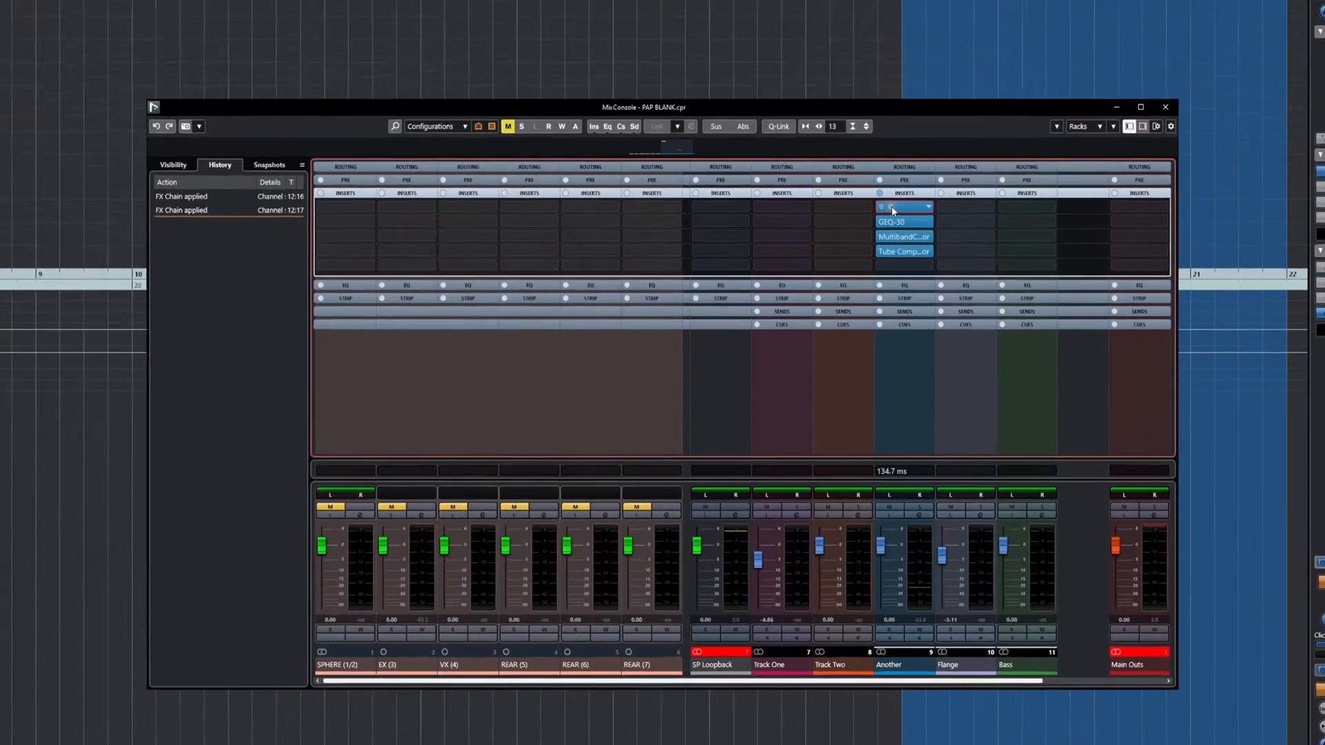
{"action": "left_click", "coordinate": [894, 207]}
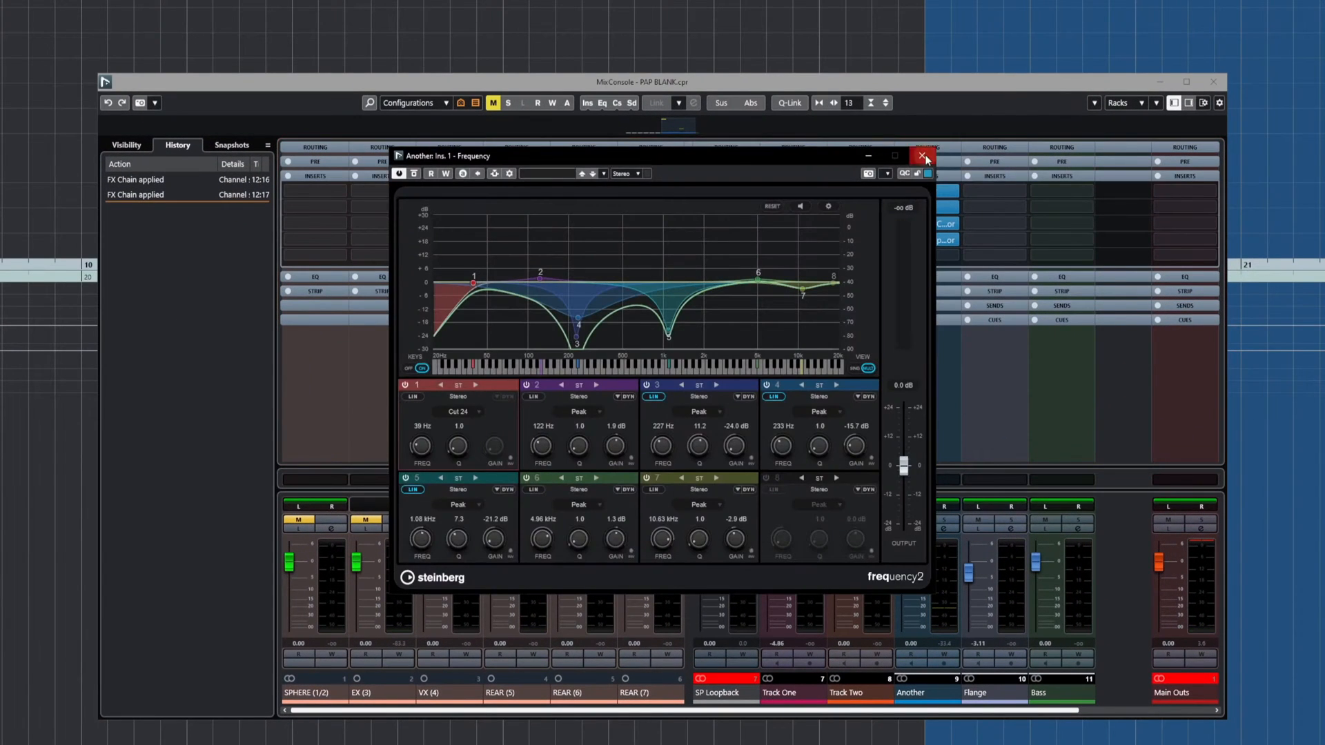
{"action": "left_click", "coordinate": [923, 156]}
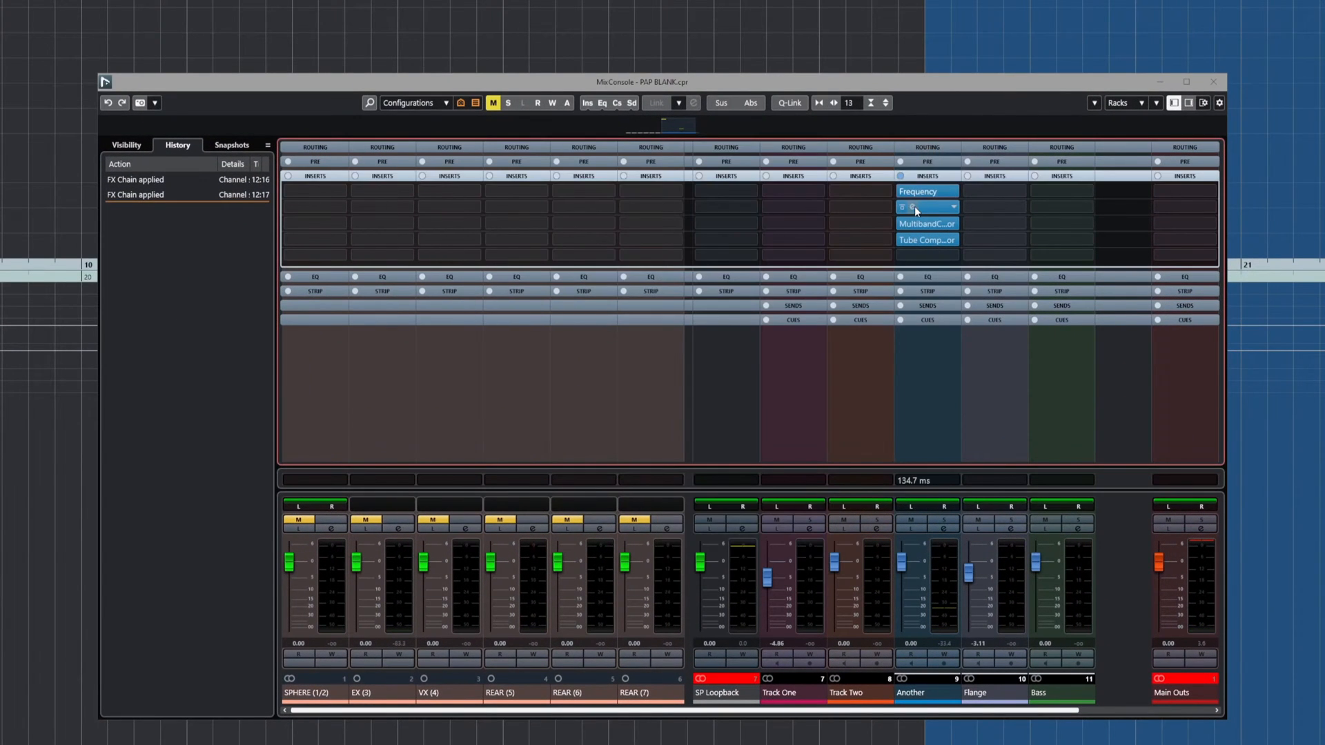
{"action": "left_click", "coordinate": [913, 207]}
{"action": "left_click", "coordinate": [856, 276]}
{"action": "left_click", "coordinate": [908, 225]}
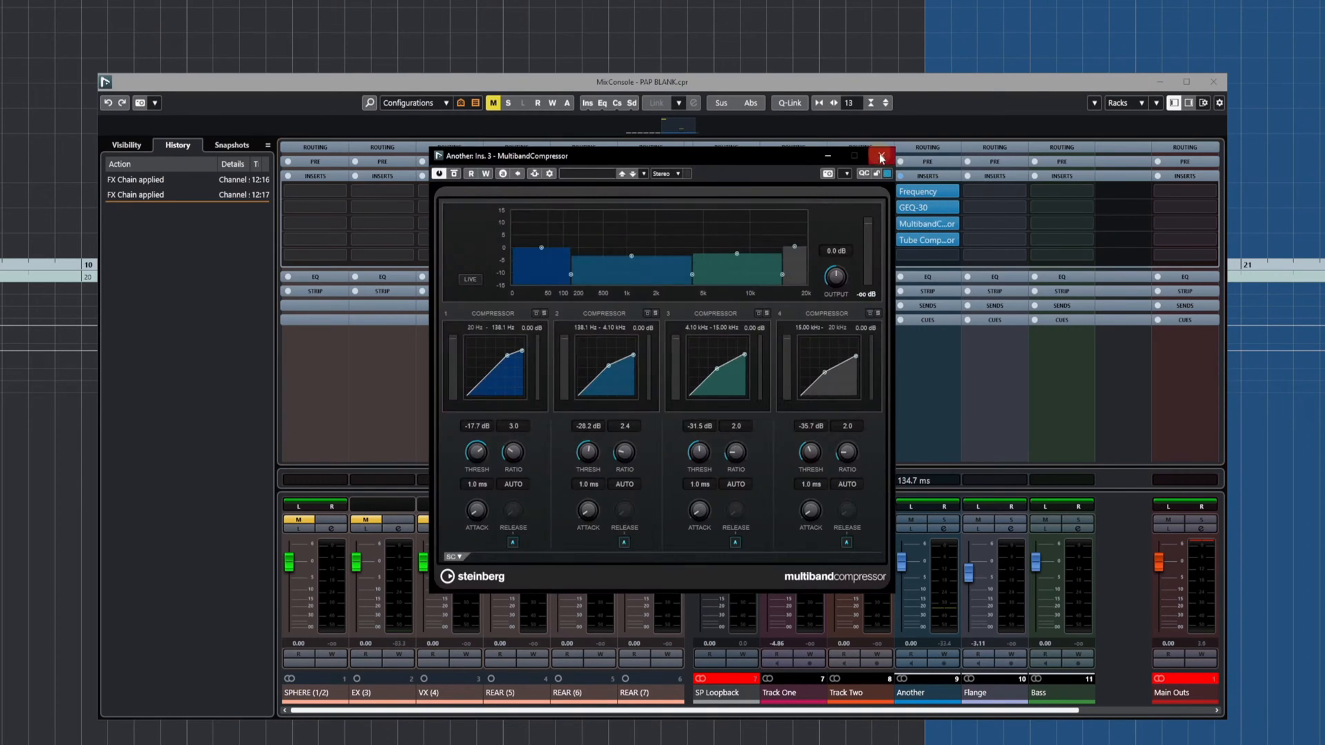
{"action": "left_click", "coordinate": [912, 241]}
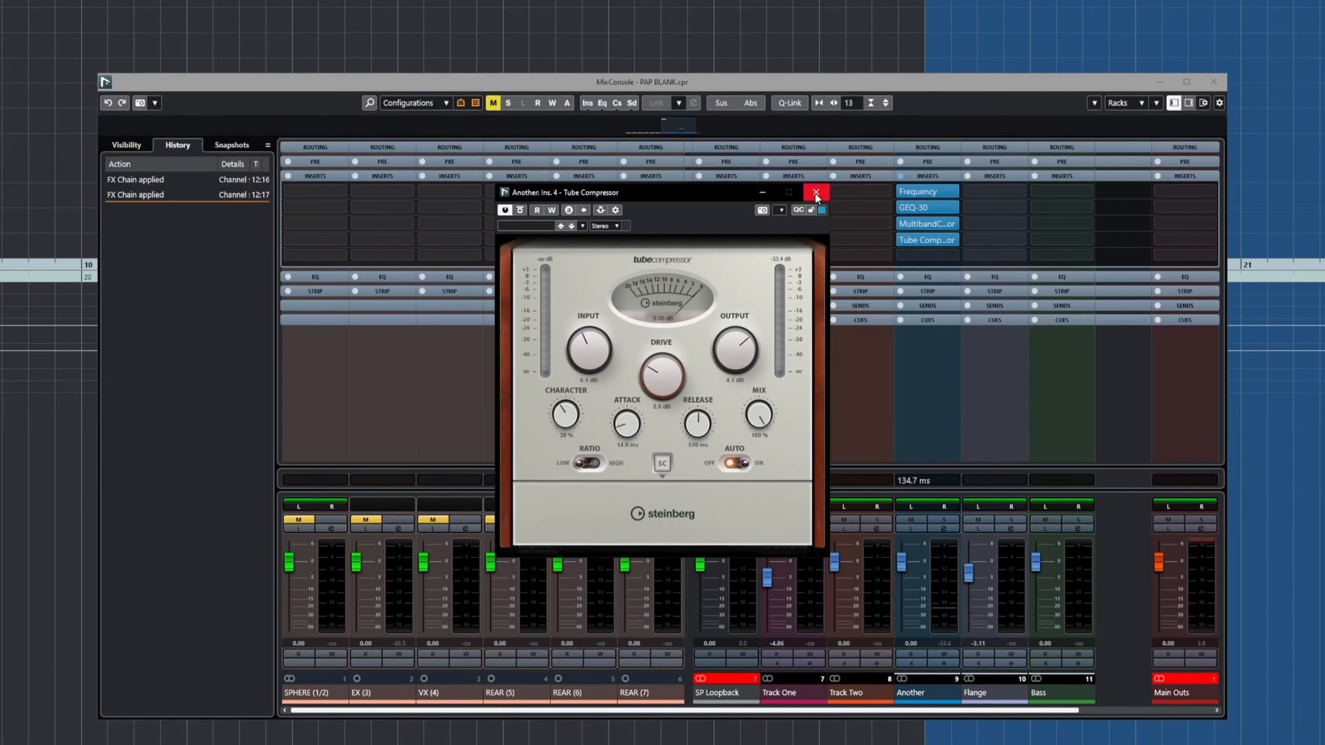
{"action": "left_click", "coordinate": [815, 193]}
{"action": "left_click", "coordinate": [1211, 84]}
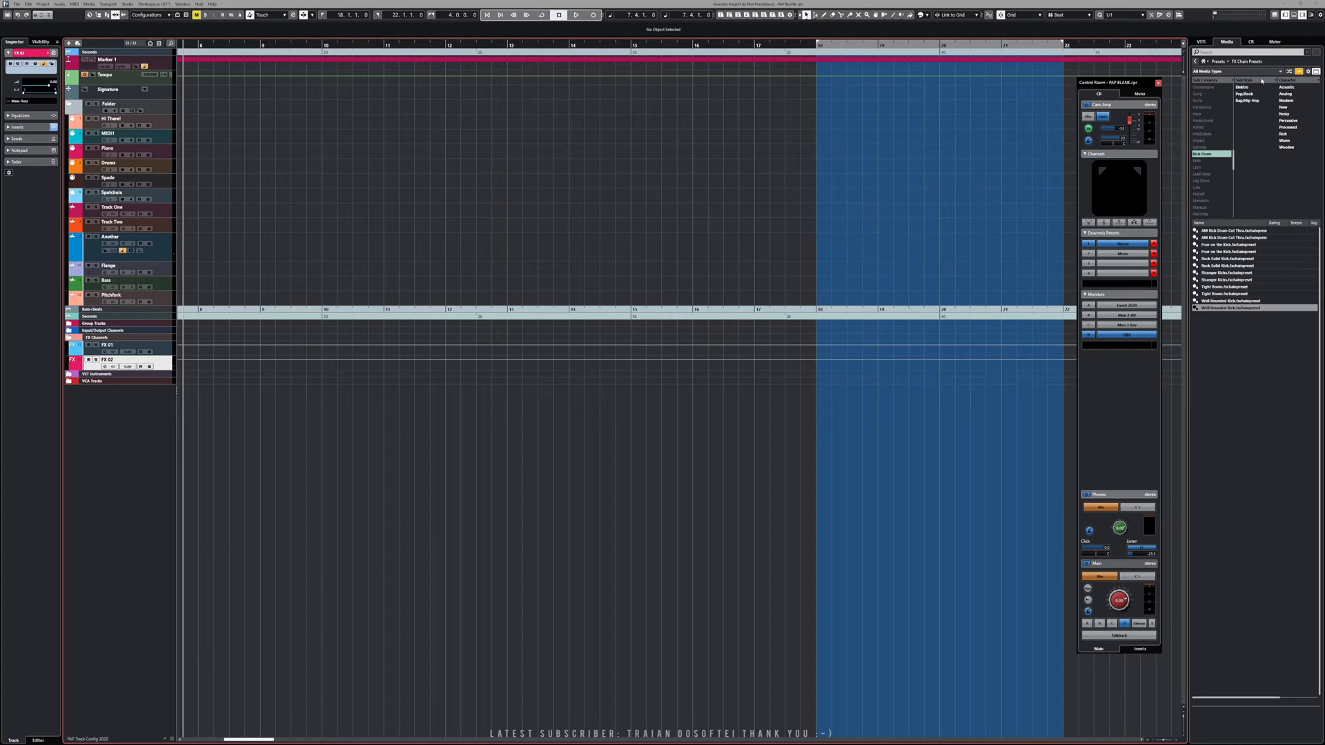
{"action": "left_click", "coordinate": [1219, 63]}
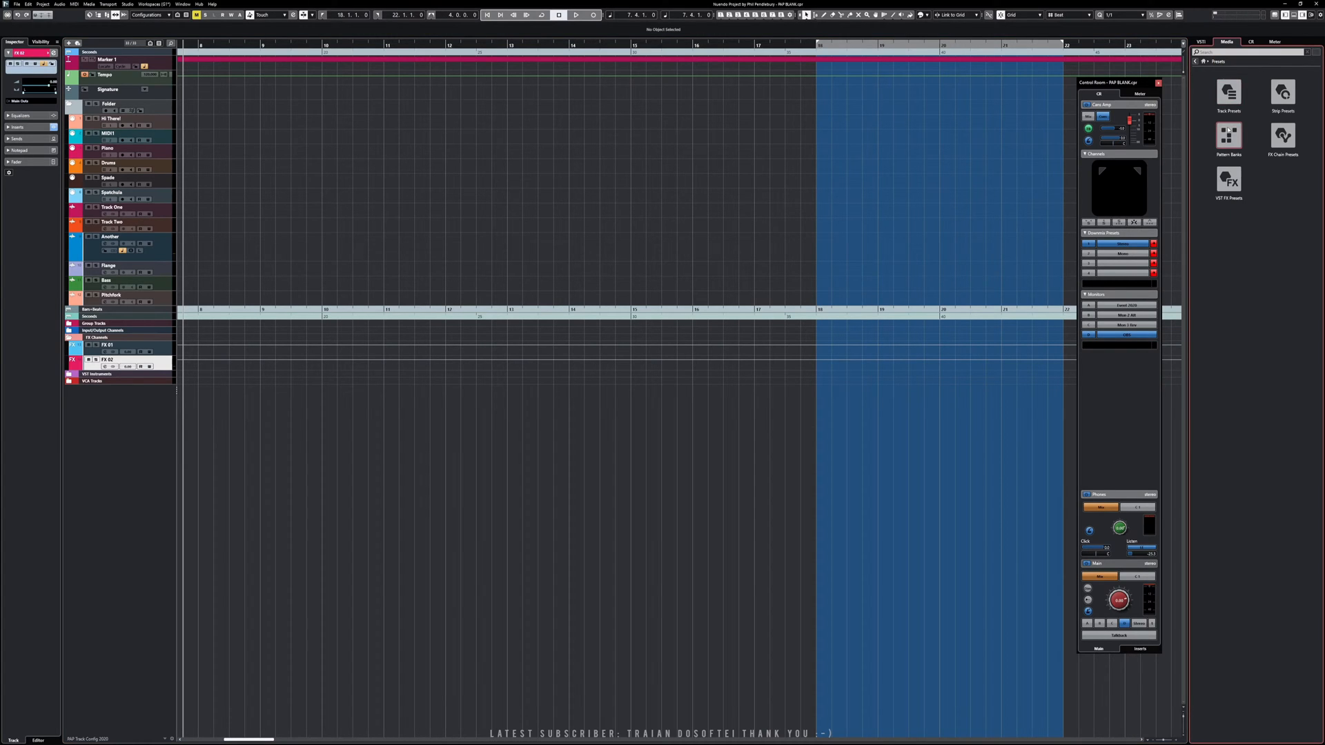
- Add an FX channel to the track list from the SETUP Expander Active preset in the VST FX Presets
{"action": "left_click", "coordinate": [1228, 186]}
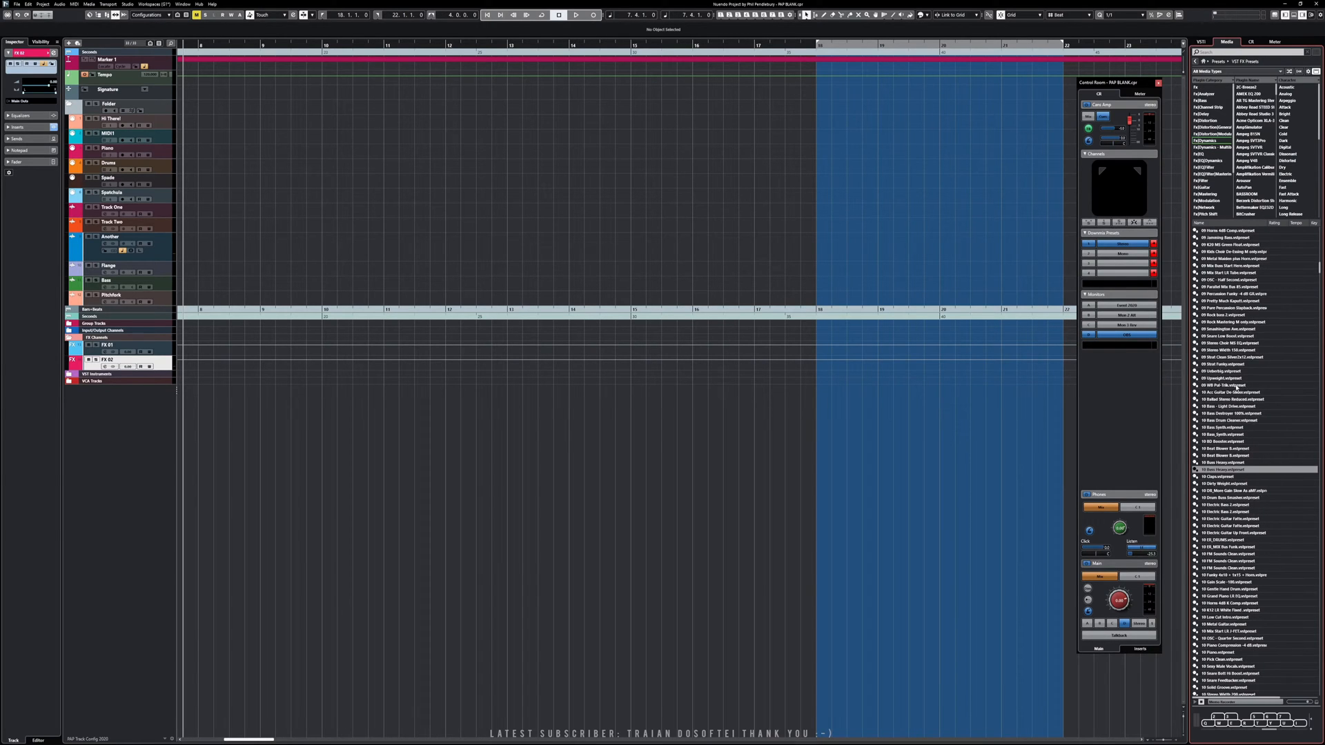
{"action": "scroll", "coordinate": [1237, 390], "scroll_direction": "down", "scroll_amount": 20}
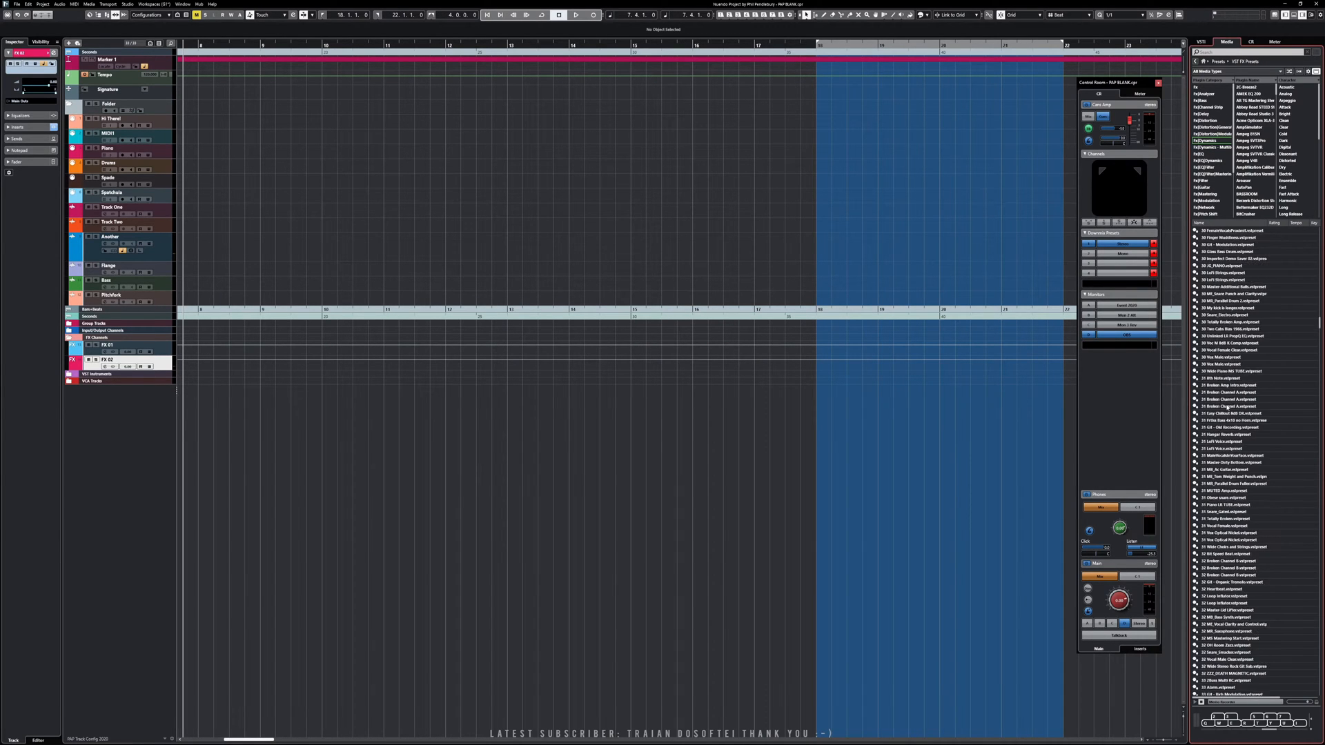
{"action": "scroll", "coordinate": [1227, 407], "scroll_direction": "down", "scroll_amount": 20}
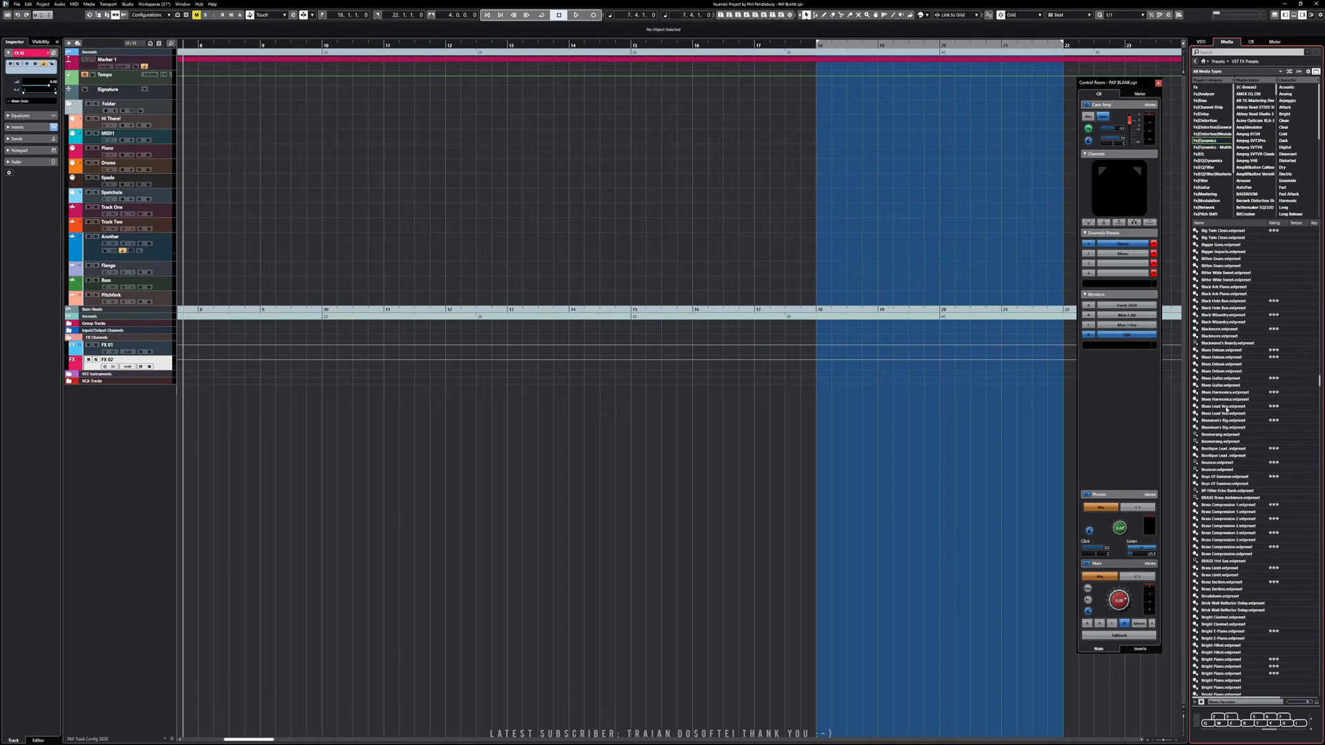
{"action": "scroll", "coordinate": [1225, 409], "scroll_direction": "up", "scroll_amount": 13}
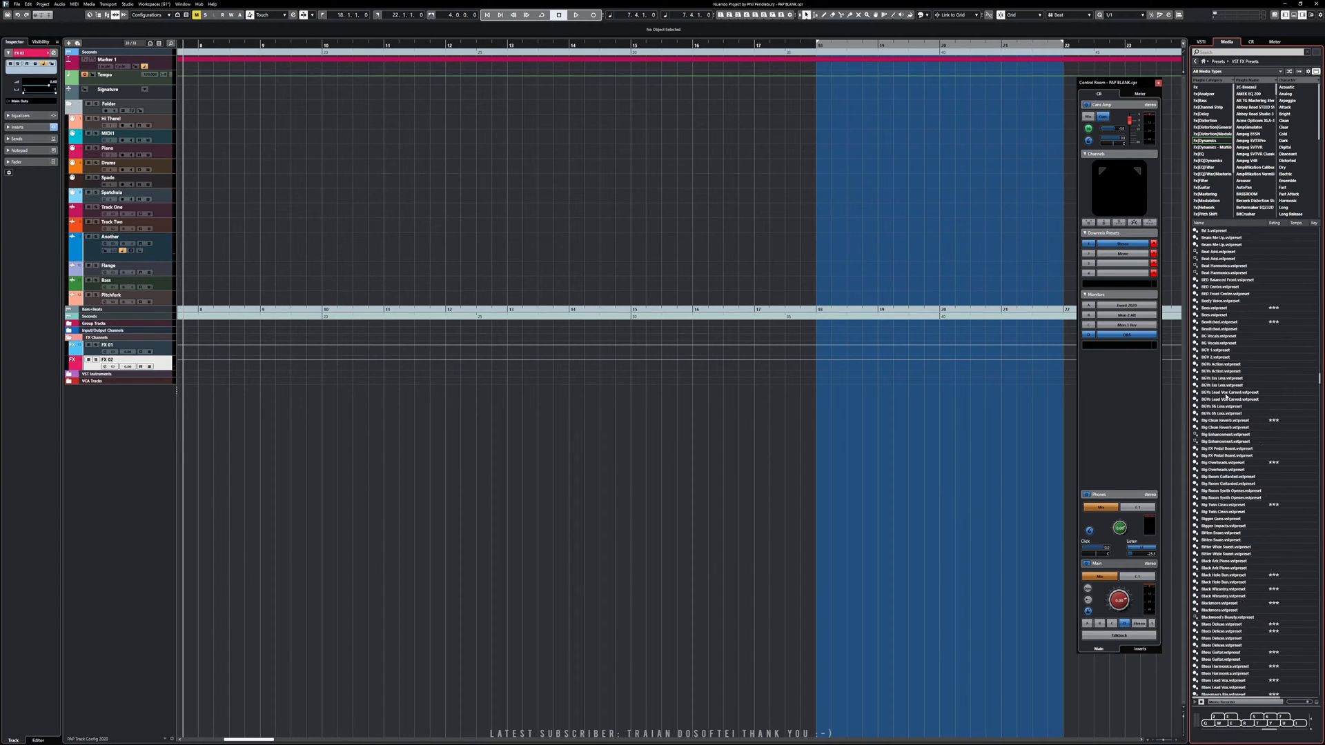
{"action": "scroll", "coordinate": [1225, 397], "scroll_direction": "up", "scroll_amount": 20}
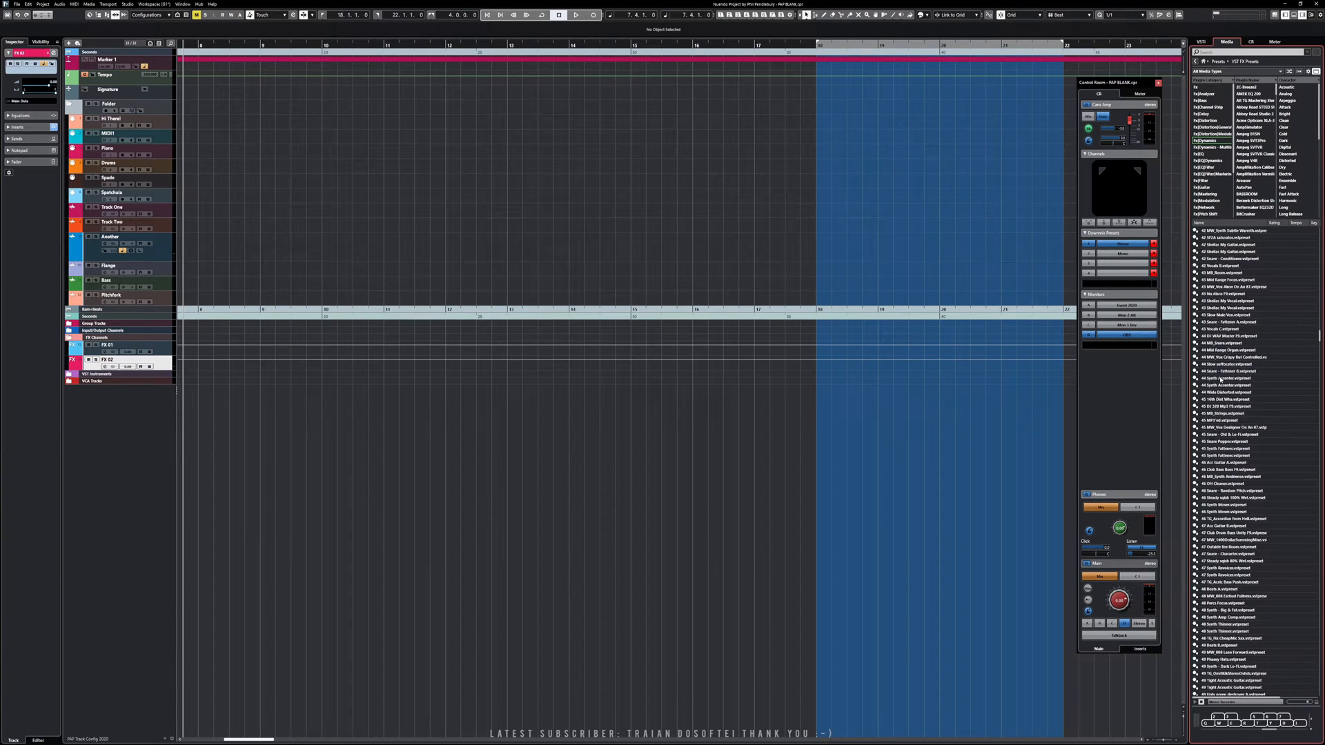
{"action": "scroll", "coordinate": [1221, 369], "scroll_direction": "up", "scroll_amount": 20}
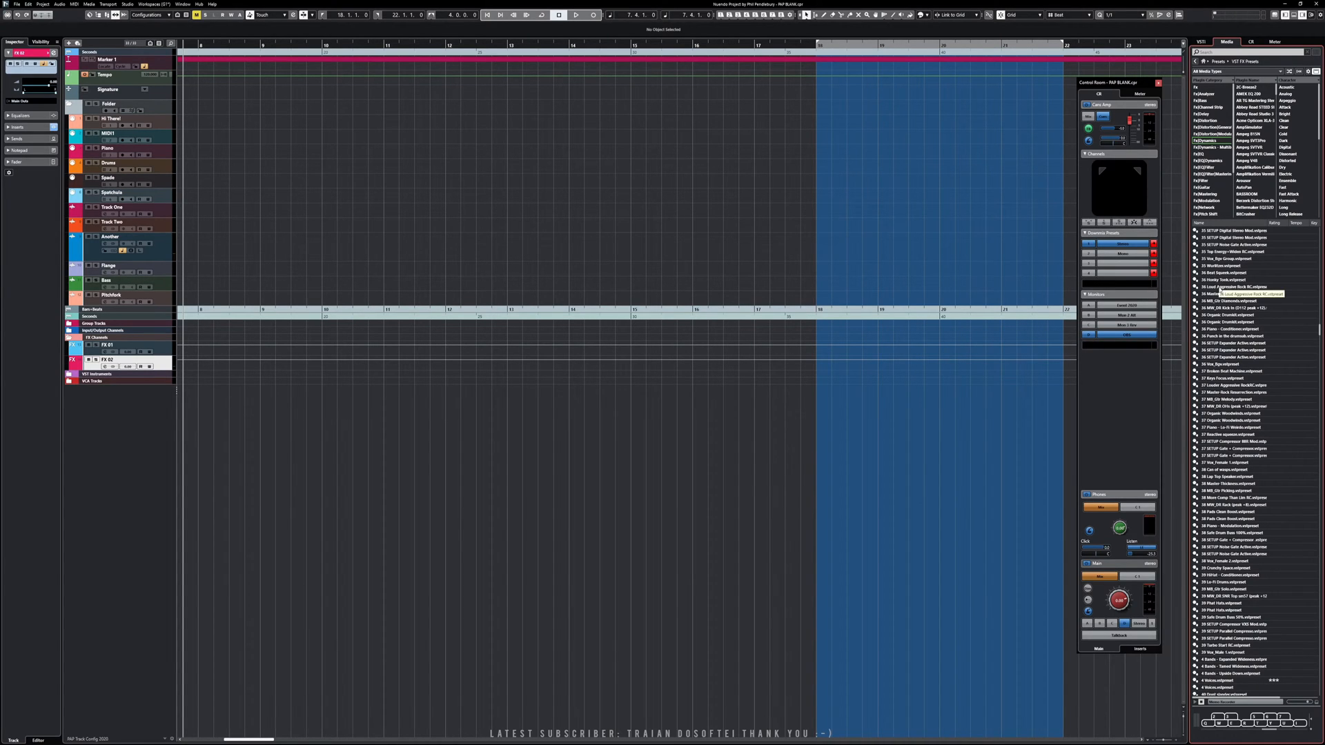
{"action": "left_click_drag", "start_coordinate": [1227, 350], "coordinate": [133, 394]}
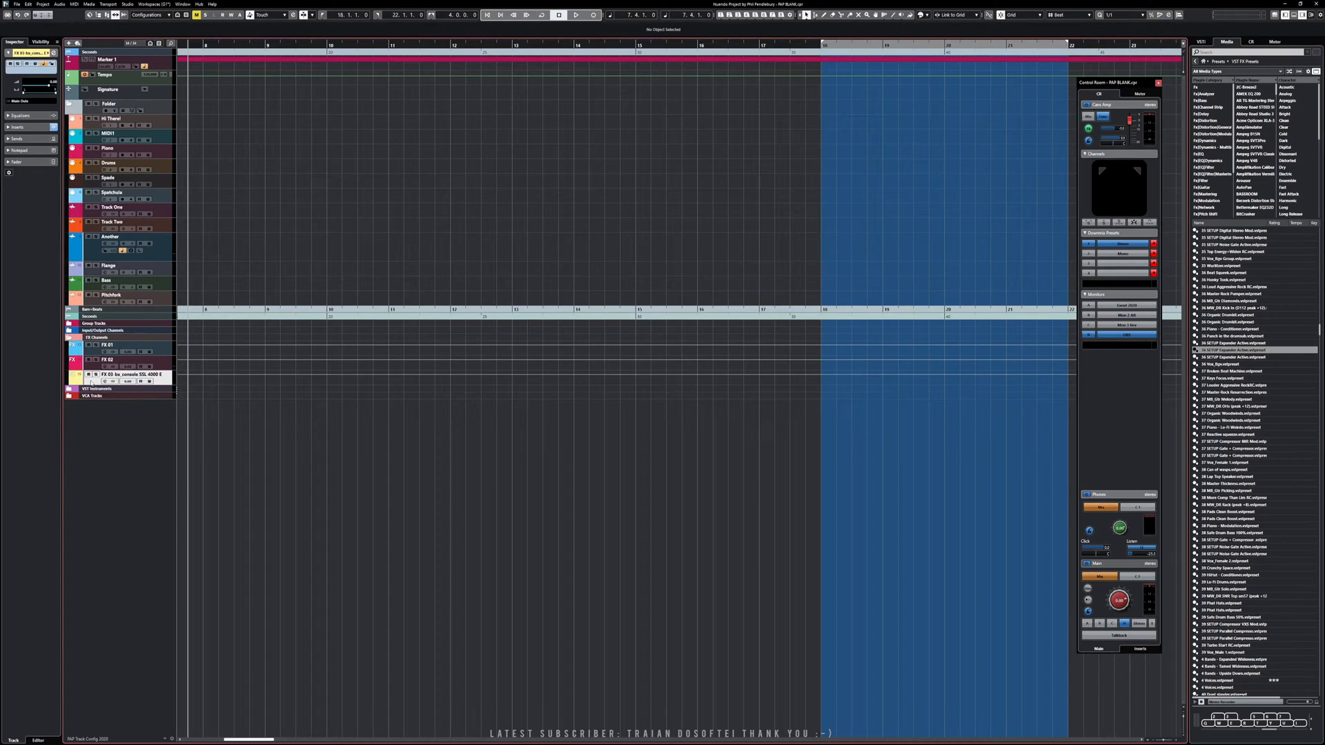
- Inspect the bx_console SSL 4000 E insert on the new FX channel in the mixer, and close both windows
{"action": "key", "text": "F3"}
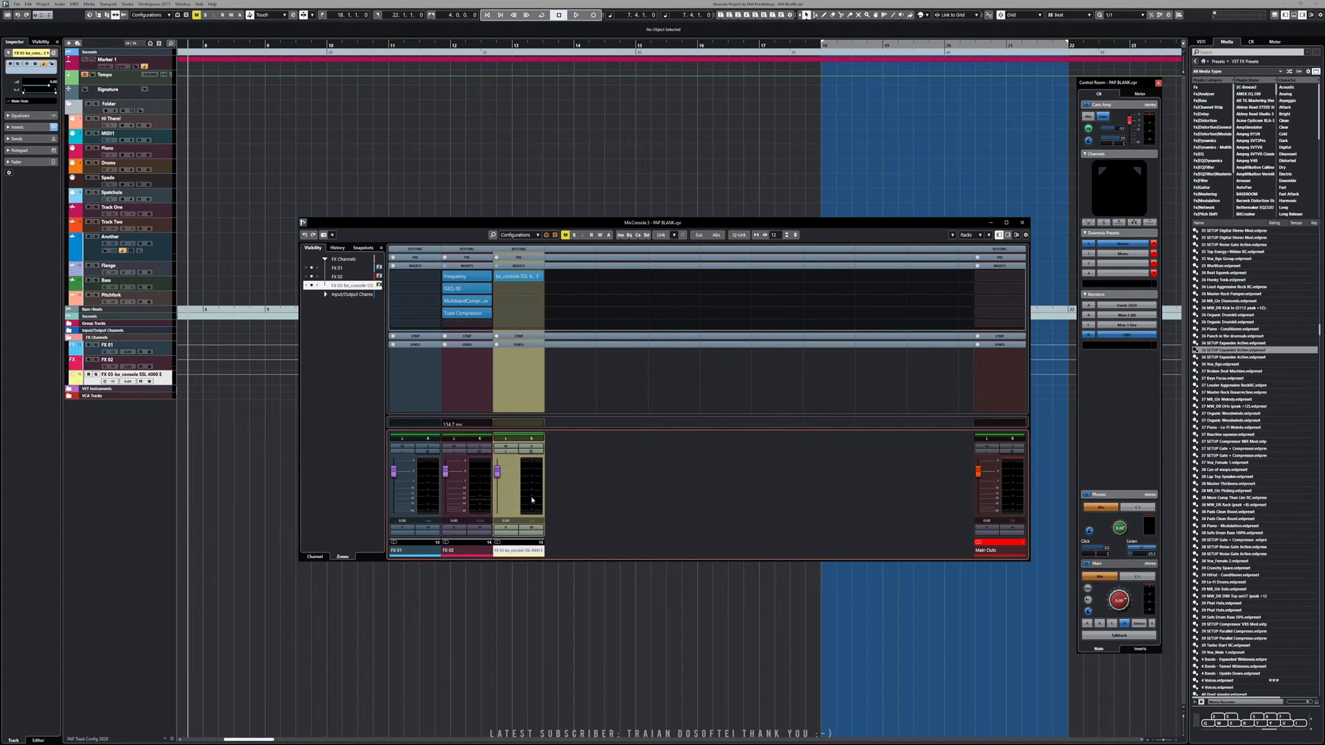
{"action": "left_click", "coordinate": [502, 278]}
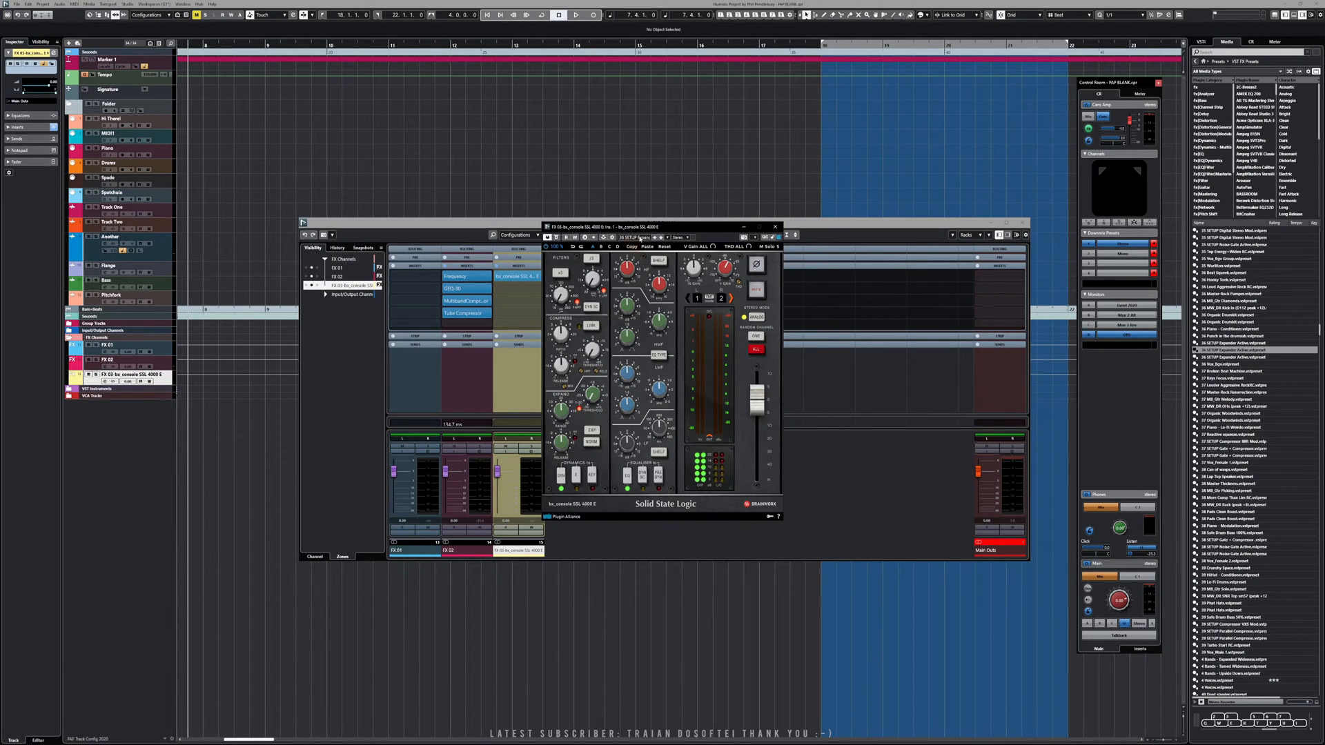
{"action": "left_click", "coordinate": [775, 226]}
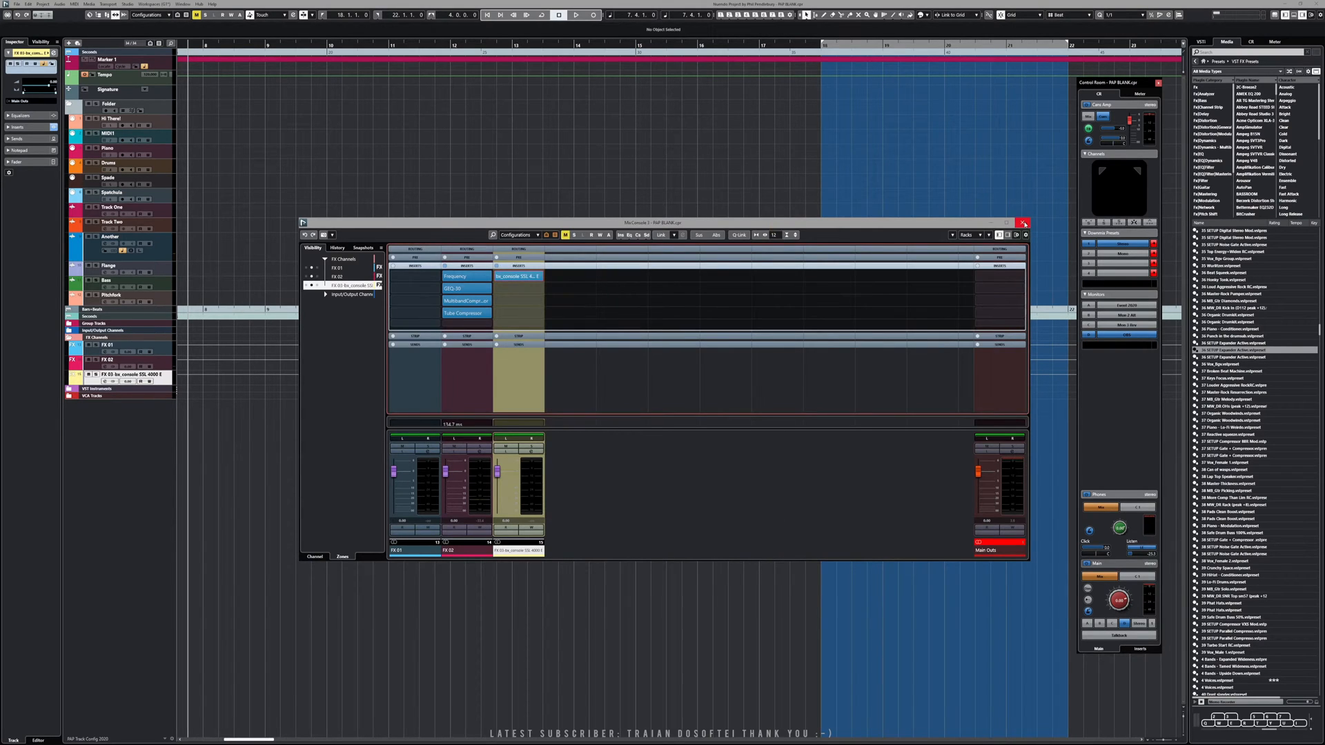
{"action": "left_click", "coordinate": [1024, 223]}
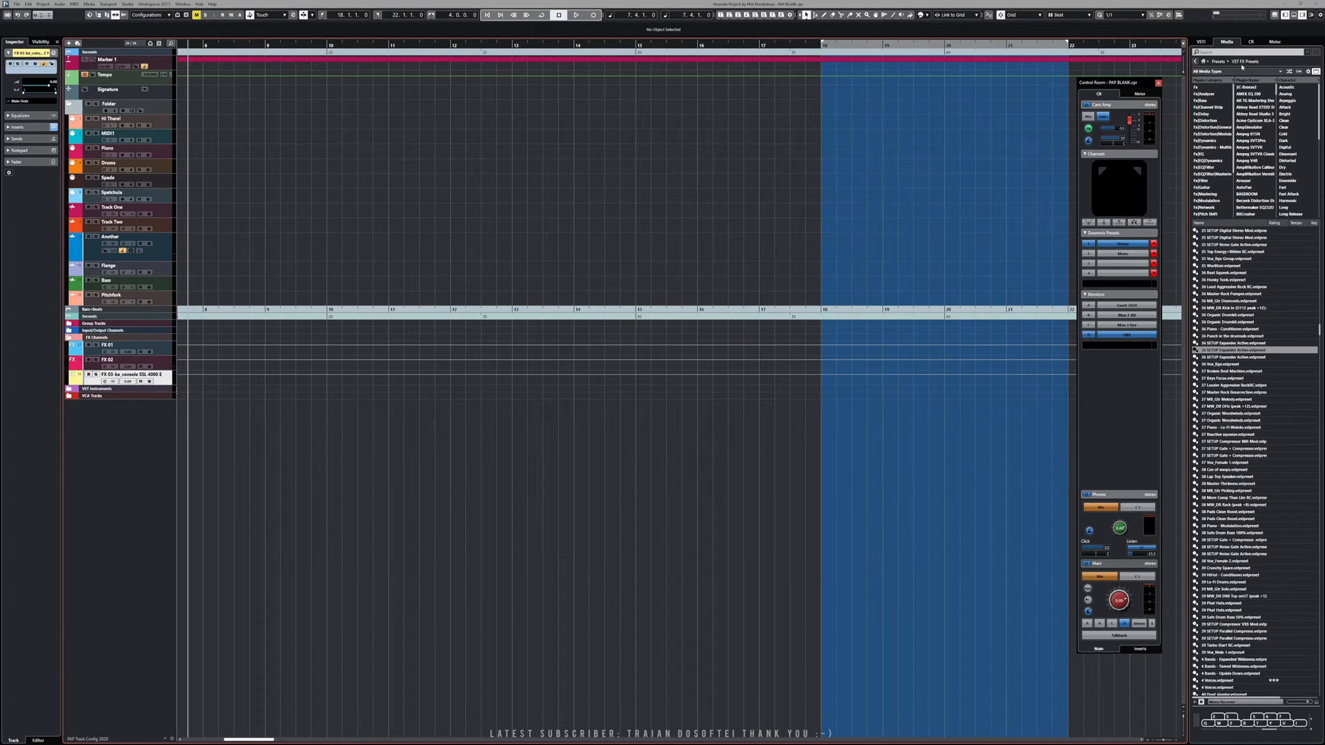
- Return to the home level of the media browser and open the User Presets
{"action": "left_click", "coordinate": [1218, 61]}
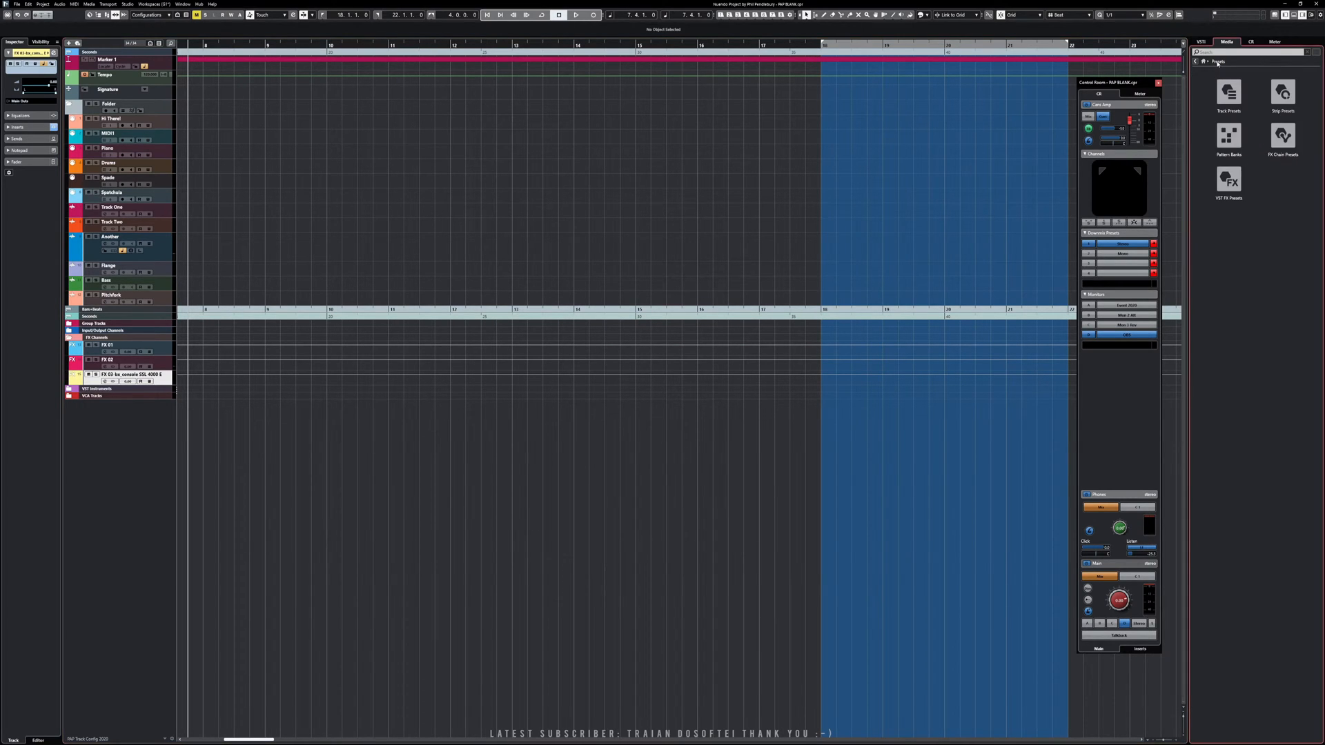
{"action": "left_click", "coordinate": [1203, 61]}
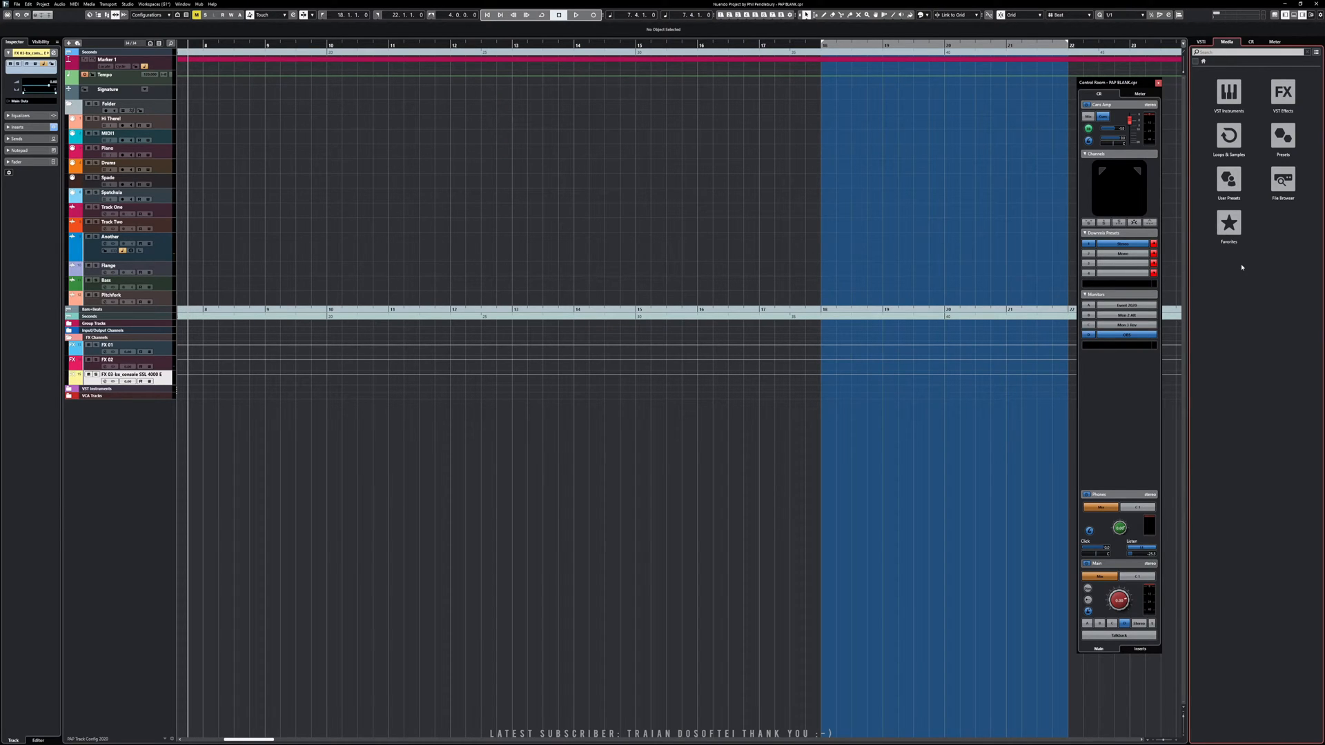
{"action": "left_click", "coordinate": [1228, 179]}
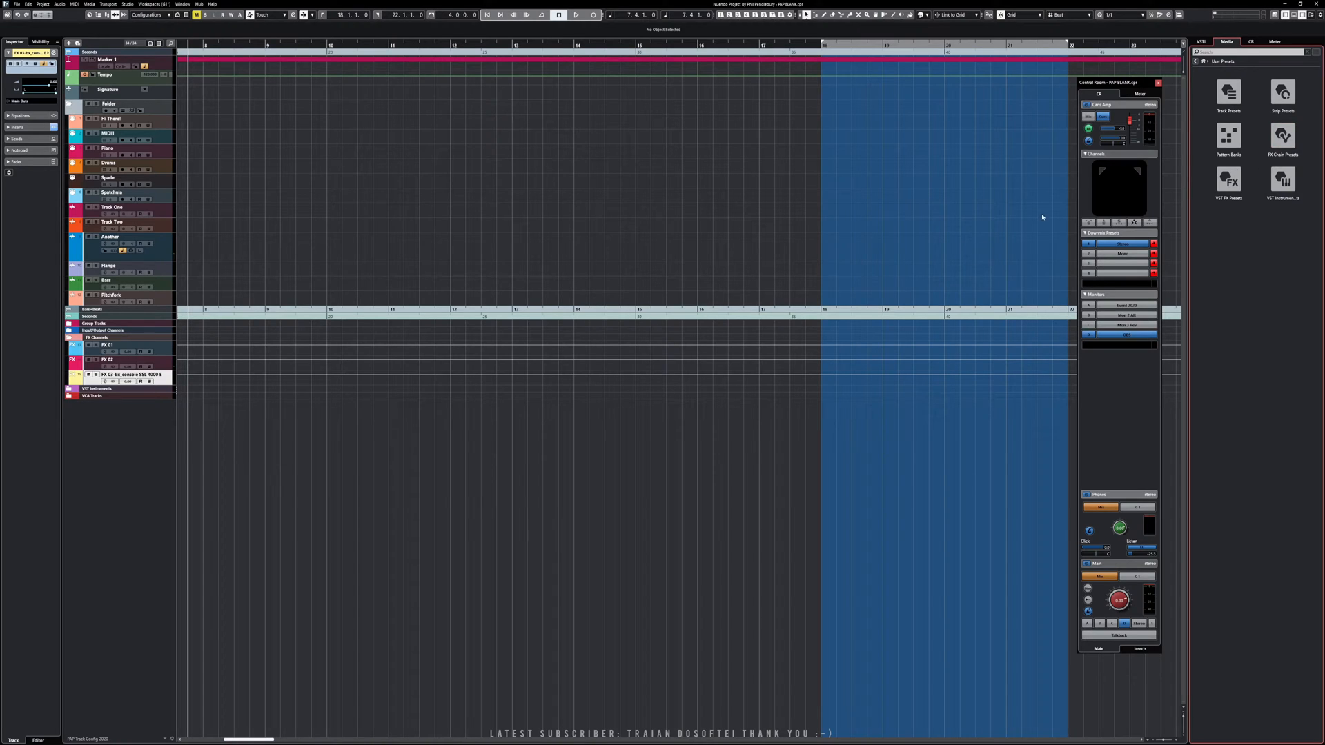
- Delete all three FX channel tracks from the project and confirm the removal
{"action": "left_click", "coordinate": [88, 354], "text": "shift"}
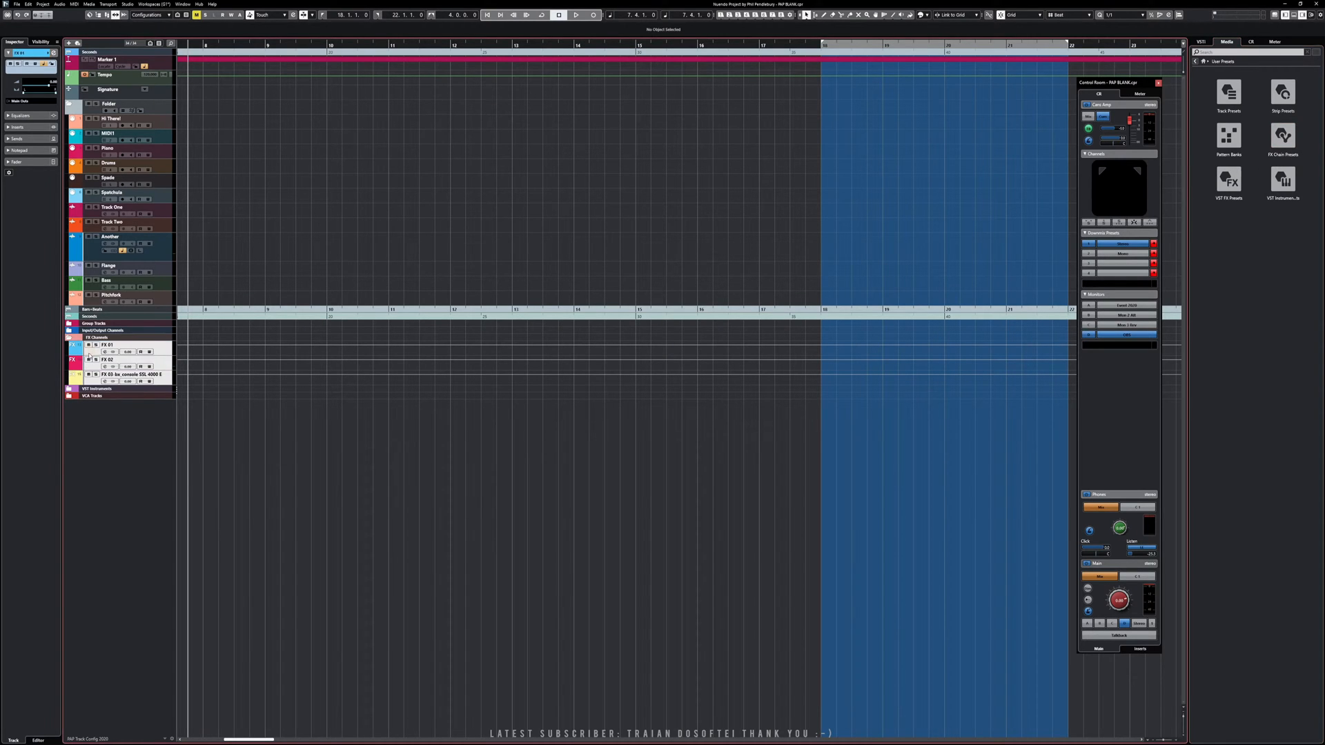
{"action": "right_click", "coordinate": [92, 366]}
{"action": "left_click", "coordinate": [128, 397]}
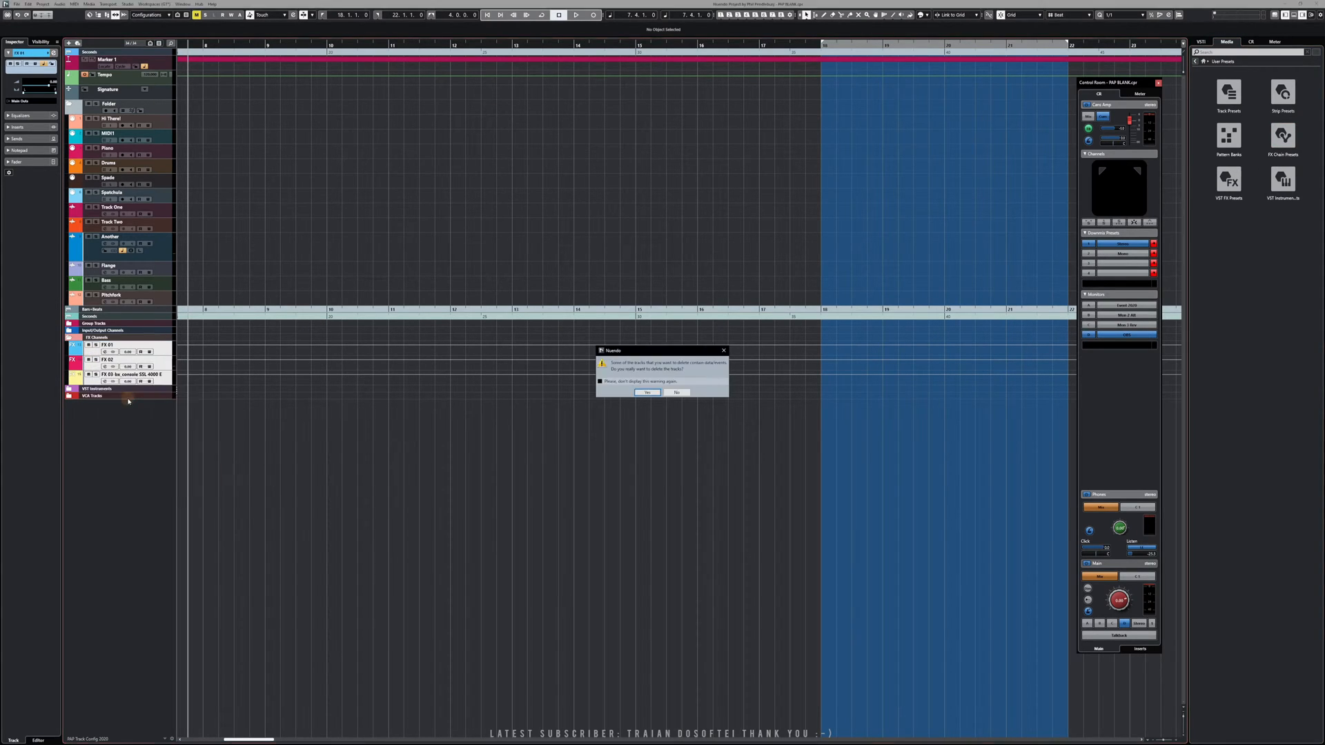
{"action": "left_click", "coordinate": [645, 396]}
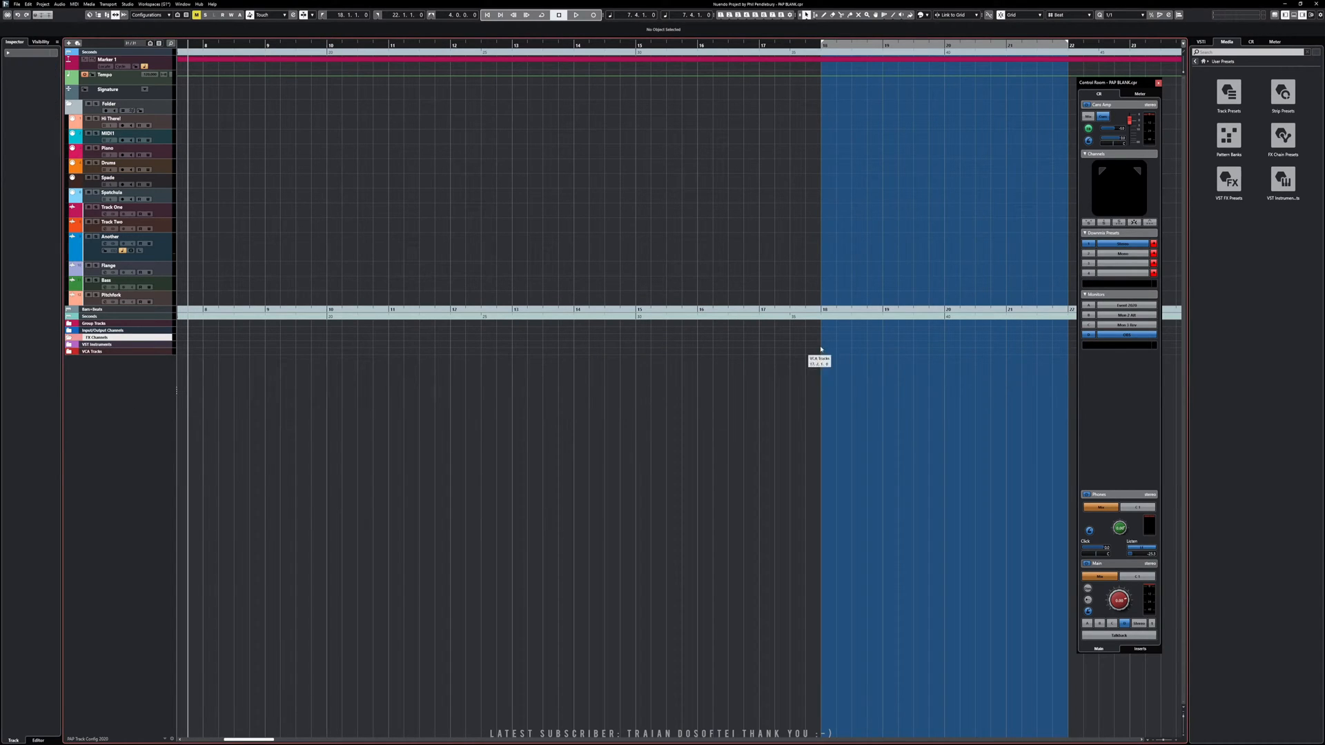
- Open the Audio category of the user track presets
{"action": "left_click", "coordinate": [1230, 103]}
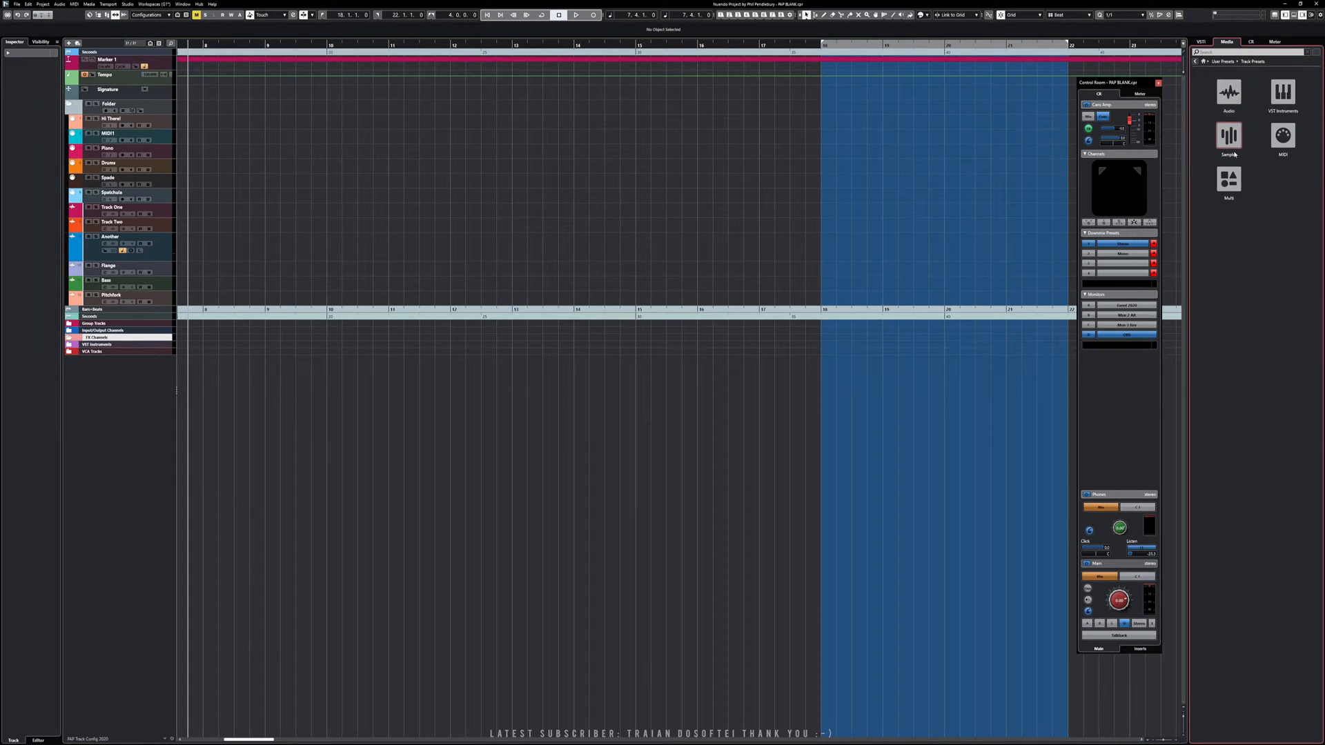
{"action": "right_click", "coordinate": [1266, 212]}
{"action": "left_click", "coordinate": [1212, 199]}
{"action": "left_click", "coordinate": [1225, 96]}
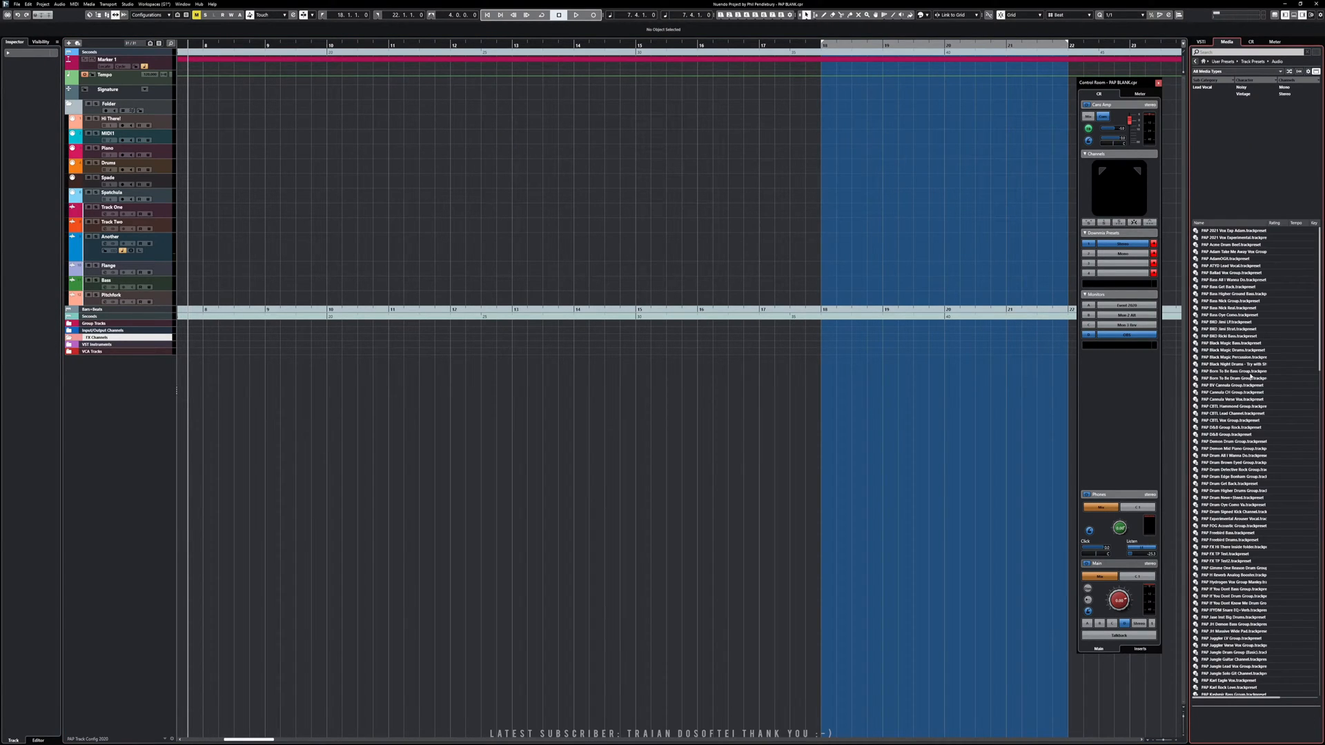
- Browse the audio track presets and add a group channel from the PAP Cannula CH Group preset
{"action": "scroll", "coordinate": [1244, 380], "scroll_direction": "down", "scroll_amount": 10}
{"action": "scroll", "coordinate": [1244, 381], "scroll_direction": "up", "scroll_amount": 8}
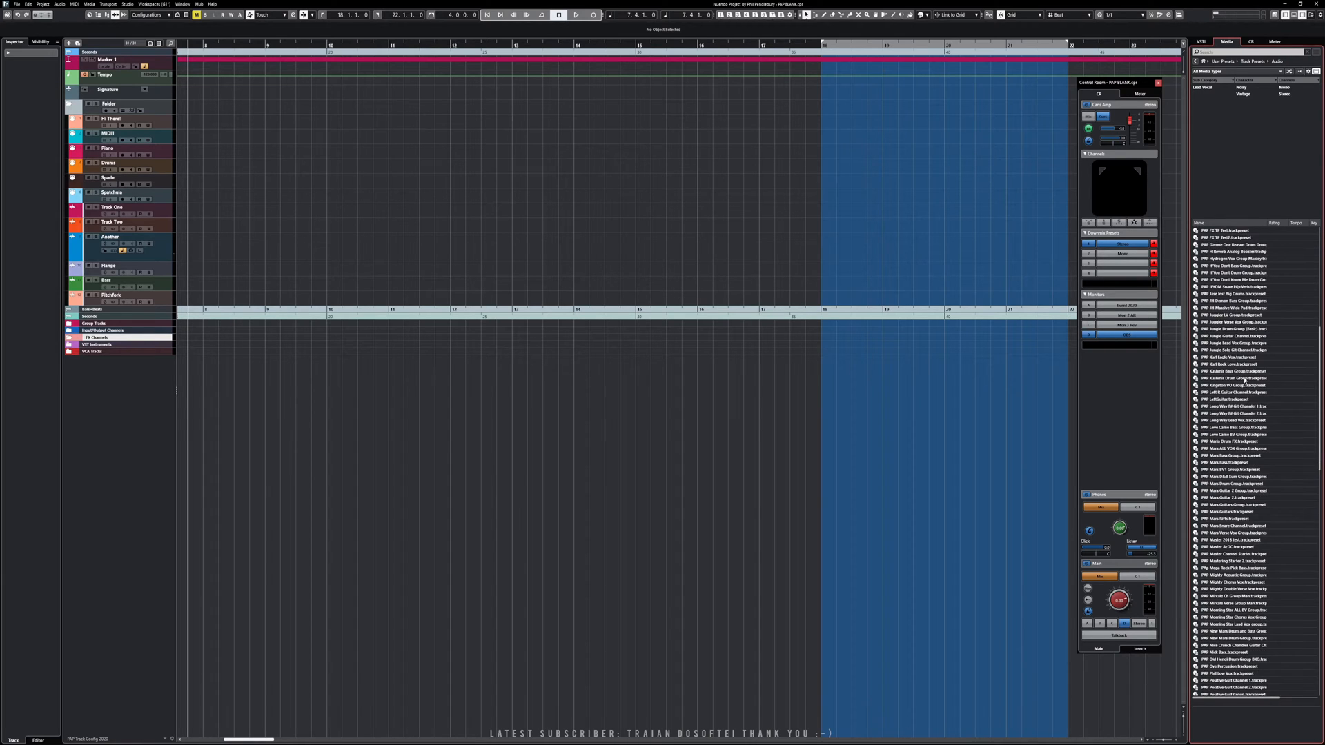
{"action": "scroll", "coordinate": [1244, 379], "scroll_direction": "up", "scroll_amount": 15}
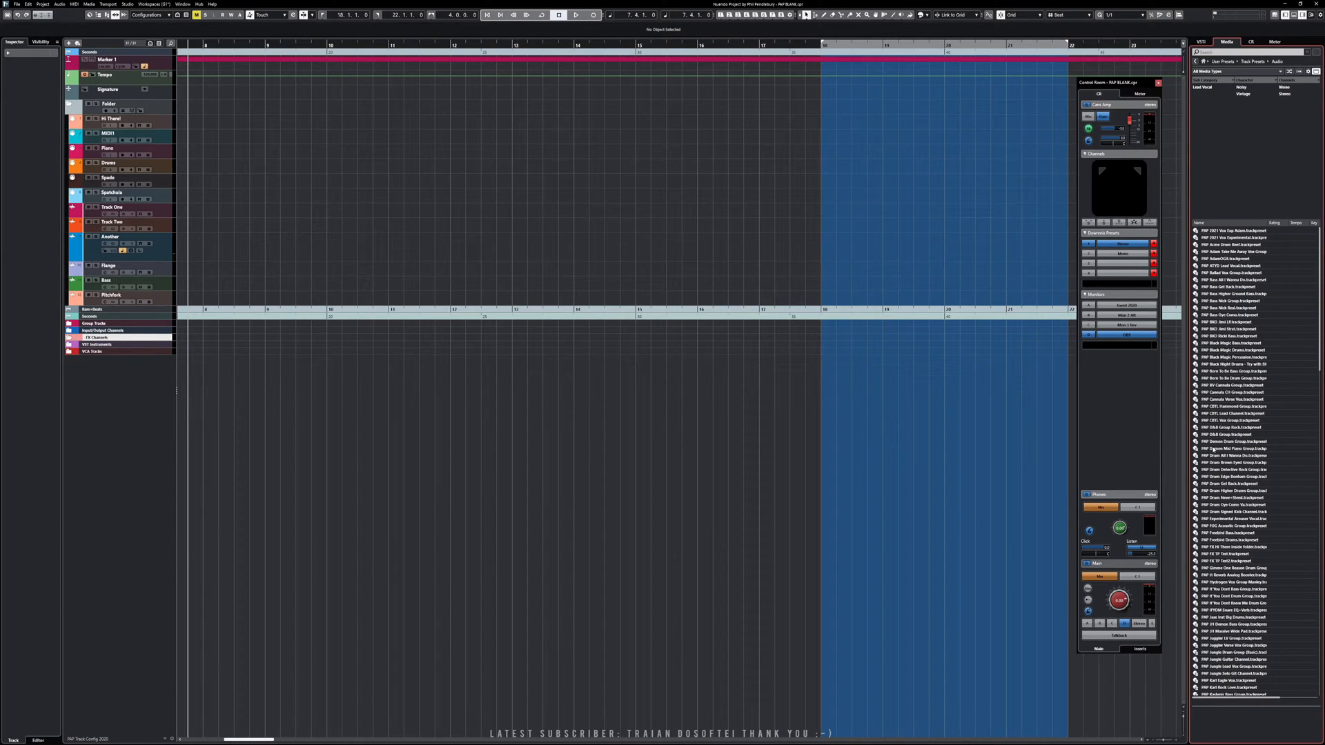
{"action": "scroll", "coordinate": [1281, 435], "scroll_direction": "down", "scroll_amount": 20}
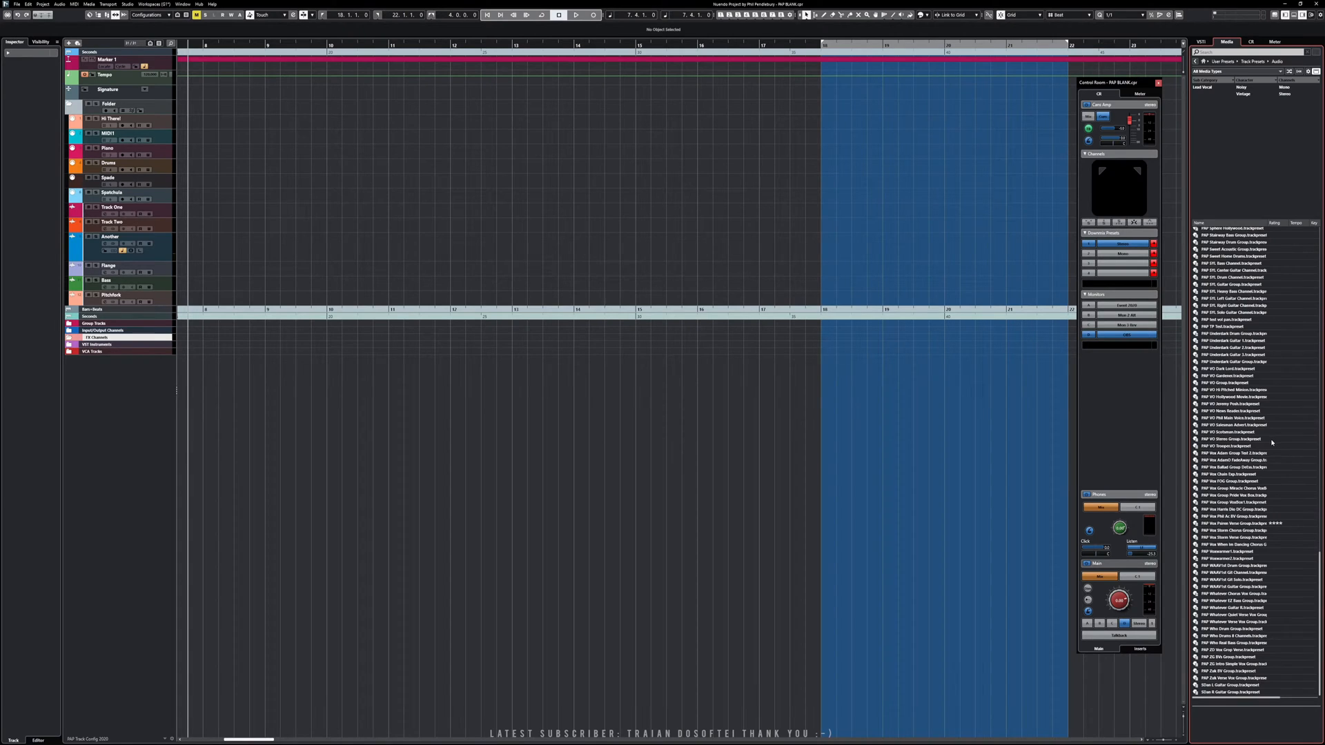
{"action": "scroll", "coordinate": [1272, 442], "scroll_direction": "up", "scroll_amount": 20}
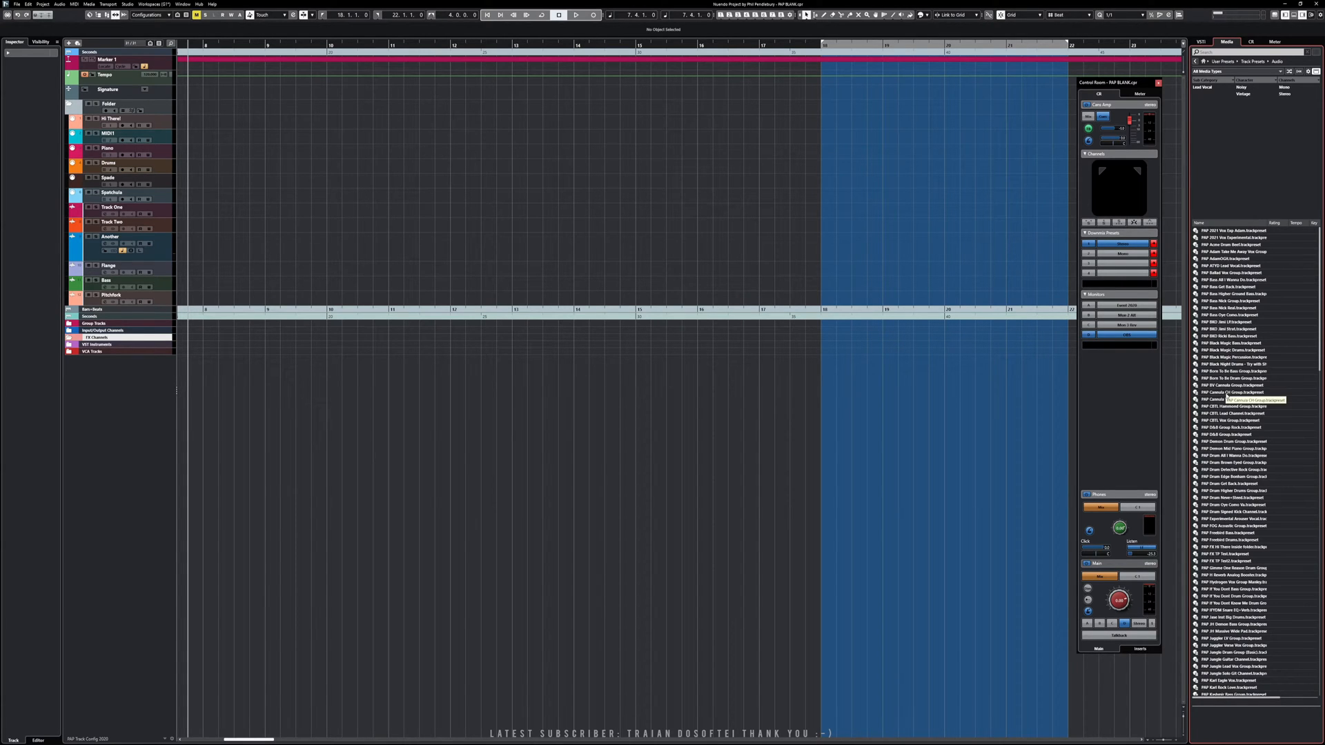
{"action": "left_click", "coordinate": [1227, 393]}
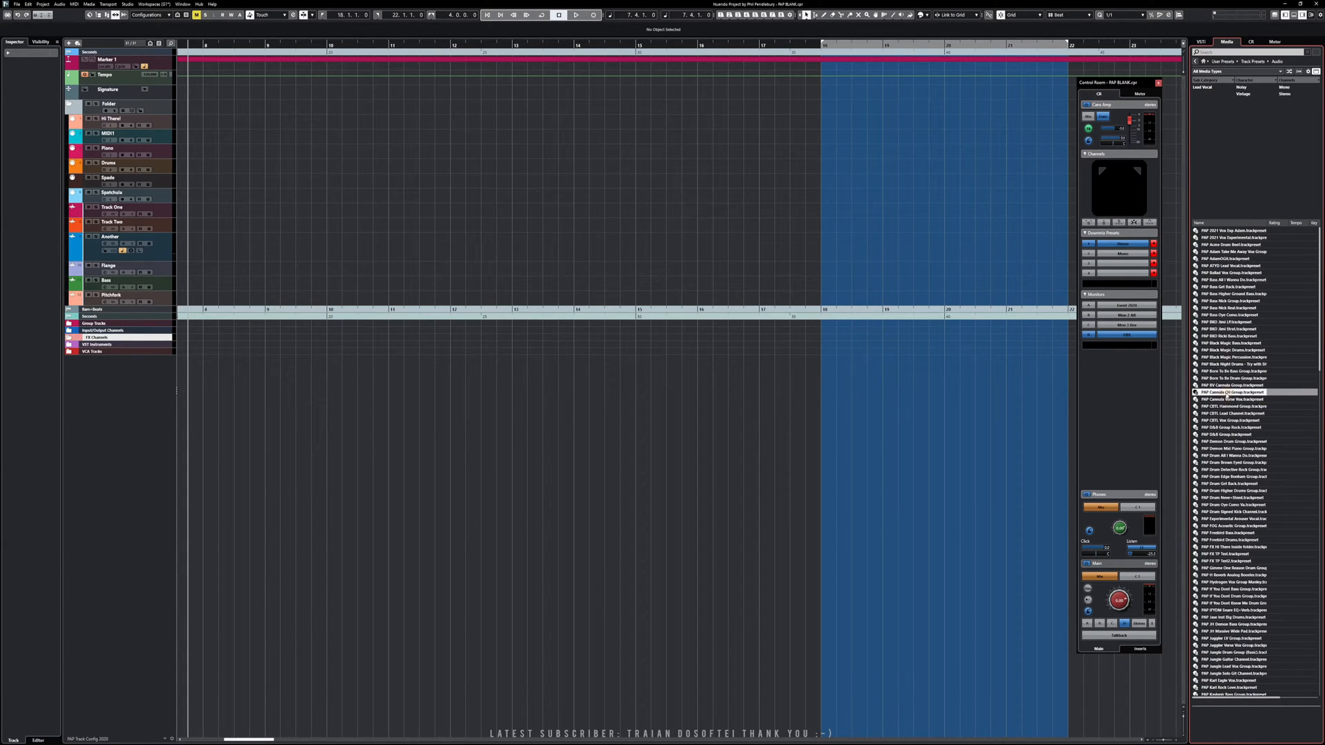
{"action": "double_click", "coordinate": [1226, 393]}
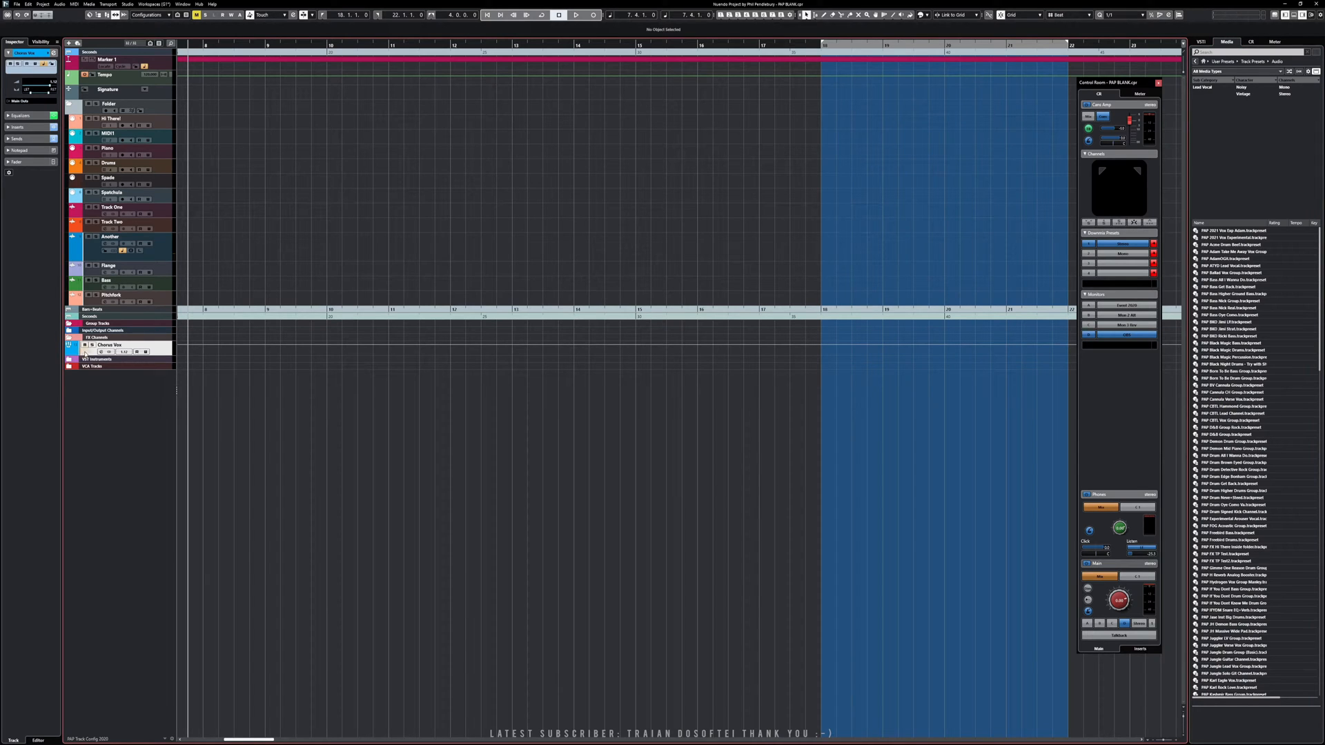
- Examine the routing and insert effects of the Chorus Vox channel in MixConsole 3
{"action": "key", "text": "F3"}
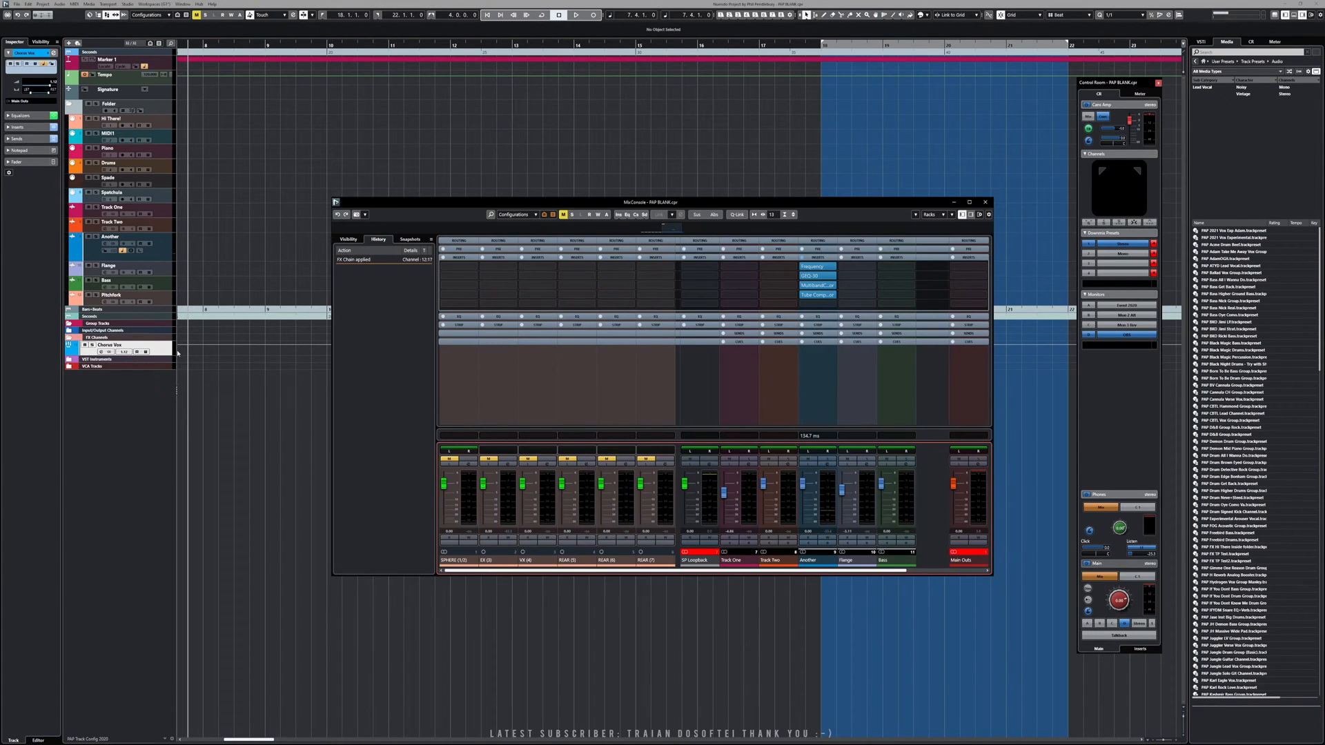
{"action": "key", "text": "F3"}
{"action": "key", "text": "ctrl+F3"}
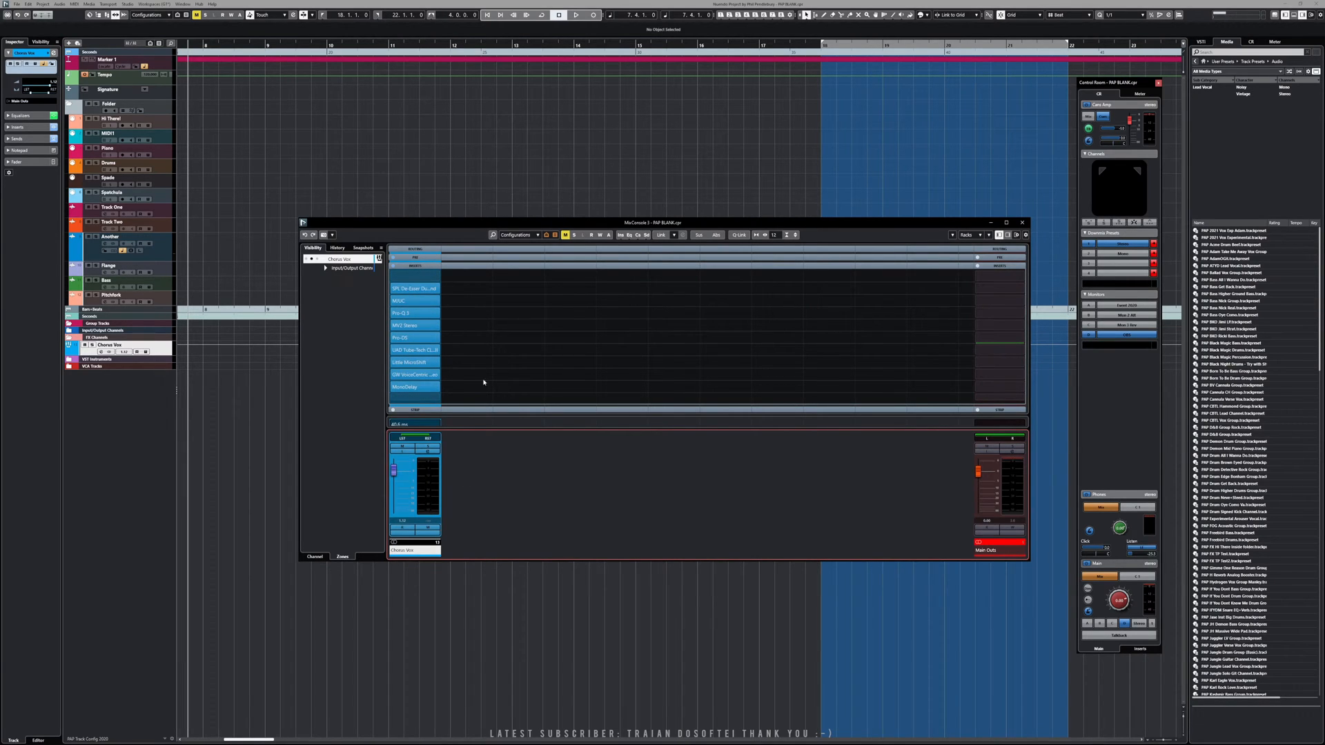
{"action": "left_click", "coordinate": [434, 260]}
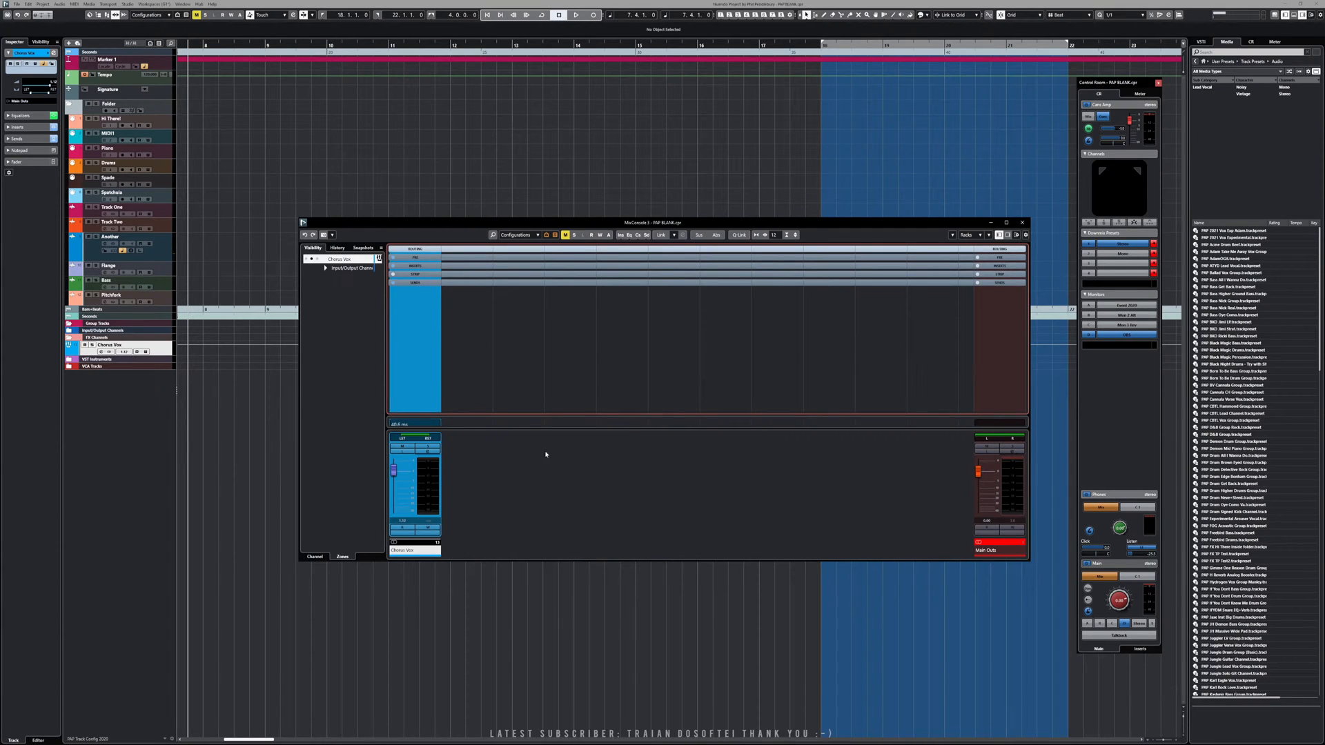
{"action": "left_click", "coordinate": [421, 266]}
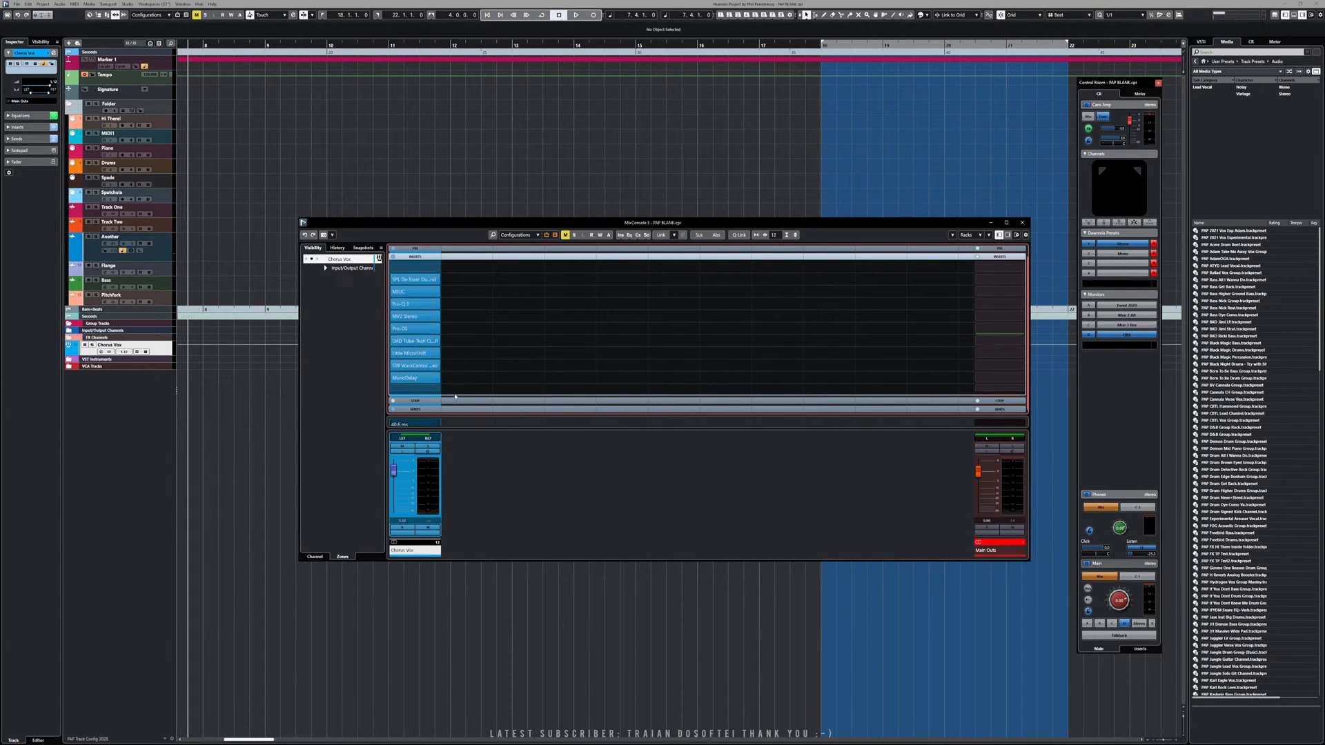
{"action": "key", "text": "F3"}
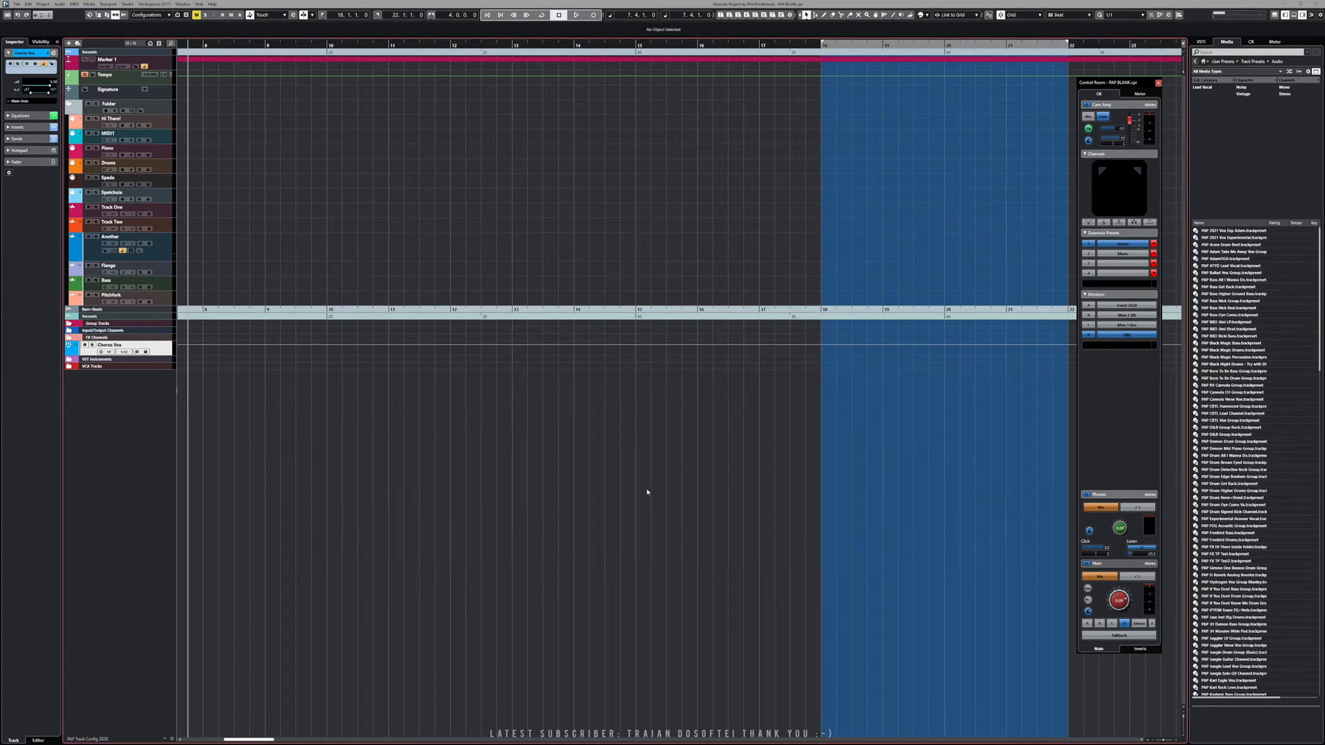
{"action": "key", "text": "F3"}
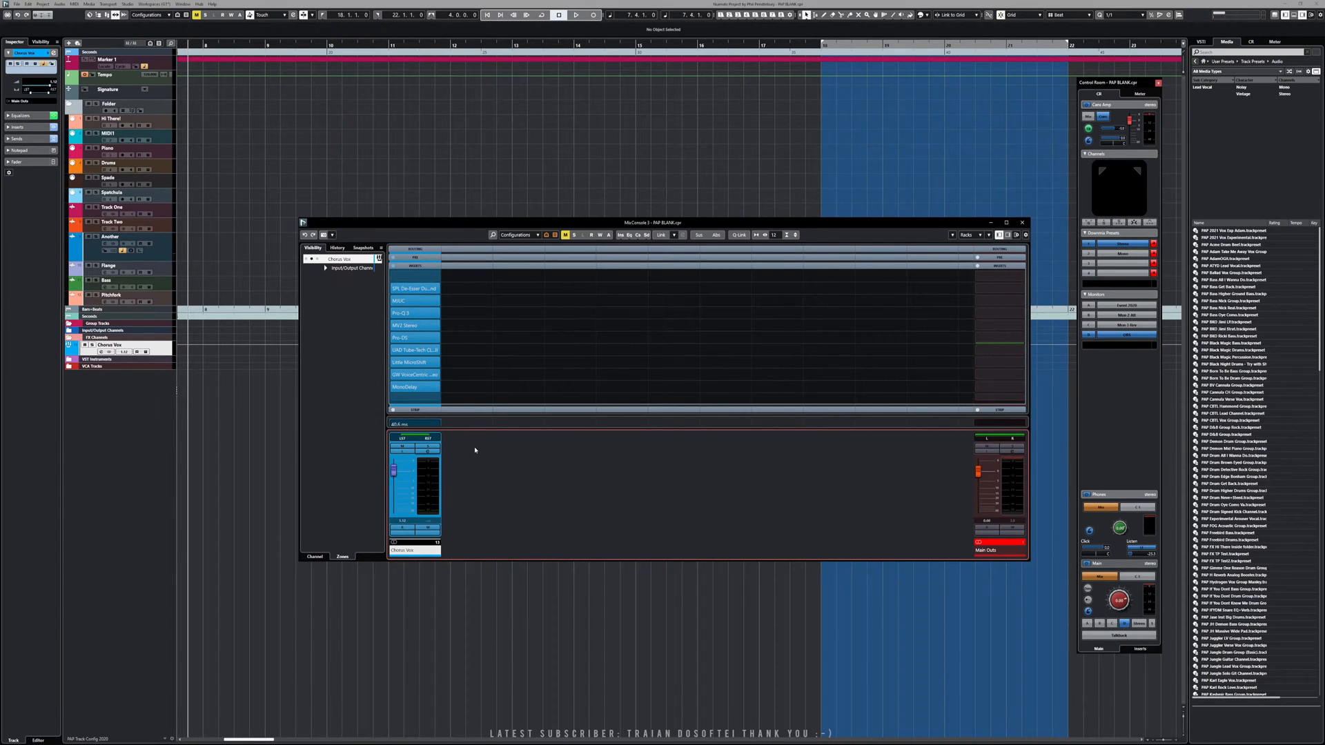
- Show the routing rack in the main MixConsole and check the Flange channel's available output destinations, keeping its routing
{"action": "key", "text": "F3"}
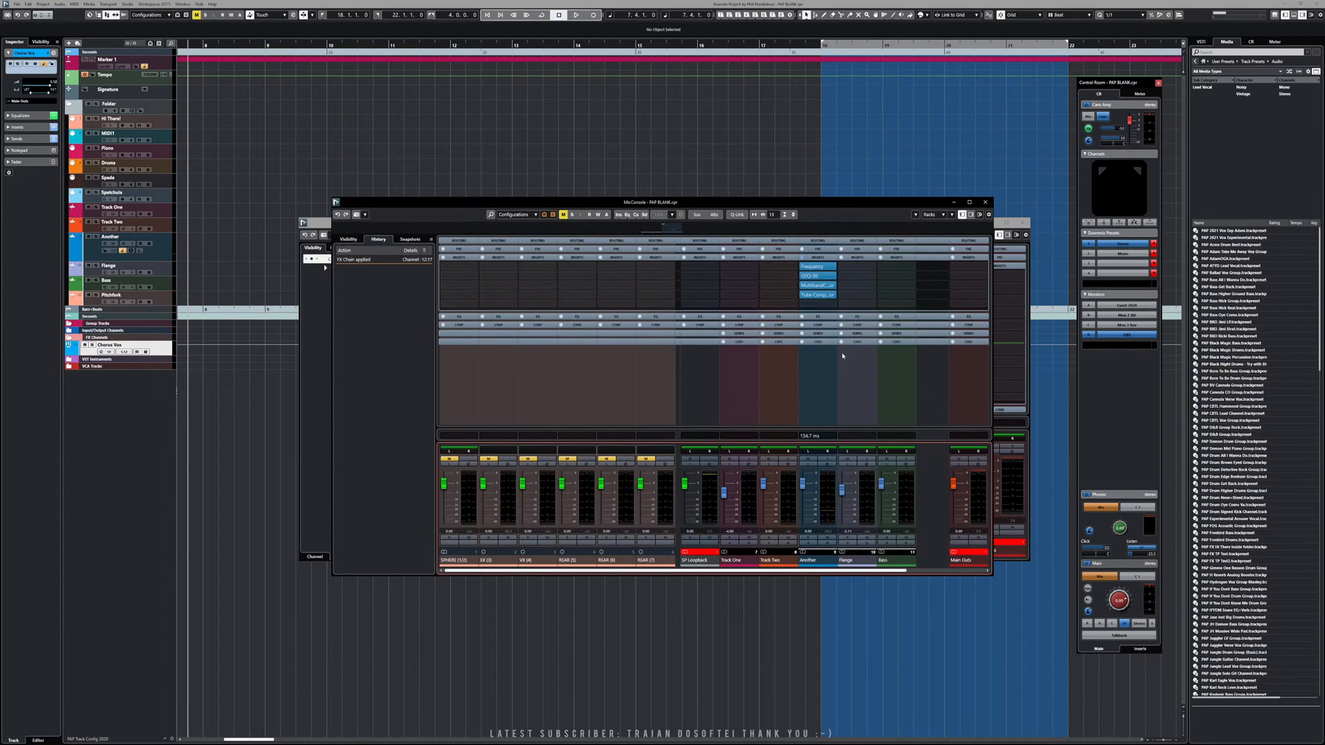
{"action": "left_click", "coordinate": [860, 240]}
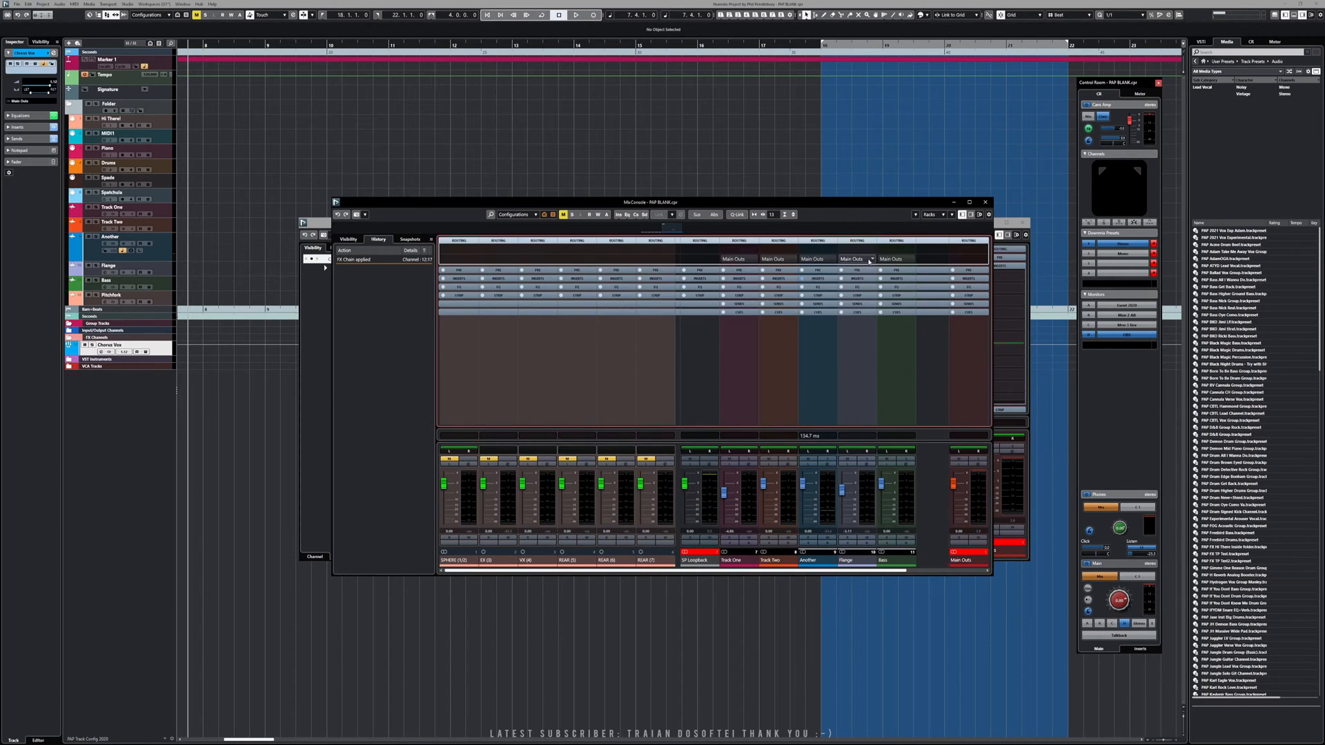
{"action": "left_click", "coordinate": [869, 260]}
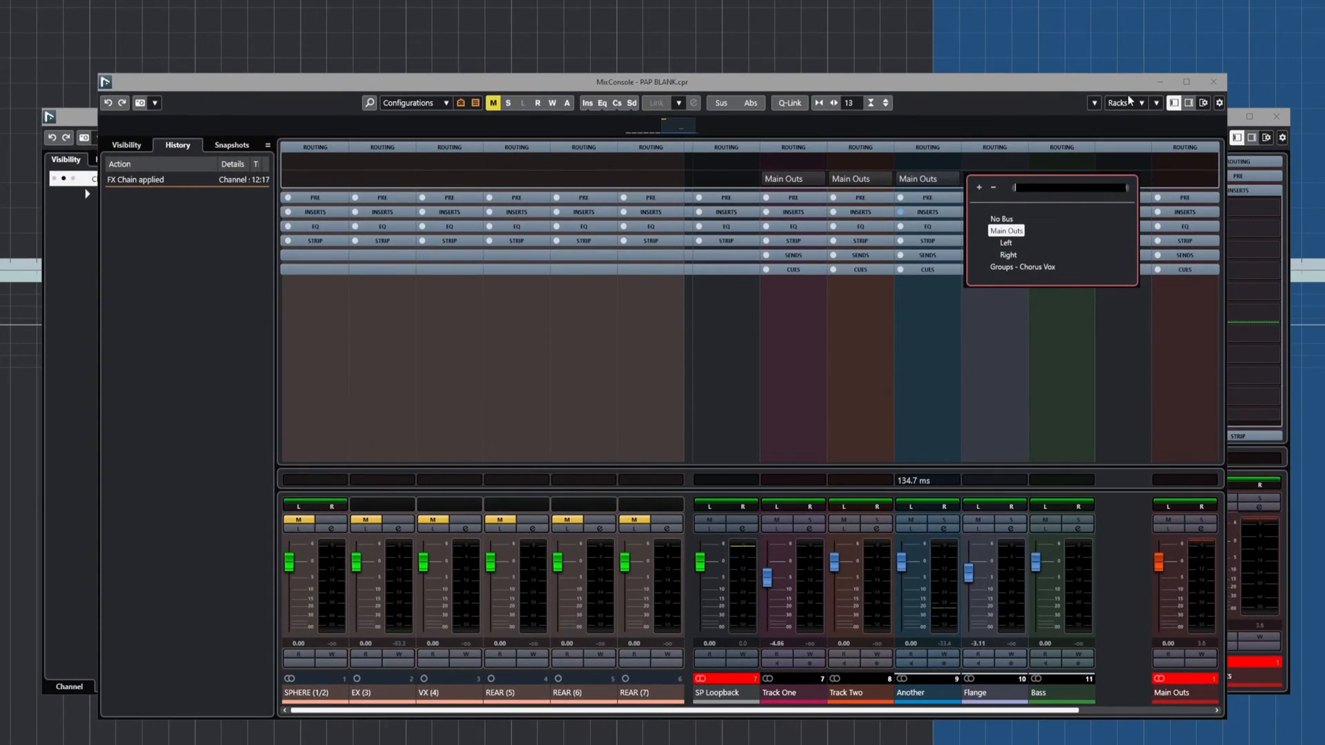
{"action": "left_click", "coordinate": [1108, 84]}
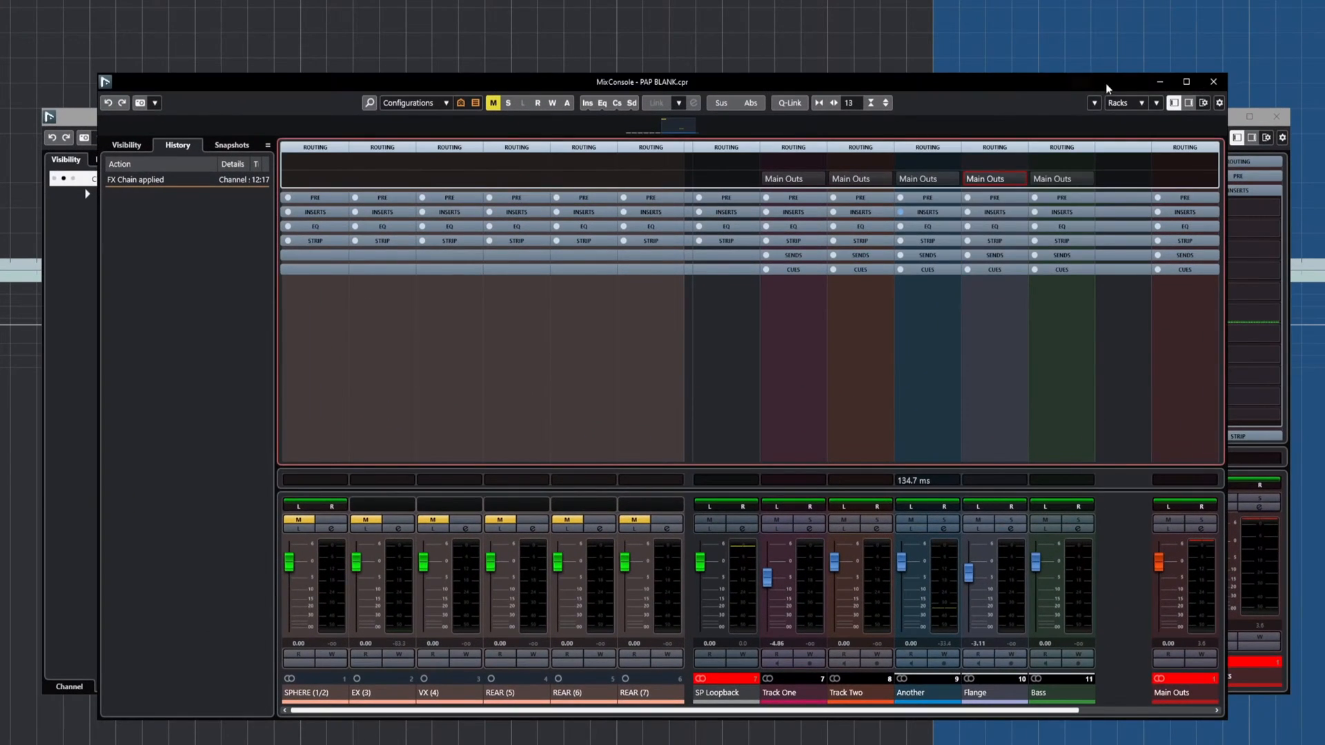
- Close the main MixConsole and widen the channel visibility list in MixConsole 3 to view the Chorus Vox entry in full
{"action": "left_click", "coordinate": [1220, 83]}
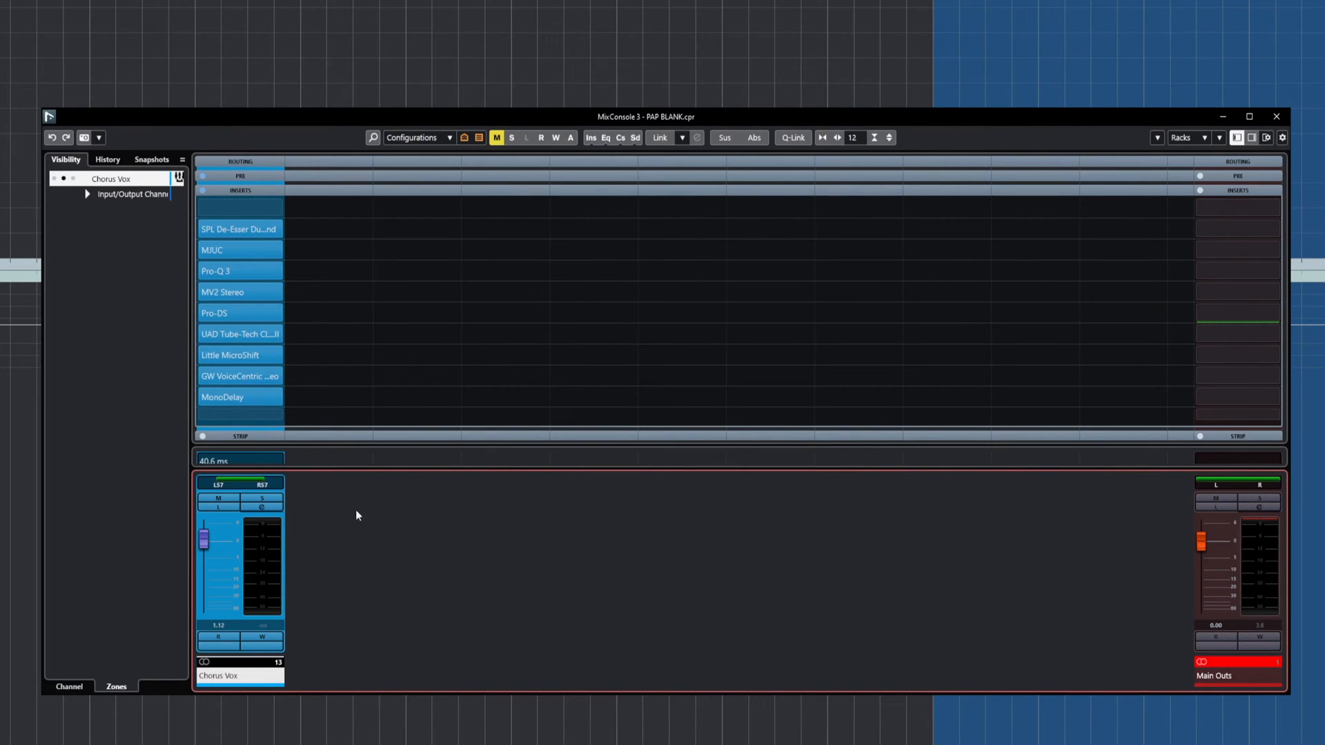
{"action": "left_click_drag", "start_coordinate": [181, 178], "coordinate": [217, 178]}
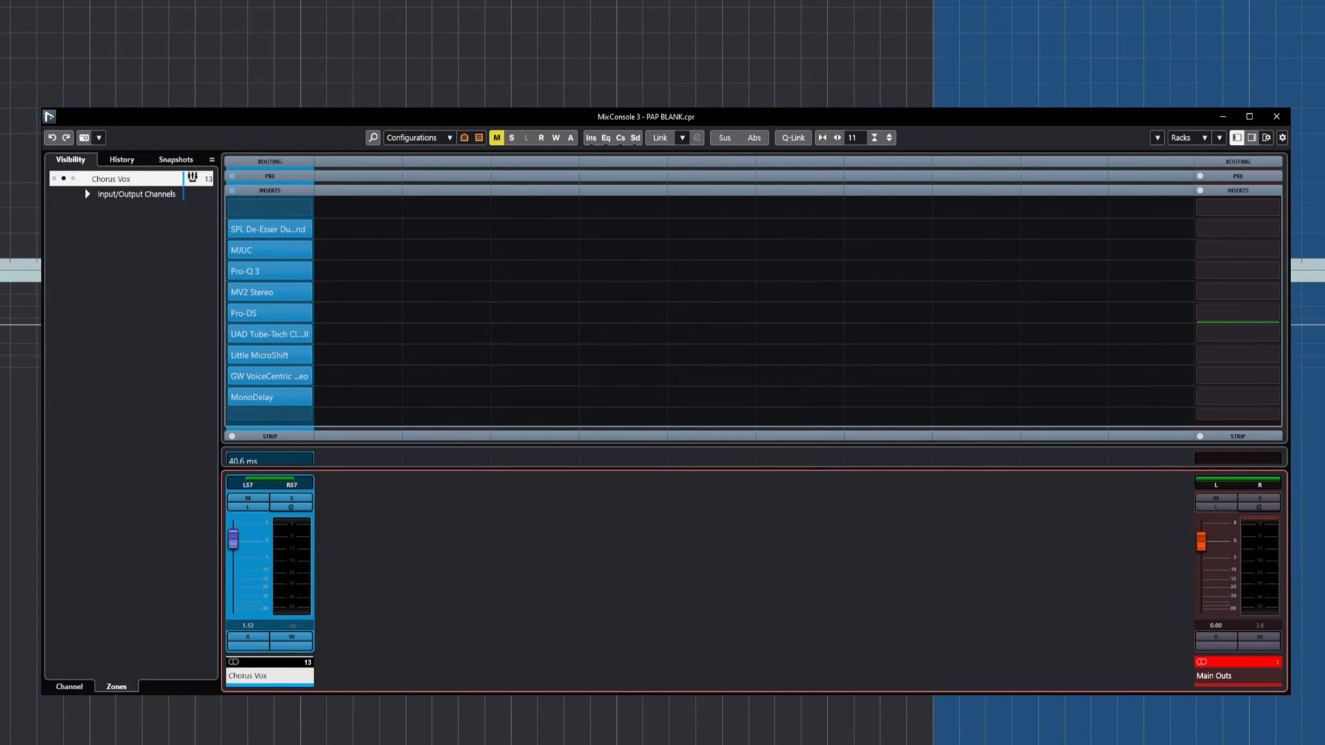
{"action": "key", "text": "F3"}
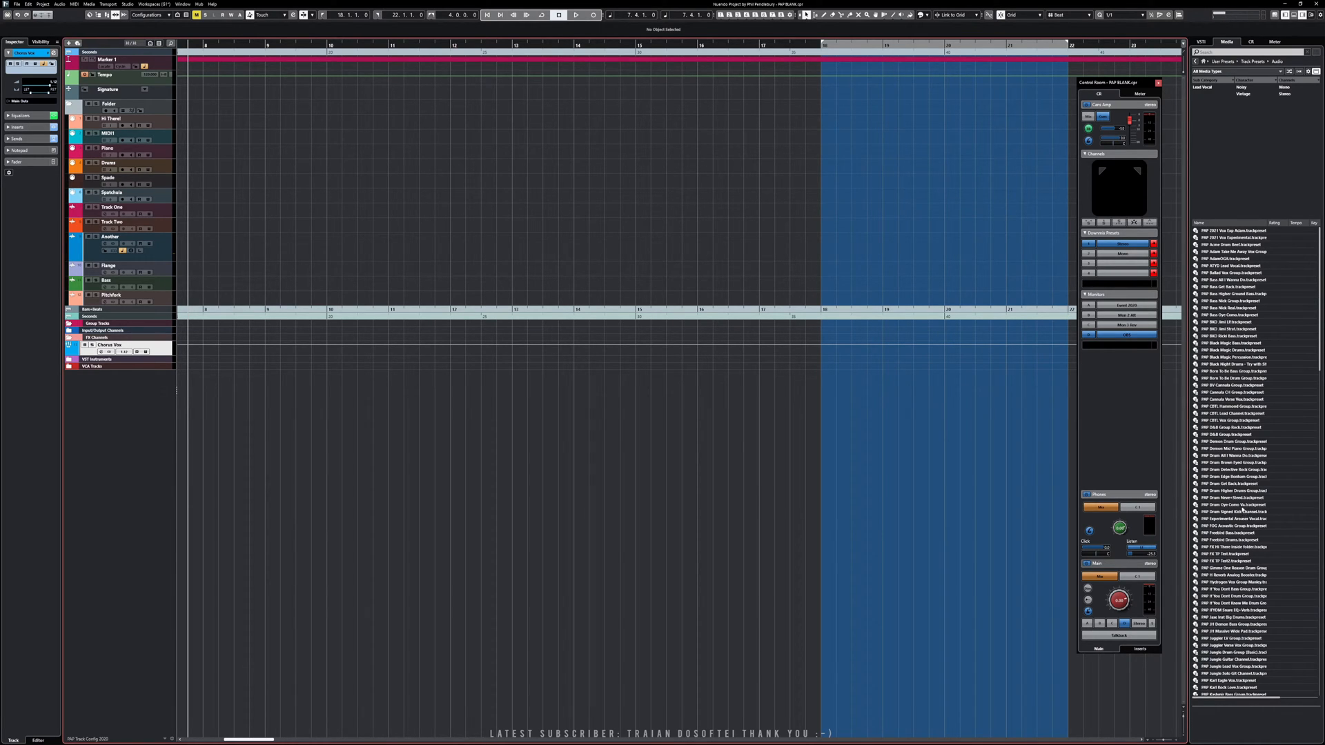
- Apply the PAP Drum Get Back track preset from the media browser to the Flange track
{"action": "left_click", "coordinate": [1224, 485]}
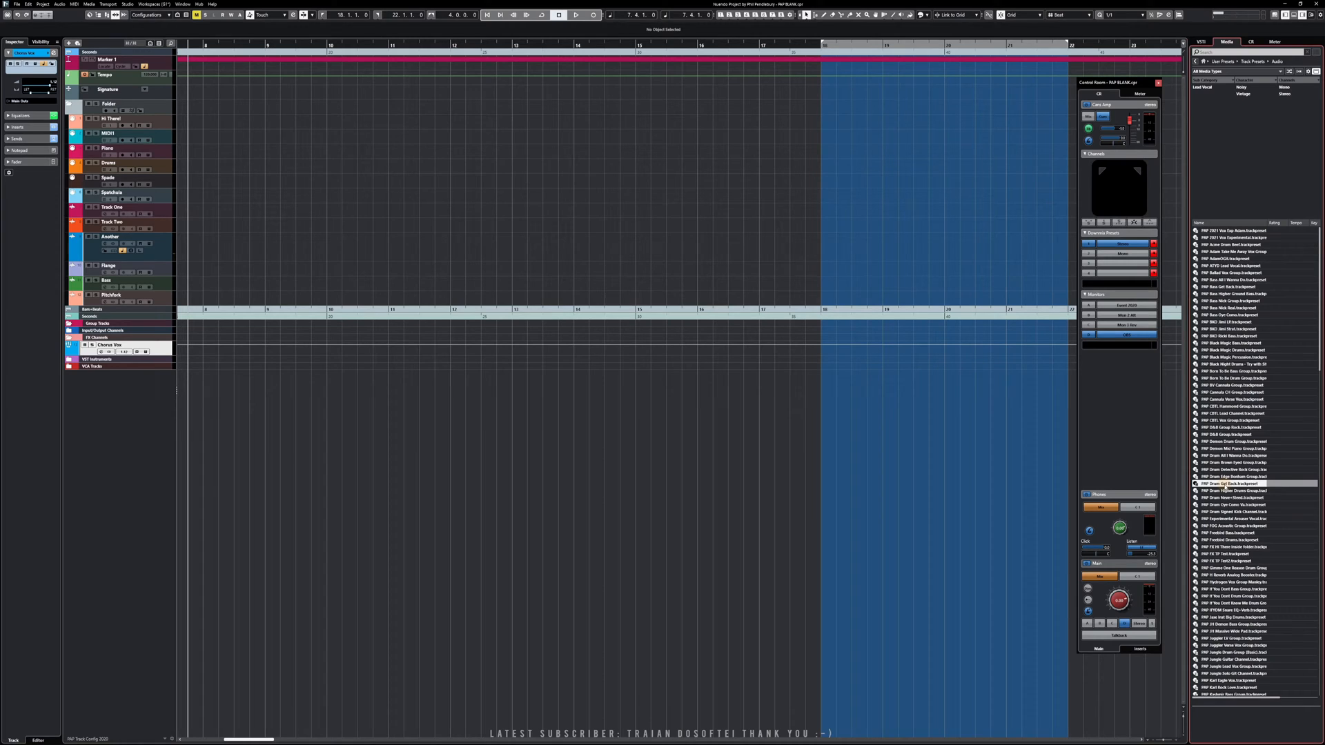
{"action": "left_click_drag", "start_coordinate": [1225, 487], "coordinate": [97, 277]}
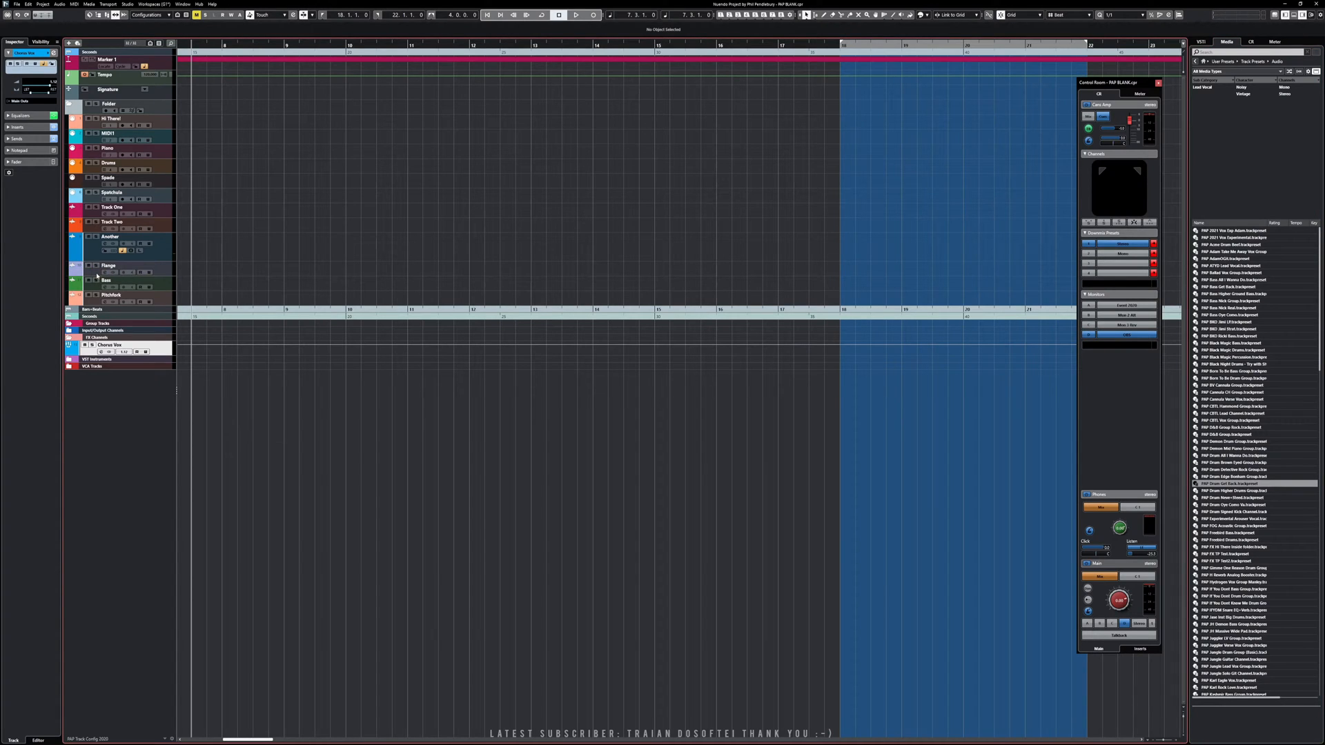
- Examine the Flange channel's insert and pre-section settings in the main MixConsole
{"action": "key", "text": "F3"}
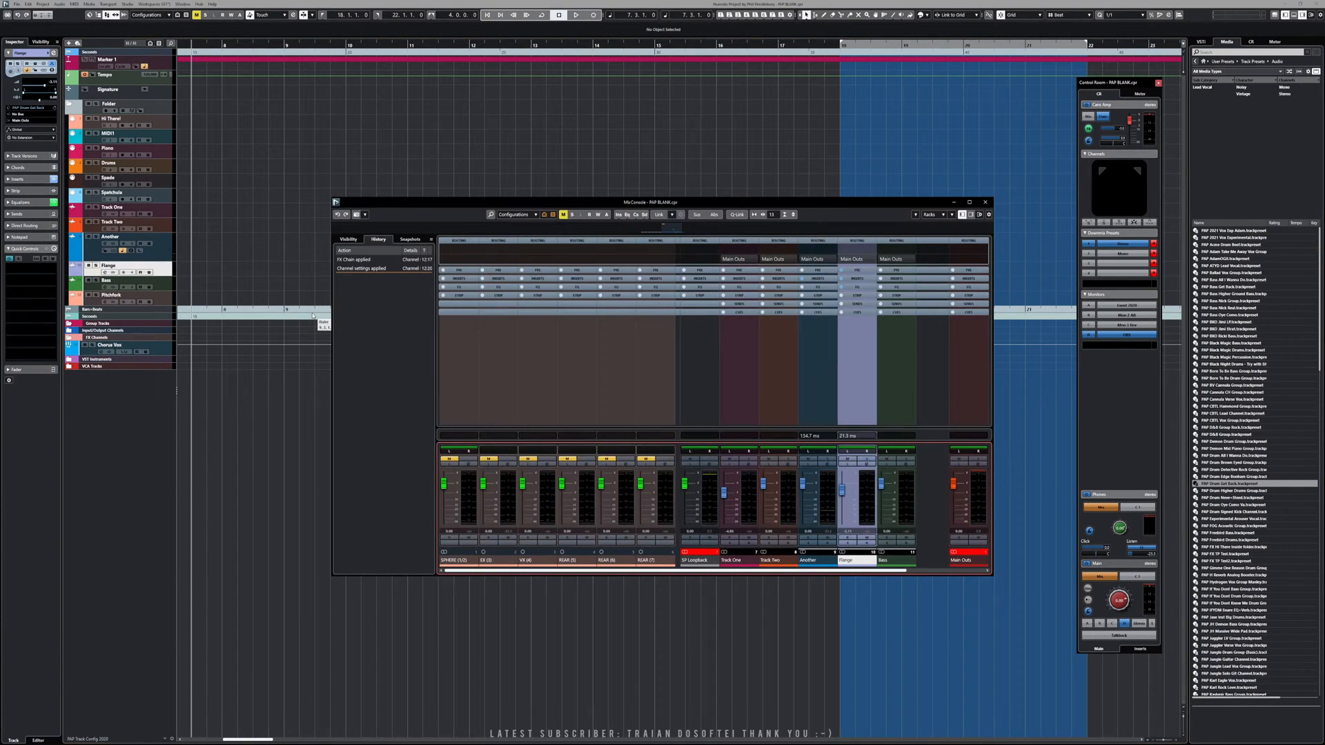
{"action": "left_click", "coordinate": [866, 287]}
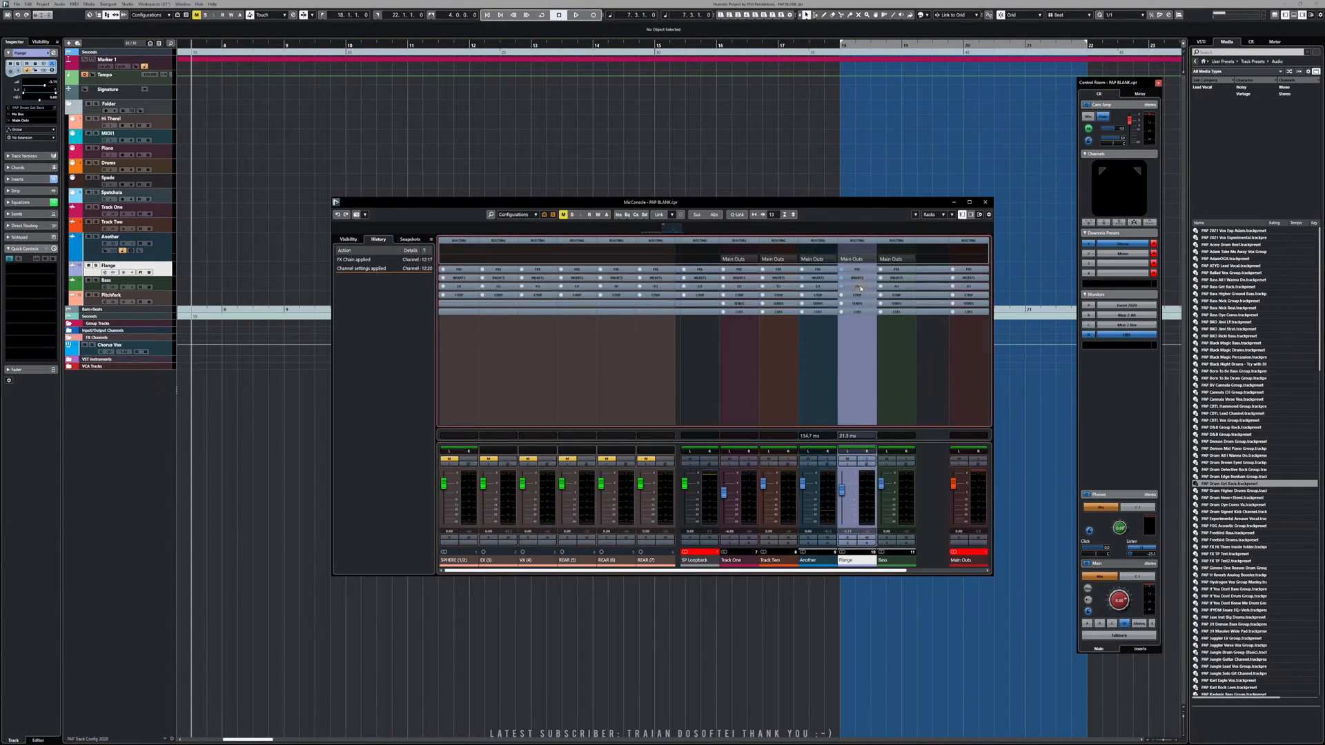
{"action": "left_click", "coordinate": [857, 266]}
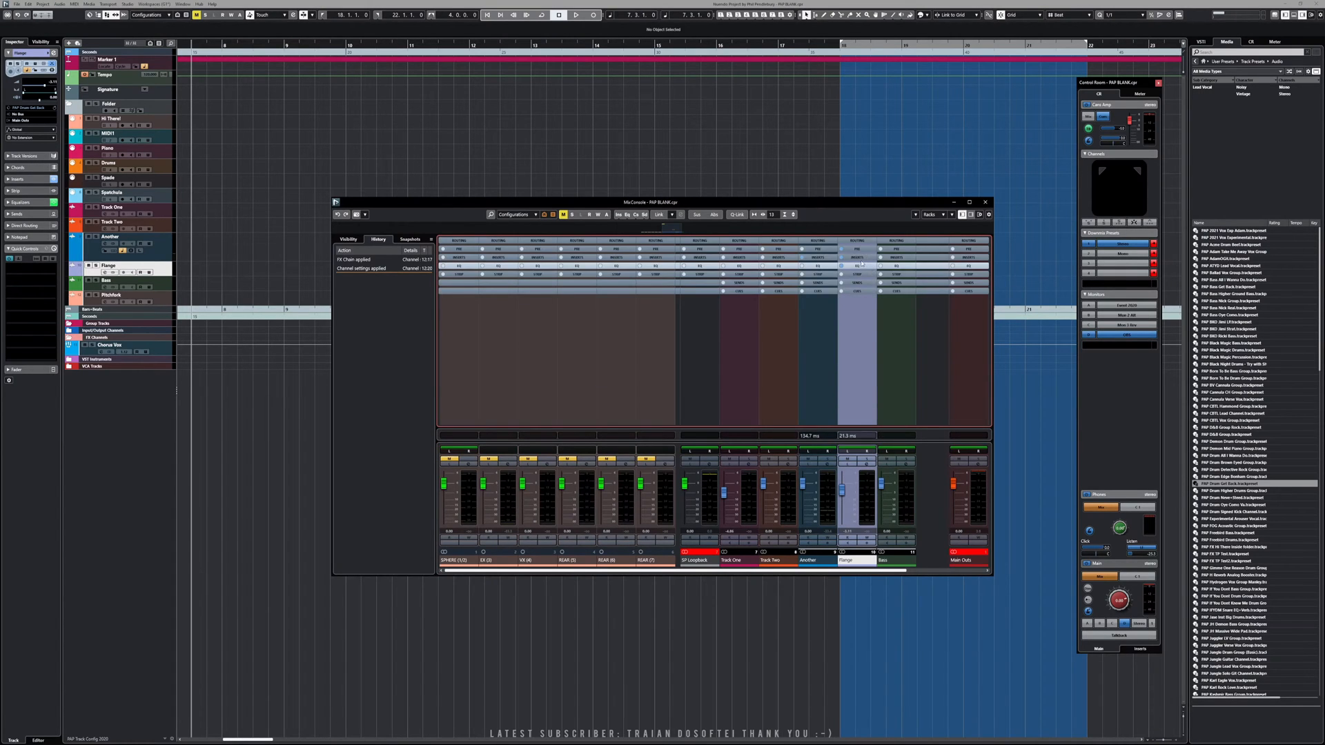
{"action": "left_click", "coordinate": [857, 257]}
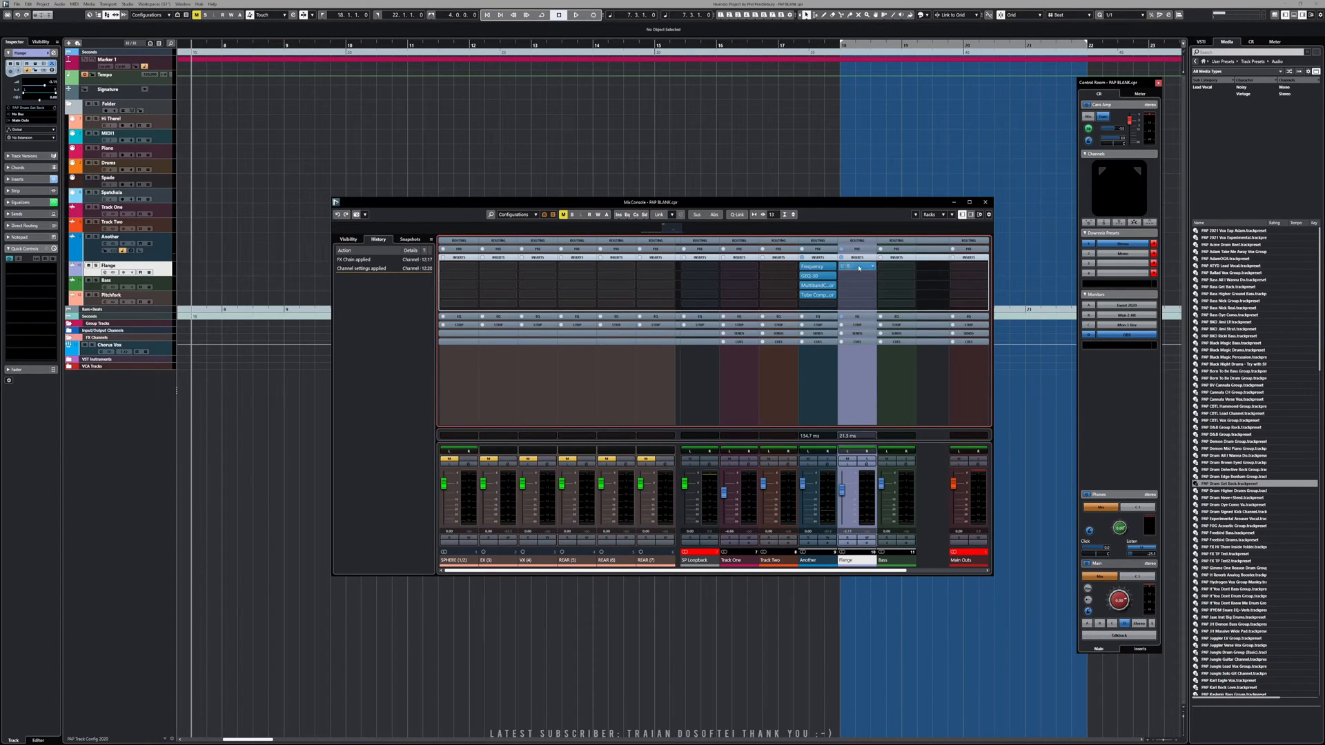
{"action": "left_click", "coordinate": [856, 249]}
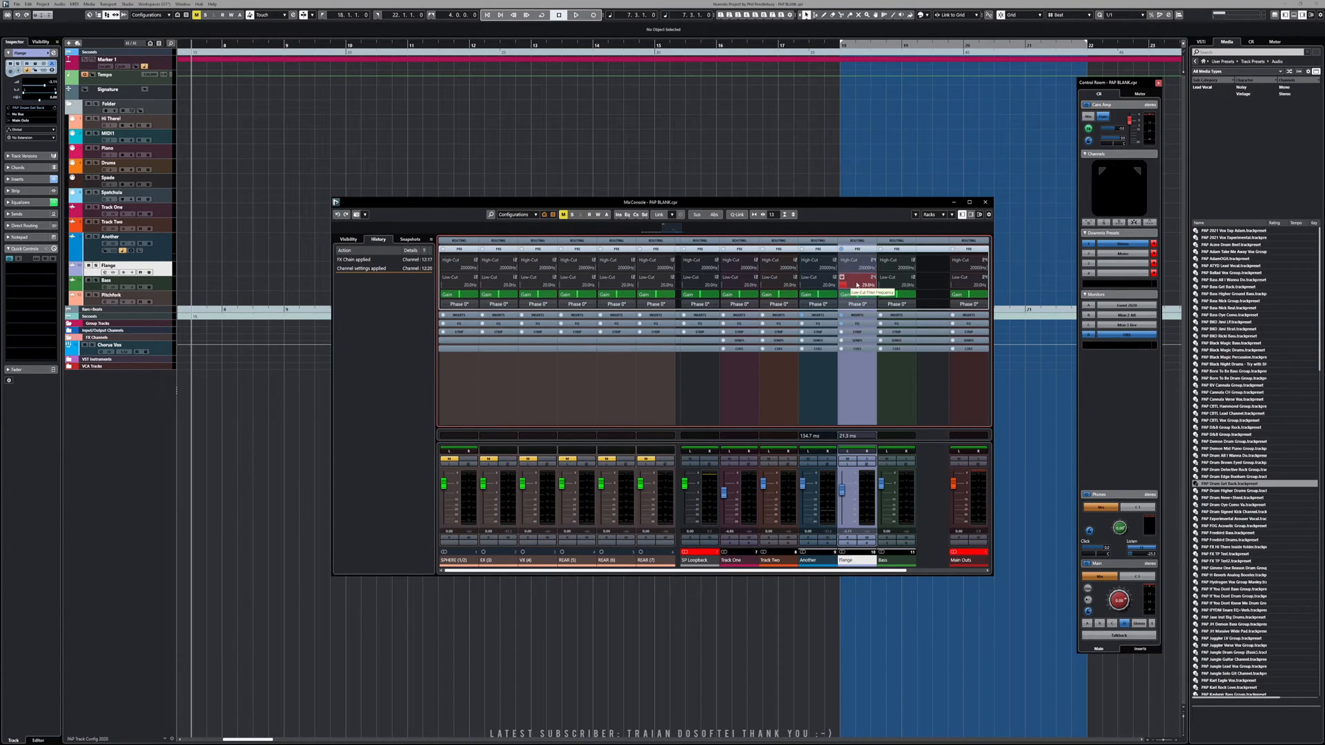
{"action": "left_click", "coordinate": [861, 250]}
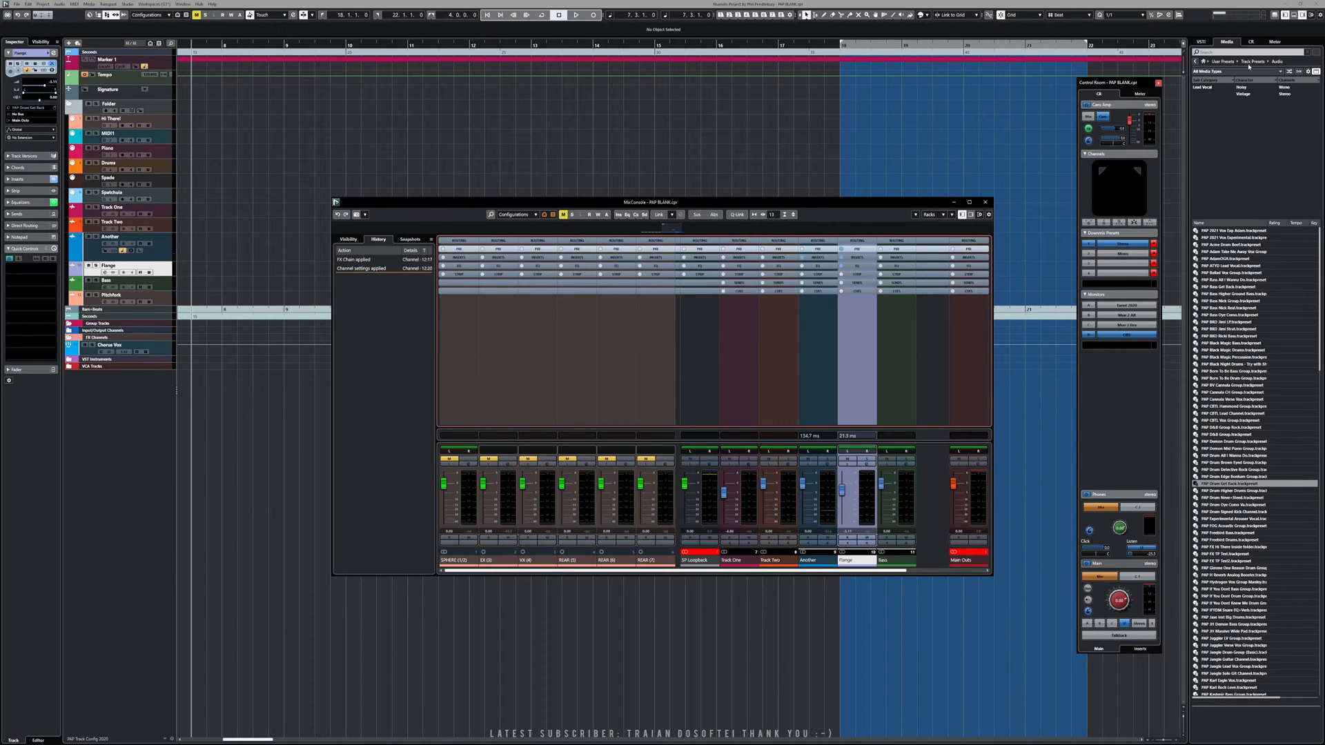
- Close the MixConsole and look through the Audio, VST Instruments and Multi categories of the user track presets
{"action": "left_click", "coordinate": [1229, 62]}
{"action": "key", "text": "F3"}
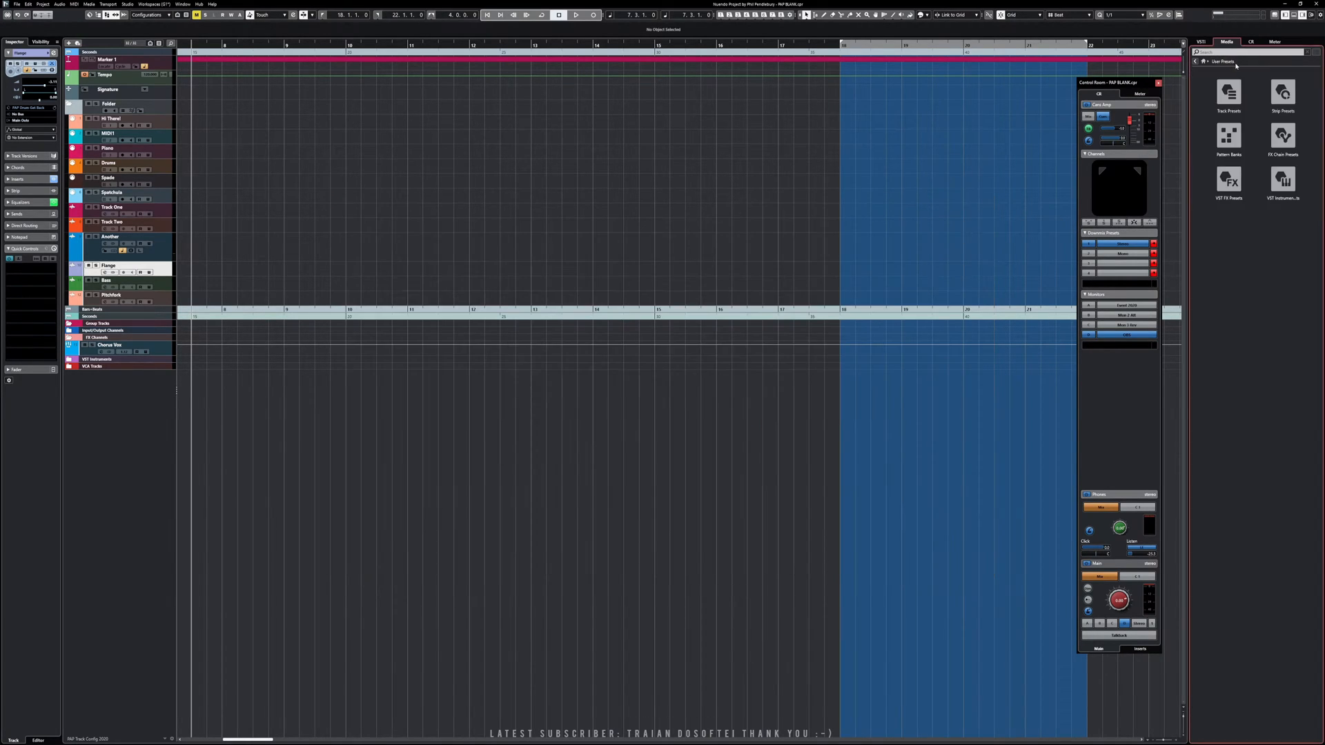
{"action": "left_click", "coordinate": [1229, 100]}
{"action": "left_click", "coordinate": [1229, 103]}
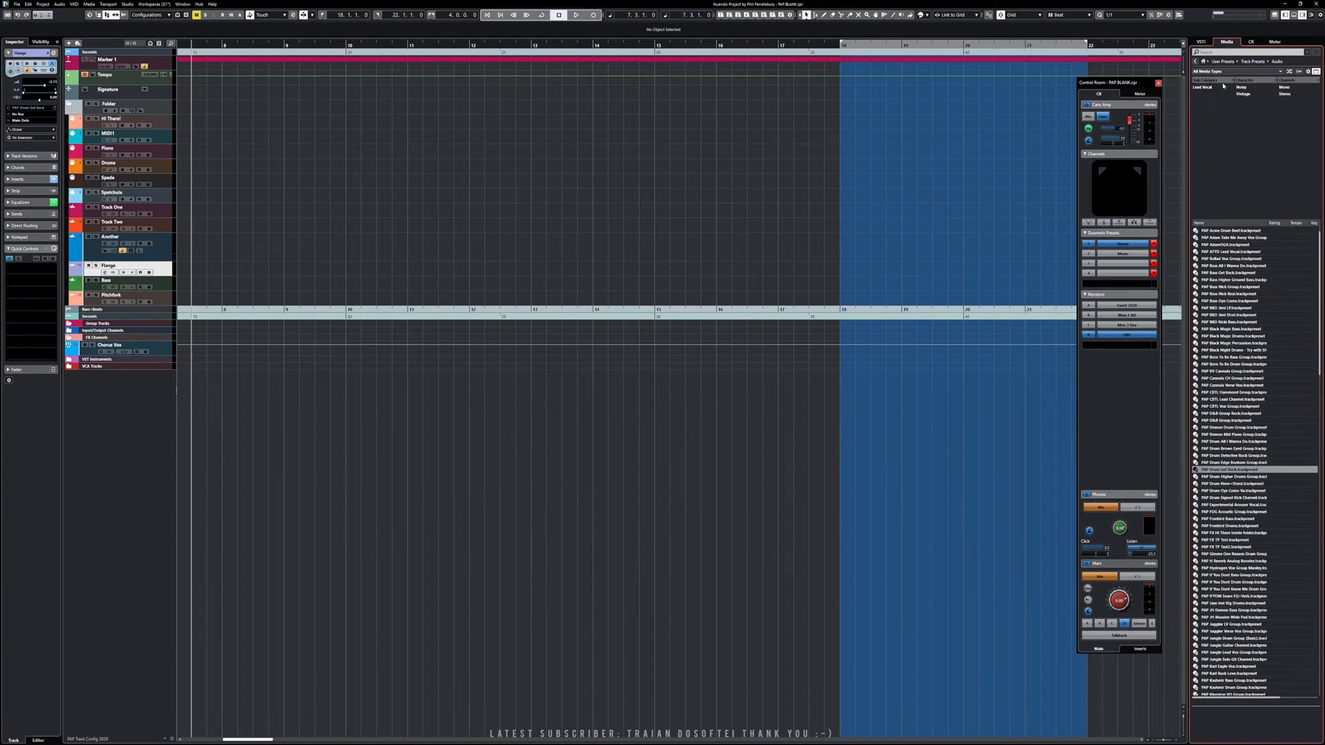
{"action": "left_click", "coordinate": [1248, 63]}
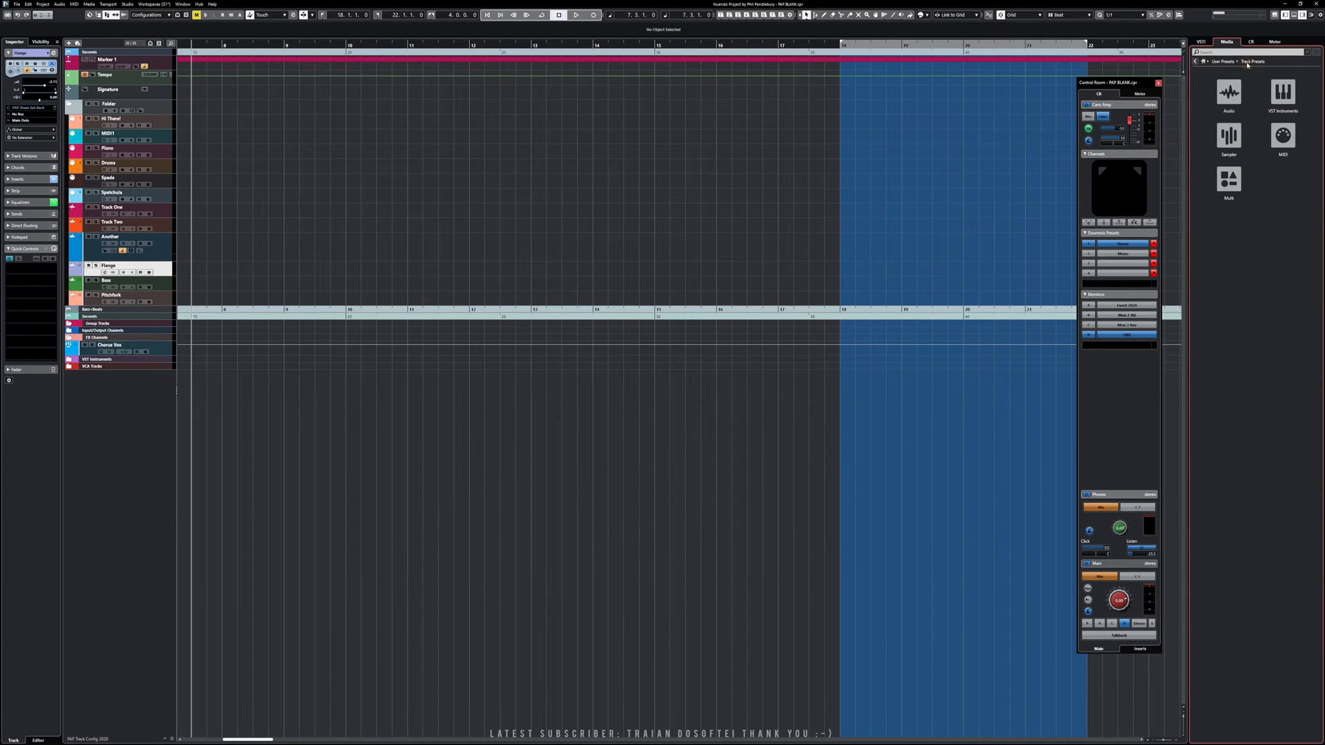
{"action": "left_click", "coordinate": [1284, 103]}
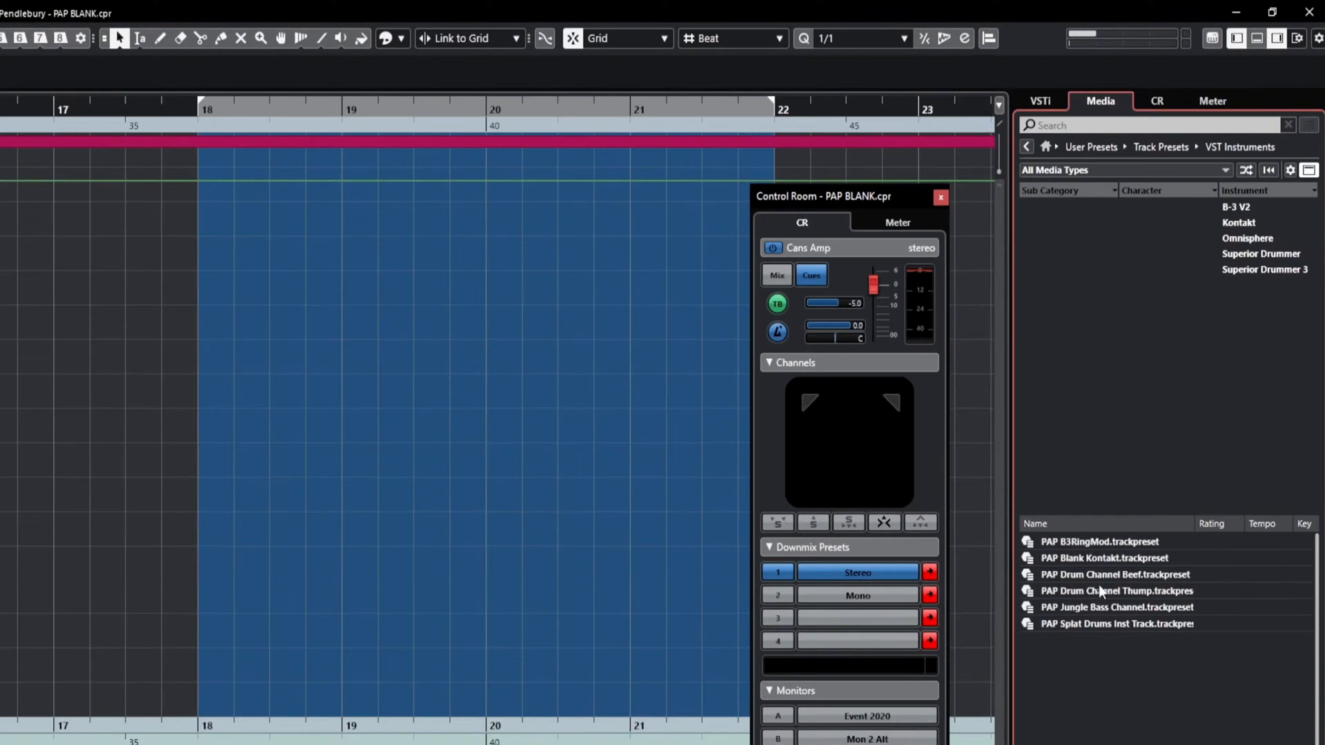
{"action": "left_click", "coordinate": [1155, 146]}
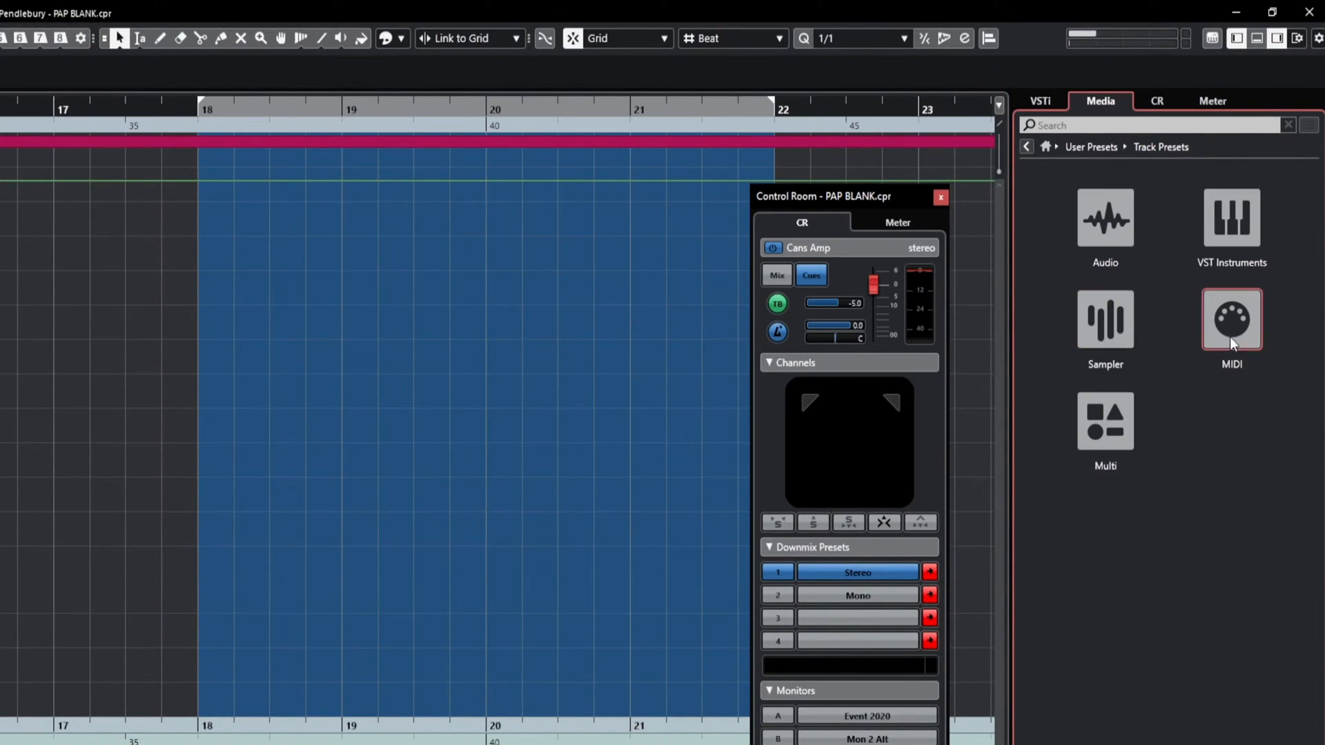
{"action": "left_click", "coordinate": [1104, 436]}
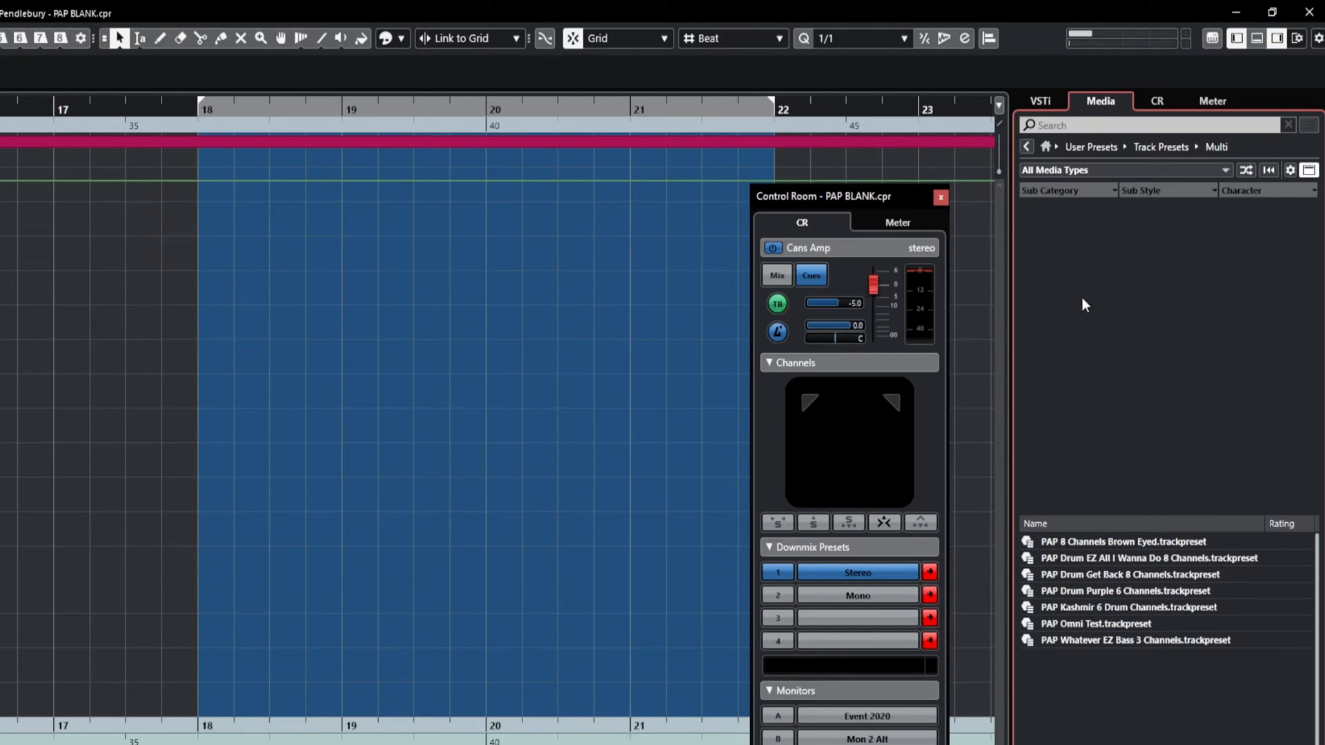
- Add an instrument track from the PAP Double Can Lead preset in the user VST instrument presets
{"action": "left_click", "coordinate": [1077, 152]}
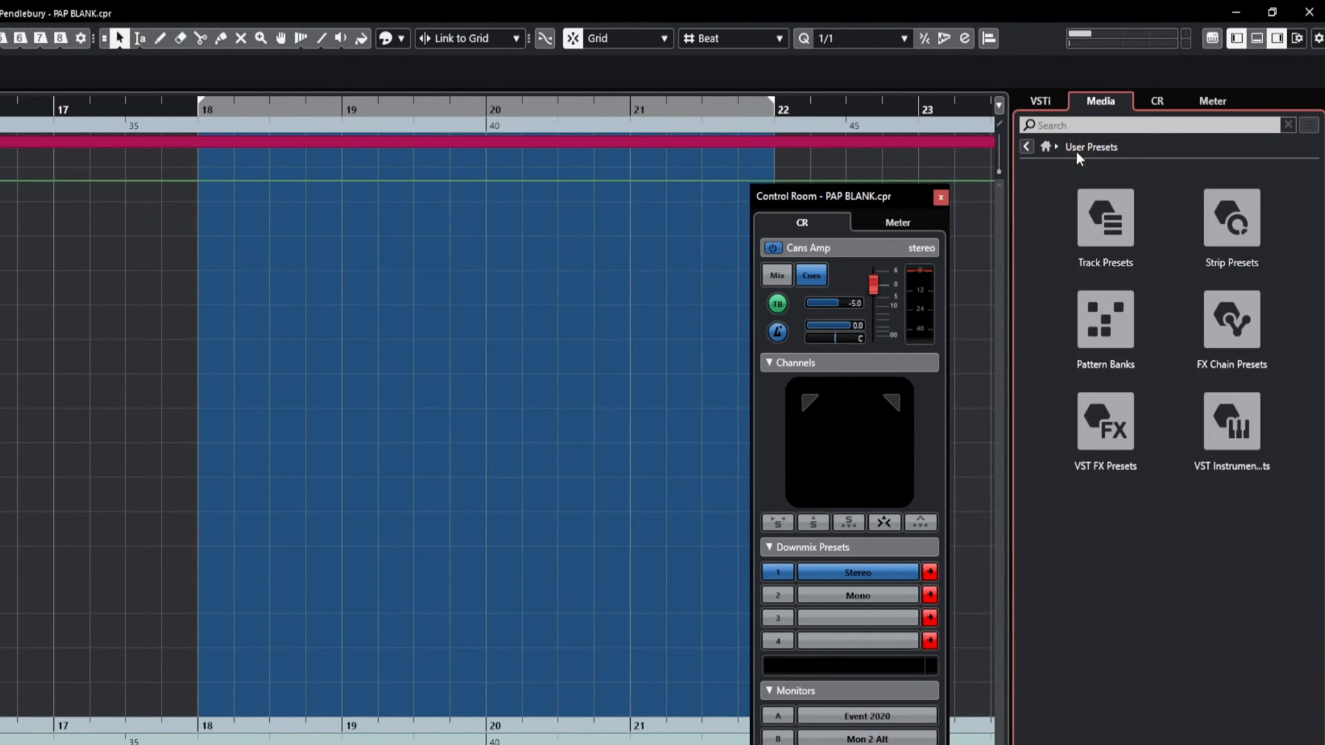
{"action": "left_click", "coordinate": [1230, 419]}
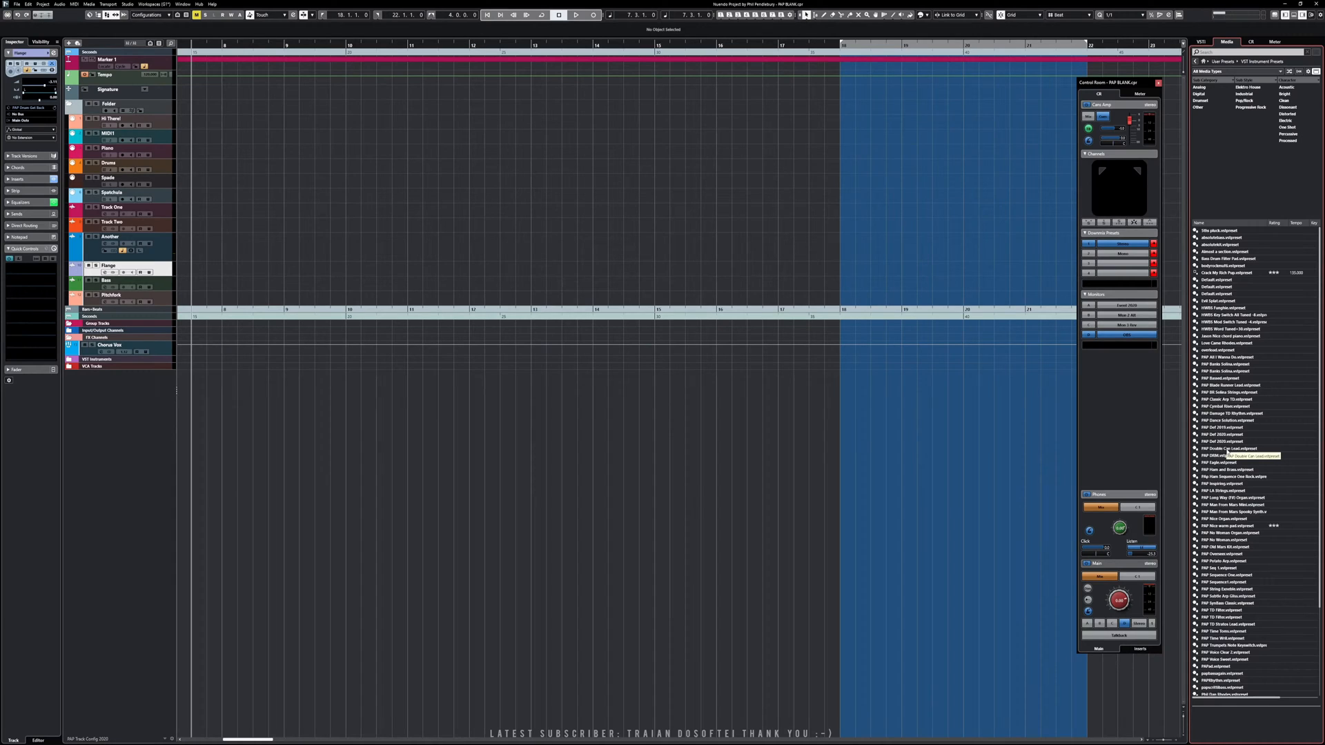
{"action": "left_click", "coordinate": [1228, 450]}
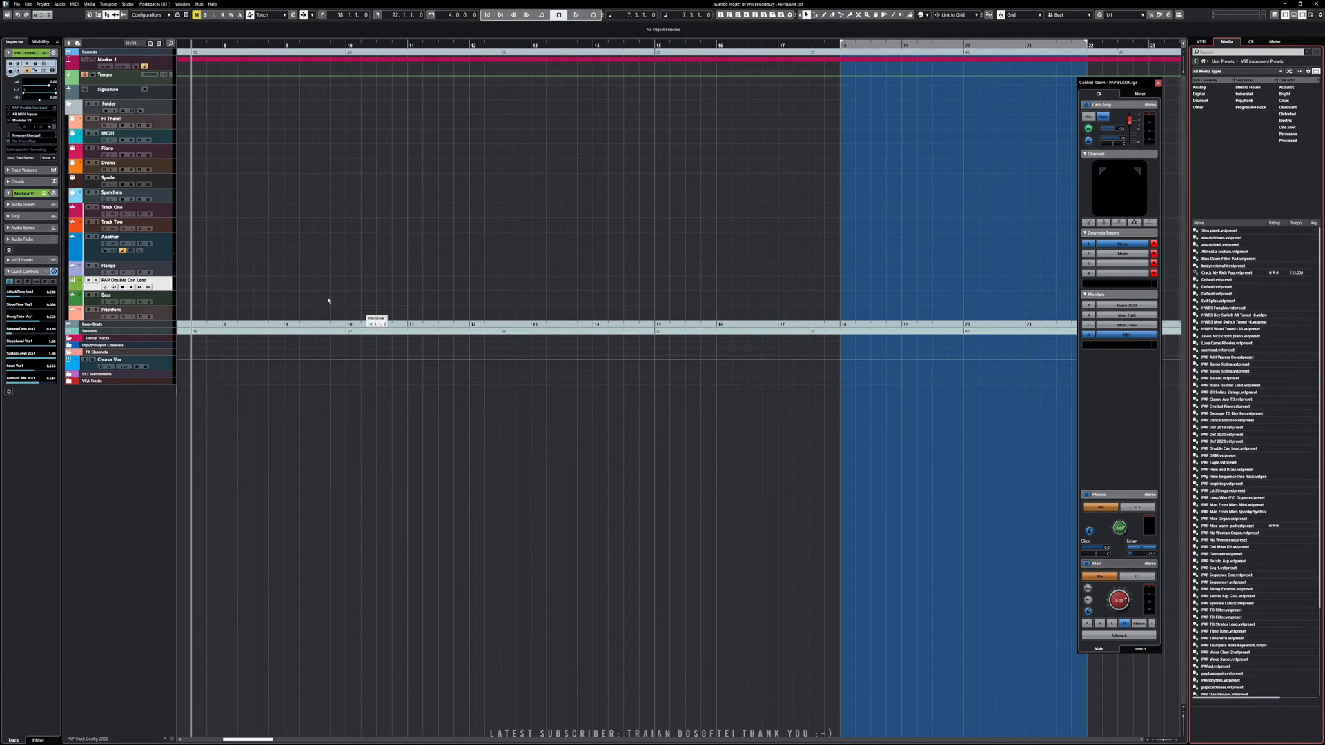
- View the Modular V instrument on the PAP Double Can Lead track and remove that track from the project
{"action": "left_click", "coordinate": [93, 287]}
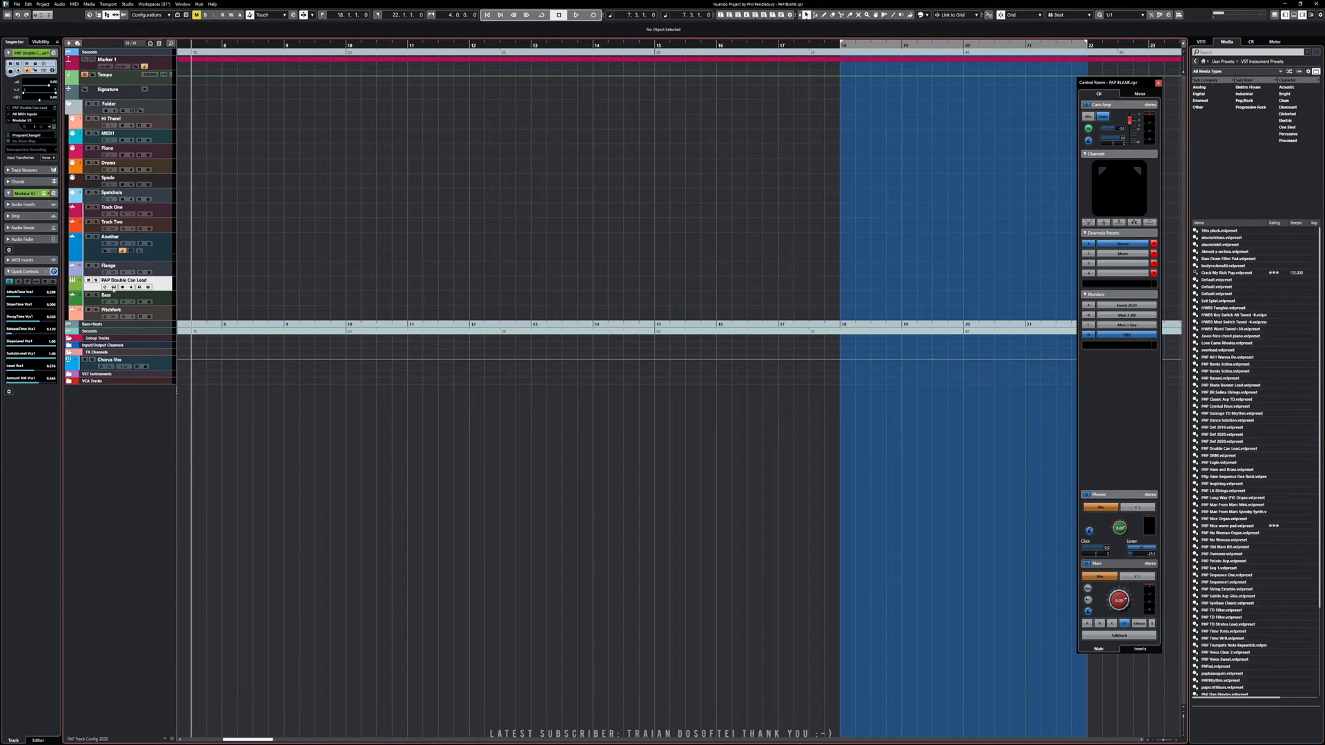
{"action": "left_click", "coordinate": [114, 288]}
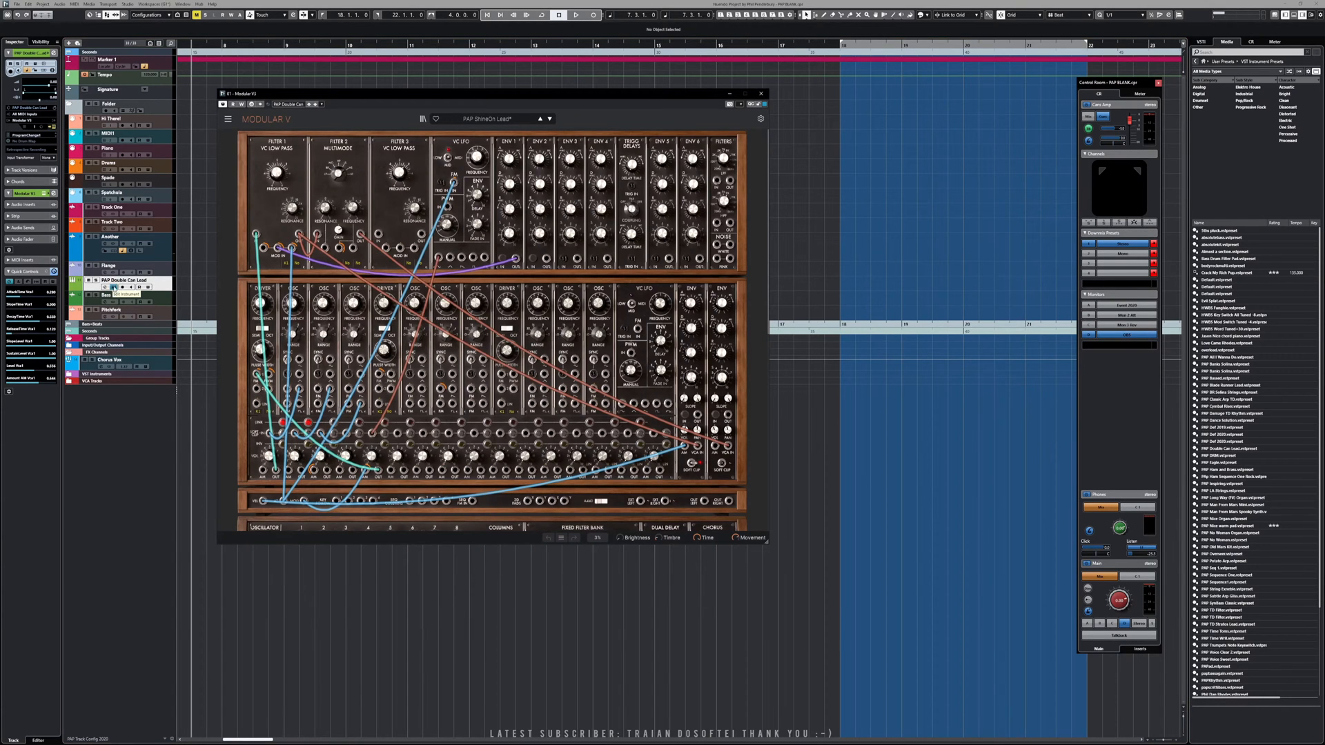
{"action": "left_click", "coordinate": [762, 93]}
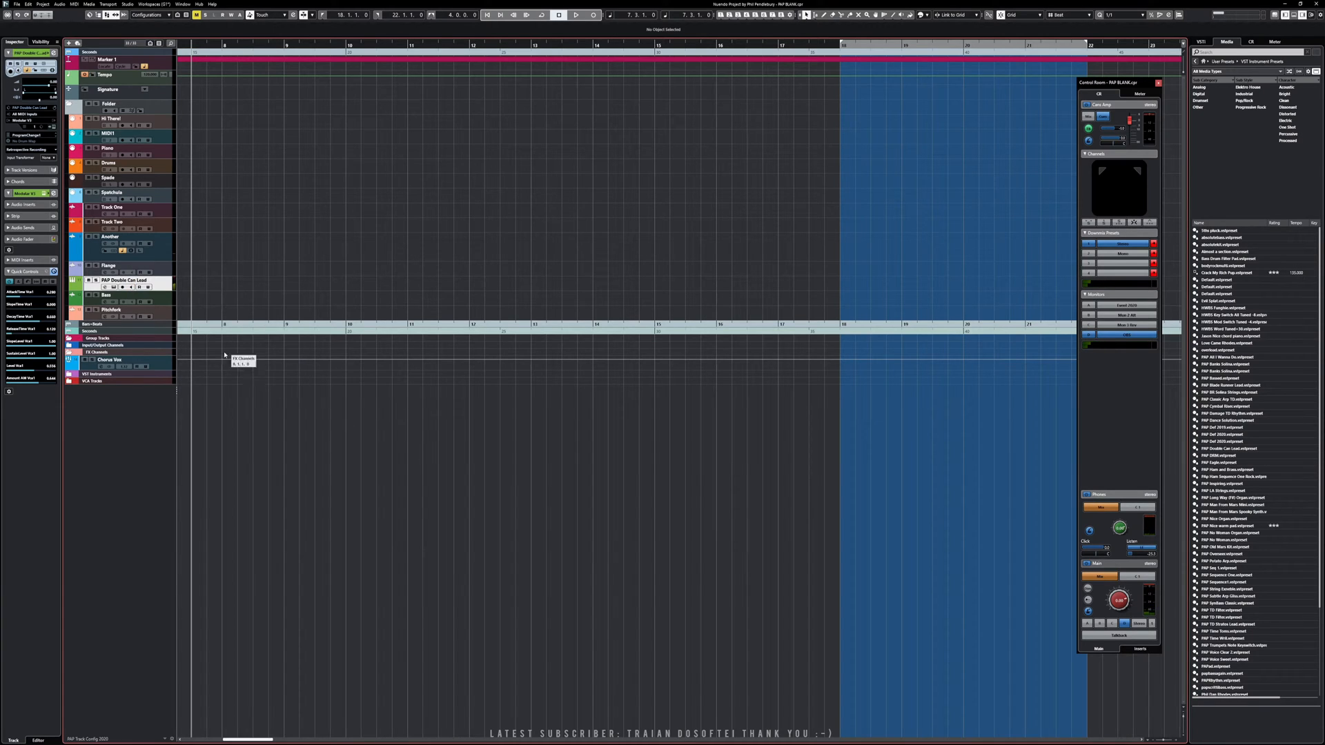
{"action": "right_click", "coordinate": [88, 289]}
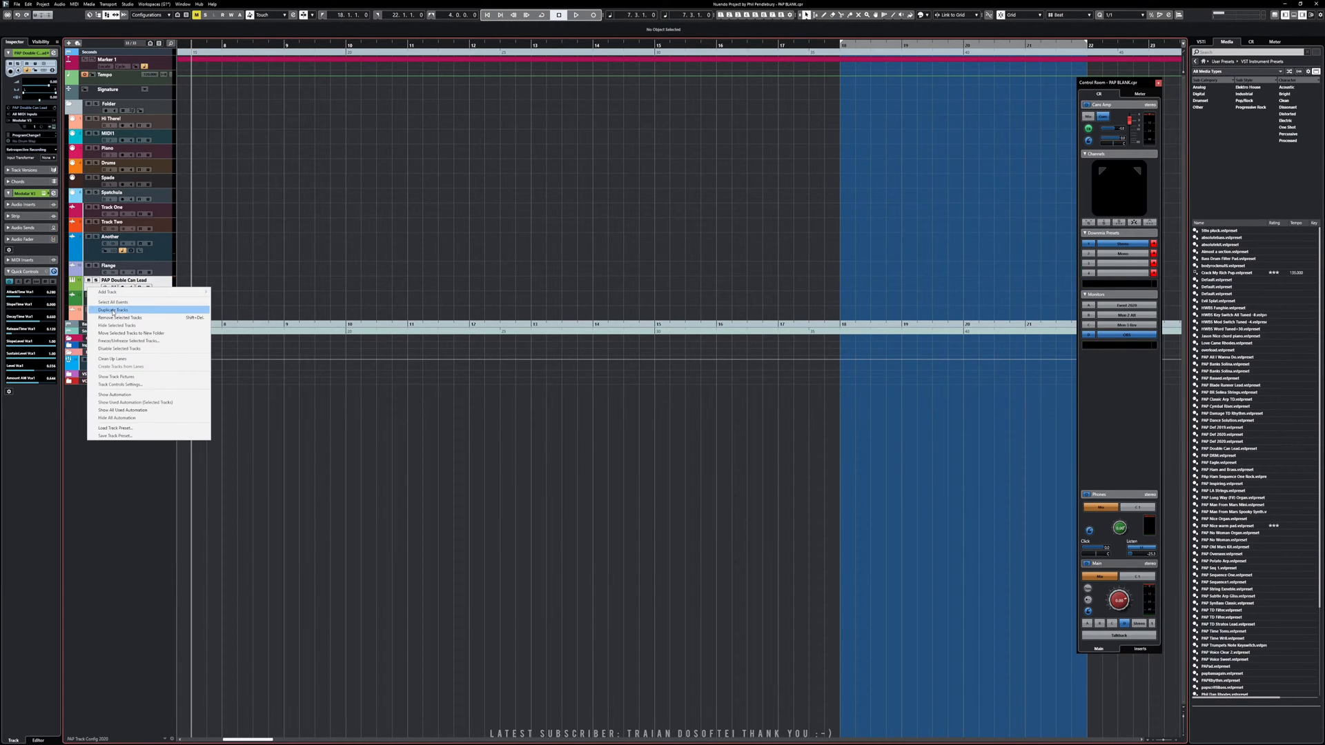
{"action": "left_click", "coordinate": [114, 317]}
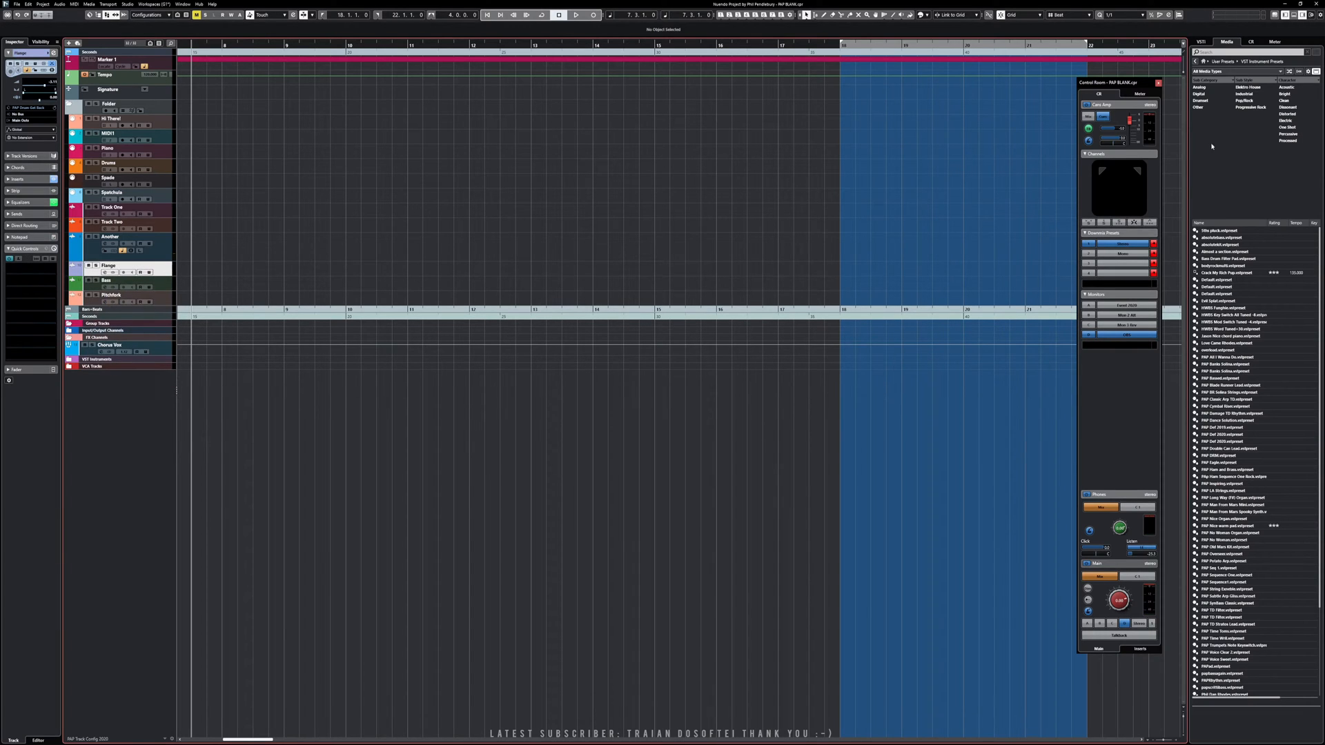
- Examine the This Computer locations and Vengeance sample folders in the media file browser, and the saved Favorites
{"action": "left_click", "coordinate": [1241, 63]}
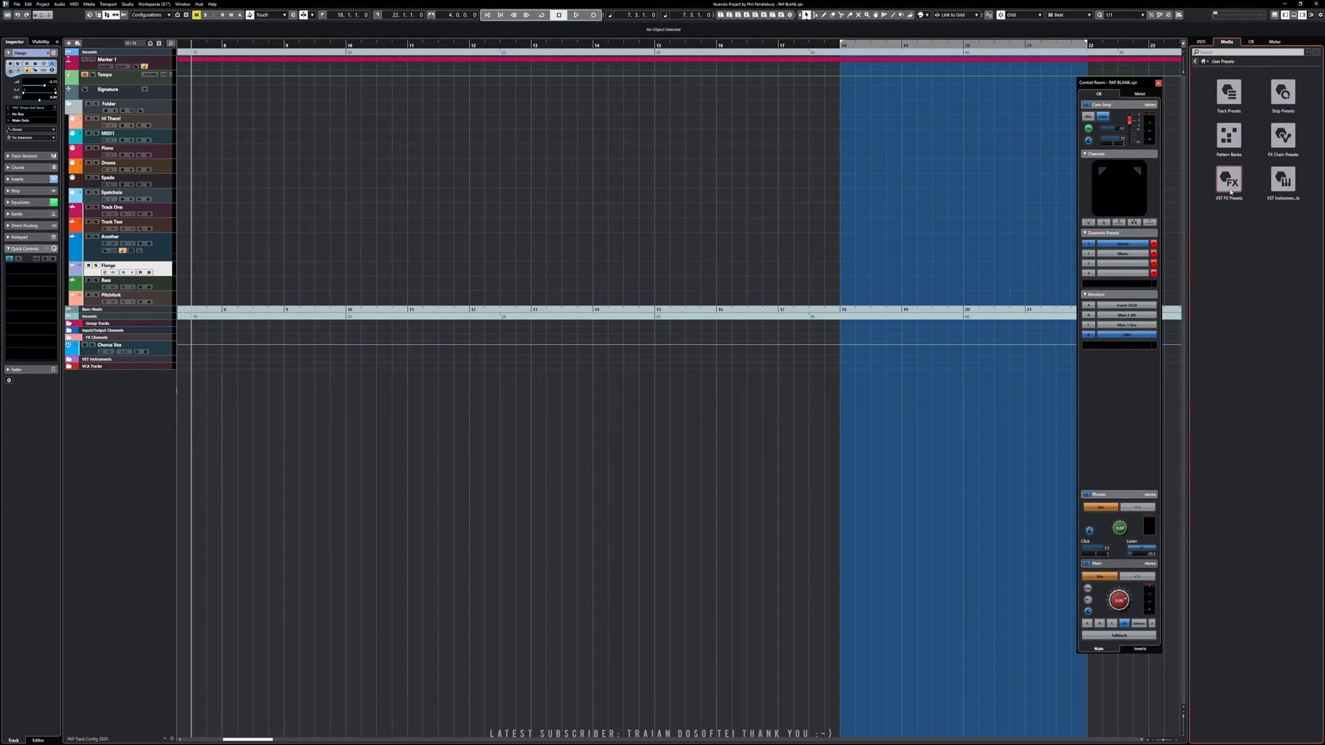
{"action": "left_click", "coordinate": [1204, 61]}
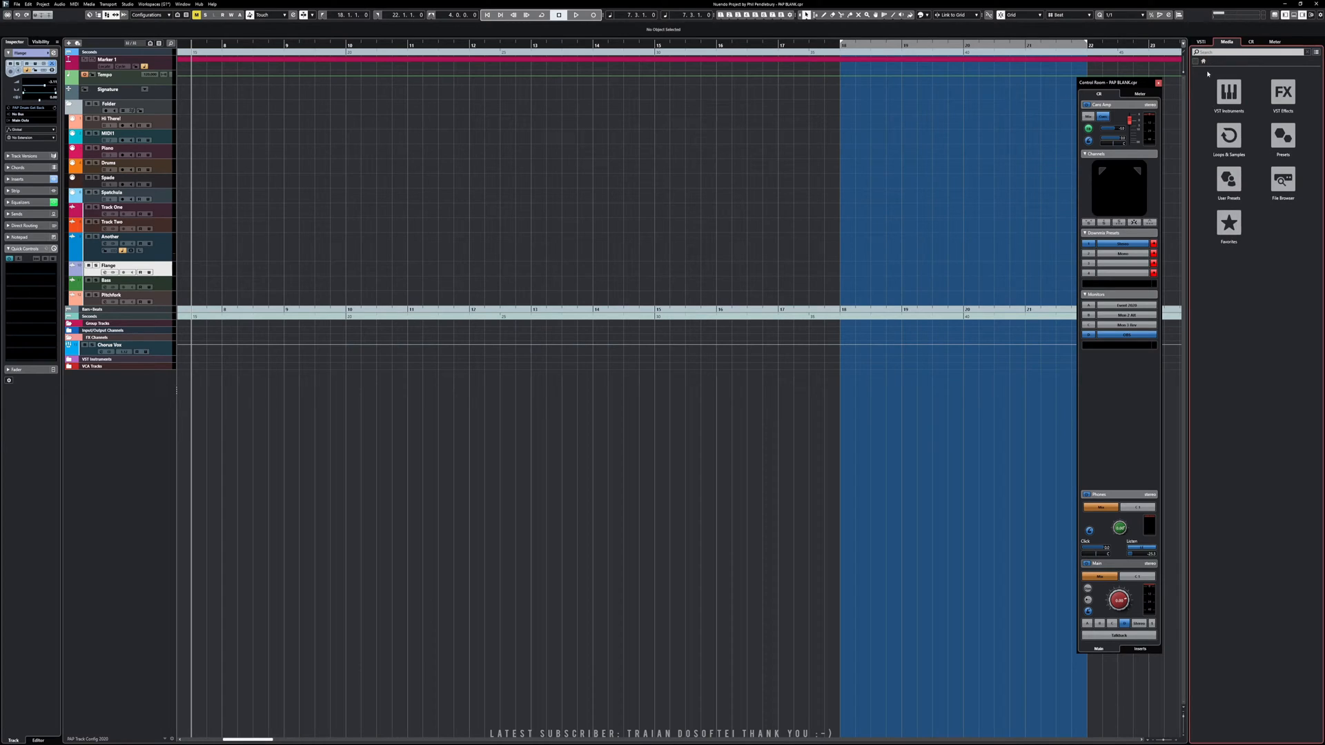
{"action": "left_click", "coordinate": [1282, 180]}
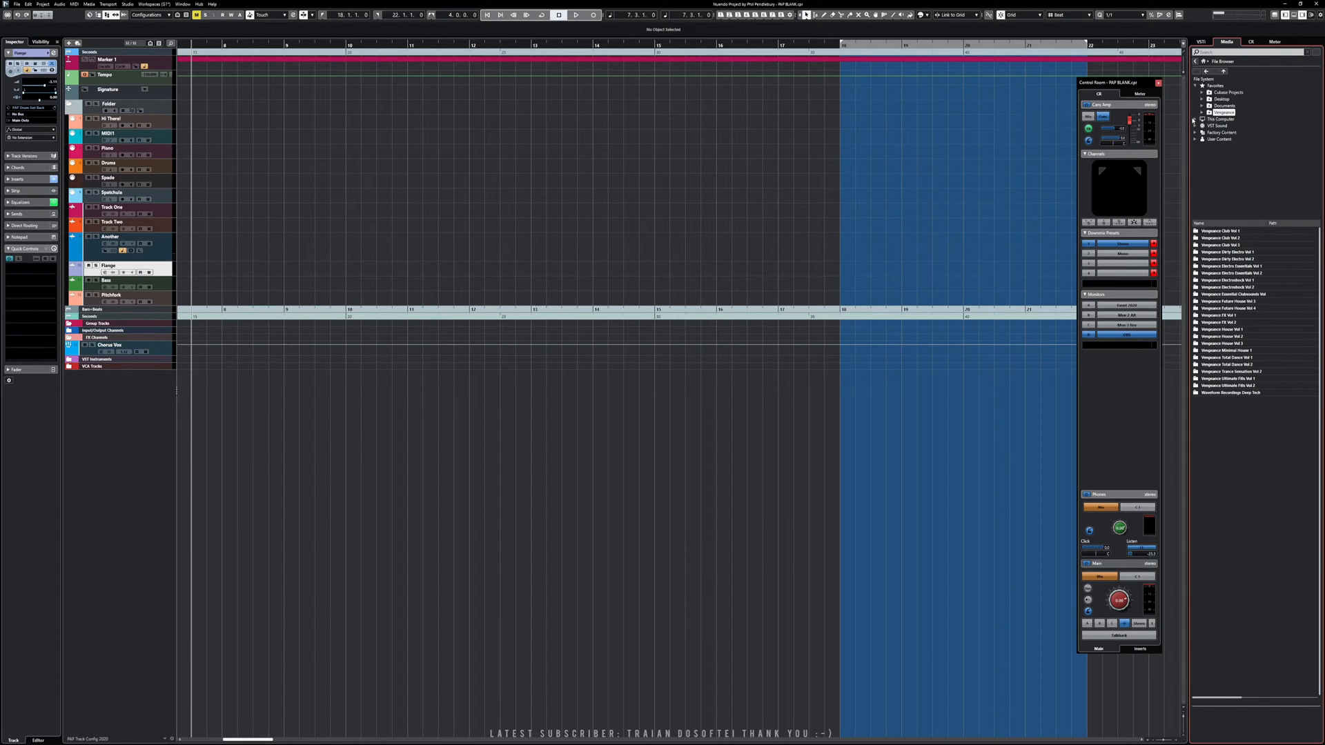
{"action": "left_click", "coordinate": [1196, 121]}
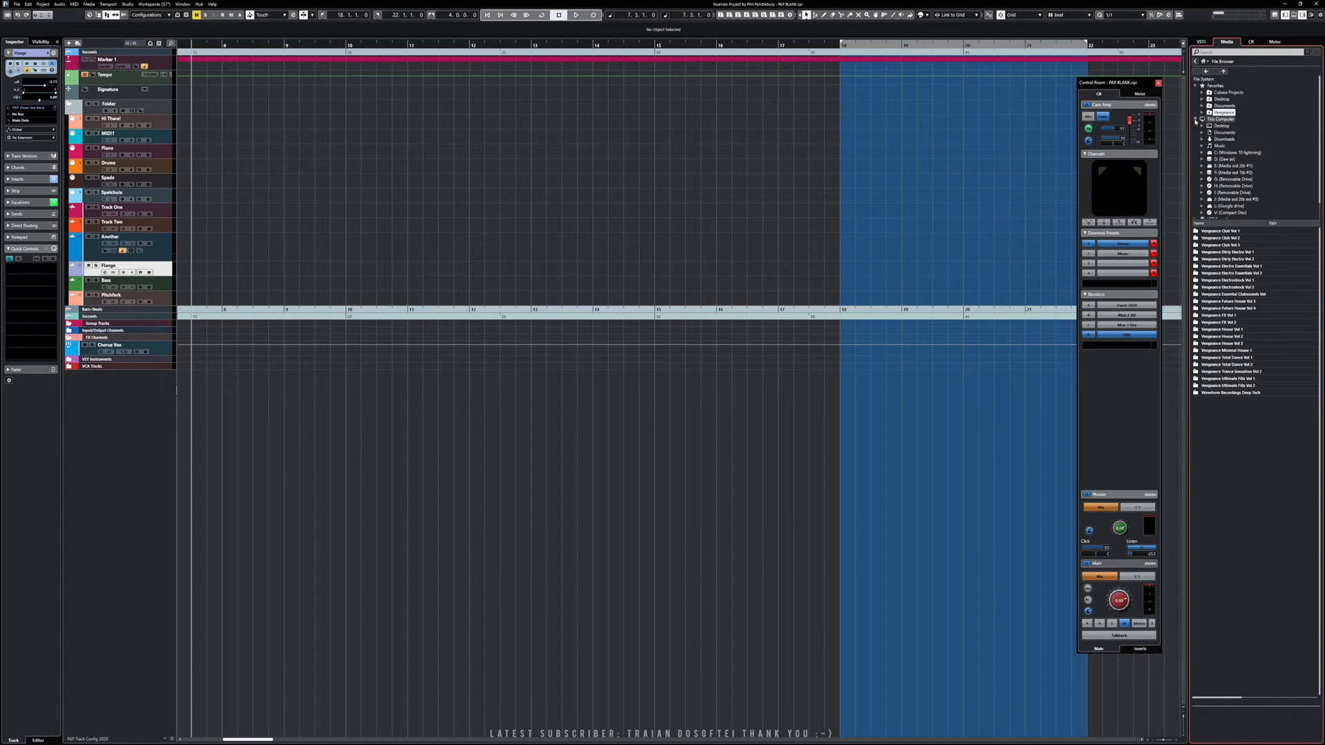
{"action": "left_click", "coordinate": [1196, 120]}
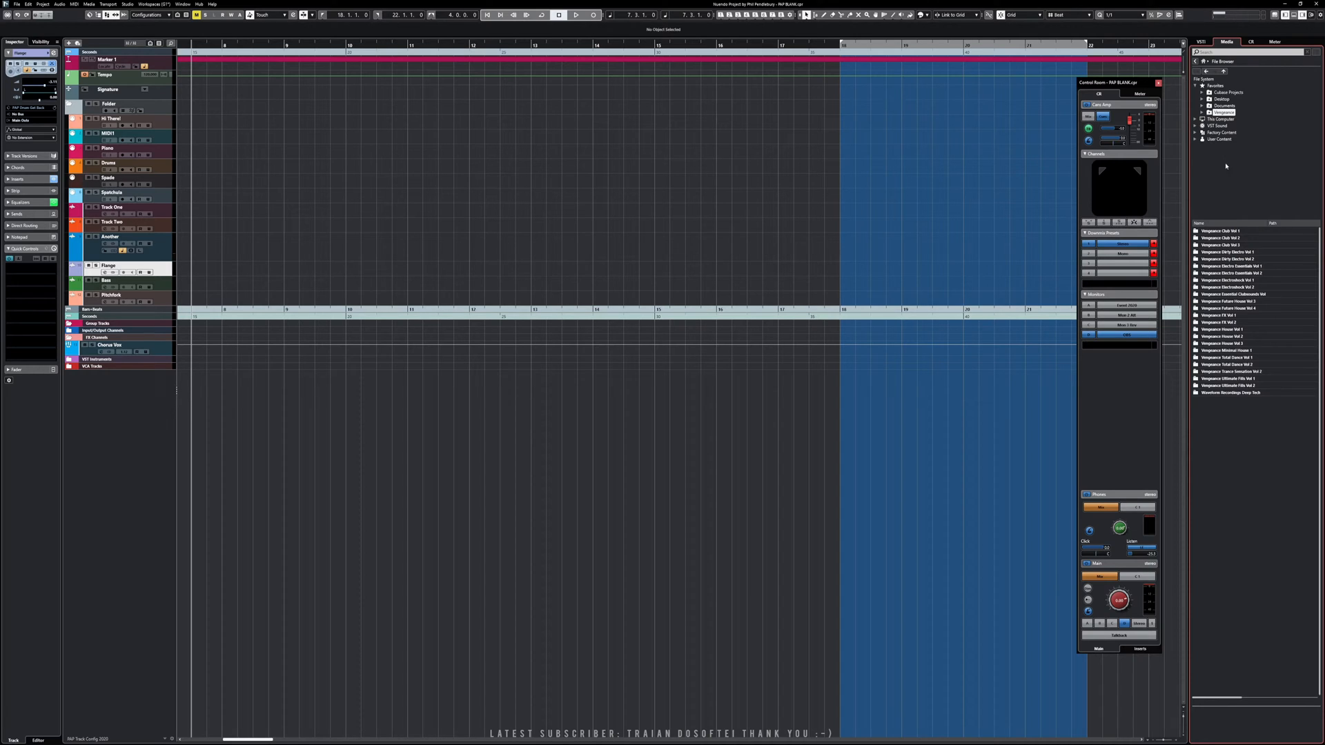
{"action": "right_click", "coordinate": [1209, 262]}
{"action": "left_click", "coordinate": [1216, 242]}
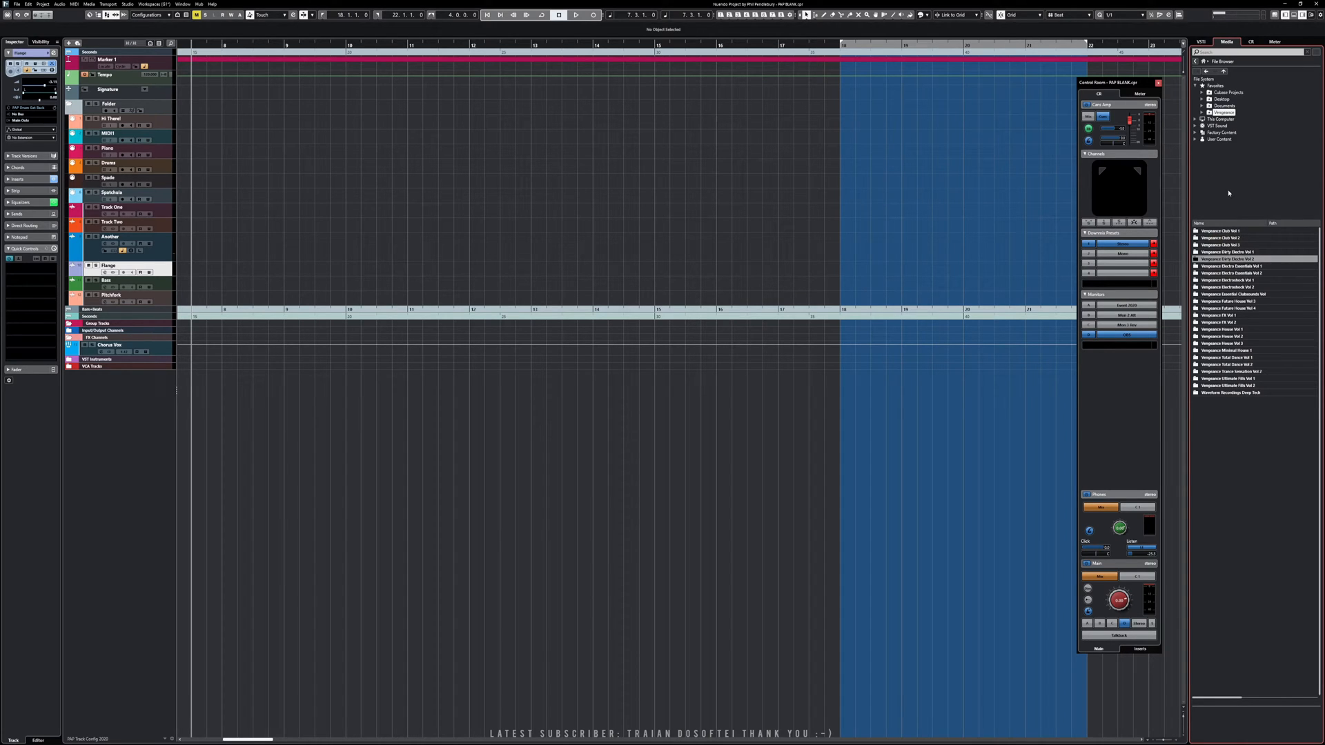
{"action": "left_click", "coordinate": [1203, 62]}
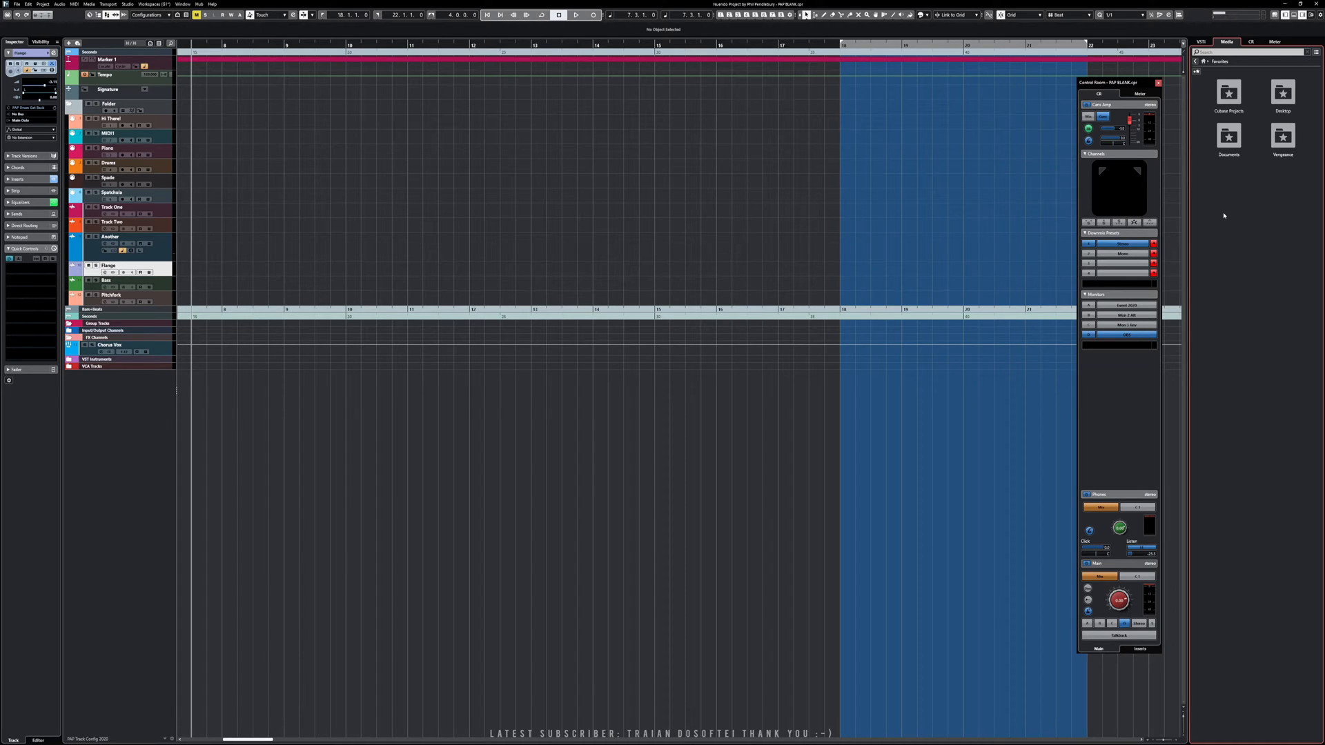
{"action": "left_click", "coordinate": [1204, 61]}
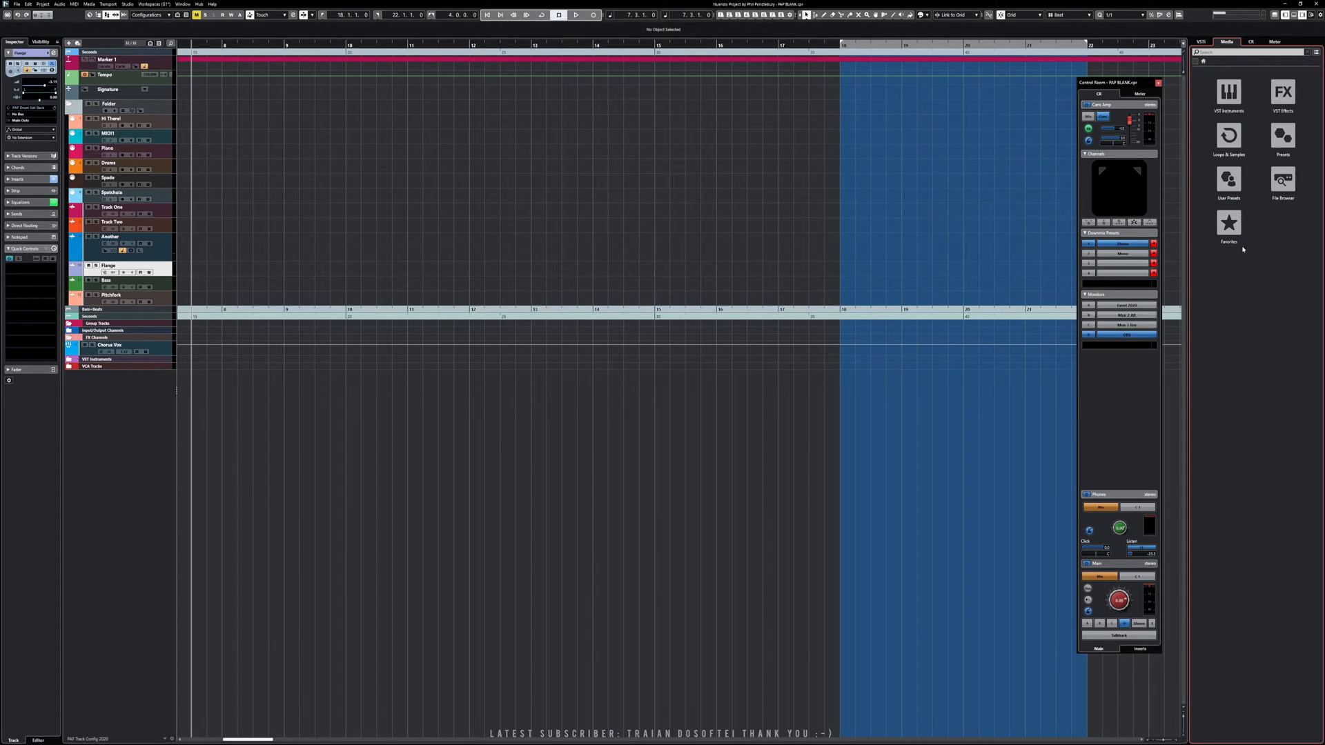
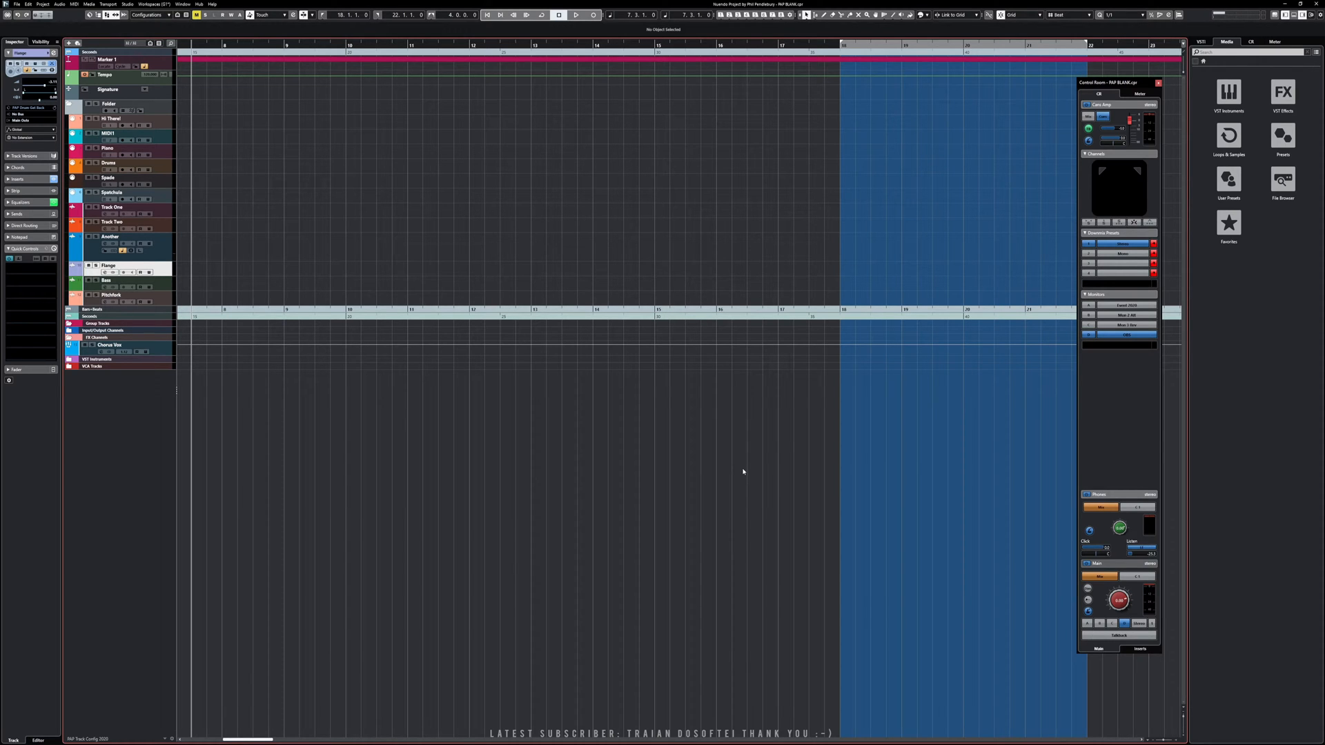
- Open the MediaBay window
{"action": "key", "text": "F5"}
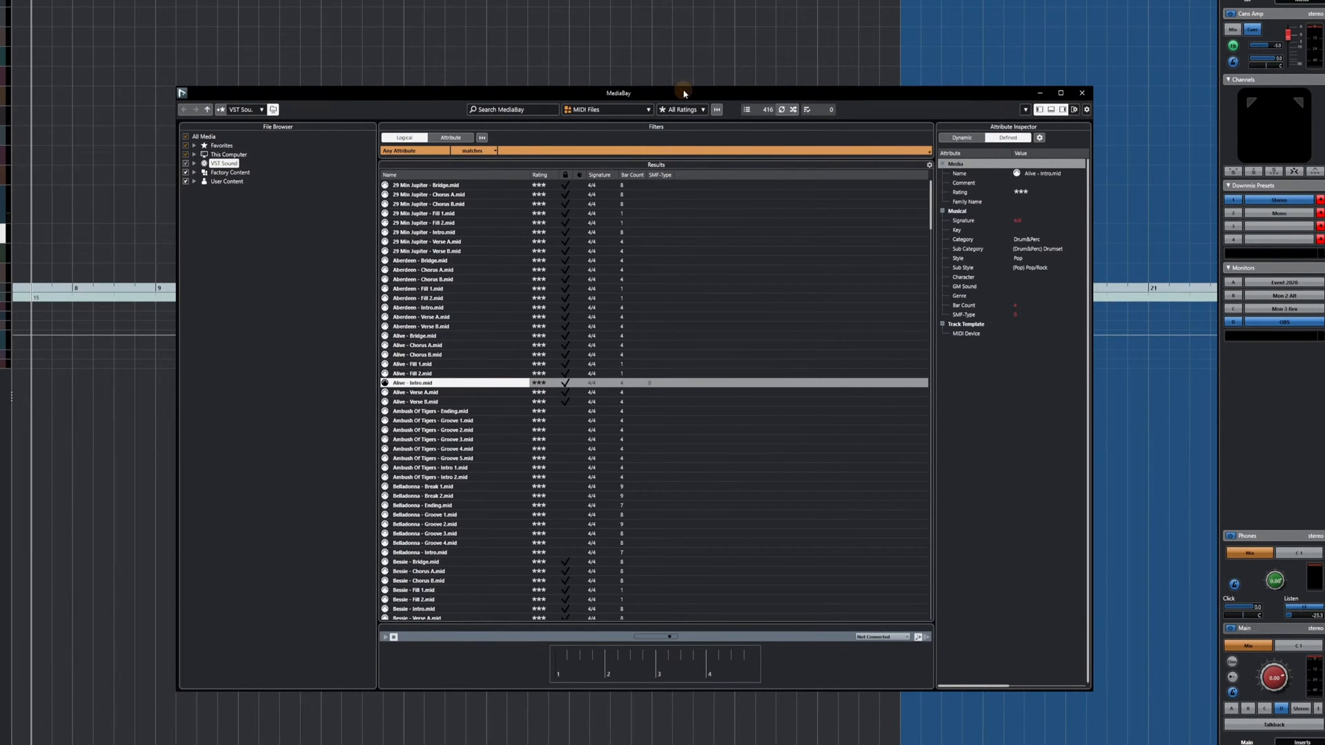
- Open the Flange channel's settings from the MixConsole and view the track presets available to load, without applying one
{"action": "left_click_drag", "start_coordinate": [684, 93], "coordinate": [687, 91]}
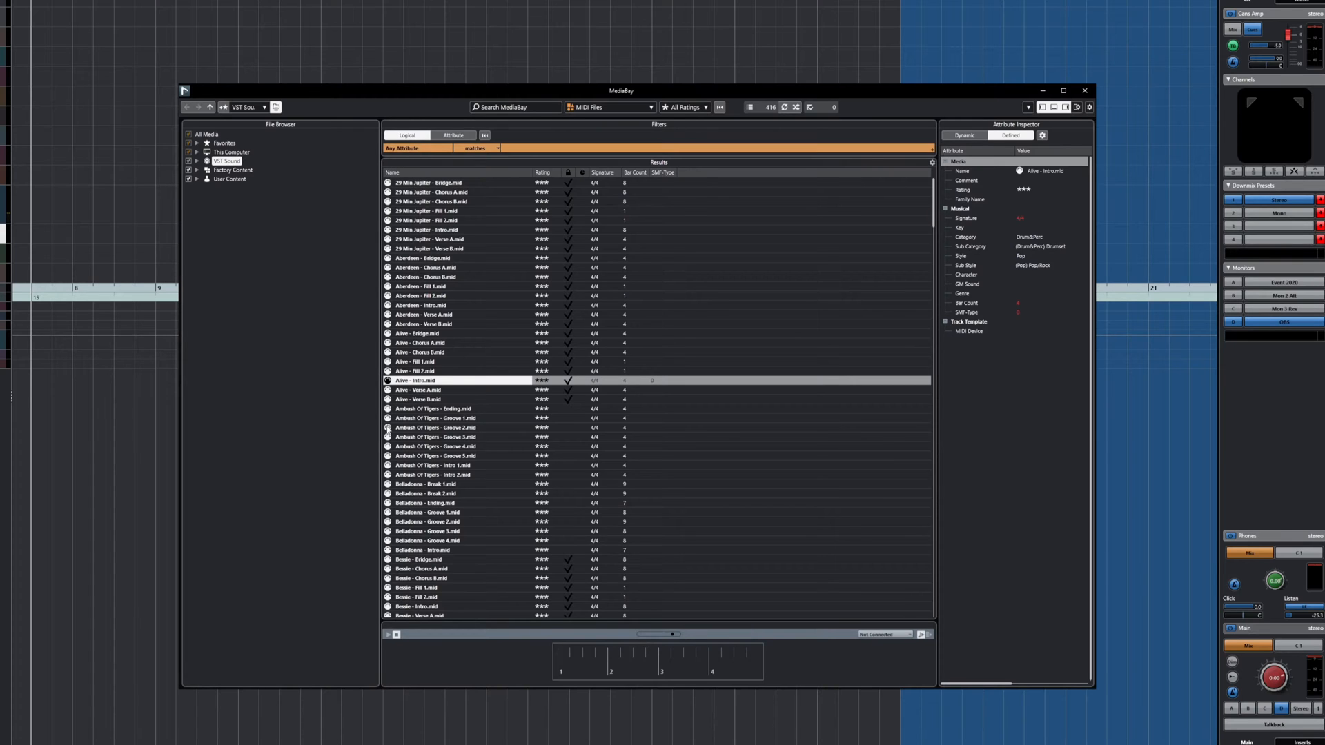
{"action": "key", "text": "F3"}
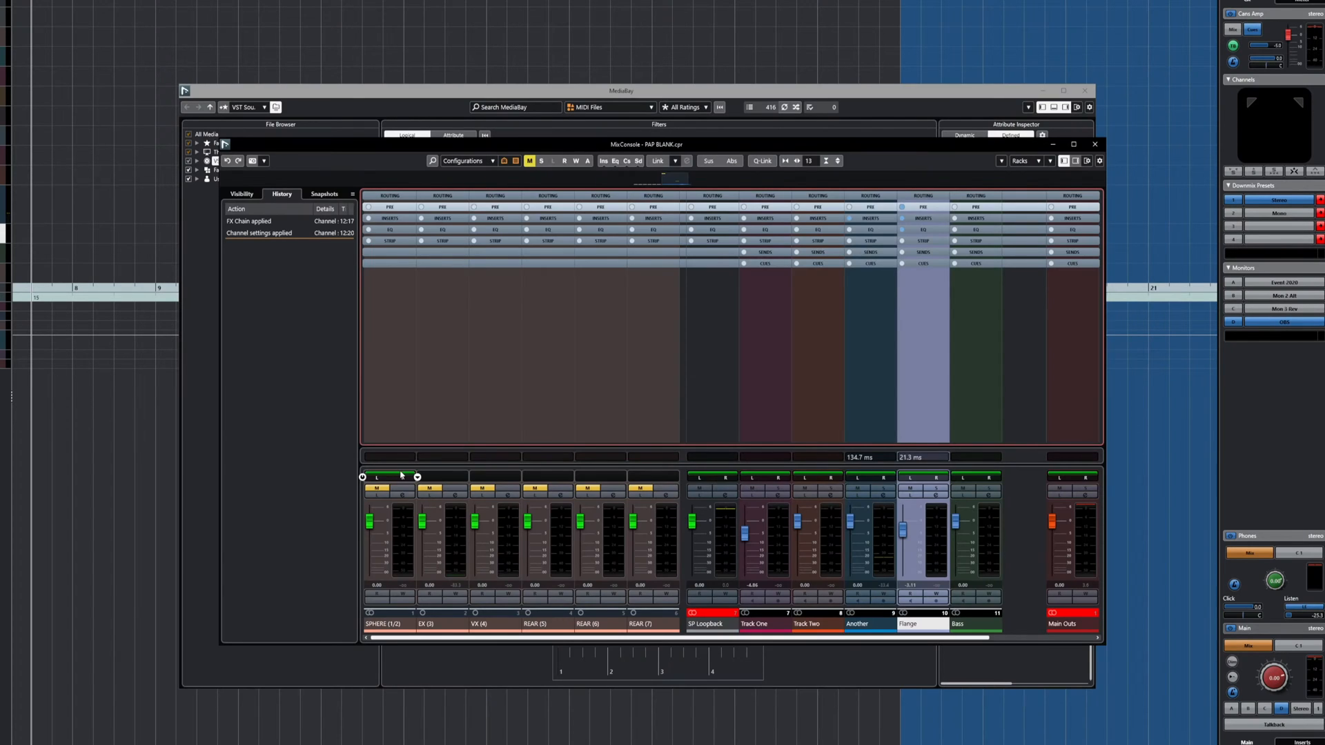
{"action": "left_click", "coordinate": [935, 497]}
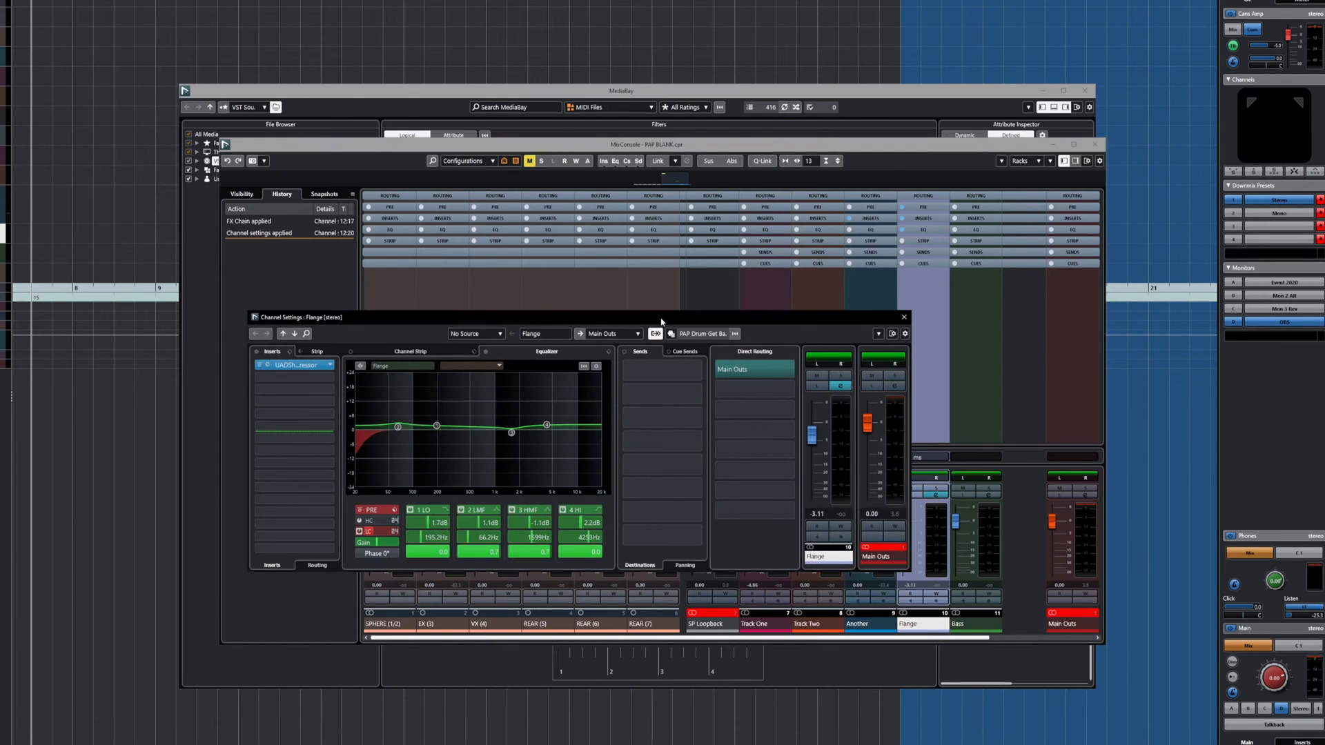
{"action": "left_click_drag", "start_coordinate": [661, 321], "coordinate": [703, 242]}
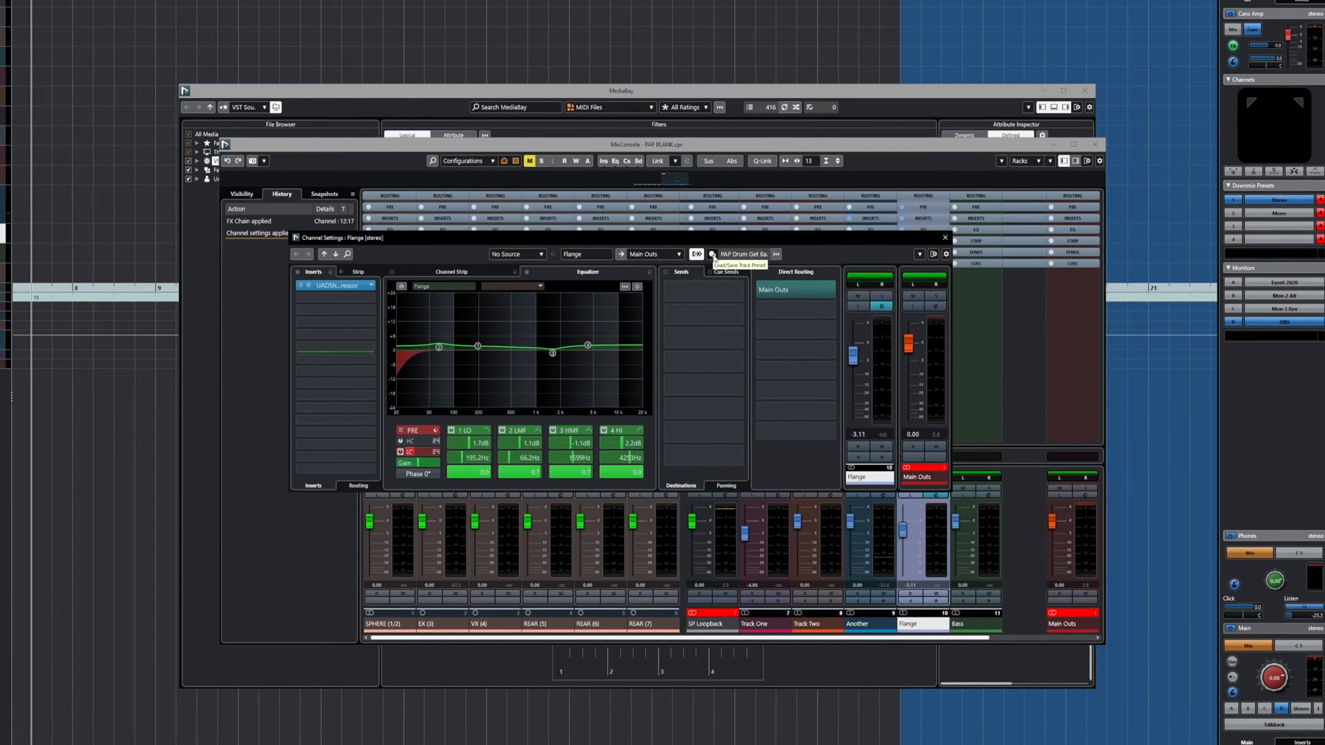
{"action": "left_click", "coordinate": [713, 256]}
{"action": "left_click", "coordinate": [742, 263]}
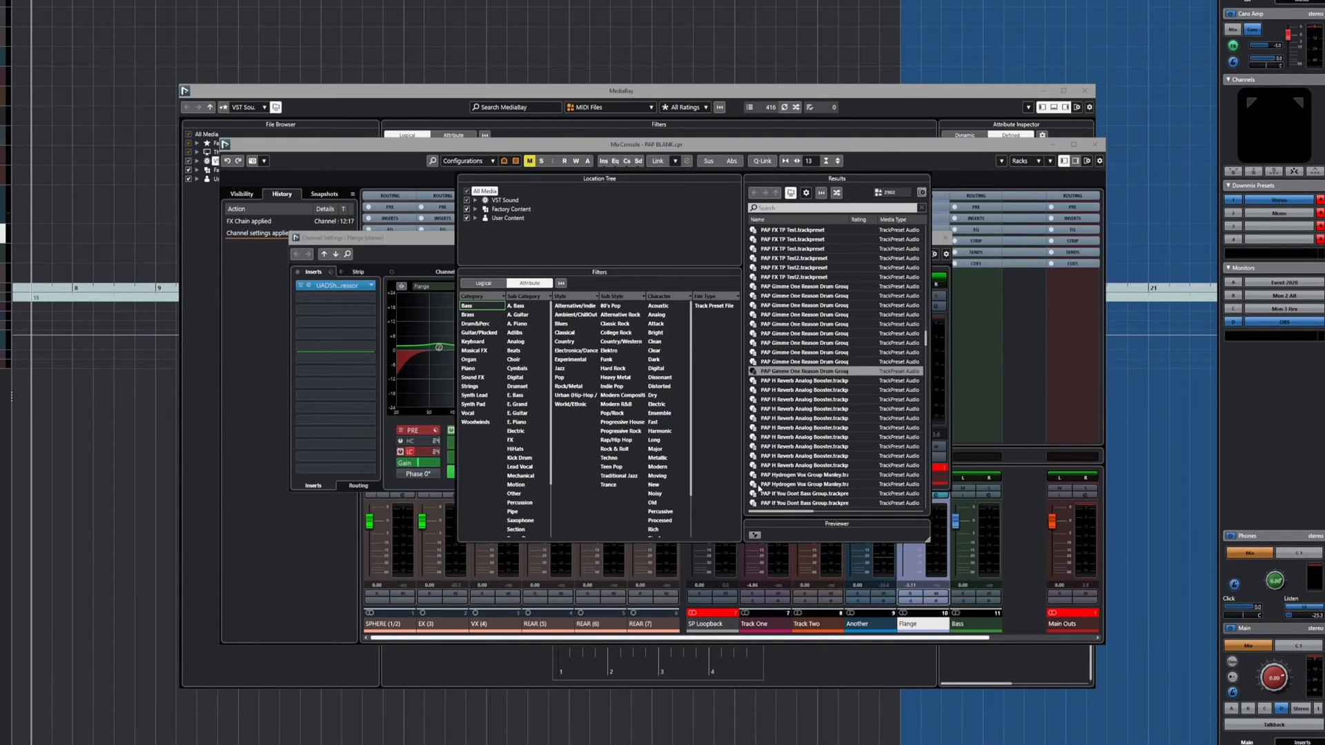
{"action": "left_click", "coordinate": [885, 164]}
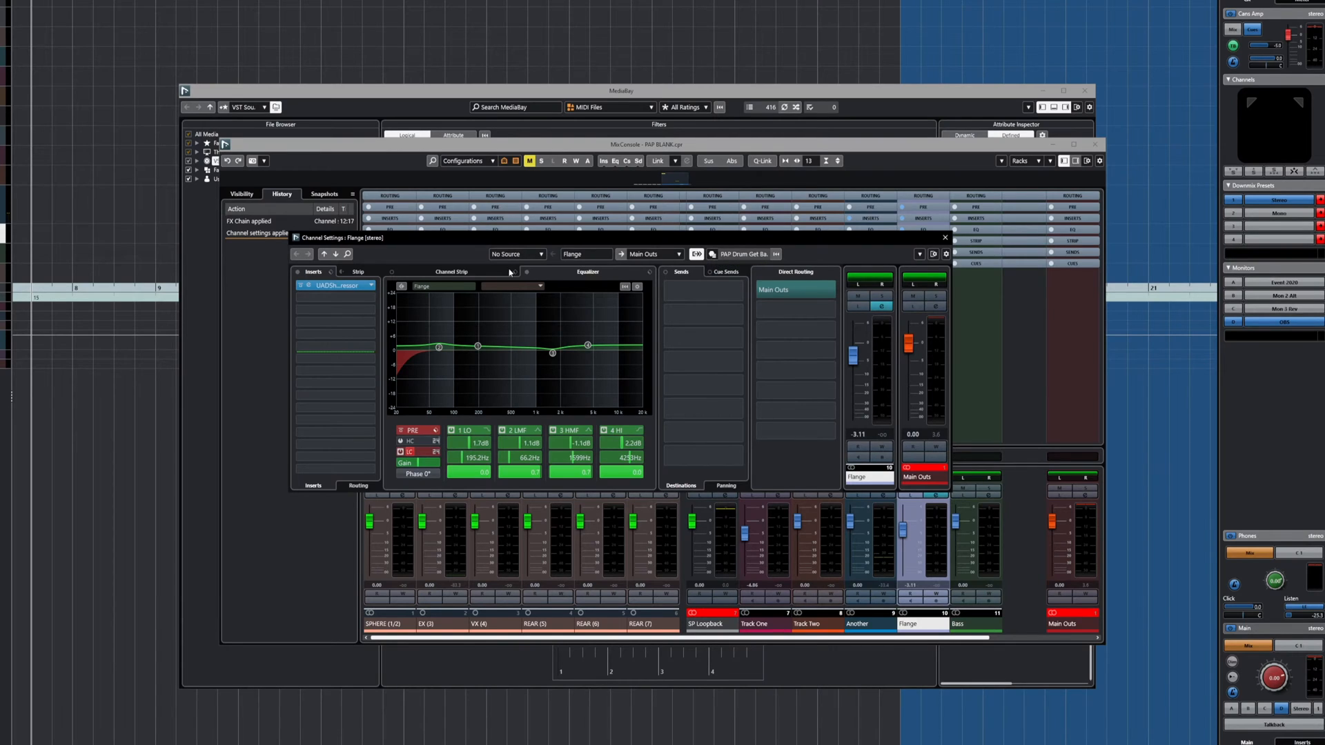
- View the UAD Shadow Hills Mastering Compressor insert on the Flange channel, then close the plug-in, MixConsole and channel settings windows
{"action": "left_click", "coordinate": [309, 286]}
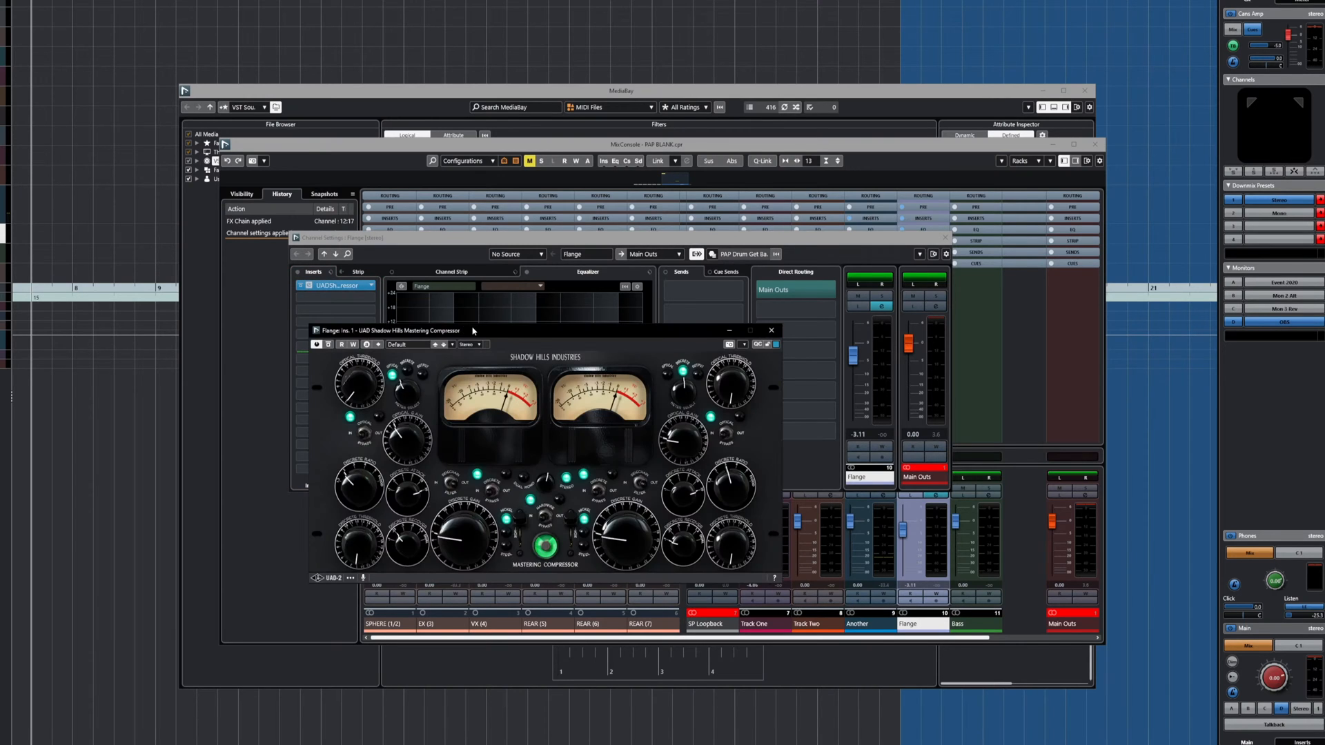
{"action": "left_click_drag", "start_coordinate": [471, 288], "coordinate": [600, 202]}
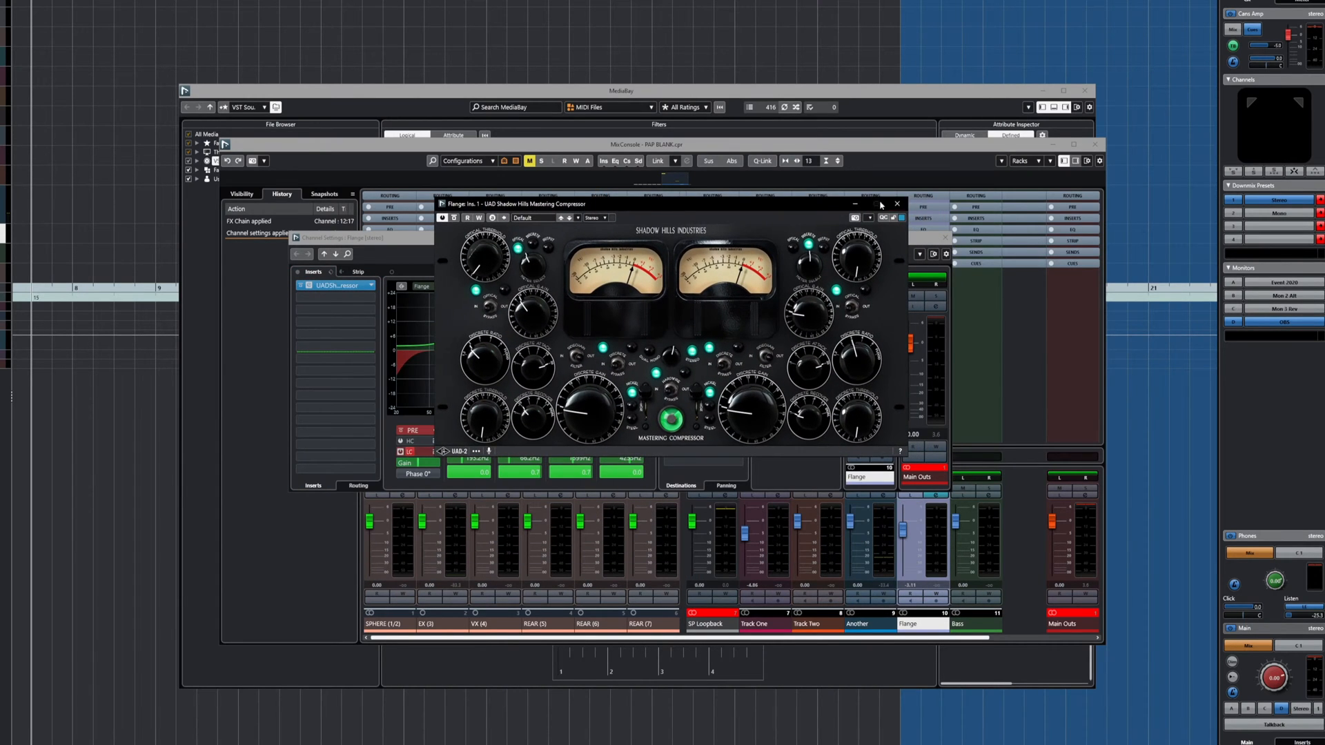
{"action": "left_click", "coordinate": [898, 203]}
{"action": "left_click", "coordinate": [1000, 332]}
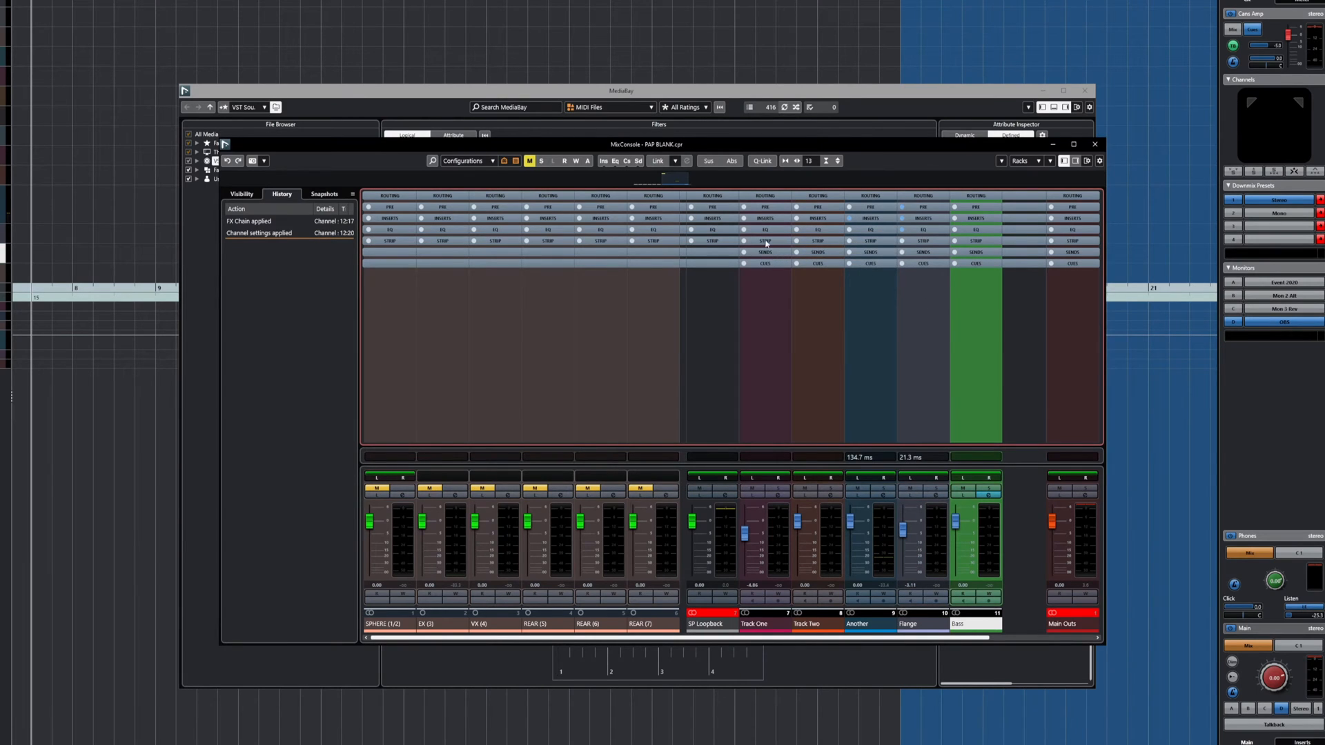
{"action": "left_click", "coordinate": [1096, 144]}
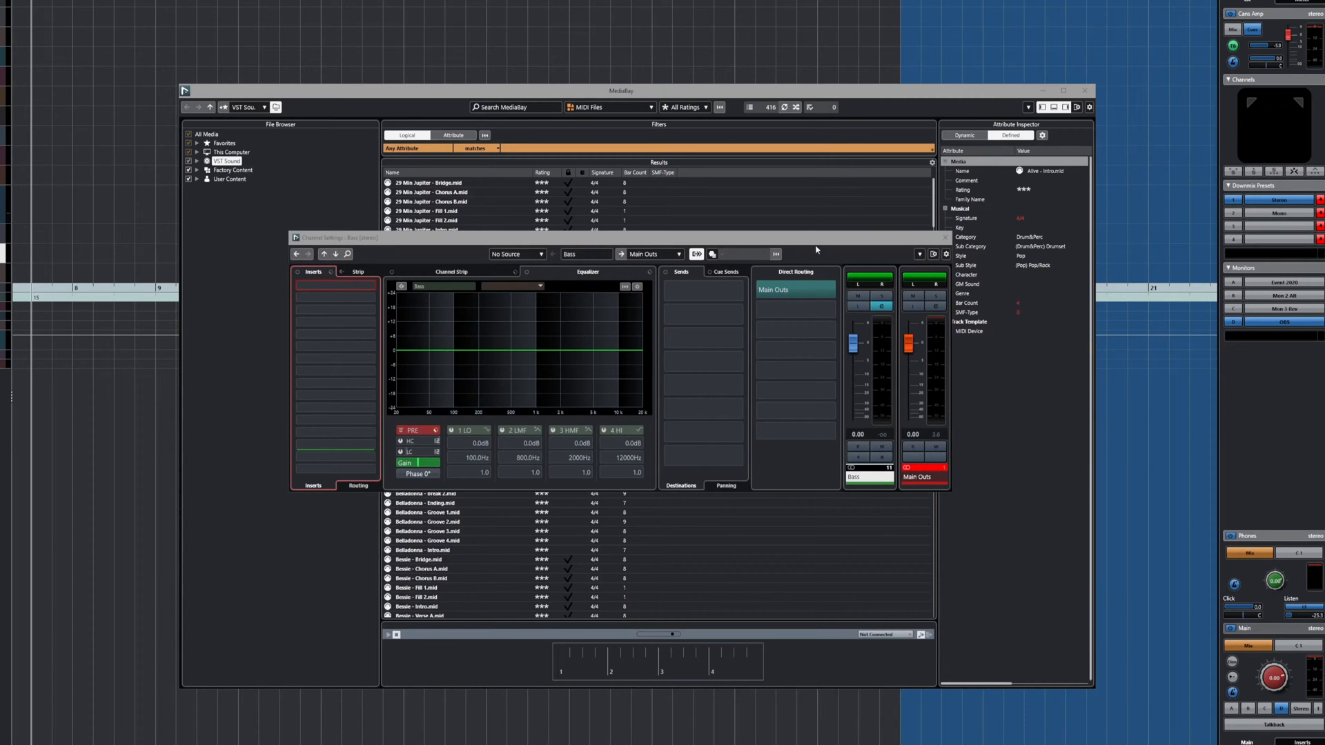
{"action": "left_click", "coordinate": [945, 238]}
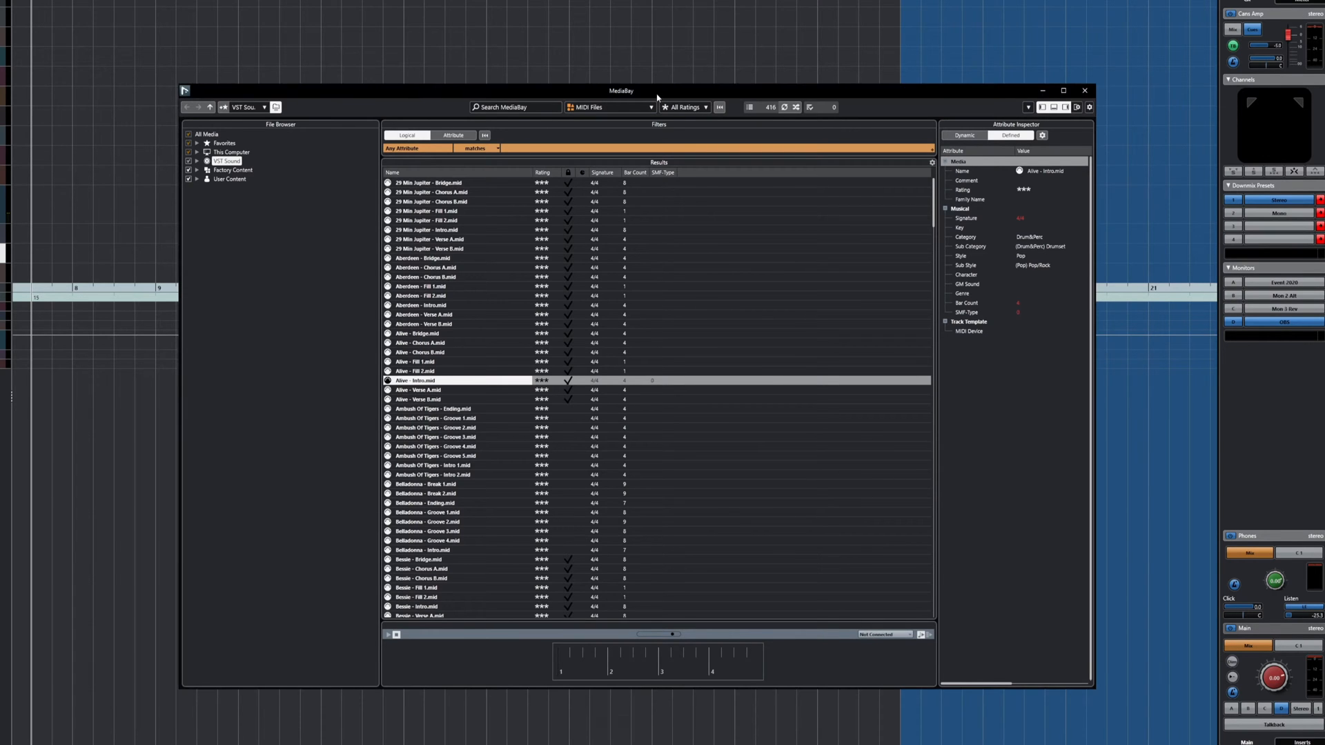
- Resize and reposition the MediaBay window over the project
{"action": "left_click_drag", "start_coordinate": [655, 96], "coordinate": [501, 546]}
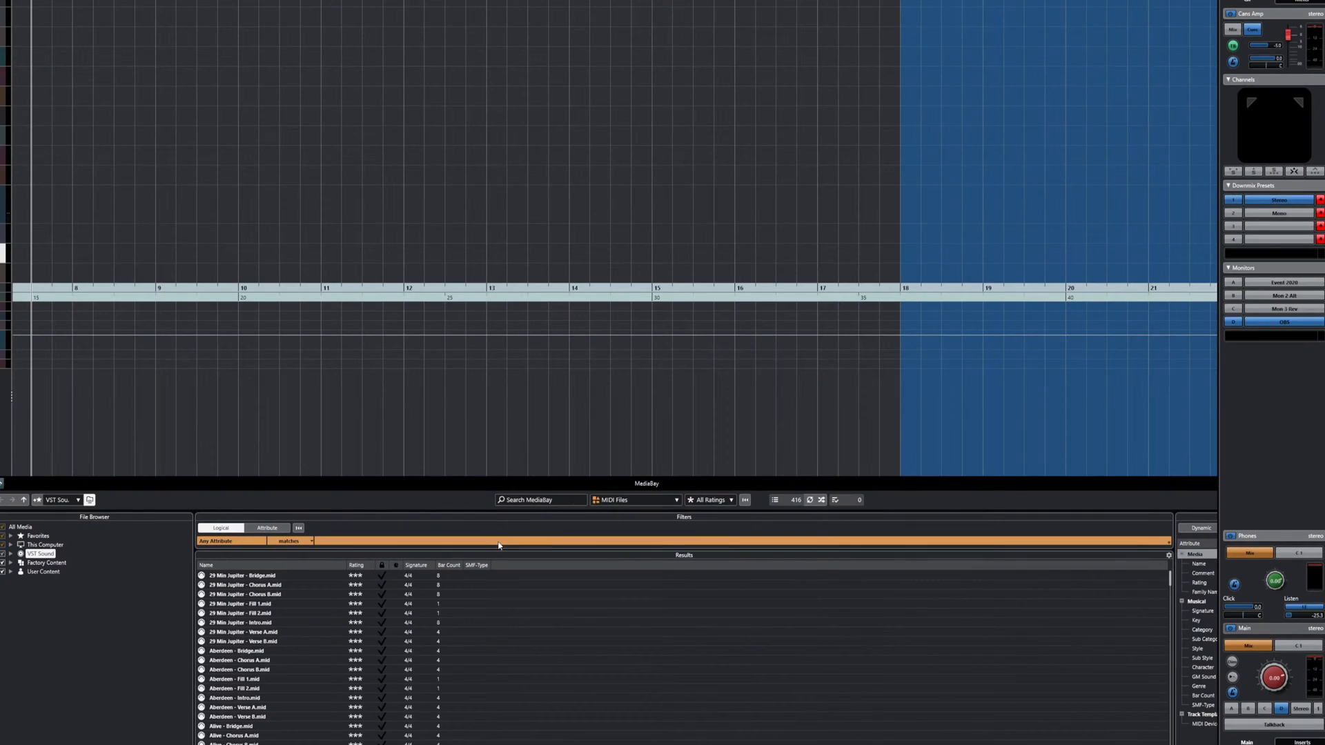
{"action": "left_click_drag", "start_coordinate": [501, 486], "coordinate": [293, 241]}
{"action": "left_click_drag", "start_coordinate": [230, 147], "coordinate": [698, 287]}
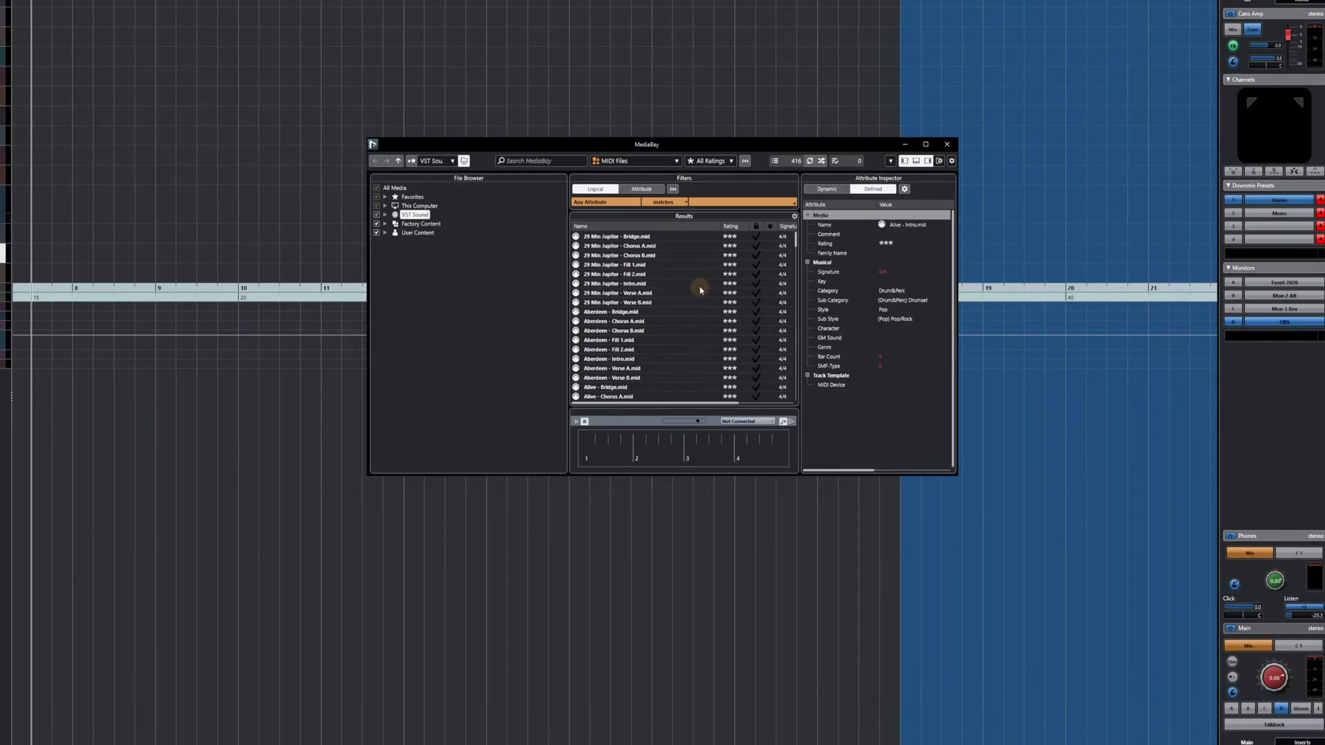
{"action": "left_click_drag", "start_coordinate": [659, 145], "coordinate": [692, 440]}
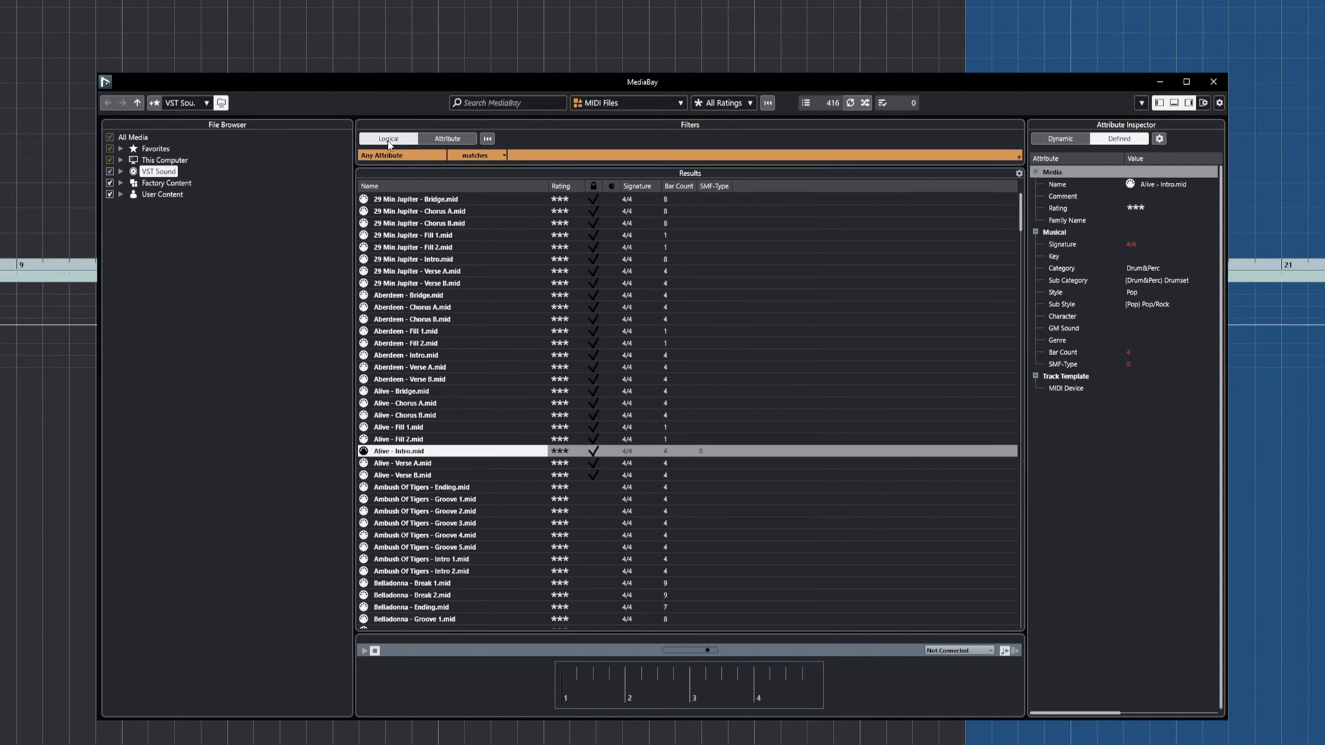
- View the attribute filters, return to the logical filter, and adjust the widths of the File Browser and Attribute Inspector
{"action": "left_click", "coordinate": [441, 139]}
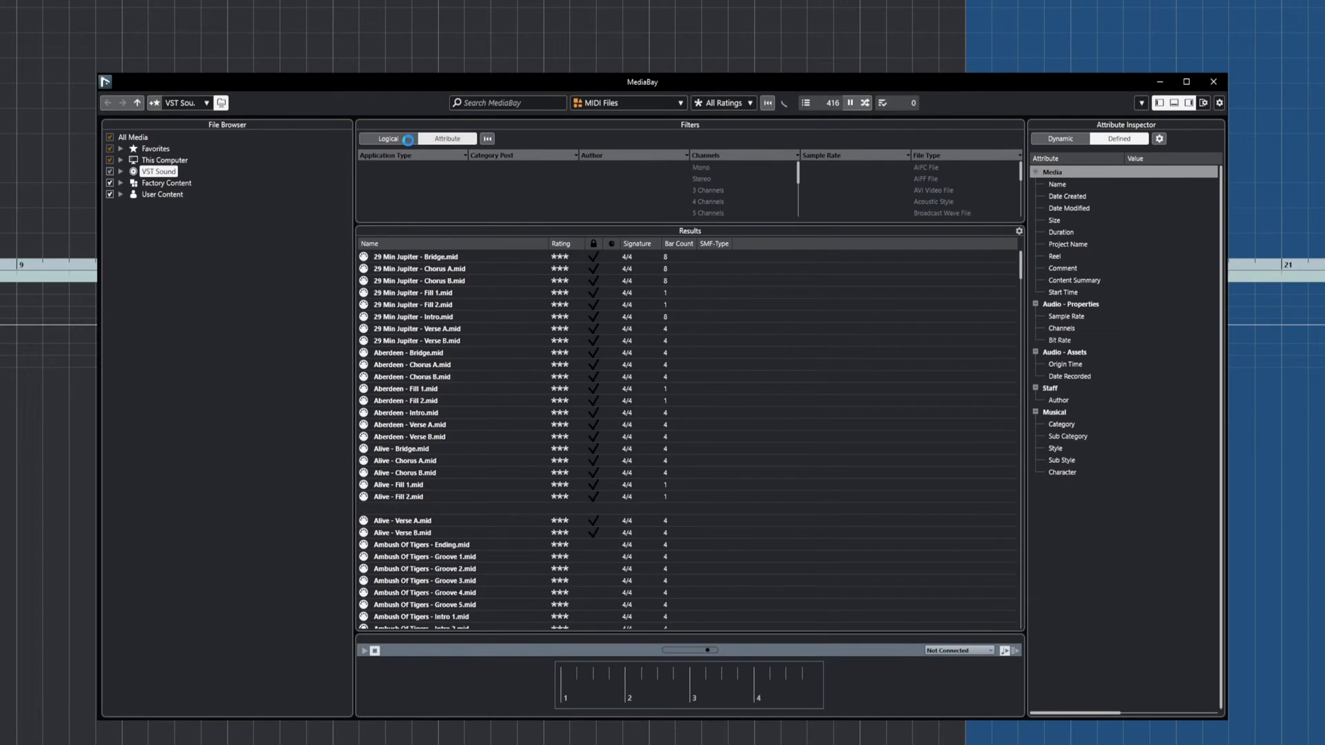
{"action": "left_click", "coordinate": [399, 140]}
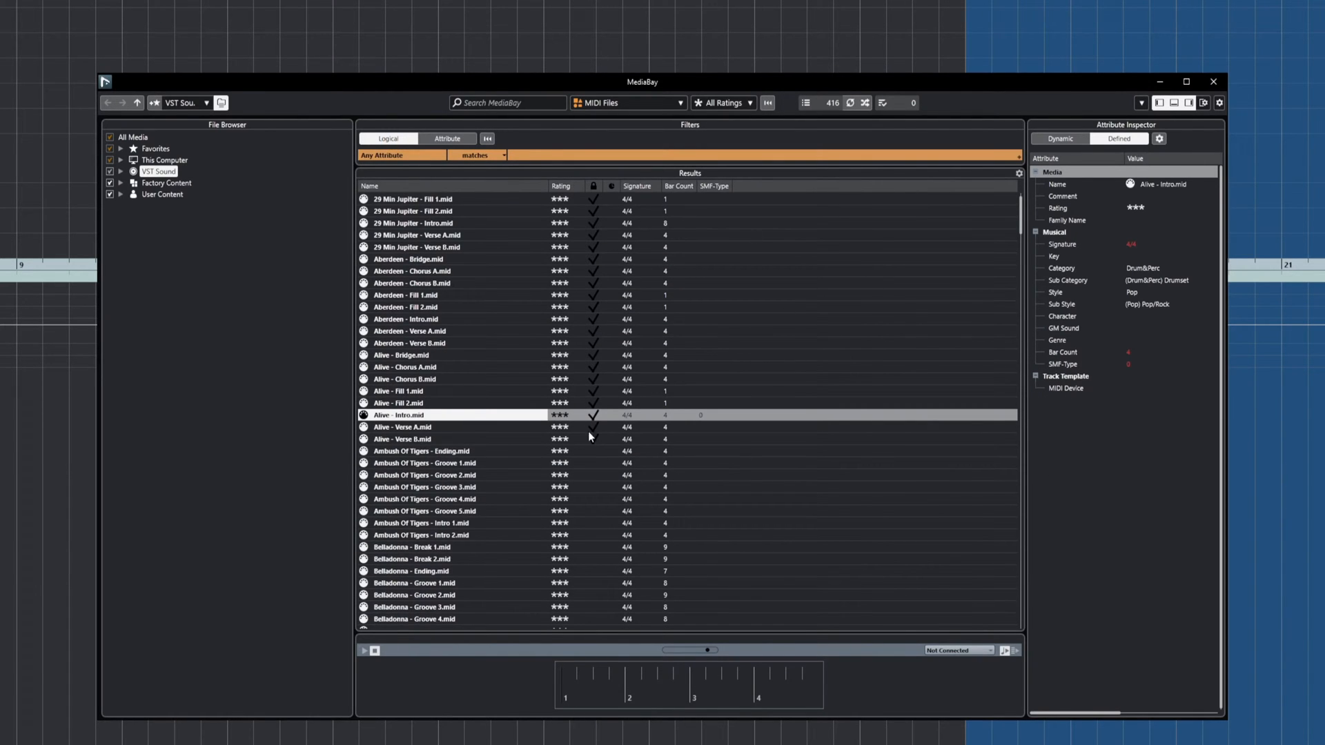
{"action": "left_click_drag", "start_coordinate": [351, 389], "coordinate": [269, 387]}
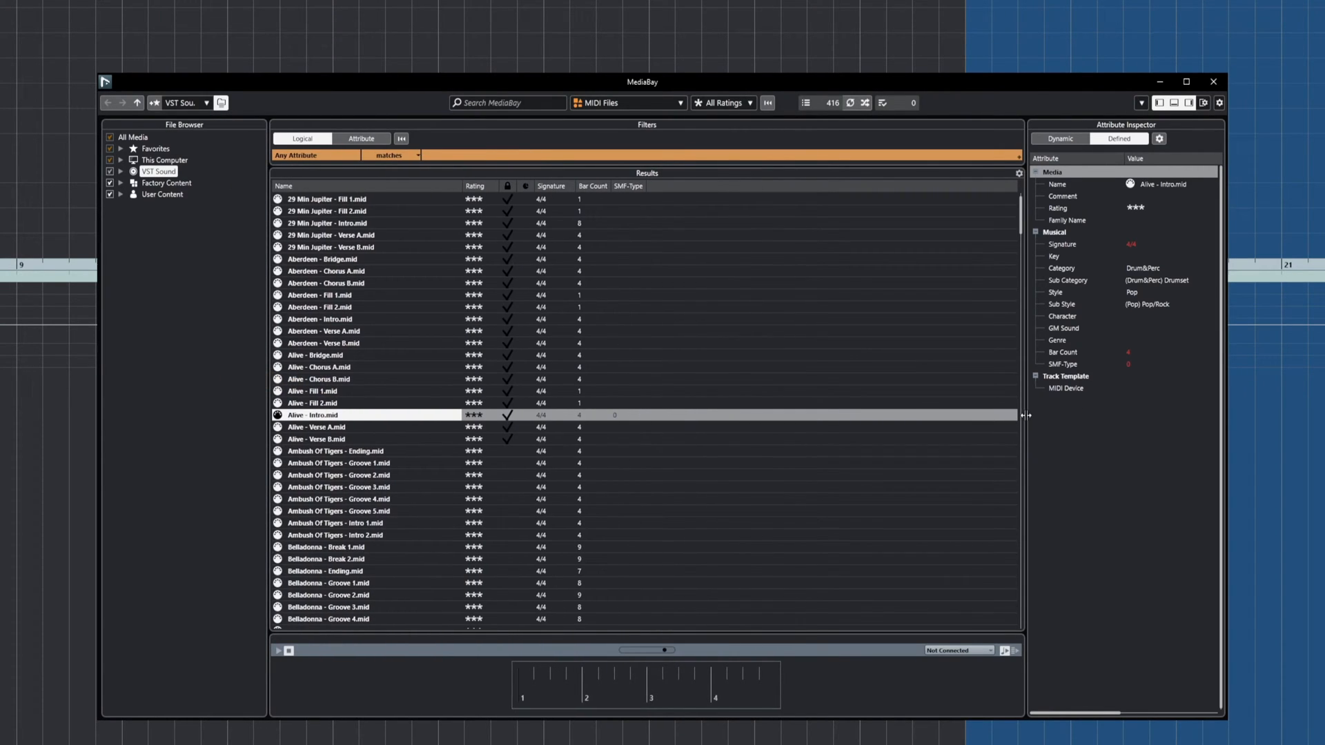
{"action": "left_click_drag", "start_coordinate": [1026, 415], "coordinate": [1018, 414]}
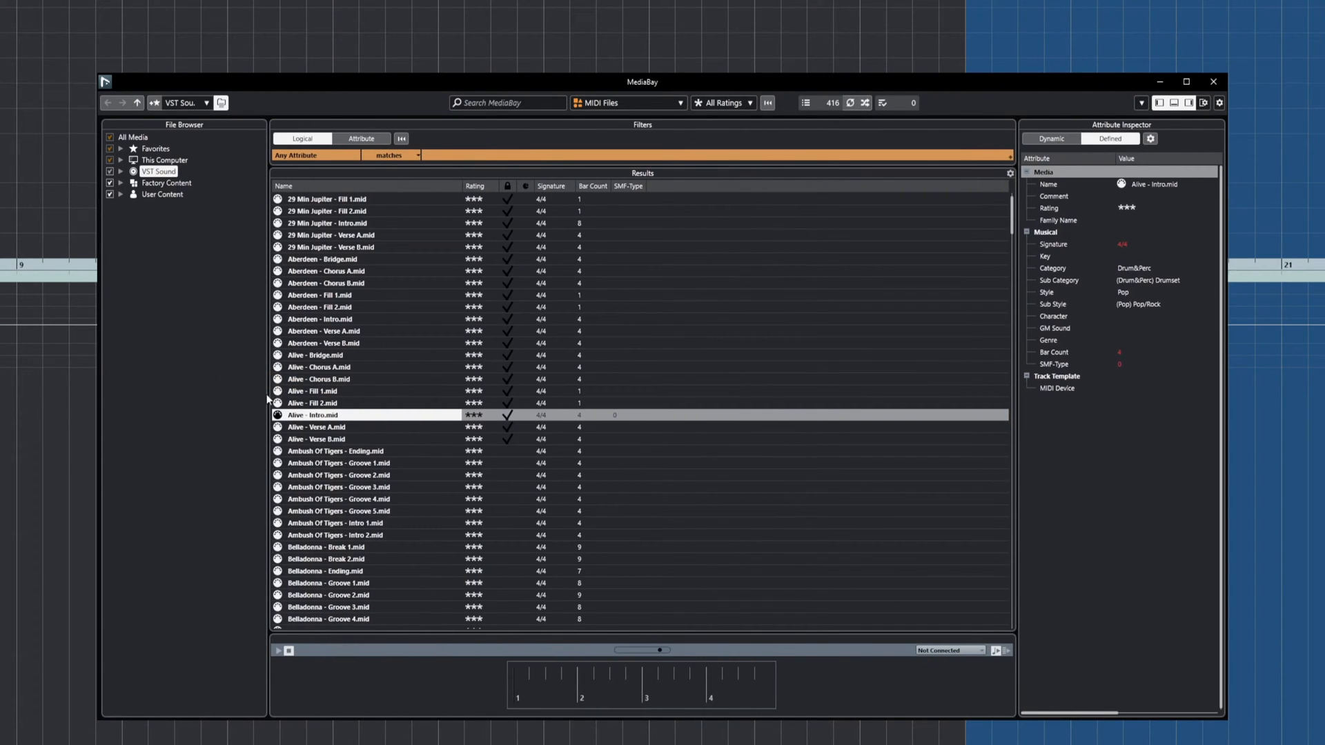
{"action": "left_click_drag", "start_coordinate": [268, 395], "coordinate": [273, 396]}
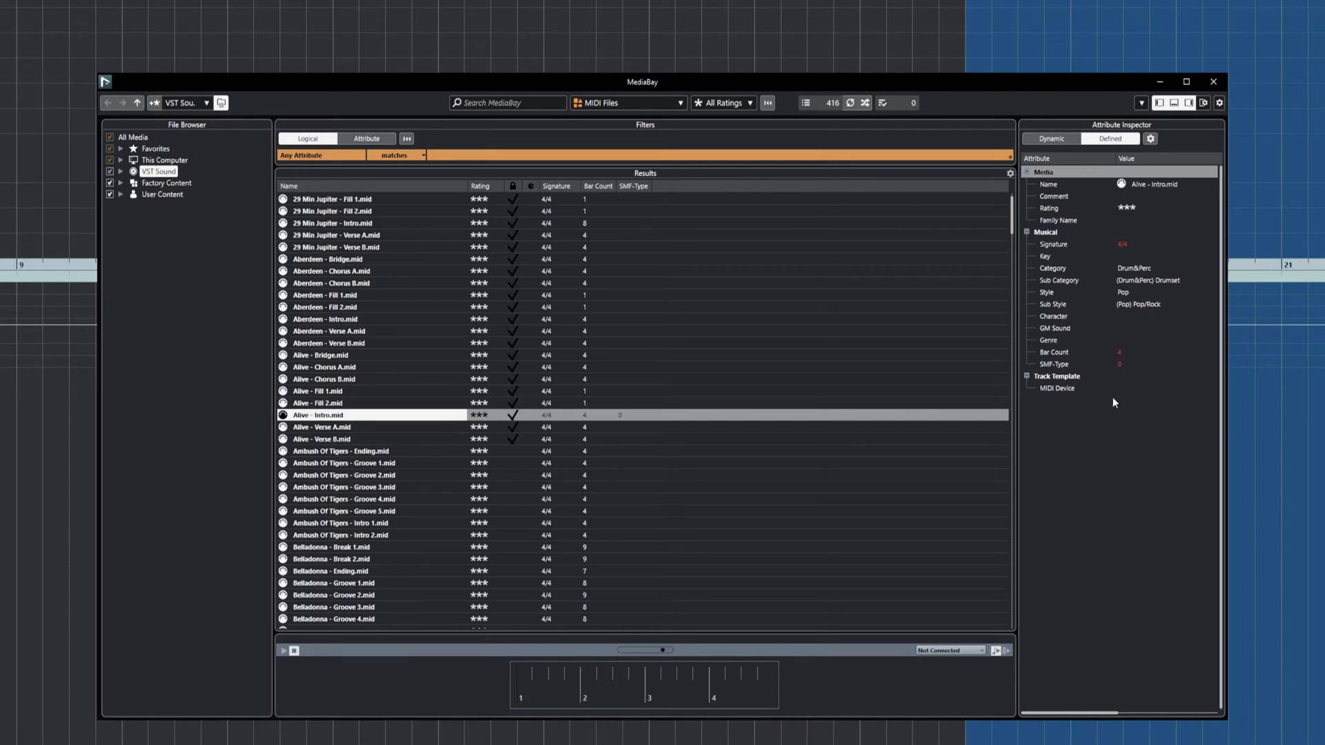
- Compare the Dynamic and Defined attribute views, and toggle the Attribute Inspector and File Browser off and on
{"action": "left_click", "coordinate": [1054, 142]}
{"action": "left_click", "coordinate": [1104, 139]}
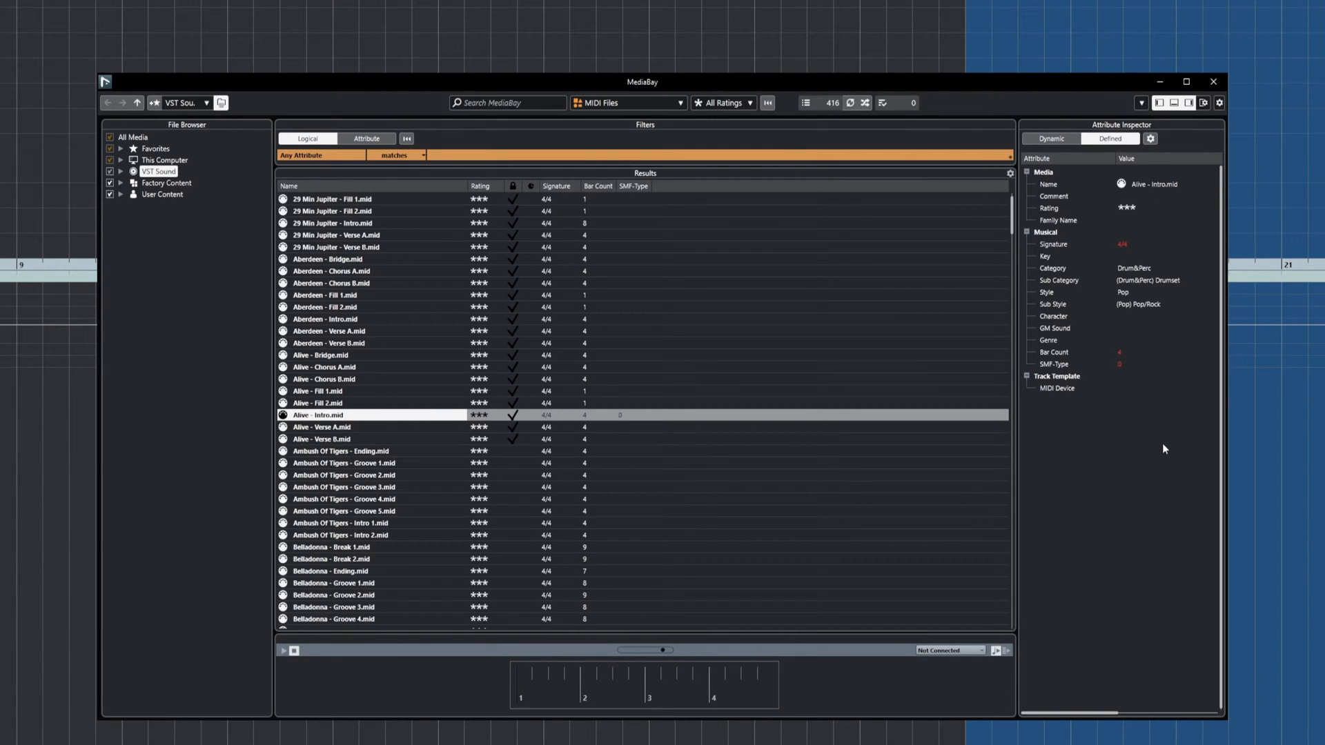
{"action": "left_click", "coordinate": [1190, 103]}
{"action": "left_click", "coordinate": [1189, 103]}
{"action": "left_click", "coordinate": [1161, 102]}
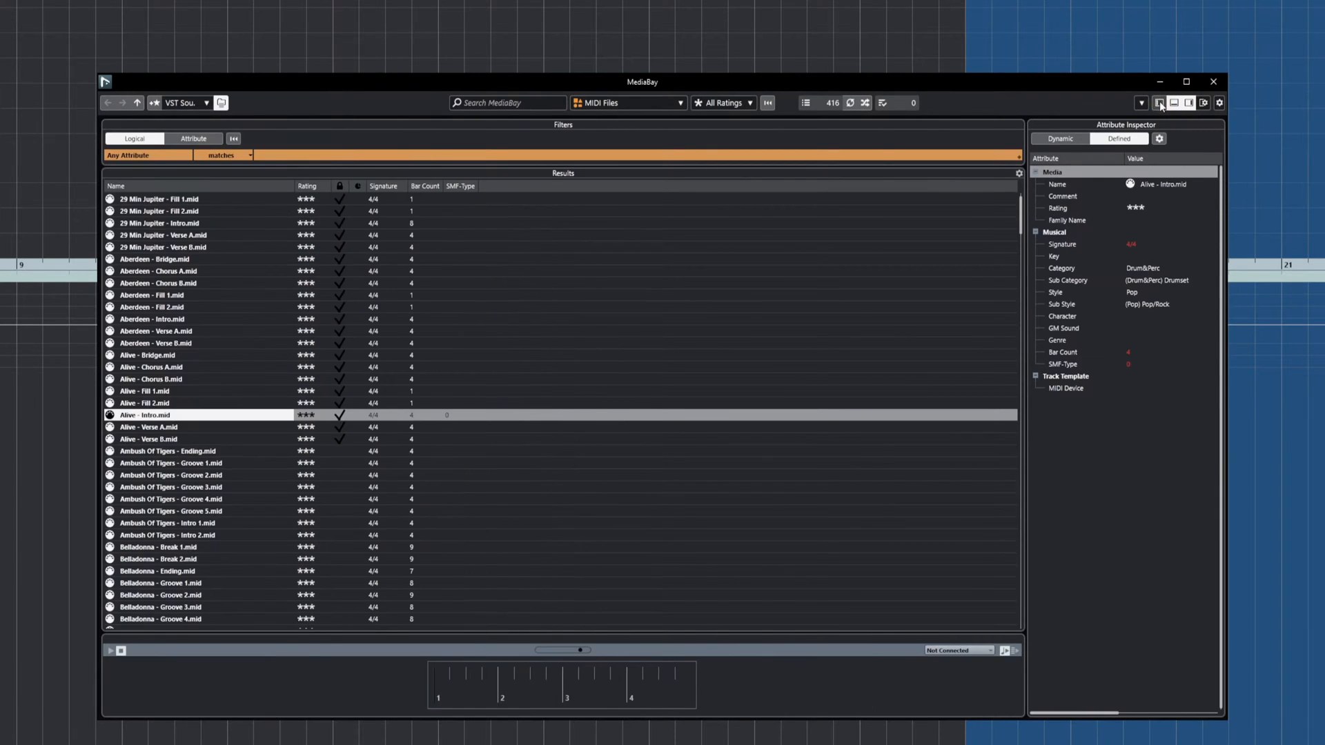
{"action": "left_click", "coordinate": [1160, 103]}
{"action": "left_click", "coordinate": [1160, 103]}
{"action": "left_click", "coordinate": [1160, 103]}
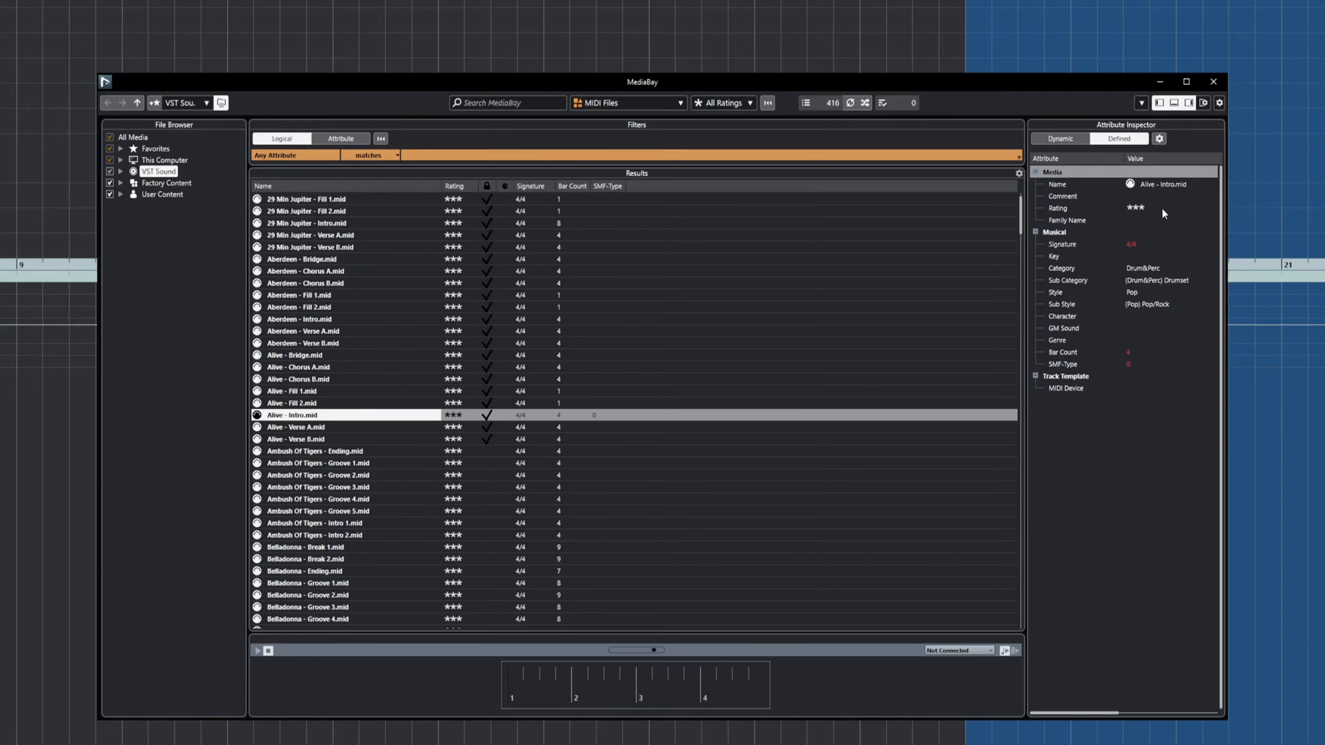
- View the MediaBay window layout setup and the list of toolbar display options
{"action": "left_click", "coordinate": [1205, 104]}
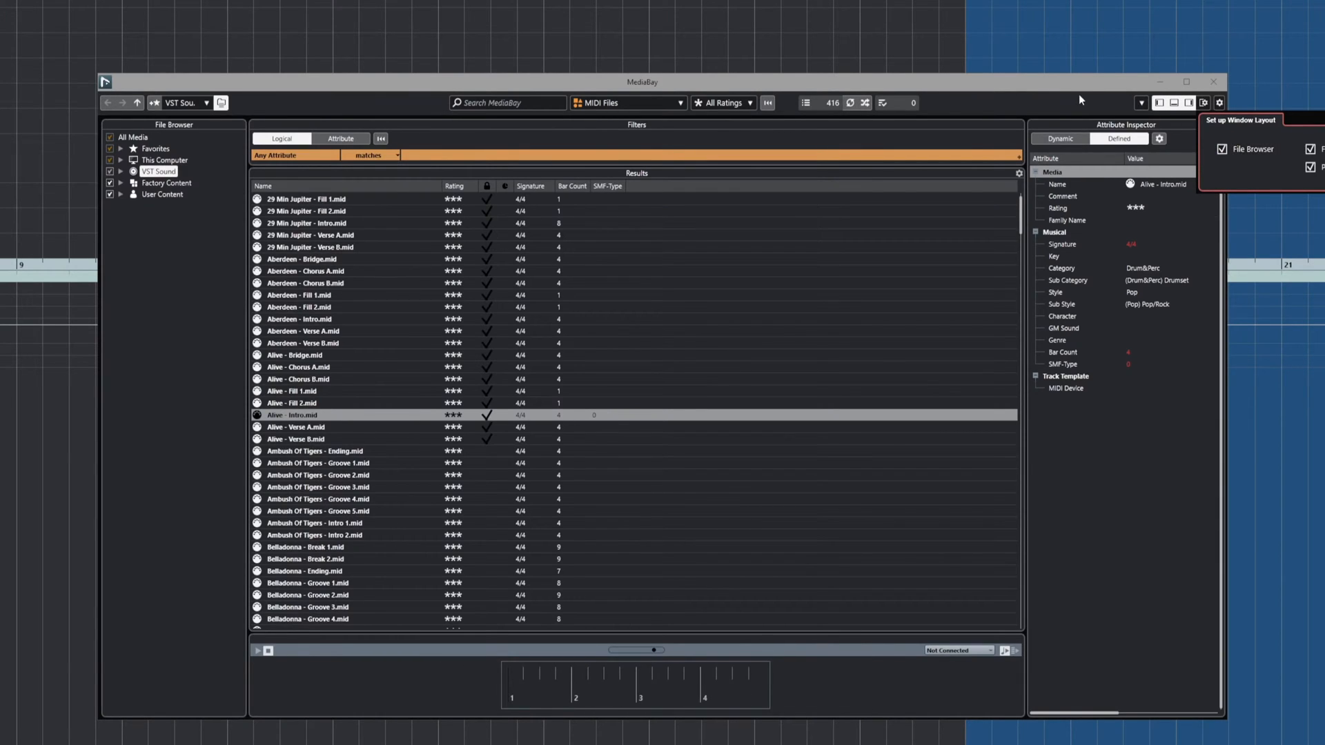
{"action": "left_click", "coordinate": [1219, 104]}
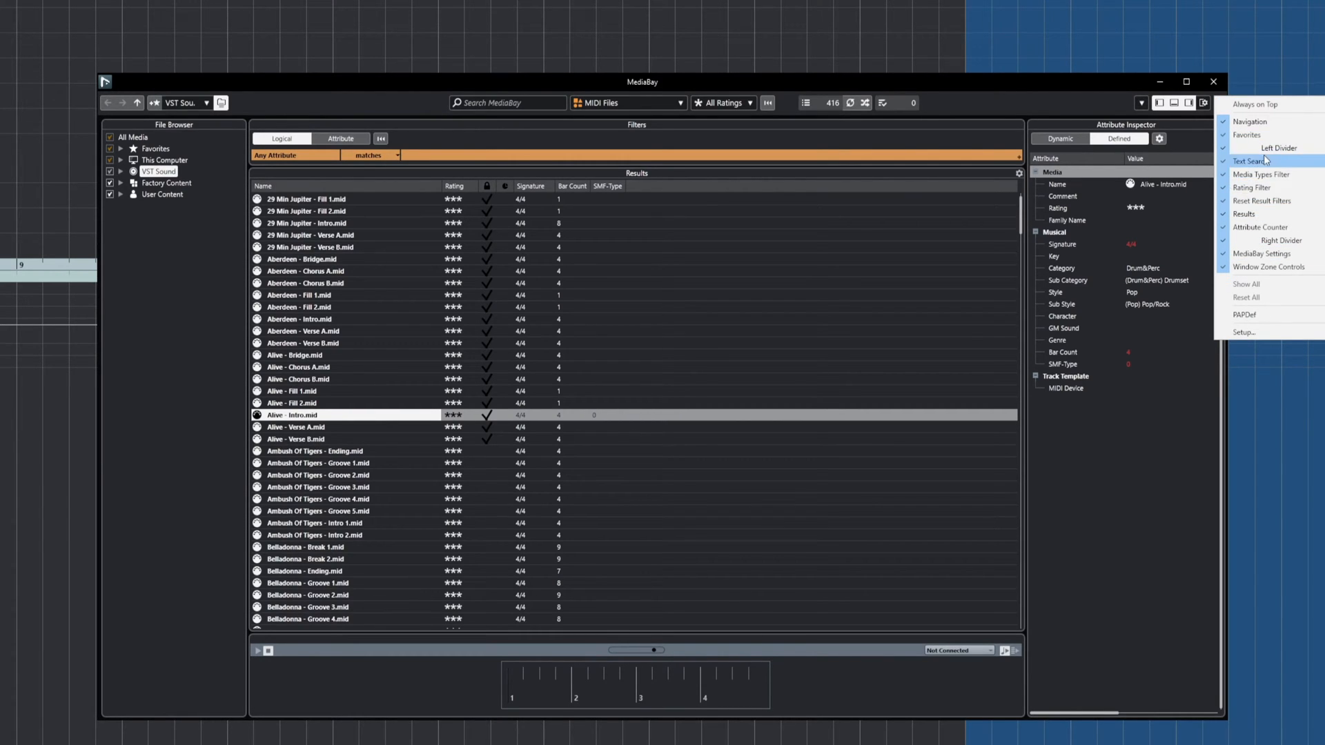
{"action": "left_click", "coordinate": [1085, 84]}
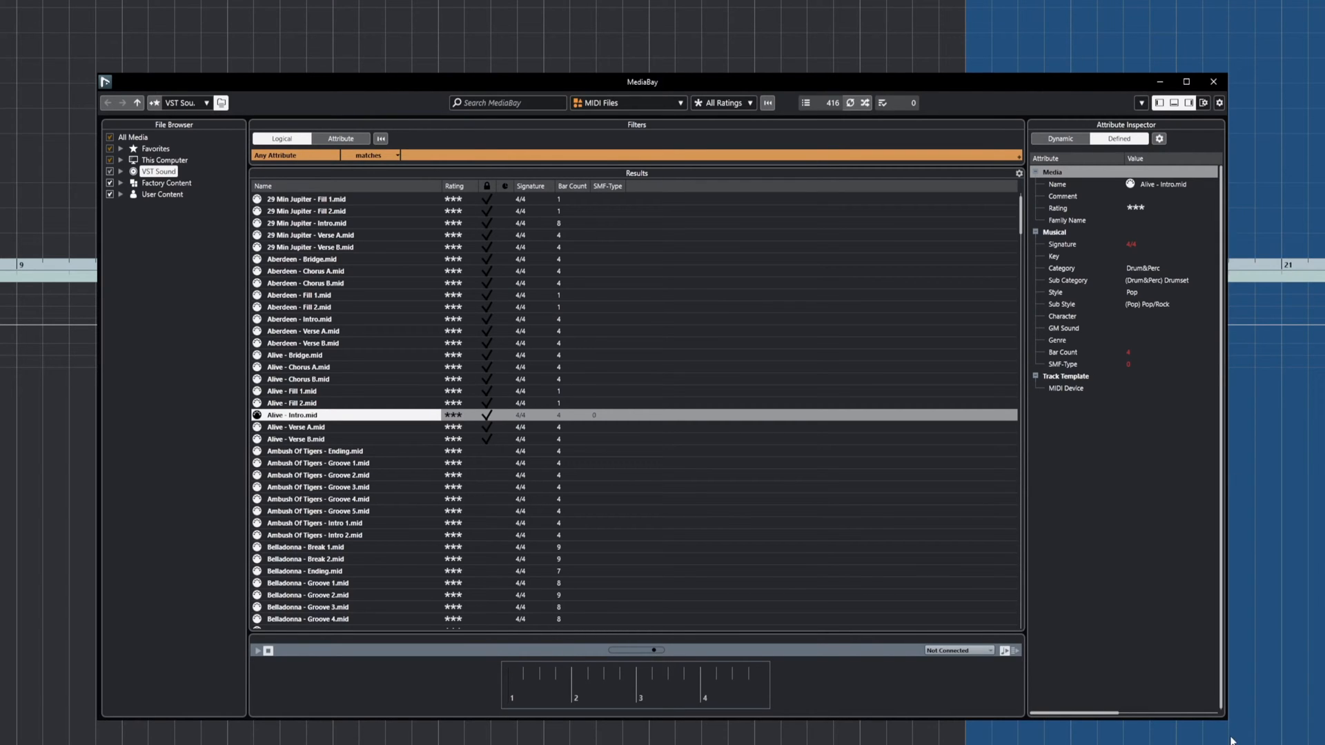
- Keep the MediaBay window always on top, move it over the project, and turn that option off again
{"action": "left_click_drag", "start_coordinate": [1227, 719], "coordinate": [918, 602]}
{"action": "left_click_drag", "start_coordinate": [545, 83], "coordinate": [704, 424]}
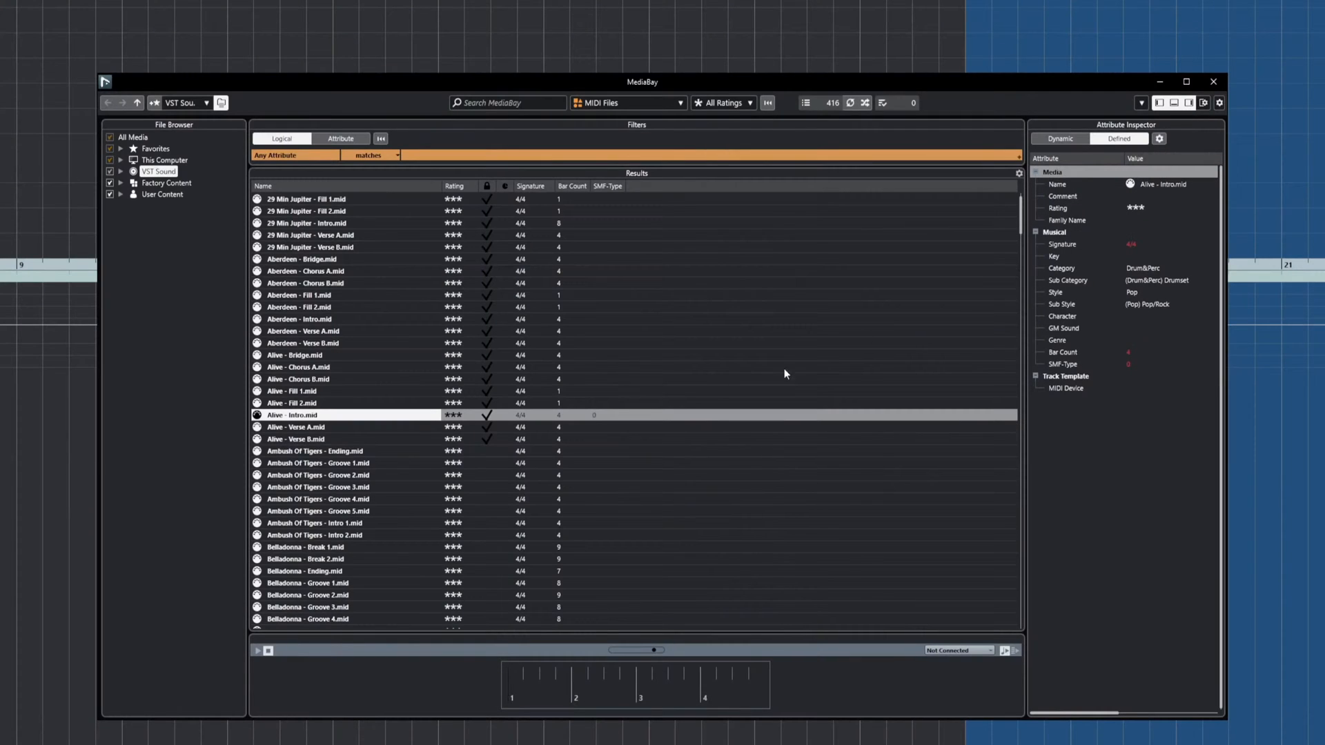
{"action": "left_click", "coordinate": [1217, 104]}
{"action": "left_click", "coordinate": [1241, 114]}
{"action": "left_click_drag", "start_coordinate": [1059, 89], "coordinate": [971, 151]}
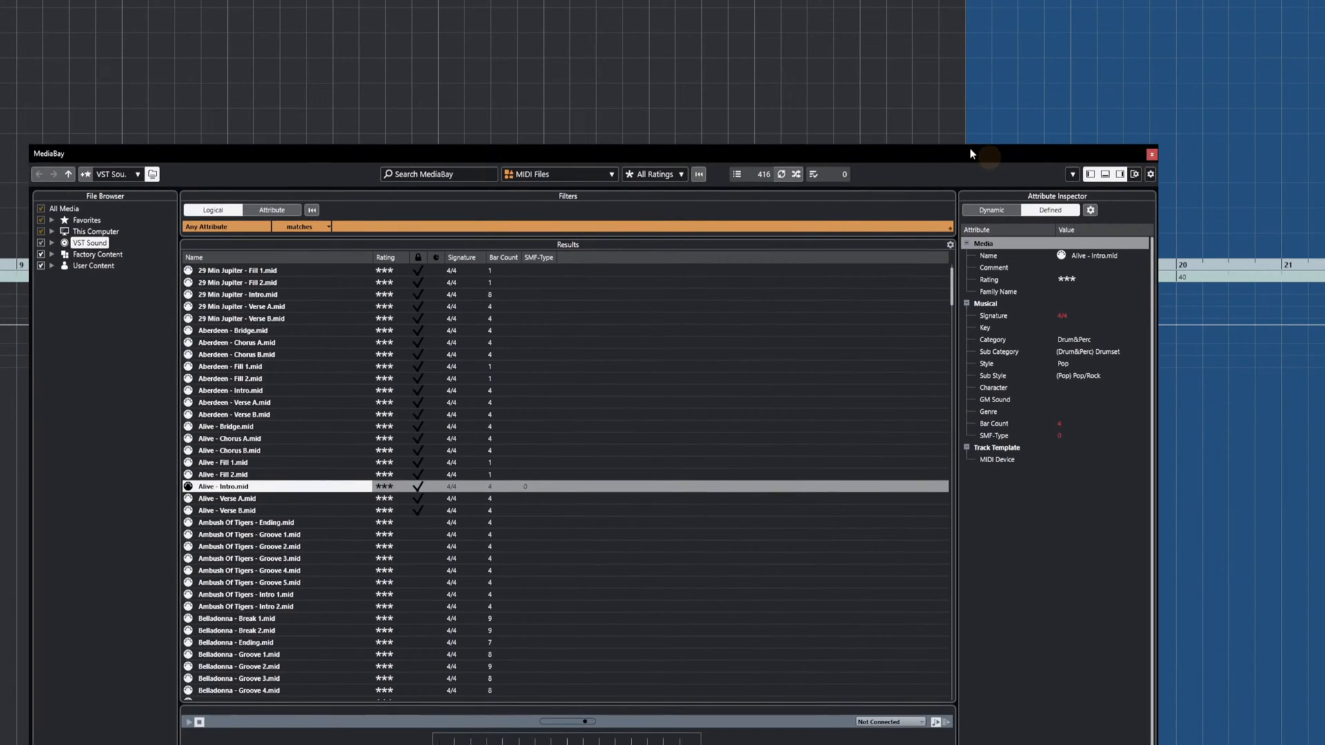
{"action": "left_click", "coordinate": [1151, 176]}
{"action": "left_click", "coordinate": [1181, 183]}
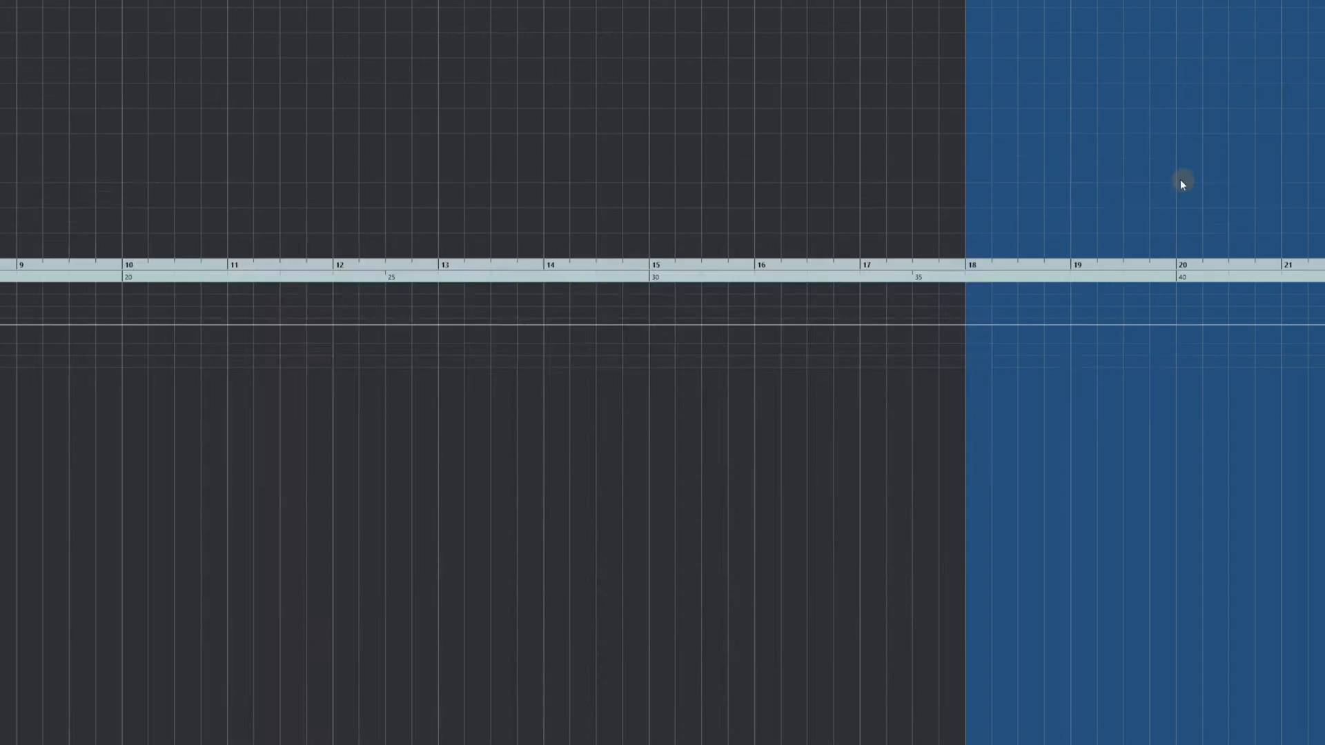
{"action": "left_click_drag", "start_coordinate": [784, 151], "coordinate": [619, 444]}
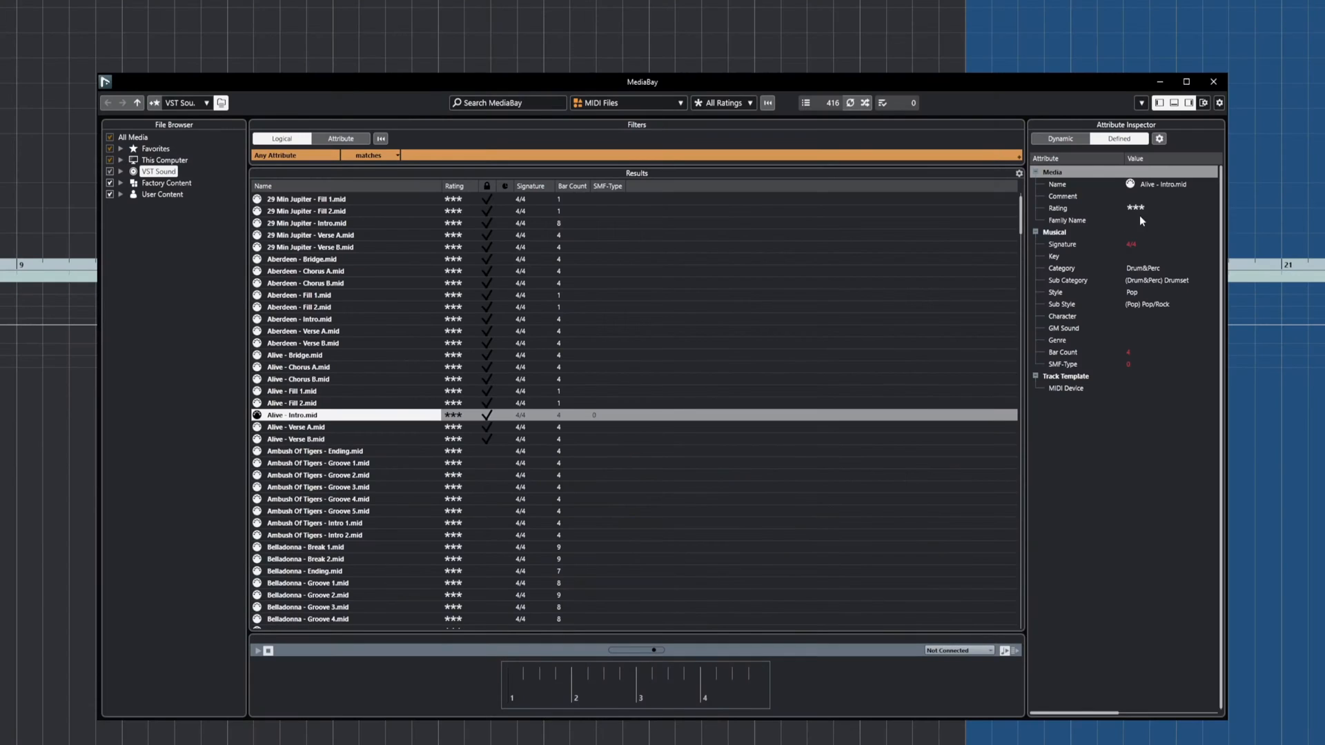
- Apply the PAPDef preset in the MediaBay toolbar setup and confirm the dialog
{"action": "right_click", "coordinate": [1223, 105]}
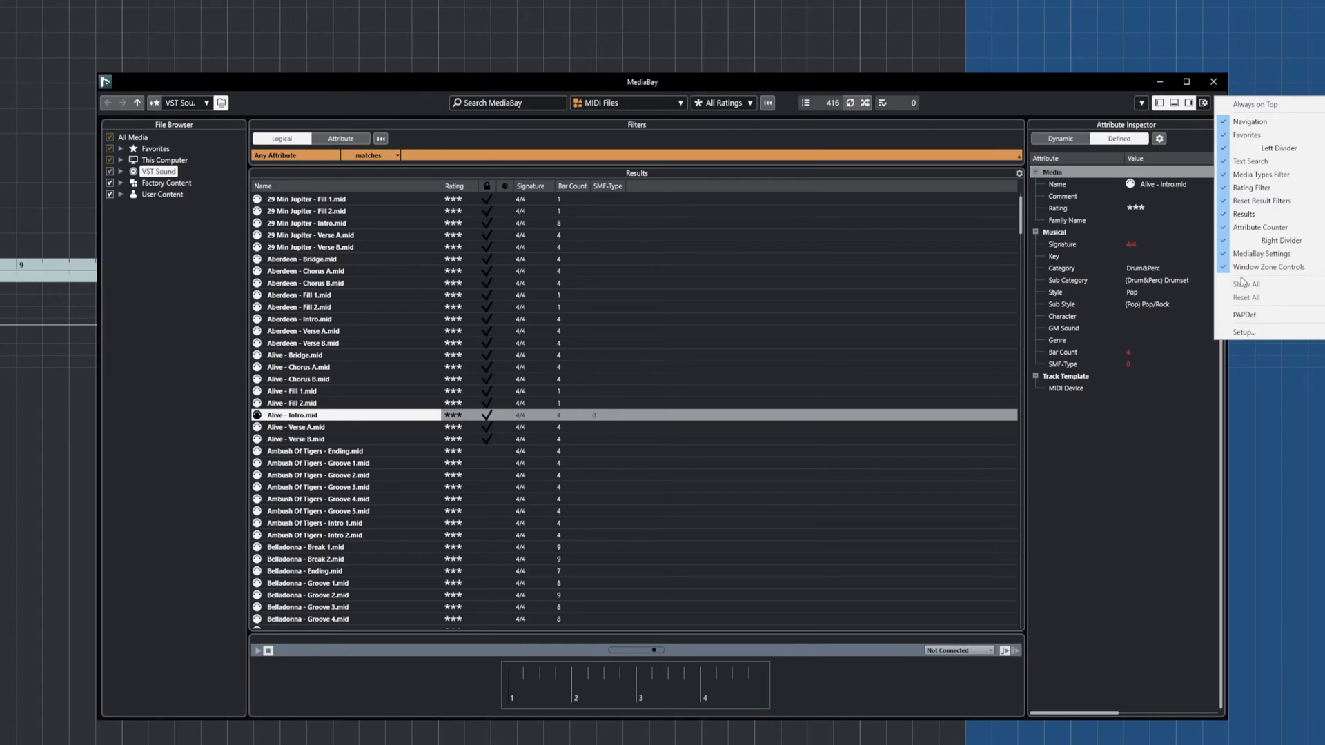
{"action": "left_click", "coordinate": [1246, 332]}
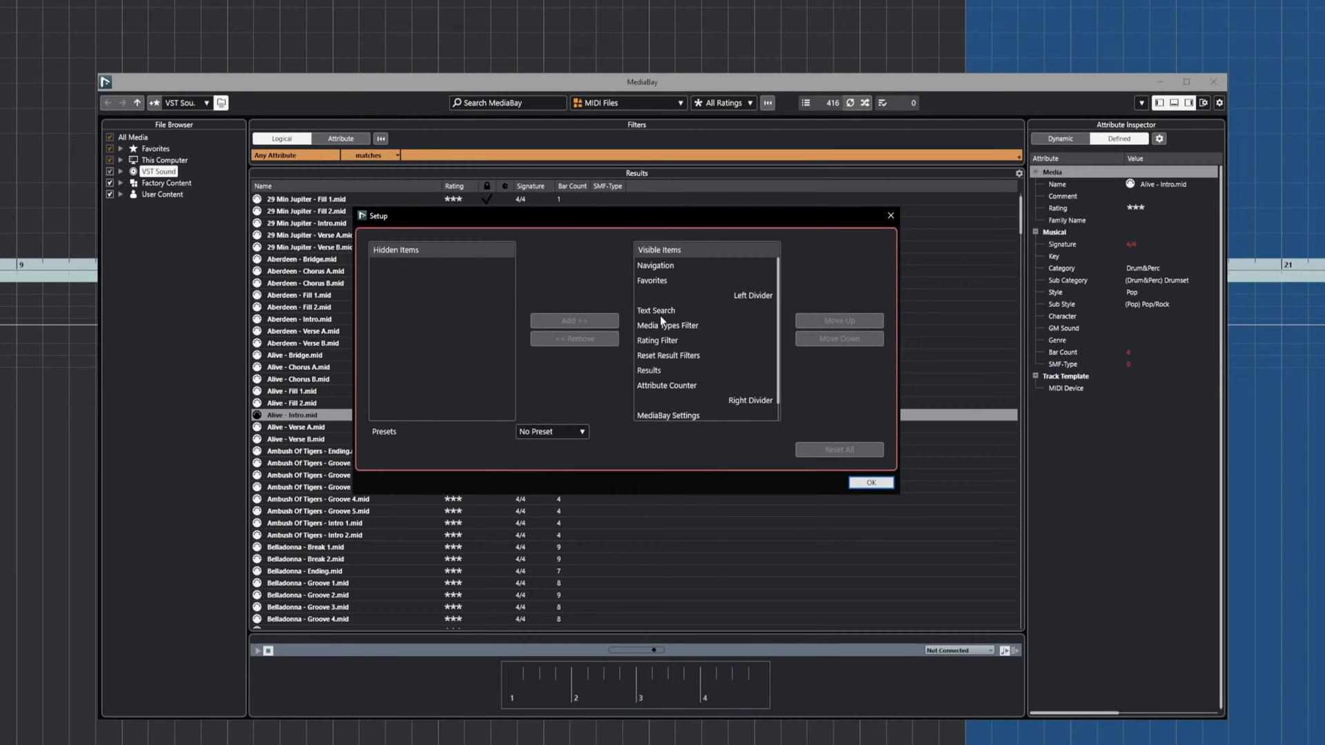
{"action": "scroll", "coordinate": [697, 386], "scroll_direction": "down", "scroll_amount": 1}
{"action": "left_click", "coordinate": [581, 432]}
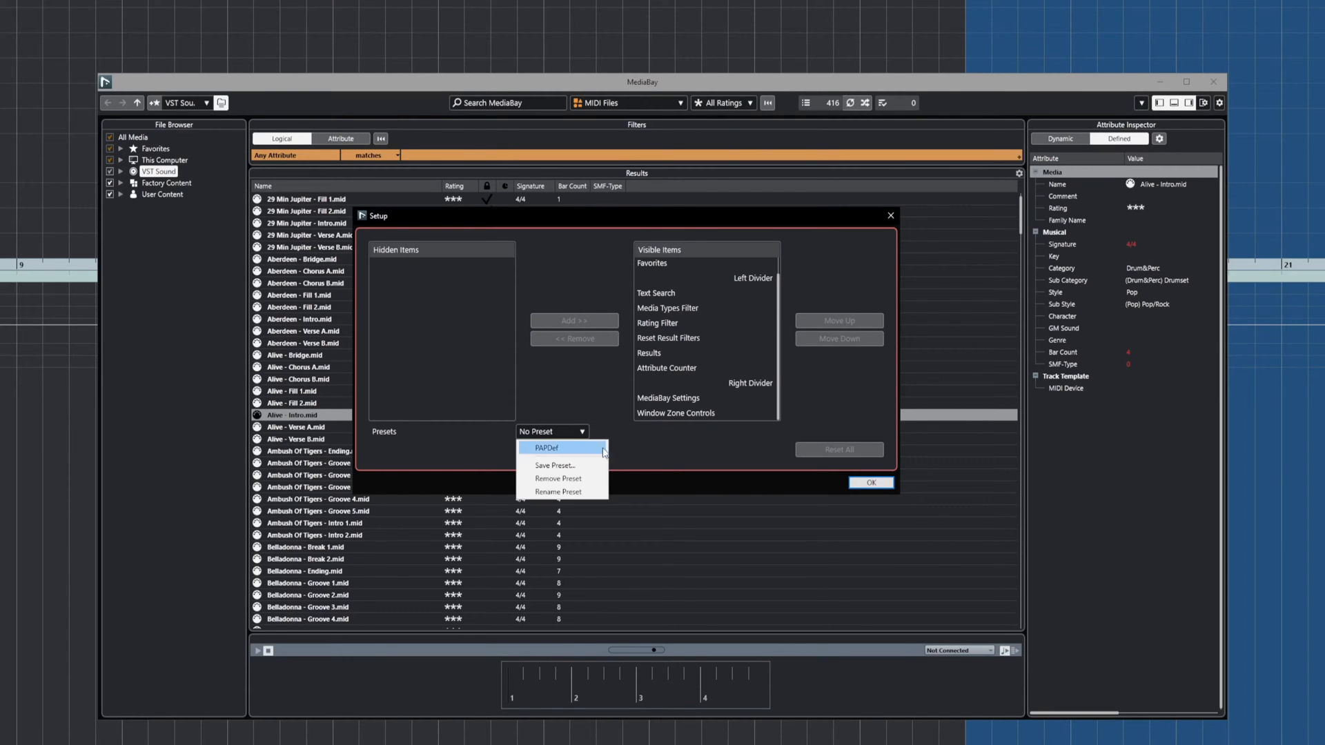
{"action": "left_click", "coordinate": [549, 388]}
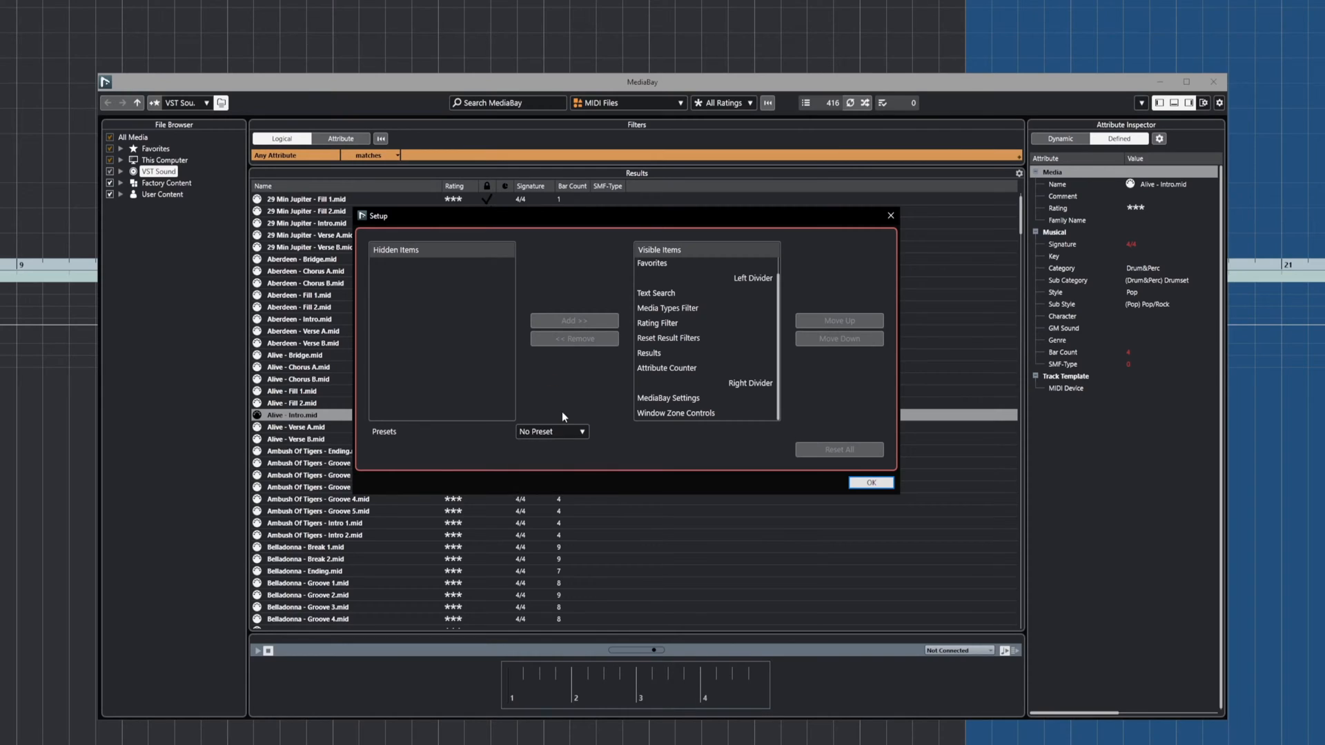
{"action": "left_click", "coordinate": [582, 434]}
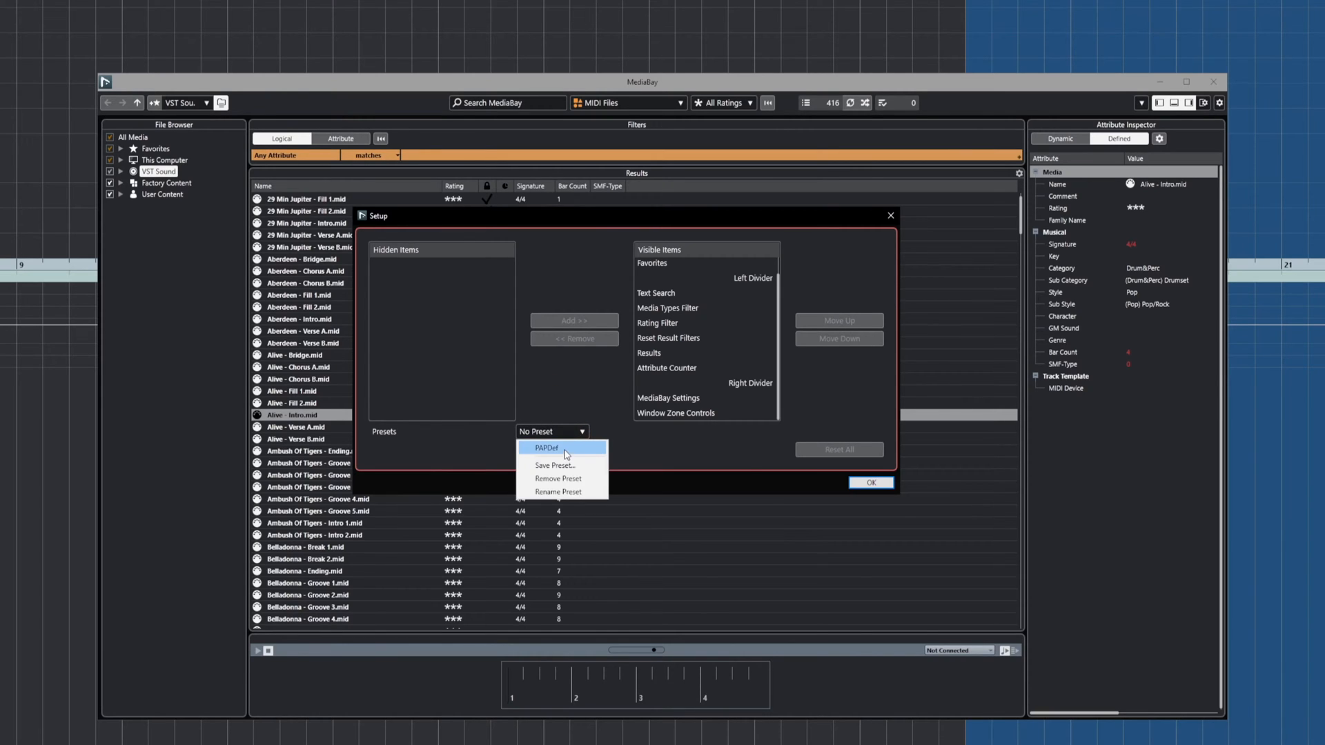
{"action": "left_click", "coordinate": [564, 453]}
{"action": "left_click", "coordinate": [873, 483]}
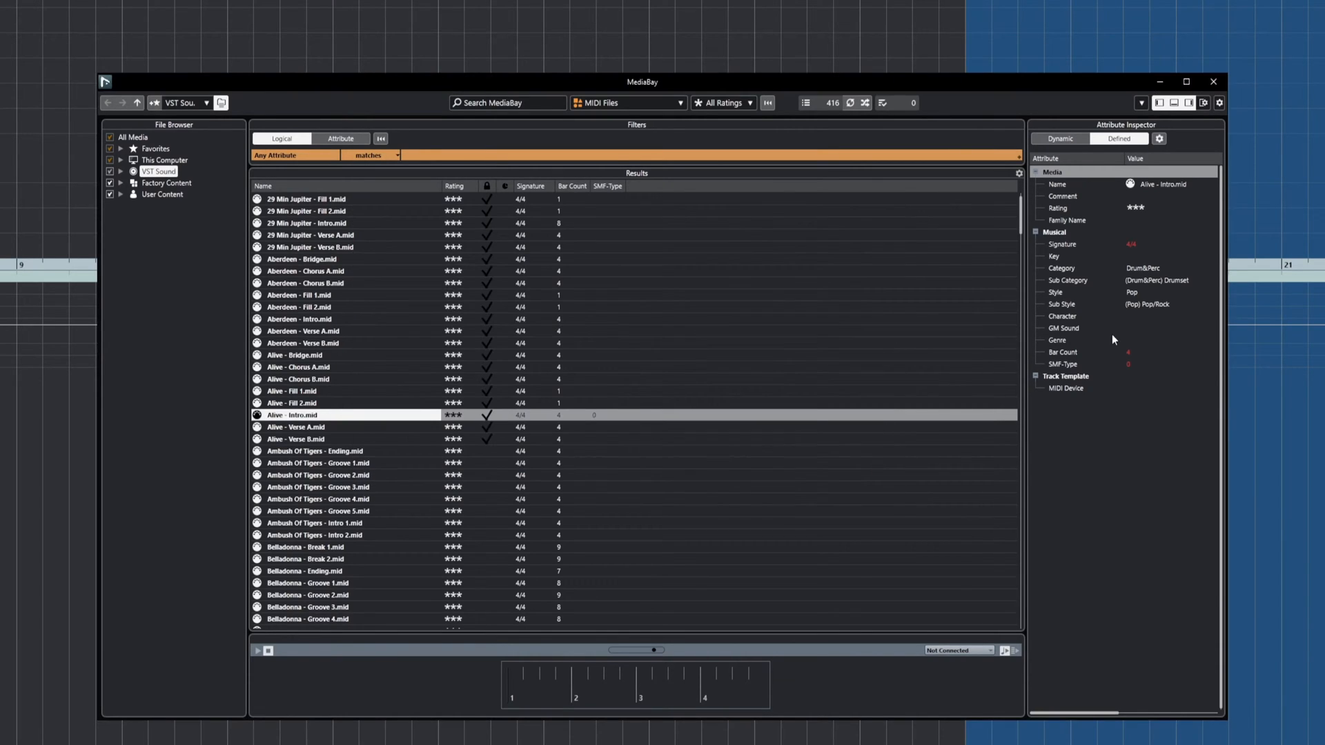
- Show the Dynamic attributes of the selected file, and move the browse location up to All Media and back to VST Sound
{"action": "left_click", "coordinate": [1062, 139]}
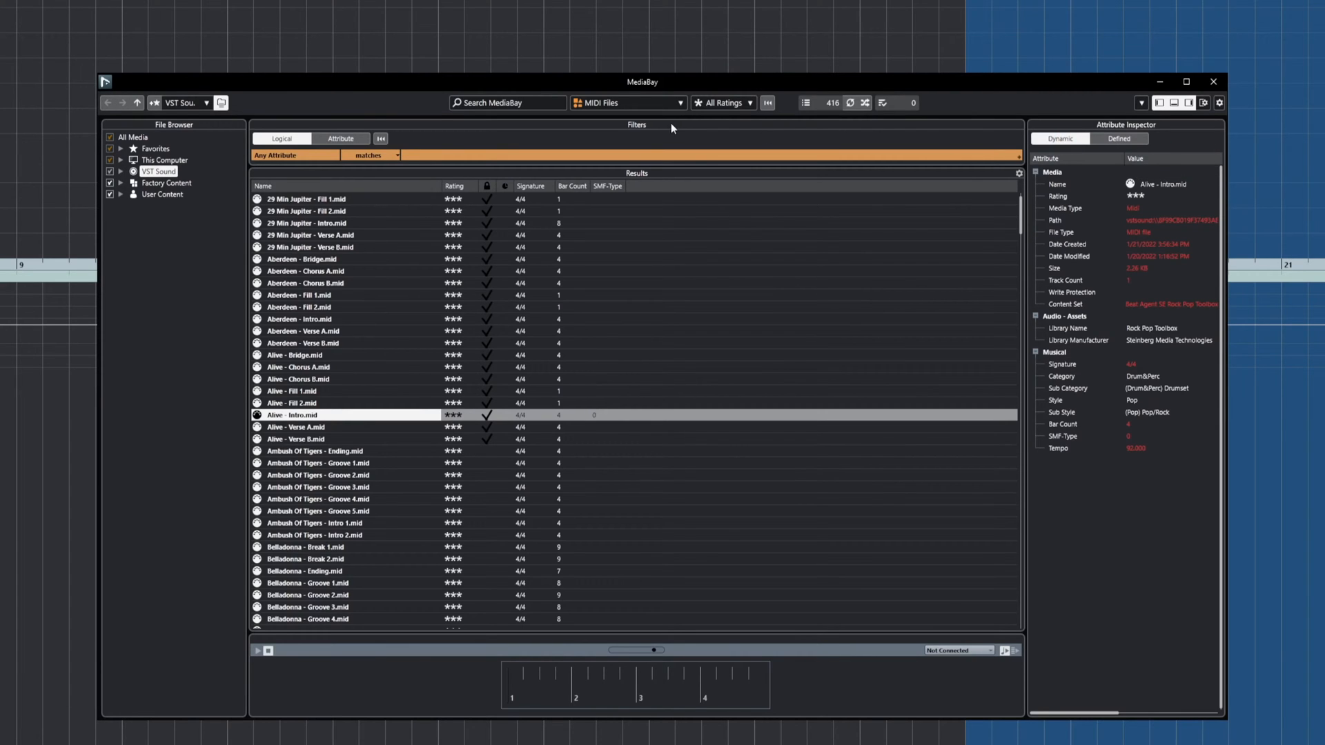
{"action": "left_click", "coordinate": [138, 103]}
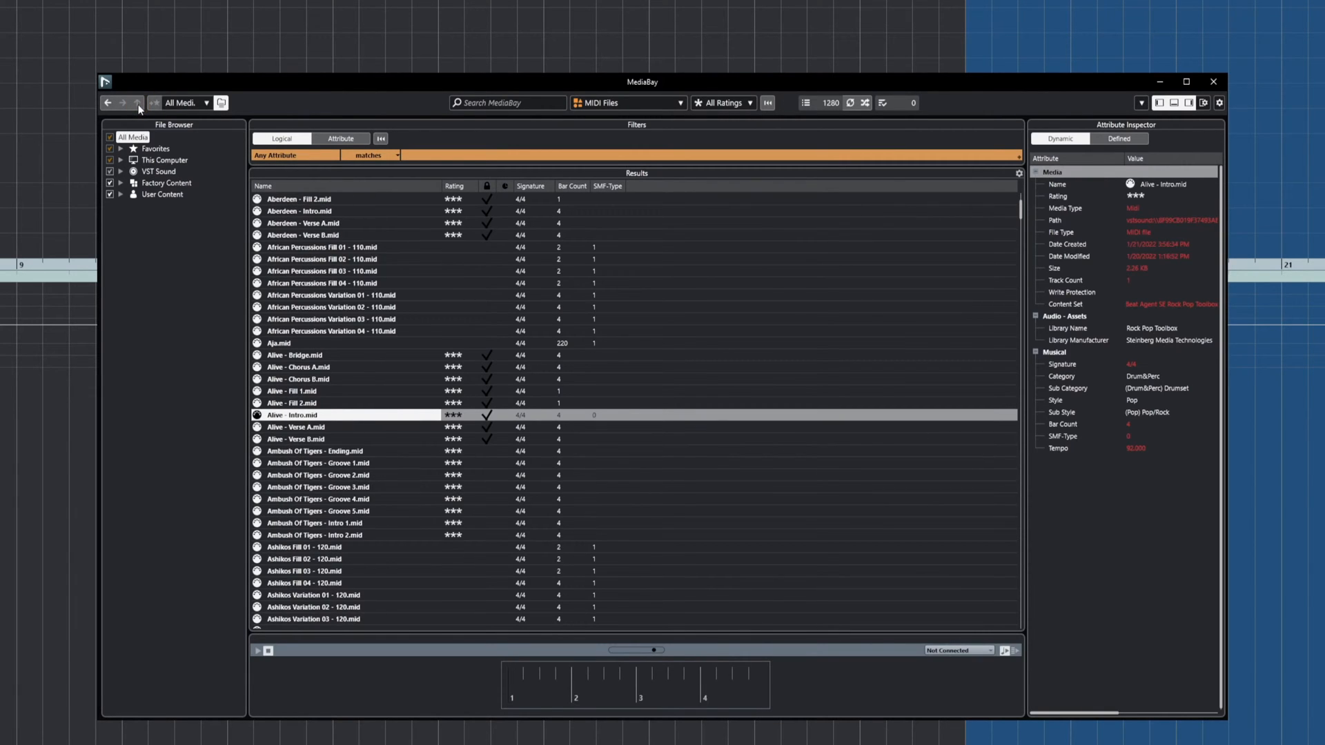
{"action": "left_click", "coordinate": [106, 102]}
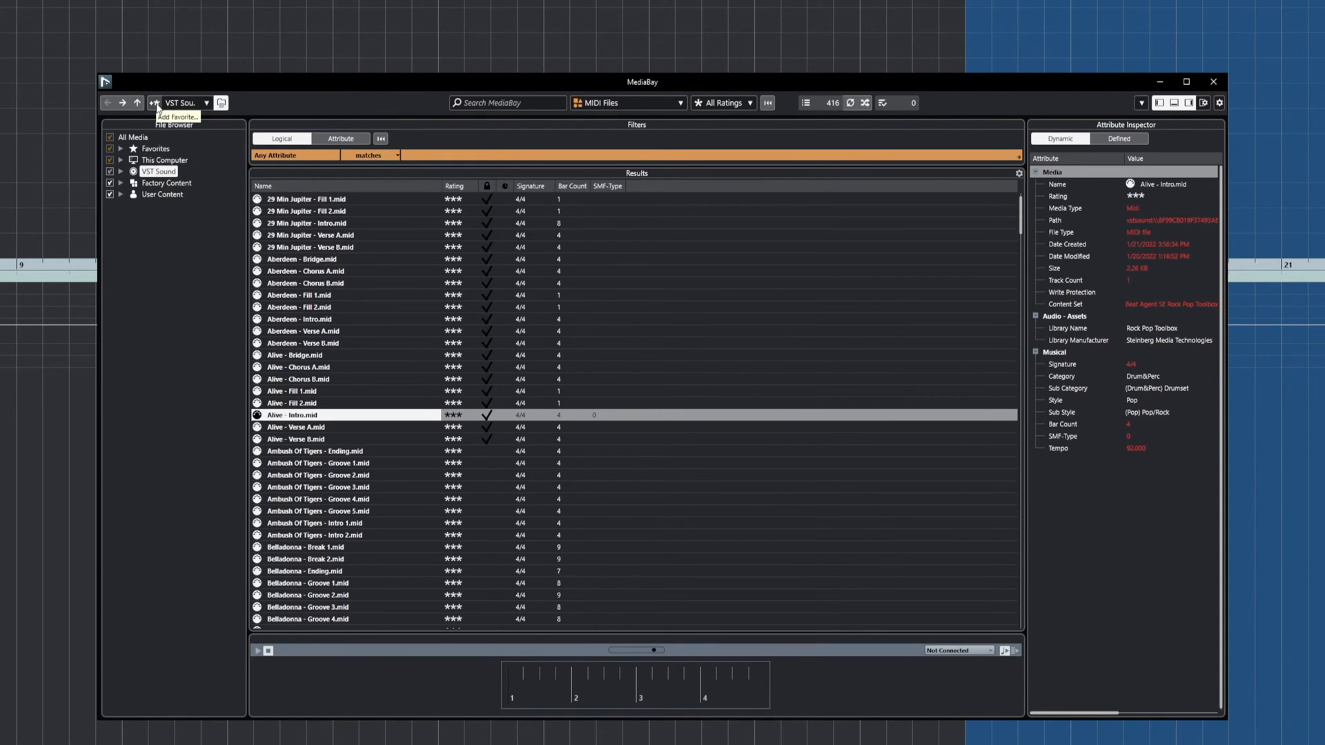
- View the list of favorite locations, and expand Favorites, User Content, This Computer and drive D: (Daw av) in the File Browser
{"action": "left_click", "coordinate": [206, 104]}
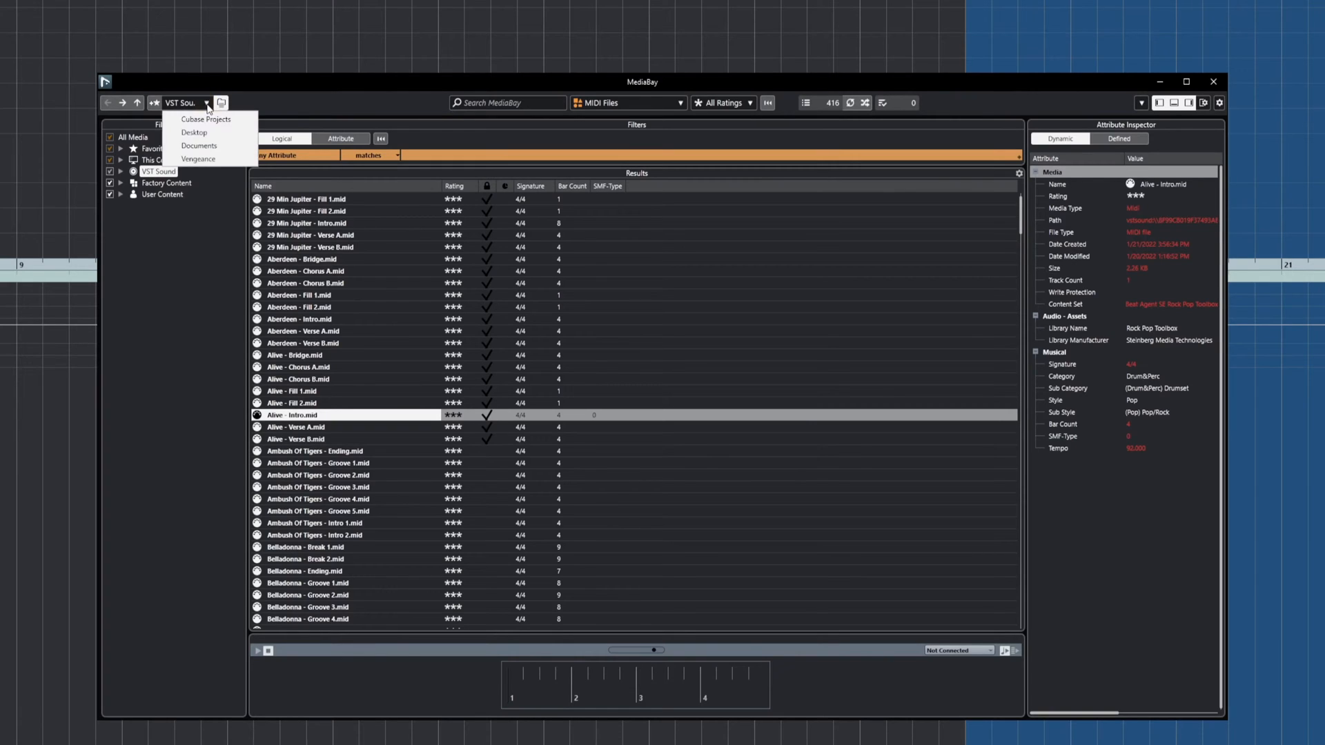
{"action": "left_click", "coordinate": [325, 101]}
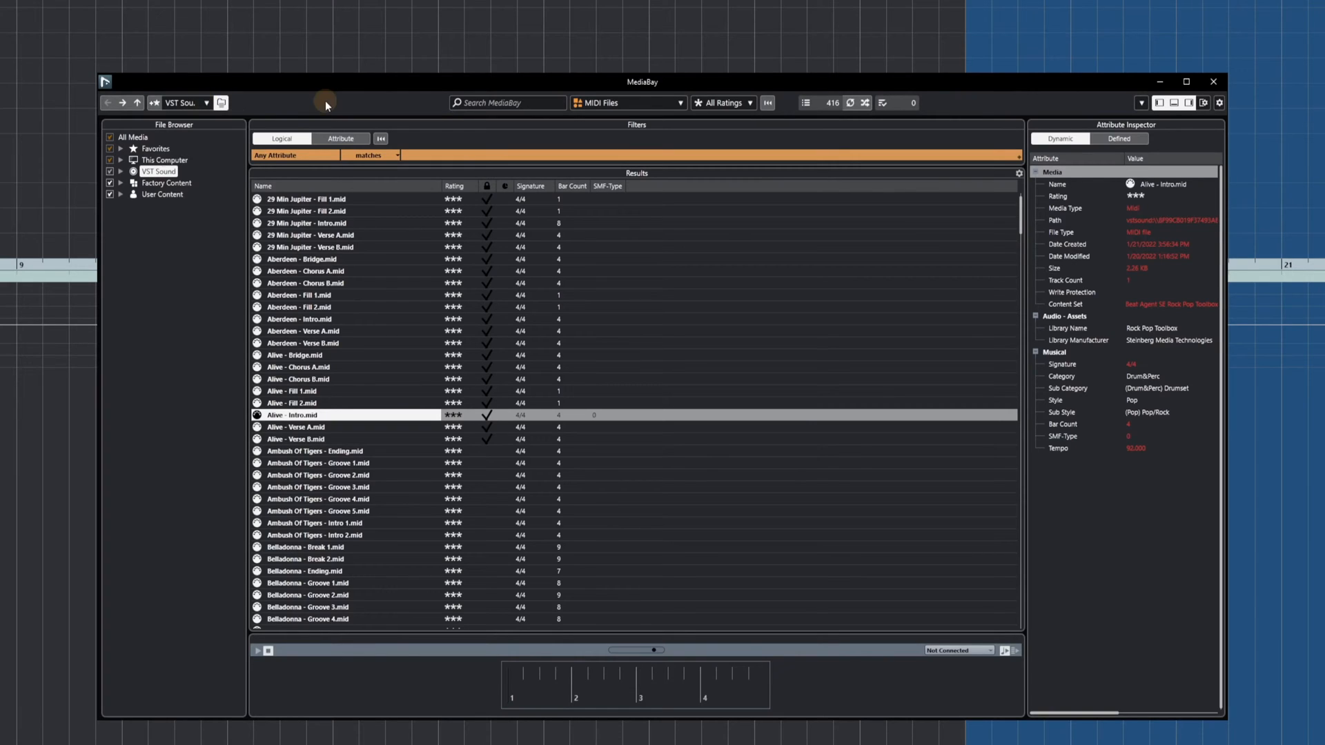
{"action": "left_click", "coordinate": [121, 148]}
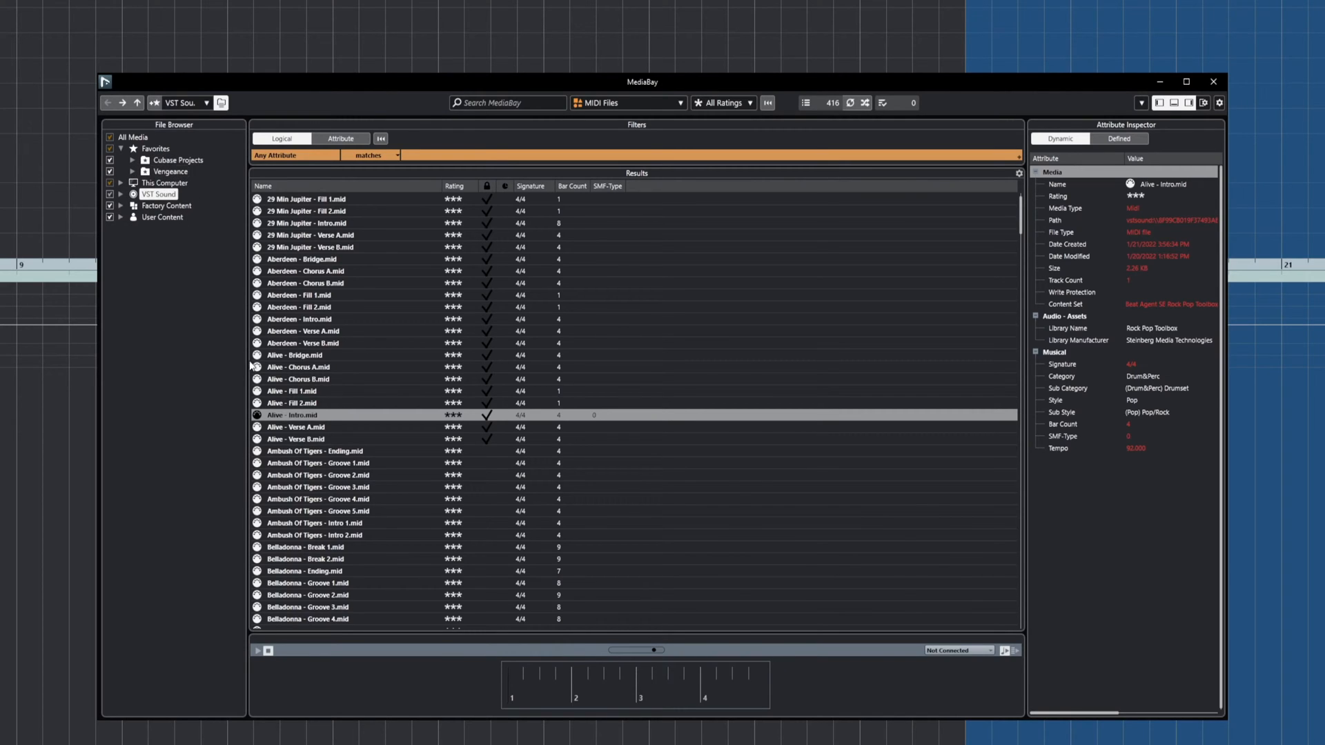
{"action": "left_click", "coordinate": [121, 217]}
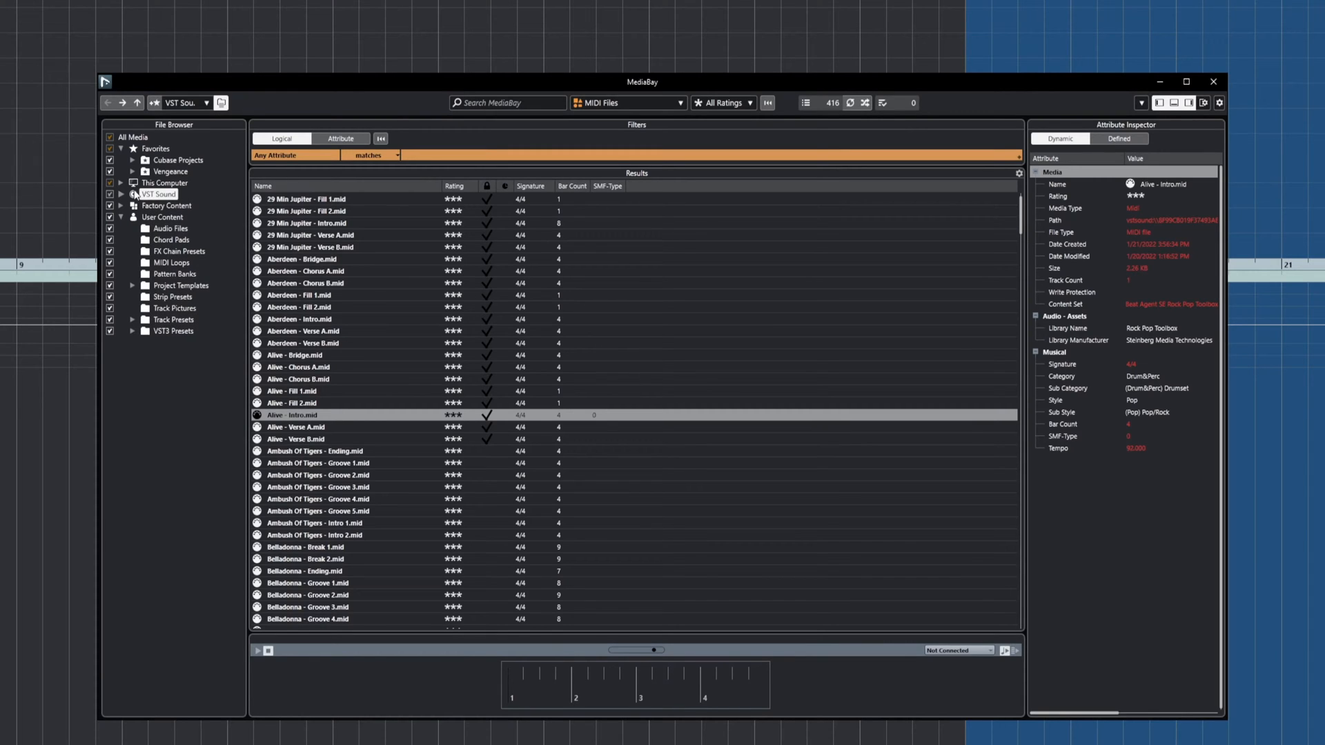
{"action": "left_click", "coordinate": [121, 183]}
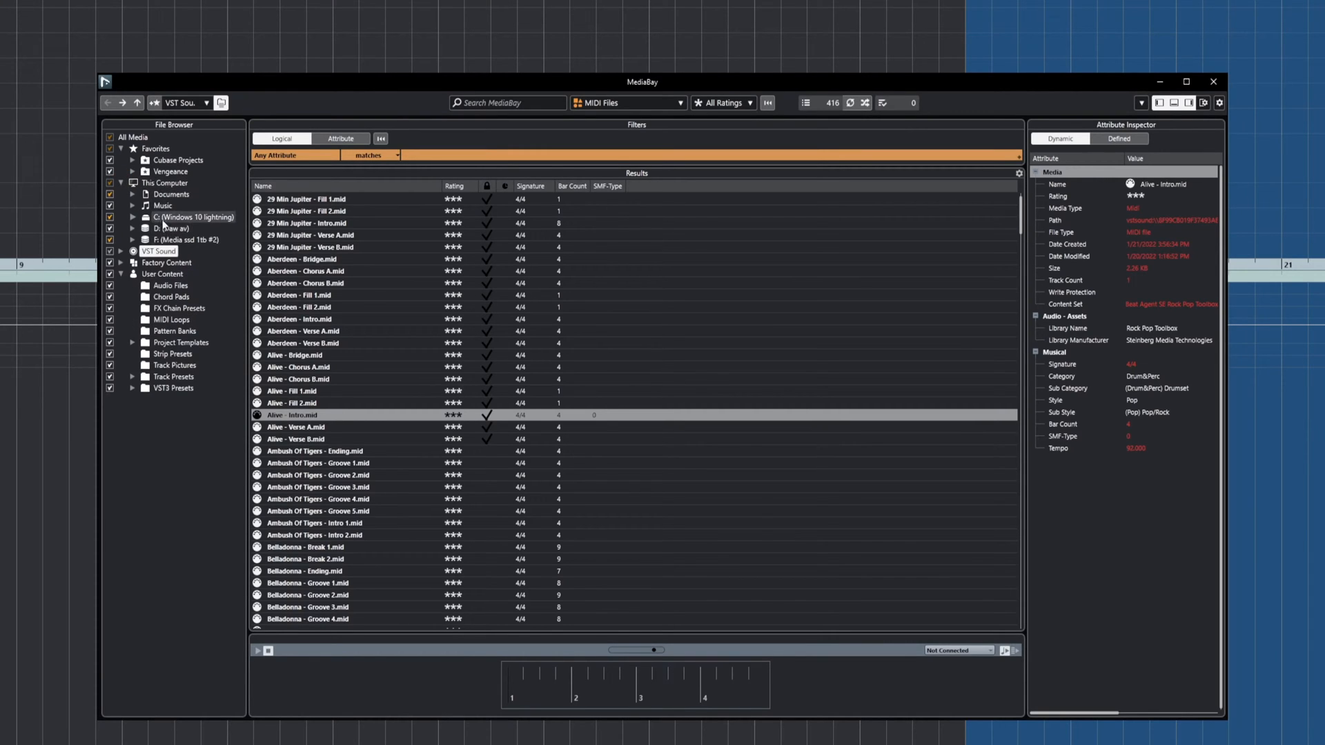
{"action": "left_click", "coordinate": [133, 229]}
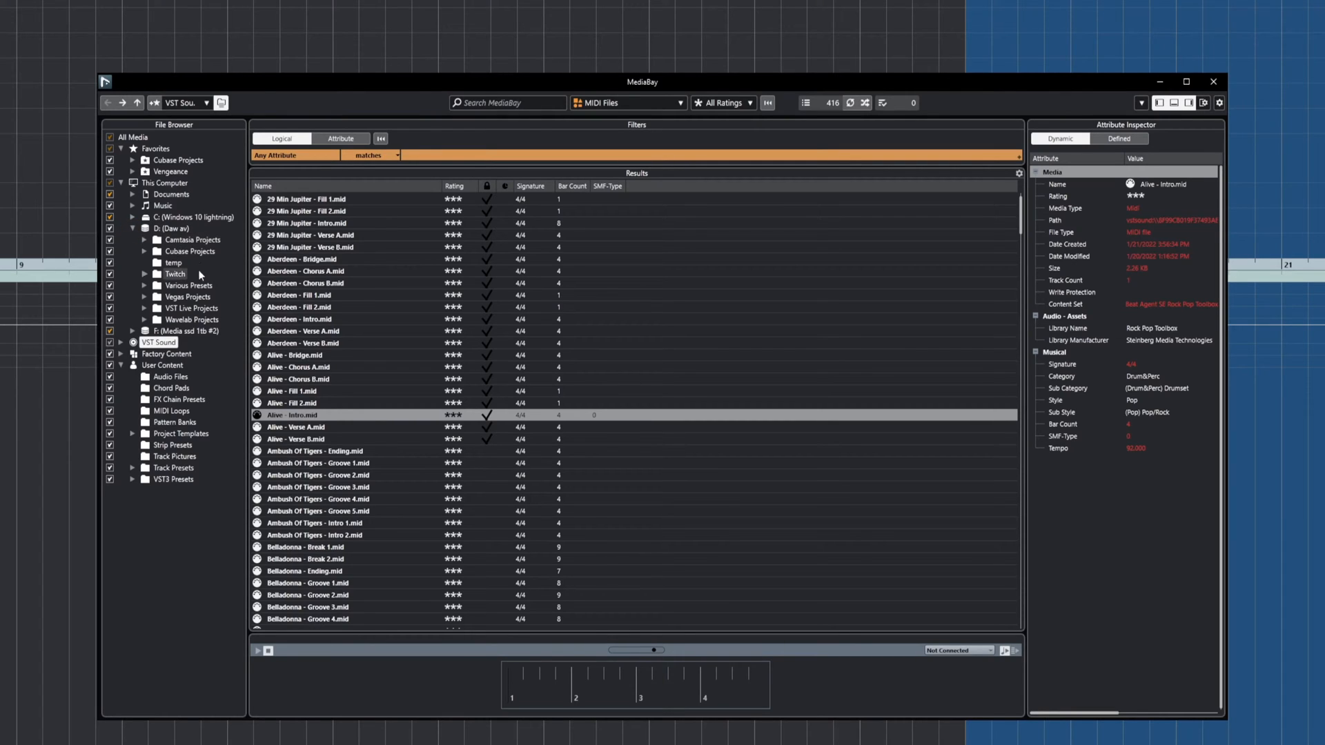
- Select the Cubase Projects folder on drive D: (Daw av) and review the commands available for it
{"action": "left_click", "coordinate": [190, 252]}
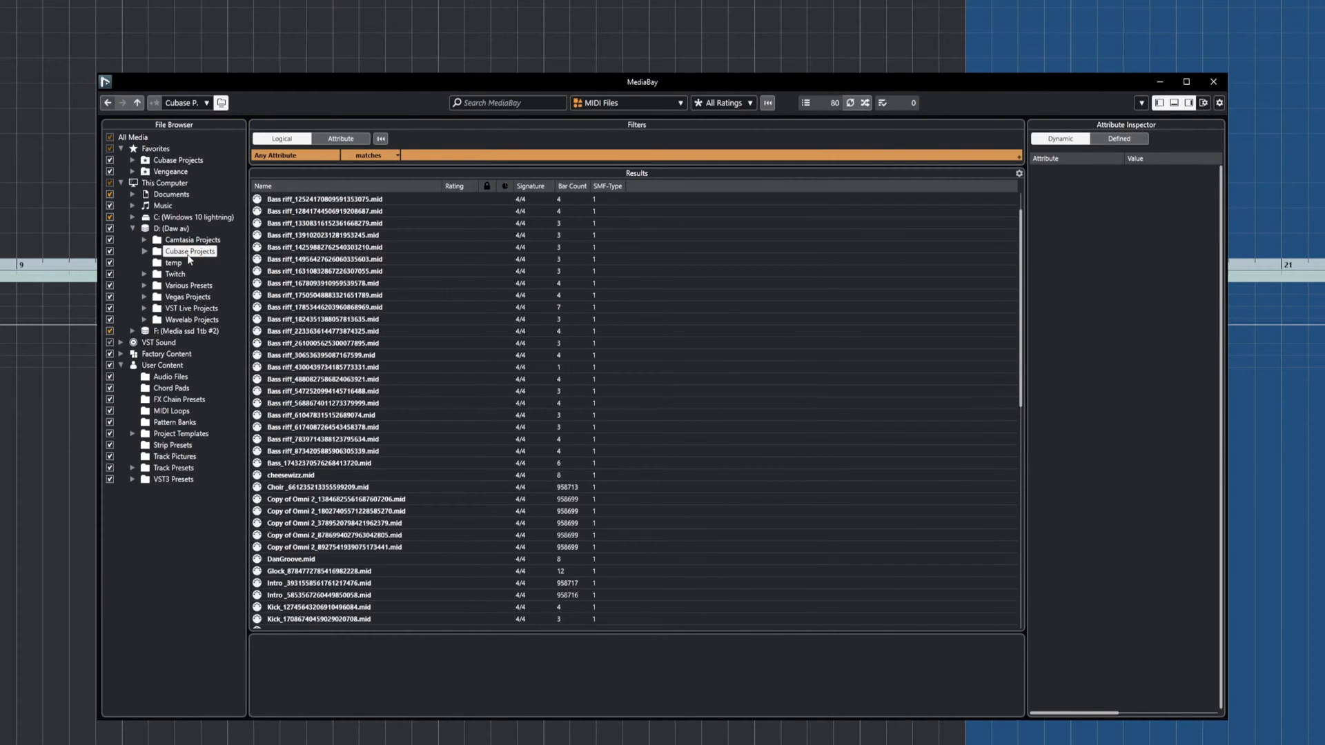
{"action": "right_click", "coordinate": [190, 254]}
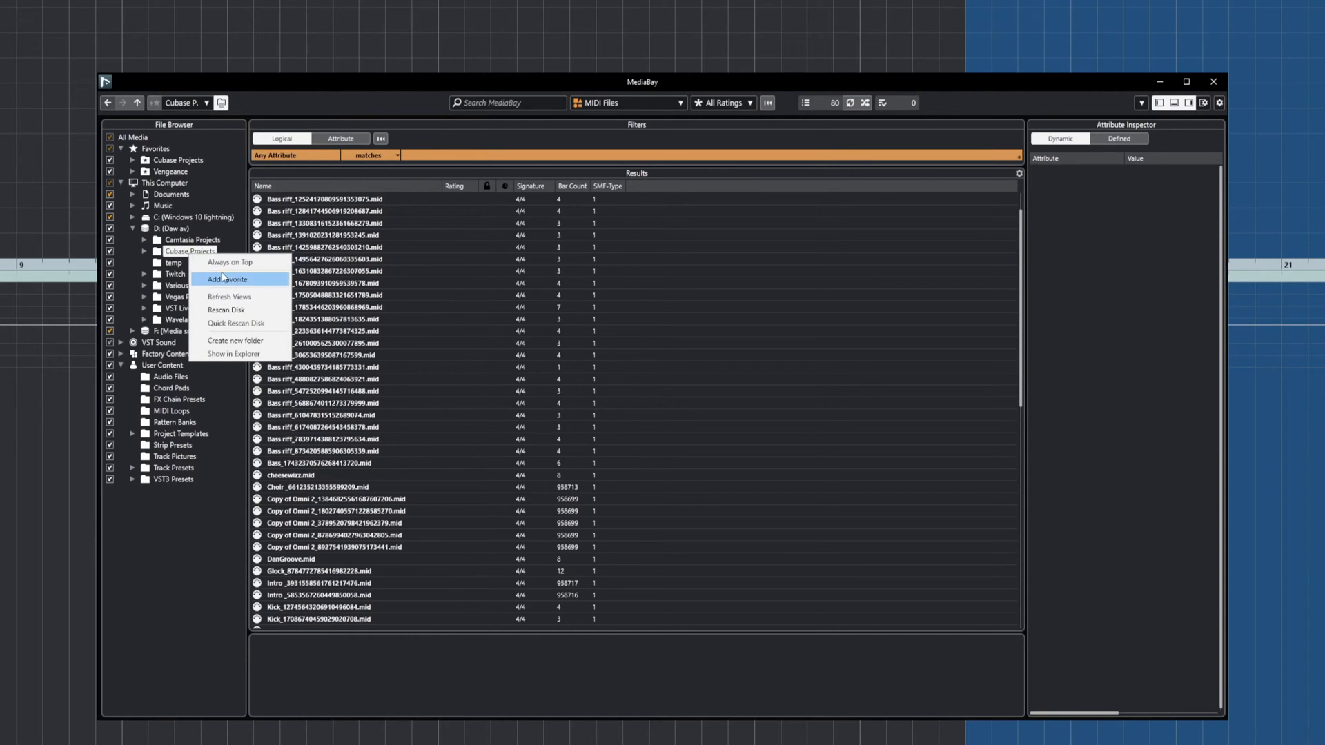
{"action": "right_click", "coordinate": [181, 253]}
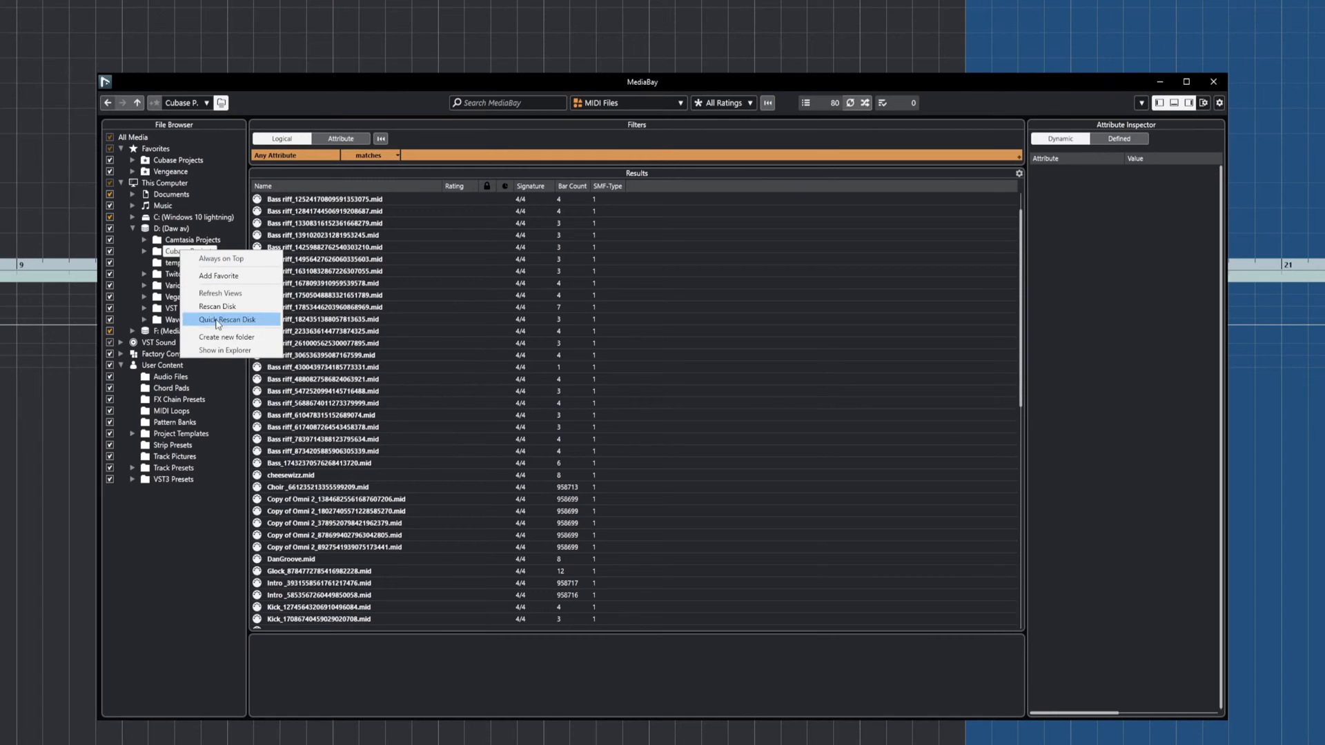
{"action": "left_click", "coordinate": [177, 255]}
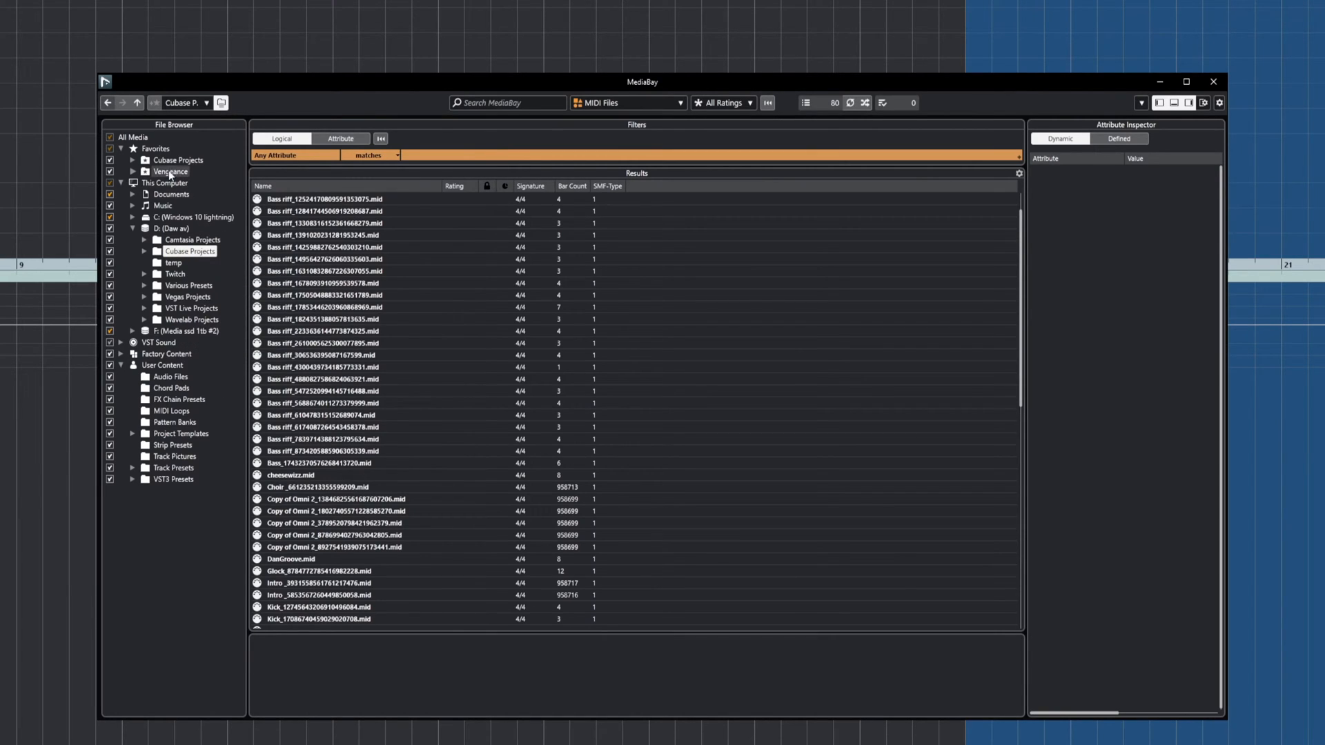
- Collapse This Computer and User Content, and view the Favorites in the project window's Media rack before returning to MediaBay
{"action": "left_click", "coordinate": [121, 183]}
{"action": "left_click", "coordinate": [121, 217]}
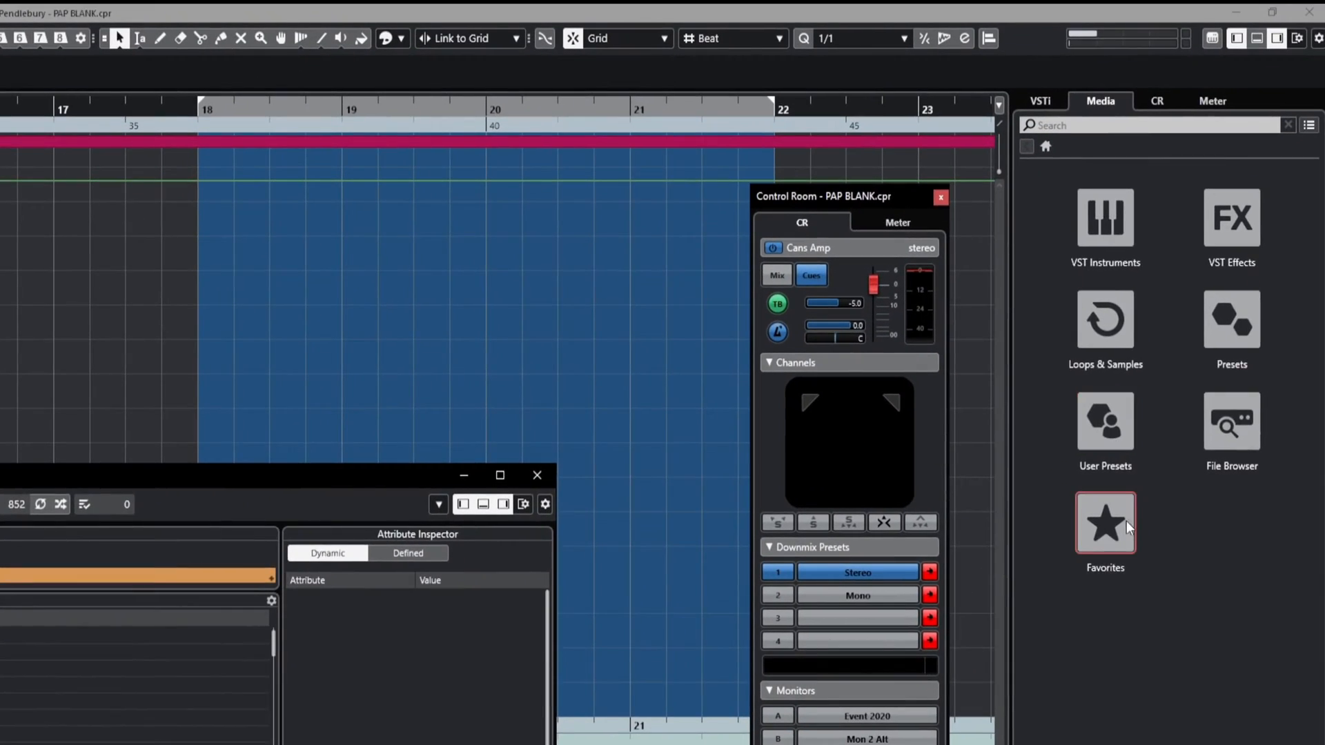
{"action": "left_click", "coordinate": [1247, 421]}
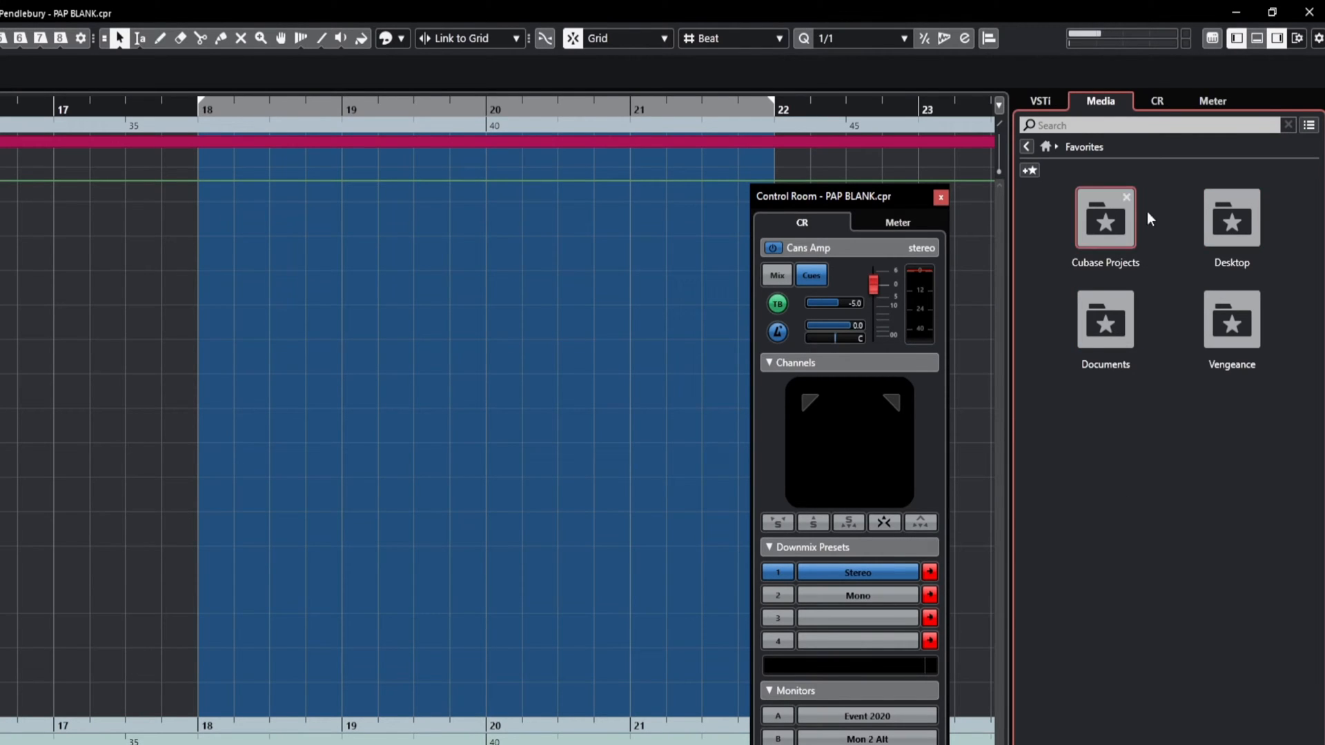
{"action": "left_click", "coordinate": [3, 556]}
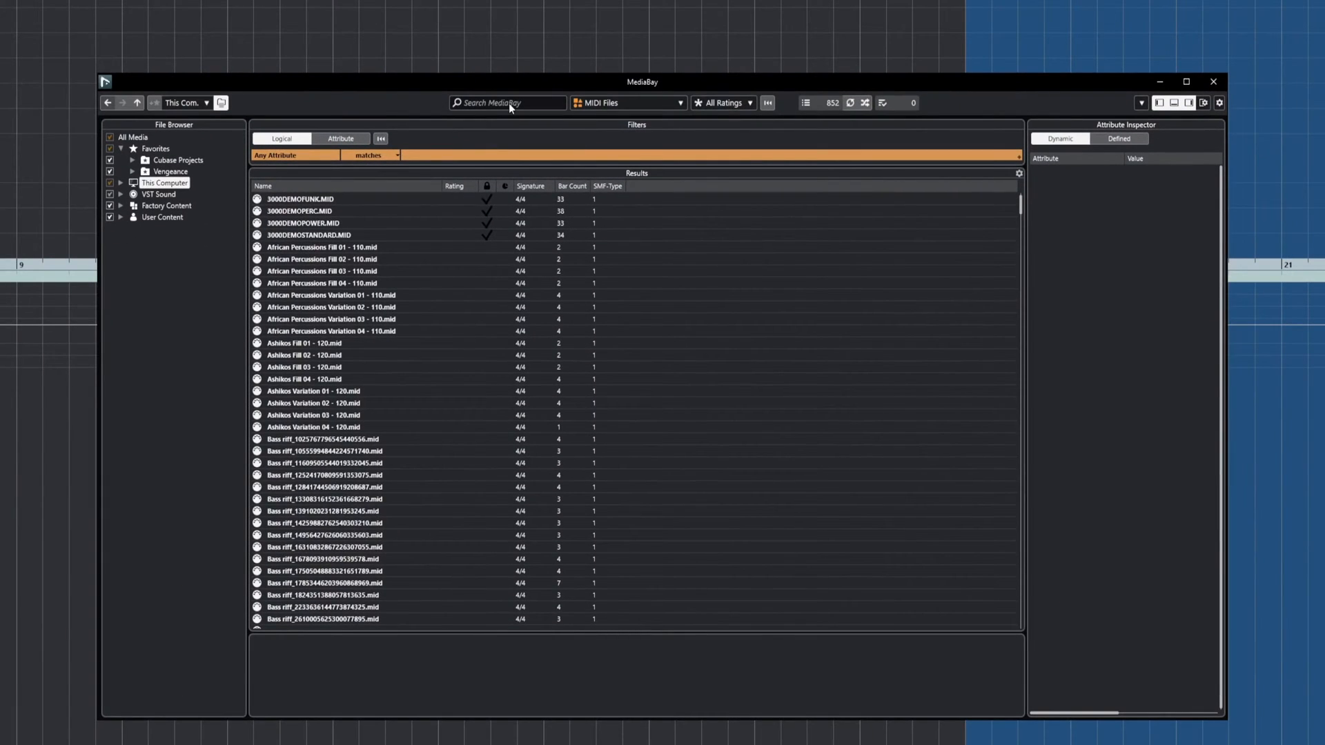
- Set the media type filter to All Media Types
{"action": "left_click", "coordinate": [508, 103]}
{"action": "left_click", "coordinate": [404, 106]}
{"action": "left_click", "coordinate": [677, 105]}
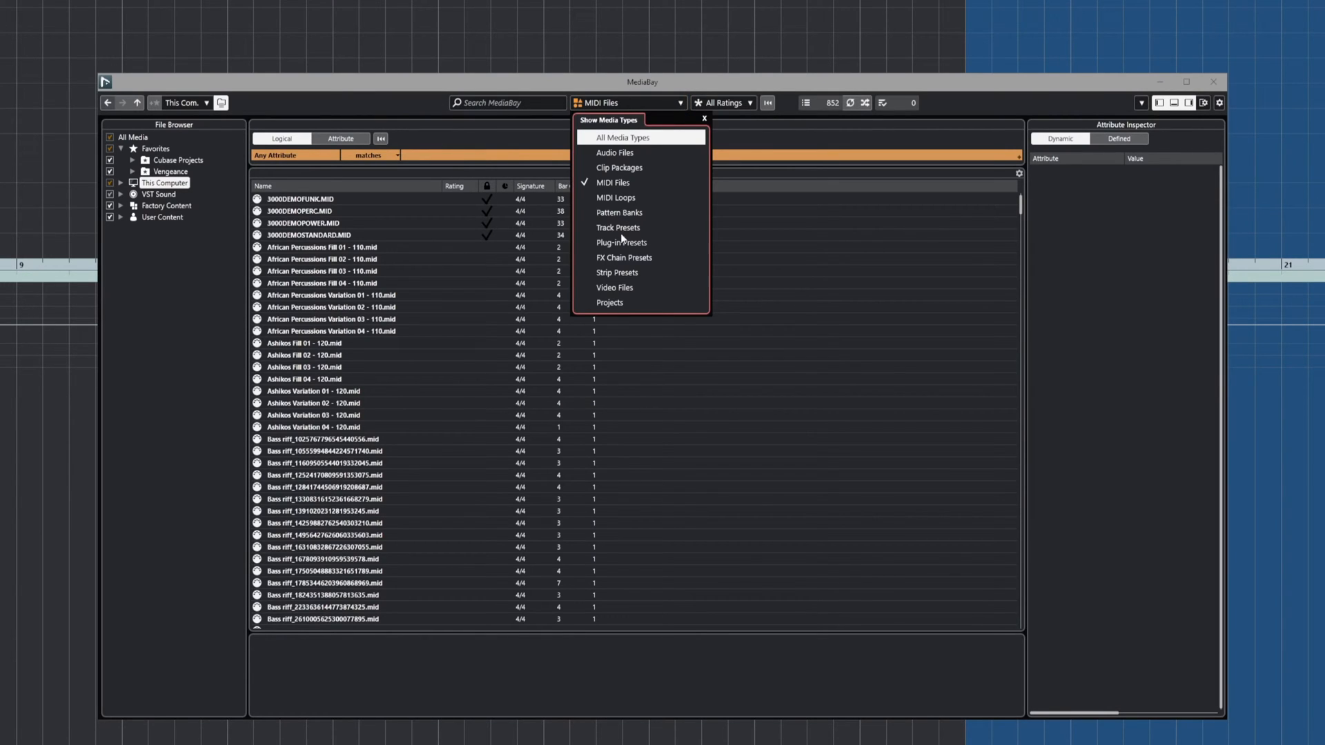
{"action": "left_click", "coordinate": [627, 138]}
{"action": "left_click", "coordinate": [422, 107]}
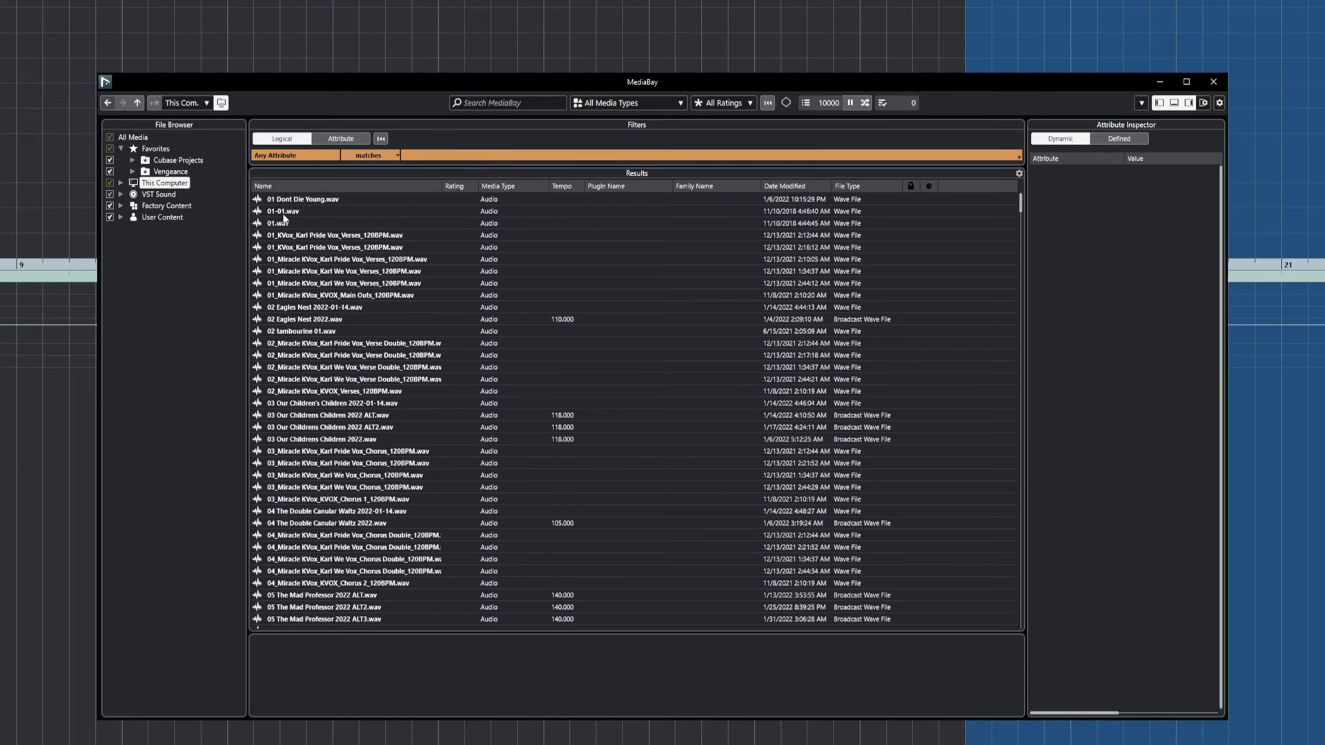
- View the rating filter choices without changing them, and reset the MediaBay filters
{"action": "left_click", "coordinate": [748, 105]}
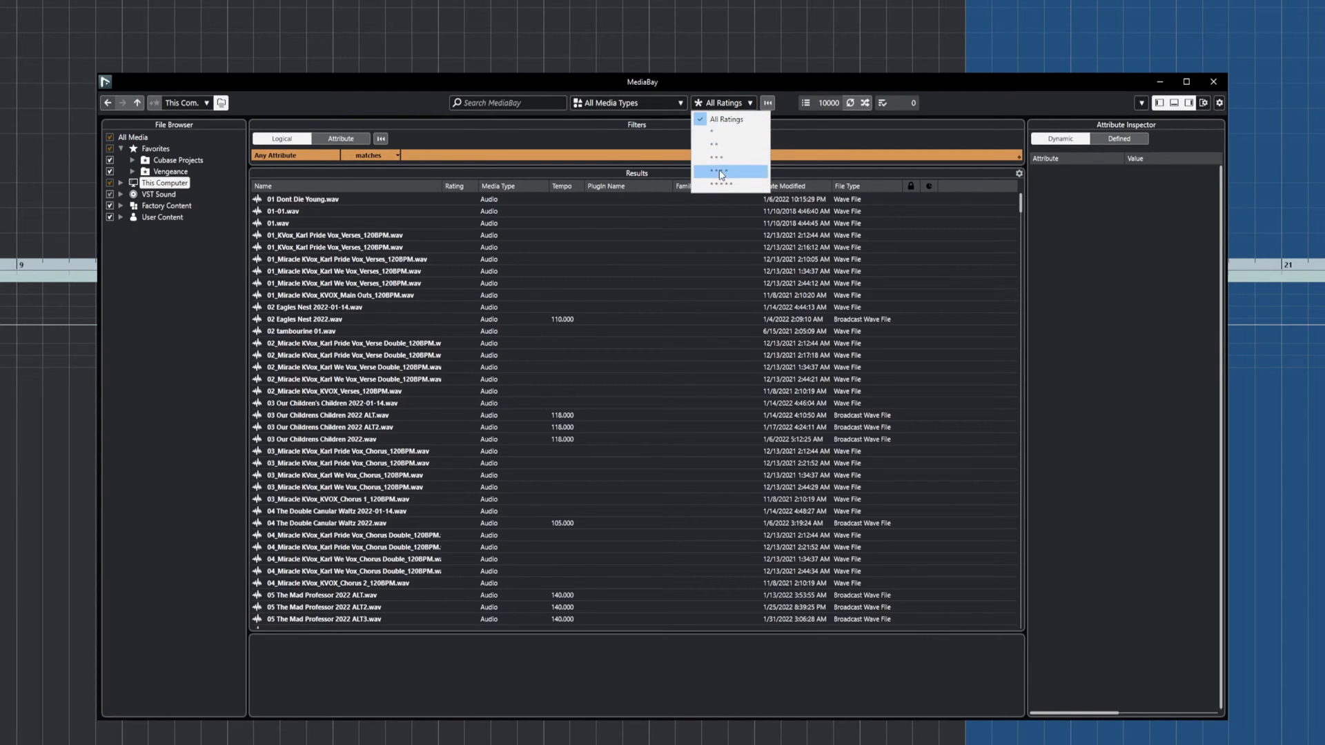
{"action": "left_click", "coordinate": [716, 82]}
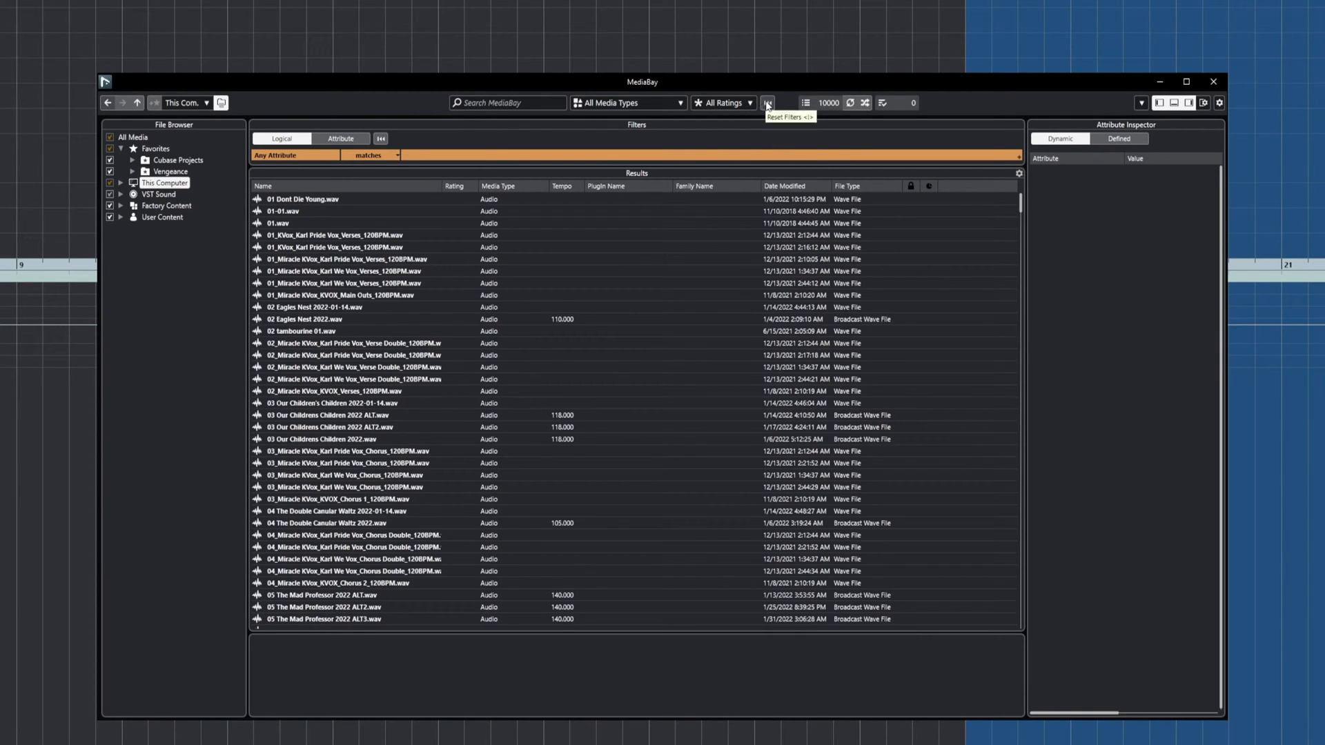
{"action": "left_click", "coordinate": [767, 105]}
- Turn off Hide Folders That Are Not Scanned, inspect the folders under This Computer, and turn the option on again
{"action": "left_click", "coordinate": [1141, 103]}
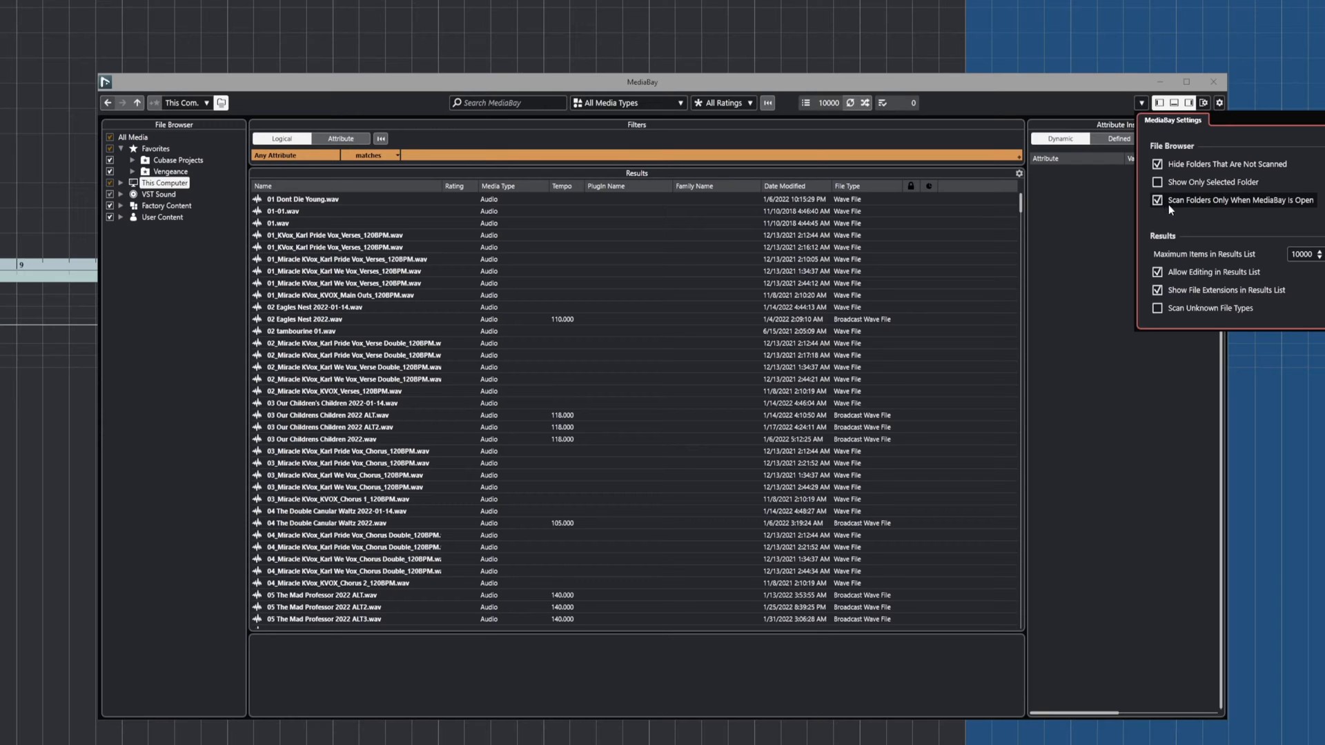
{"action": "left_click", "coordinate": [1158, 165]}
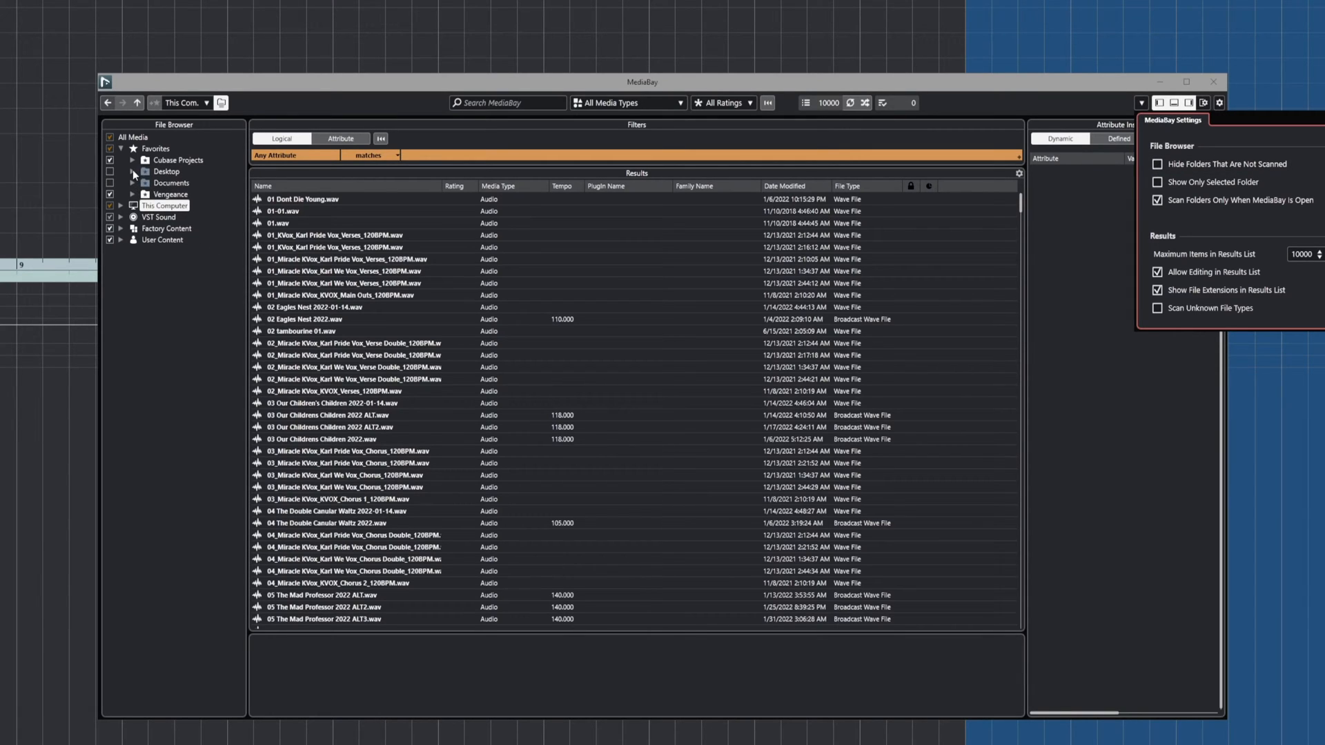
{"action": "left_click", "coordinate": [121, 206]}
{"action": "left_click", "coordinate": [122, 206]}
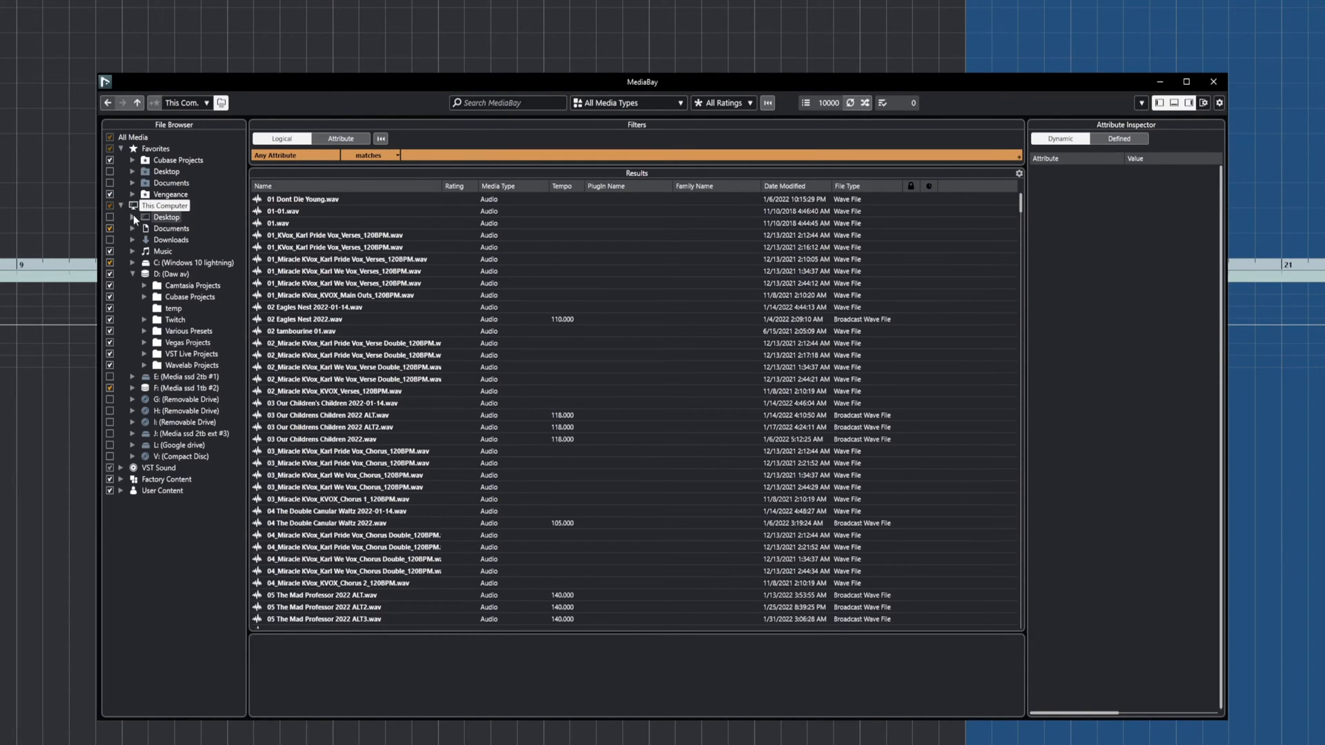
{"action": "left_click", "coordinate": [120, 205]}
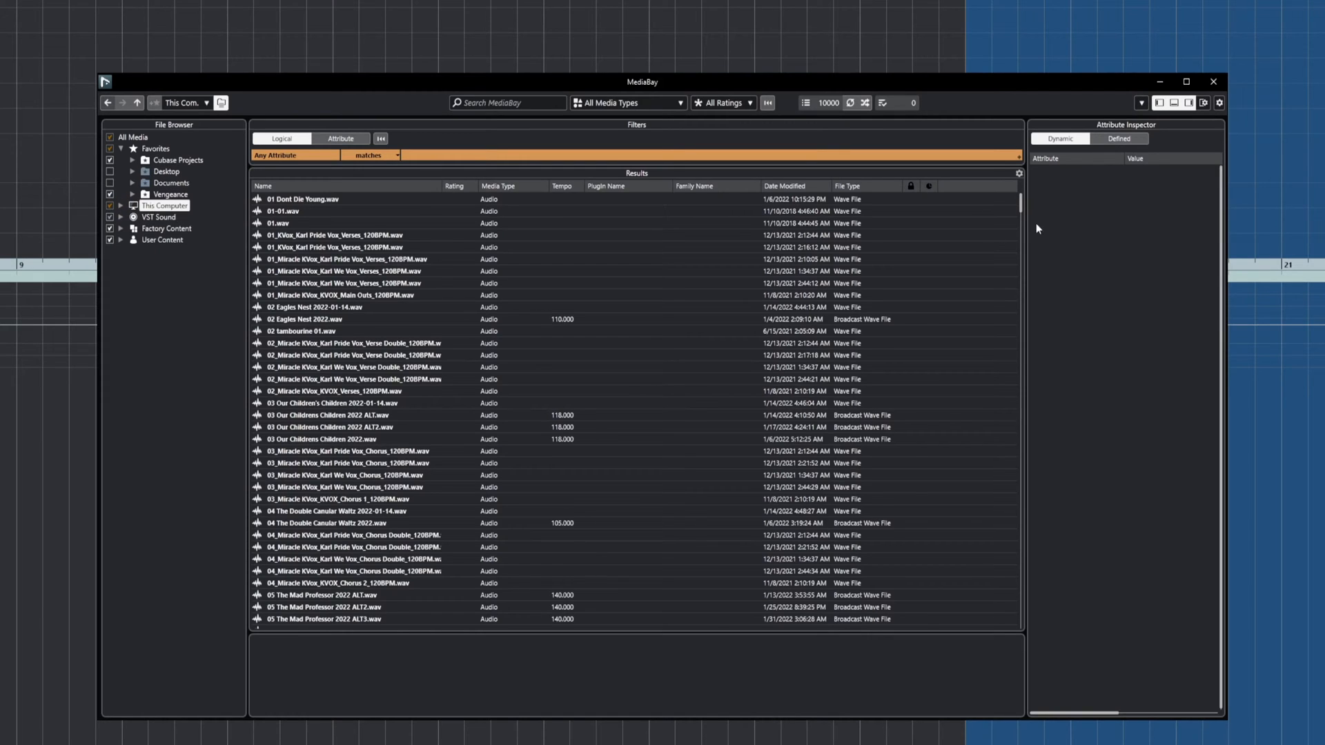
{"action": "left_click", "coordinate": [1205, 104]}
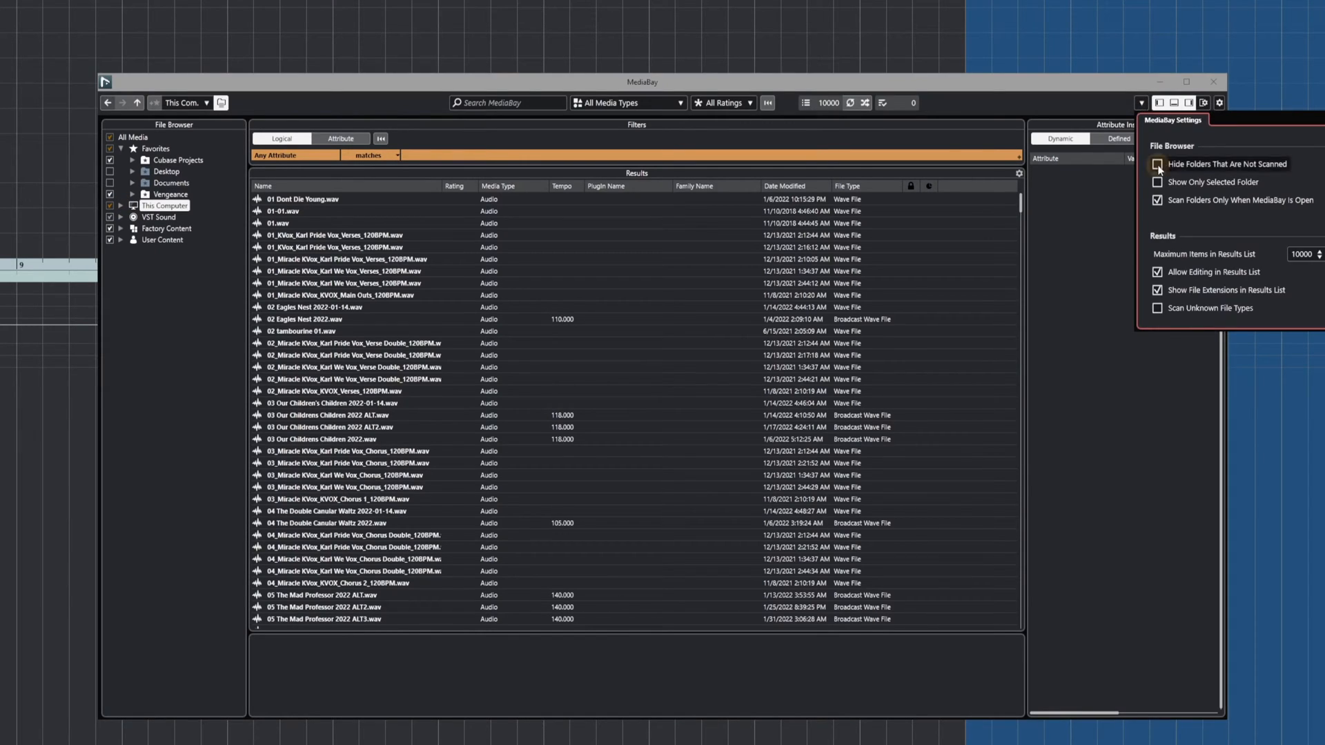
{"action": "left_click", "coordinate": [1158, 164]}
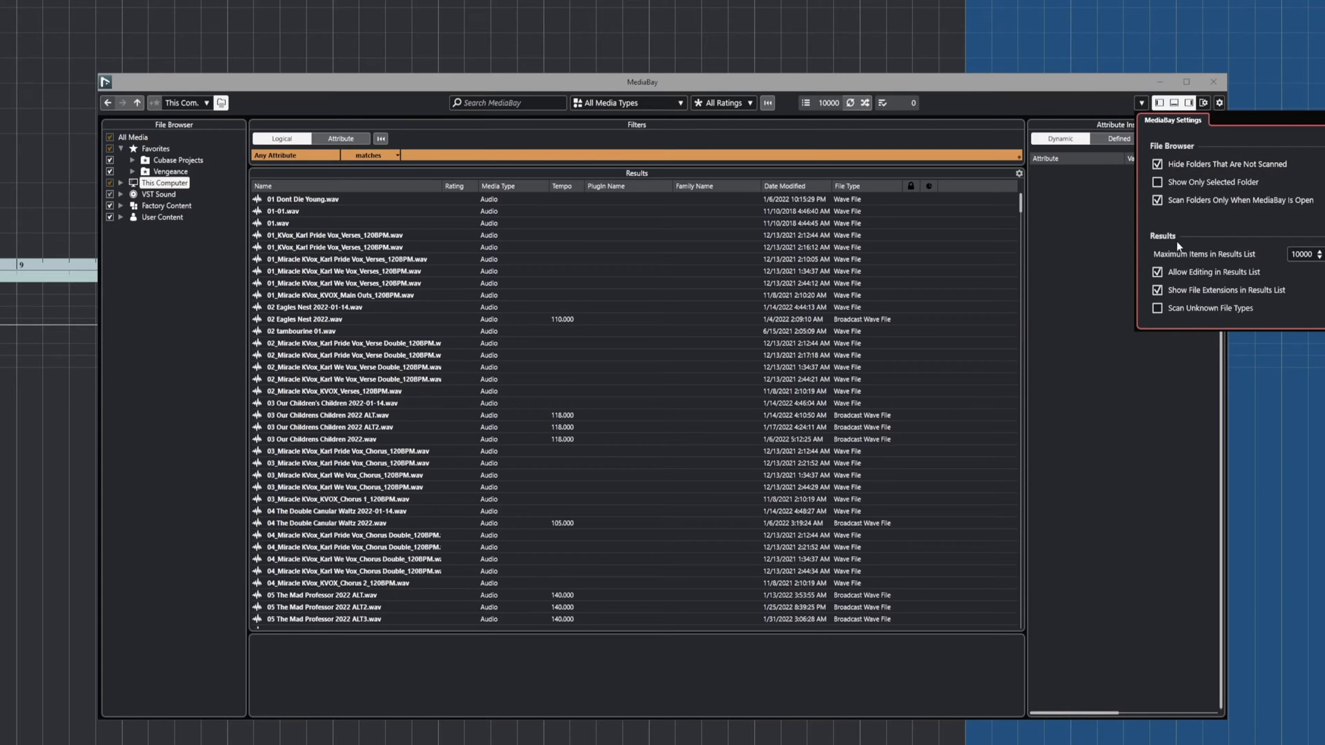
- Turn Show Only Selected Folder on and off again, and close the MediaBay settings
{"action": "left_click", "coordinate": [1178, 182]}
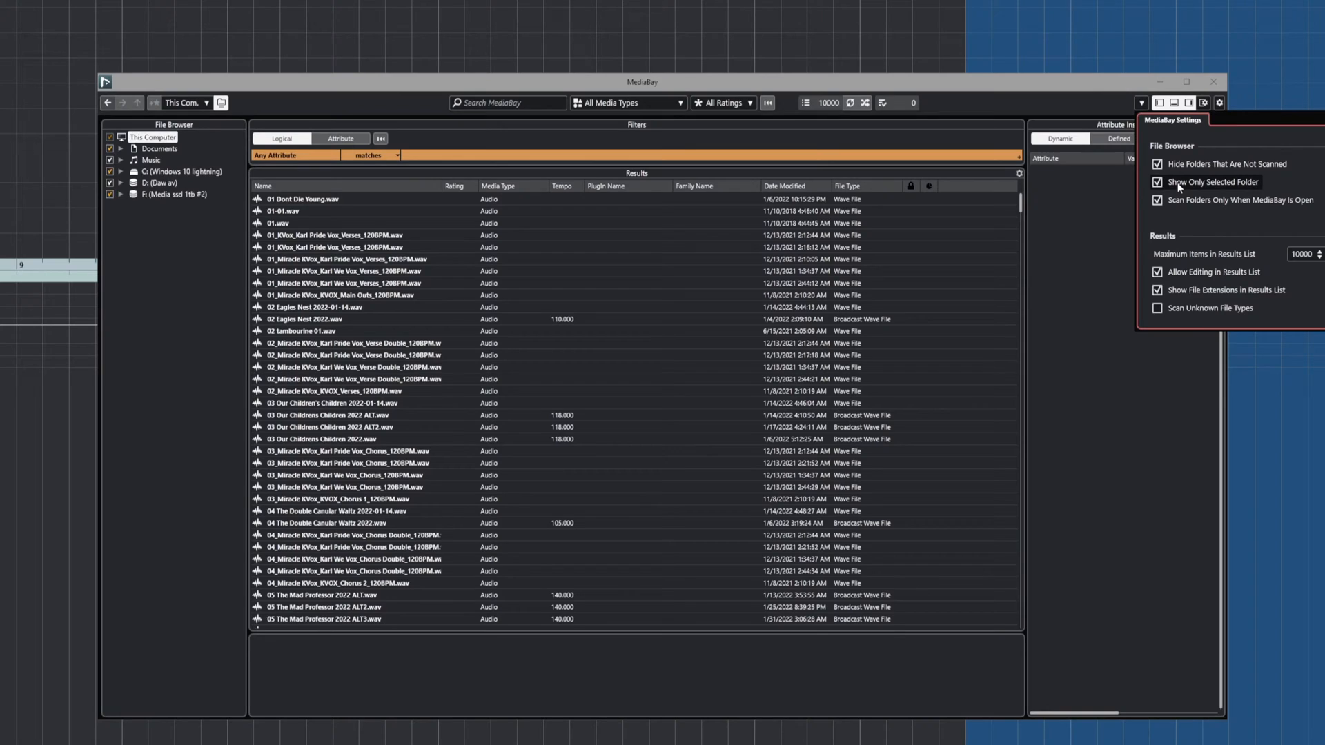
{"action": "left_click", "coordinate": [1178, 183]}
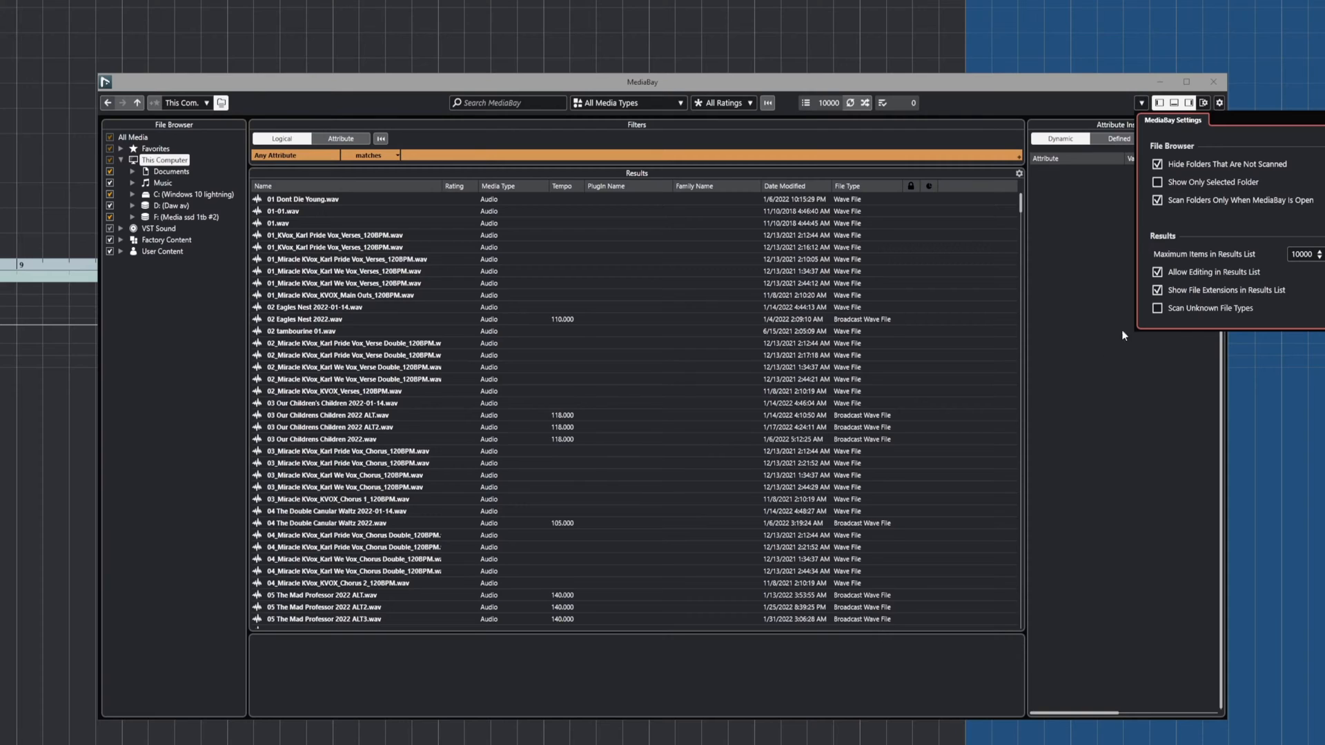
{"action": "left_click", "coordinate": [1123, 384]}
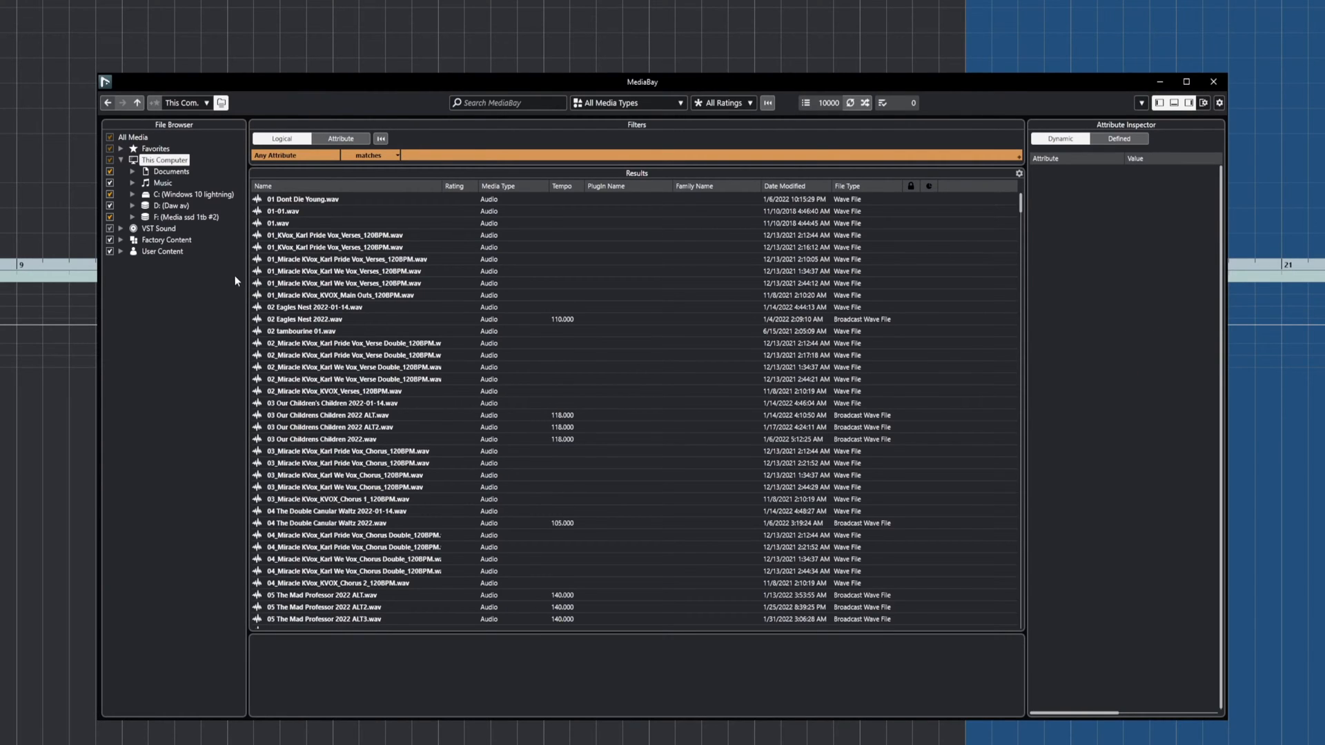
- Expand and select VST Sound in the File Browser and refresh its views
{"action": "scroll", "coordinate": [392, 416], "scroll_direction": "down", "scroll_amount": 3}
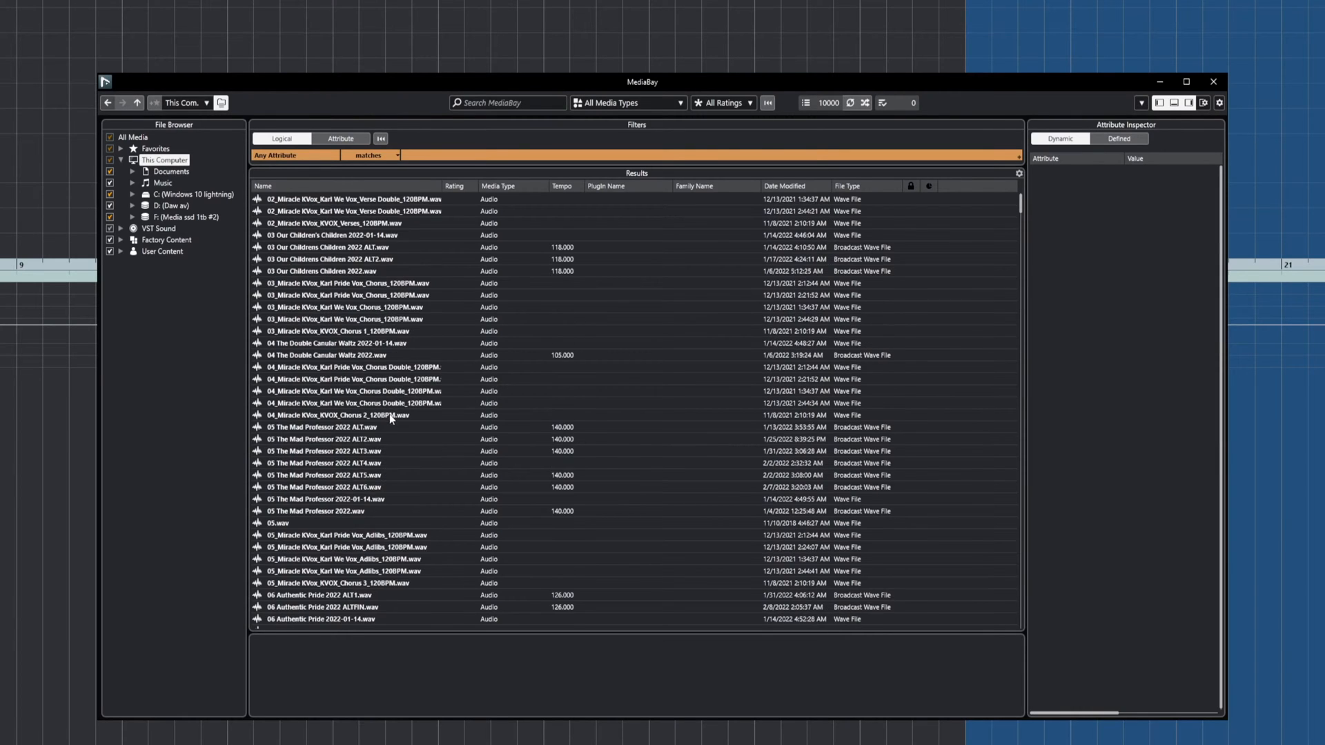
{"action": "scroll", "coordinate": [352, 416], "scroll_direction": "up", "scroll_amount": 3}
{"action": "scroll", "coordinate": [337, 392], "scroll_direction": "up", "scroll_amount": 1}
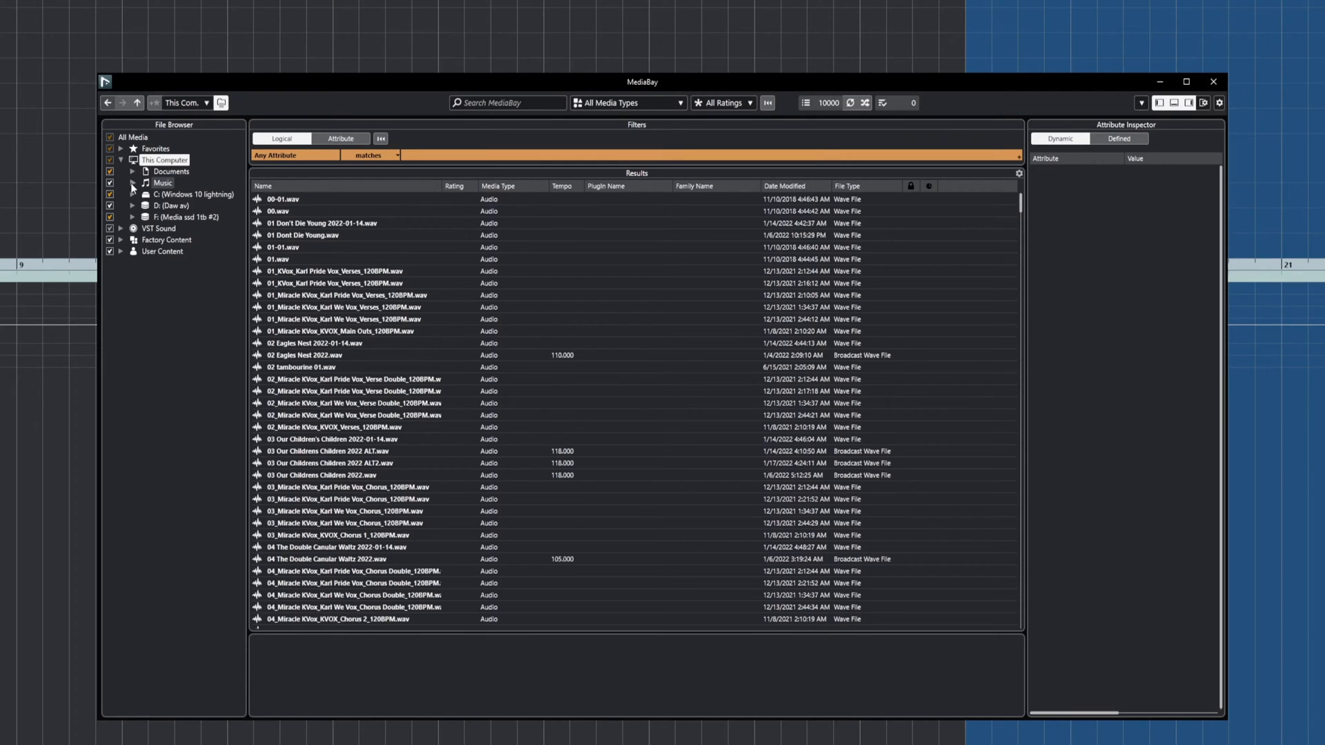
{"action": "left_click", "coordinate": [121, 230]}
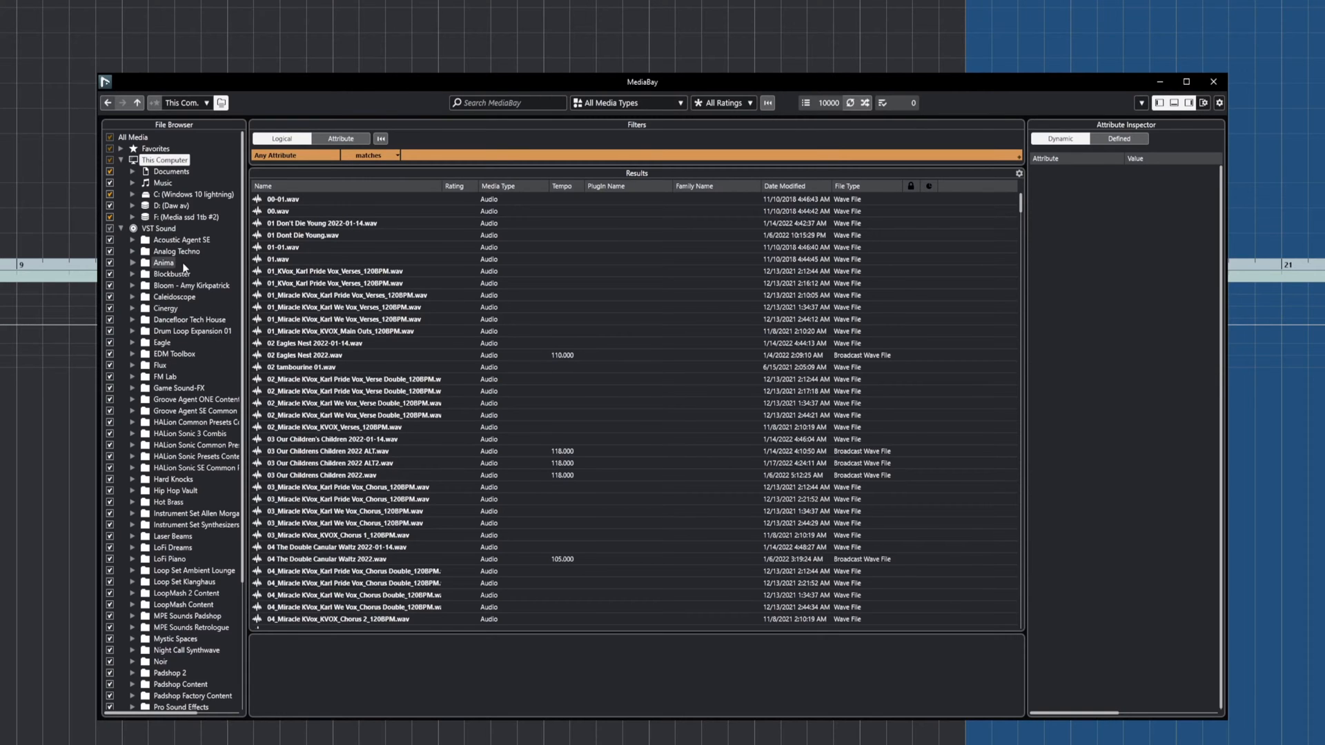
{"action": "left_click", "coordinate": [159, 228]}
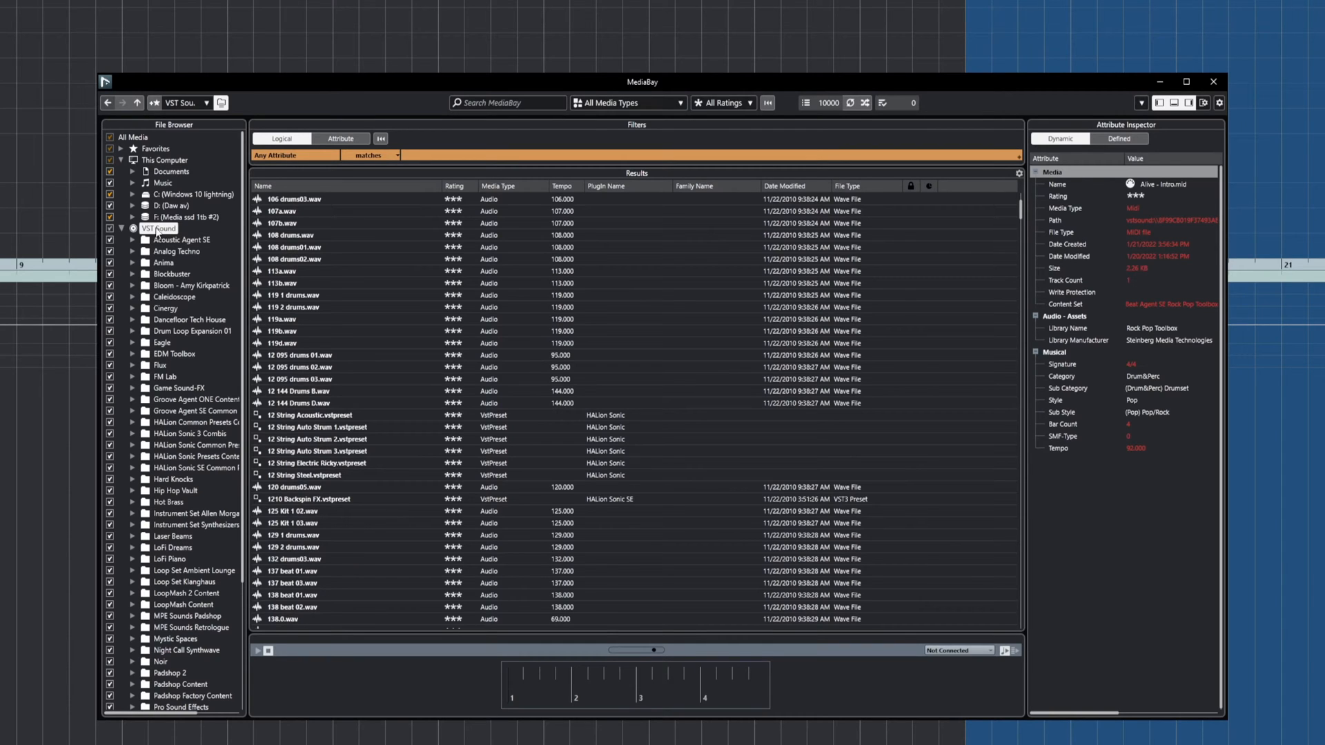
{"action": "right_click", "coordinate": [157, 232]}
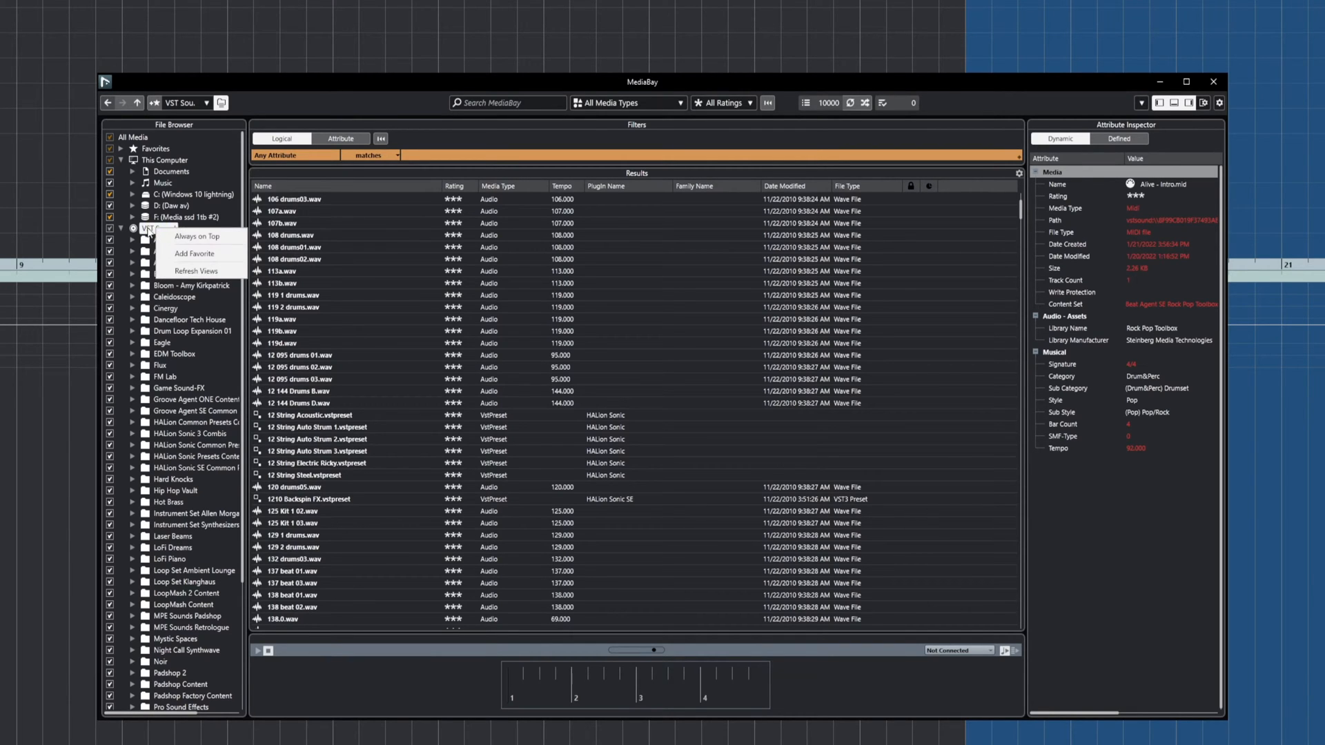
{"action": "left_click", "coordinate": [196, 272]}
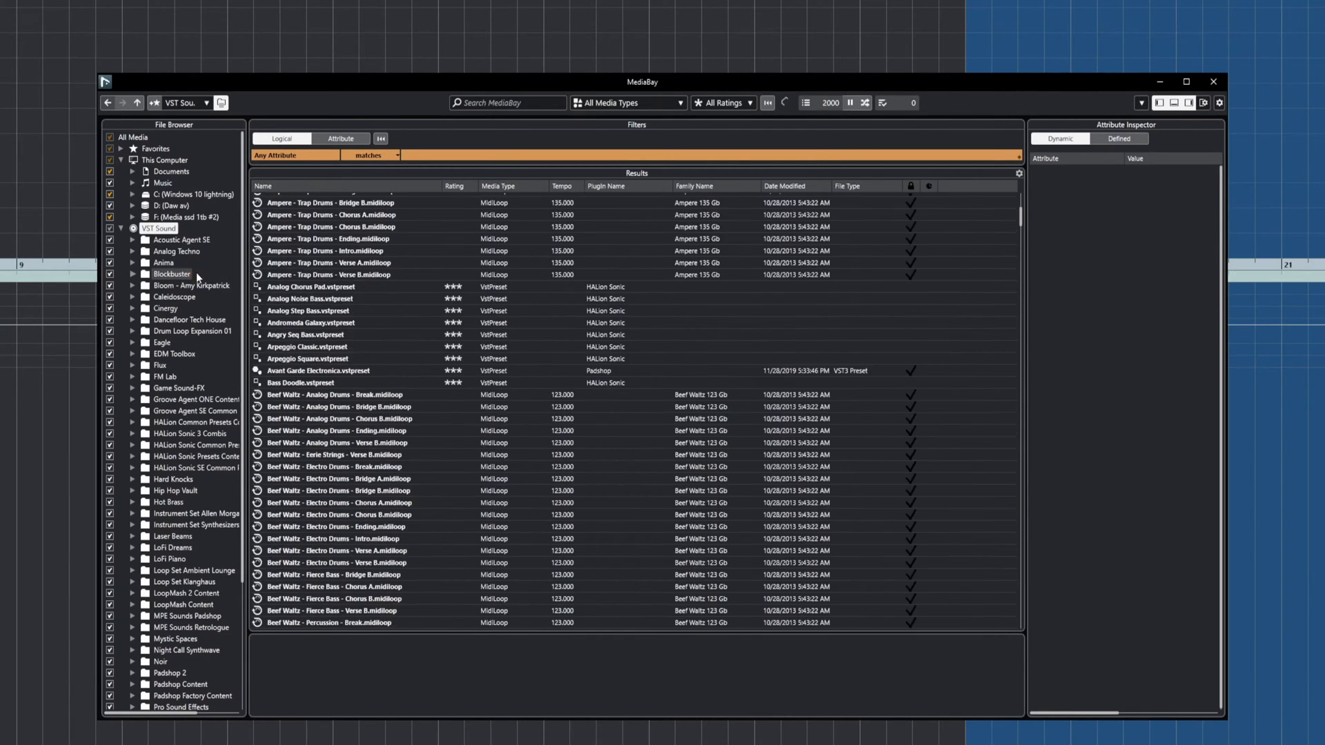
- Select the Acoustic Agent SE folder under VST Sound and run Rescan Disk on it
{"action": "left_click", "coordinate": [181, 240]}
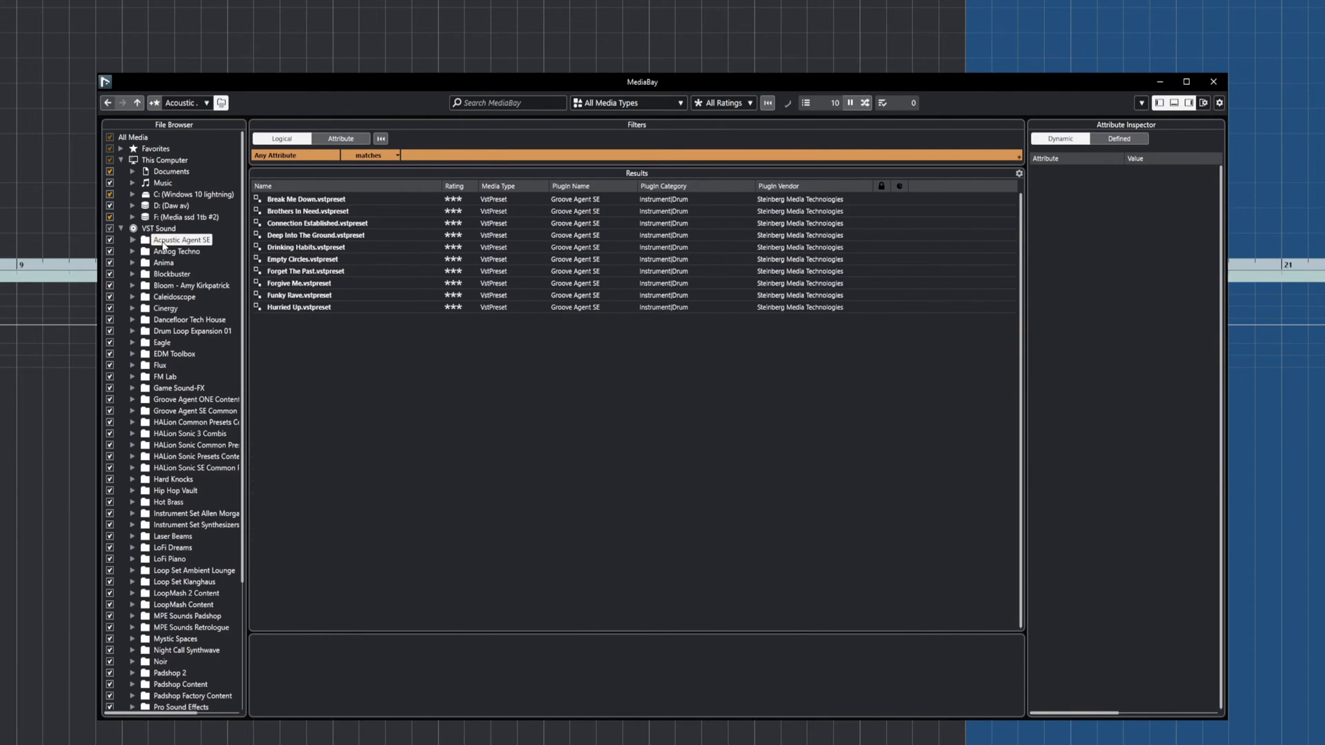
{"action": "right_click", "coordinate": [164, 241]}
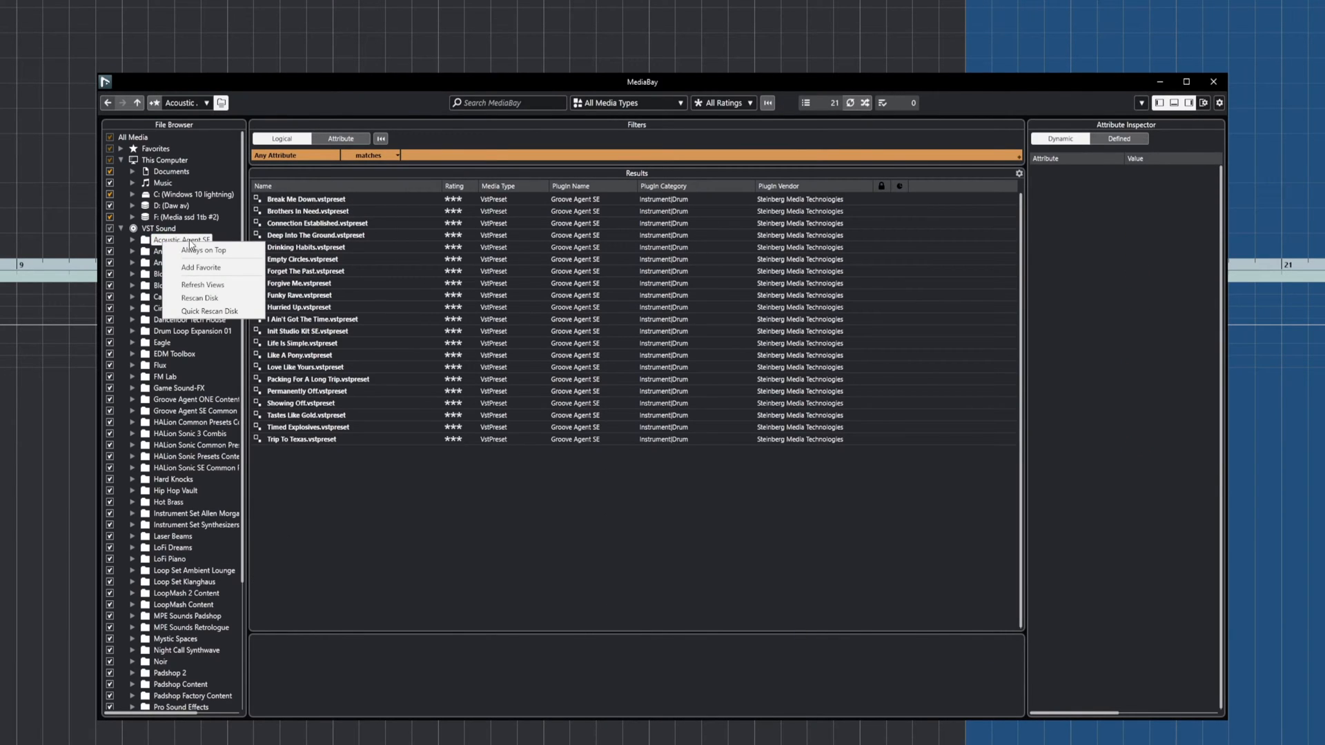
{"action": "left_click", "coordinate": [199, 299]}
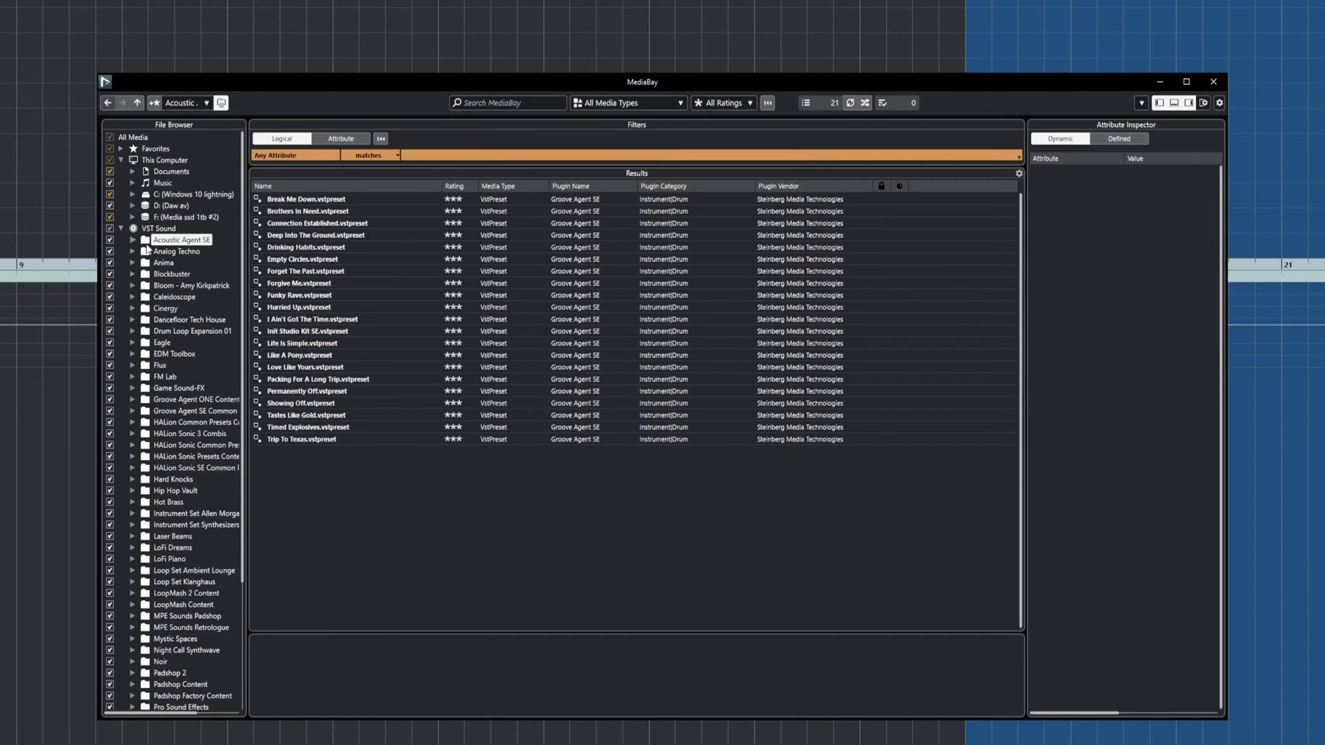
- Rescan the Caleidoscope folder and expand it with its Audio Files and Track Presets subfolders
{"action": "right_click", "coordinate": [164, 296]}
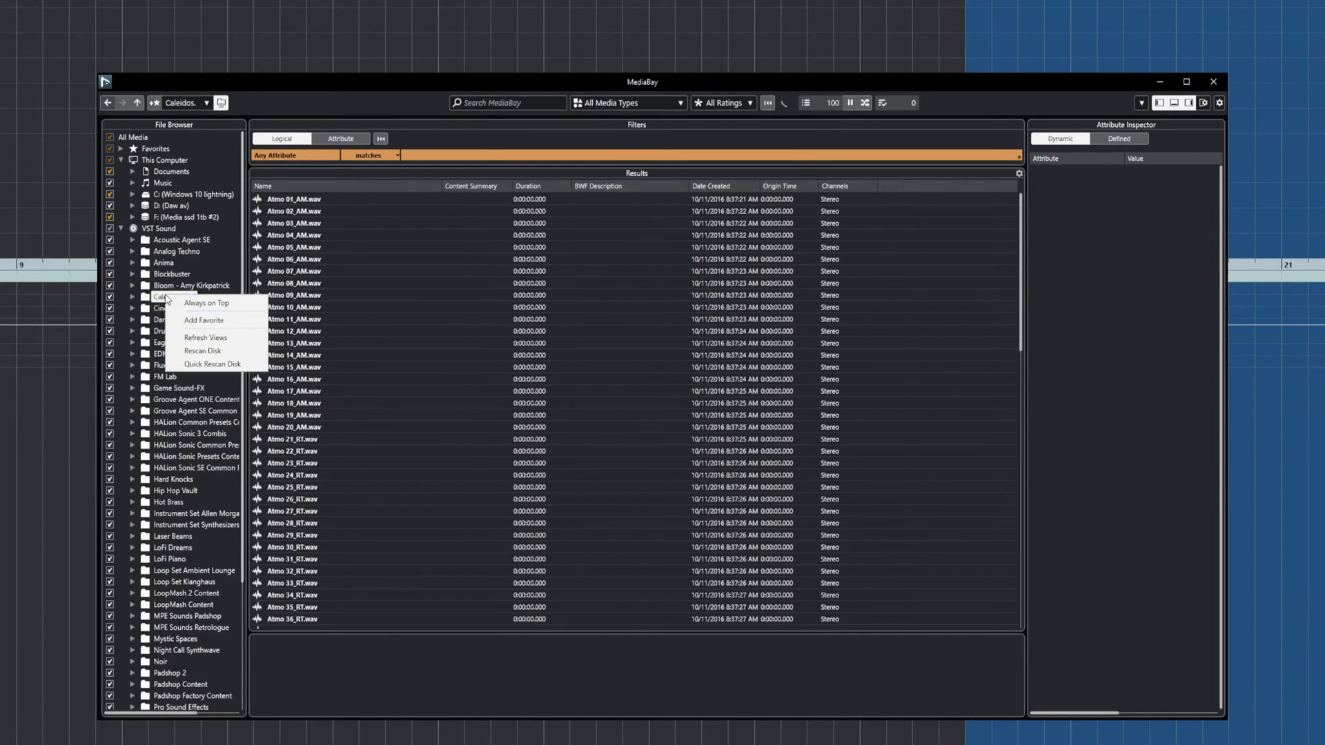
{"action": "left_click", "coordinate": [208, 354]}
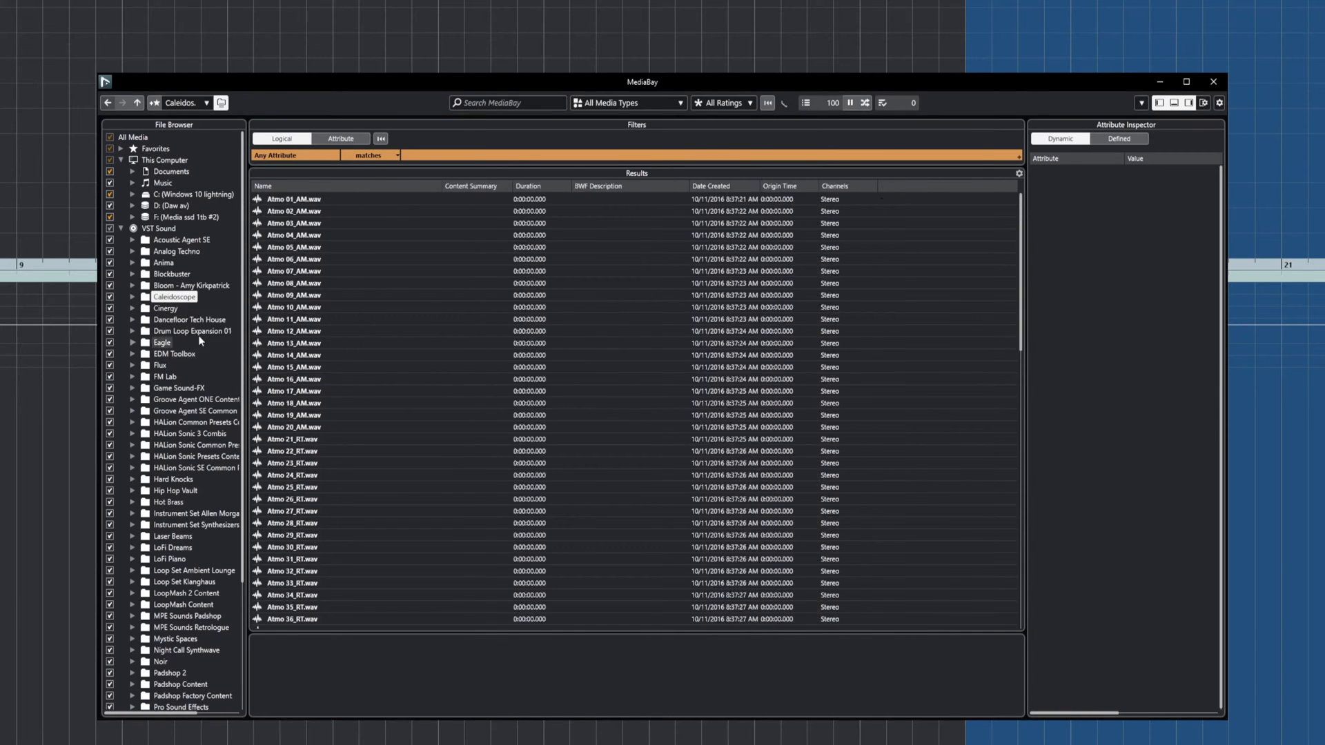
{"action": "left_click", "coordinate": [133, 297]}
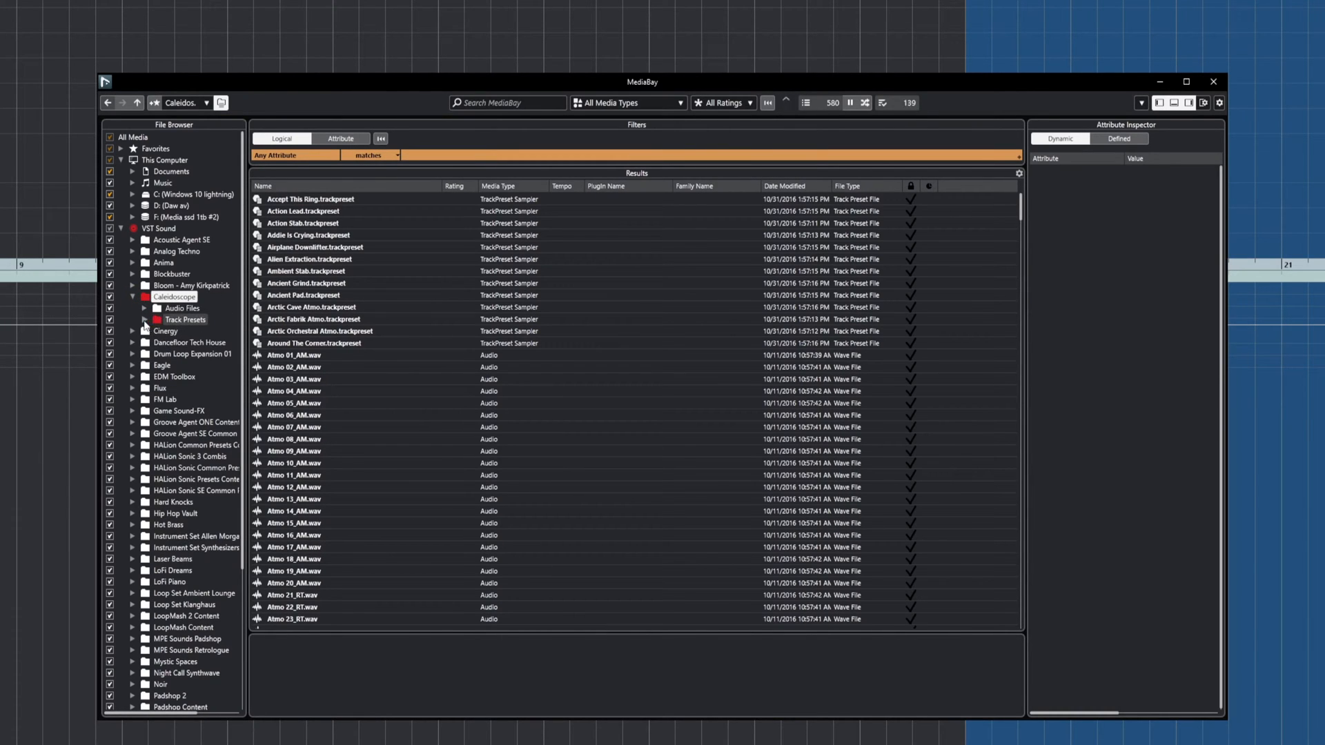
{"action": "left_click", "coordinate": [144, 319]}
{"action": "left_click", "coordinate": [145, 309]}
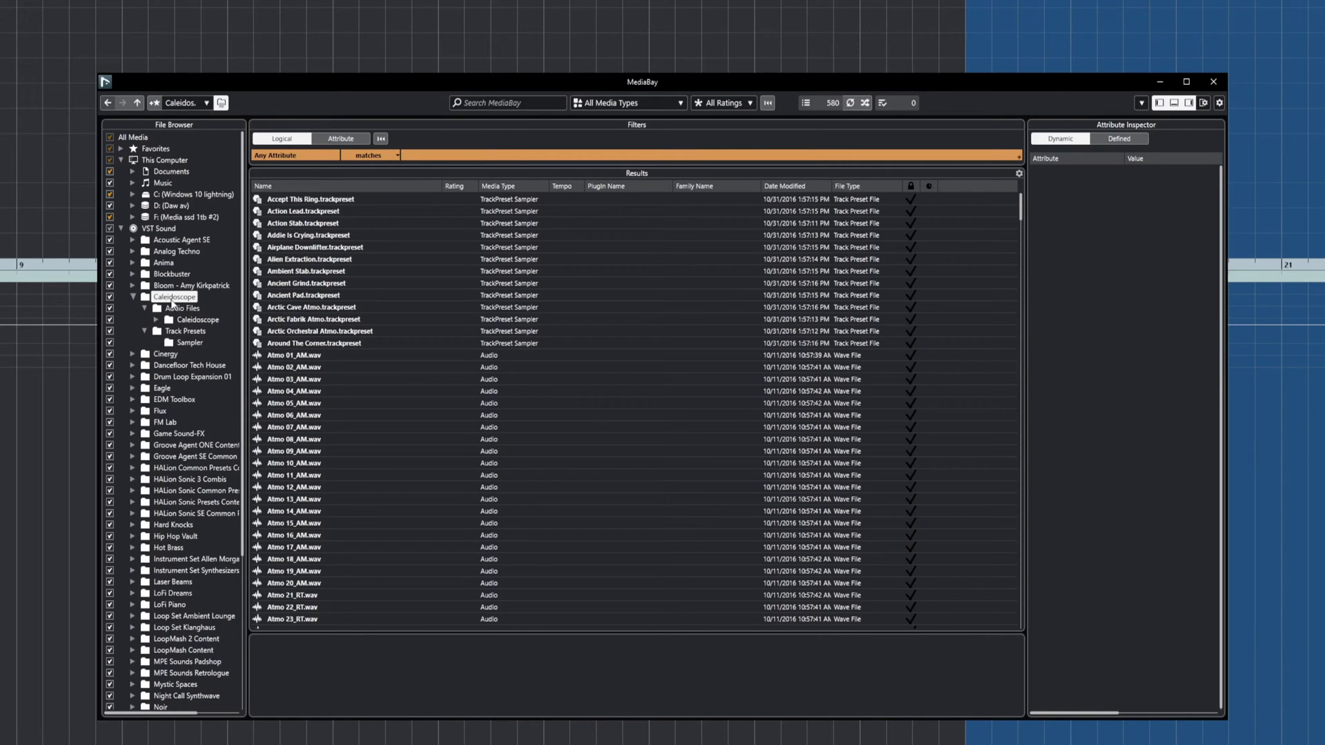
- Run Rescan Disk on Caleidoscope once more and reopen its Audio Files and Track Presets subfolders
{"action": "right_click", "coordinate": [174, 300]}
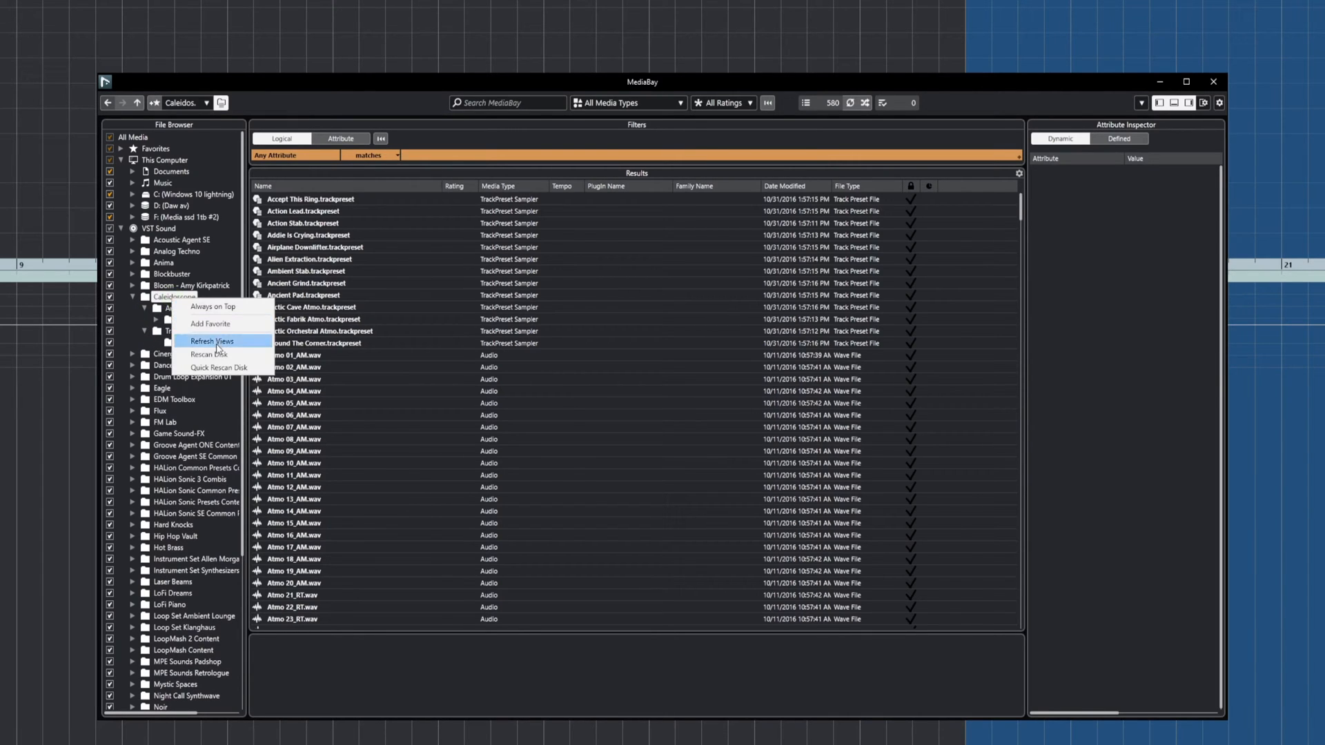
{"action": "left_click", "coordinate": [209, 355]}
{"action": "left_click", "coordinate": [144, 309]}
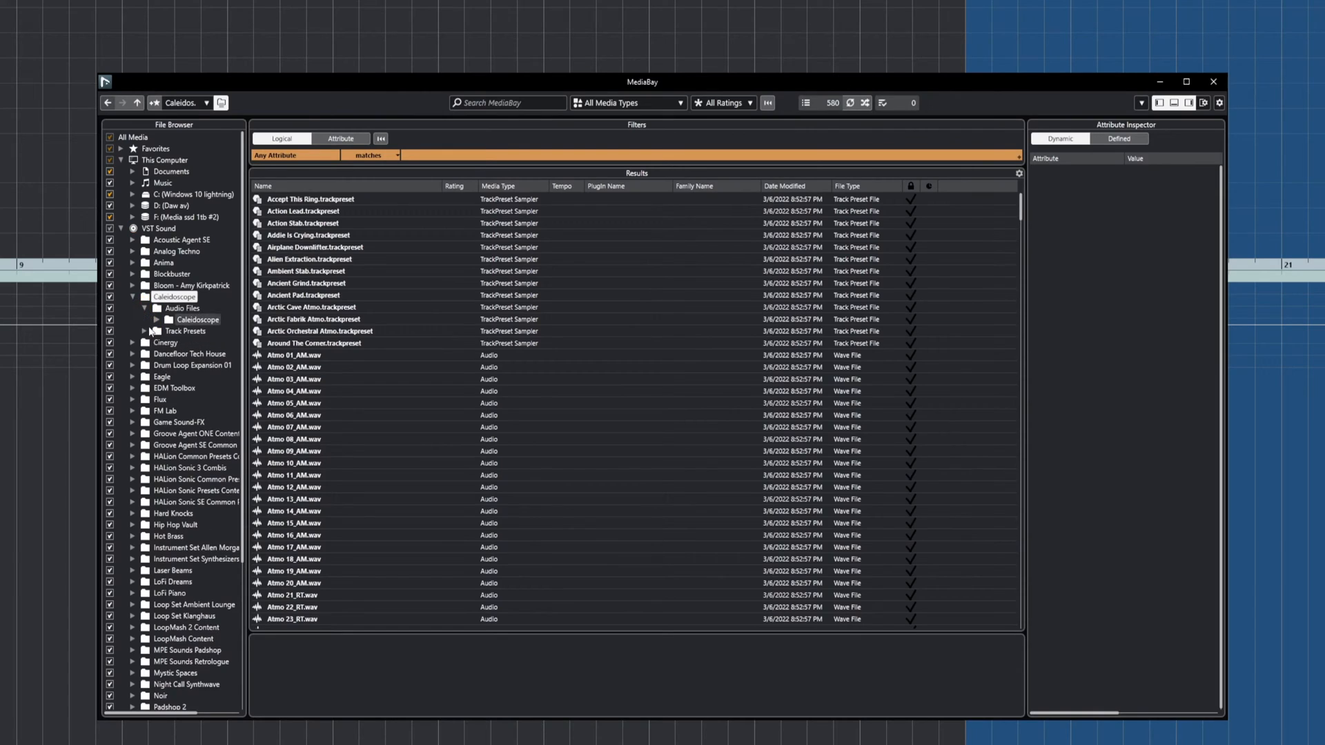
{"action": "left_click", "coordinate": [144, 332]}
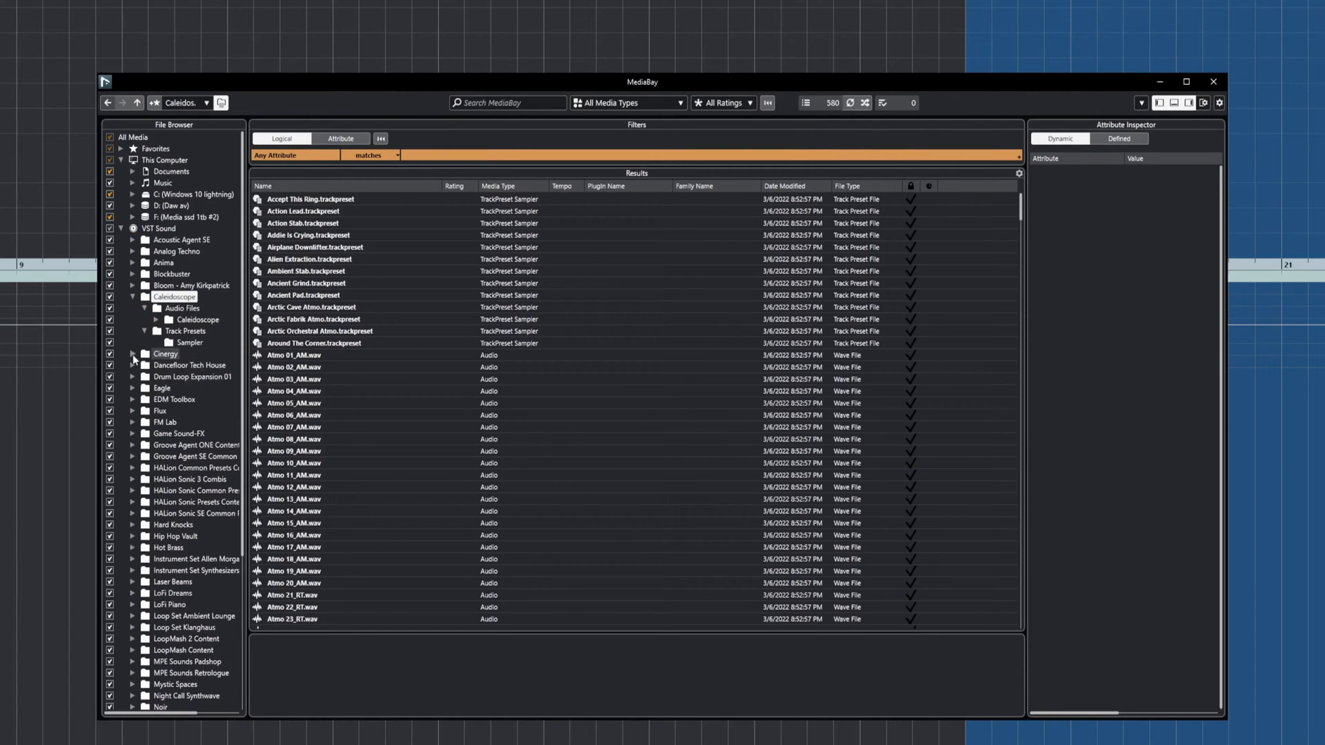
- Expand Groove Agent ONE Content, Groove Agent SE Common and the latter's Audio Files subfolder
{"action": "left_click", "coordinate": [133, 445]}
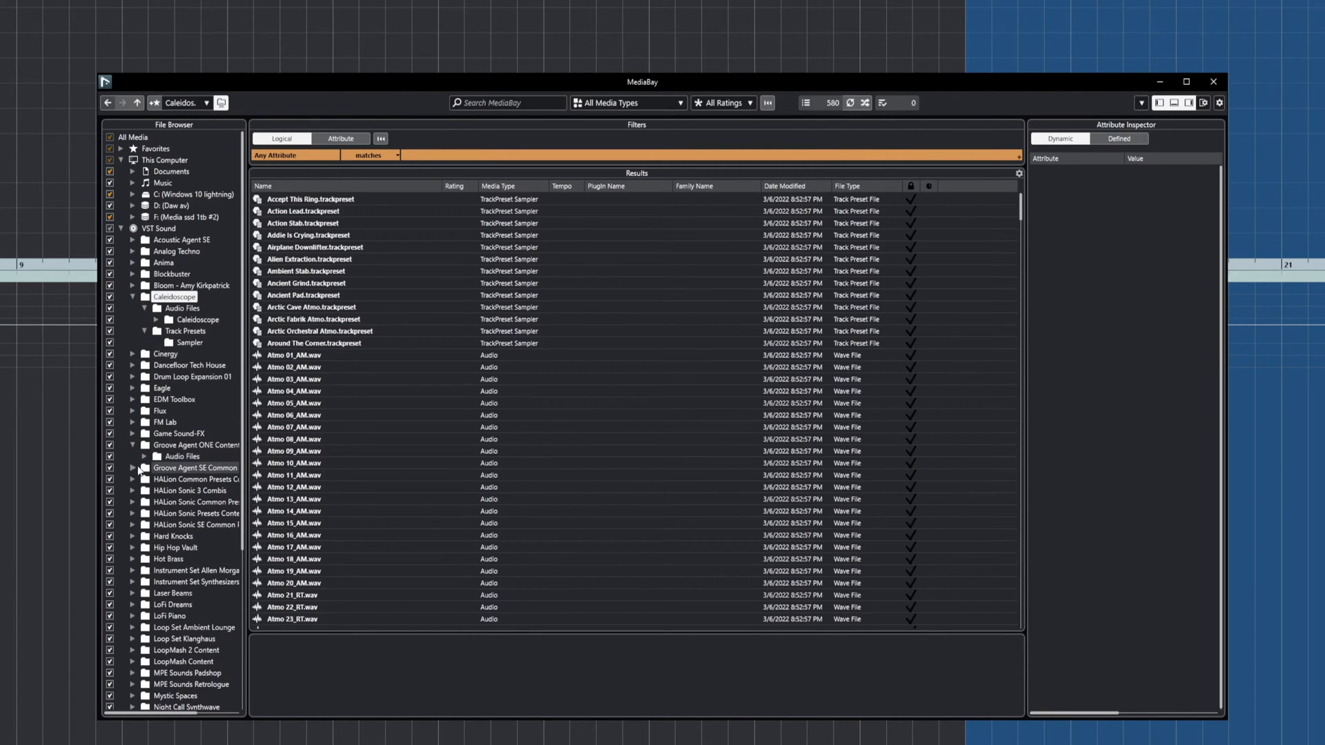
{"action": "left_click", "coordinate": [133, 468]}
{"action": "left_click", "coordinate": [144, 479]}
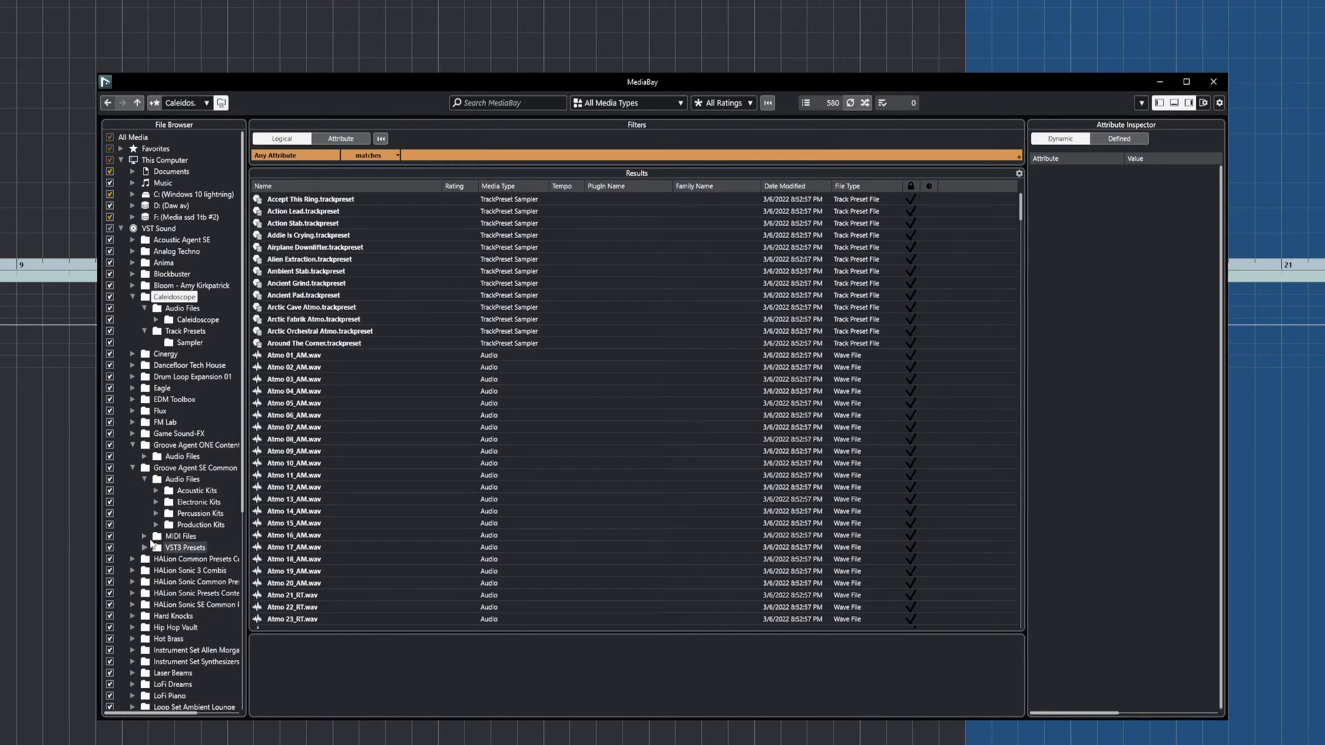
- Rescan the Groove Agent SE Common folder and expand its Audio Files and MIDI Files subfolders
{"action": "left_click", "coordinate": [171, 469]}
{"action": "right_click", "coordinate": [171, 468]}
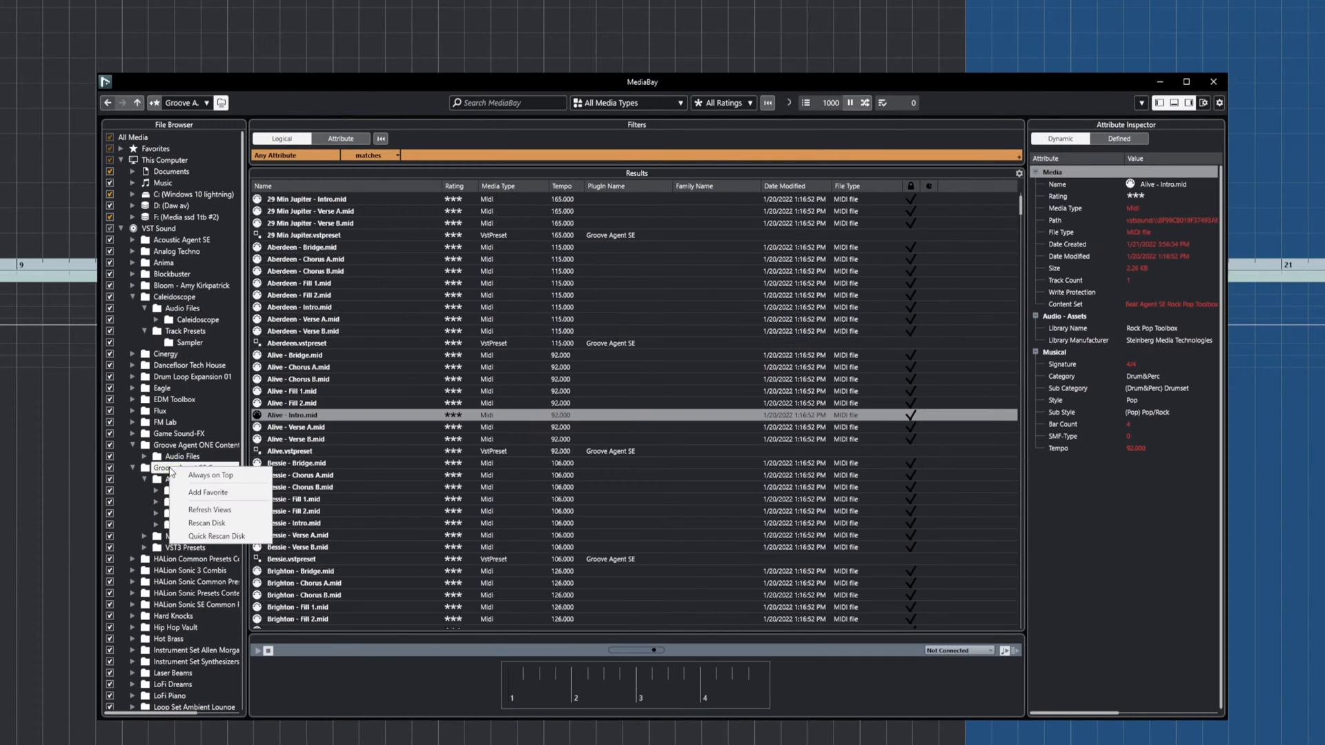
{"action": "left_click", "coordinate": [210, 523]}
{"action": "left_click", "coordinate": [145, 480]}
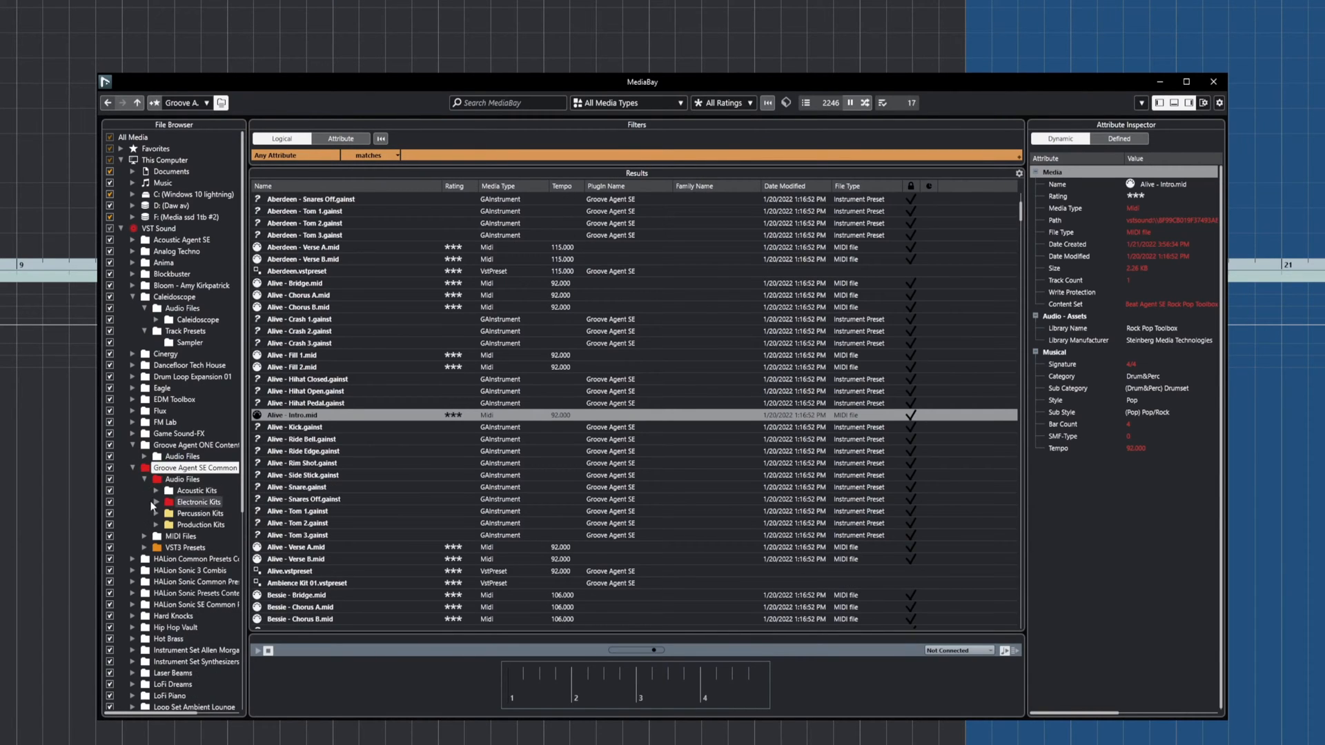
{"action": "left_click", "coordinate": [145, 536]}
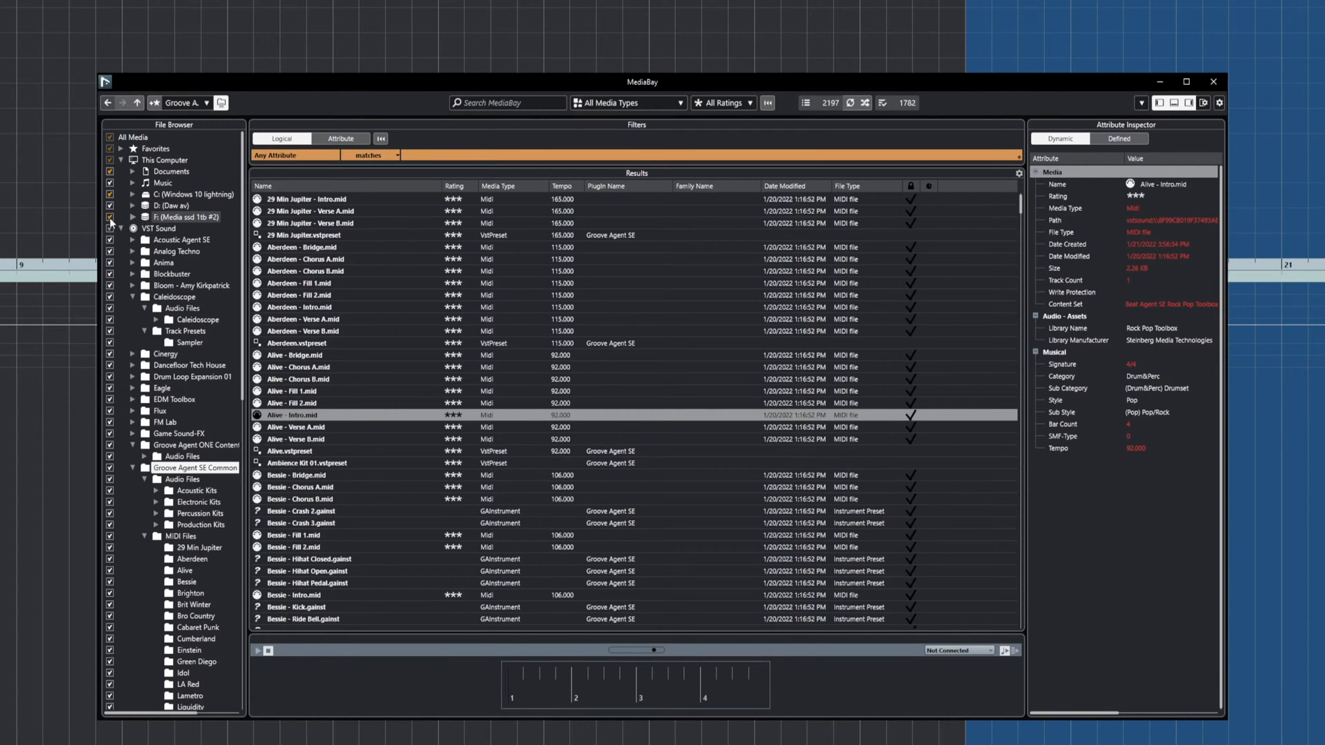
- Glance into the F: drive's folders, then rescan Groove Agent SE Common again and reopen its Audio Files
{"action": "left_click", "coordinate": [133, 217]}
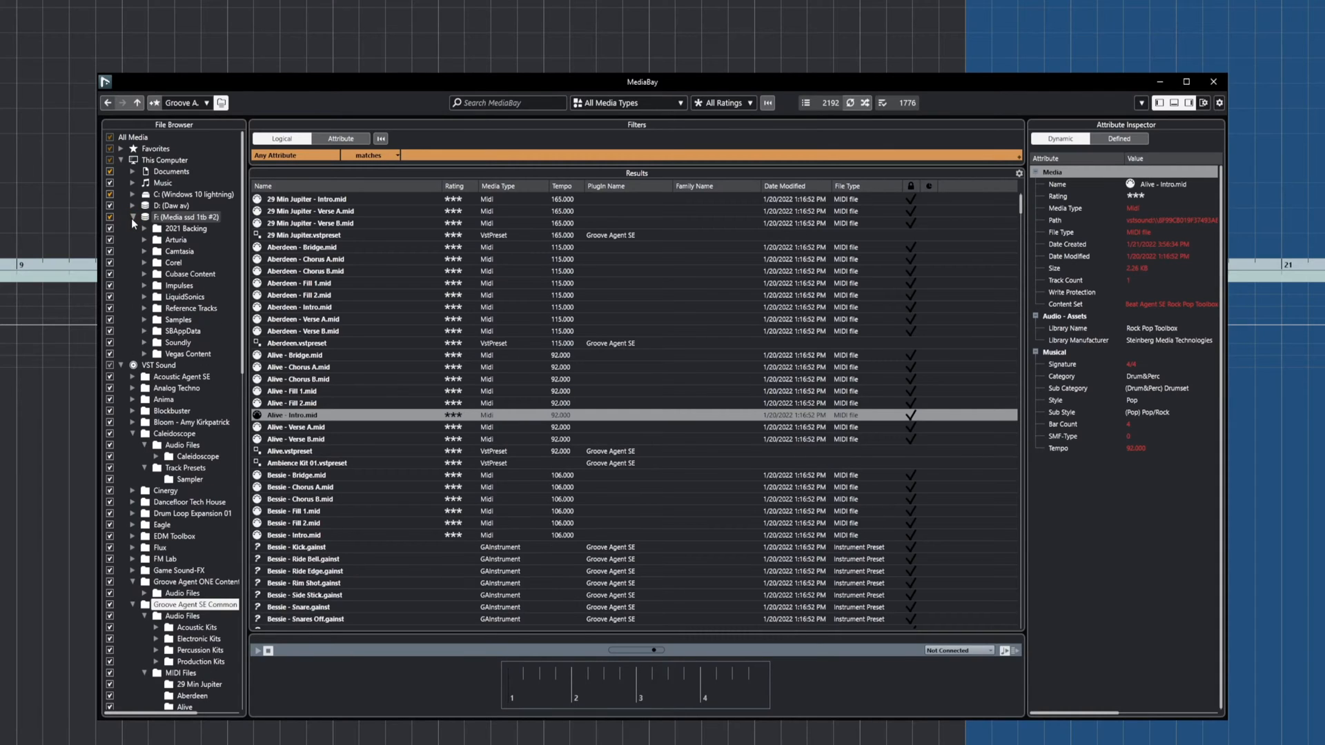
{"action": "left_click", "coordinate": [133, 217]}
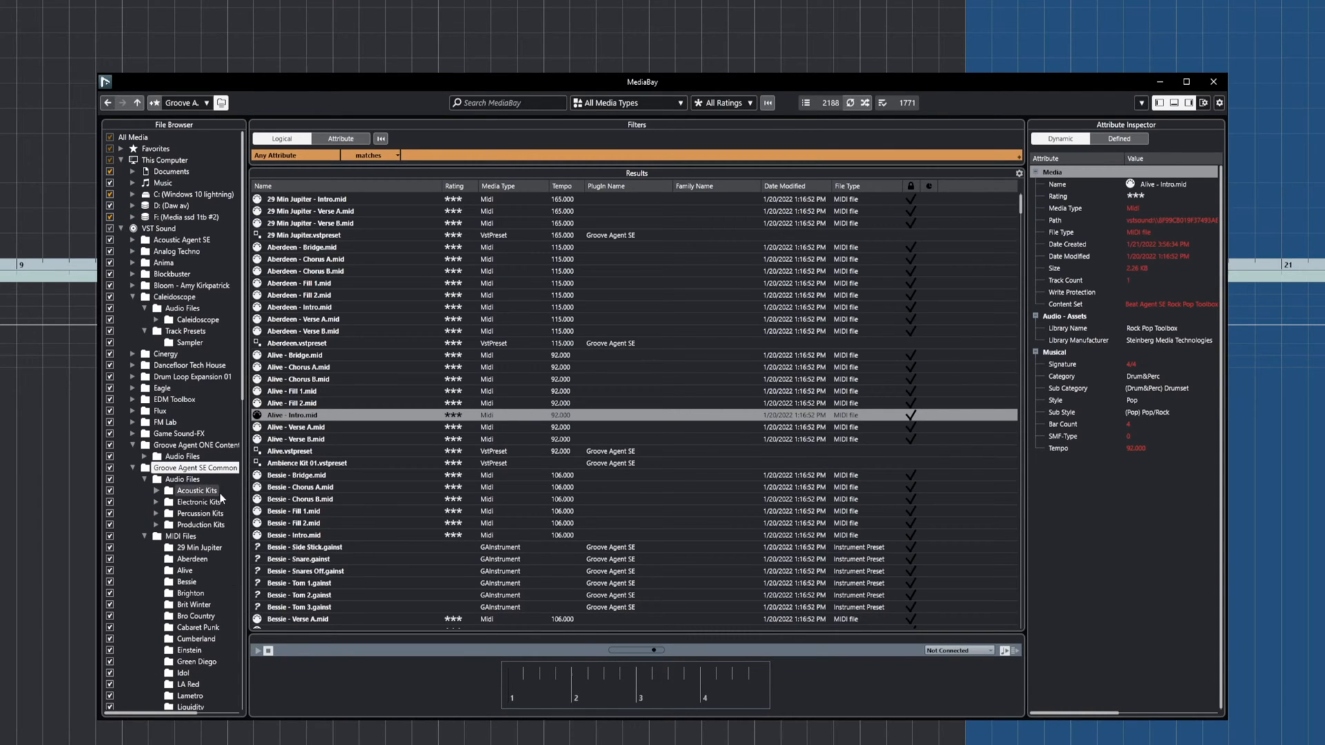
{"action": "scroll", "coordinate": [190, 457], "scroll_direction": "down", "scroll_amount": 1}
{"action": "right_click", "coordinate": [191, 458]}
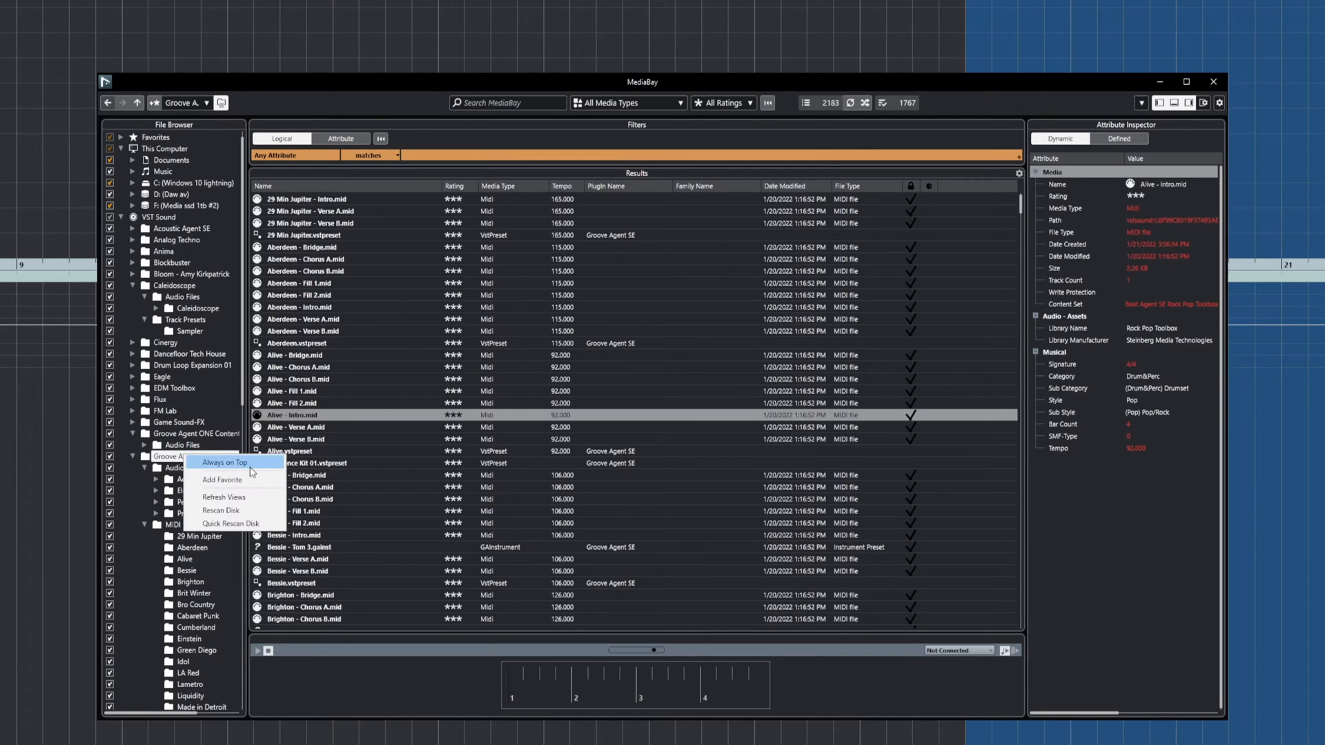
{"action": "left_click", "coordinate": [234, 511]}
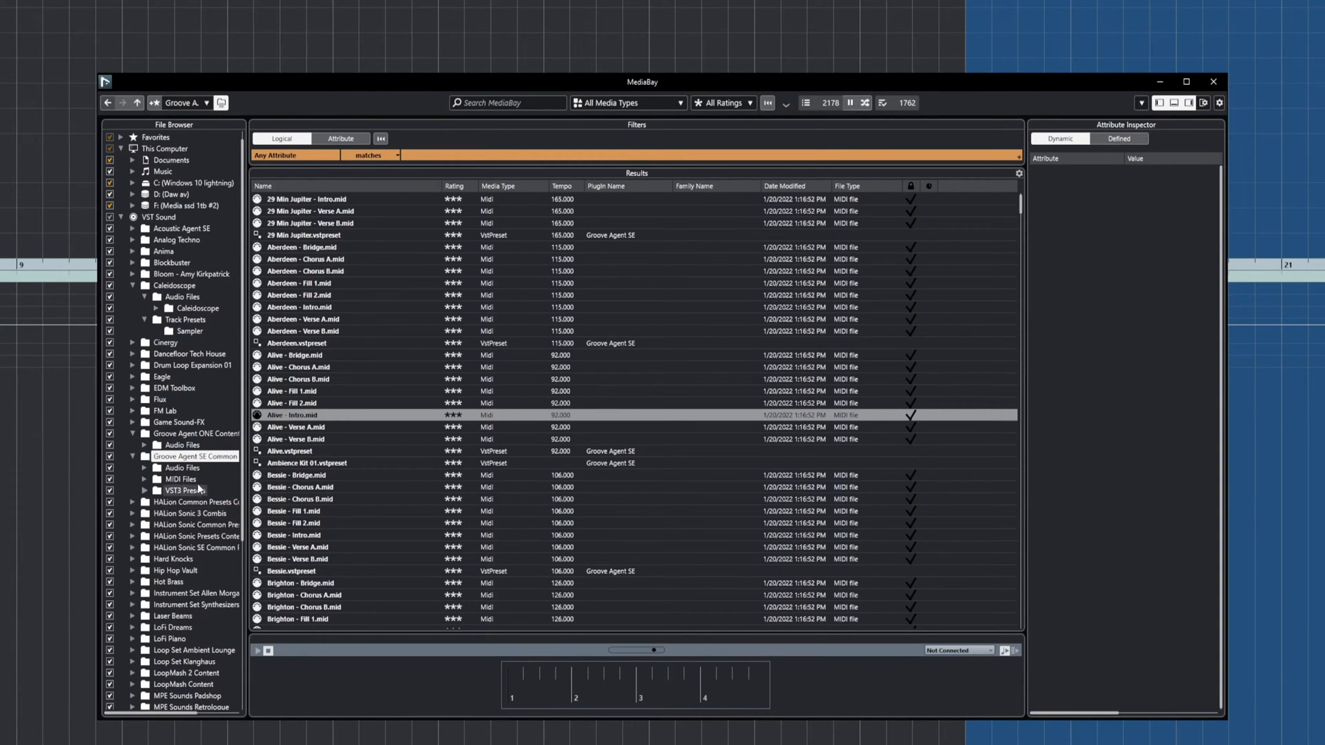
{"action": "left_click", "coordinate": [145, 468]}
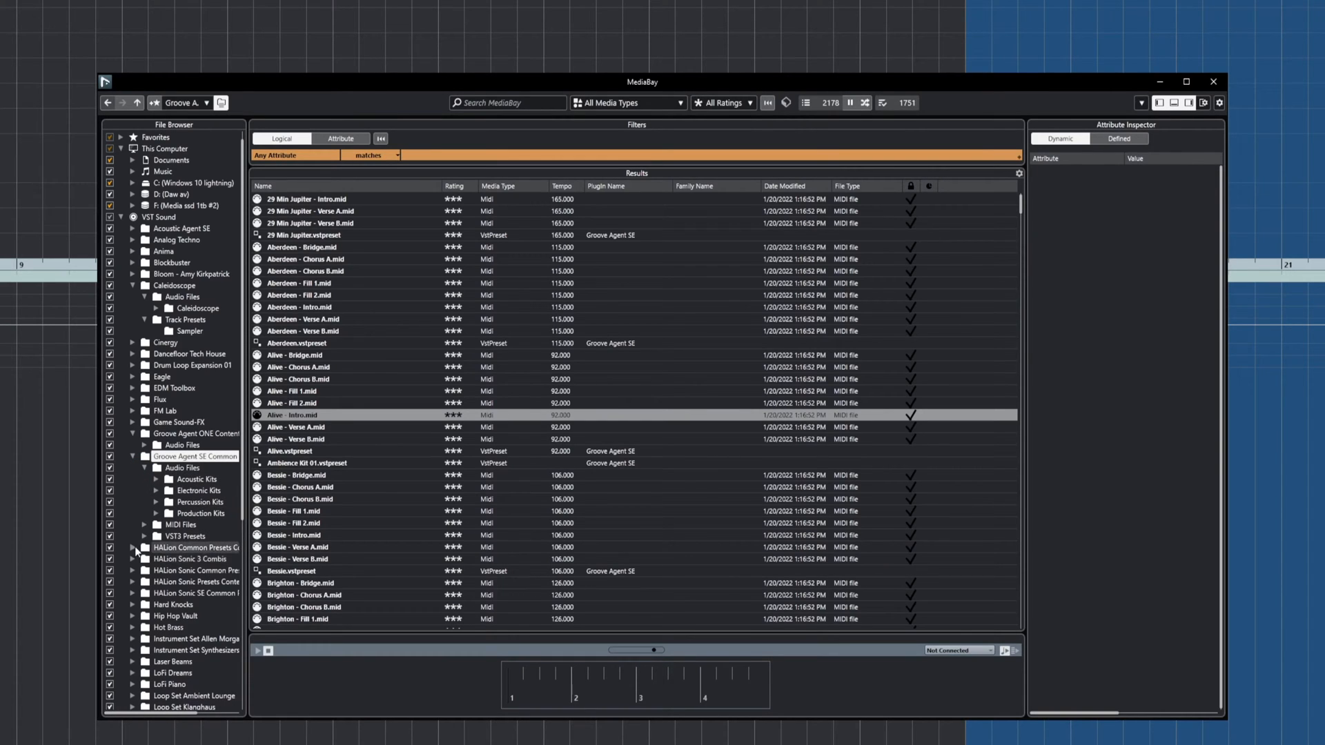
- Expand and rescan the HALion Common Presets folder, and expand HALion Sonic 3 Combis
{"action": "double_click", "coordinate": [173, 548]}
{"action": "right_click", "coordinate": [173, 549]}
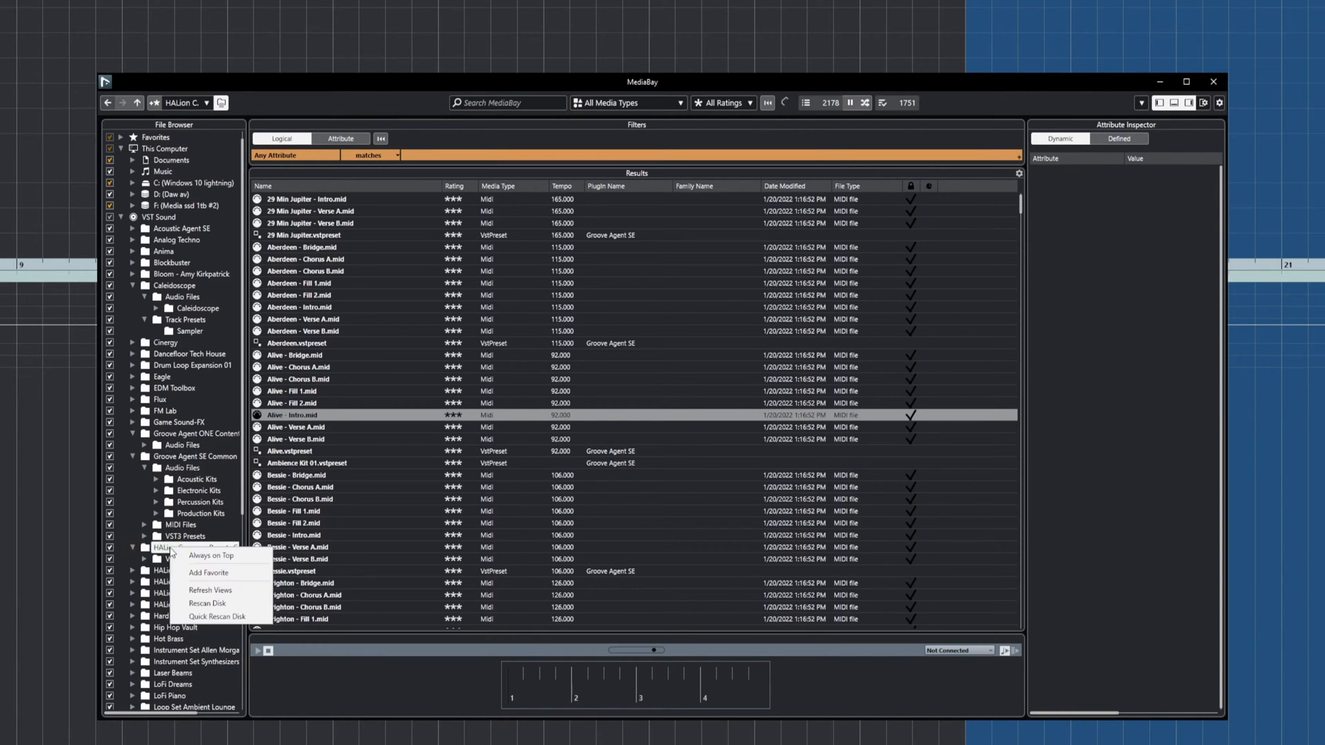
{"action": "left_click", "coordinate": [209, 604]}
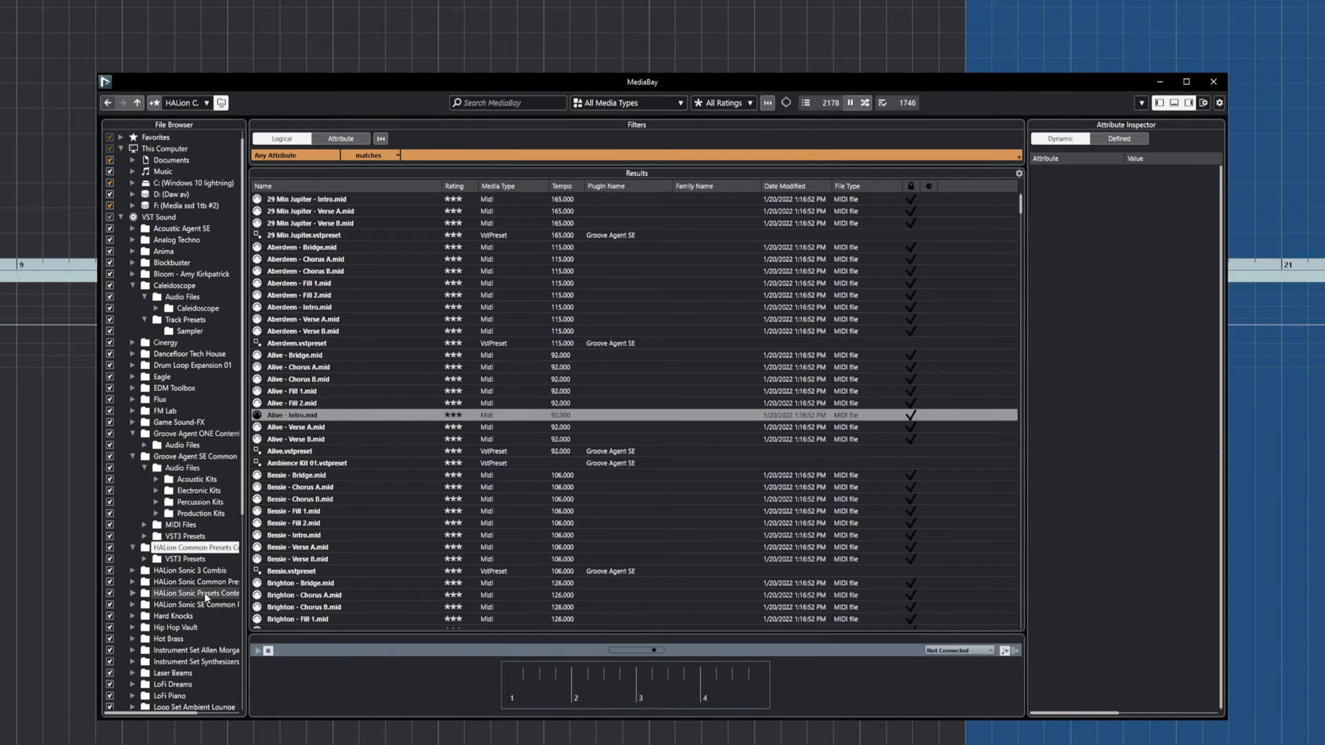
{"action": "scroll", "coordinate": [188, 457], "scroll_direction": "down", "scroll_amount": 5}
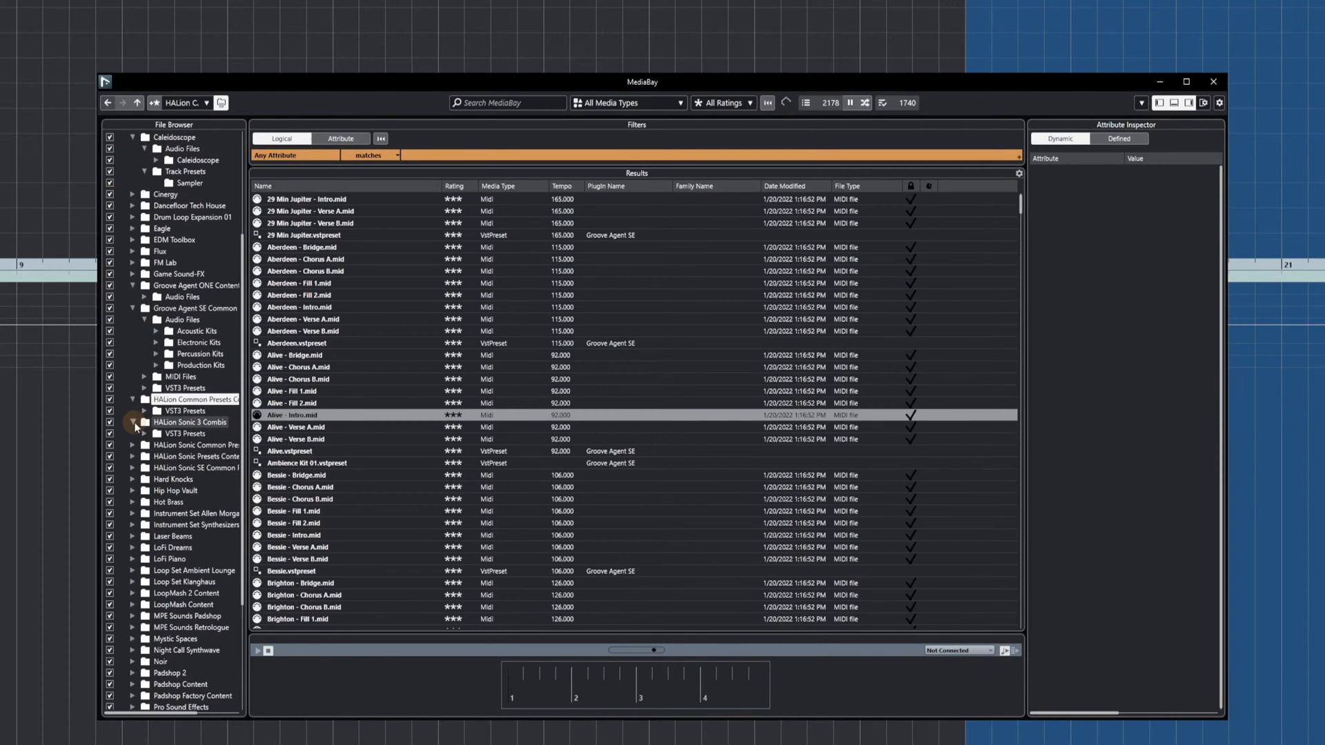
{"action": "double_click", "coordinate": [179, 423]}
- Expand the Dancefloor Tech House folder and run Rescan Disk on it and on its Audio Files subfolder
{"action": "scroll", "coordinate": [197, 386], "scroll_direction": "up", "scroll_amount": 3}
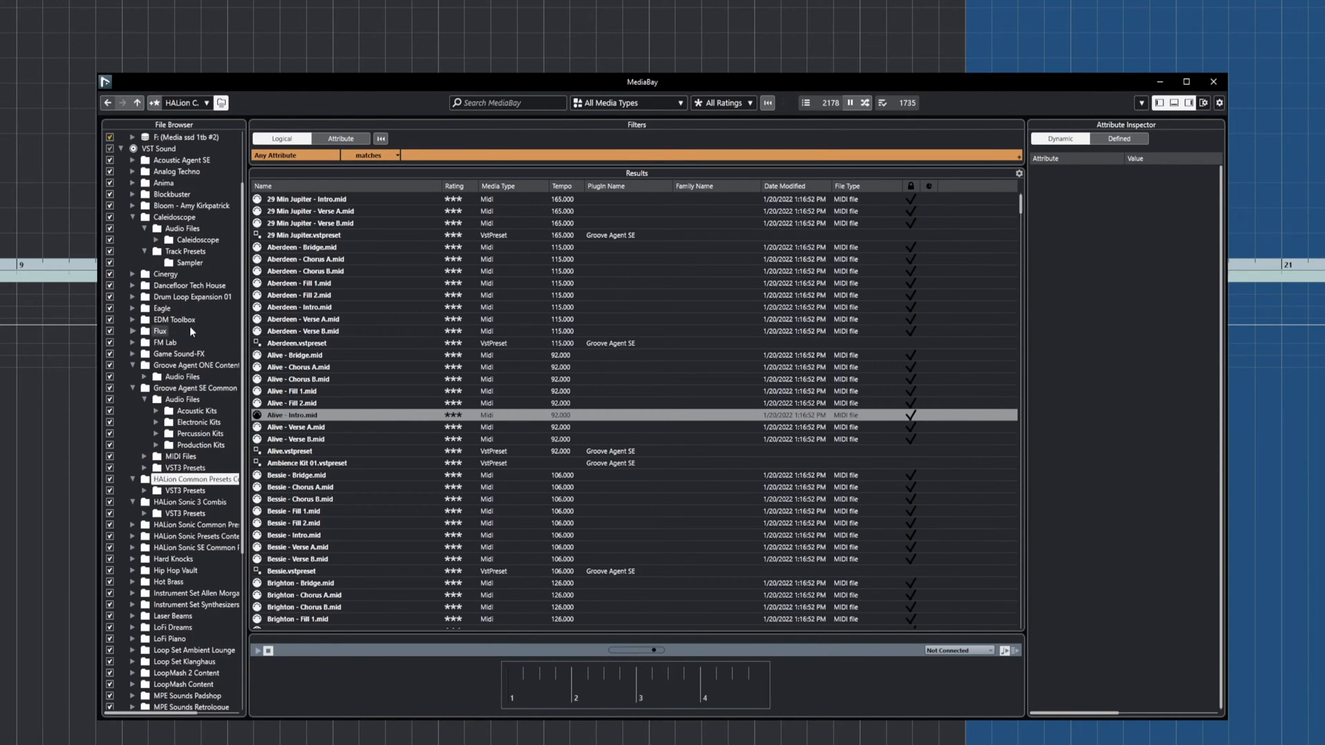
{"action": "double_click", "coordinate": [149, 289]}
{"action": "right_click", "coordinate": [165, 286]}
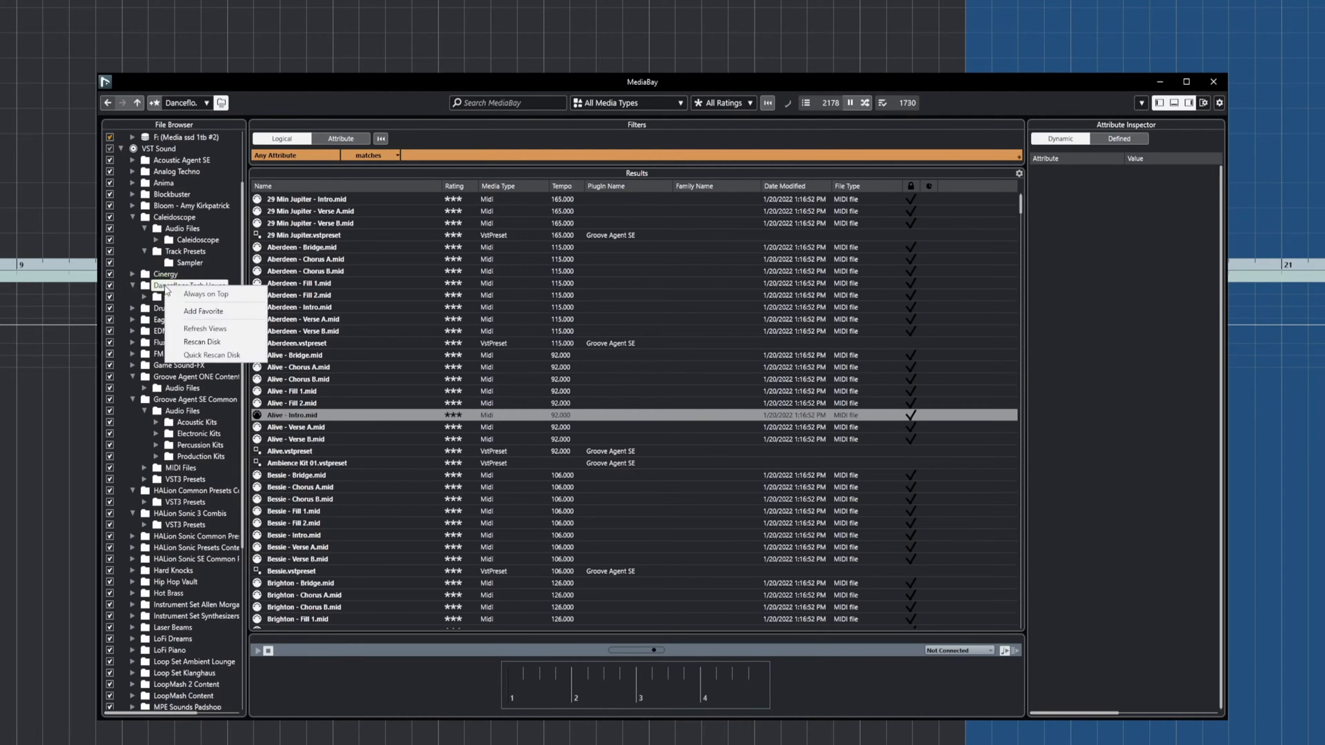
{"action": "left_click", "coordinate": [207, 345]}
{"action": "left_click", "coordinate": [144, 296]}
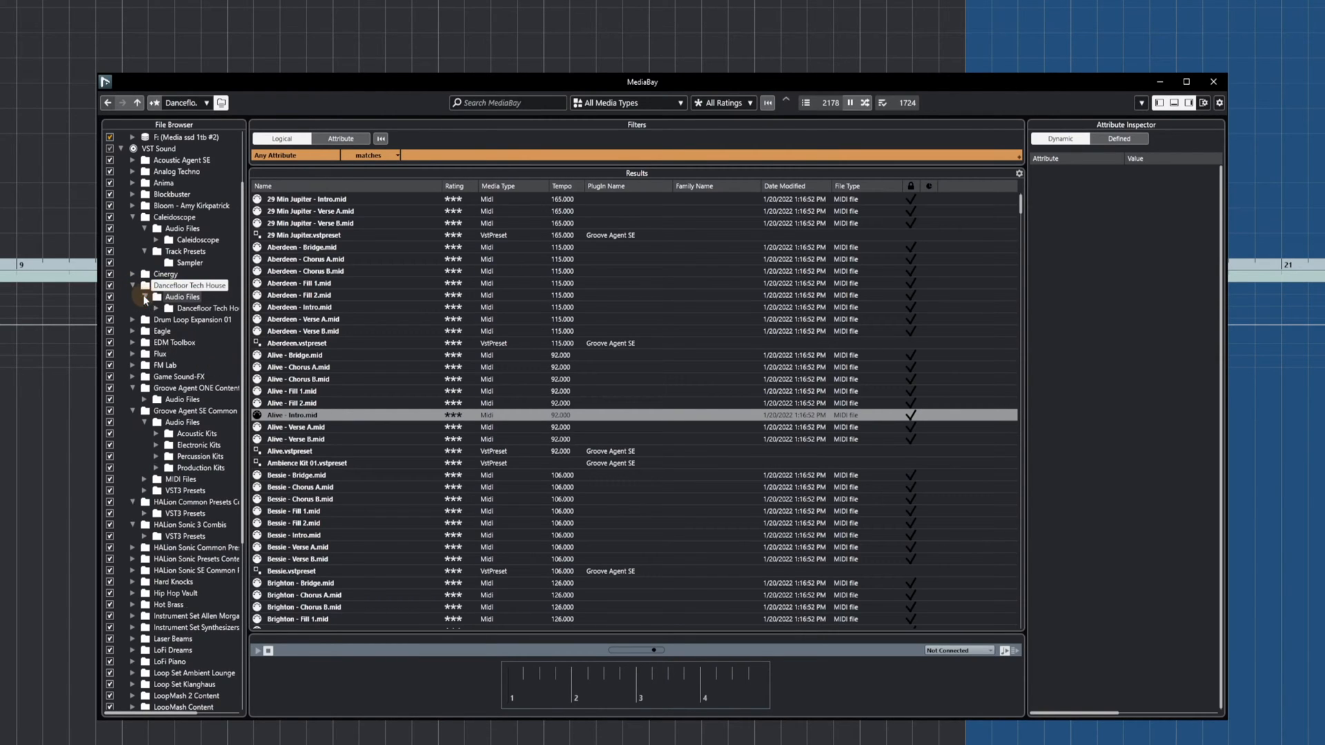
{"action": "right_click", "coordinate": [181, 297]}
{"action": "left_click", "coordinate": [214, 355]}
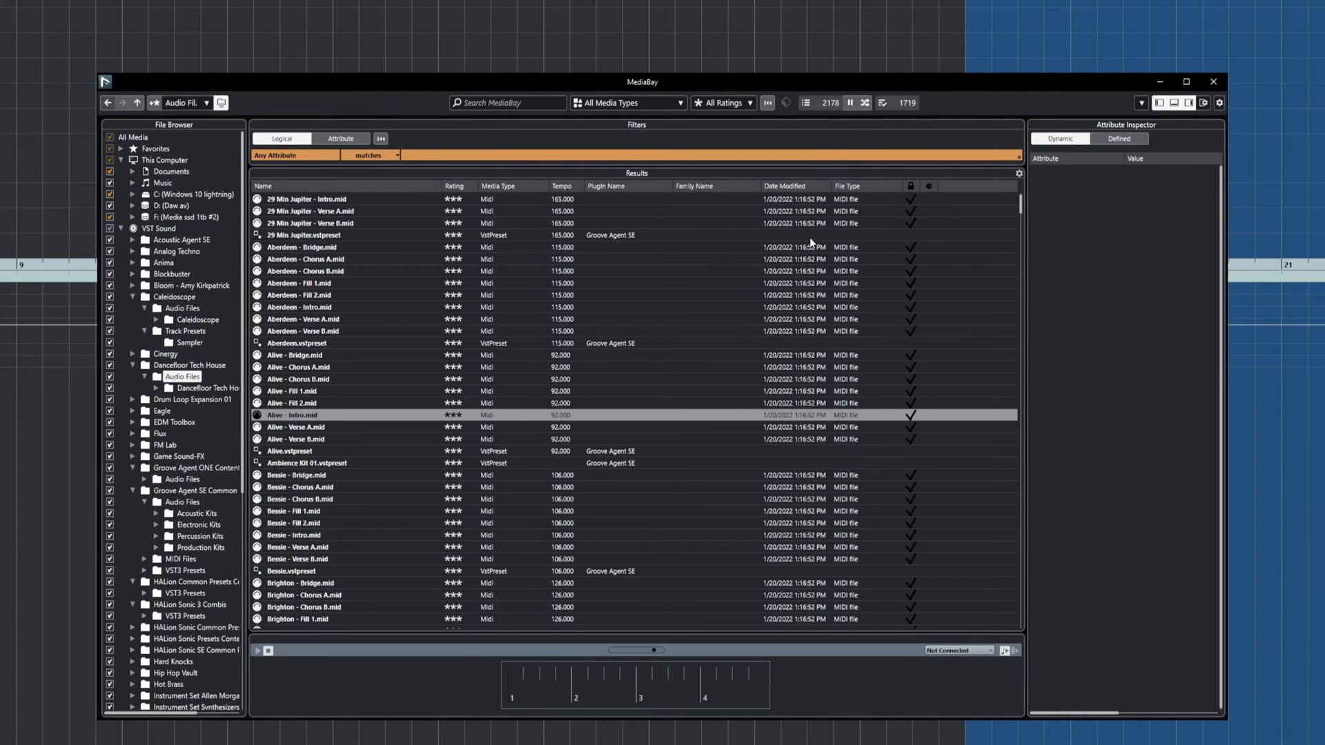
- Refresh the MediaBay views and collapse VST Sound in the File Browser
{"action": "key", "text": "F5"}
{"action": "key", "text": "F5"}
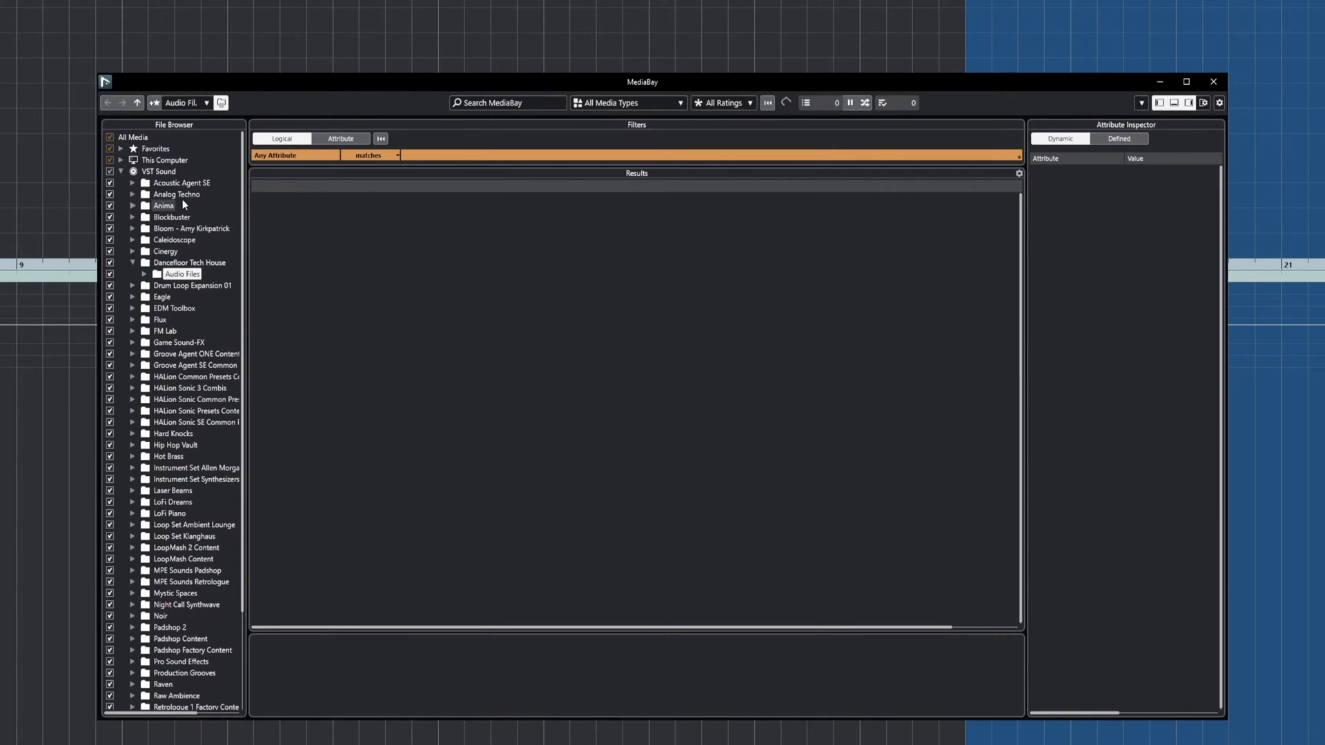
{"action": "left_click", "coordinate": [122, 172]}
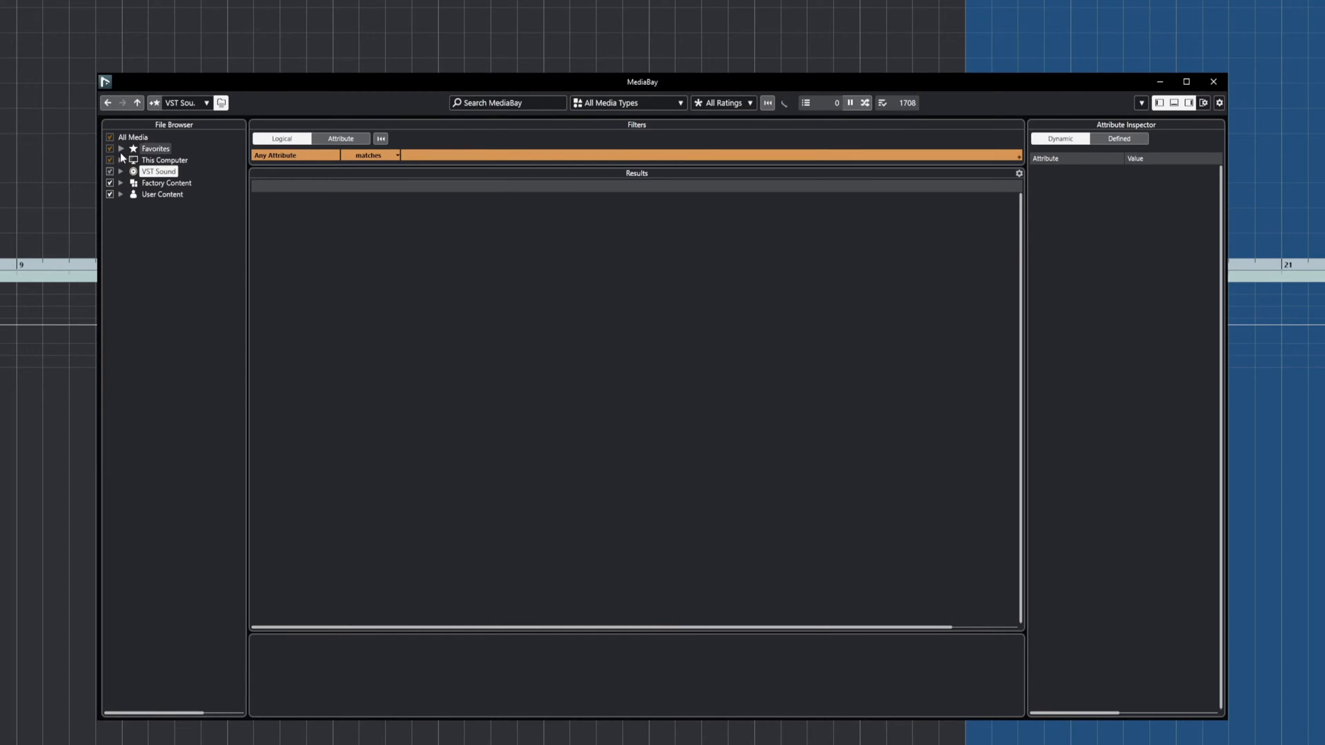
- Expand User Content, peek into Project Templates, and rescan the Pattern Banks folder
{"action": "left_click", "coordinate": [123, 195]}
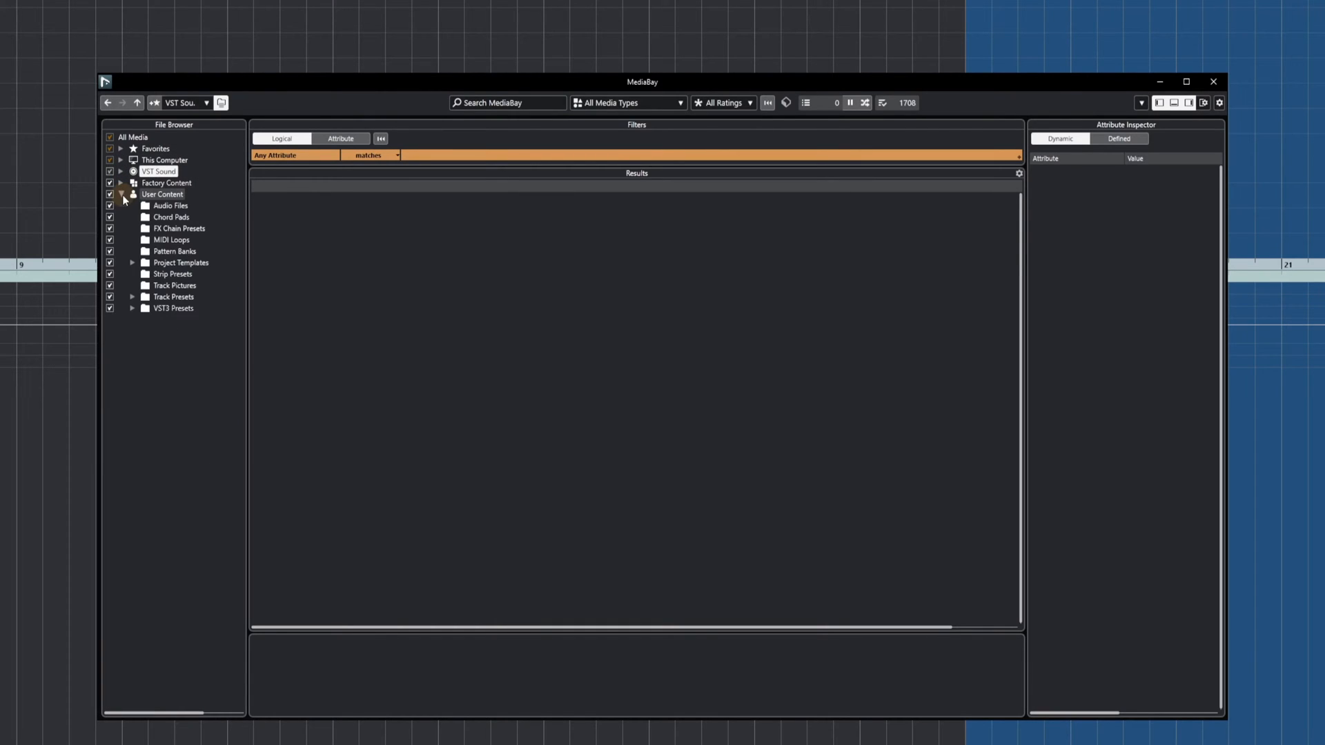
{"action": "left_click", "coordinate": [132, 263]}
{"action": "left_click", "coordinate": [133, 263]}
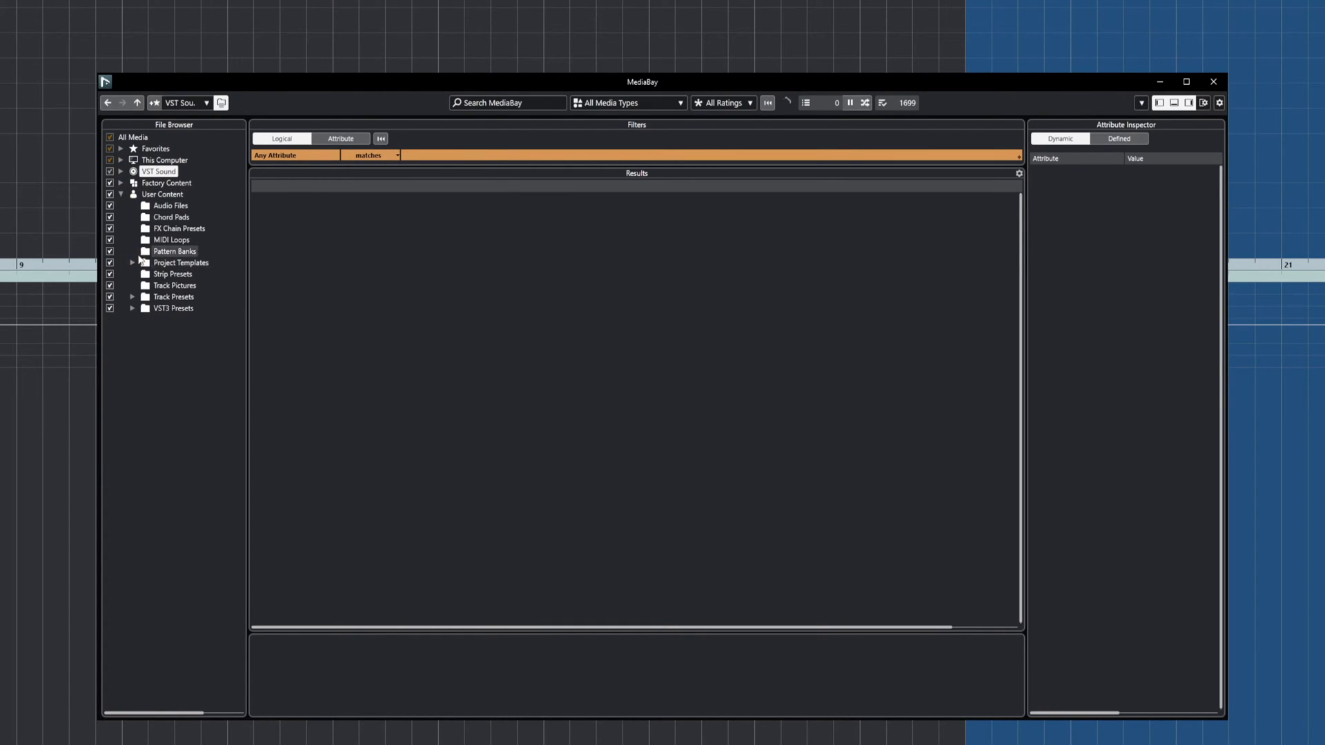
{"action": "right_click", "coordinate": [172, 253]}
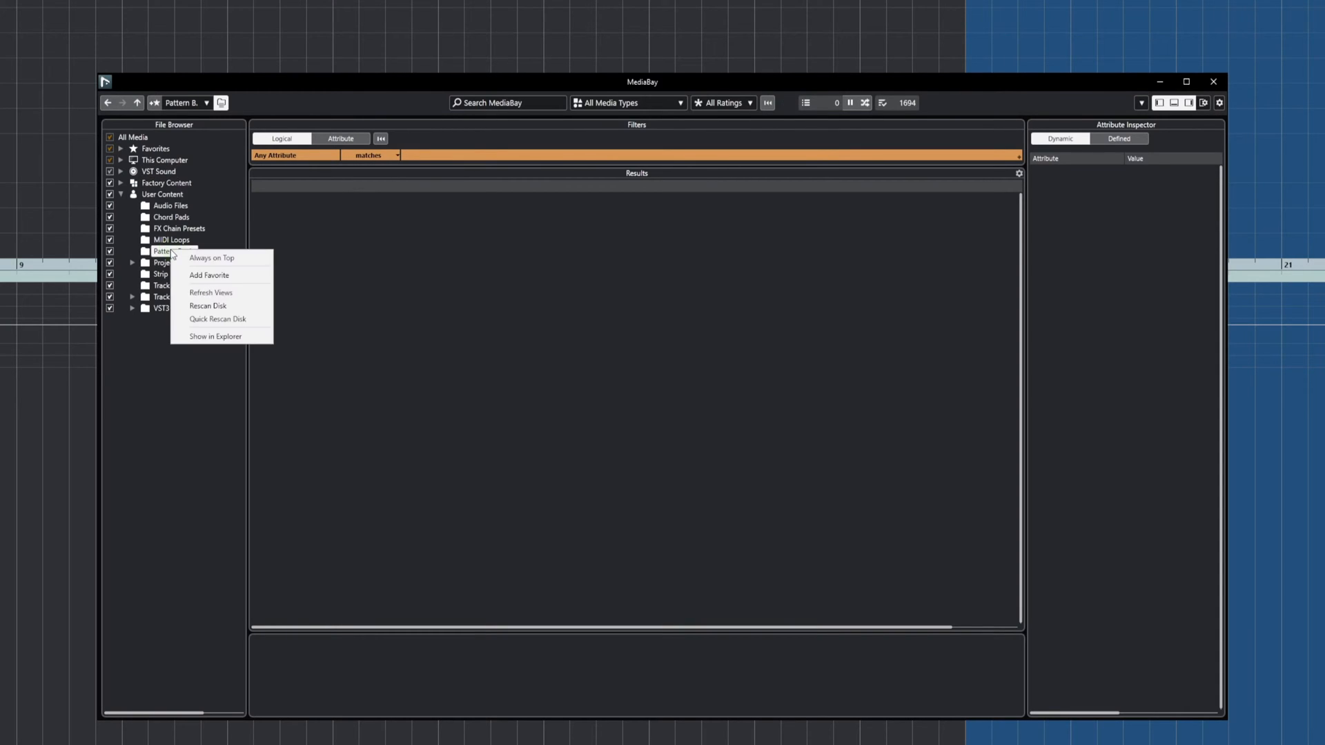
{"action": "left_click", "coordinate": [221, 313]}
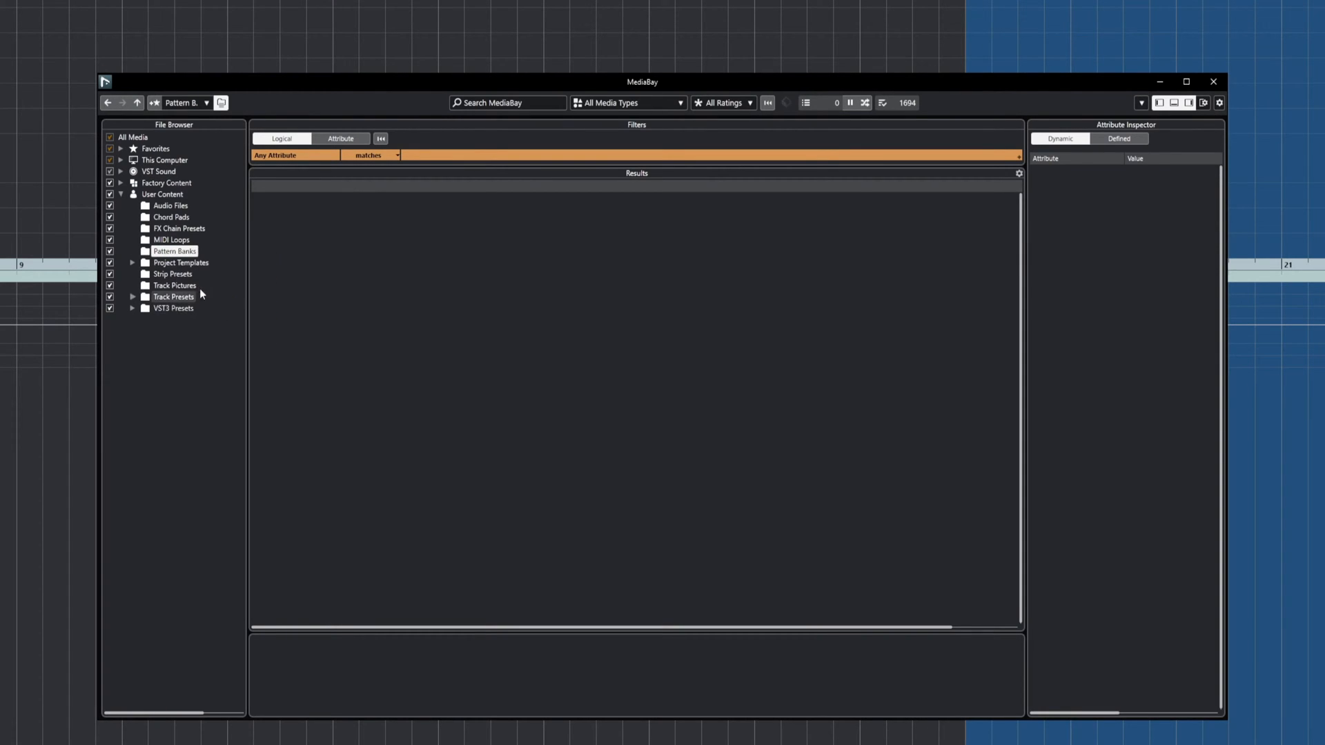
- Run Rescan Disk on the VST3 Presets folder under User Content and expand it
{"action": "right_click", "coordinate": [170, 308]}
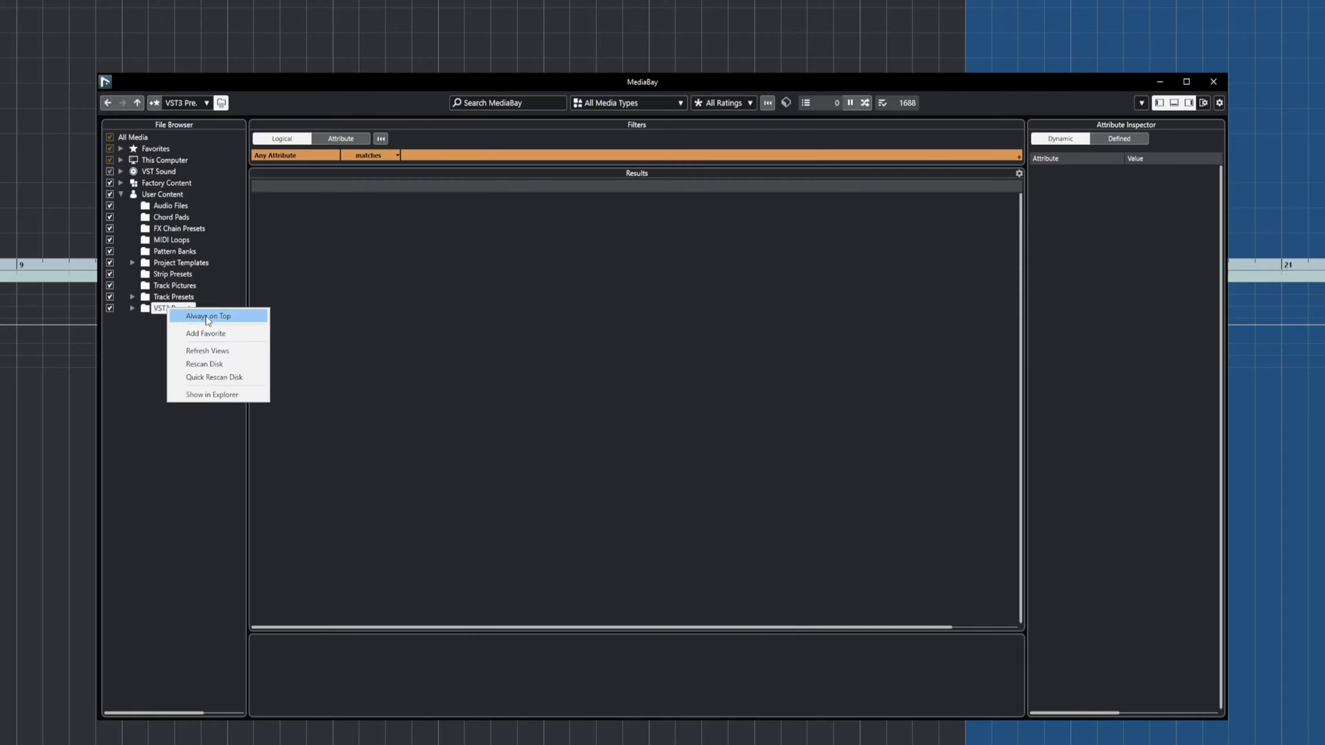
{"action": "left_click", "coordinate": [209, 367]}
{"action": "left_click", "coordinate": [134, 308]}
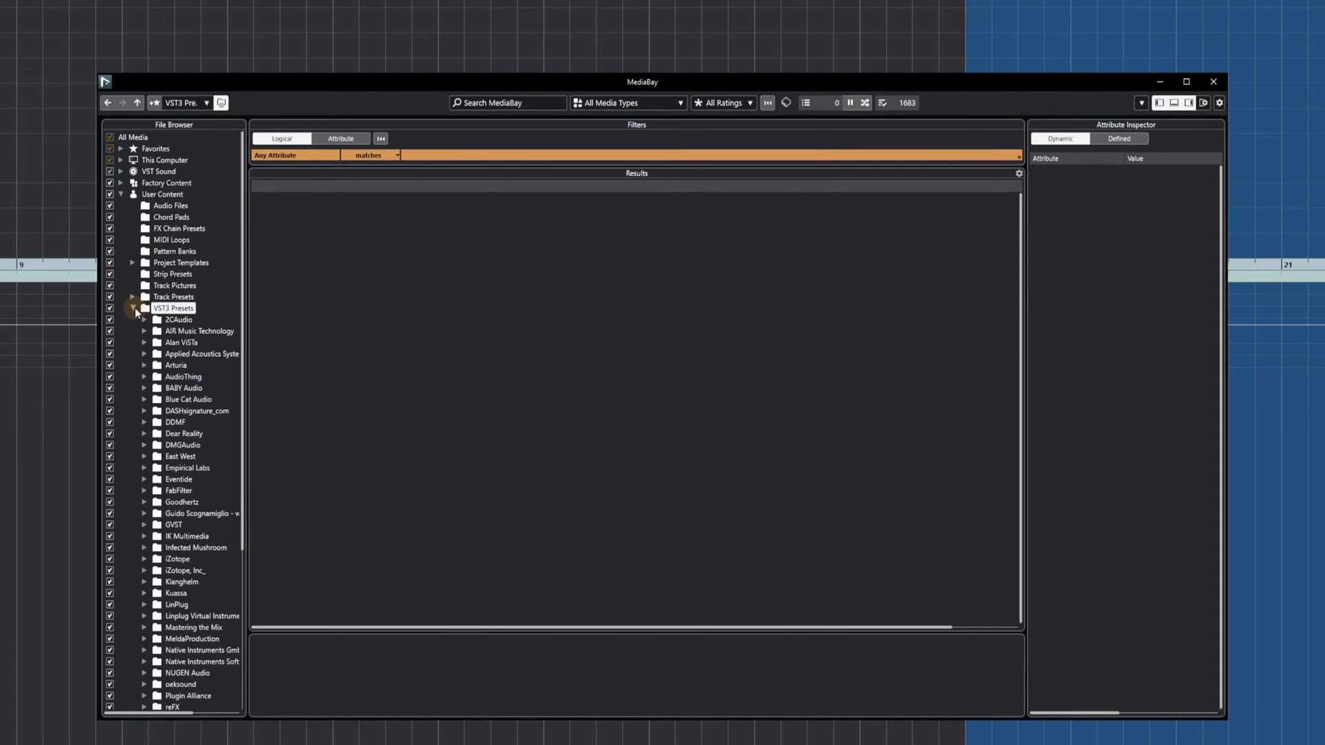
- Run Rescan Disk on the 2CAudio preset folder, show its 2C-Breeze2 subfolder's contents, and widen the File Browser
{"action": "right_click", "coordinate": [168, 319]}
{"action": "left_click", "coordinate": [202, 375]}
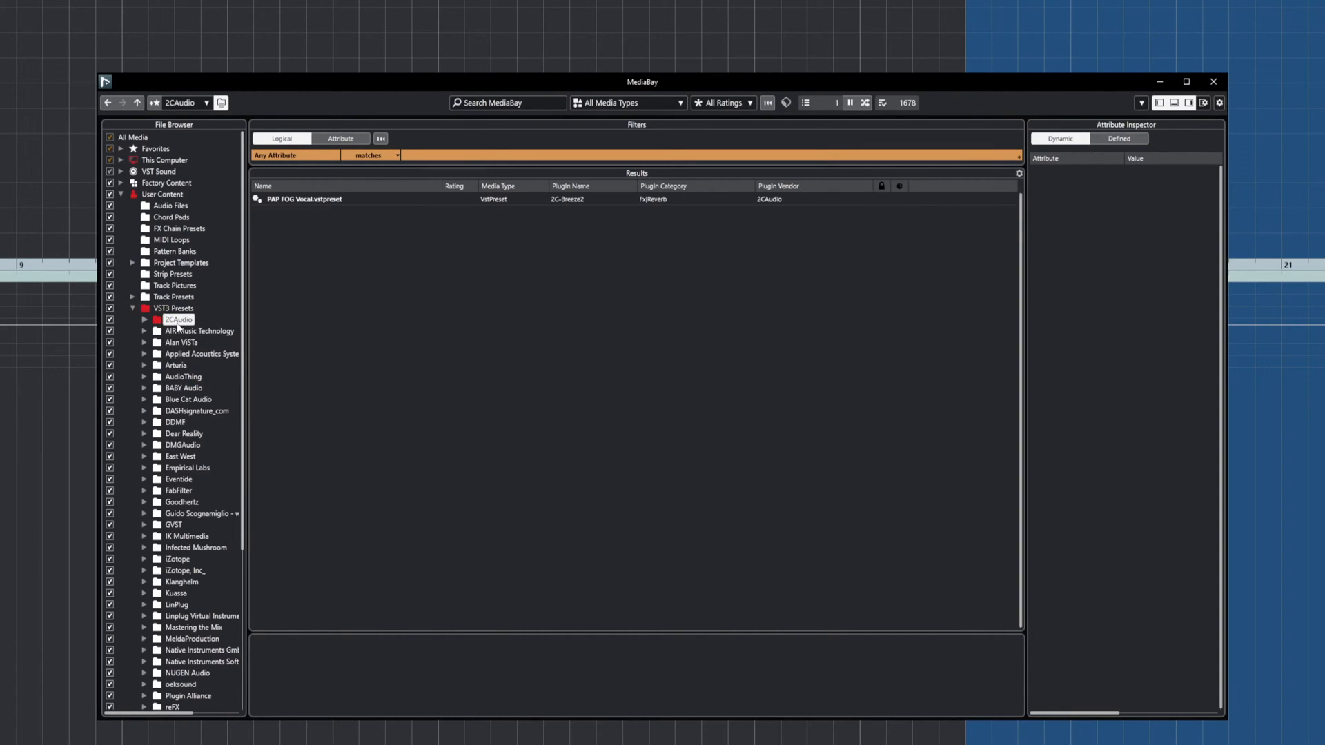
{"action": "left_click", "coordinate": [144, 320]}
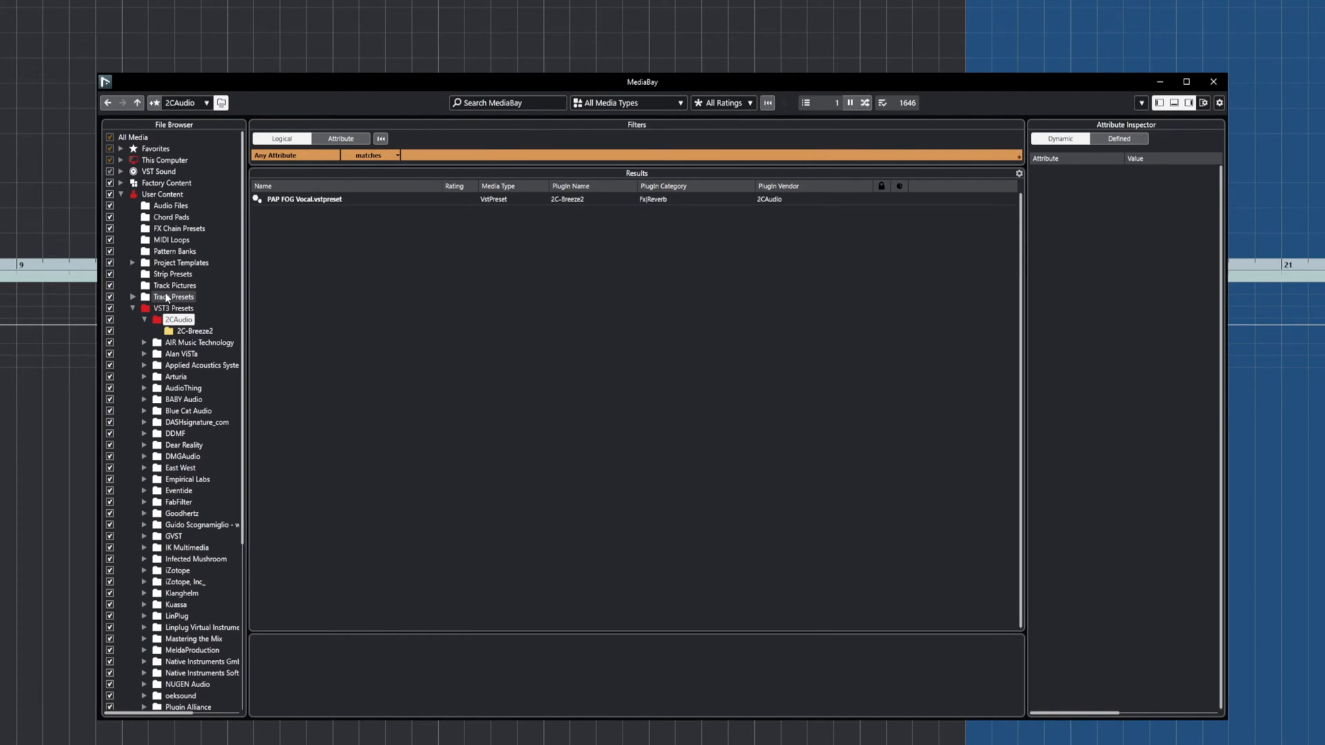
{"action": "left_click", "coordinate": [183, 332]}
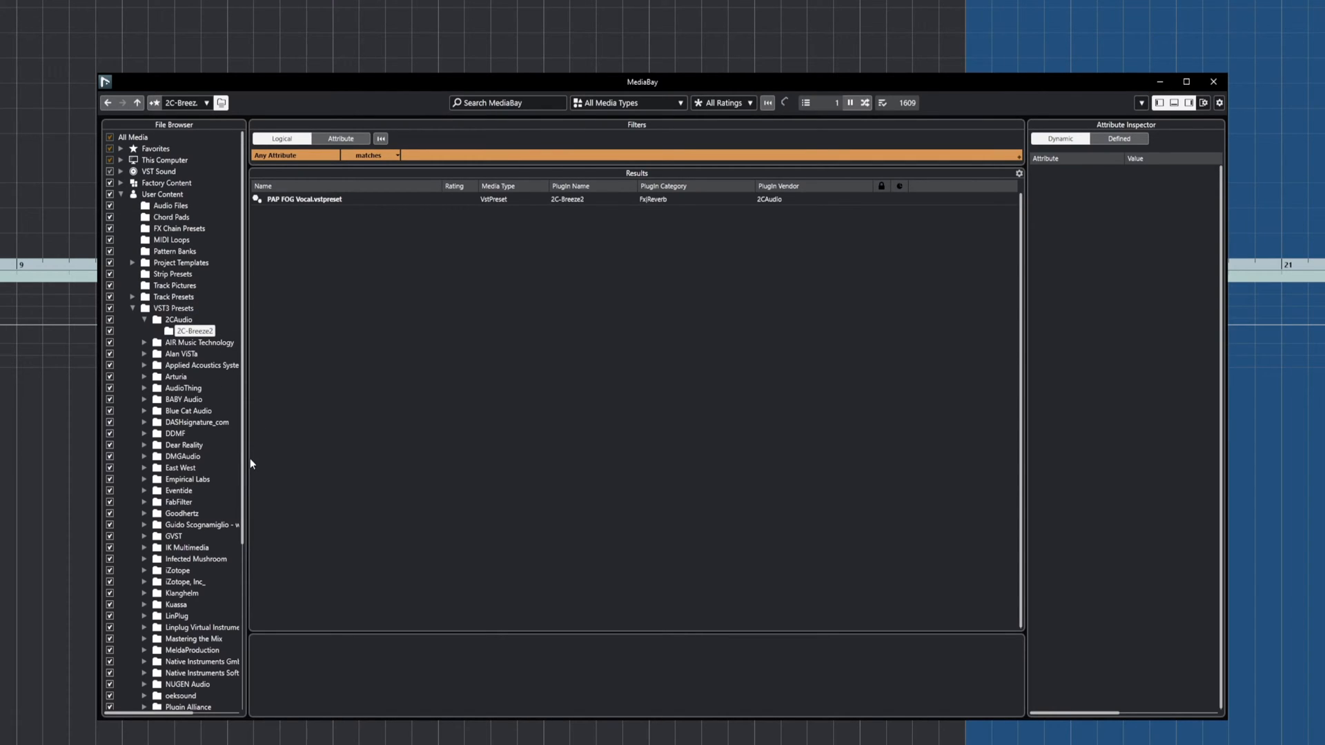
{"action": "left_click_drag", "start_coordinate": [248, 458], "coordinate": [334, 472]}
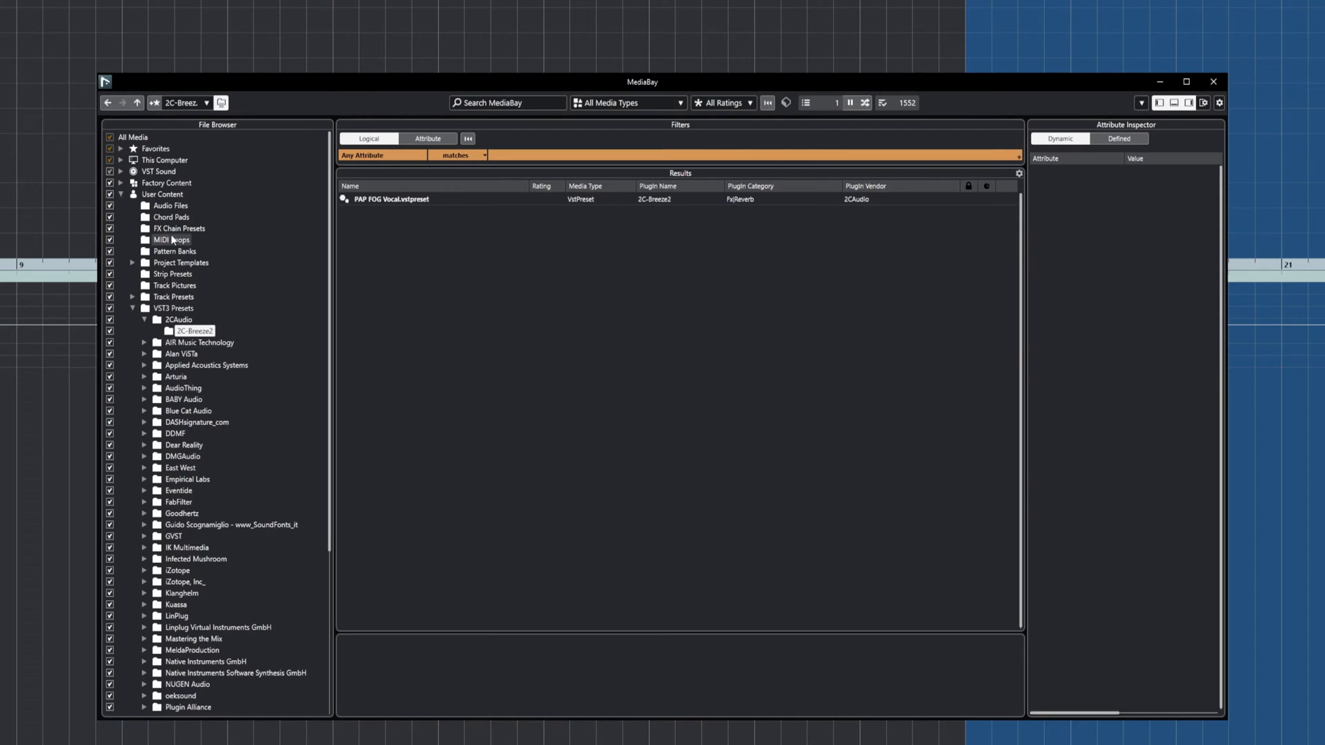
- Collapse User Content, expand This Computer, and view the D: (Daw av) drive's media and its volume database options
{"action": "left_click", "coordinate": [121, 194]}
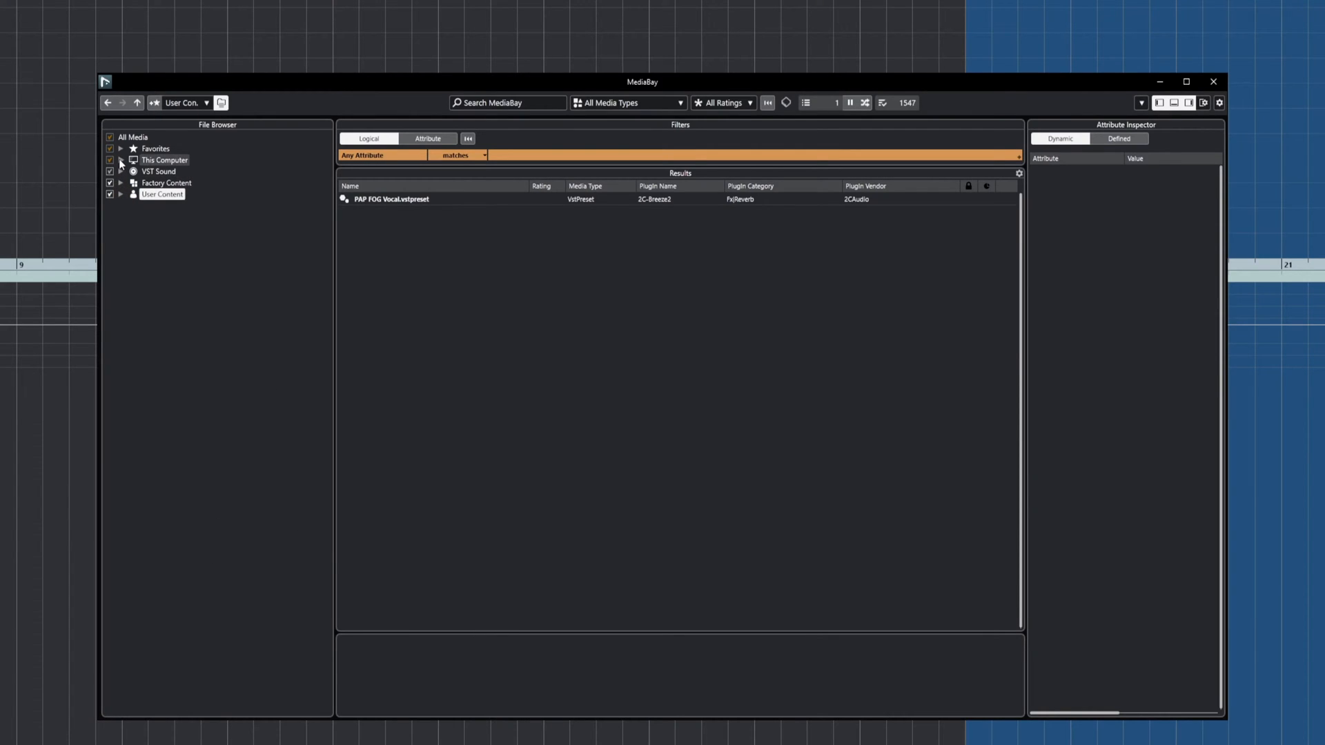
{"action": "left_click", "coordinate": [121, 161]}
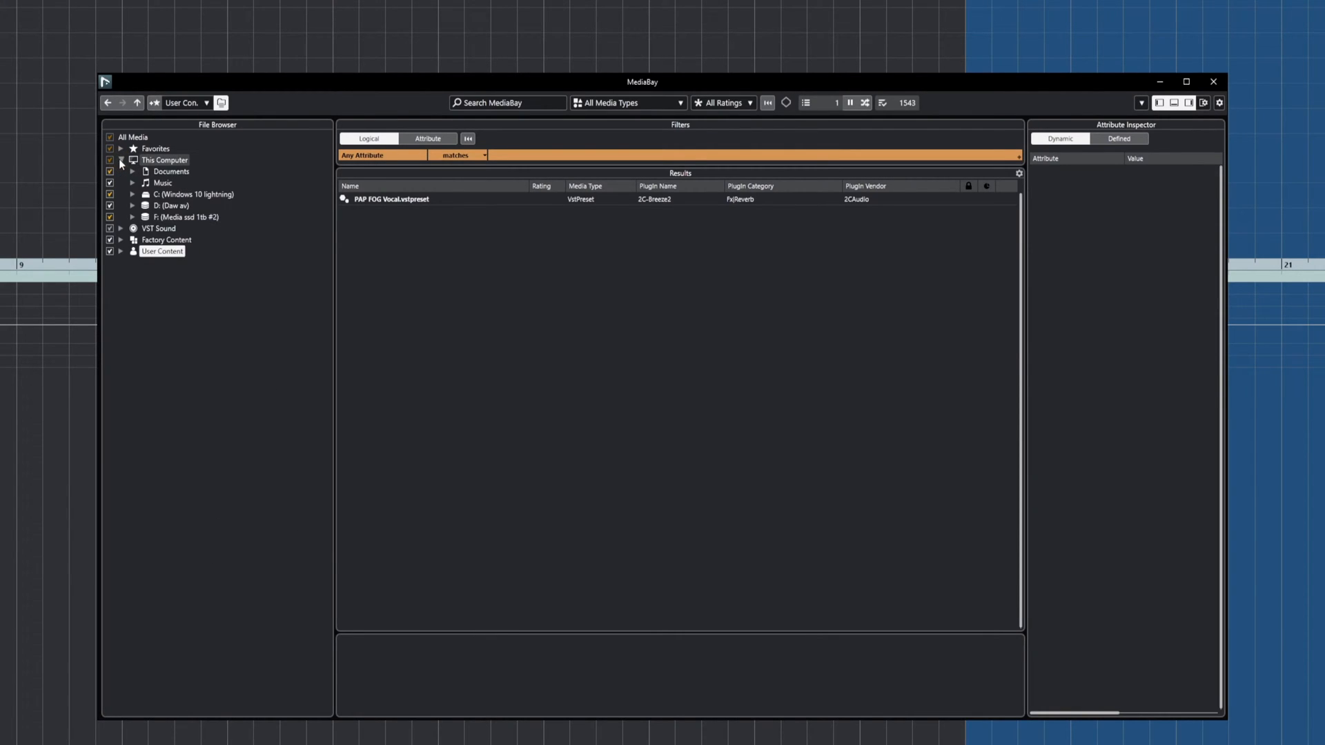
{"action": "left_click", "coordinate": [156, 207]}
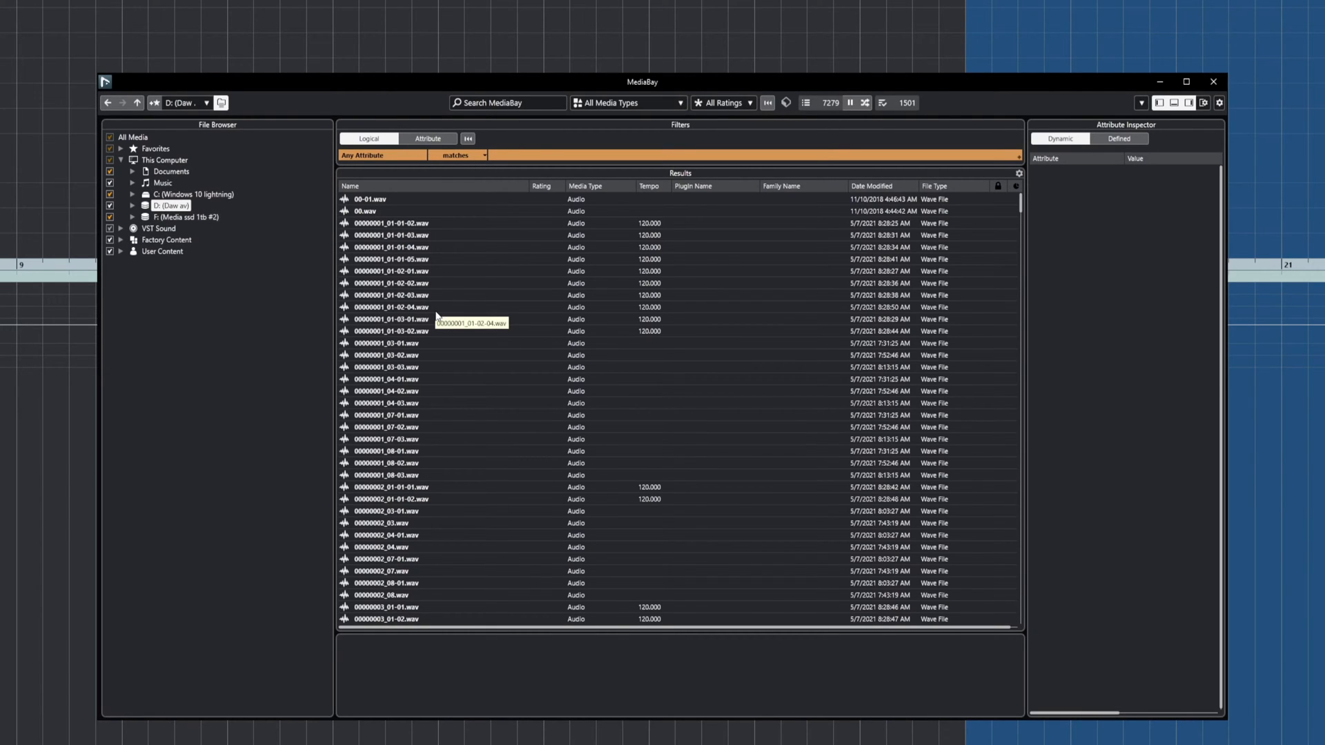
{"action": "right_click", "coordinate": [166, 207]}
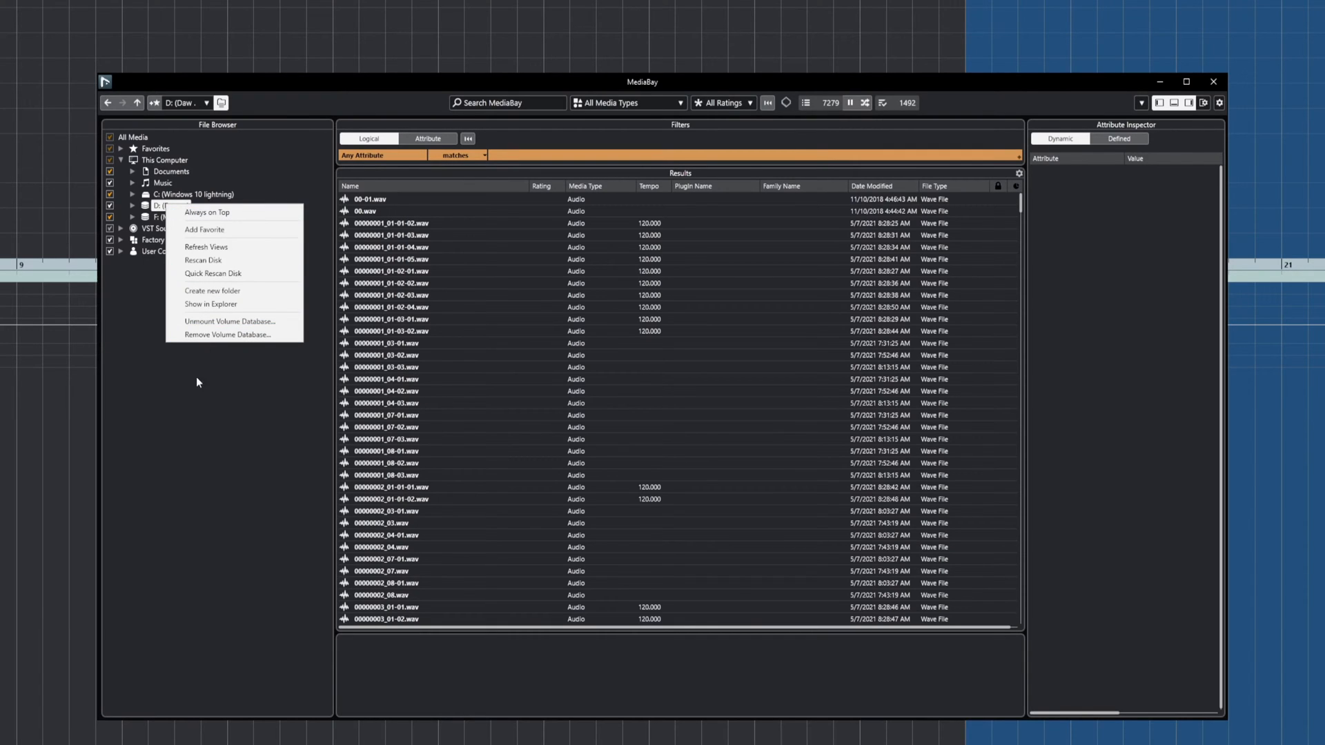
{"action": "left_click", "coordinate": [177, 385]}
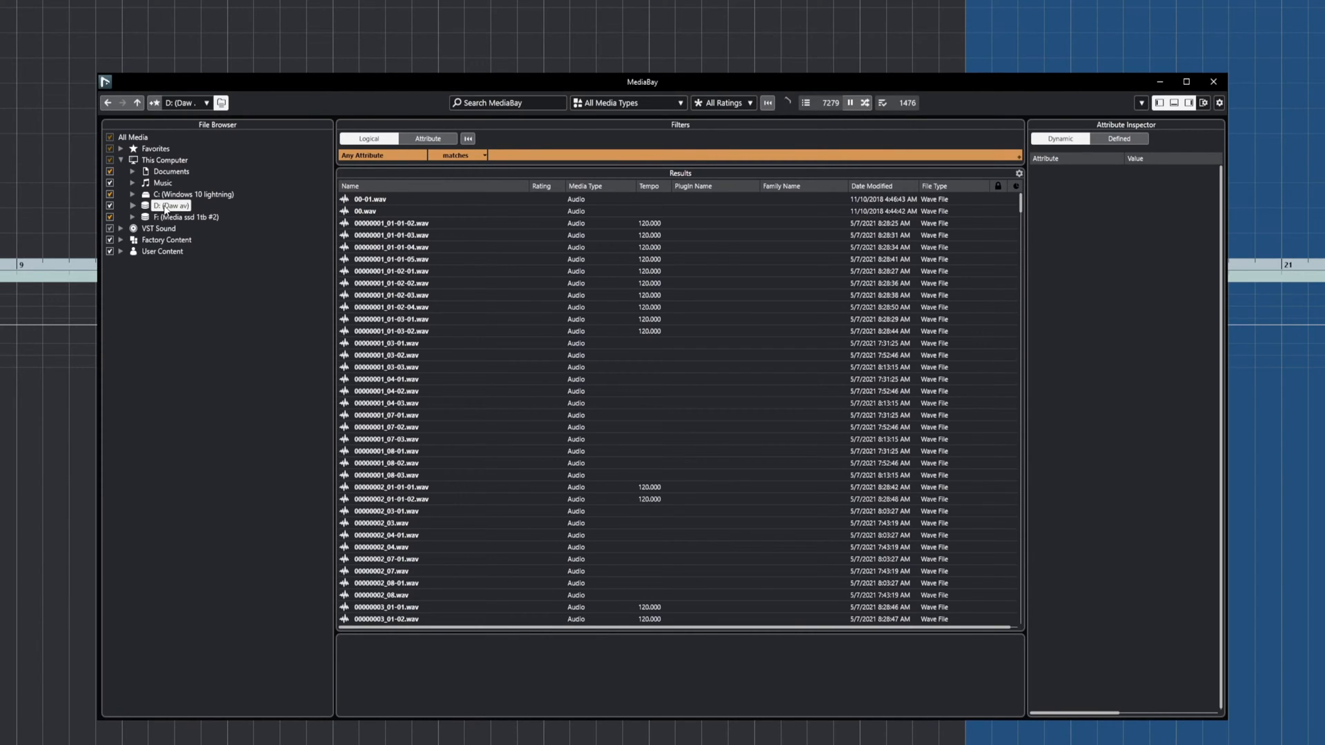
- Expand the D: (Daw av) drive's folders and look through its media files in the Results list
{"action": "left_click", "coordinate": [134, 206]}
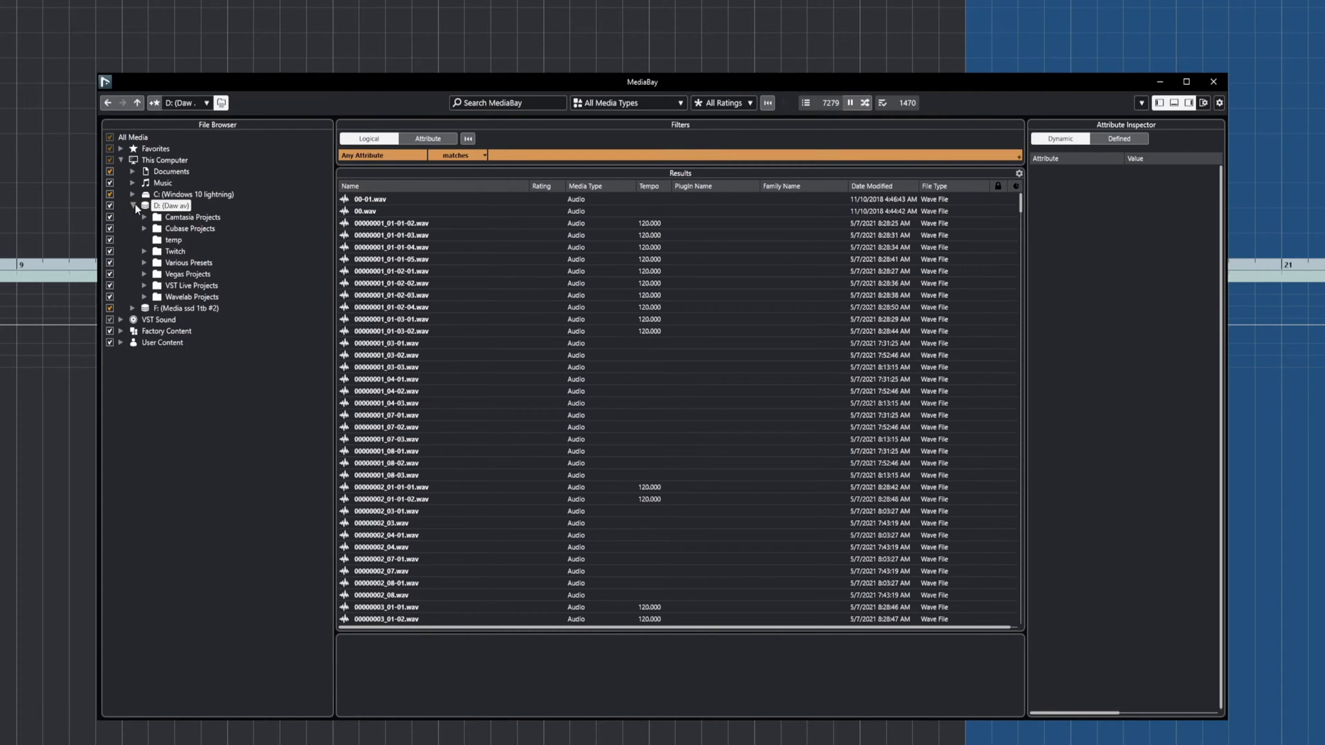
{"action": "left_click", "coordinate": [135, 206]}
{"action": "left_click", "coordinate": [133, 205]}
{"action": "scroll", "coordinate": [483, 358], "scroll_direction": "down", "scroll_amount": 20}
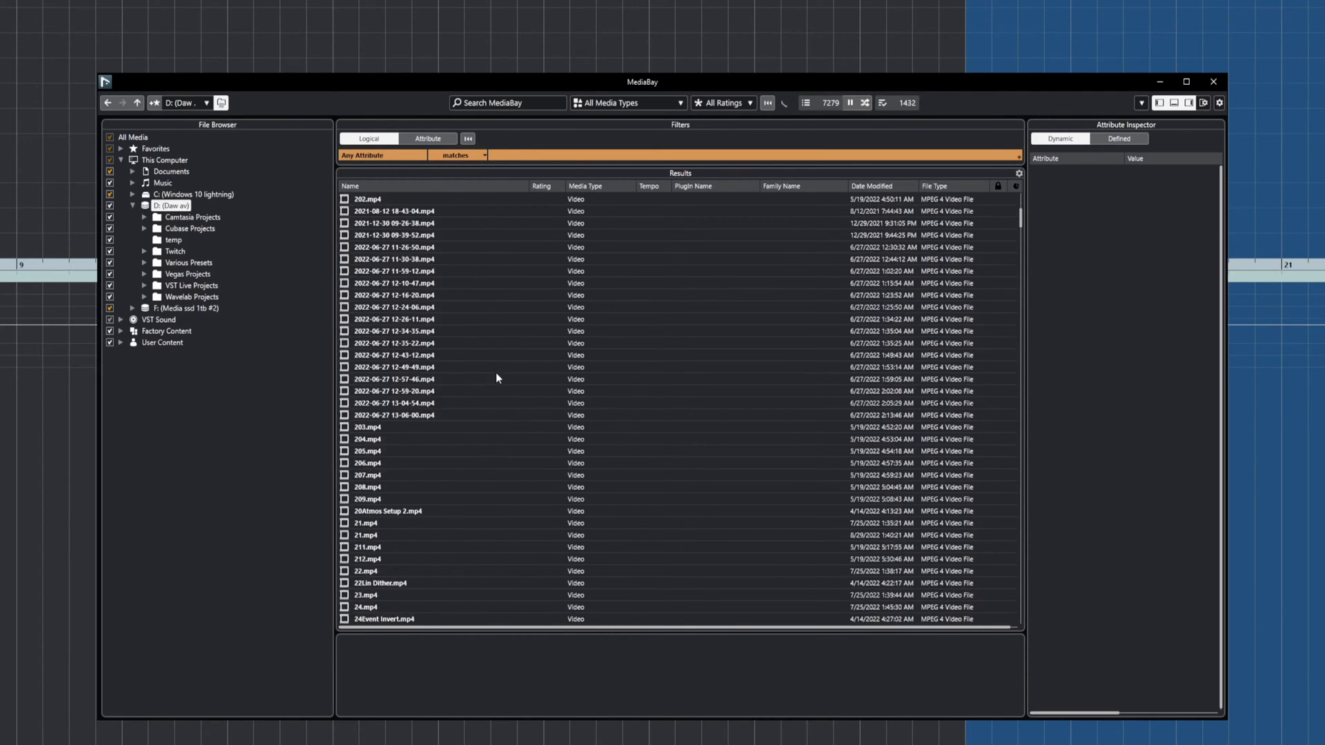
{"action": "scroll", "coordinate": [493, 425], "scroll_direction": "down", "scroll_amount": 10}
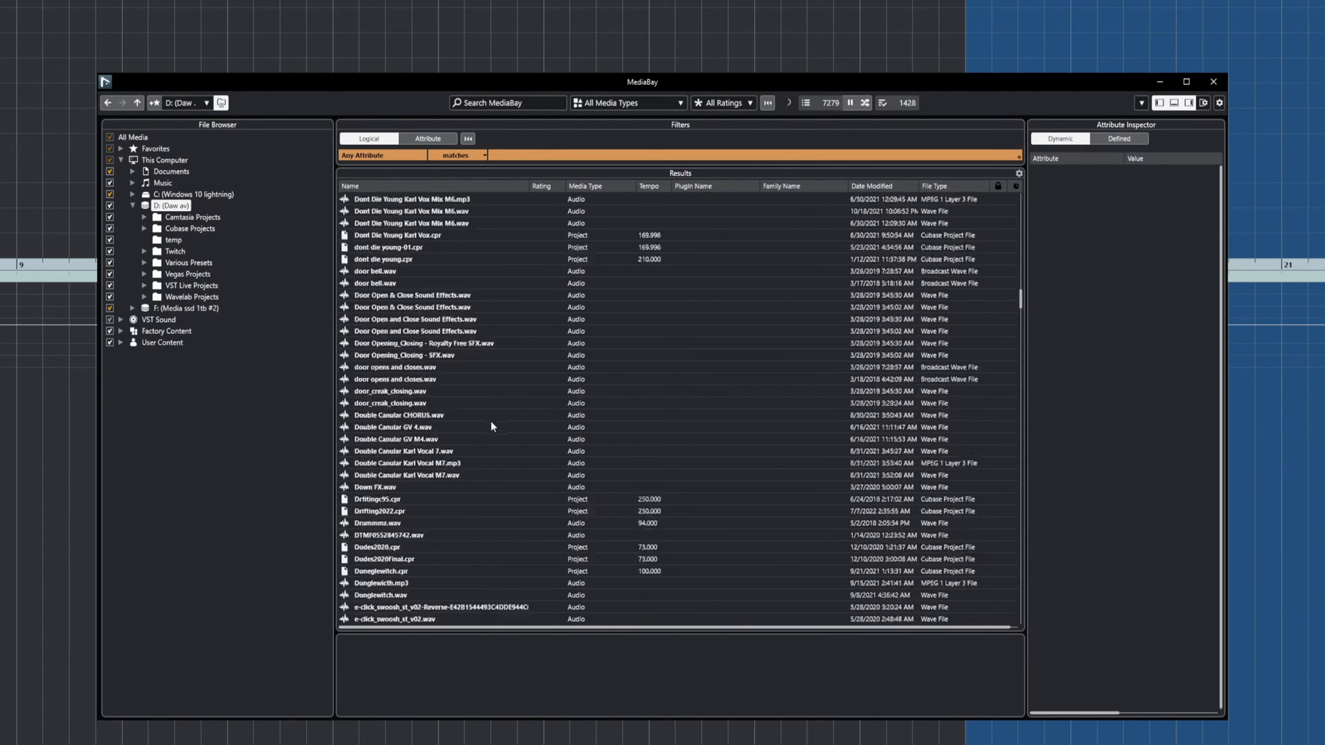
{"action": "left_click_drag", "start_coordinate": [1021, 311], "coordinate": [1021, 196]}
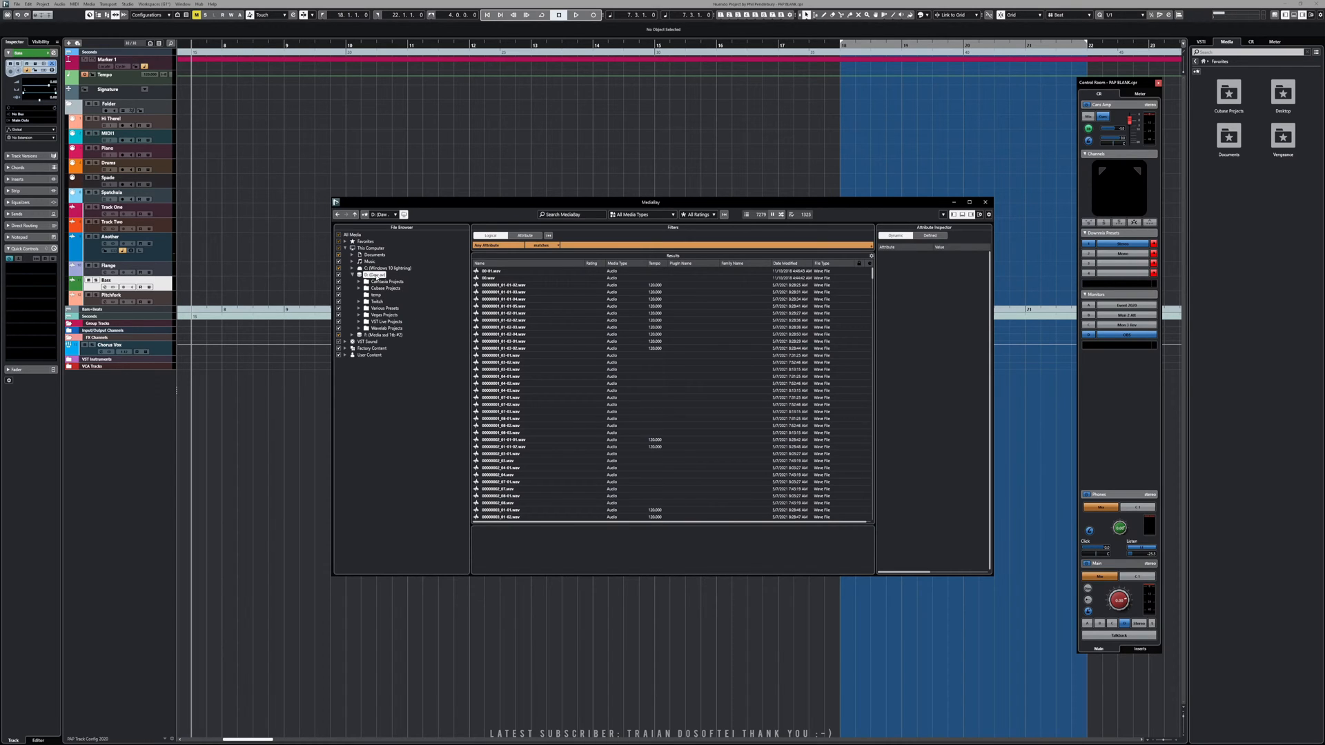
- Review the D: drive's database options, then switch to the file manager and inspect the .steinberg\databases folder on D:
{"action": "right_click", "coordinate": [376, 276]}
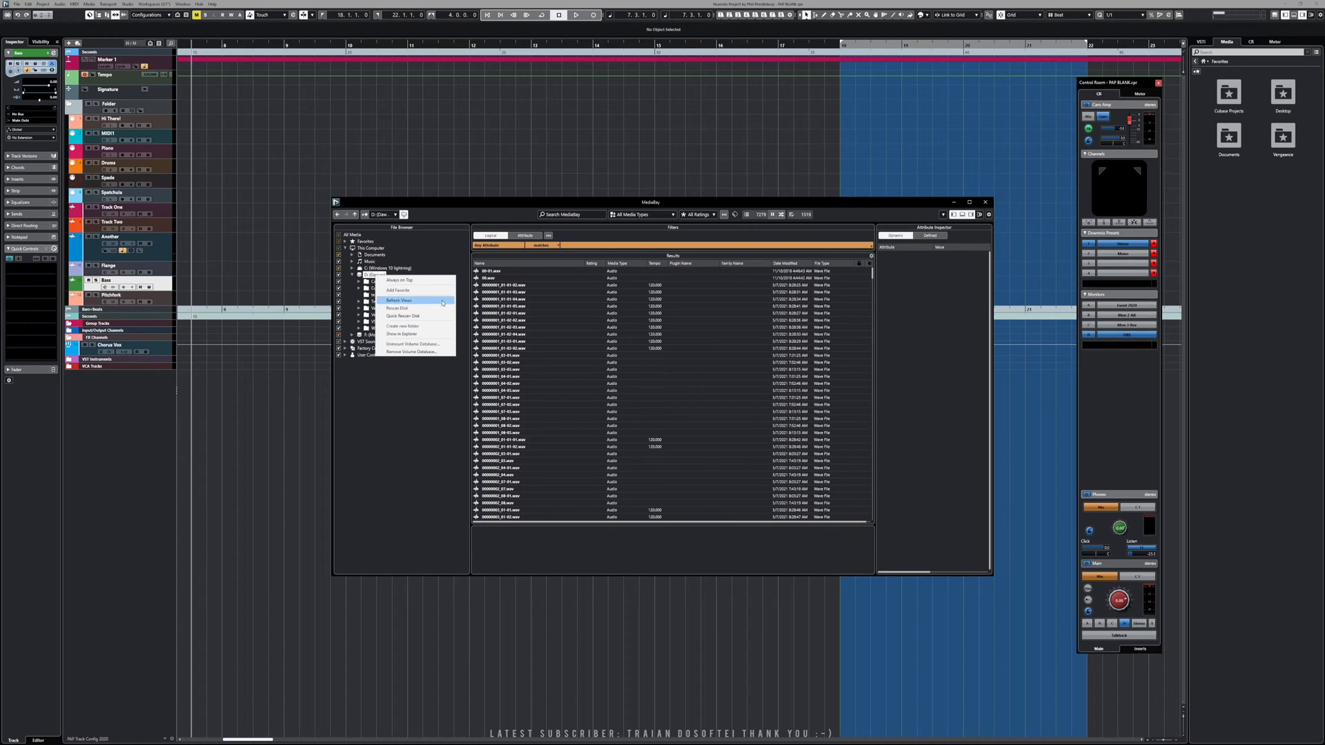
{"action": "left_click", "coordinate": [409, 368]}
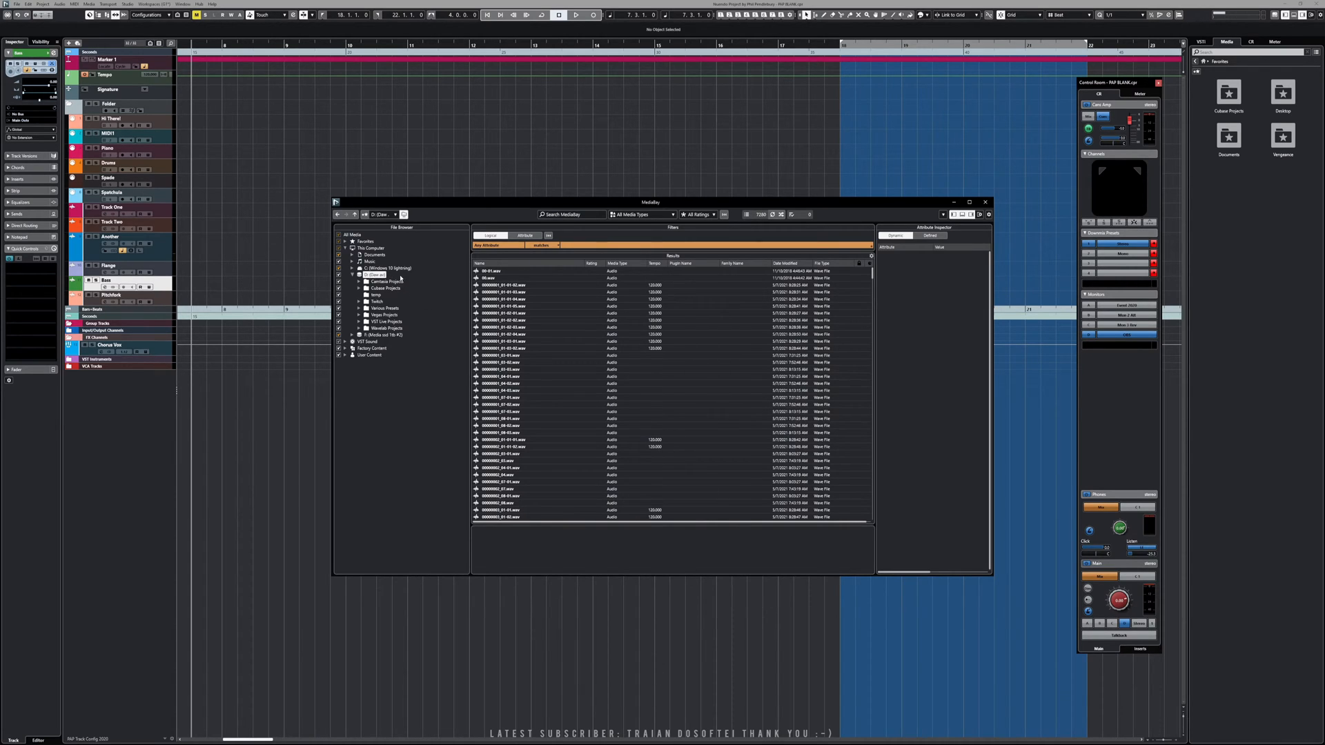
{"action": "left_click", "coordinate": [594, 738]}
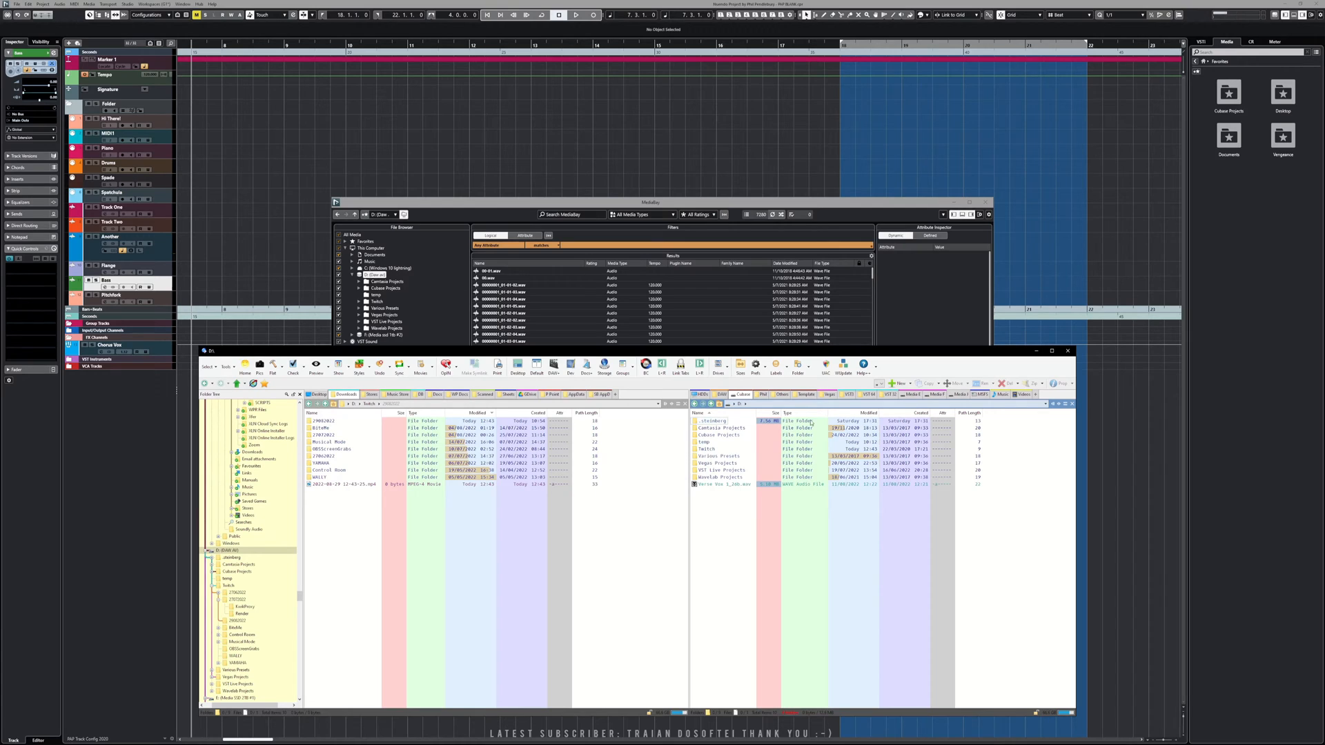
{"action": "double_click", "coordinate": [711, 421]}
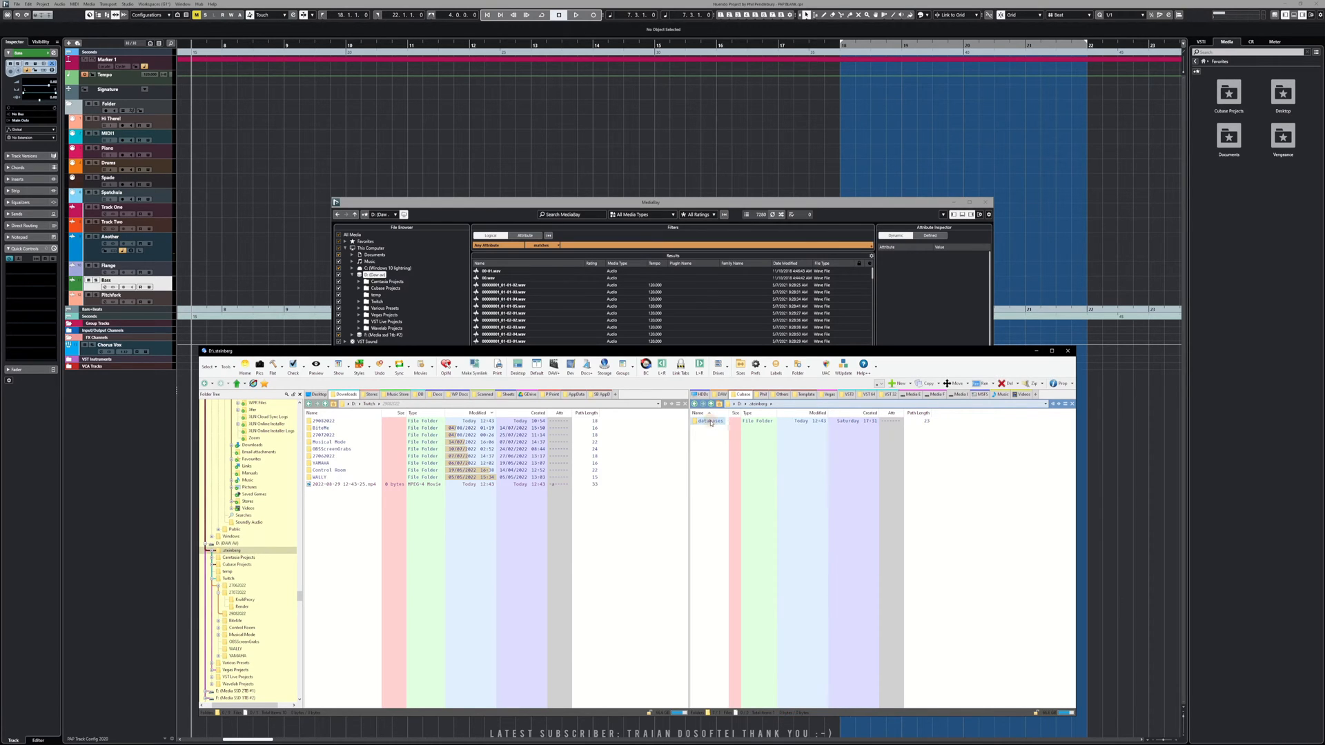
{"action": "double_click", "coordinate": [711, 421]}
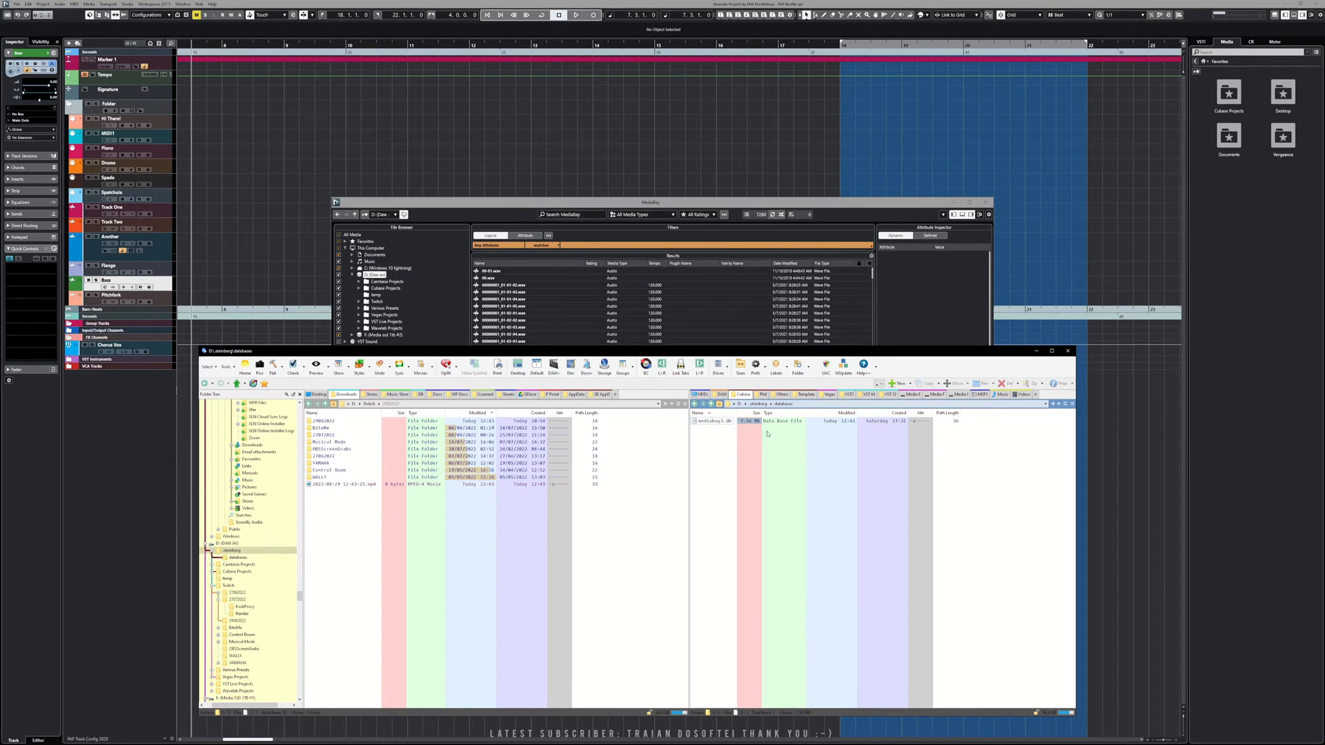
{"action": "left_click", "coordinate": [1036, 351]}
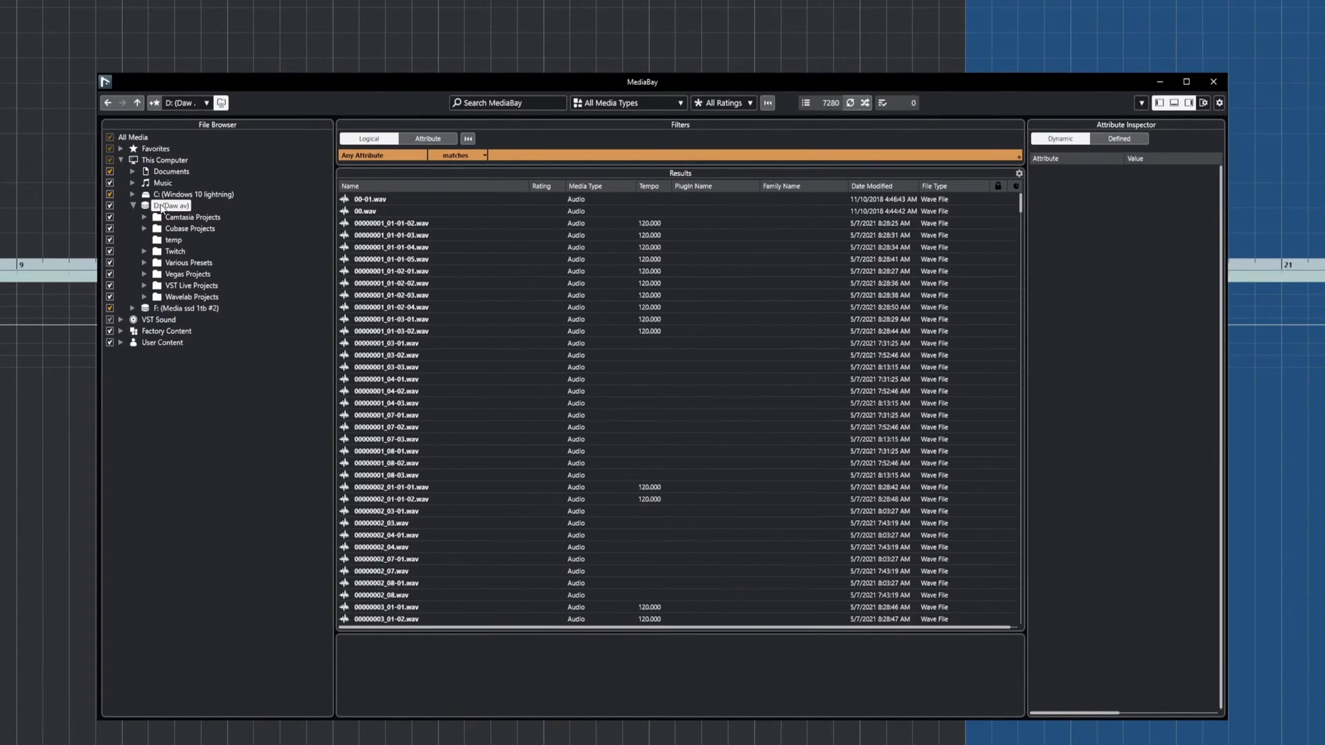
- Unmount the volume database of the D: (Daw av) drive, importing nothing into the local MediaBay database
{"action": "right_click", "coordinate": [176, 208]}
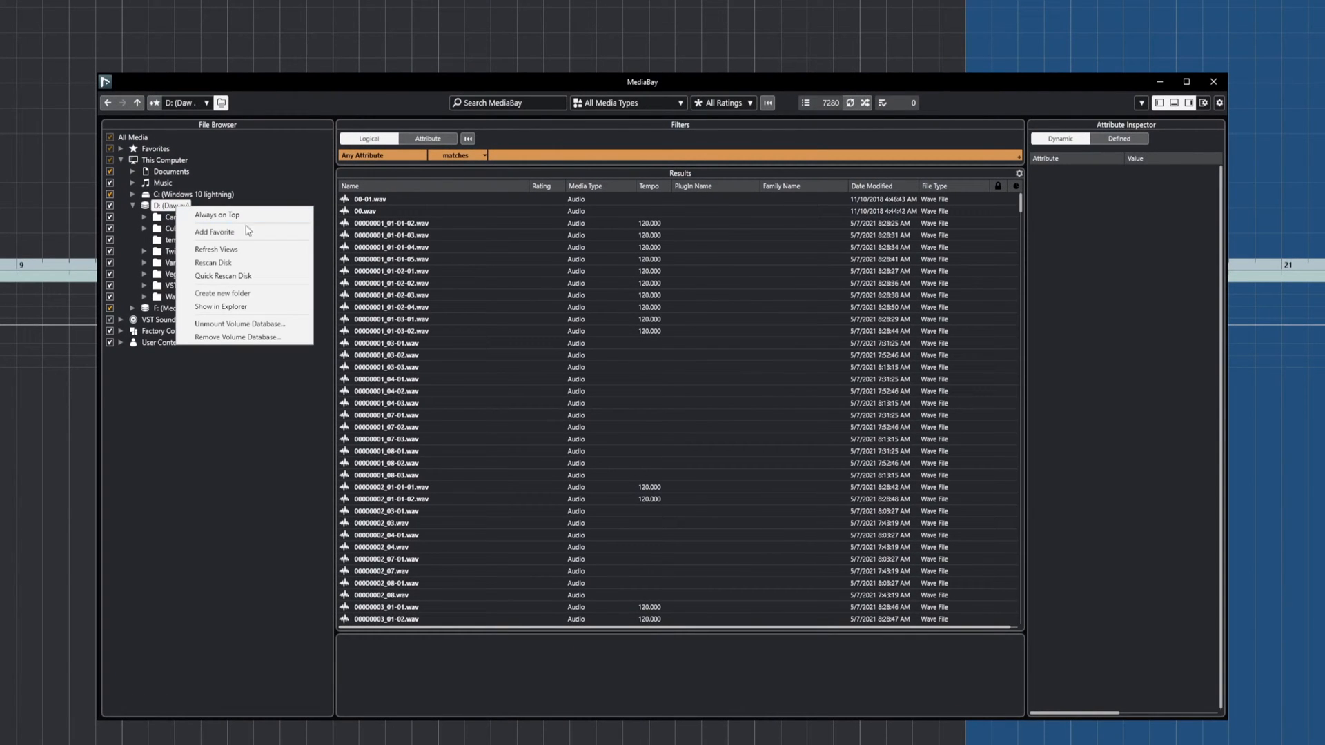
{"action": "left_click", "coordinate": [243, 326]}
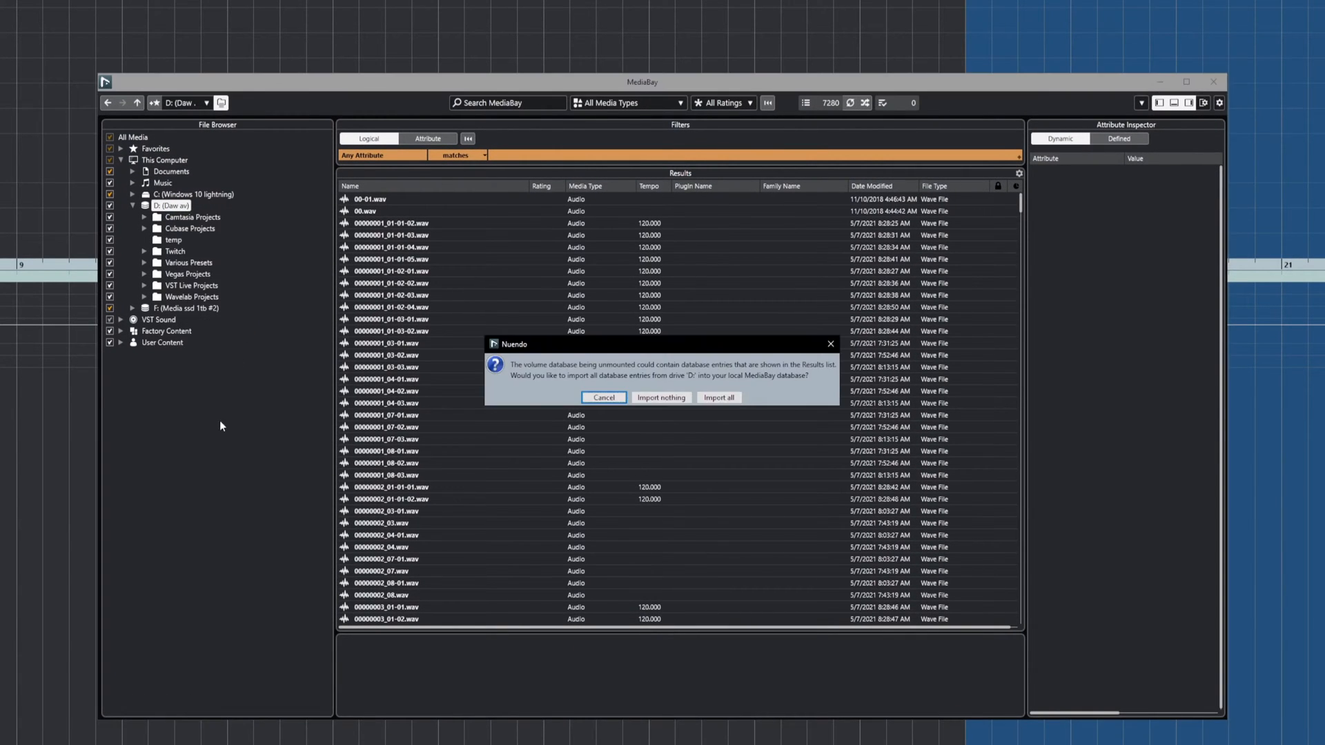
{"action": "left_click", "coordinate": [660, 398]}
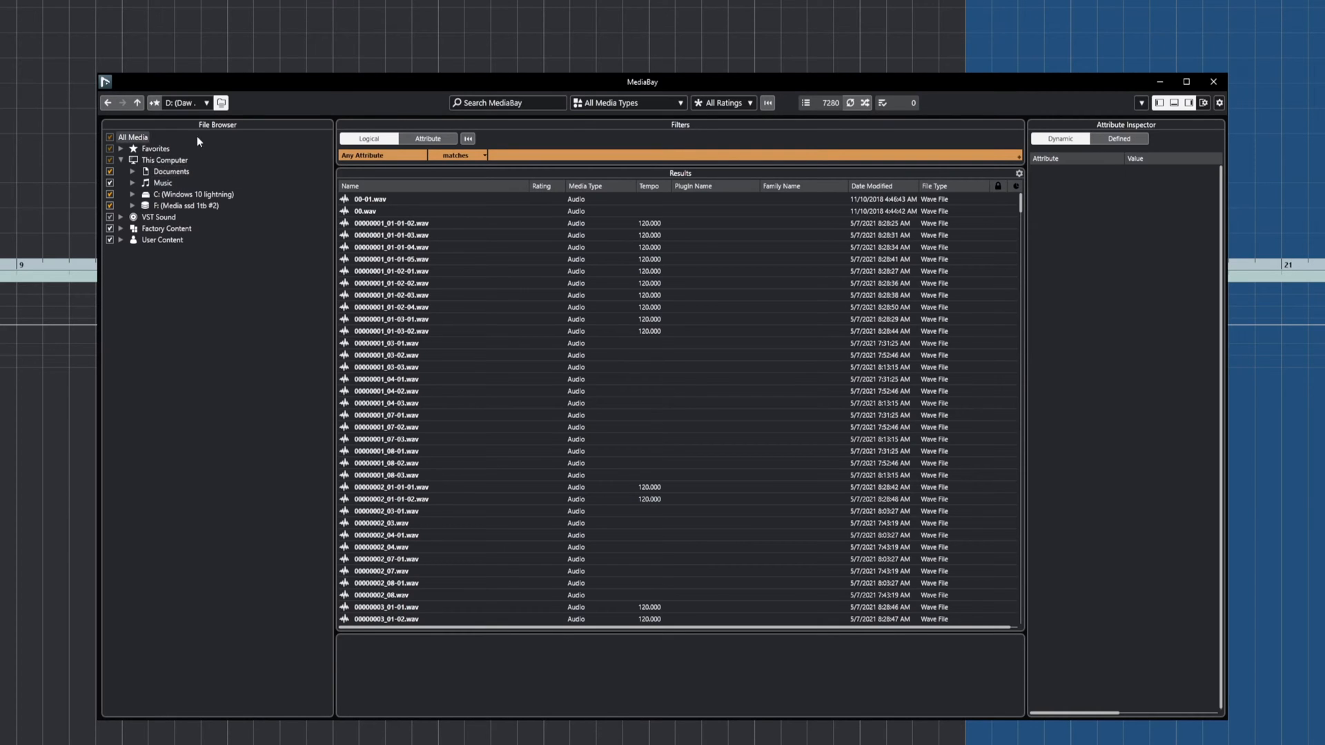
- Expand Favorites and turn off Hide Folders That Are Not Scanned in the MediaBay settings
{"action": "left_click", "coordinate": [122, 148]}
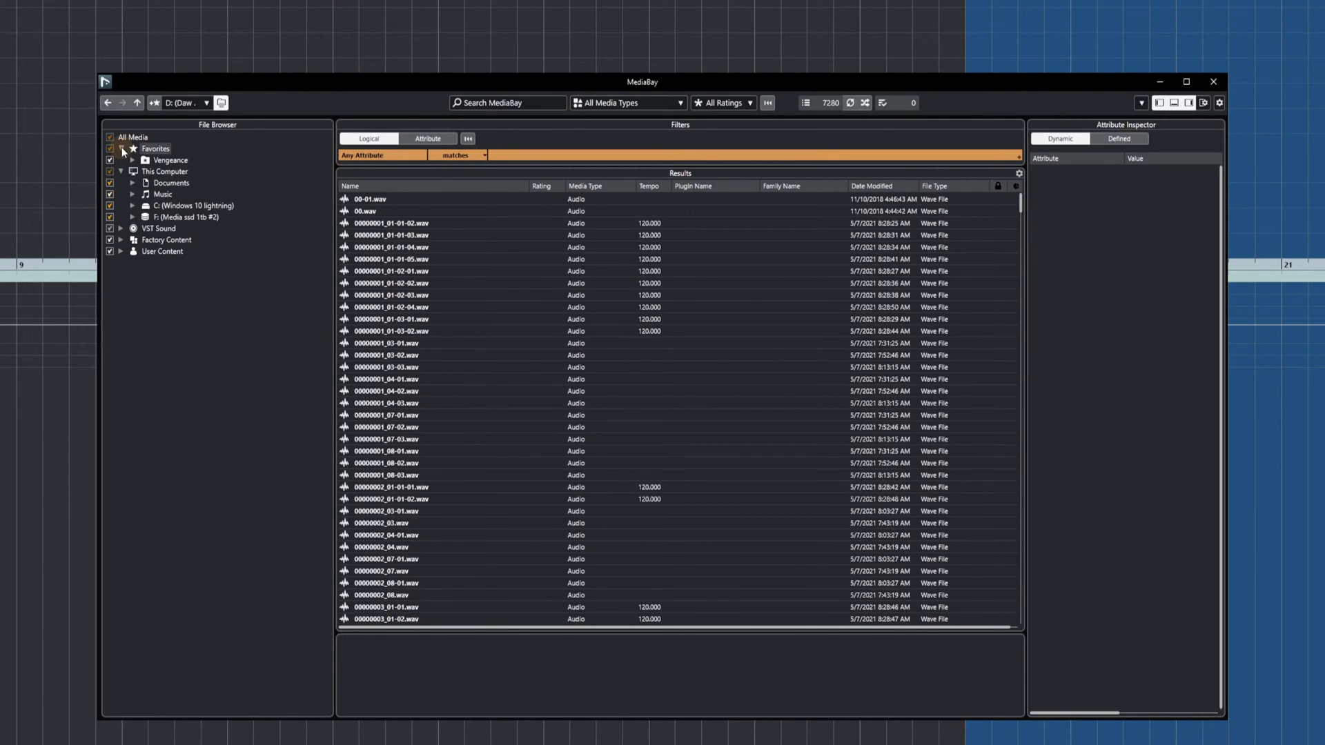
{"action": "left_click", "coordinate": [133, 174]}
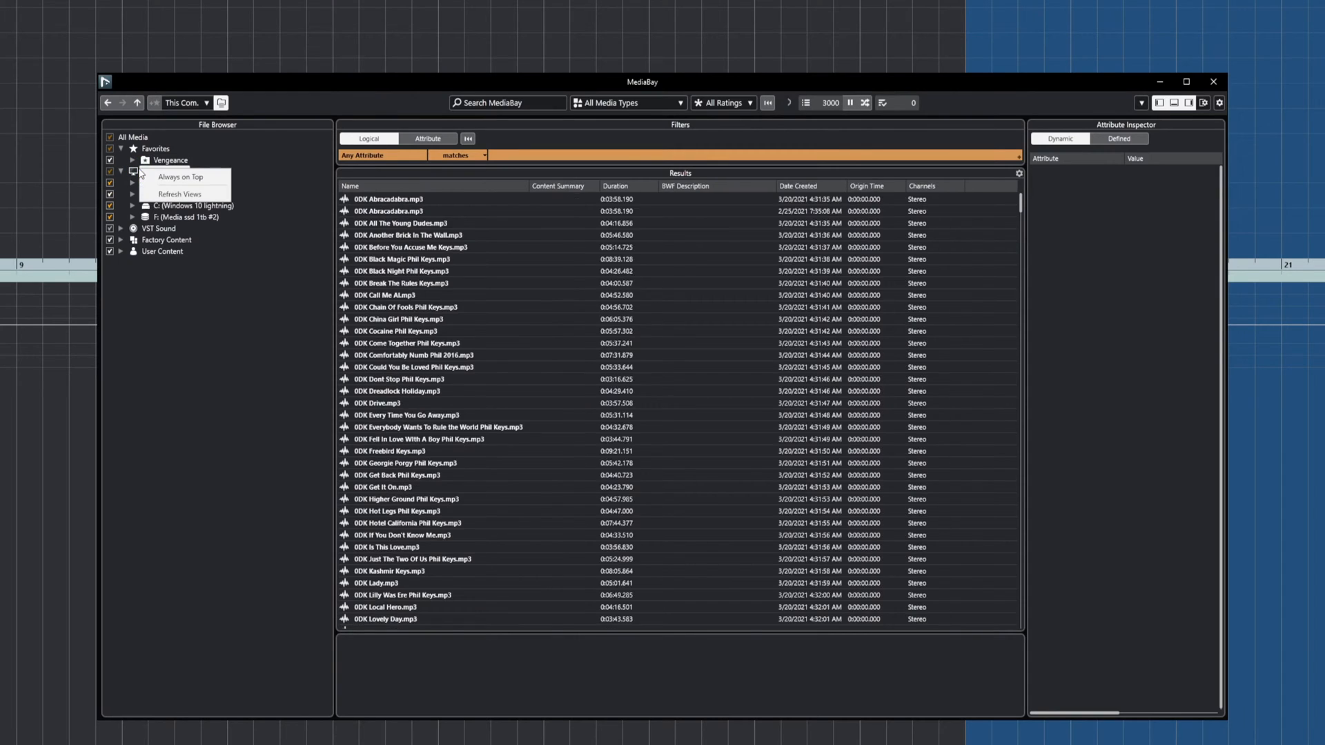
{"action": "left_click", "coordinate": [1141, 103]}
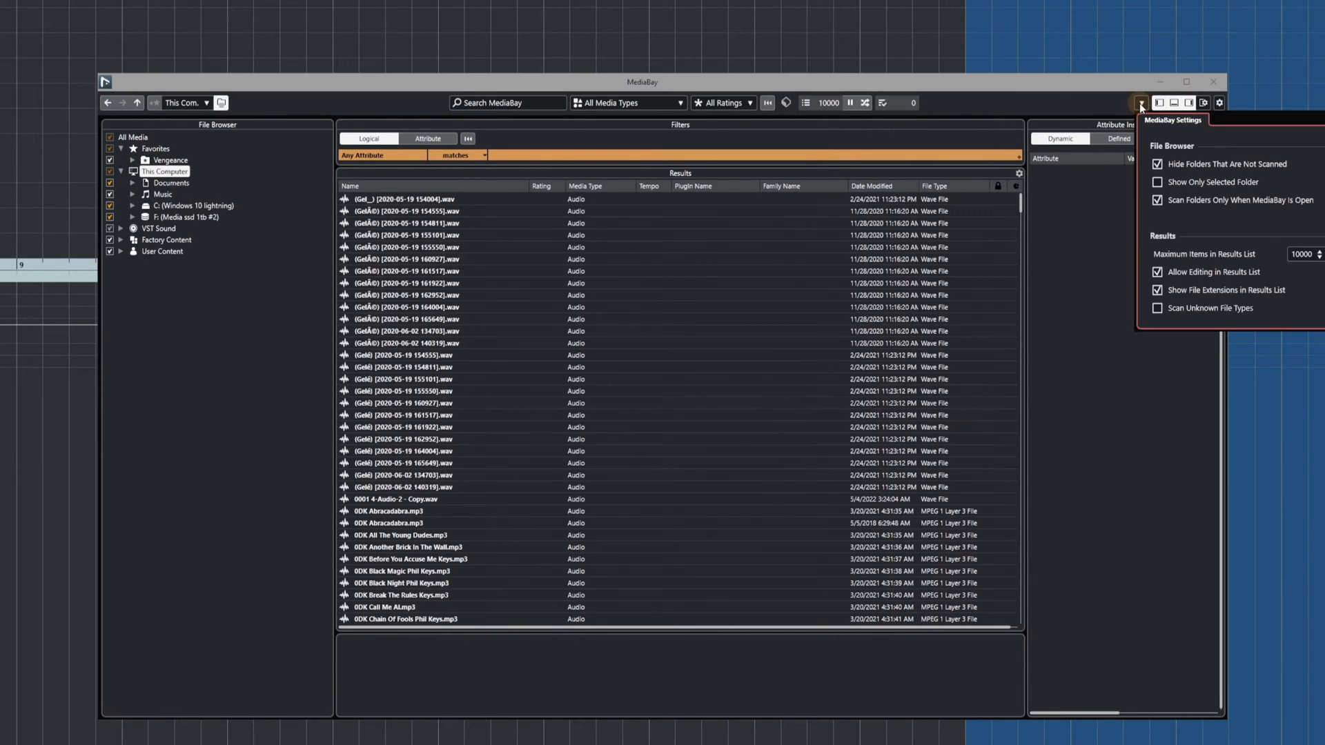
{"action": "left_click", "coordinate": [1157, 164]}
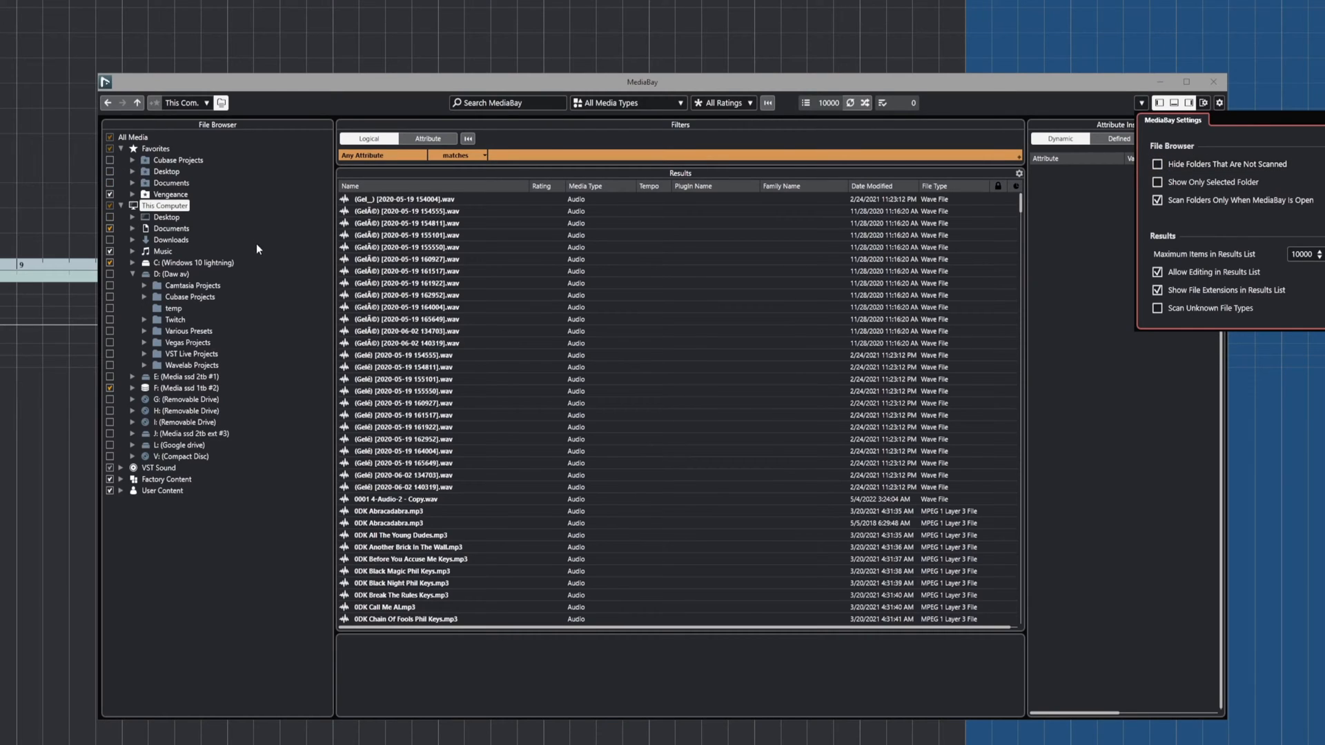
{"action": "left_click", "coordinate": [210, 581]}
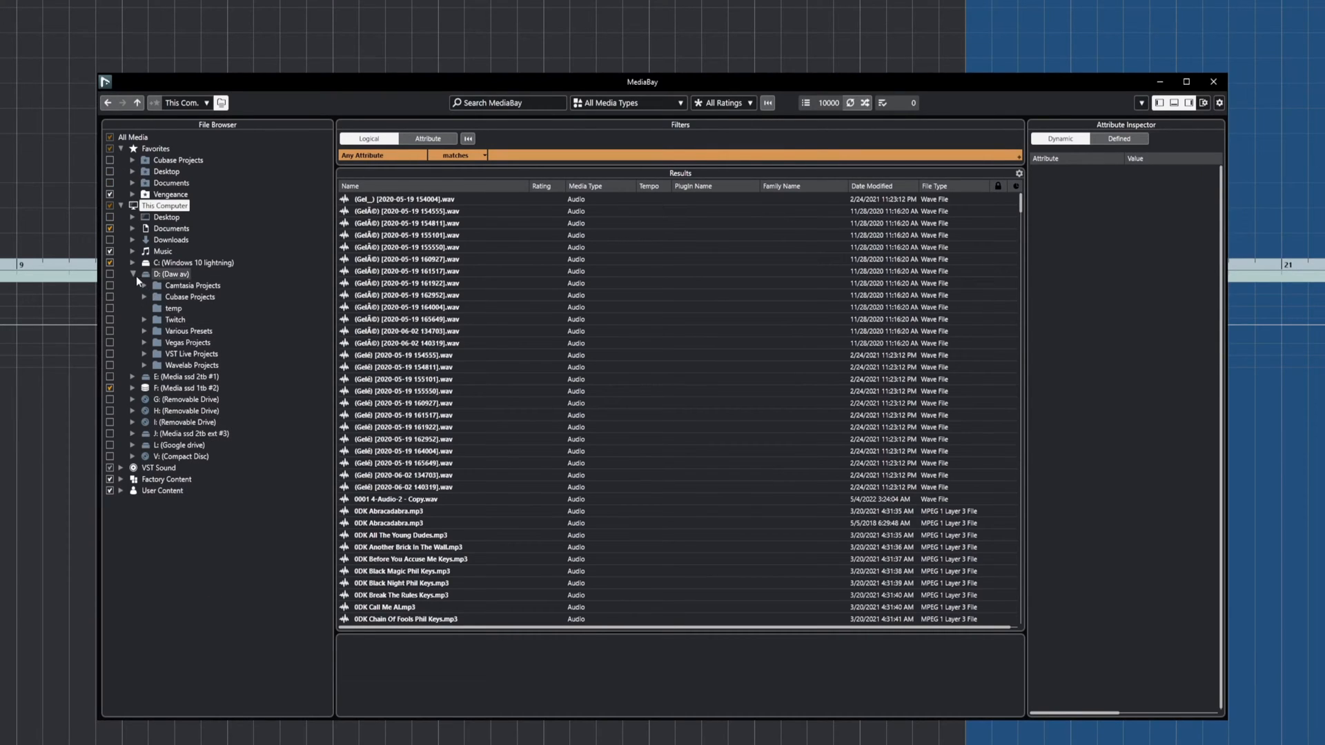
- Mount the volume database of the D: (Daw av) drive and collapse the drive's folder list
{"action": "right_click", "coordinate": [169, 274]}
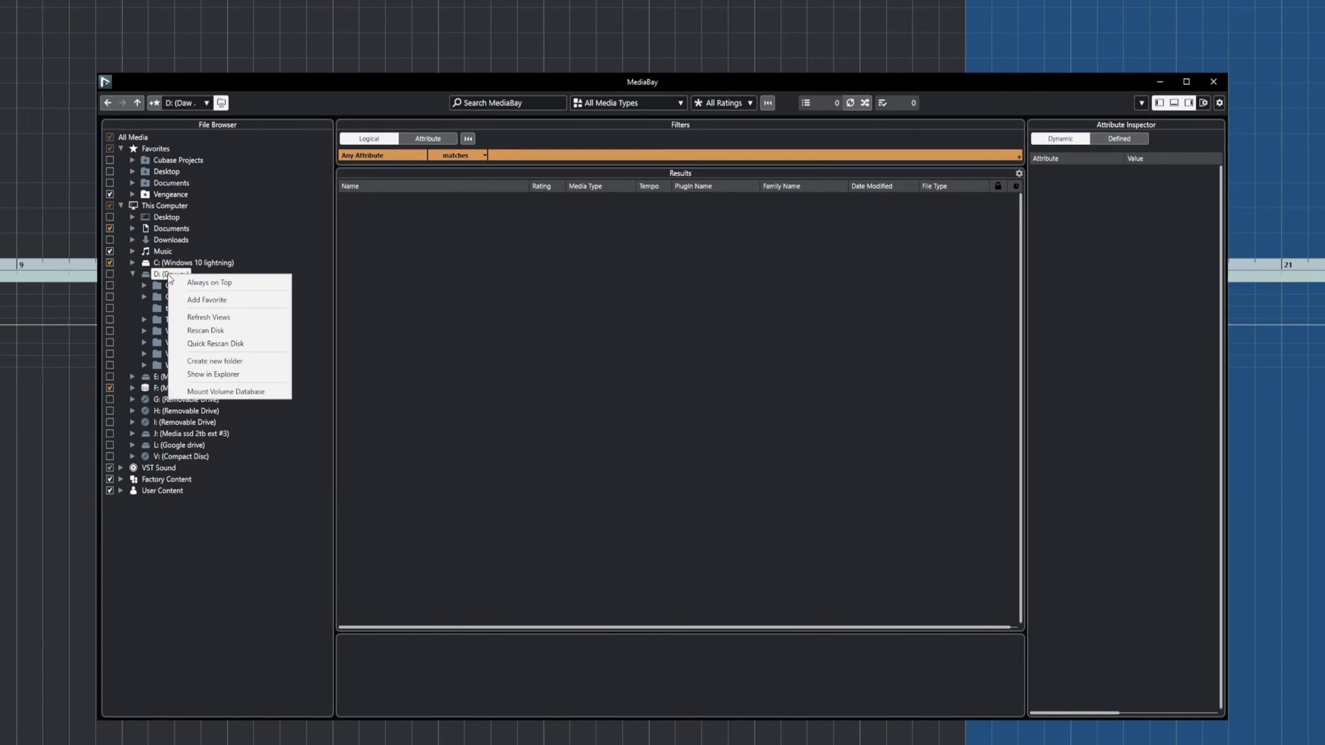
{"action": "left_click", "coordinate": [225, 392]}
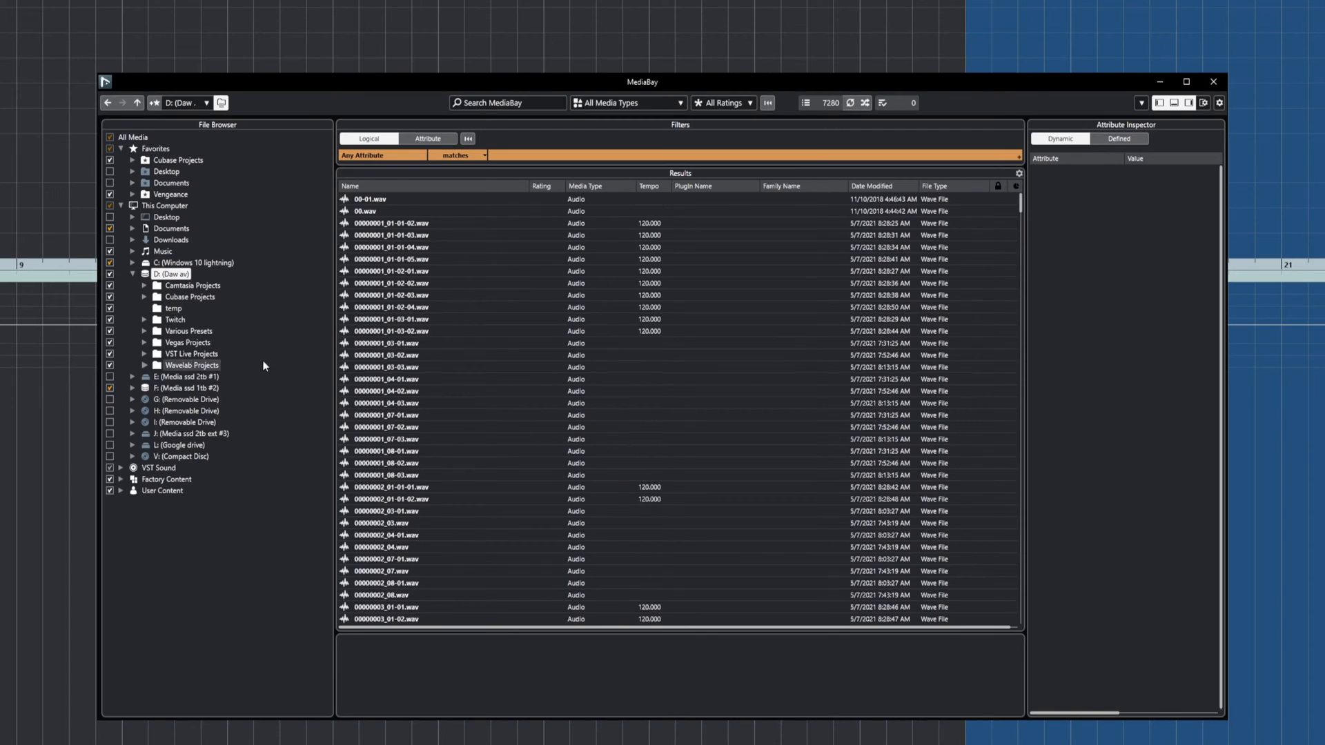
{"action": "left_click", "coordinate": [134, 272]}
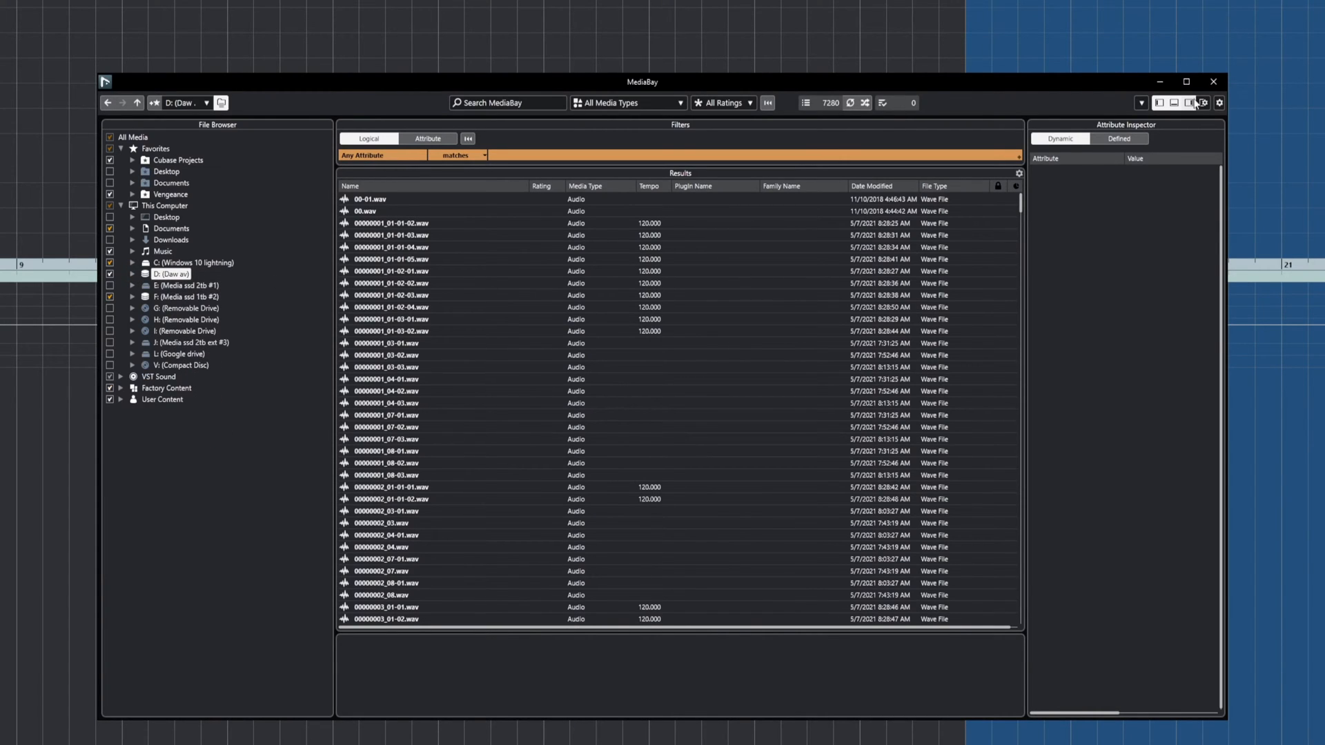
- Turn on Hide Folders That Are Not Scanned in the MediaBay settings
{"action": "left_click", "coordinate": [1142, 103]}
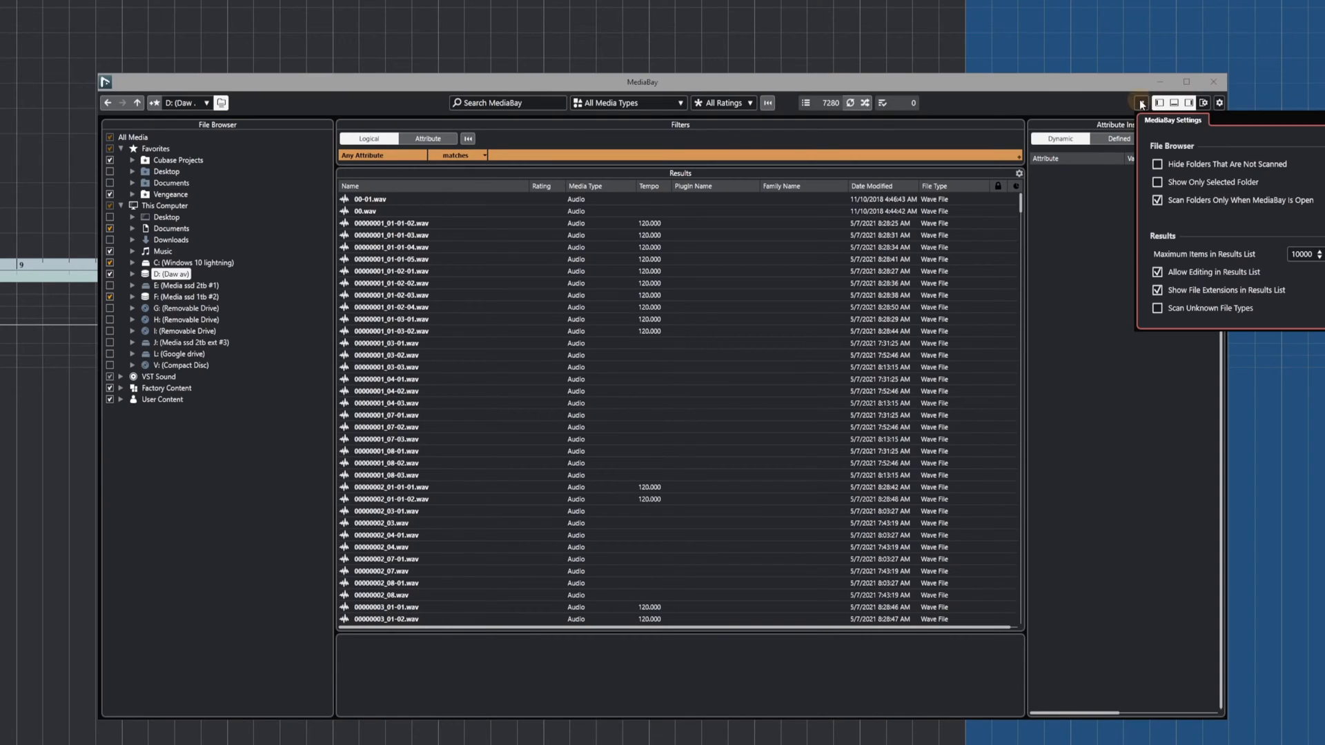
{"action": "left_click", "coordinate": [1157, 164]}
{"action": "left_click", "coordinate": [216, 348]}
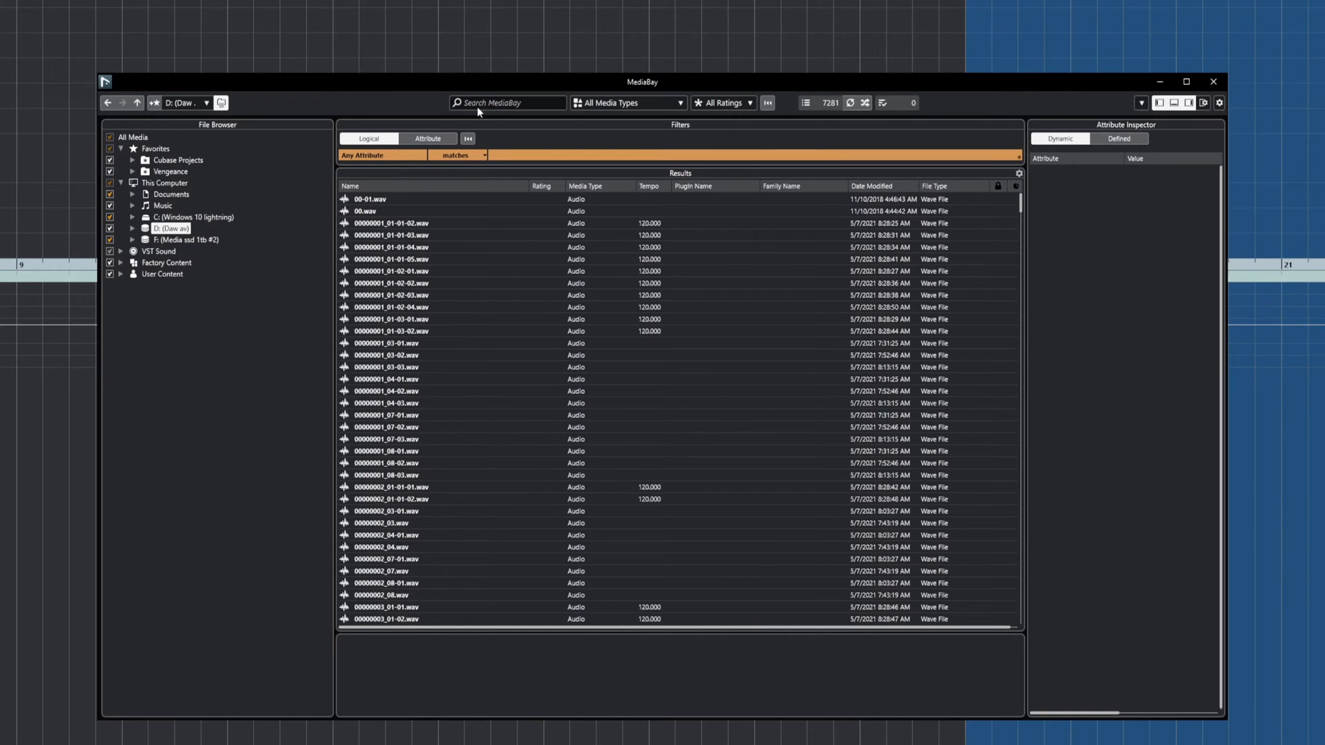
- Show the VEH1 House Loops 128 BPM folder from the Vengeance favorite's House Vol 1 and display the Defined attributes
{"action": "left_click", "coordinate": [133, 172]}
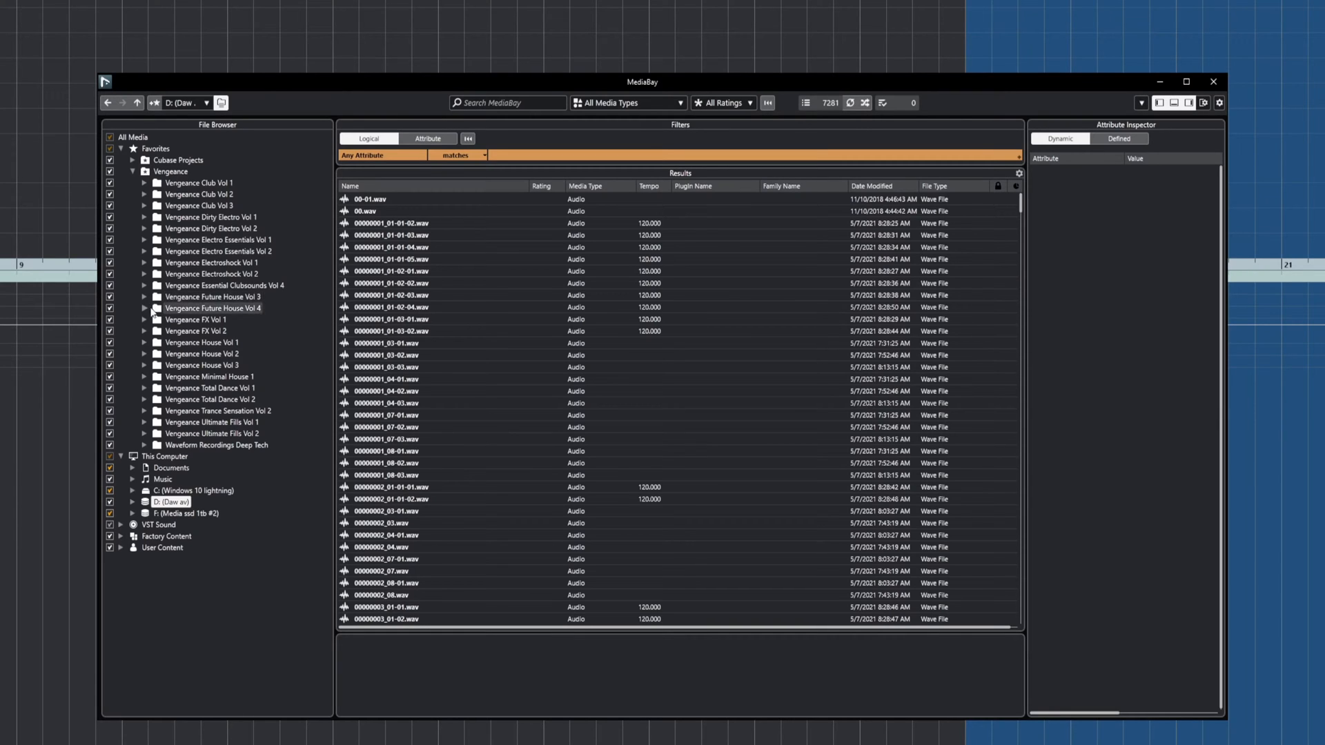
{"action": "left_click", "coordinate": [144, 342]}
{"action": "left_click", "coordinate": [200, 388]}
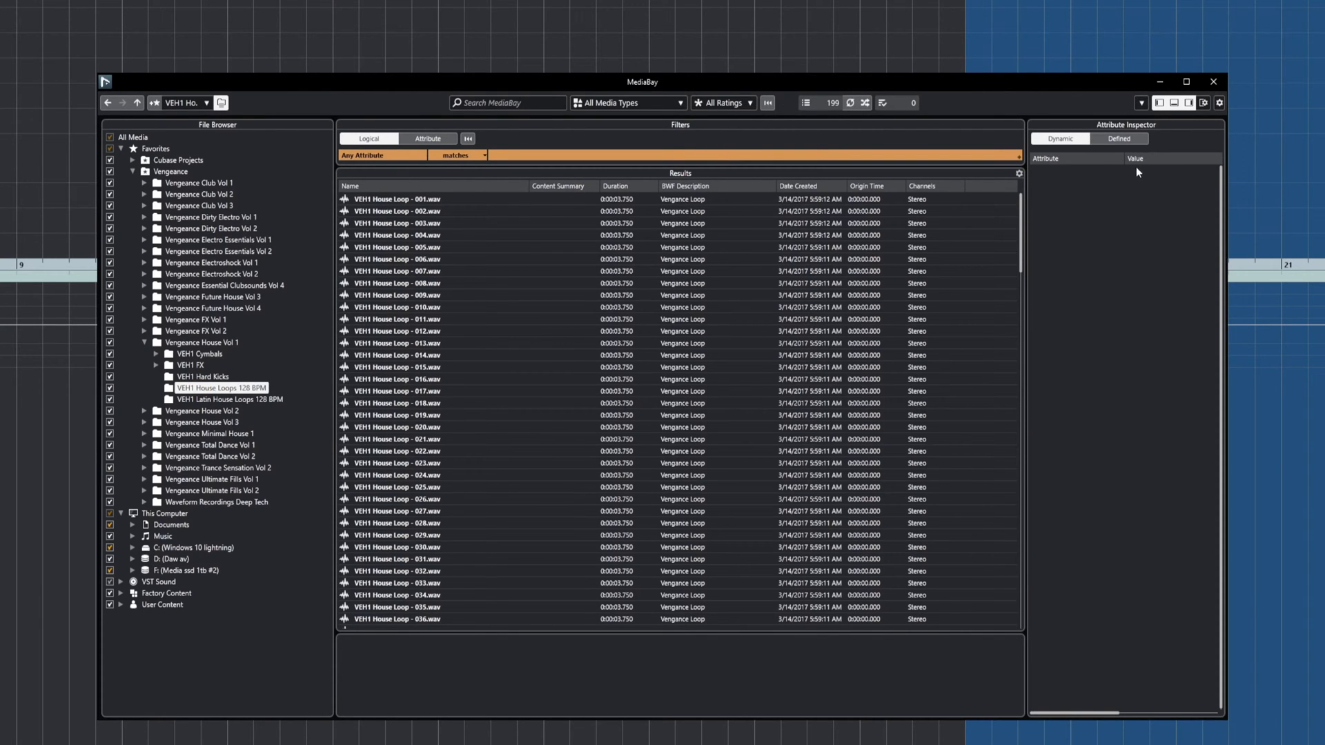
{"action": "left_click", "coordinate": [1122, 137]}
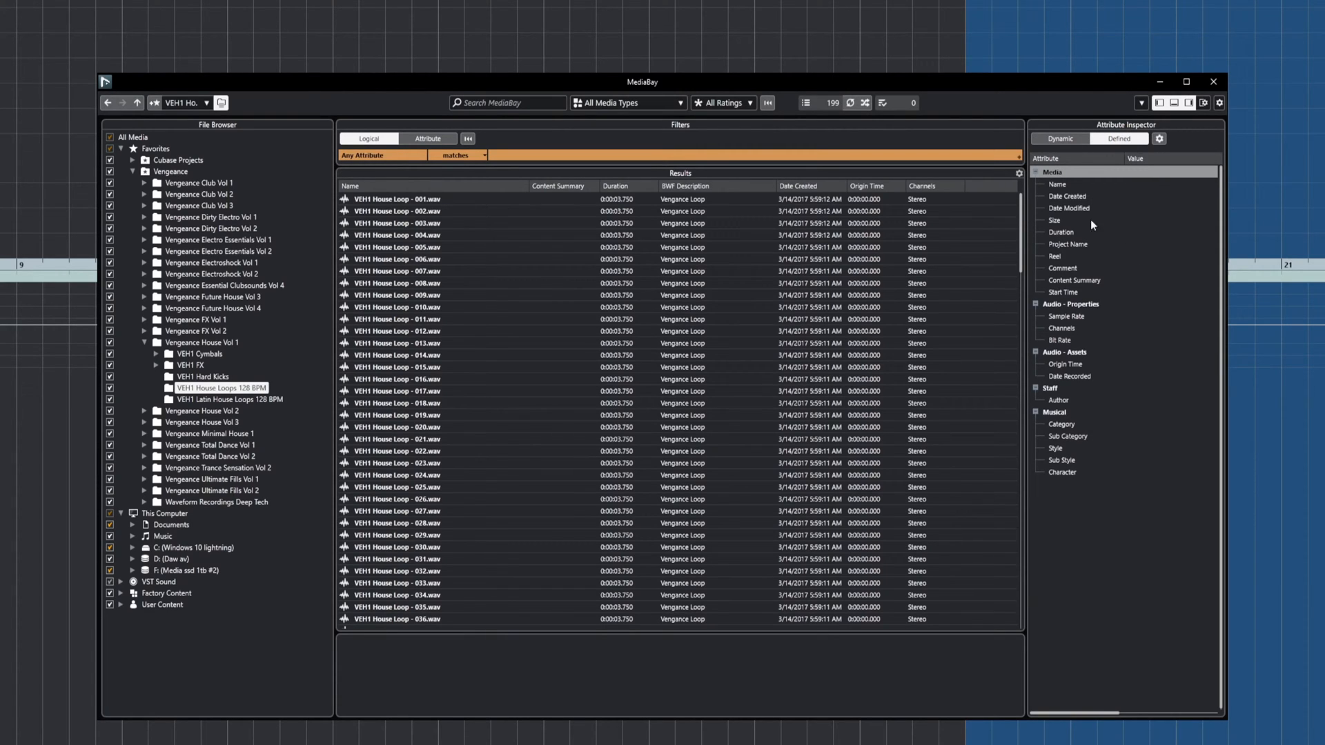
- Review the MediaBay settings and select the Date Created attribute in the Defined list of the Attribute Inspector
{"action": "left_click", "coordinate": [1140, 104]}
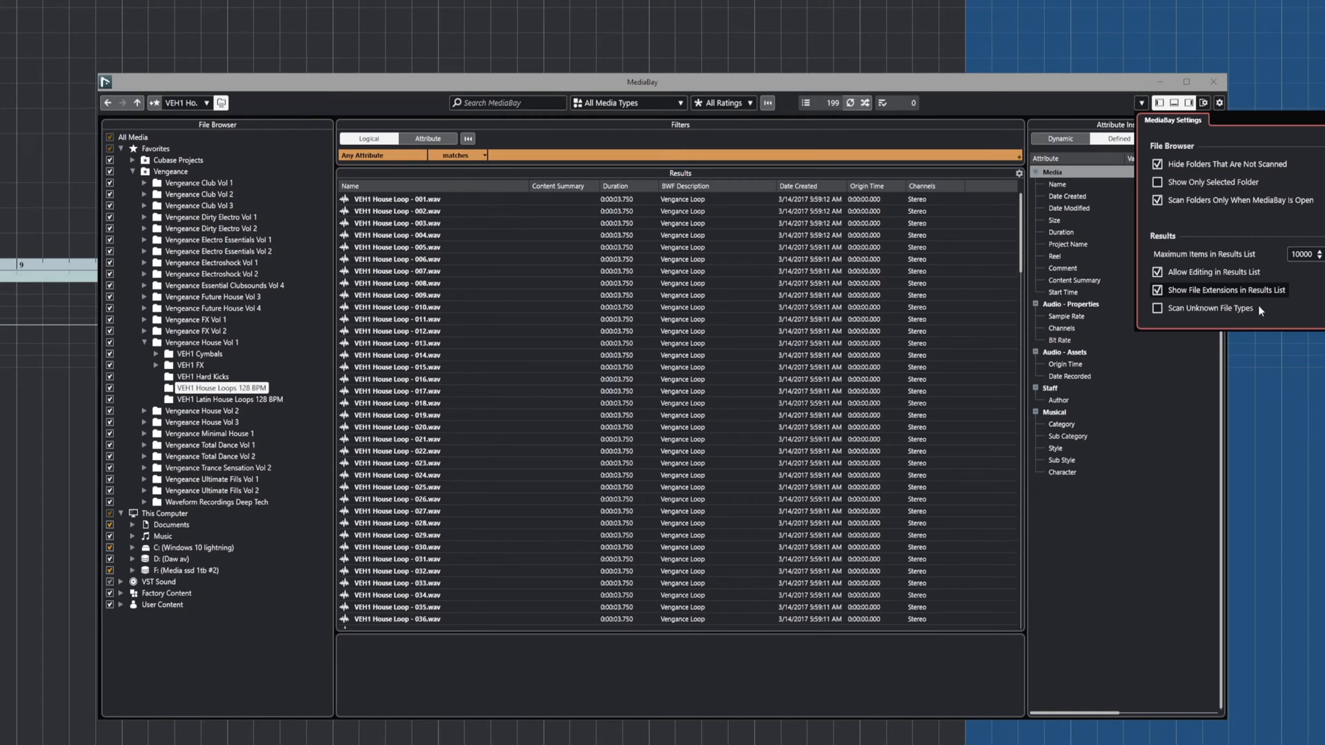
{"action": "left_click", "coordinate": [1073, 83]}
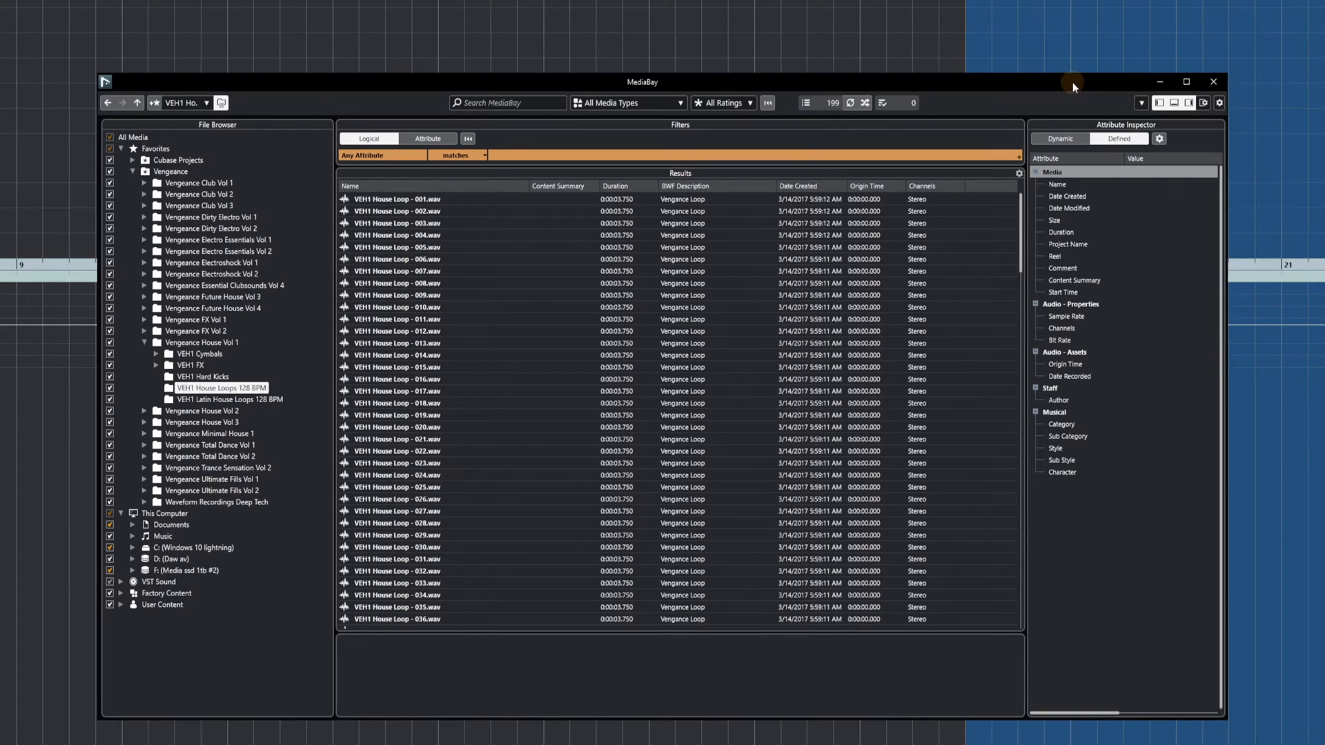
{"action": "left_click", "coordinate": [1075, 197]}
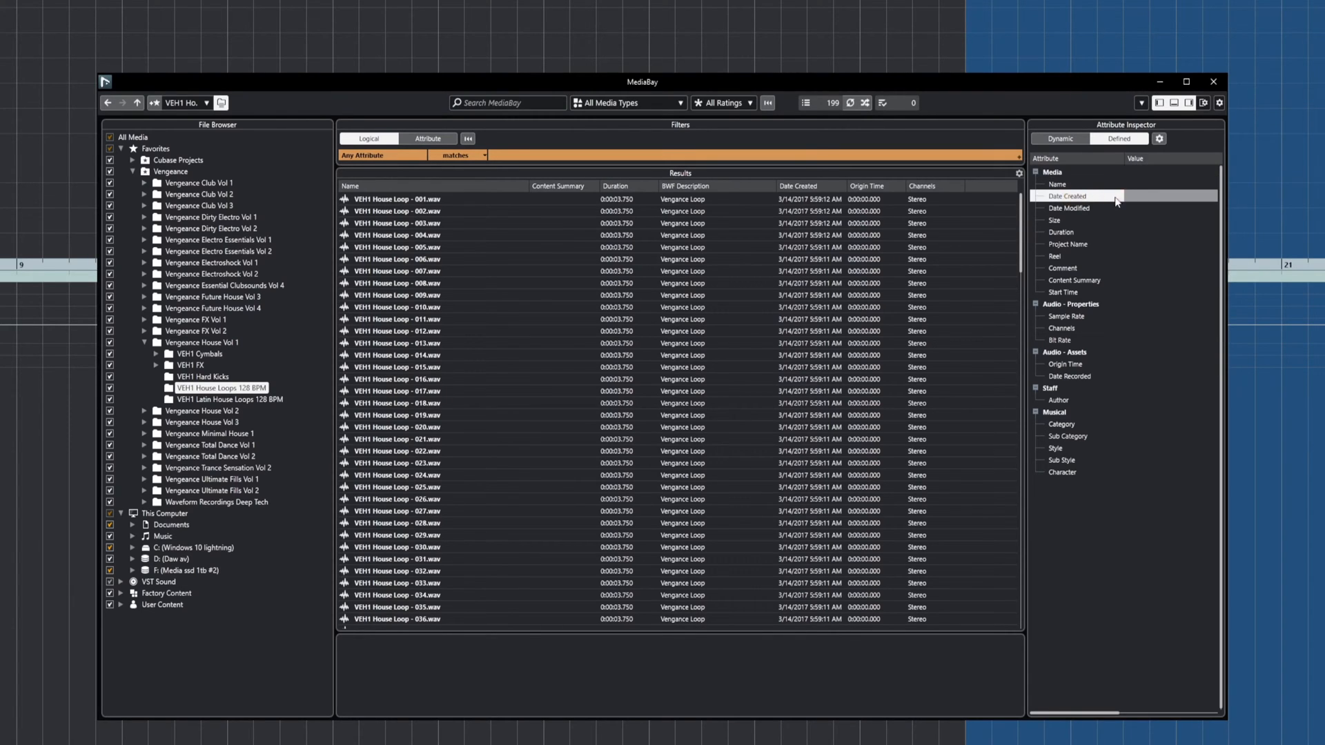
{"action": "left_click", "coordinate": [1154, 200]}
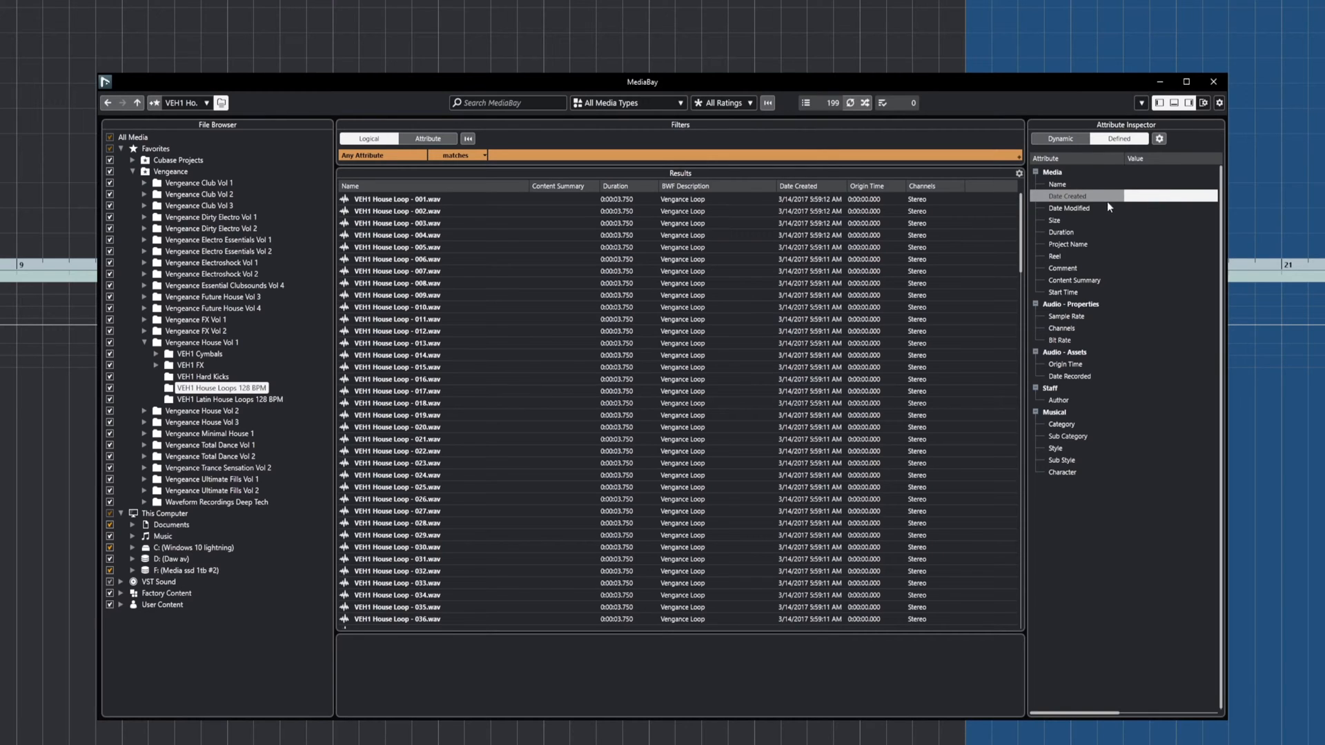
- Open the configuration of the Defined attributes and examine the attributes selectable for Mixed Media Types
{"action": "left_click", "coordinate": [1159, 139]}
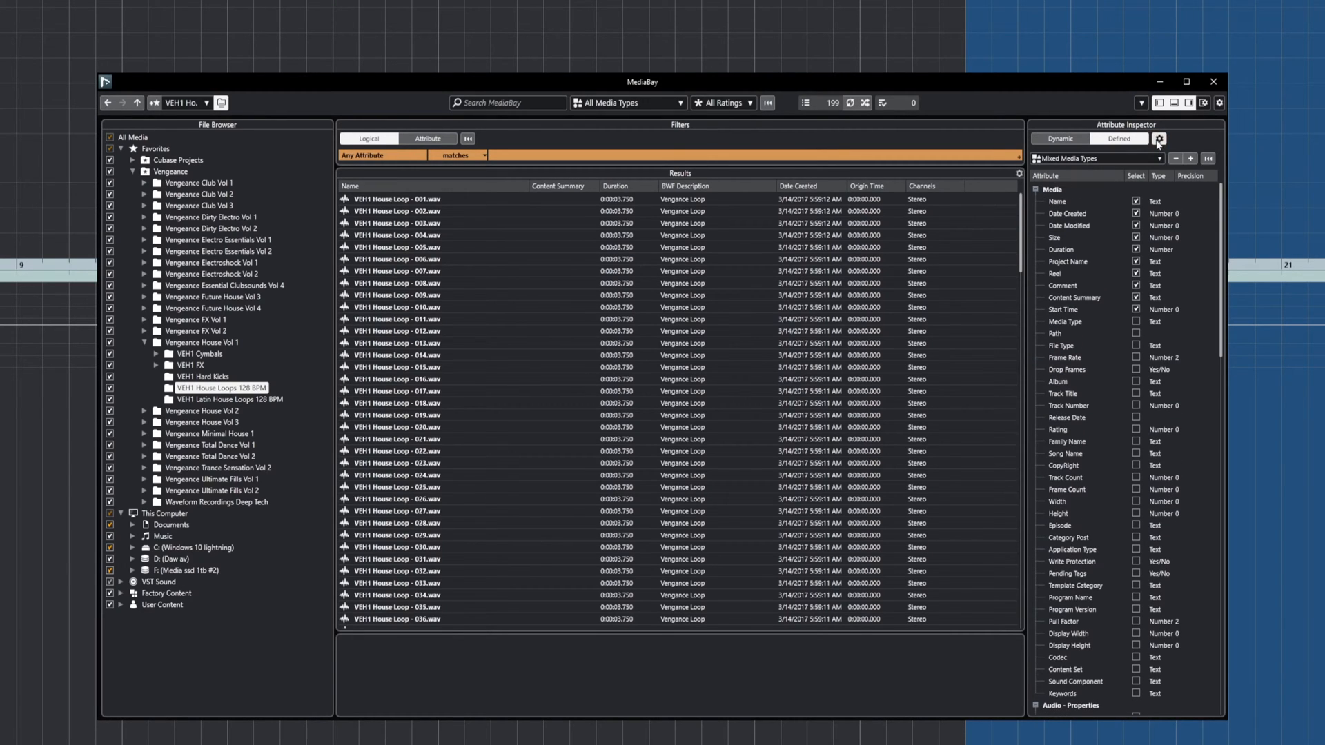
{"action": "scroll", "coordinate": [1125, 414], "scroll_direction": "down", "scroll_amount": 10}
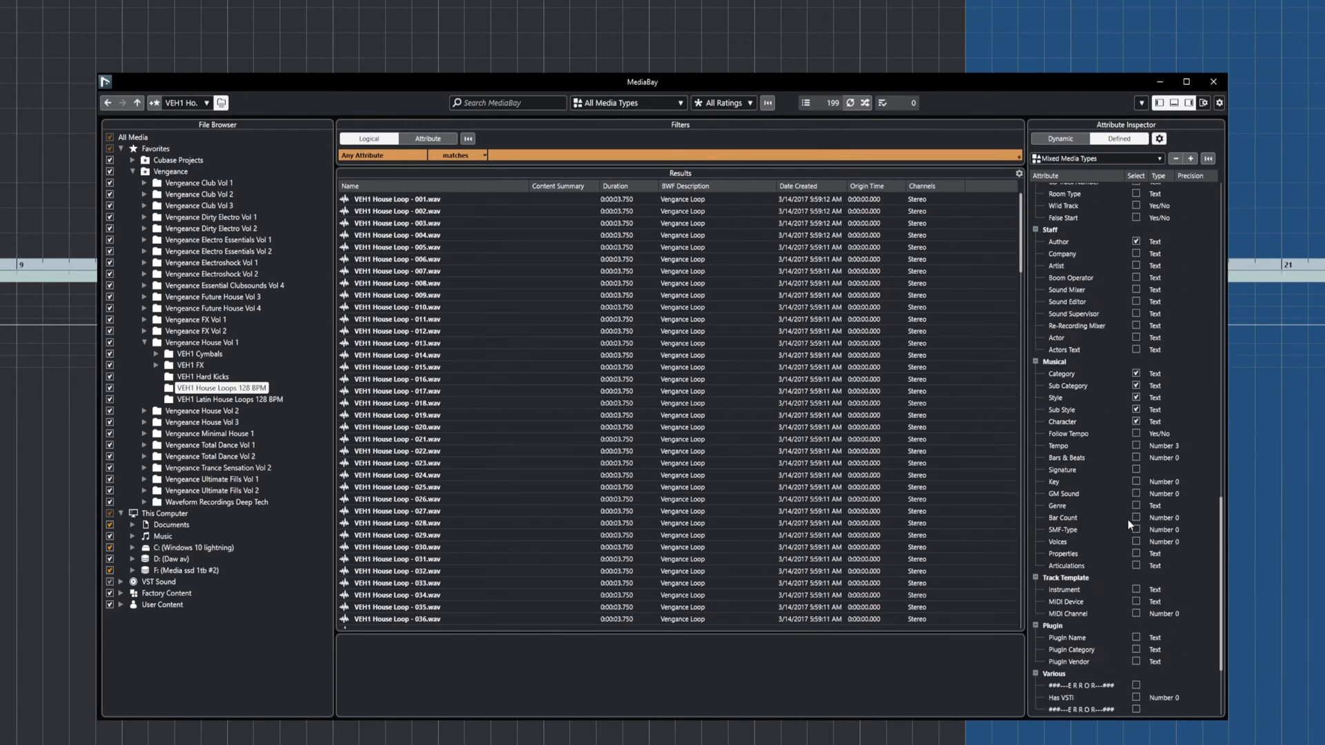
{"action": "scroll", "coordinate": [1129, 547], "scroll_direction": "up", "scroll_amount": 8}
{"action": "scroll", "coordinate": [1129, 547], "scroll_direction": "up", "scroll_amount": 1}
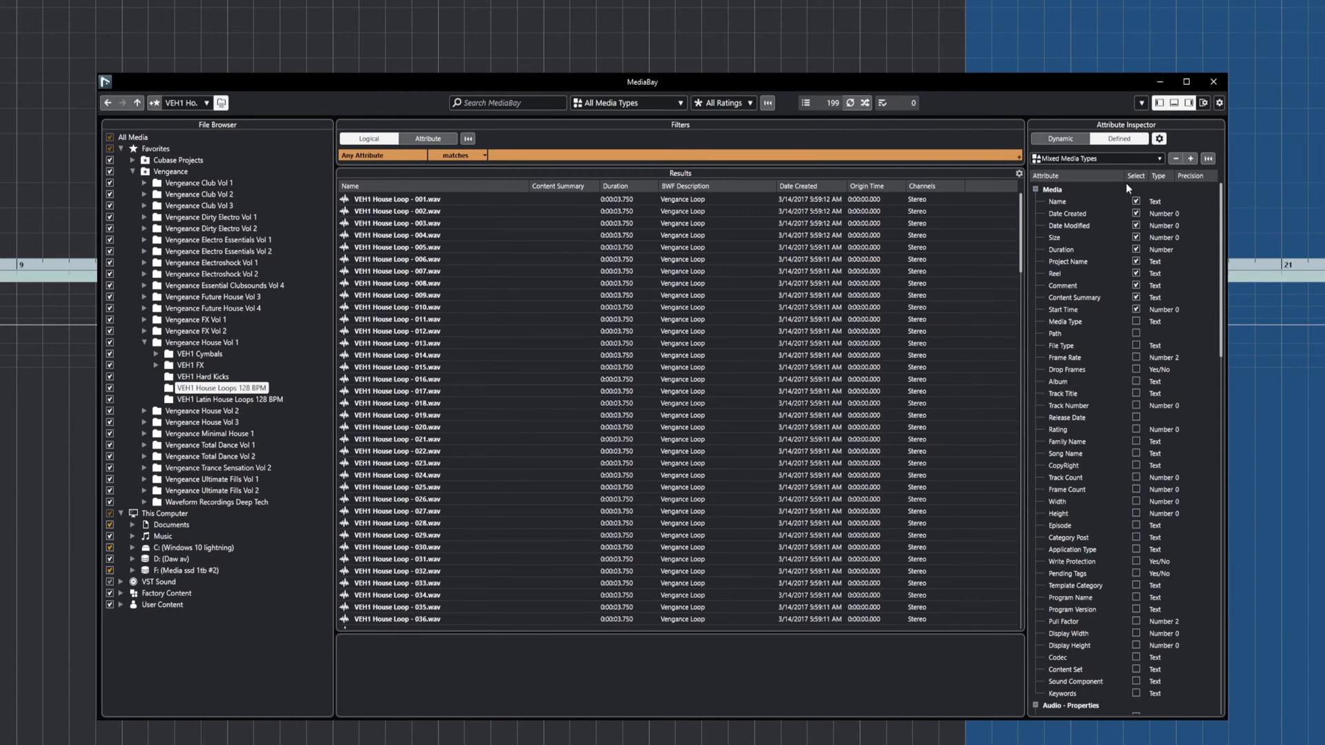
- Switch the Attribute Inspector to Dynamic and show the VEH1 House Loops from 085 onward in the results list
{"action": "left_click", "coordinate": [1073, 136]}
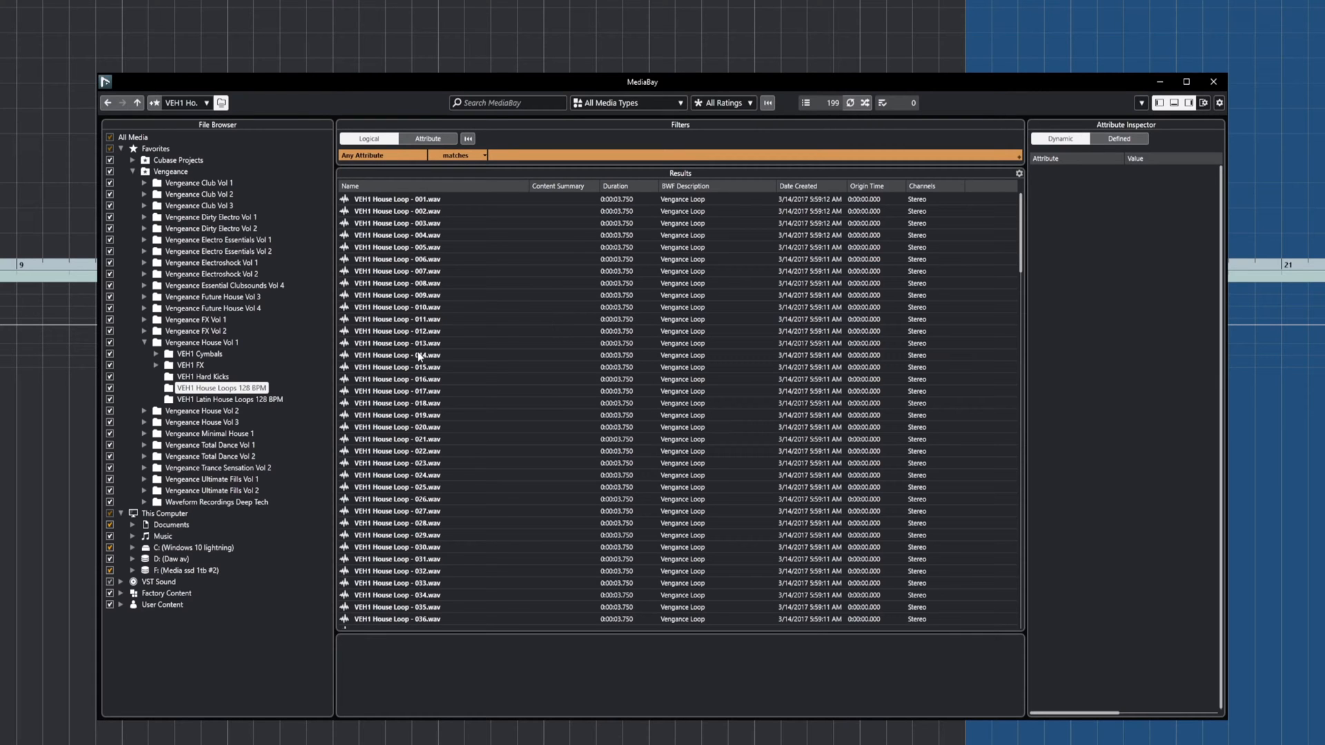
{"action": "scroll", "coordinate": [420, 358], "scroll_direction": "down", "scroll_amount": 10}
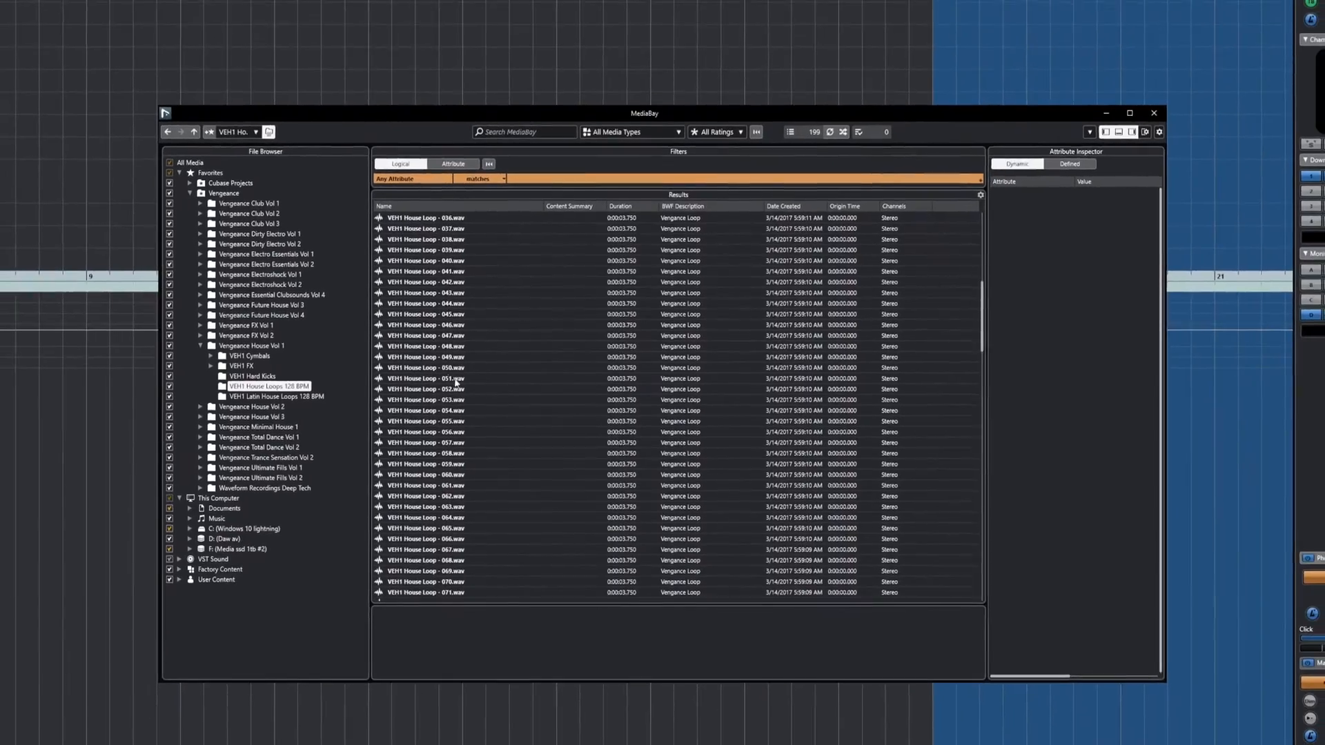
{"action": "scroll", "coordinate": [456, 383], "scroll_direction": "down", "scroll_amount": 9}
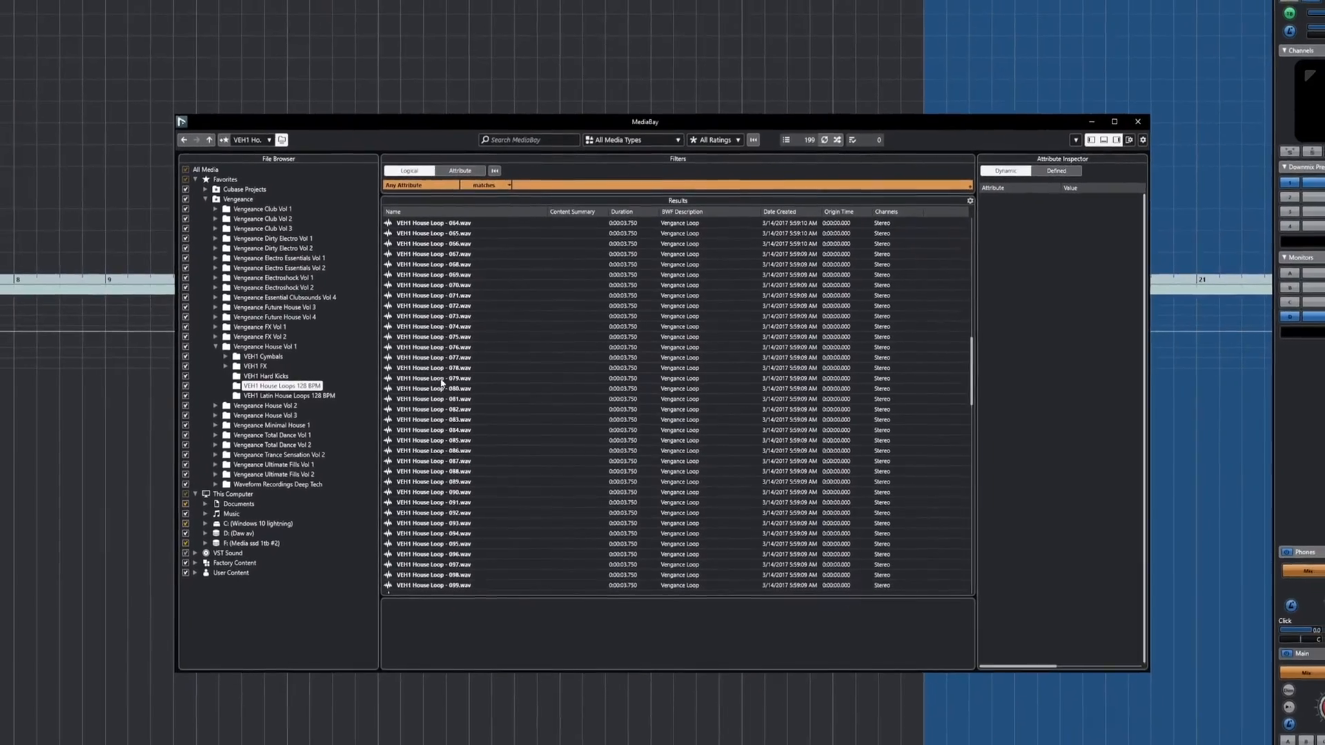
{"action": "scroll", "coordinate": [469, 396], "scroll_direction": "down", "scroll_amount": 7}
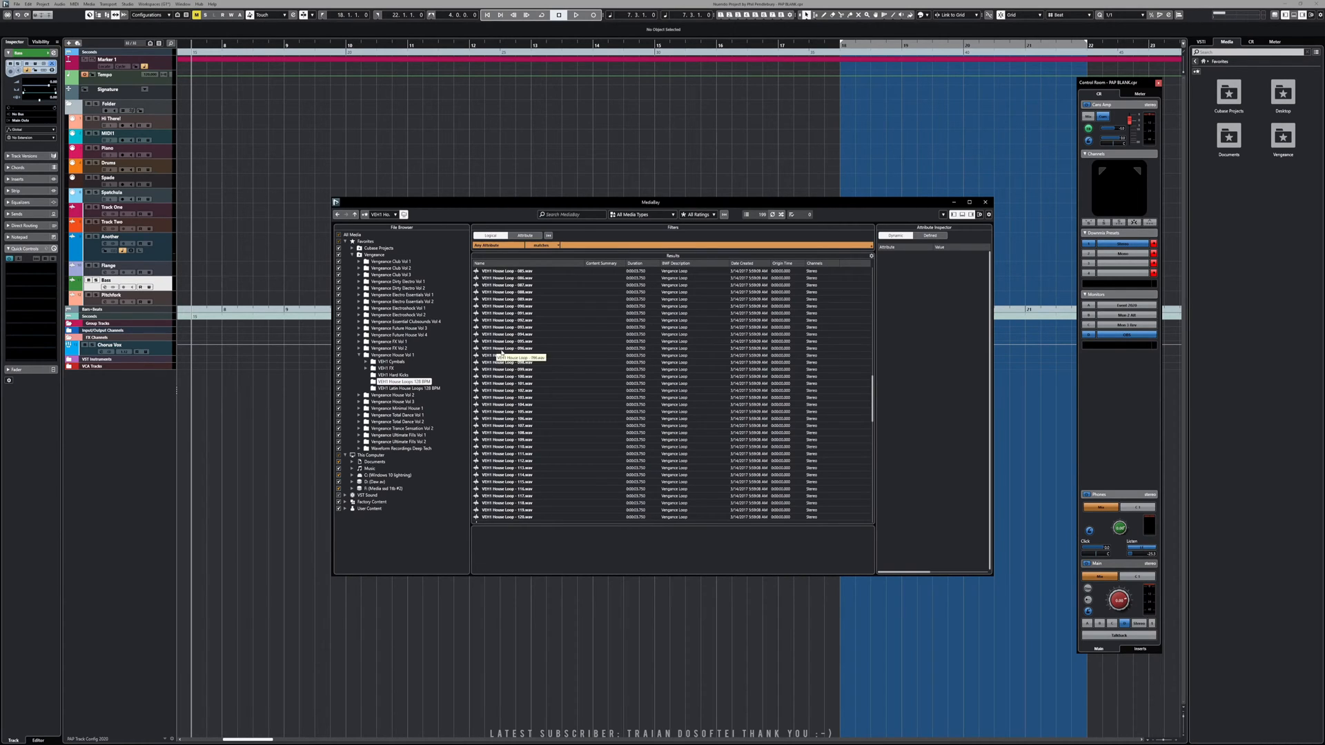
- Leave MediaBay, show the project area around the left locator at bar 18, and collapse the Folder track
{"action": "key", "text": "KP_1"}
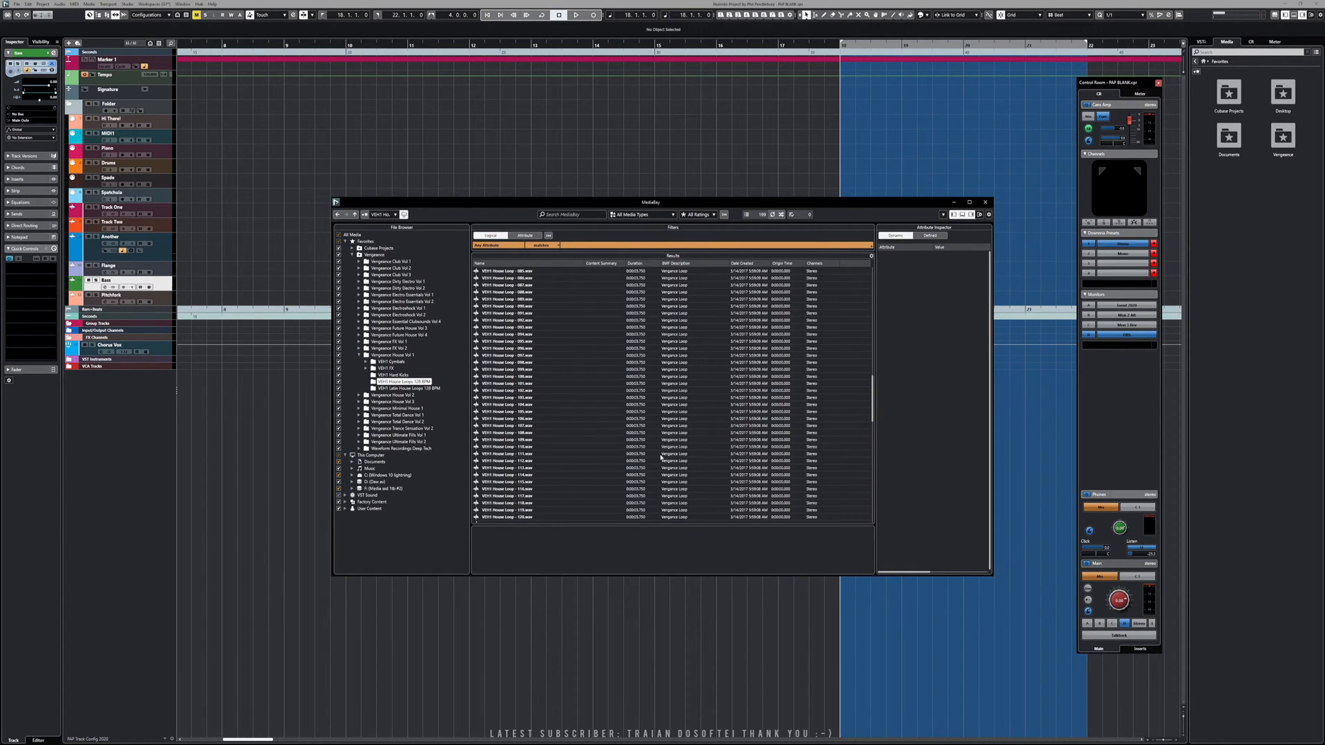
{"action": "left_click_drag", "start_coordinate": [266, 740], "coordinate": [285, 741]}
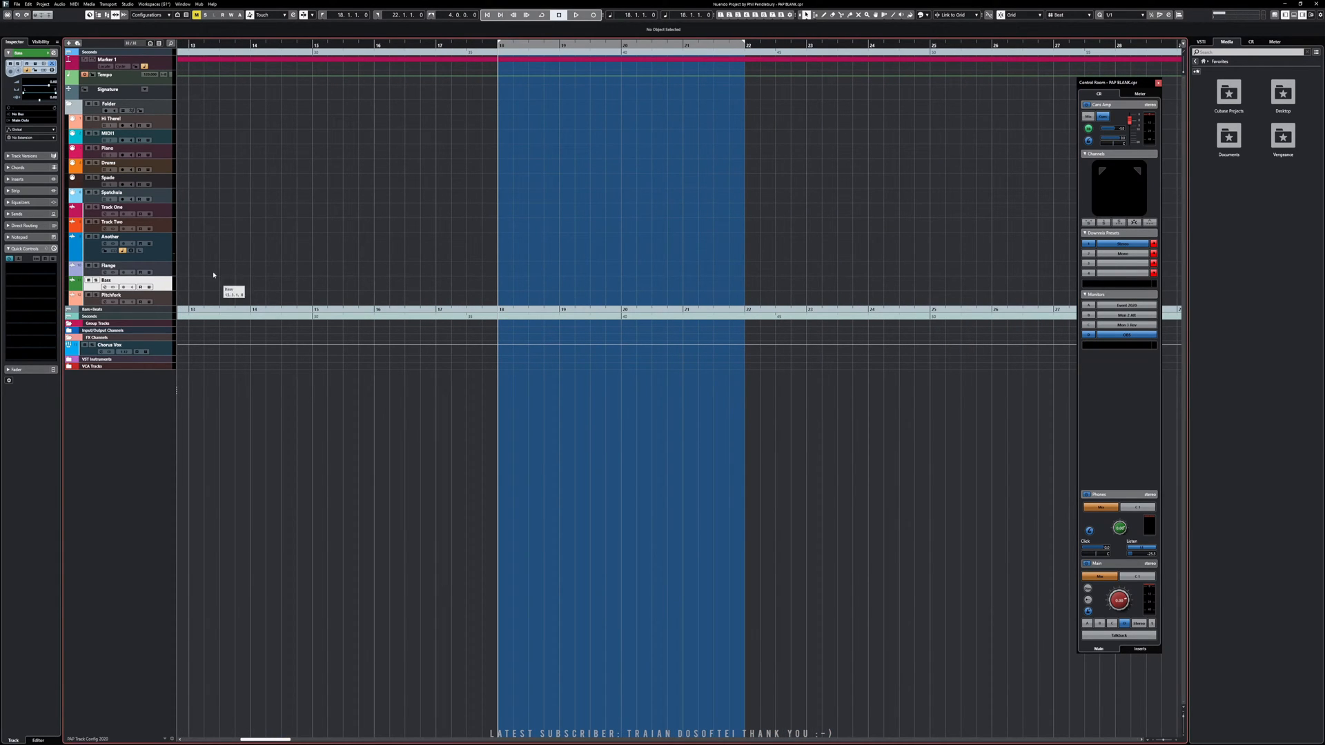
{"action": "left_click", "coordinate": [73, 109]}
{"action": "left_click", "coordinate": [70, 106]}
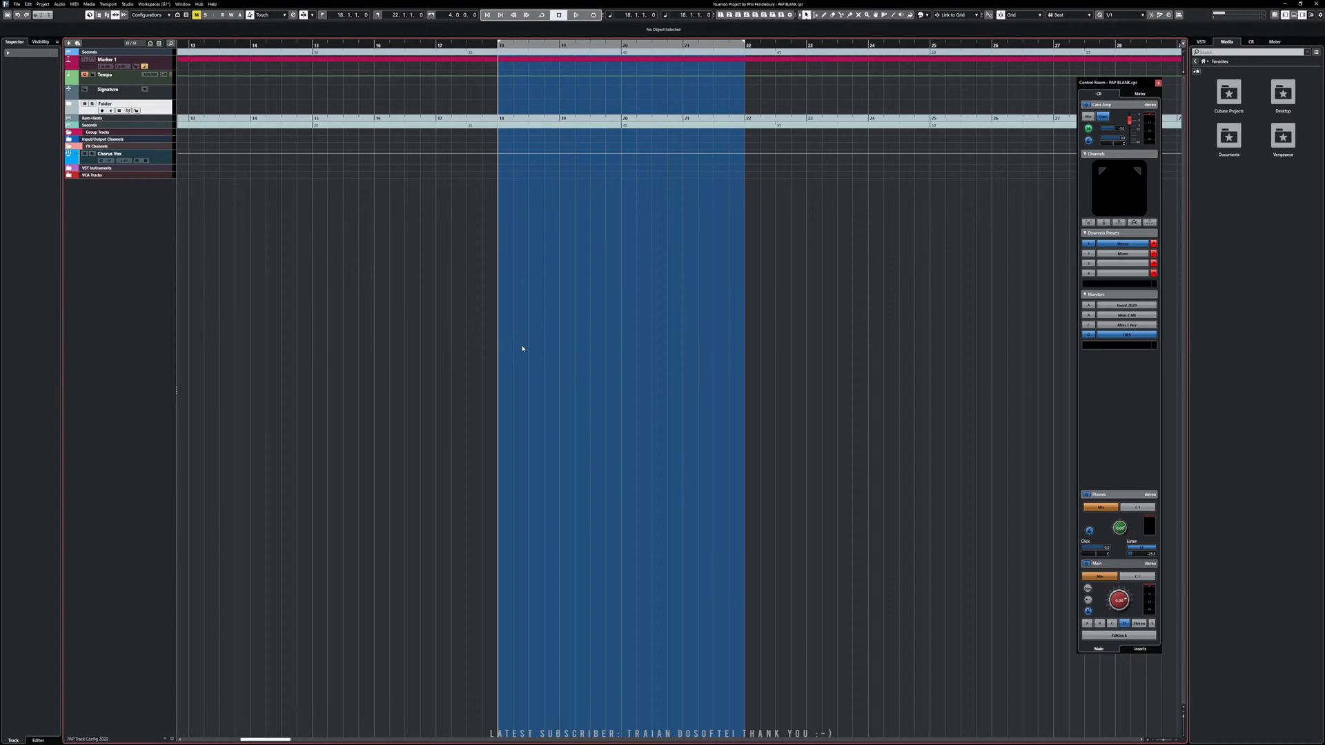
- Play the project briefly from the left locator, stop it, and reopen MediaBay
{"action": "key", "text": "space"}
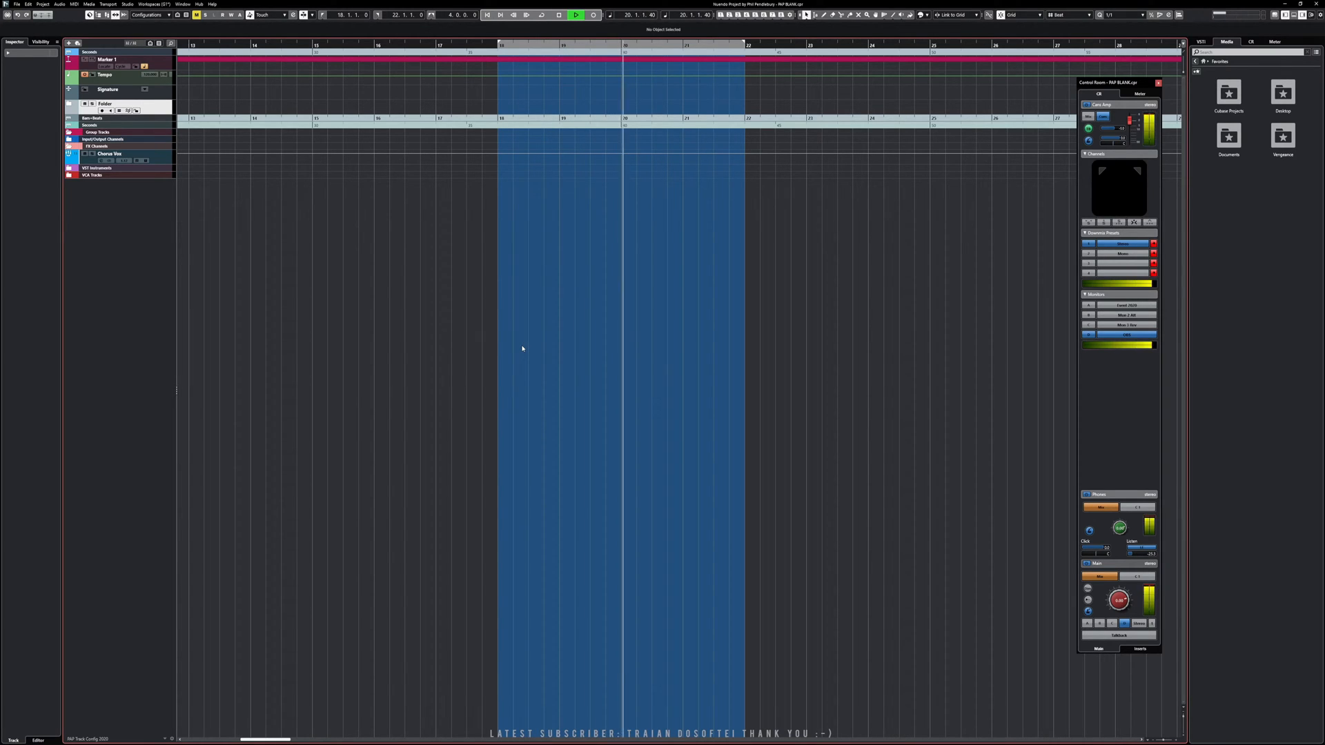
{"action": "key", "text": "space"}
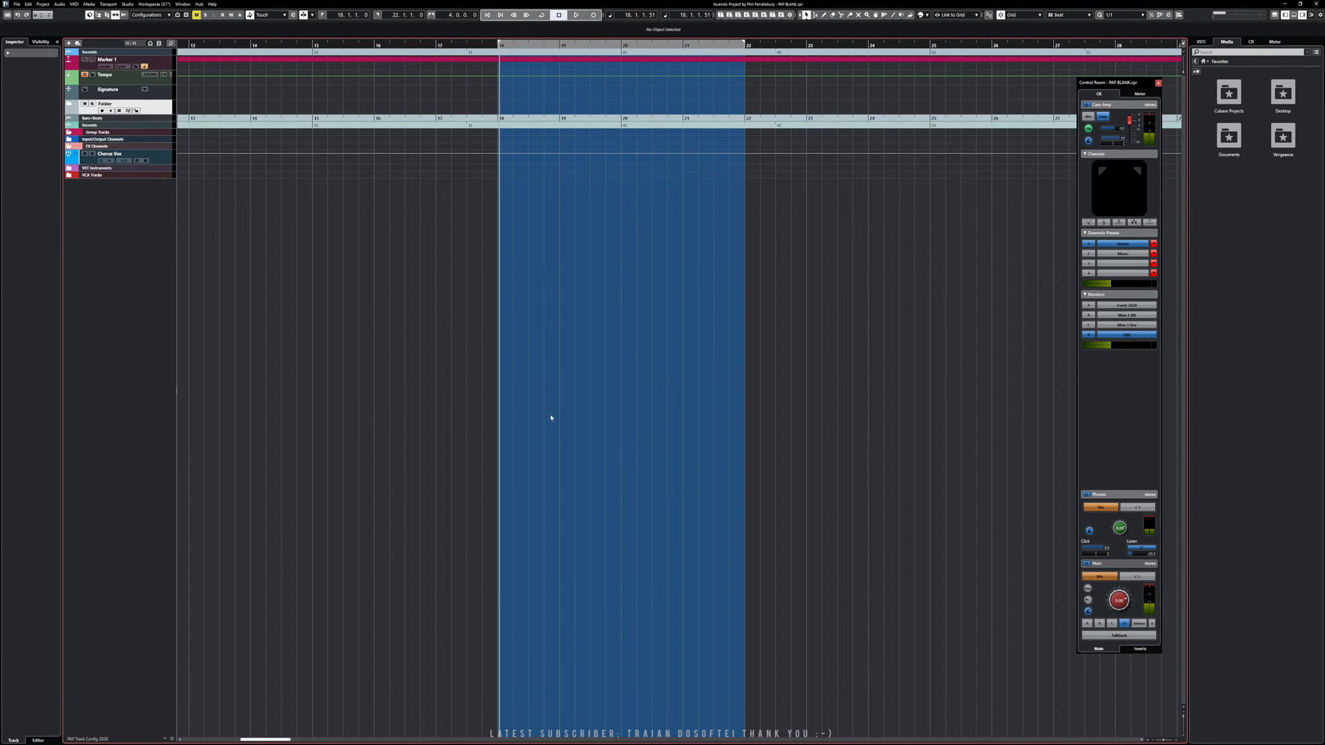
{"action": "key", "text": "F5"}
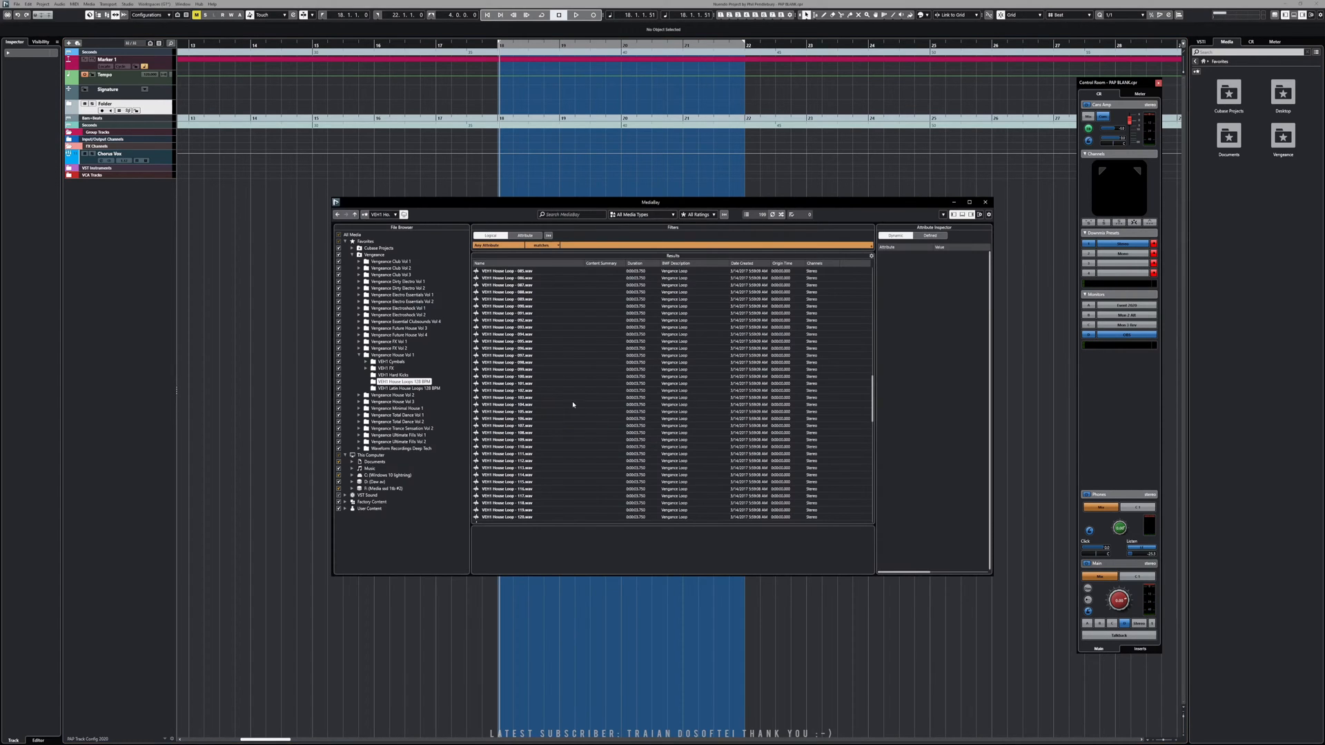
- Select VEH1 House Loop - 092.wav, raise the preview level, and try to preview the loop
{"action": "mouse_move", "coordinate": [557, 205]}
{"action": "left_mouse_down"}
{"action": "mouse_move", "coordinate": [596, 196]}
{"action": "mouse_move", "coordinate": [565, 181]}
{"action": "left_mouse_up"}
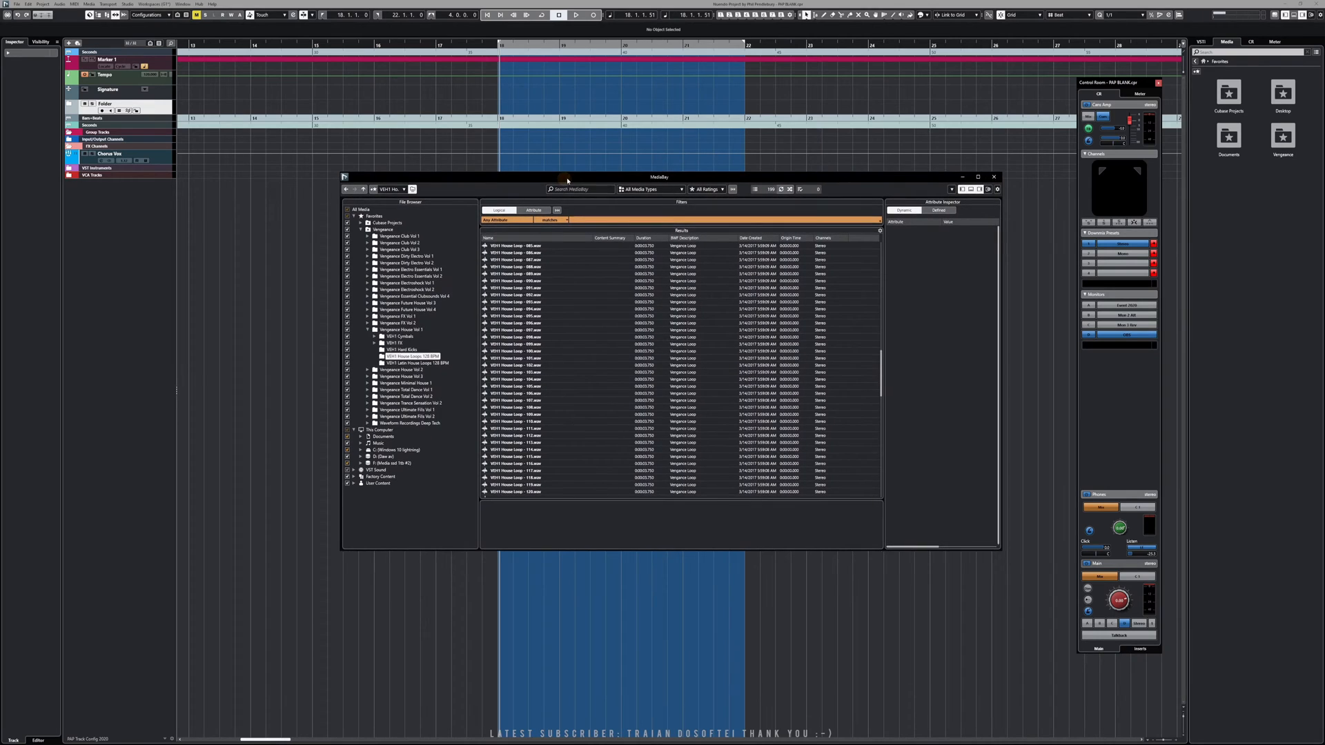
{"action": "left_click", "coordinate": [524, 296]}
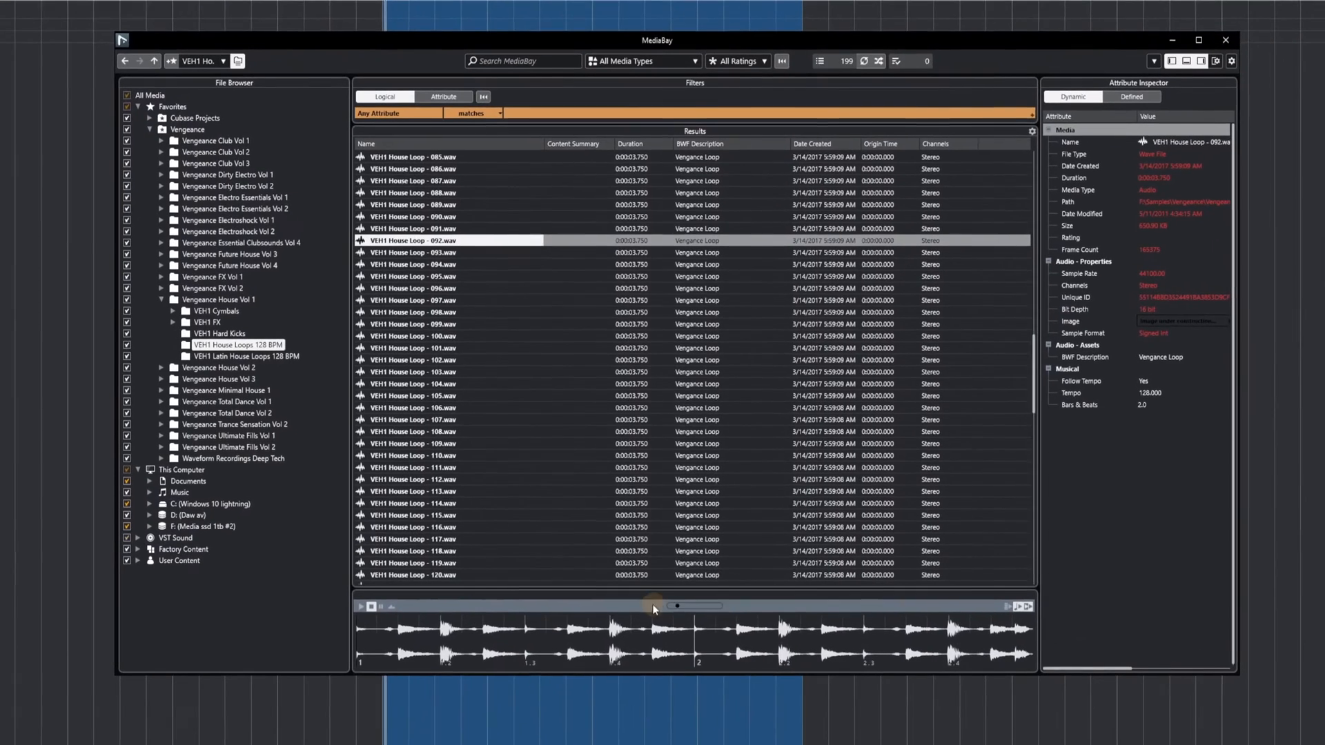
{"action": "left_click_drag", "start_coordinate": [653, 606], "coordinate": [809, 611]}
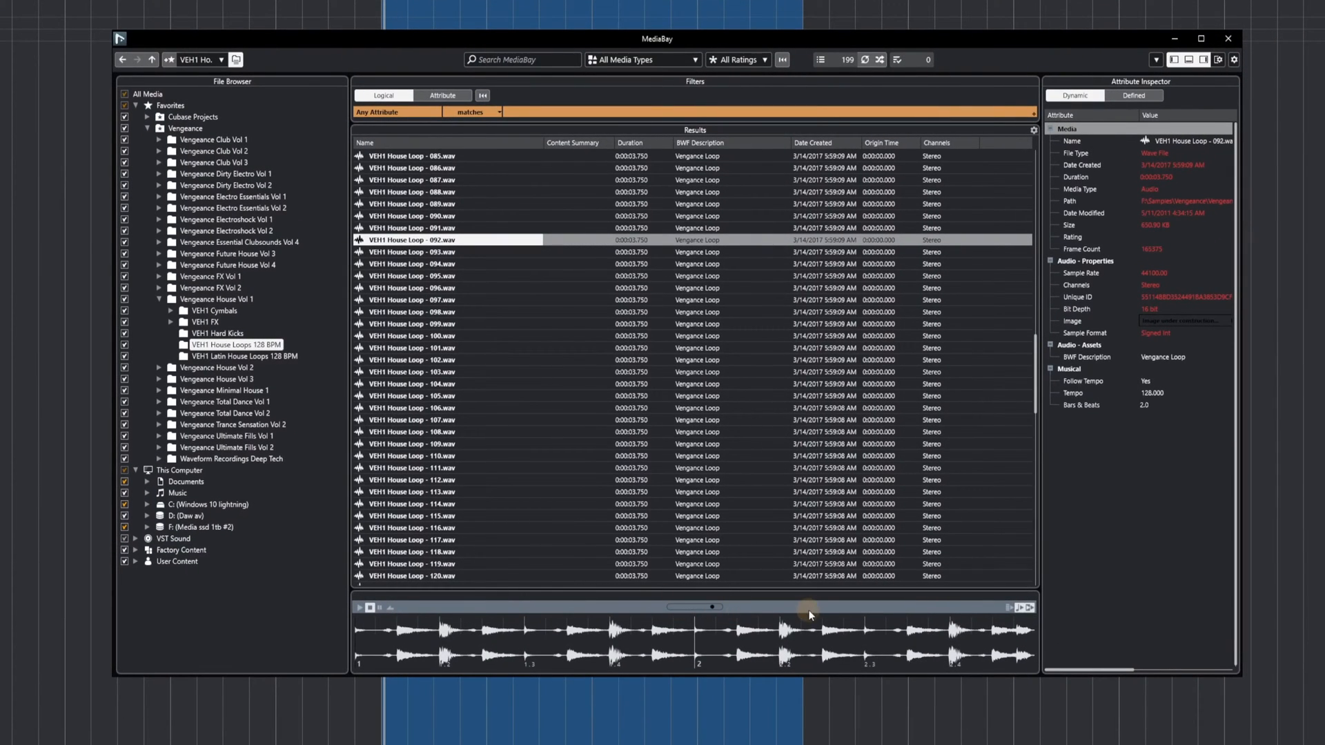
{"action": "left_click", "coordinate": [360, 608]}
{"action": "left_click_drag", "start_coordinate": [702, 606], "coordinate": [654, 606]}
- Preview VEH1 House Loop - 109.wav and stop the playback
{"action": "left_click", "coordinate": [425, 444]}
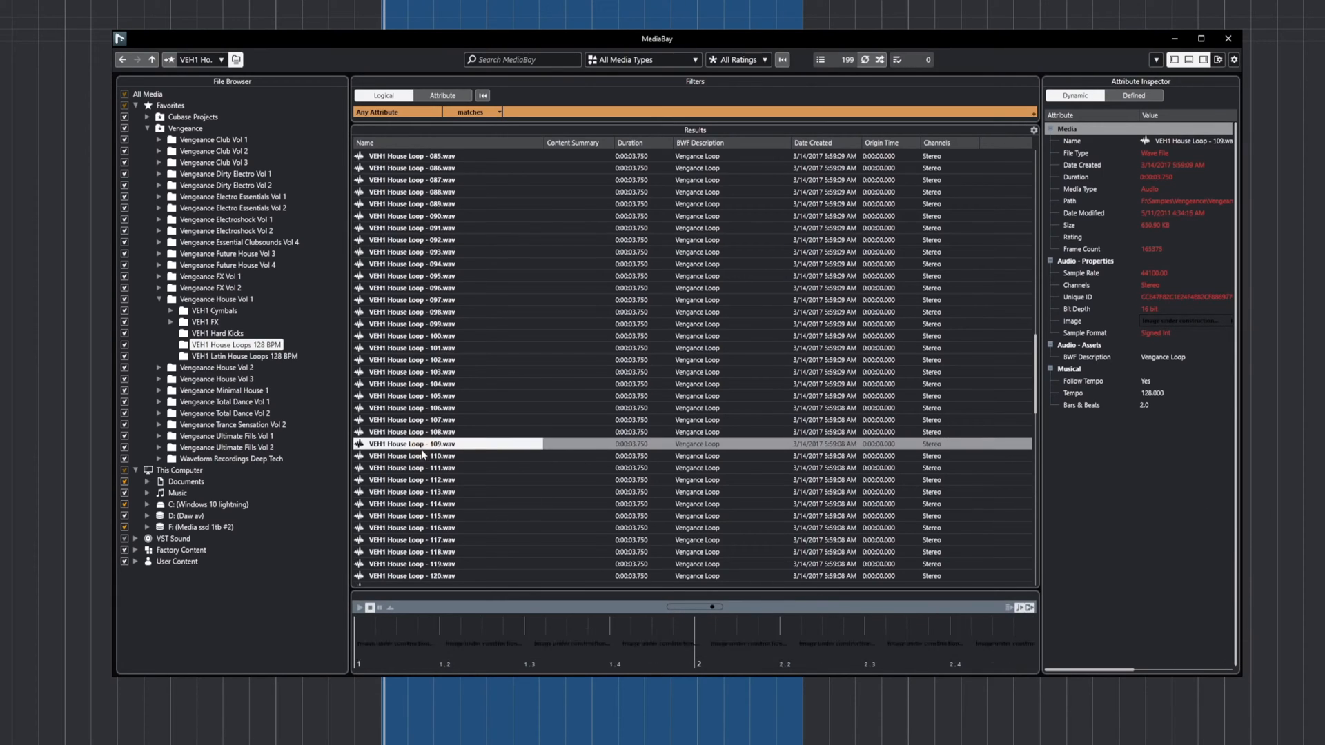
{"action": "left_click", "coordinate": [359, 608]}
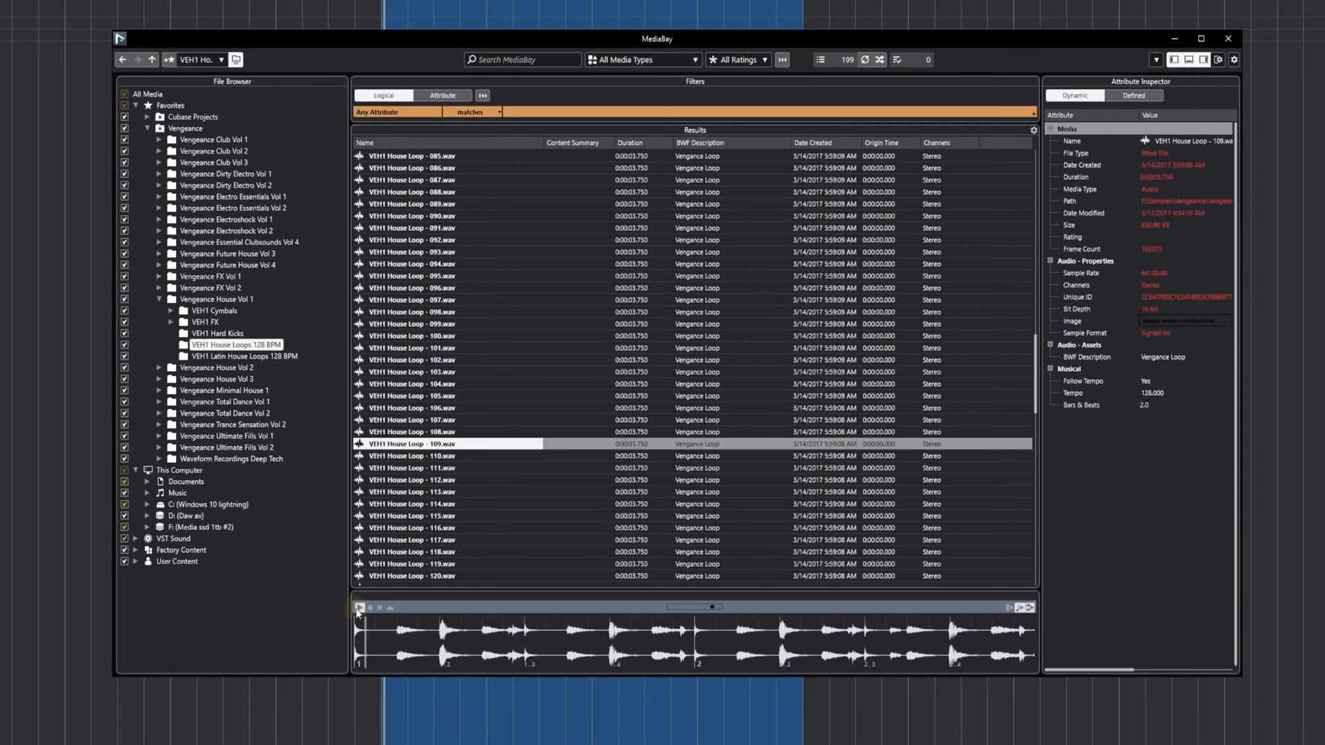
{"action": "left_click", "coordinate": [371, 608]}
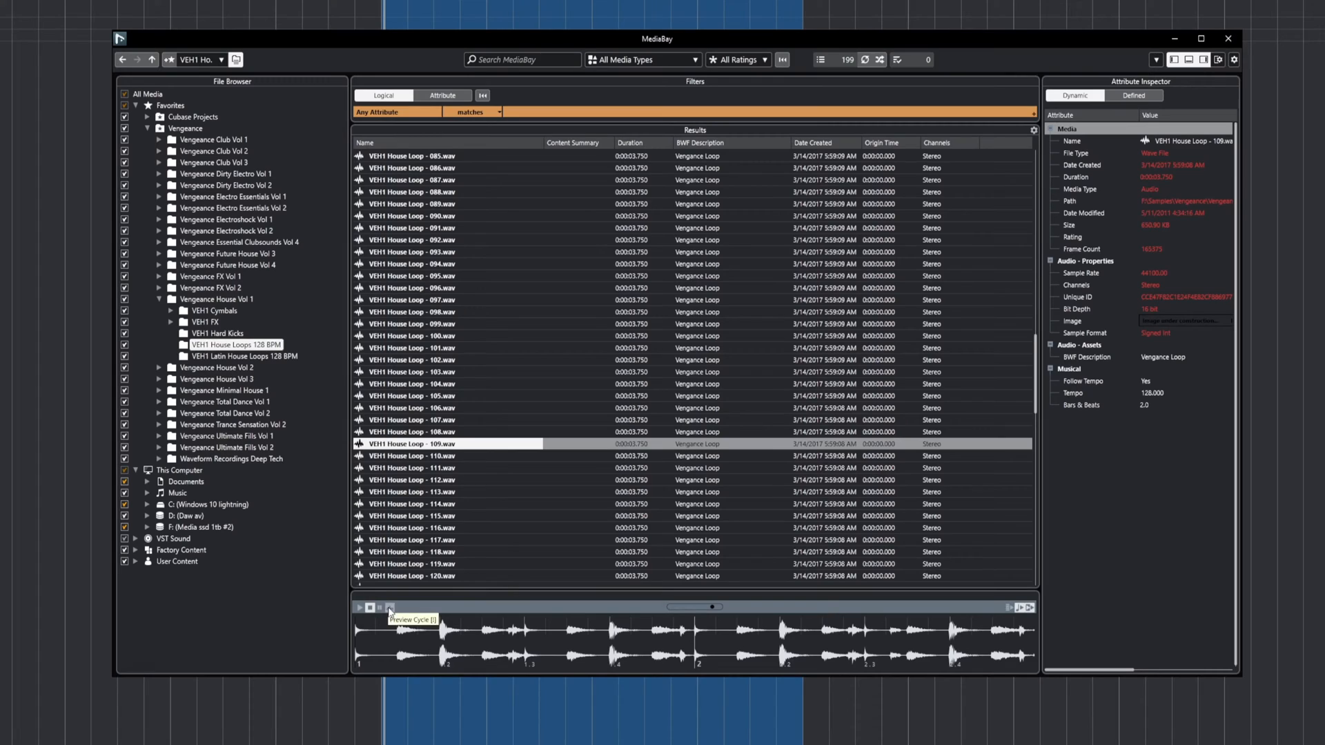
- Turn on Preview Cycle, turn off Align Beats to Project and Wait for Project Play, and preview loop 109 twice
{"action": "left_click", "coordinate": [389, 608]}
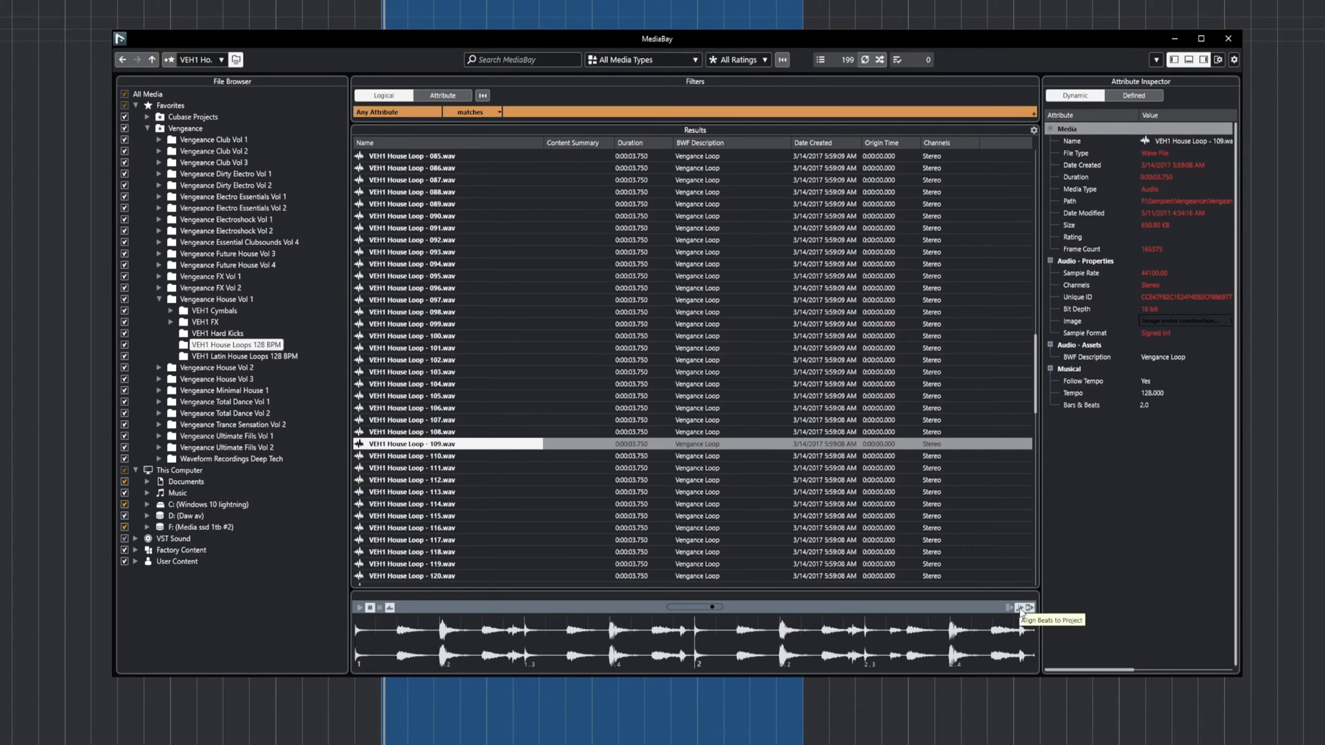
{"action": "left_click", "coordinate": [1021, 609]}
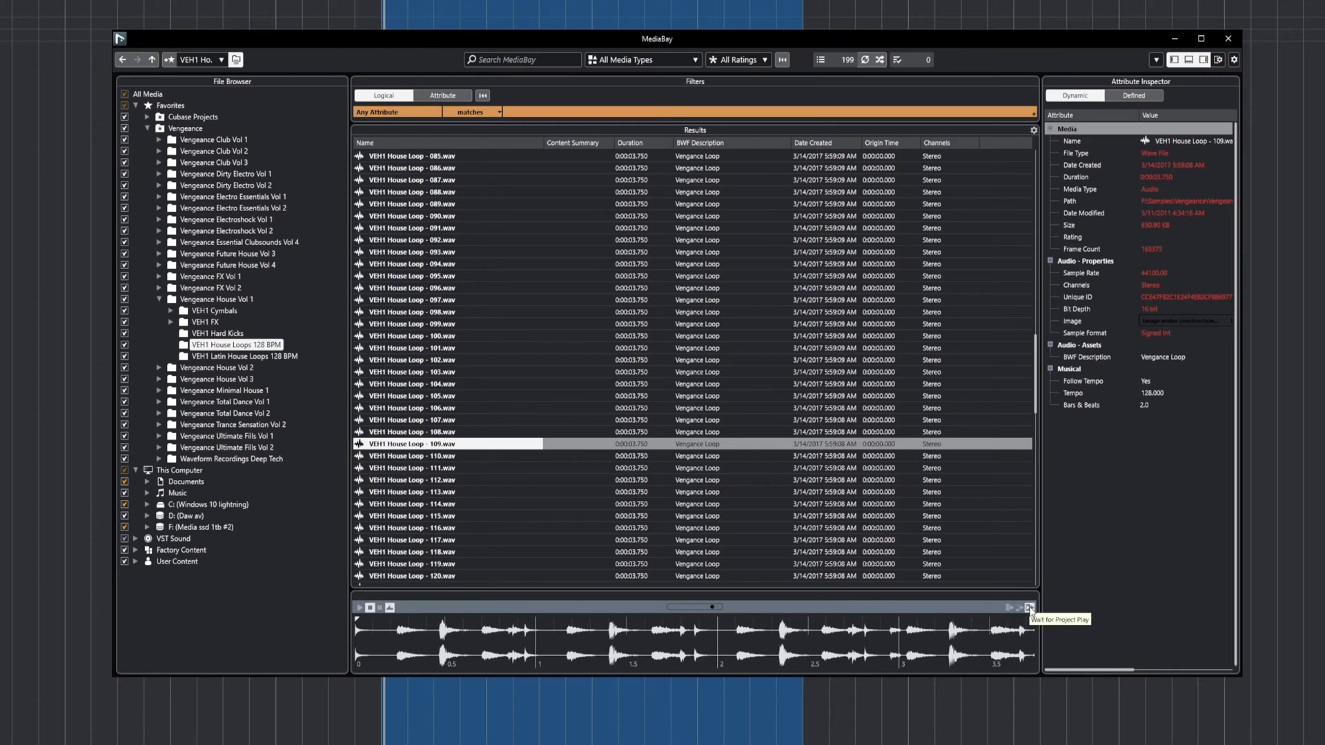
{"action": "left_click", "coordinate": [360, 610]}
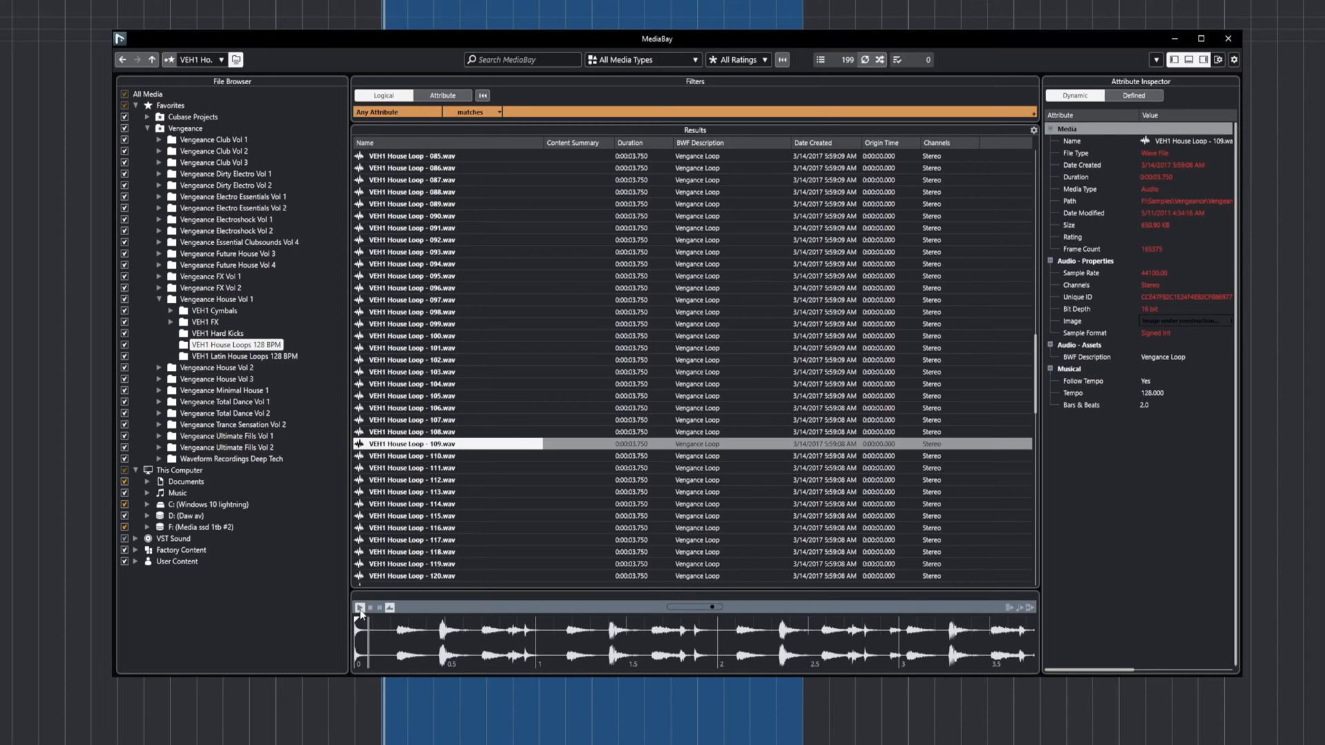
{"action": "left_click", "coordinate": [370, 607]}
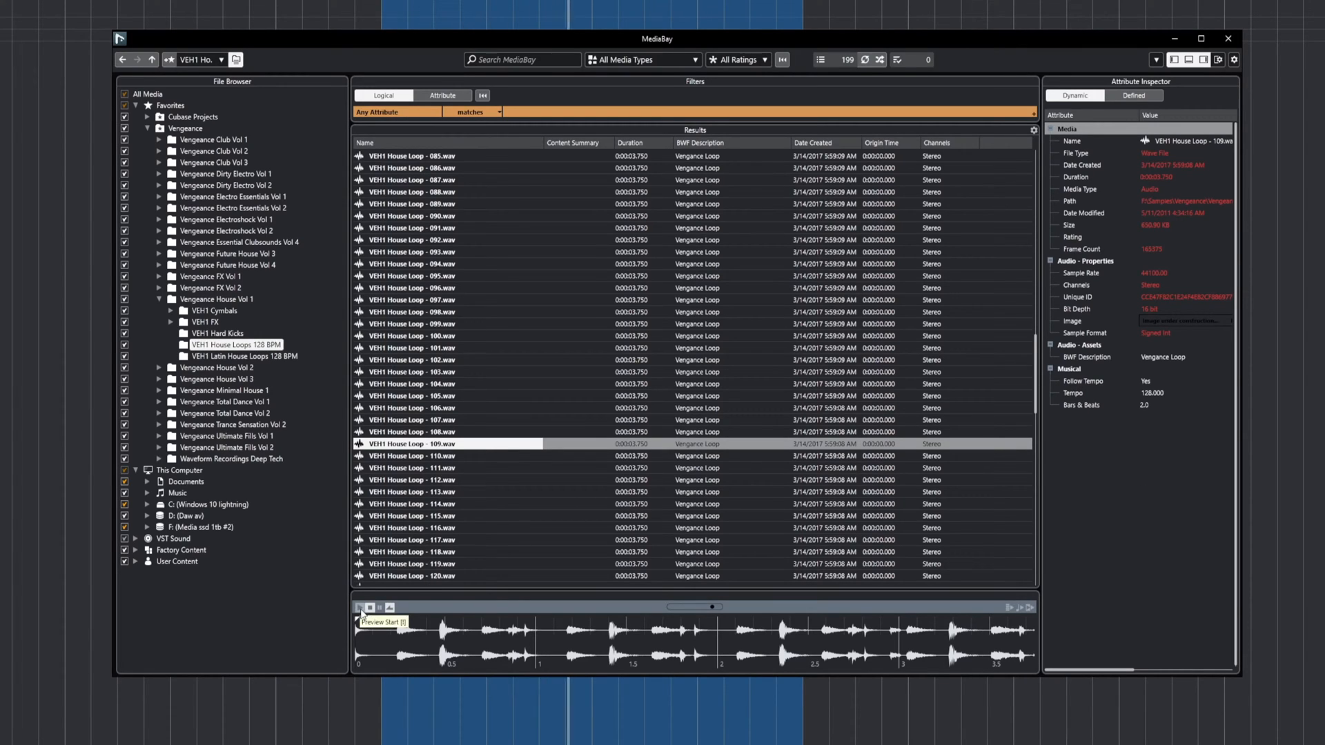
{"action": "left_click", "coordinate": [361, 610]}
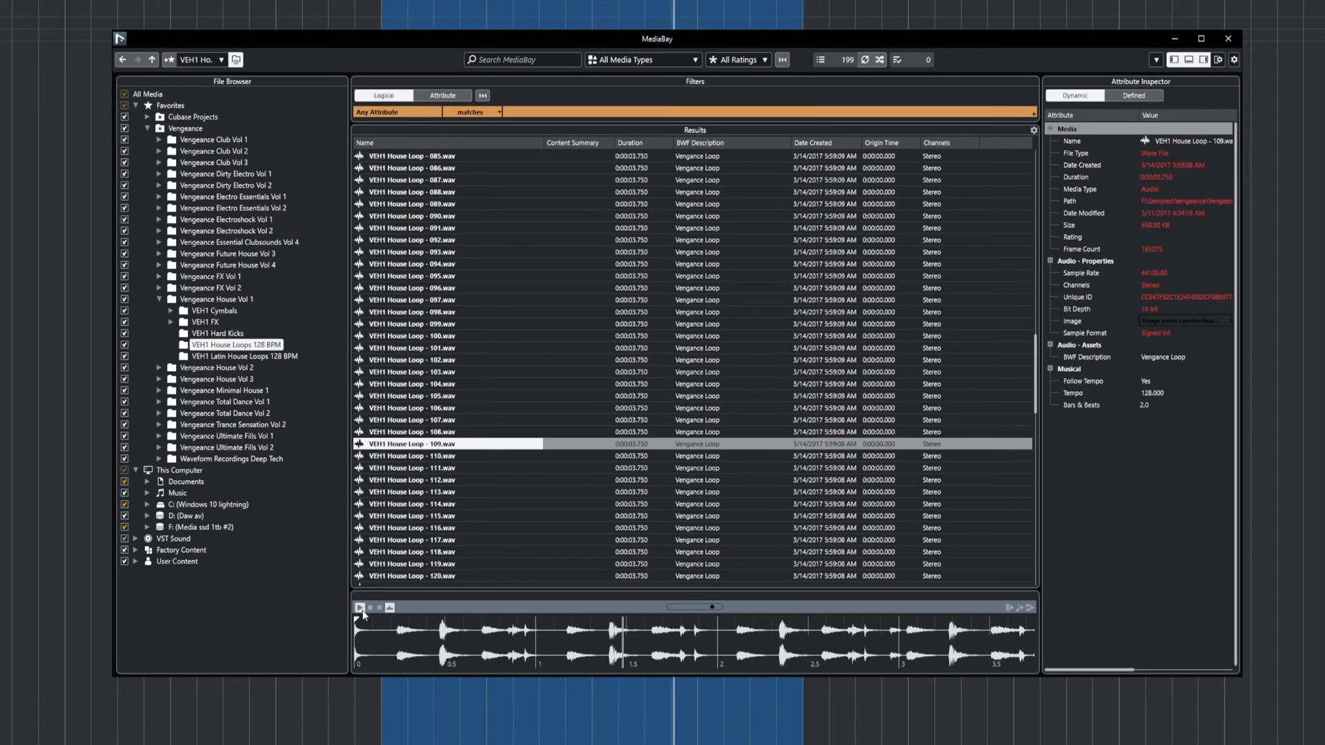
{"action": "left_click", "coordinate": [370, 609]}
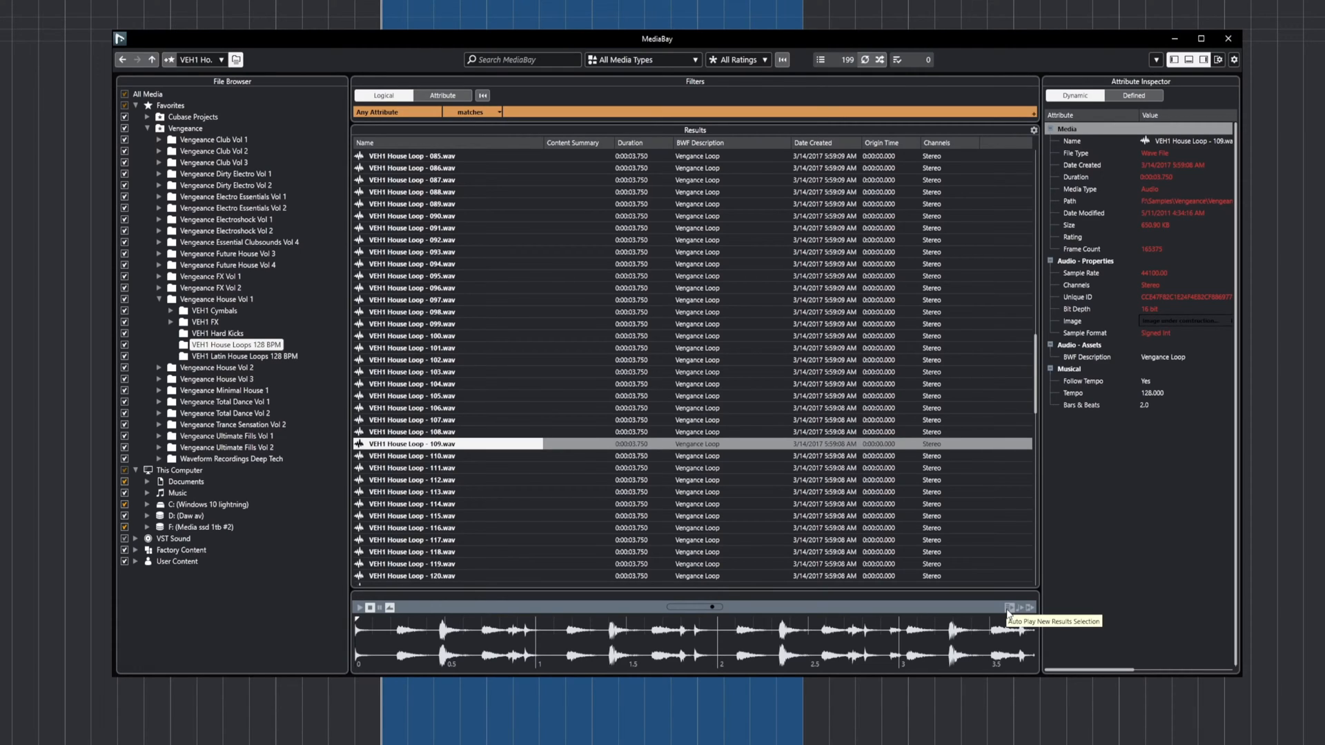
- Turn on Auto Play New Results Selection, audition VEH1 House Loops 111, 112 and 108, and stop the preview
{"action": "left_click", "coordinate": [1008, 609]}
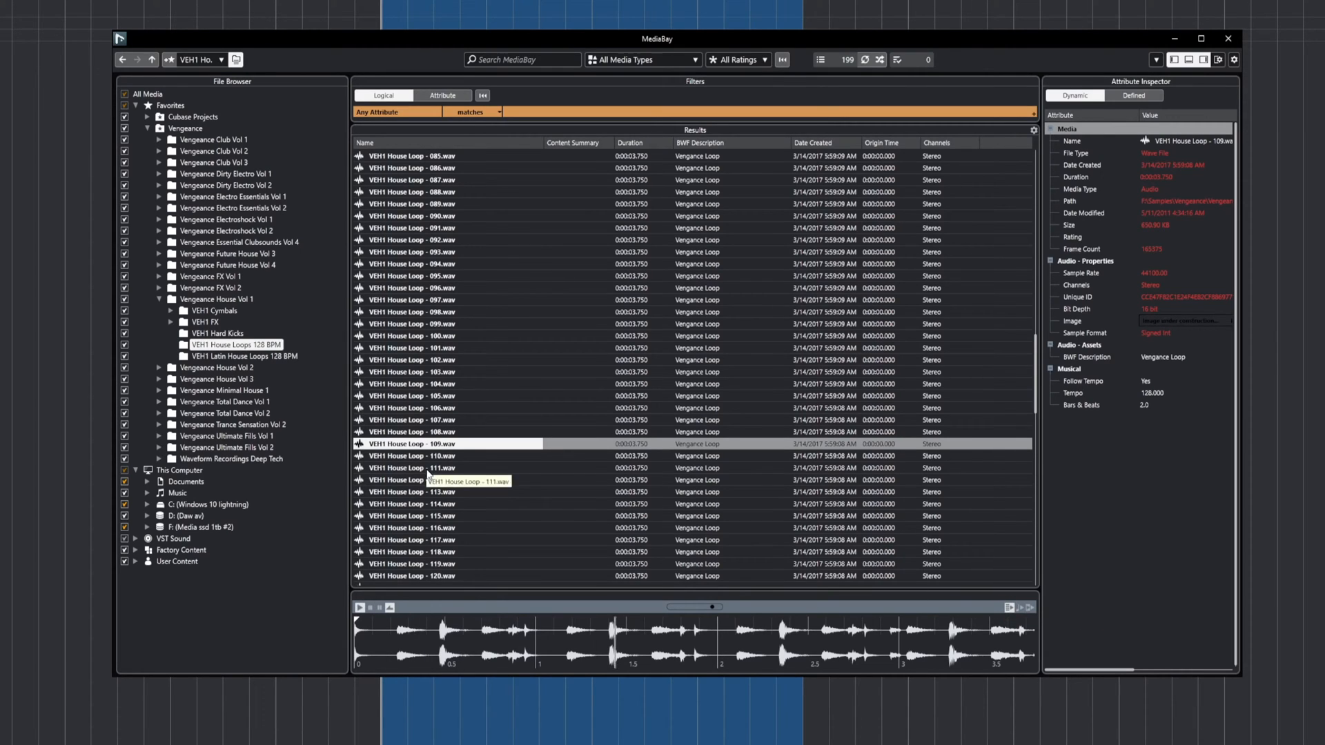
{"action": "left_click", "coordinate": [428, 470]}
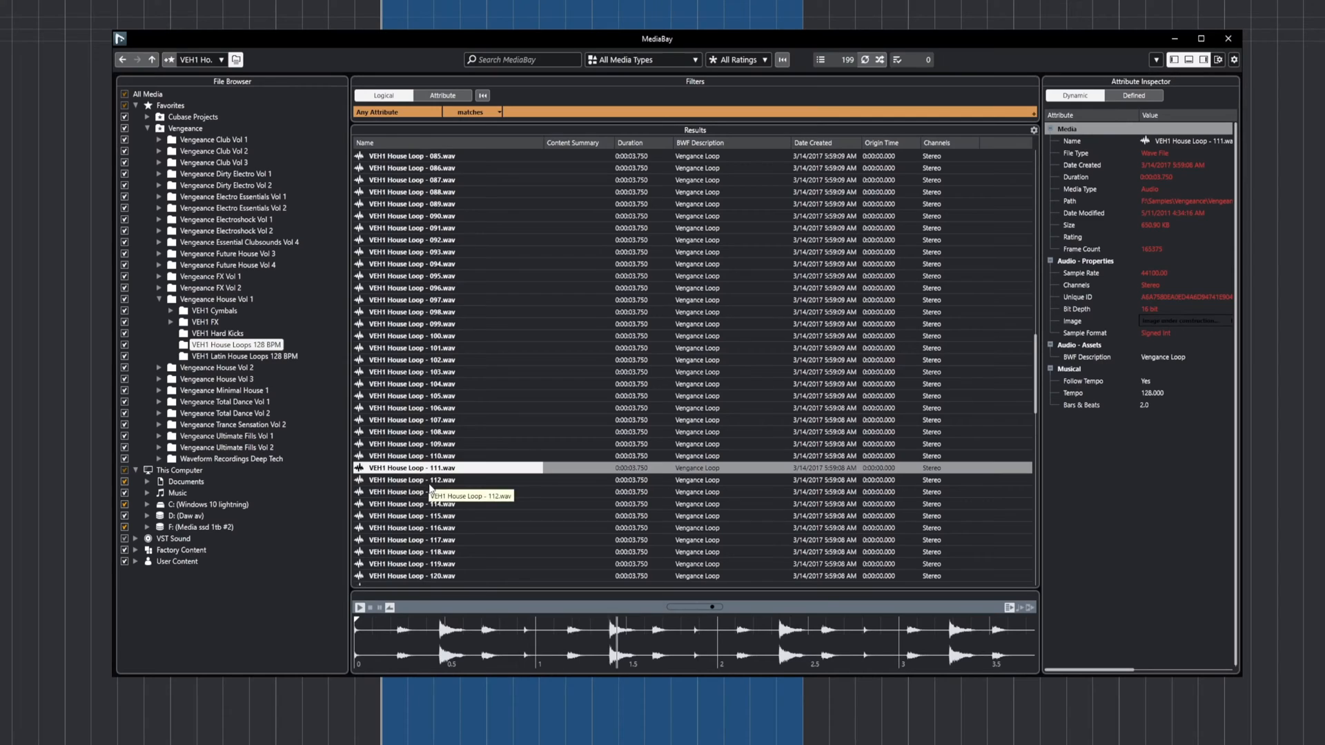
{"action": "left_click", "coordinate": [430, 483]}
{"action": "left_click", "coordinate": [422, 433]}
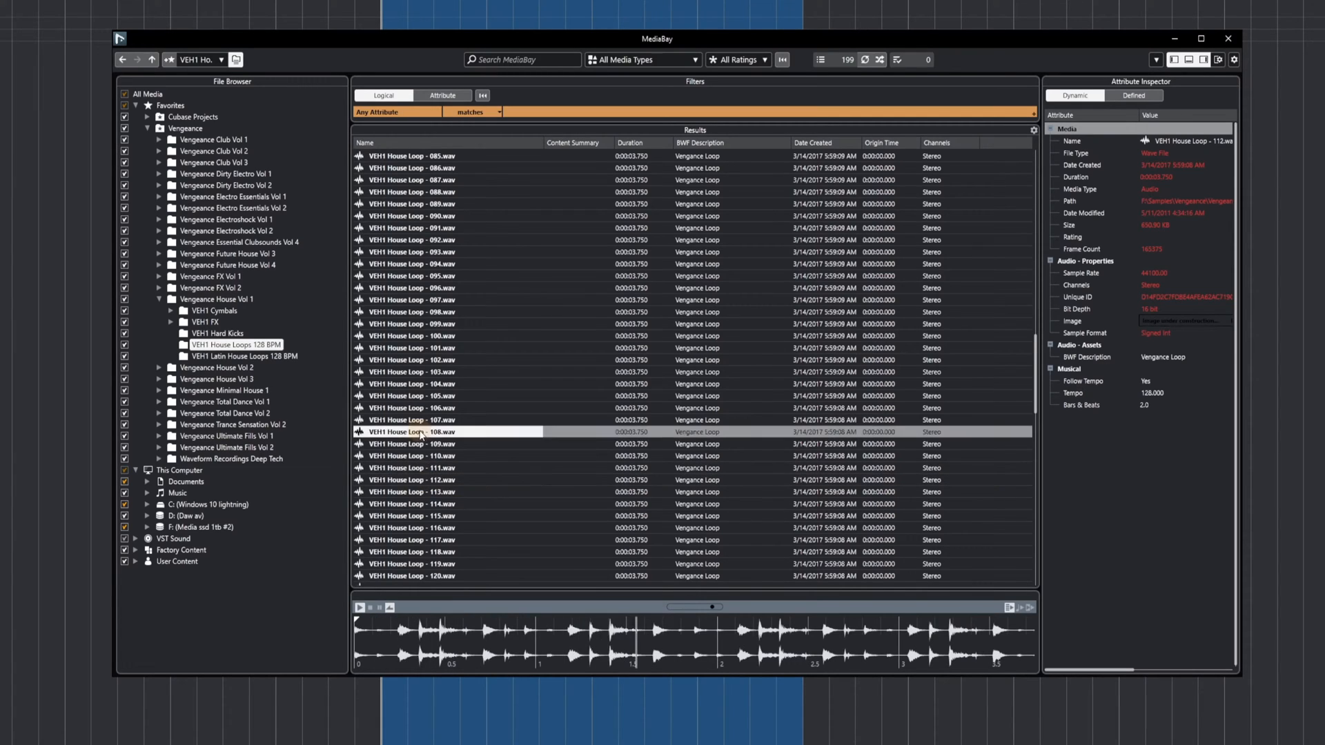
{"action": "left_click", "coordinate": [371, 609]}
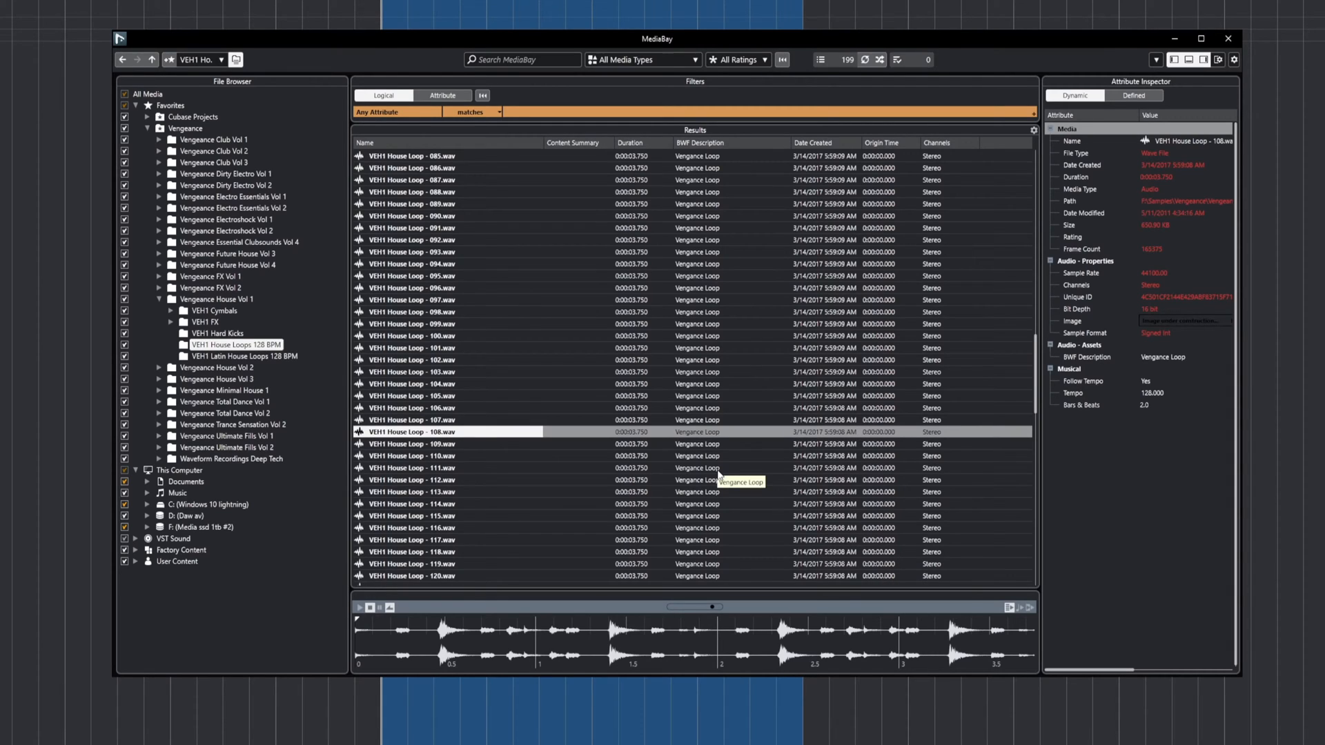
- Turn on Align Beats to Project and start previewing VEH1 House Loop - 108.wav
{"action": "left_click", "coordinate": [1020, 609]}
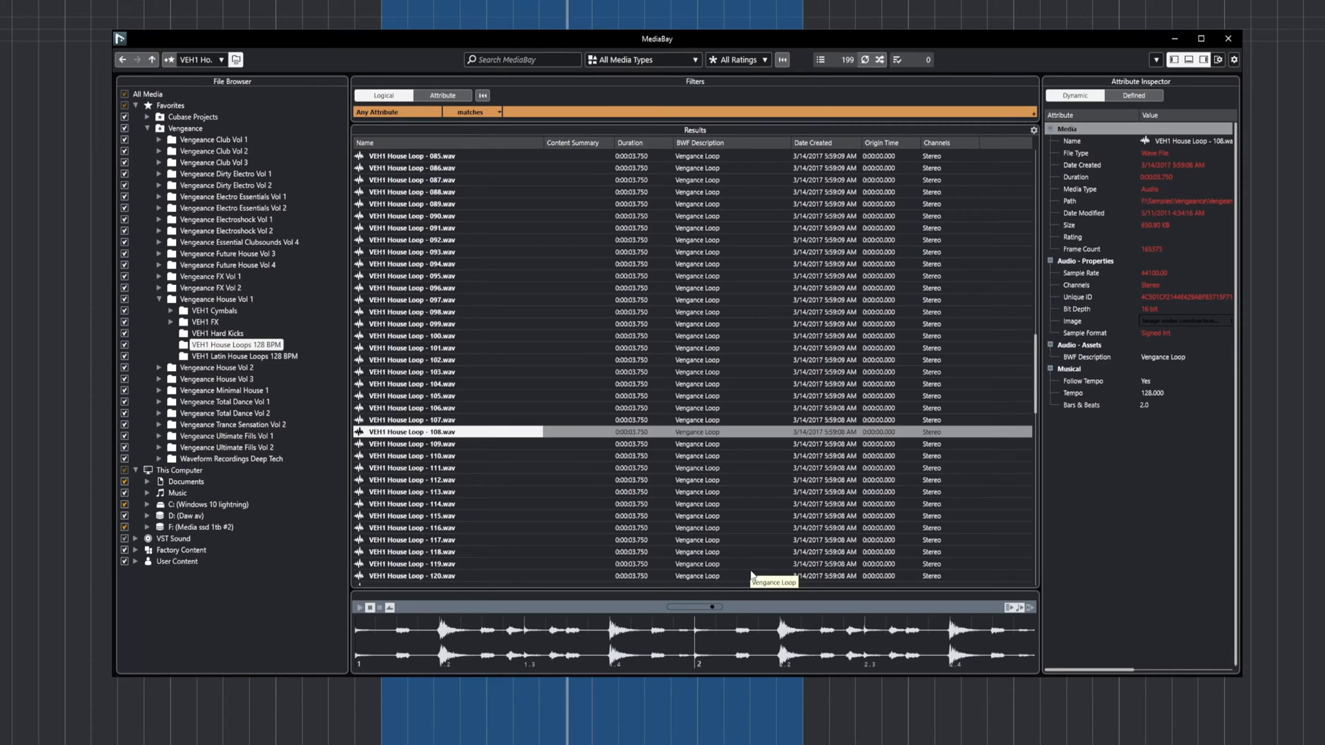
{"action": "left_click", "coordinate": [360, 608]}
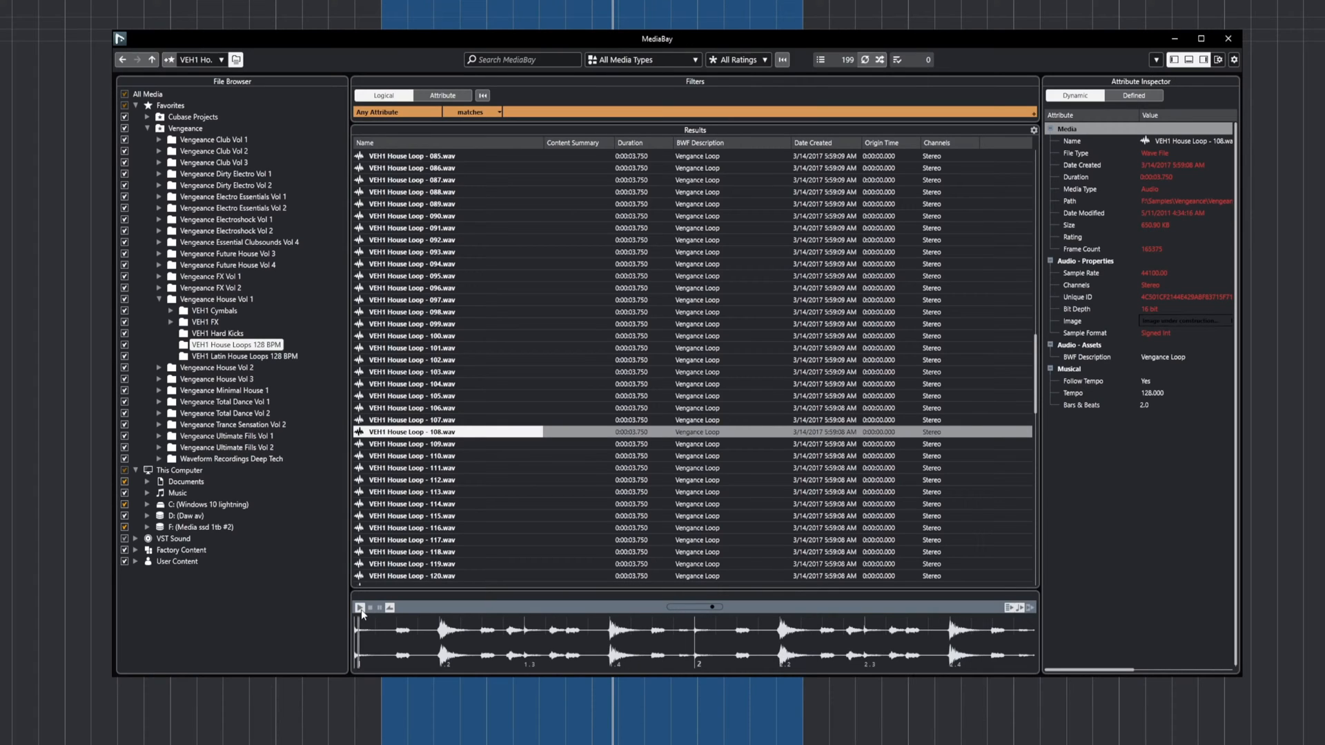
- Stop the preview, turn on Wait for Project Play, and audition VEH1 House Loops 108, 101 and 117 with the project playback
{"action": "left_click", "coordinate": [370, 608]}
{"action": "left_click", "coordinate": [1030, 608]}
{"action": "key", "text": "KP_1"}
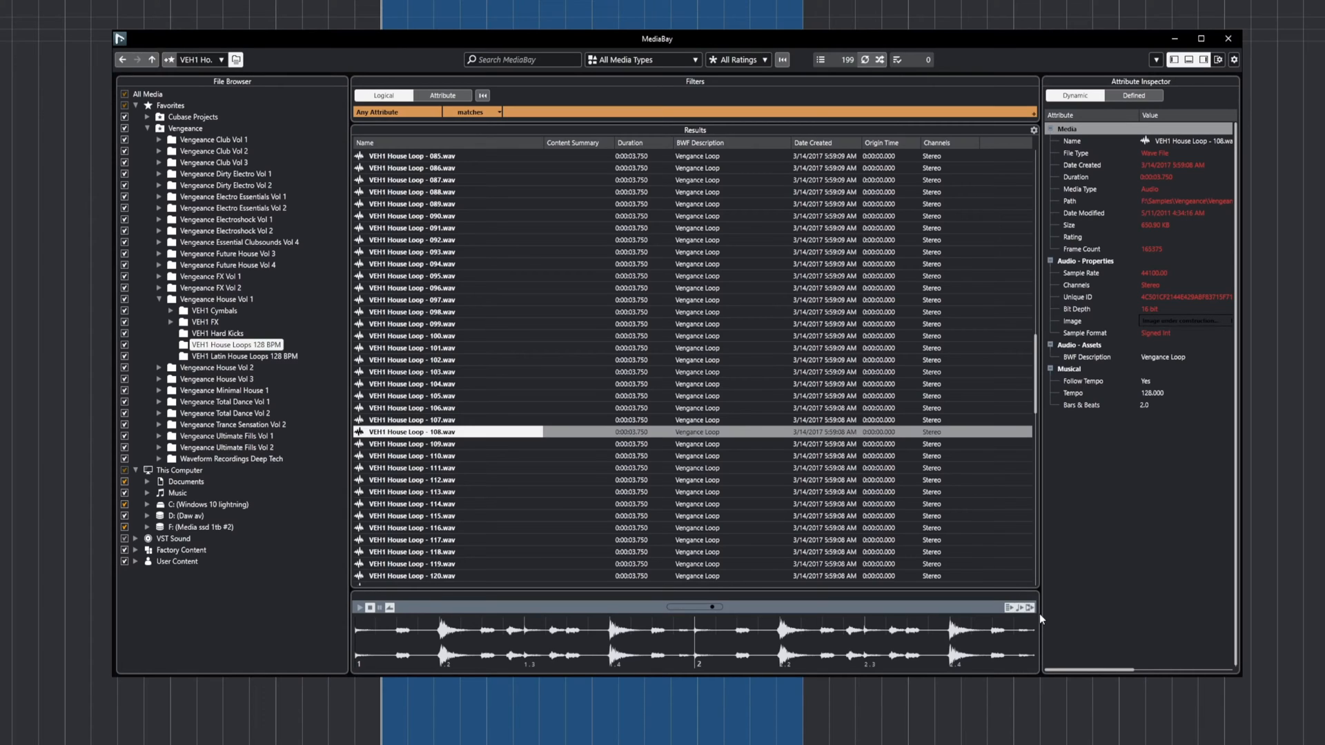
{"action": "key", "text": "space"}
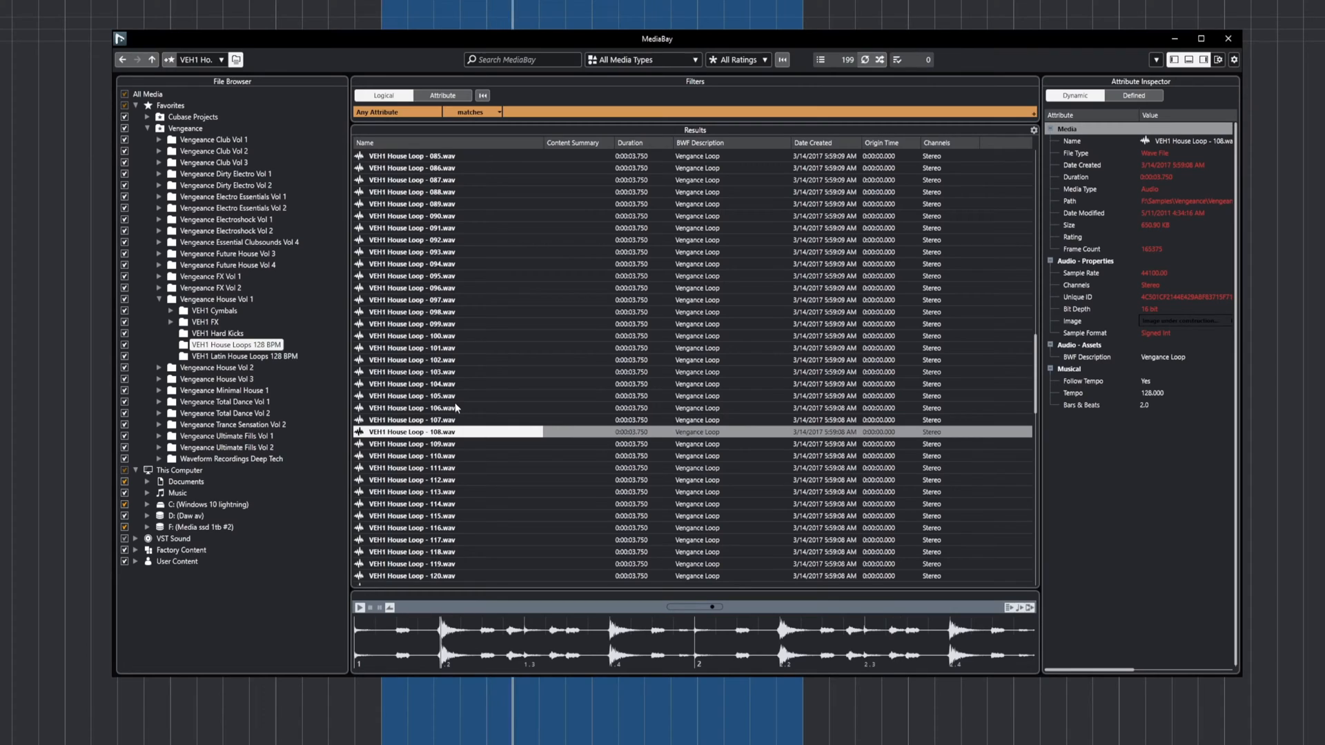
{"action": "left_click", "coordinate": [421, 351]}
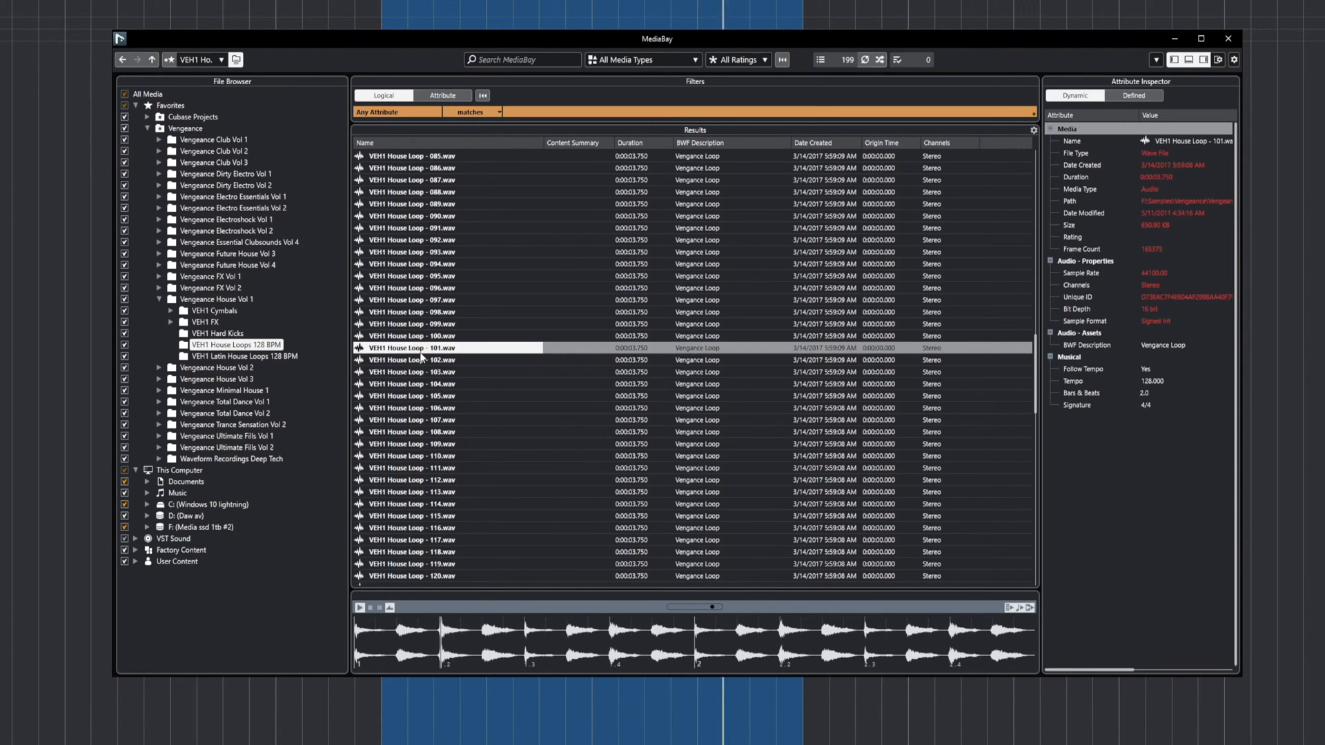
{"action": "left_click", "coordinate": [412, 539]}
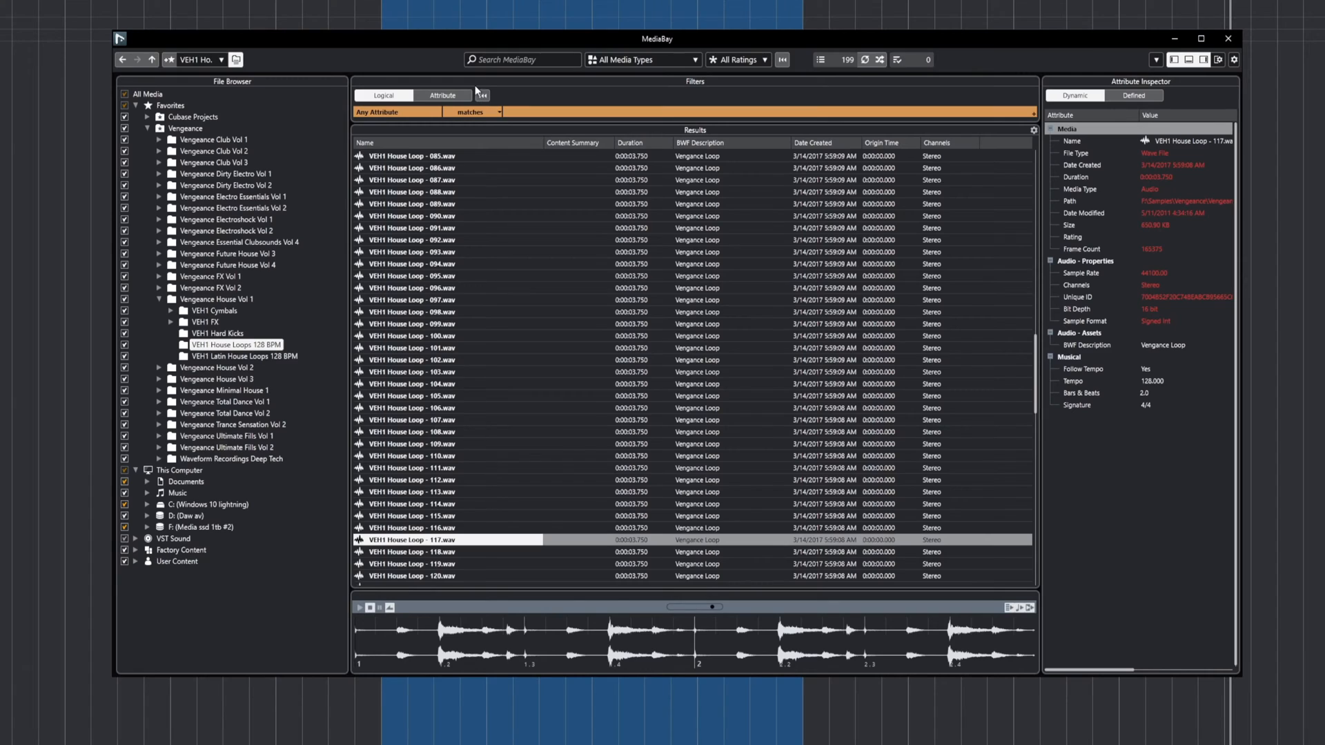
- Import VEH1 House Loop - 117.wav into the project at the left locator, copying it and converting its sample rate and bit depth
{"action": "left_click_drag", "start_coordinate": [483, 43], "coordinate": [728, 0]}
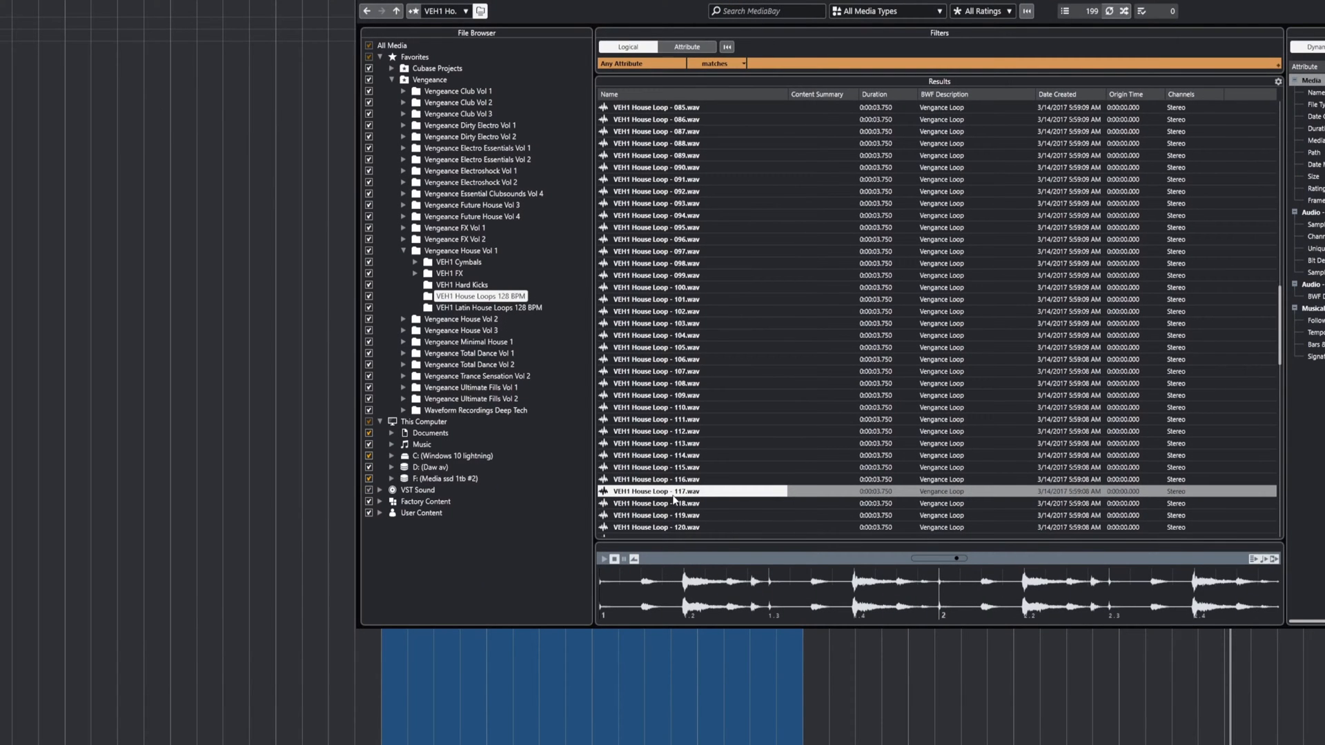
{"action": "left_click_drag", "start_coordinate": [674, 499], "coordinate": [384, 675]}
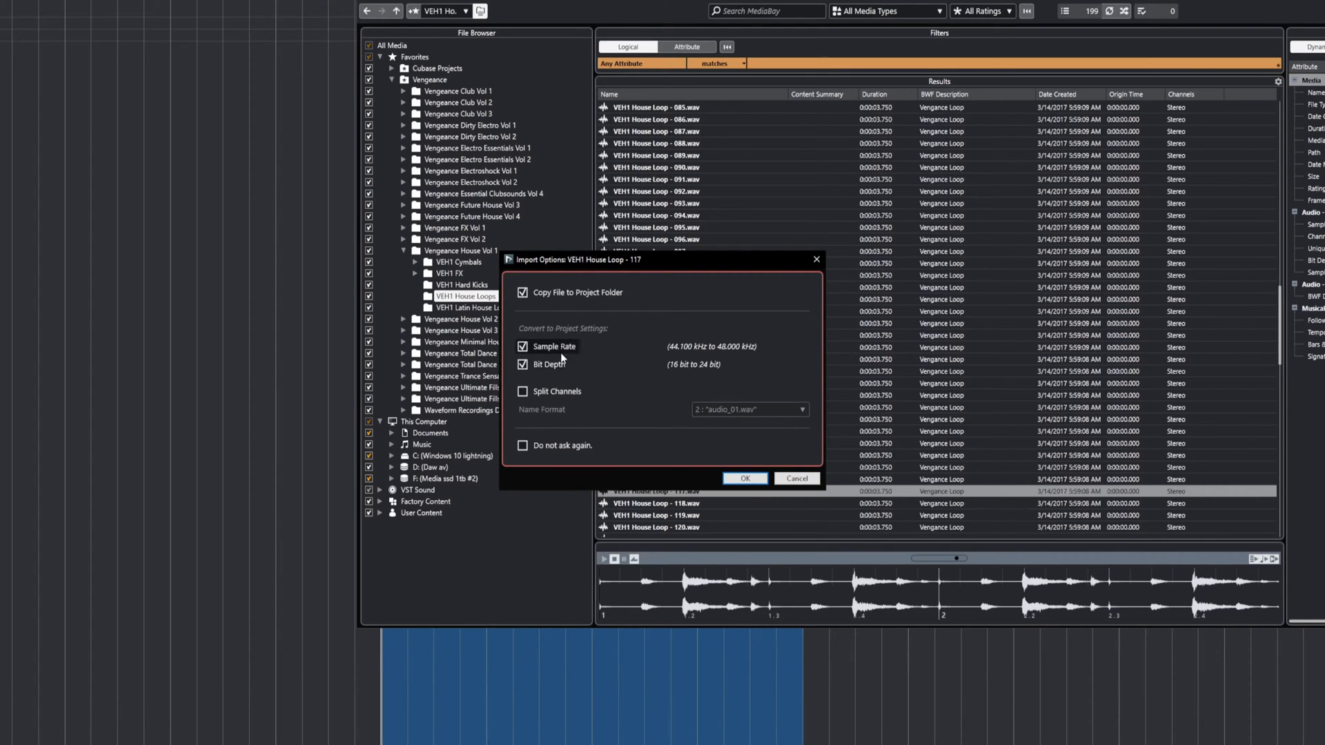
{"action": "left_click", "coordinate": [745, 479]}
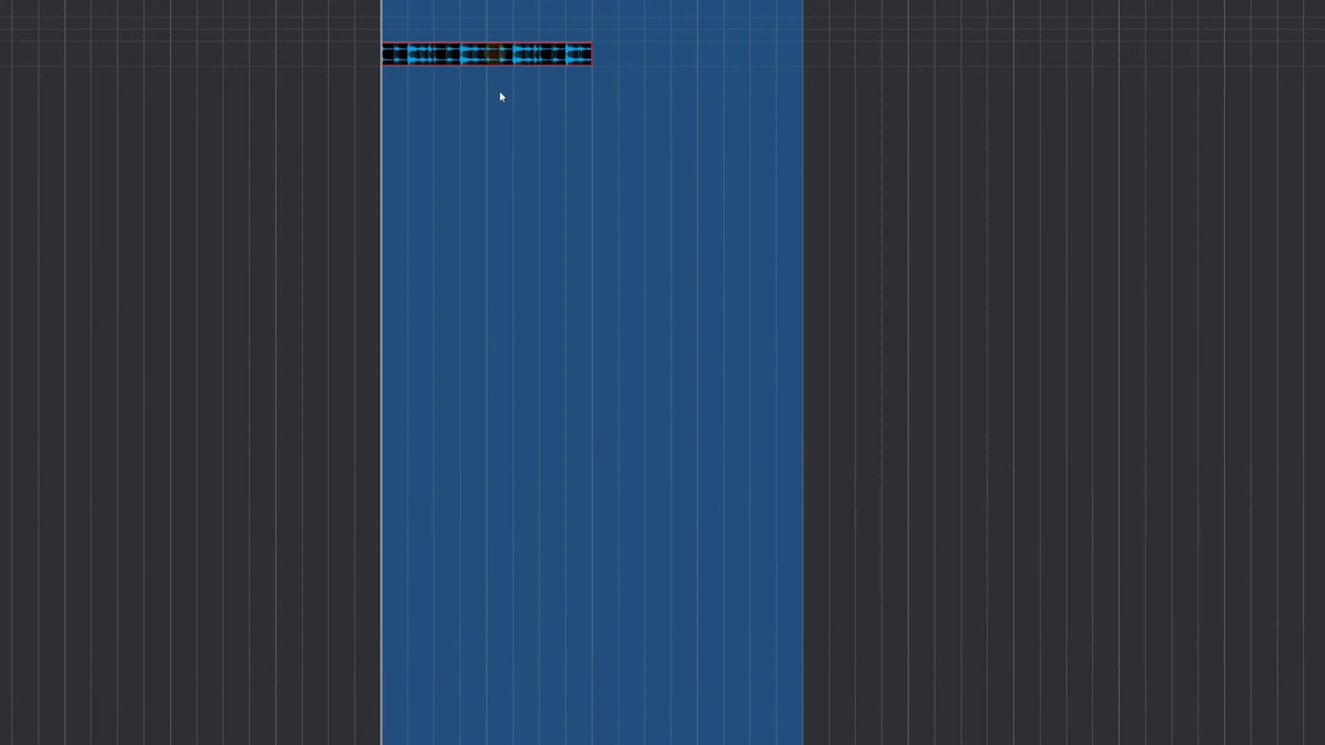
- Set the locators to the imported loop's event, enlarge its track, and zoom in on the event
{"action": "key", "text": "p"}
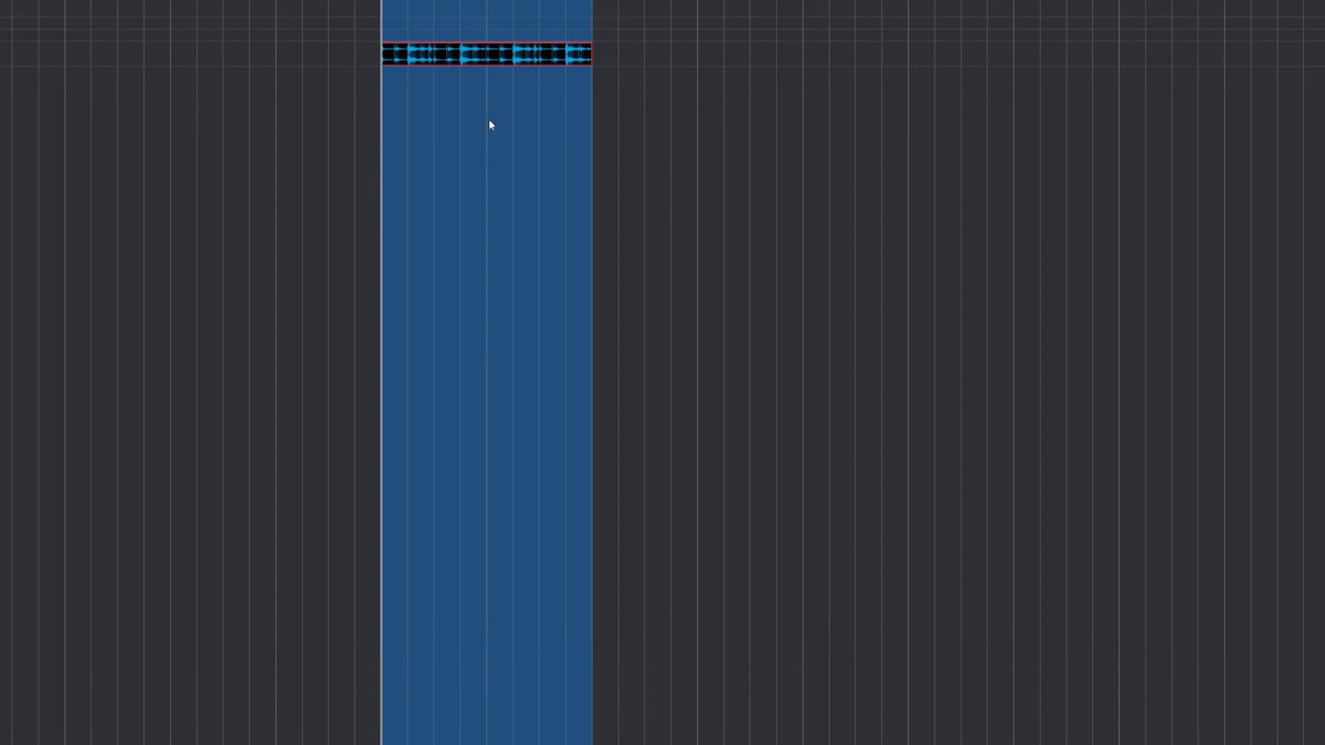
{"action": "left_click_drag", "start_coordinate": [0, 67], "coordinate": [0, 270]}
{"action": "key", "text": "h"}
{"action": "key", "text": "h"}
{"action": "key", "text": "h"}
{"action": "key", "text": "h"}
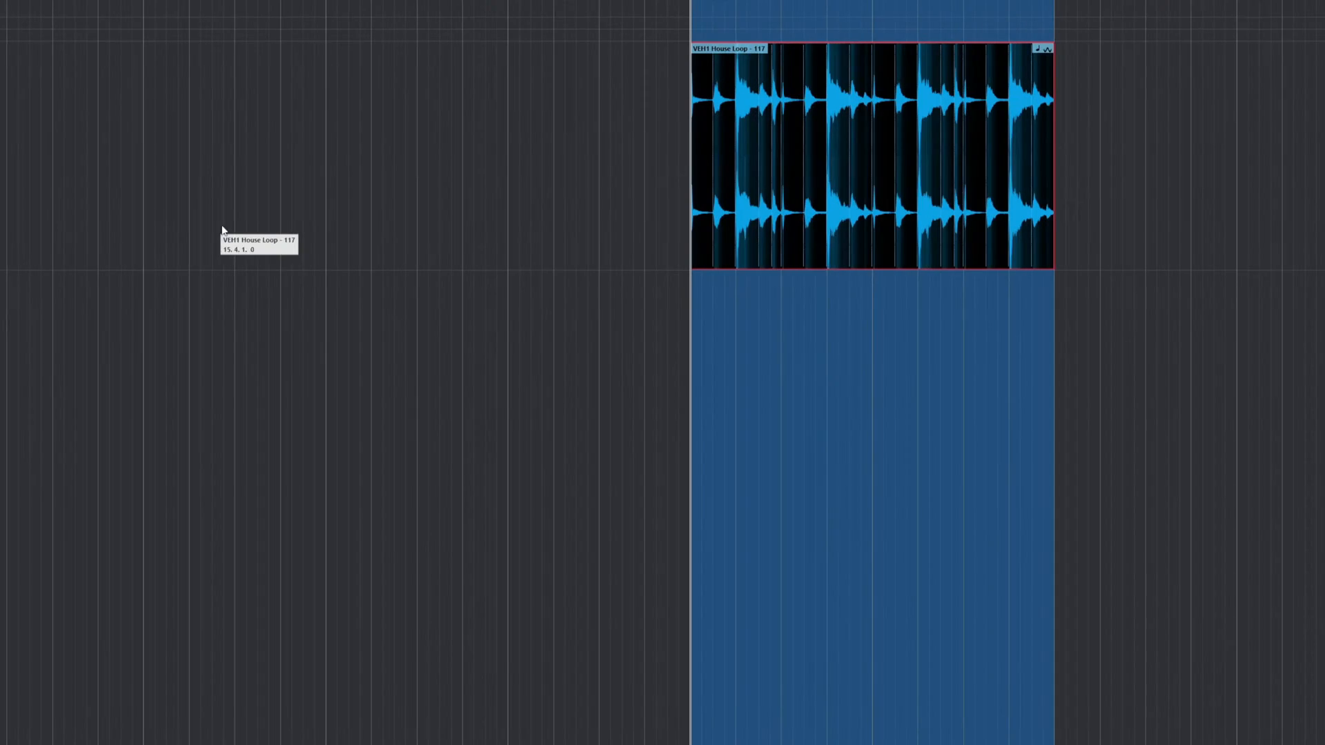
{"action": "scroll", "coordinate": [663, 373], "scroll_direction": "right", "scroll_amount": 5}
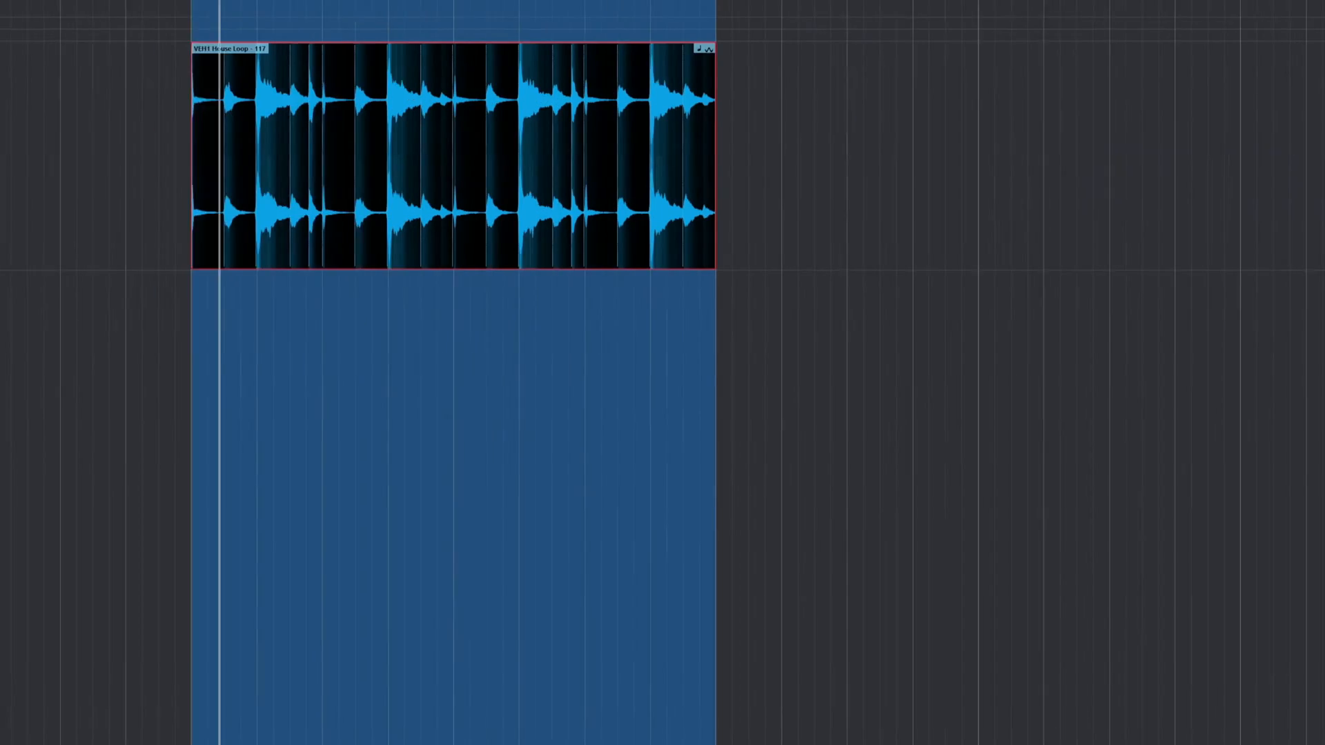
{"action": "scroll", "coordinate": [663, 372], "scroll_direction": "left", "scroll_amount": 3}
- Turn off Wait for Project Play in MediaBay and play the imported loop in the project from the left locator
{"action": "key", "text": "F5"}
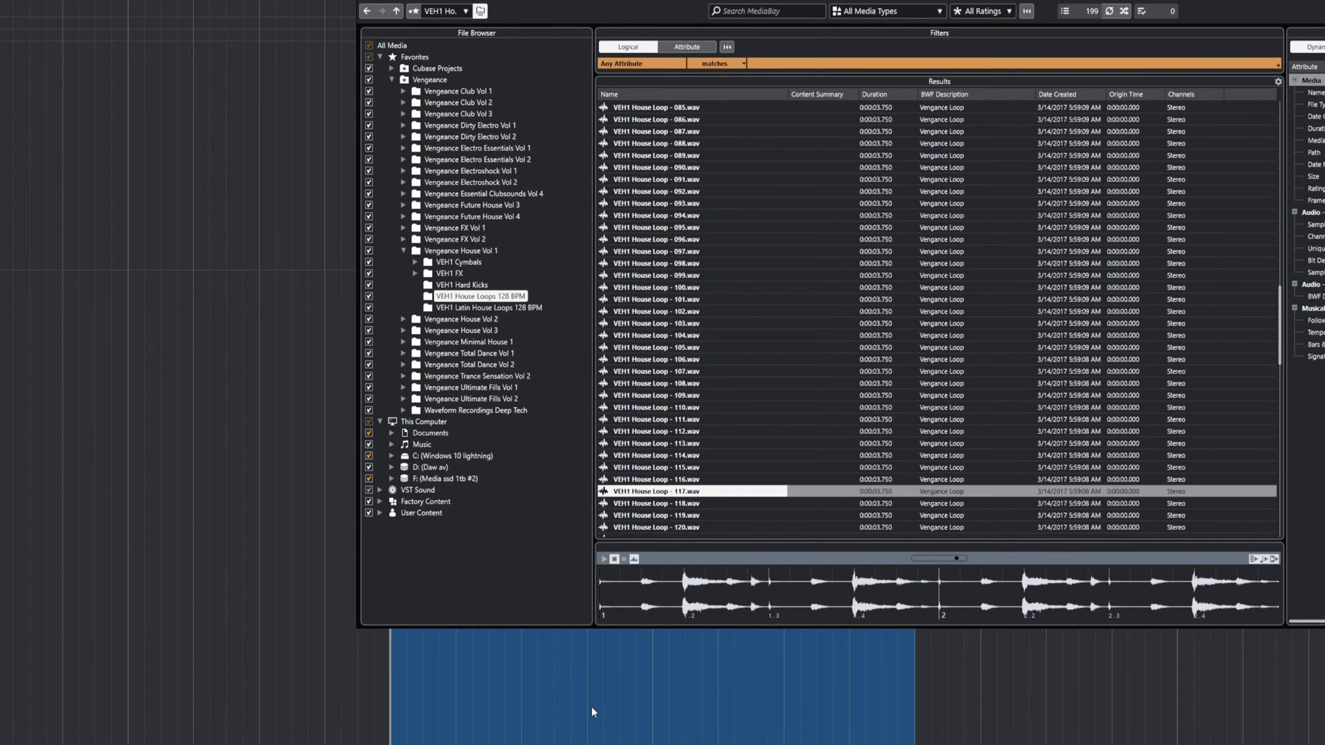
{"action": "key", "text": "space"}
{"action": "left_click", "coordinate": [703, 718]}
{"action": "key", "text": "KP_1"}
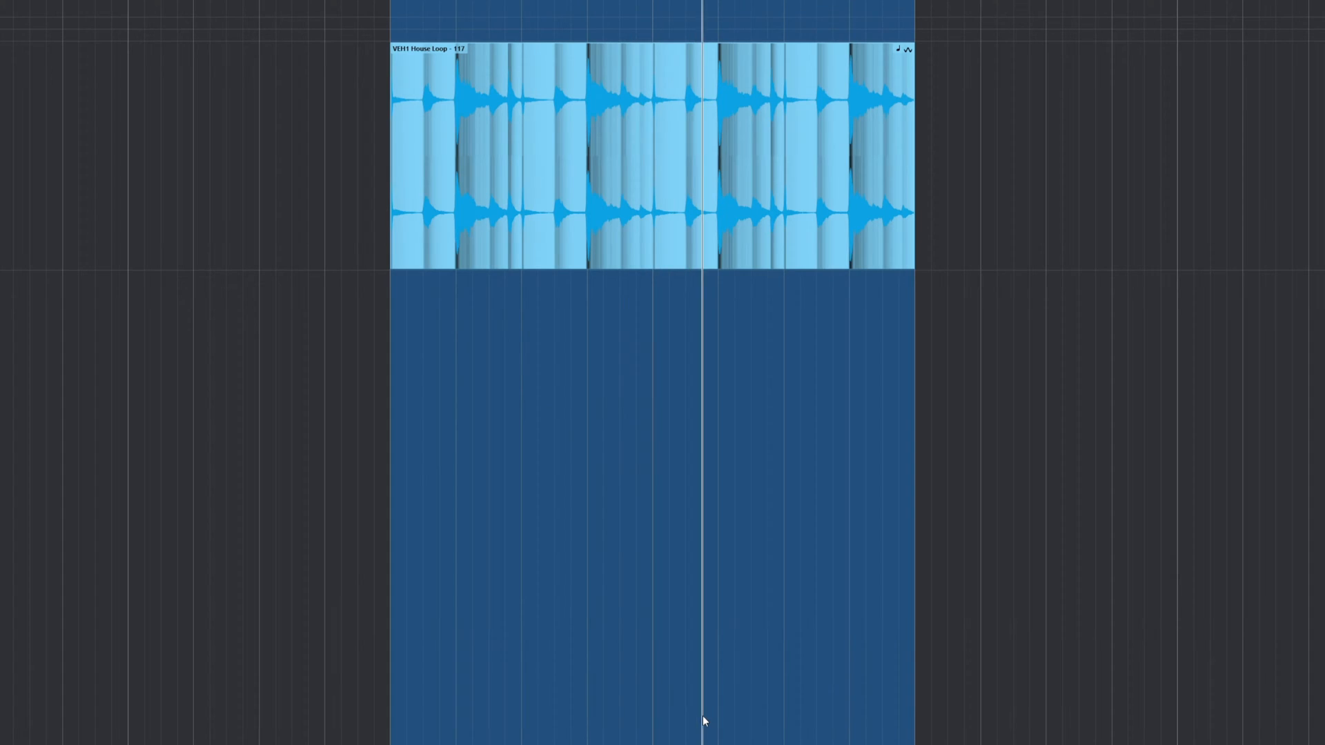
{"action": "key", "text": "F5"}
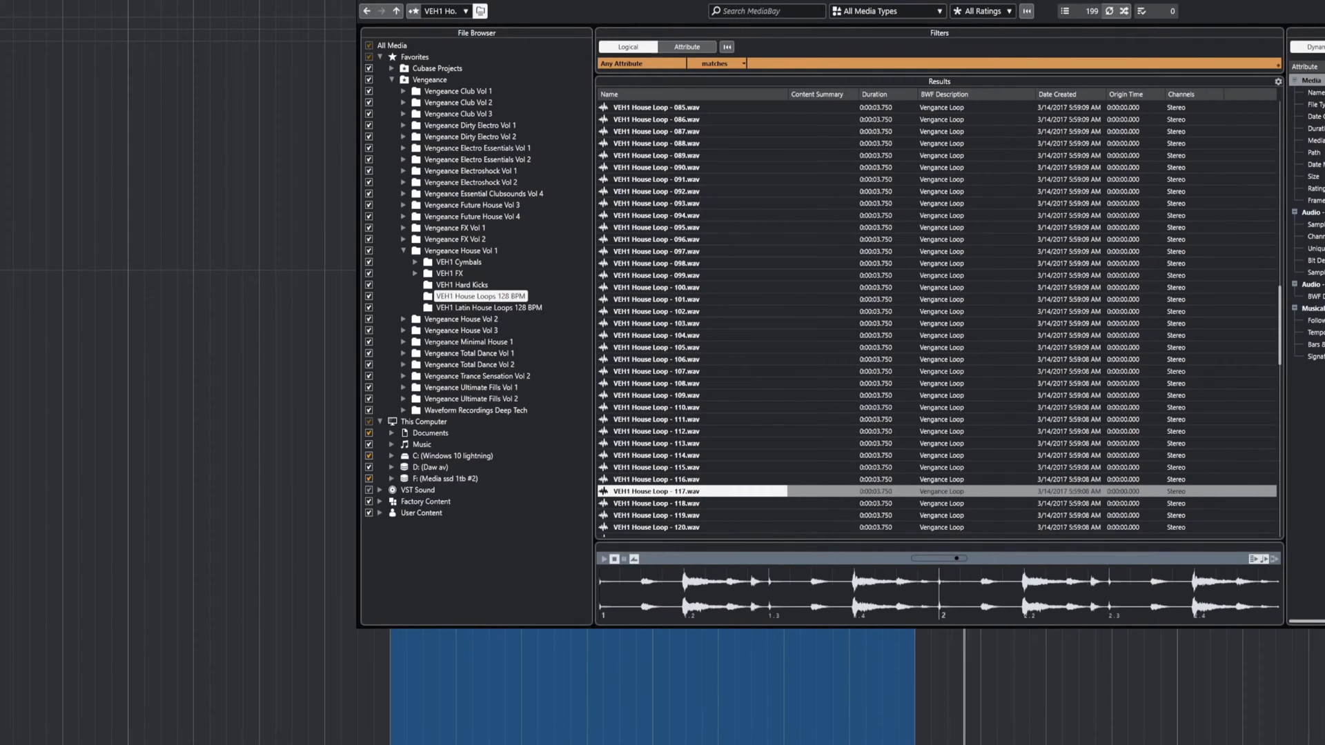
{"action": "key", "text": "space"}
{"action": "key", "text": "KP_1"}
{"action": "key", "text": "space"}
{"action": "key", "text": "F5"}
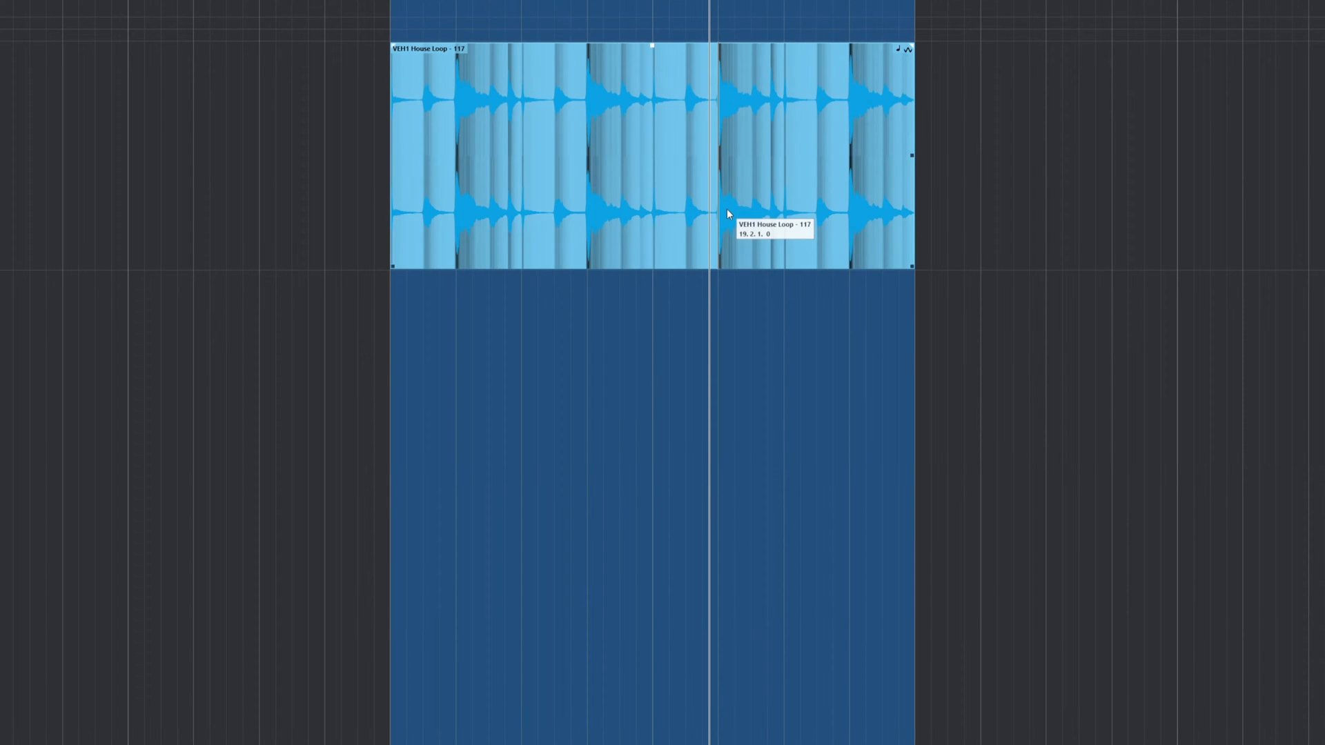
- Open the Pool, expand the Audio folder to check the tempo of VEH1 House Loop - 117, and minimise the window
{"action": "key", "text": "ctrl+p"}
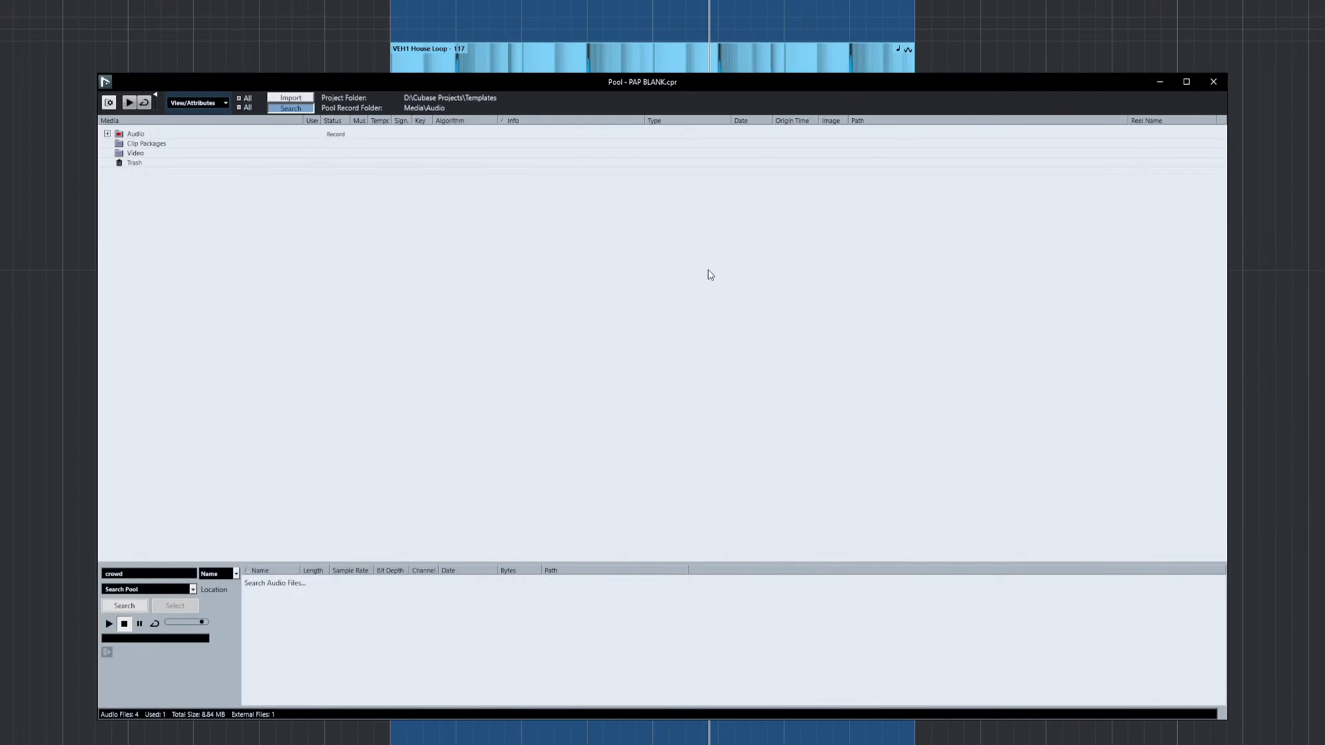
{"action": "left_click", "coordinate": [108, 134]}
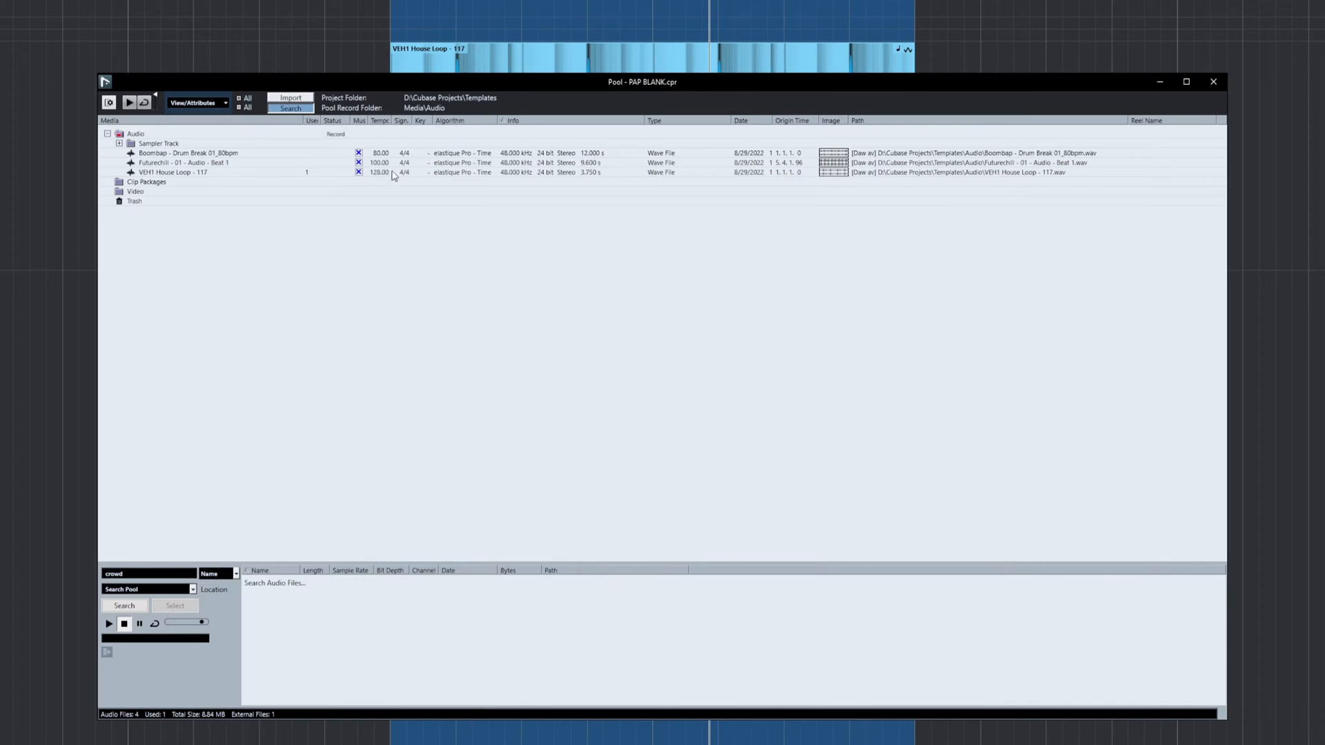
{"action": "double_click", "coordinate": [379, 173]}
{"action": "left_click", "coordinate": [371, 191]}
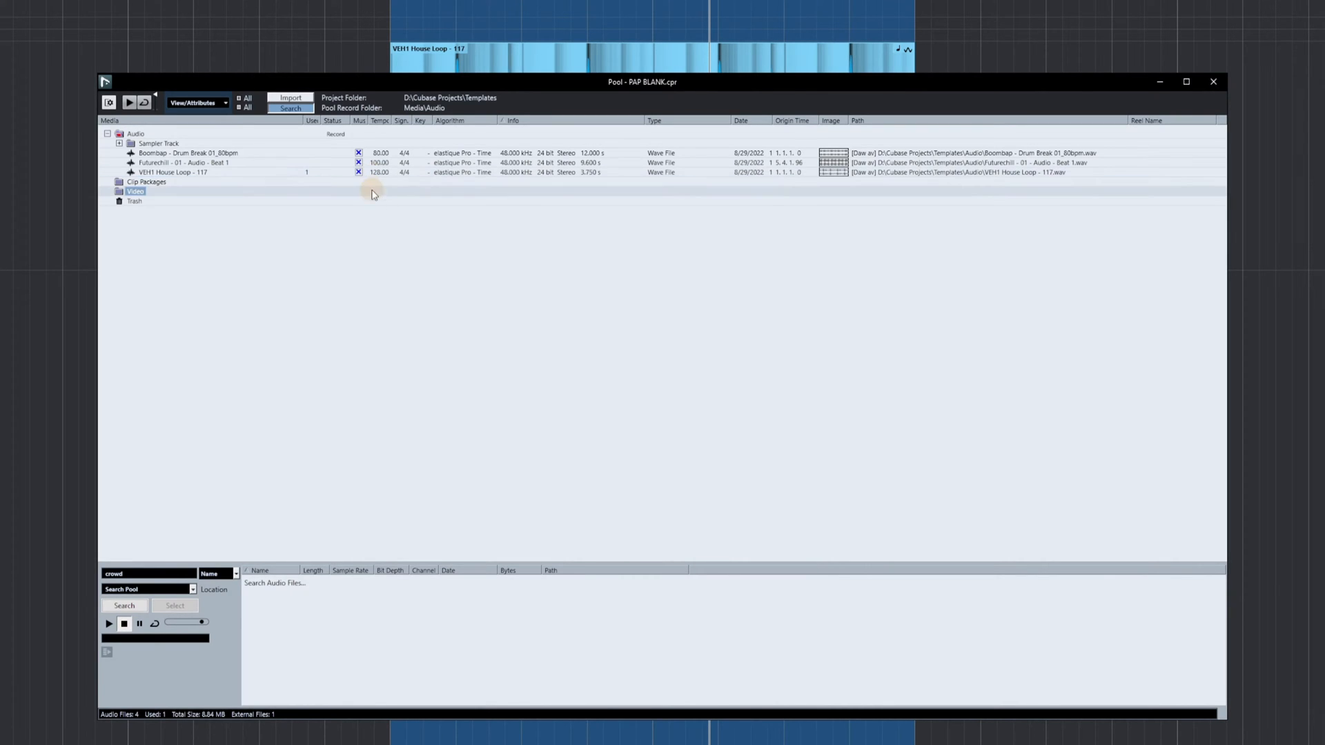
{"action": "left_click", "coordinate": [1161, 84]}
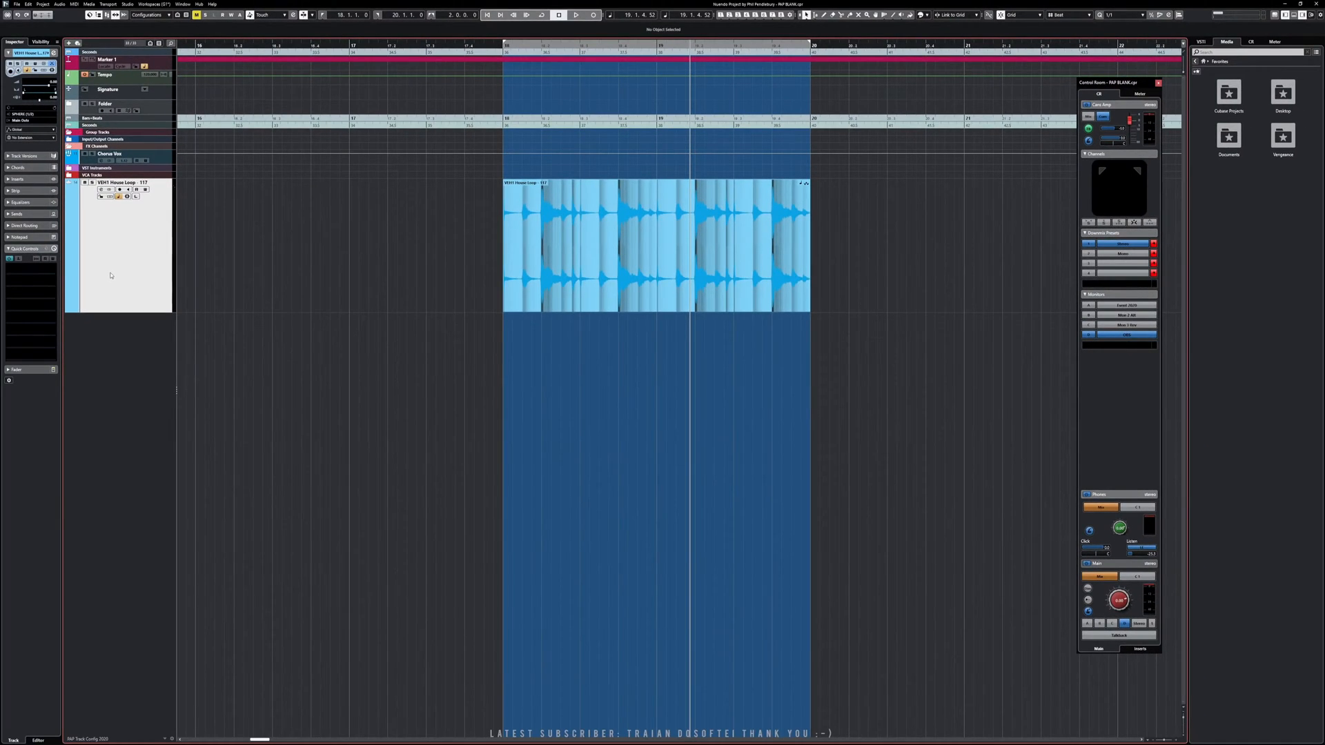
- Set the project tempo to 135 on the Tempo track and play back the loop
{"action": "key", "text": "space"}
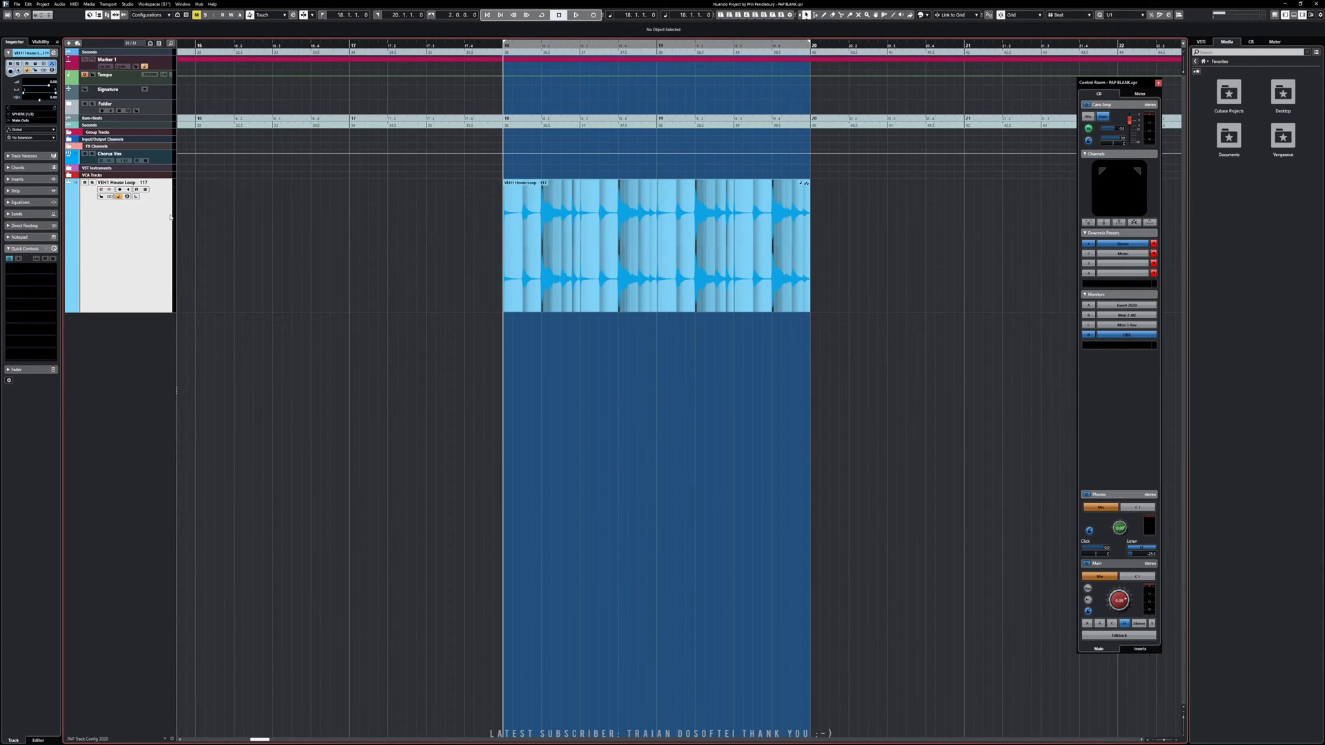
{"action": "left_click", "coordinate": [129, 79]}
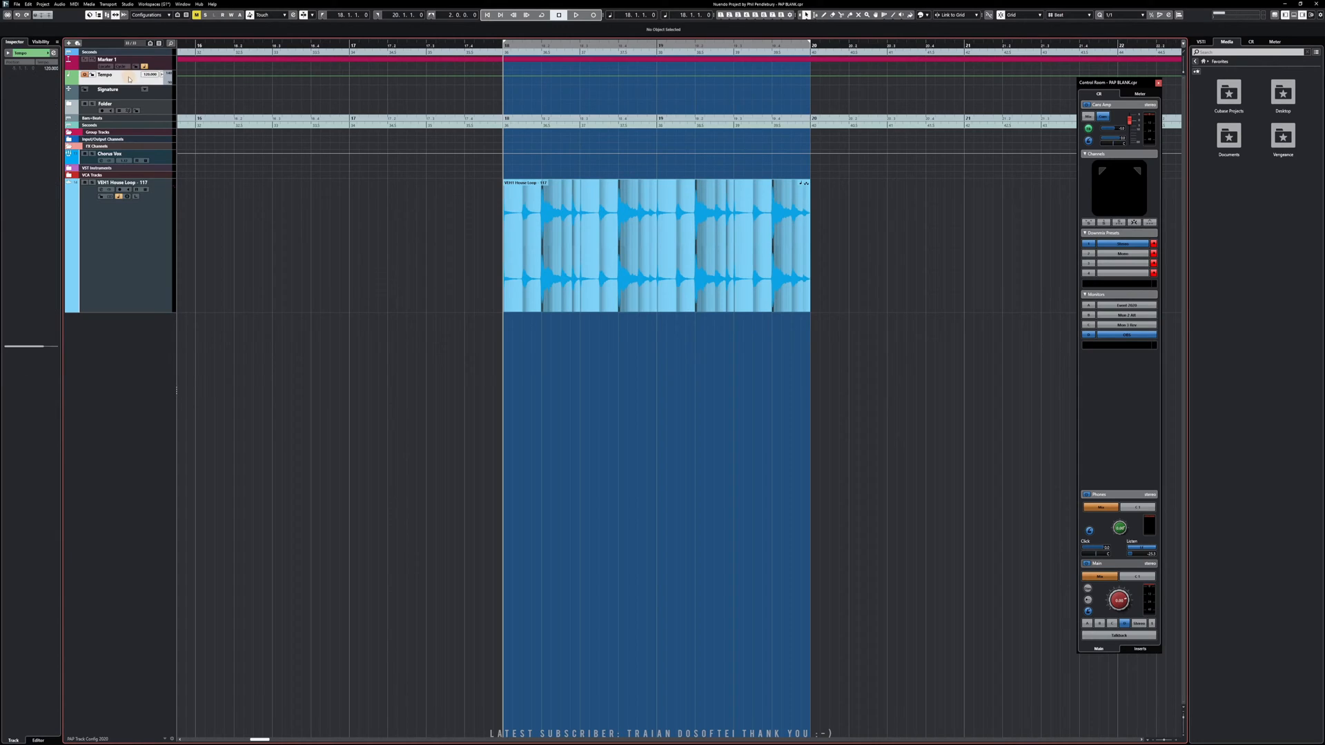
{"action": "left_click", "coordinate": [47, 70]}
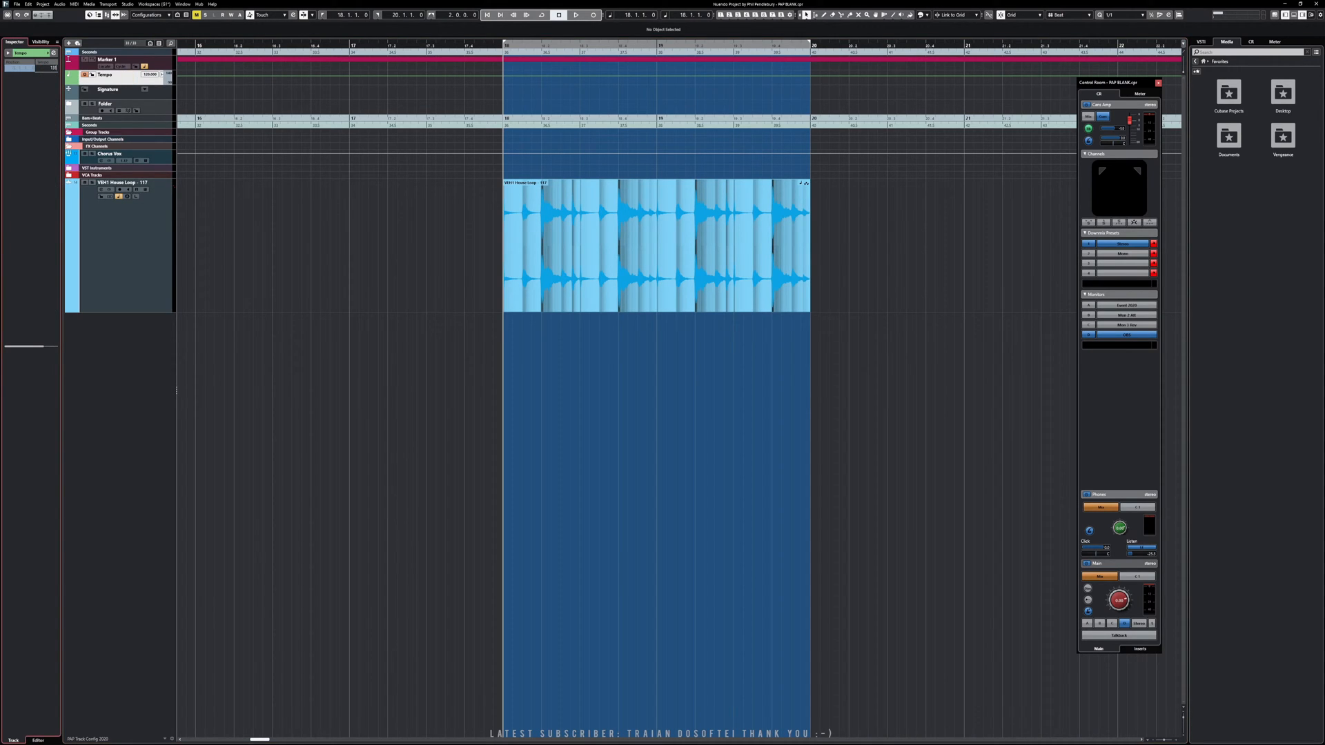
{"action": "type", "text": "135"}
{"action": "key", "text": "Return"}
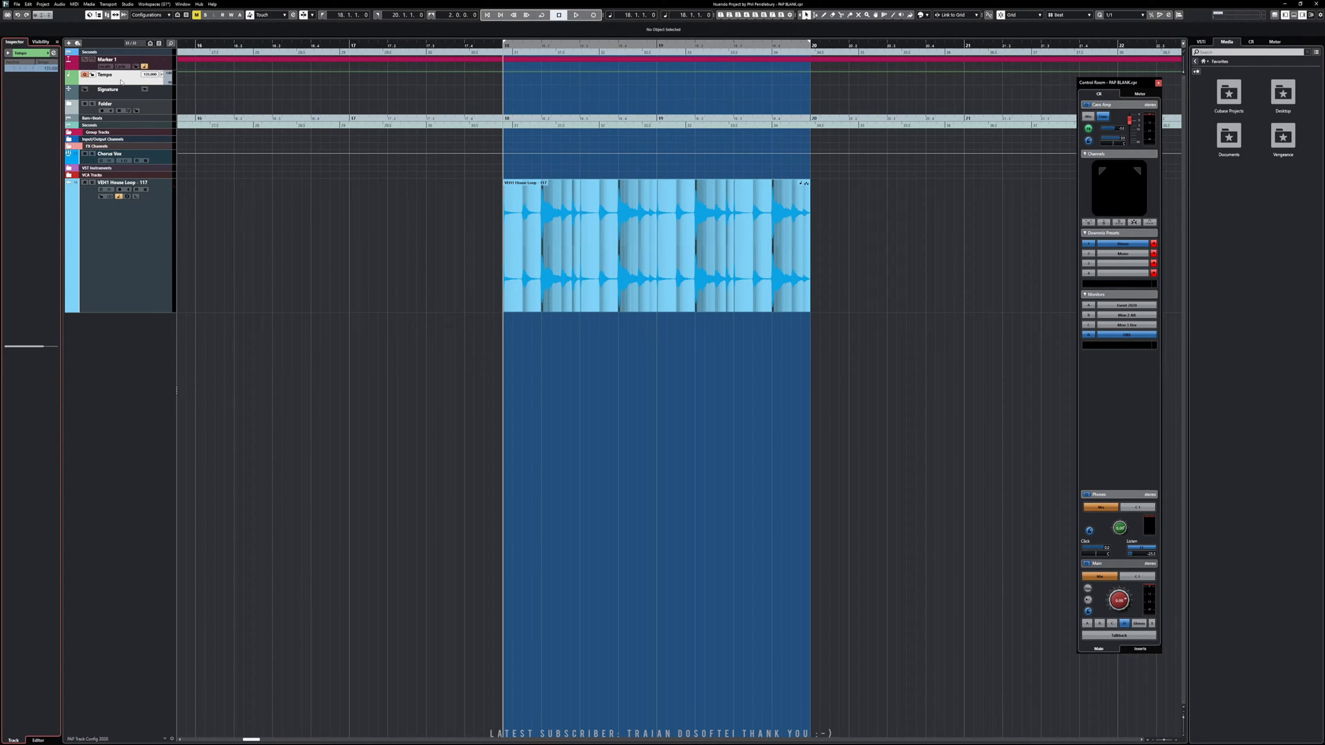
{"action": "key", "text": "space"}
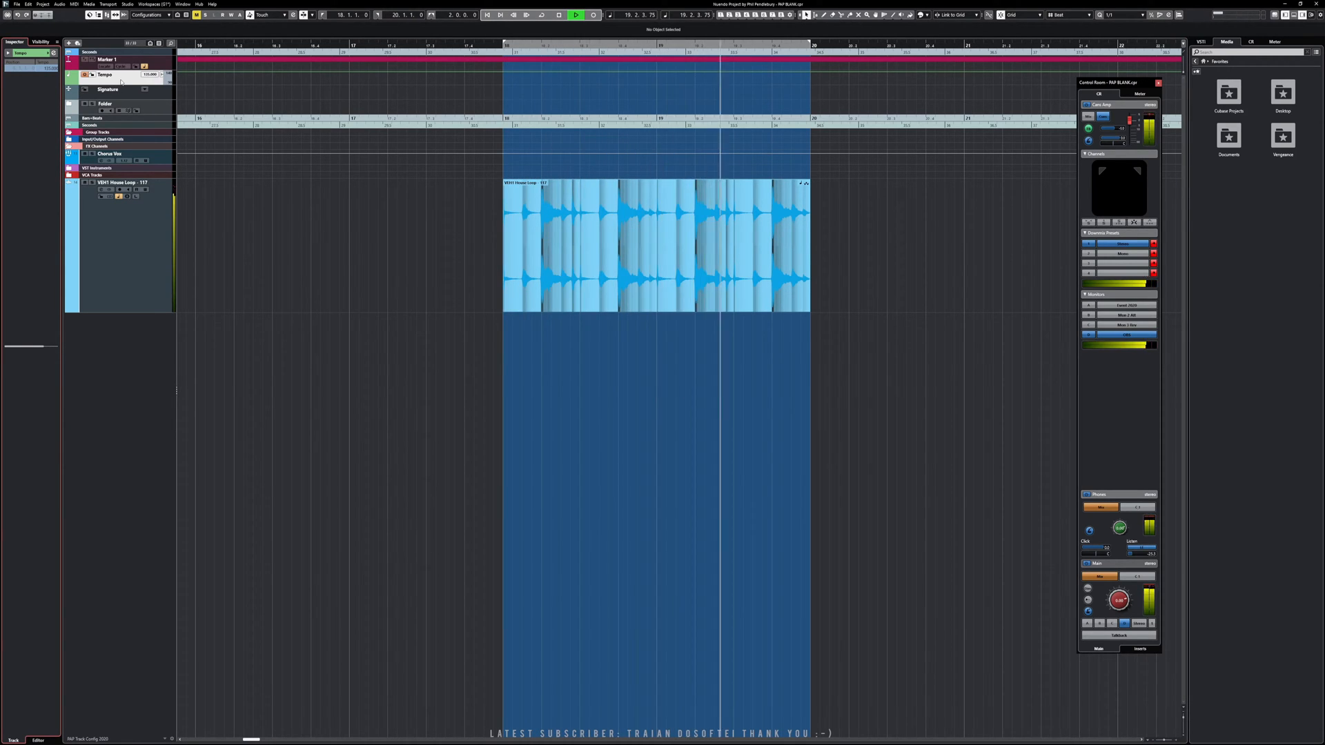
{"action": "key", "text": "space"}
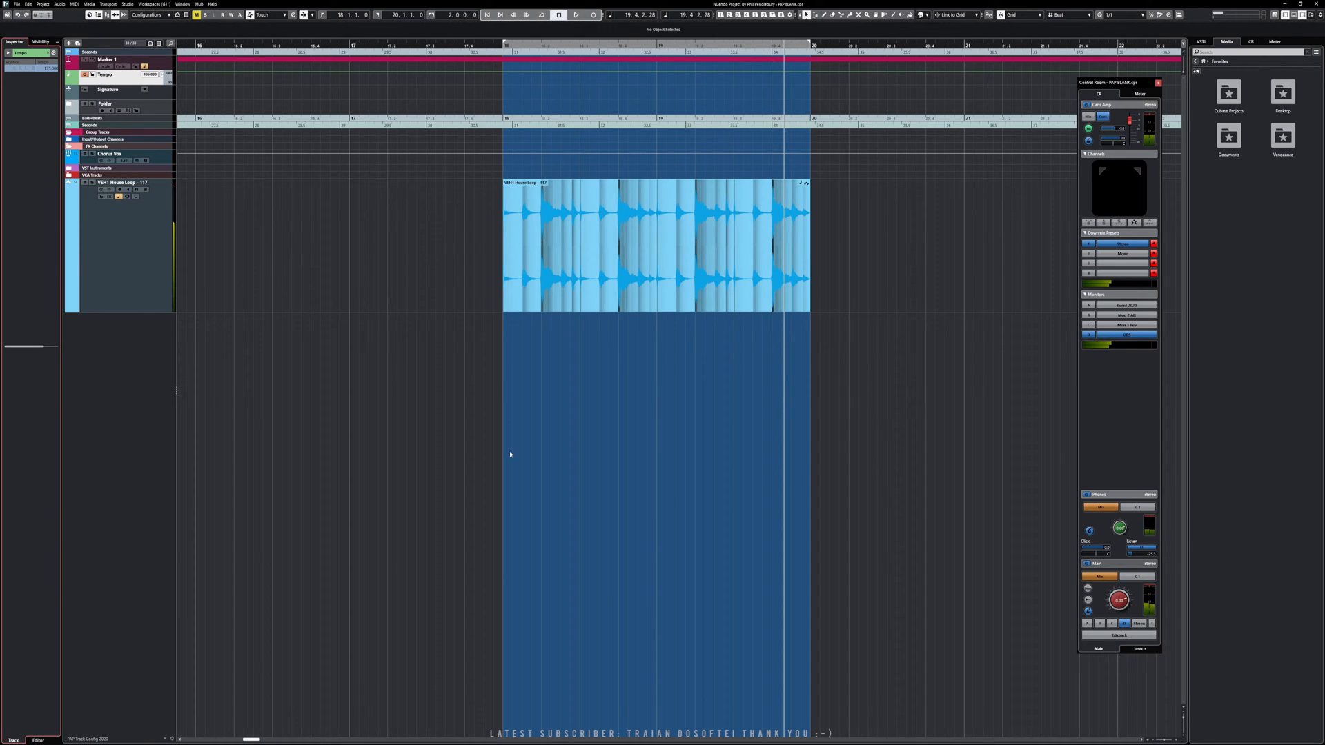
{"action": "left_click", "coordinate": [472, 400]}
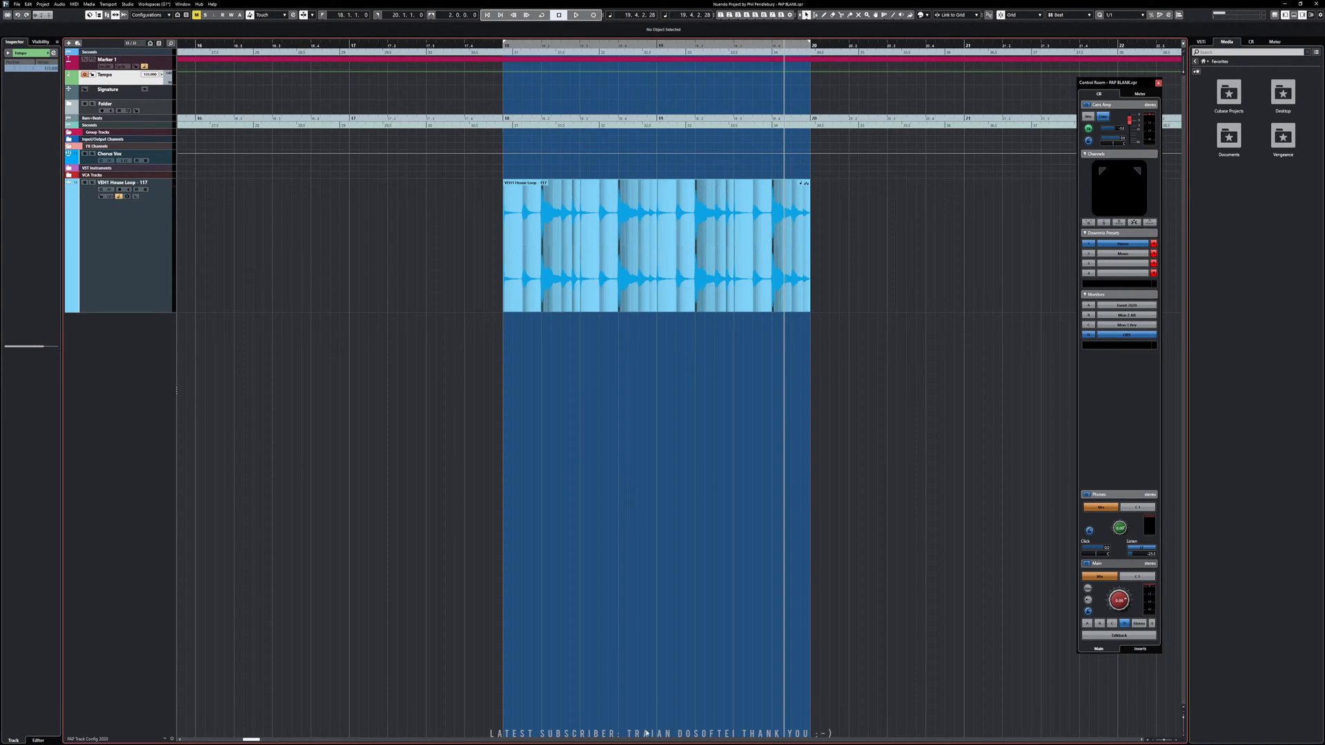
- Reopen MediaBay, move its window clear of the Control Room, and audition VEH1 House Loops 103 and 116
{"action": "key", "text": "F5"}
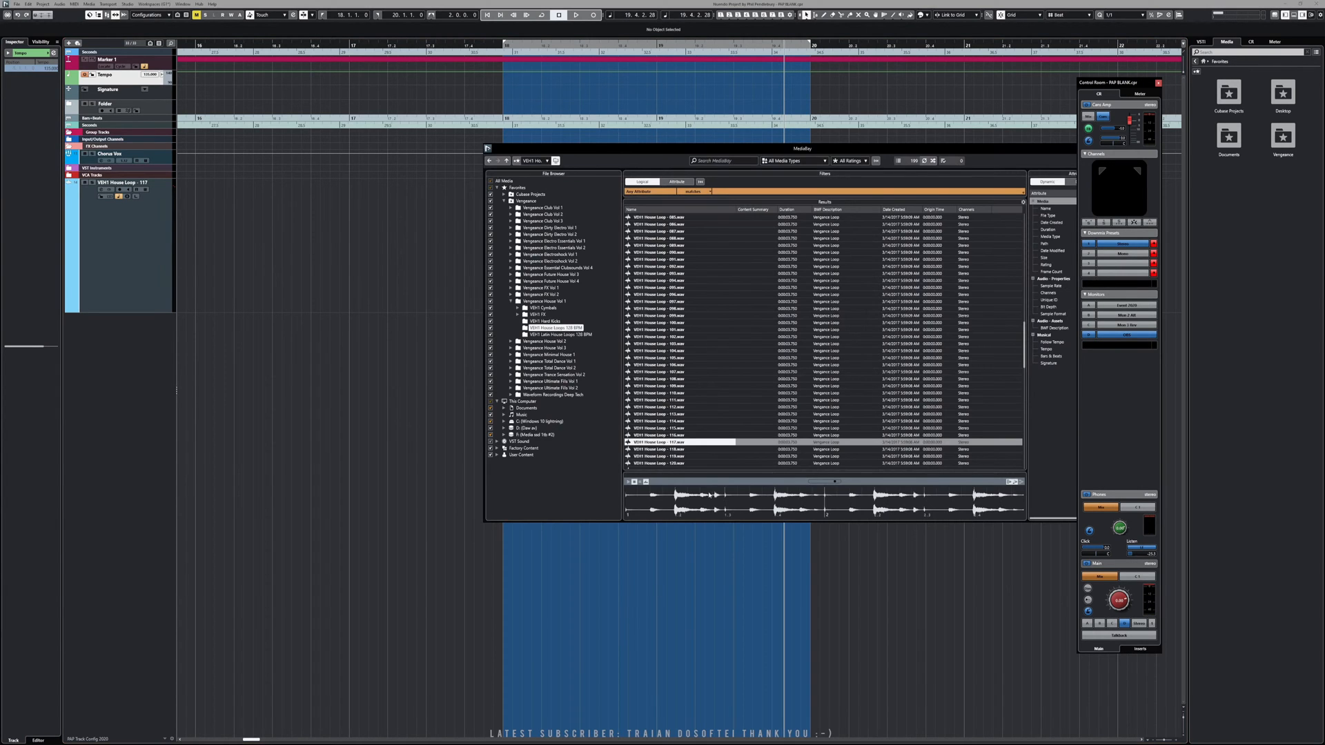
{"action": "left_click_drag", "start_coordinate": [710, 151], "coordinate": [624, 141]}
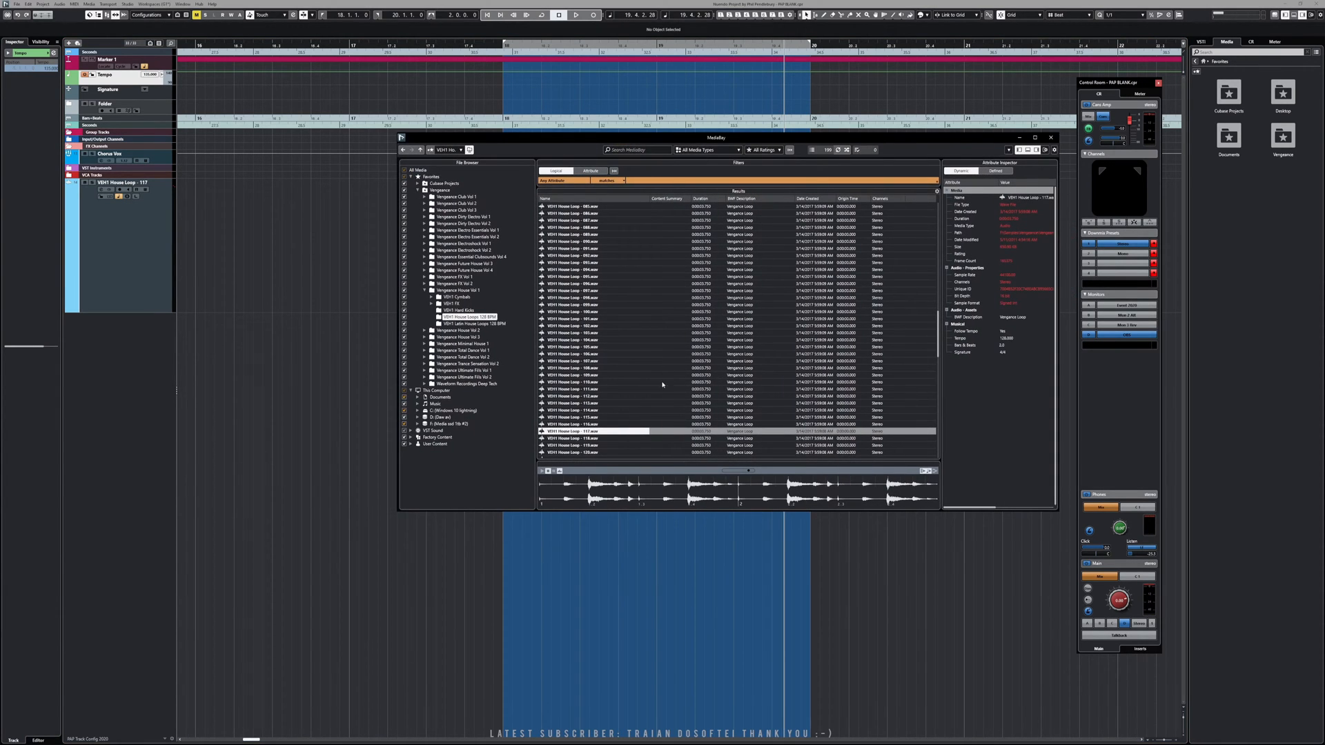
{"action": "left_click", "coordinate": [583, 333]}
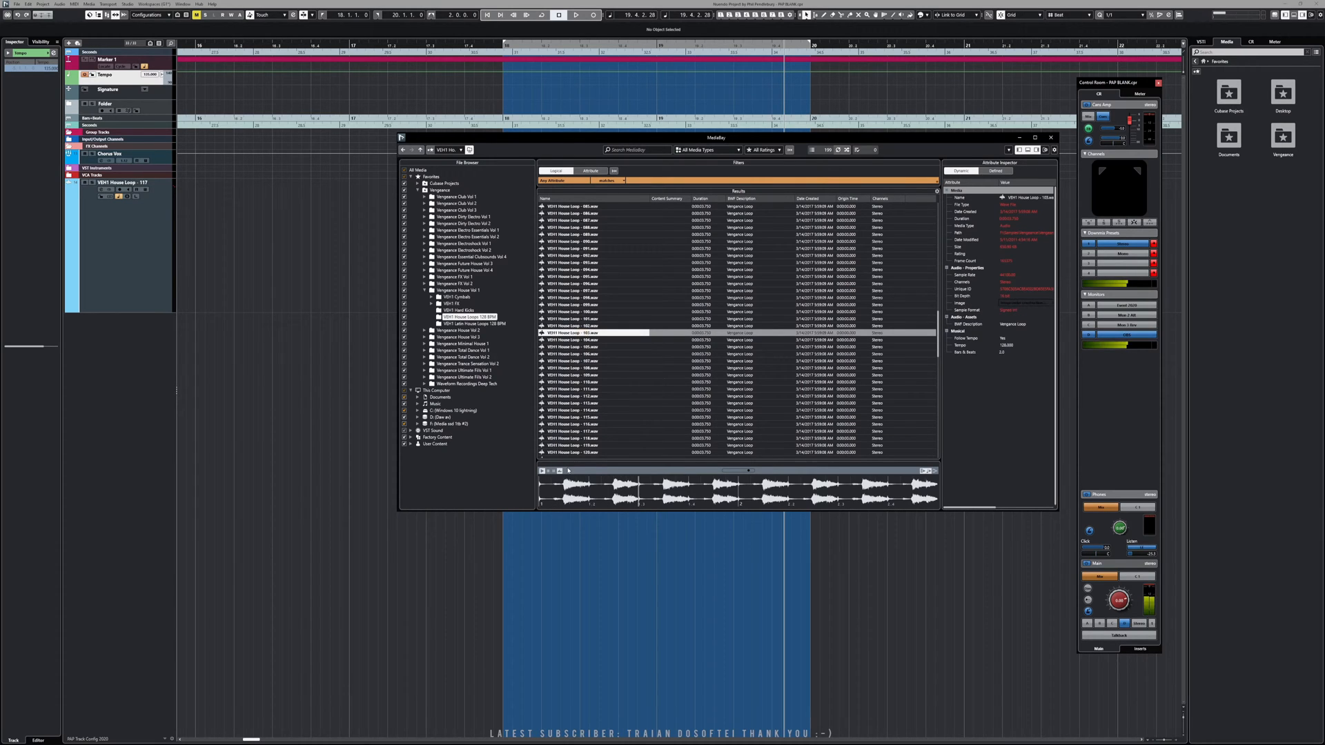
{"action": "left_click", "coordinate": [794, 424]}
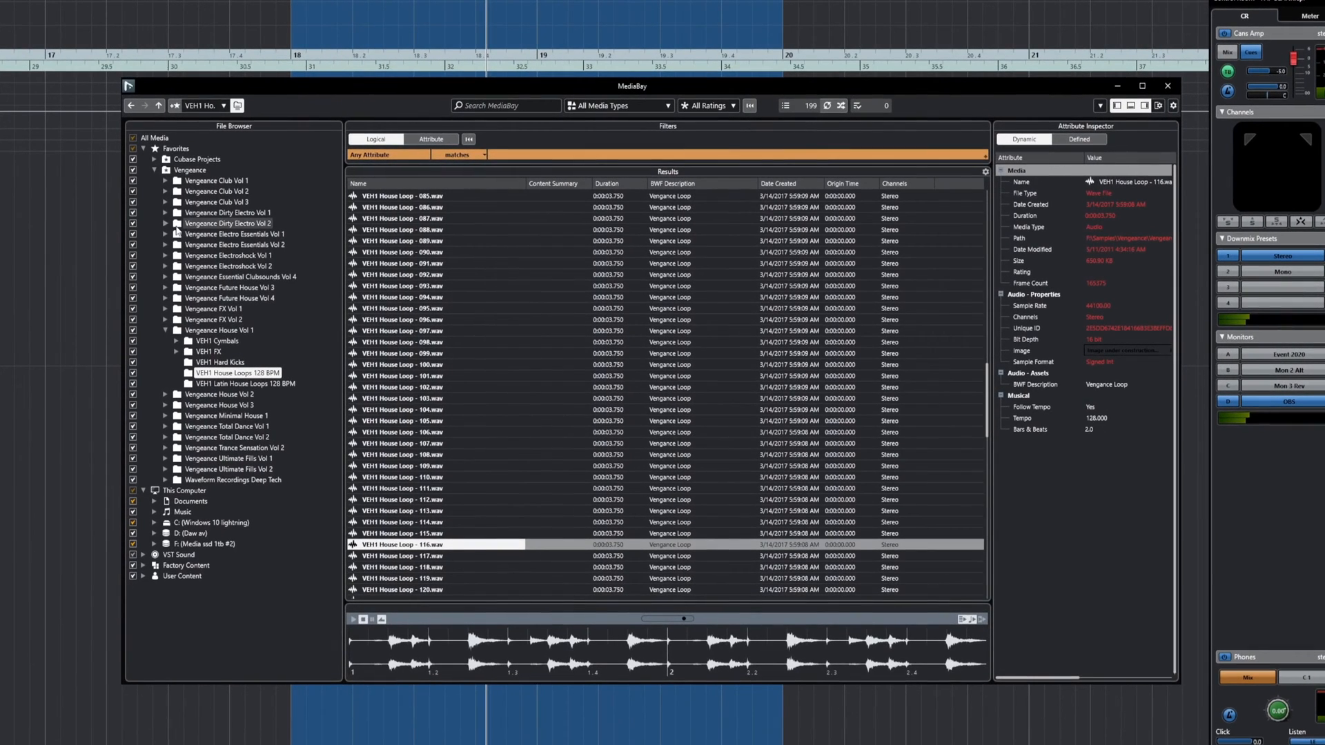
- Browse the Vengeance Dirty Electro Vol 1 and Ultimate Fills Vol 1 folders, and list everything in the Vengeance favorite
{"action": "left_click", "coordinate": [165, 216]}
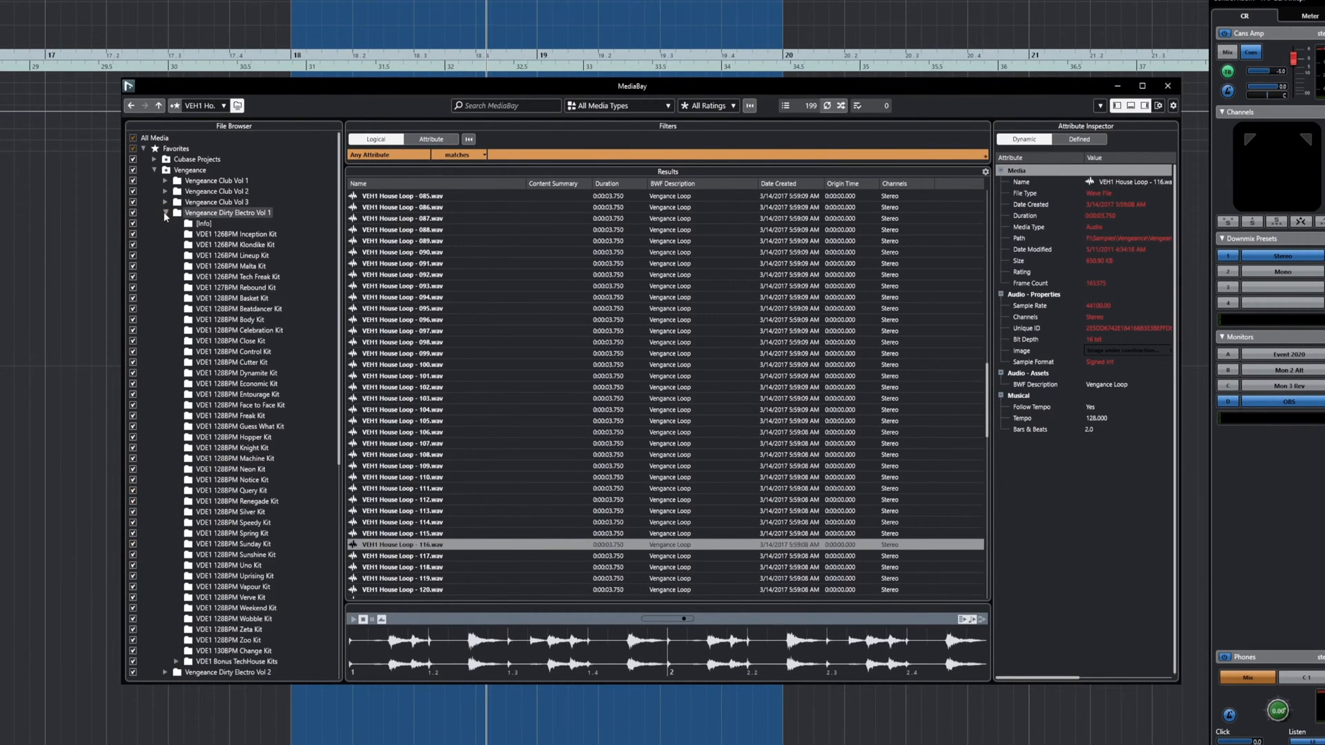
{"action": "left_click", "coordinate": [166, 215]}
{"action": "left_click", "coordinate": [165, 459]}
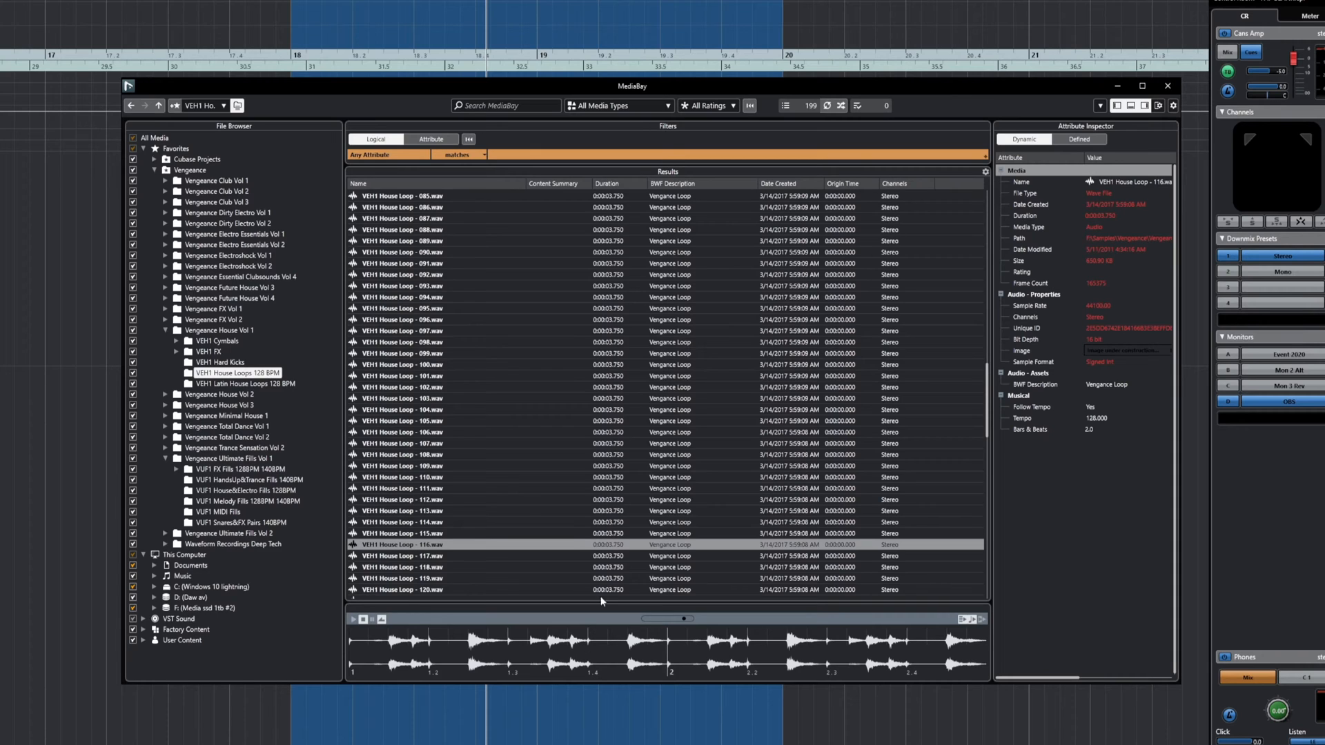
{"action": "left_click", "coordinate": [153, 172]}
{"action": "left_click", "coordinate": [153, 168]}
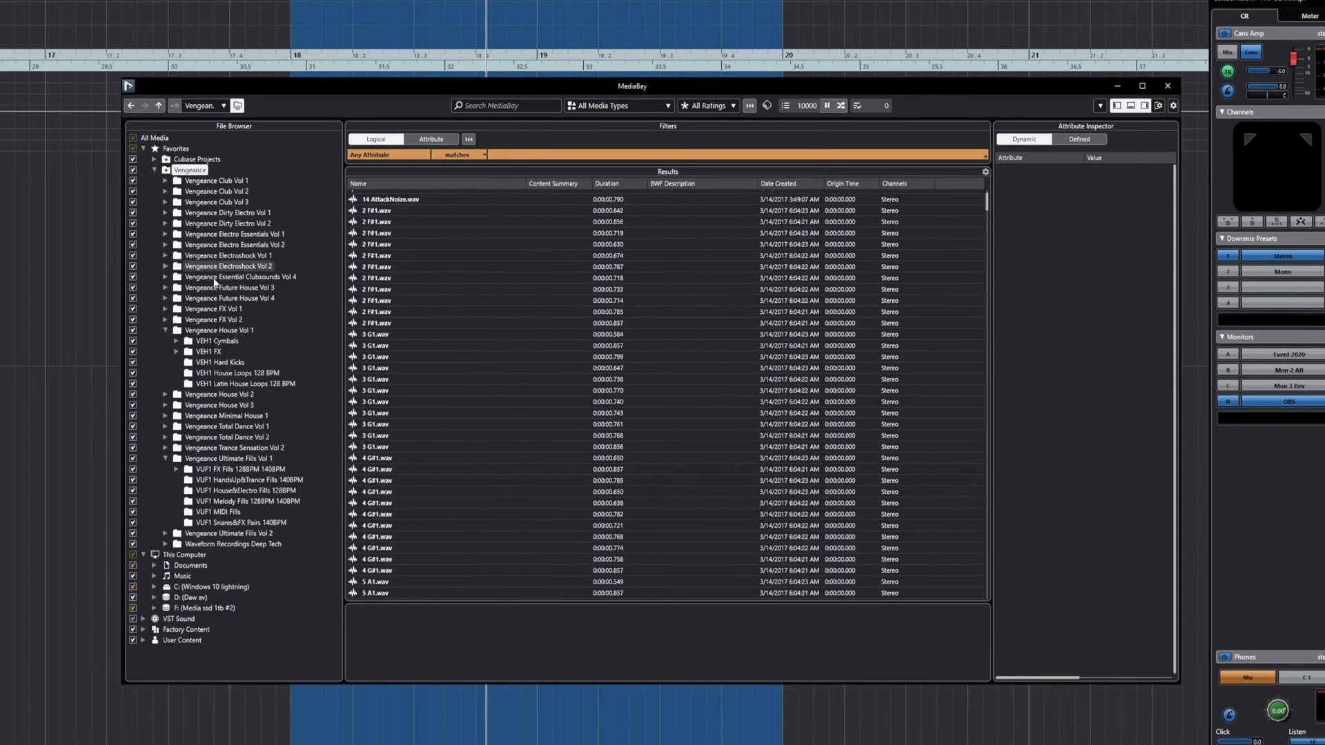
- Expand Vengeance FX Vol 1, open the 3 VFX Downlifter folder, and audition VFX1 Downlifter 081.wav
{"action": "left_click", "coordinate": [165, 309]}
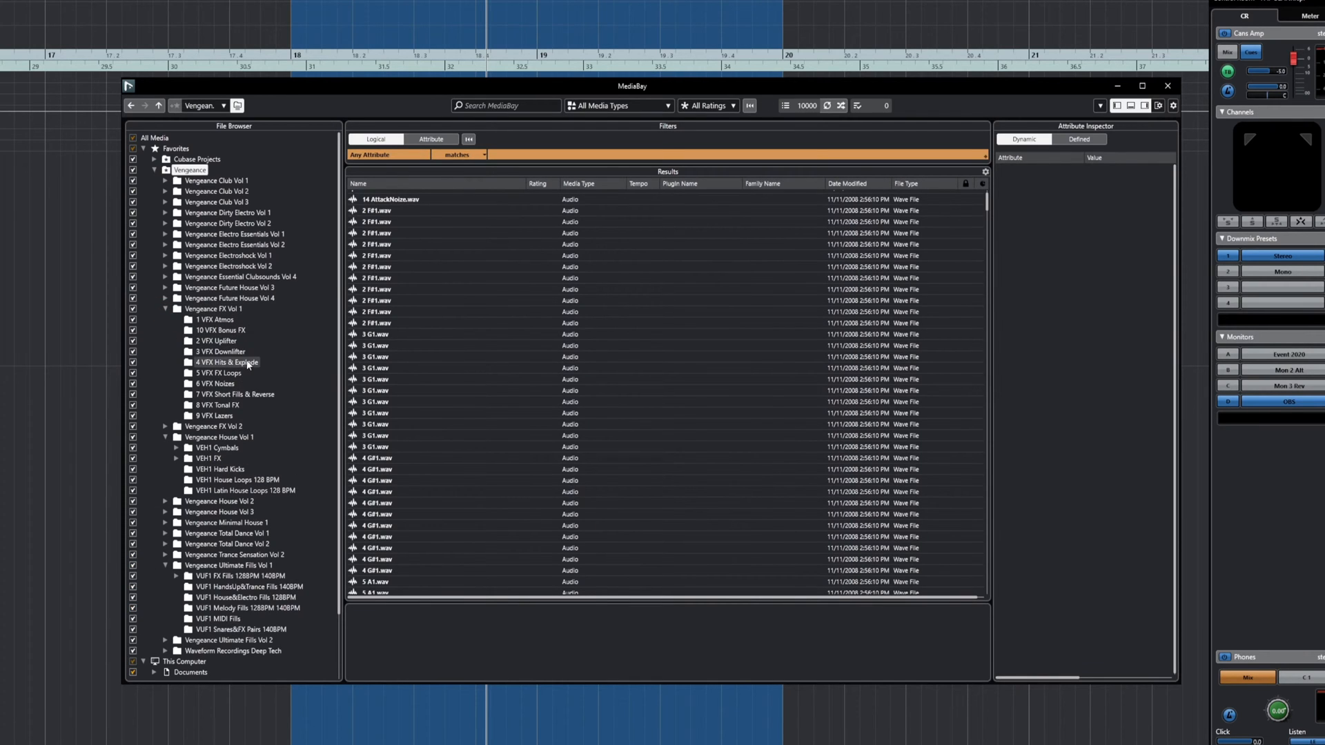
{"action": "left_click", "coordinate": [220, 352]}
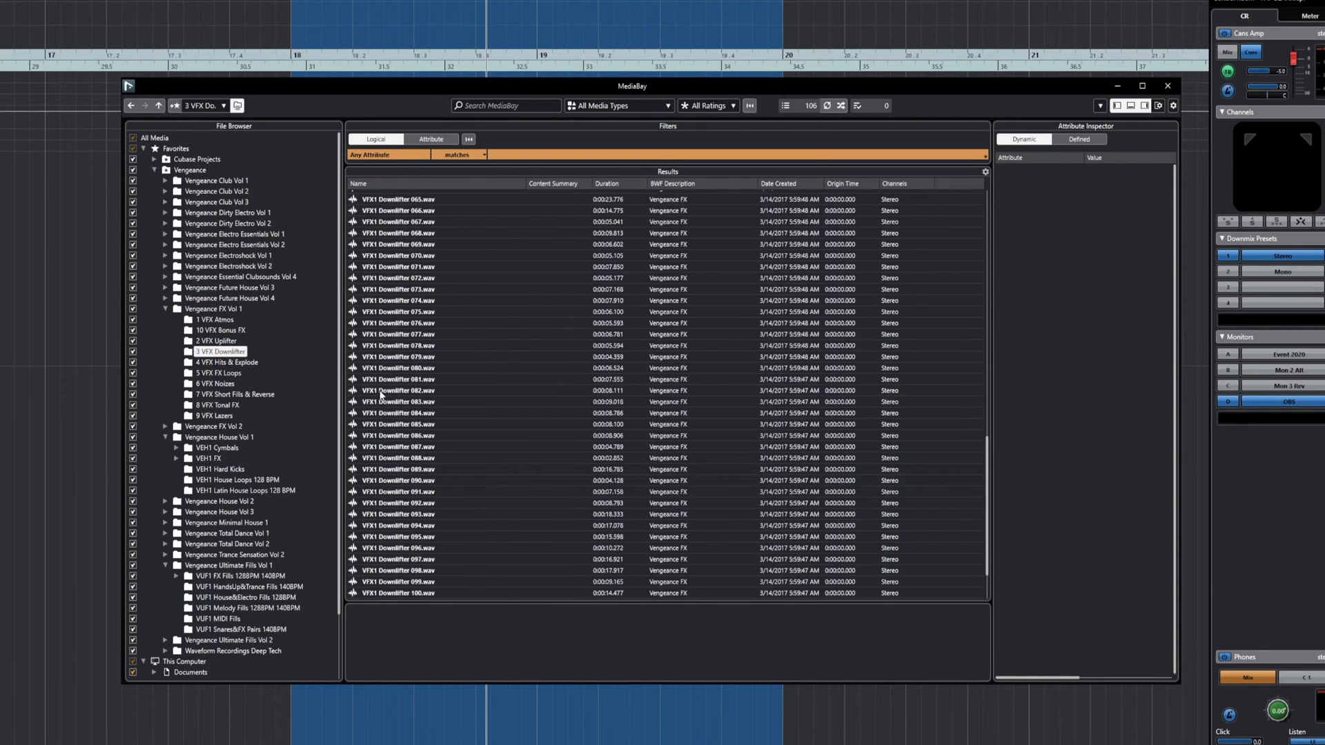
{"action": "left_click", "coordinate": [401, 380]}
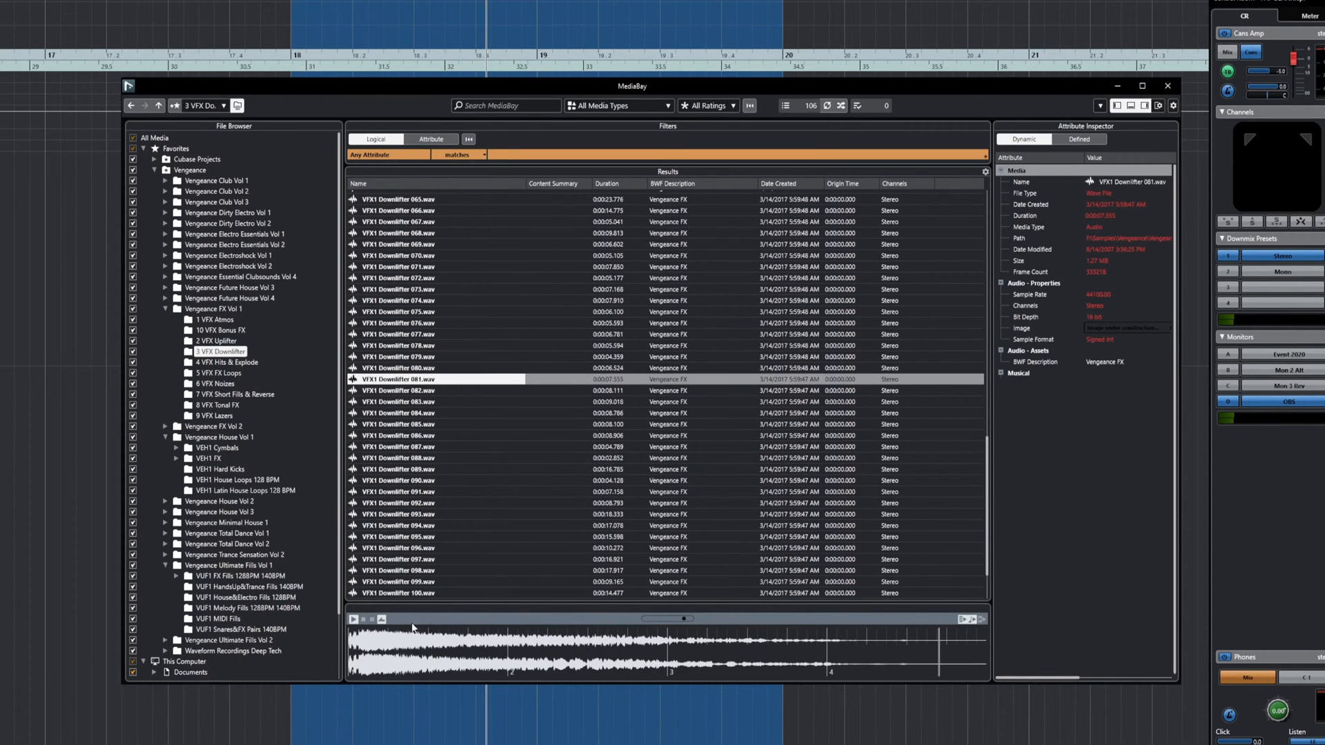
- Audition VFX1 Downlifter 081.wav with Align Beats to Project on, turn that option off, and audition the sample again
{"action": "left_click", "coordinate": [370, 625]}
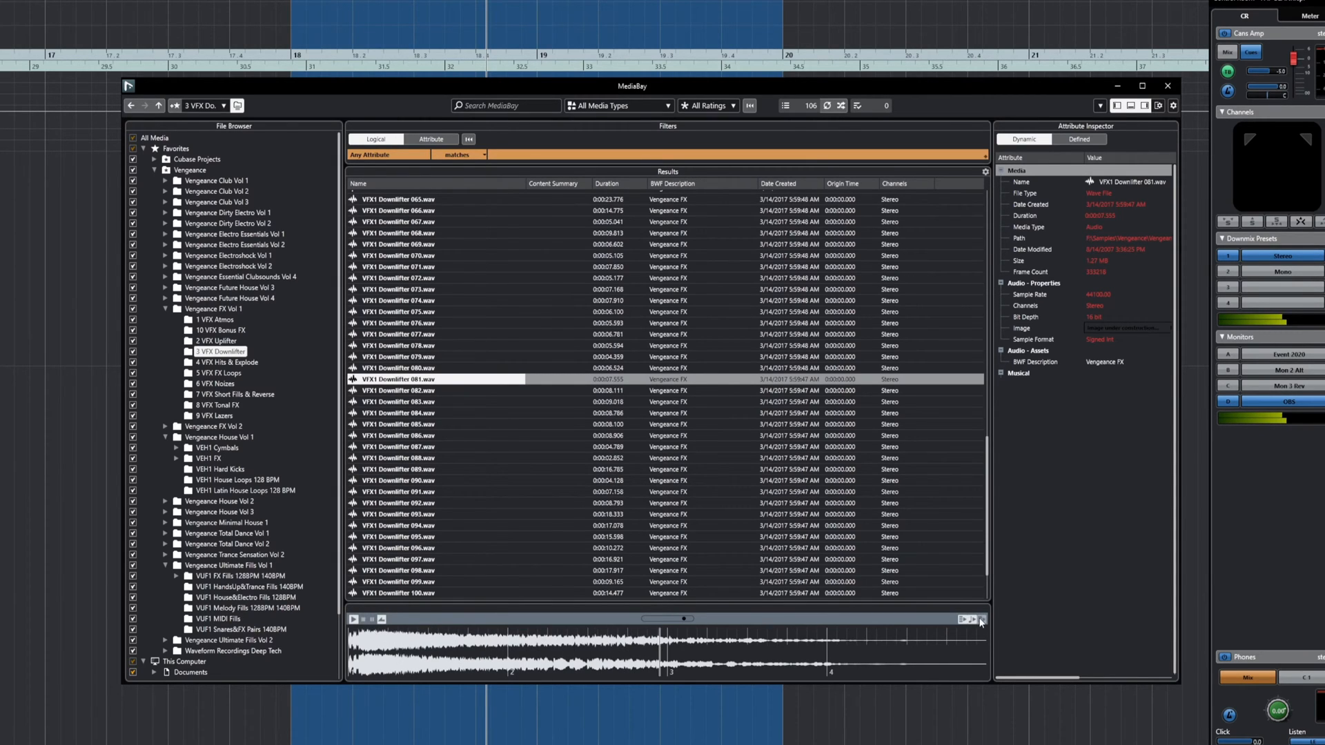
{"action": "left_click", "coordinate": [363, 620]}
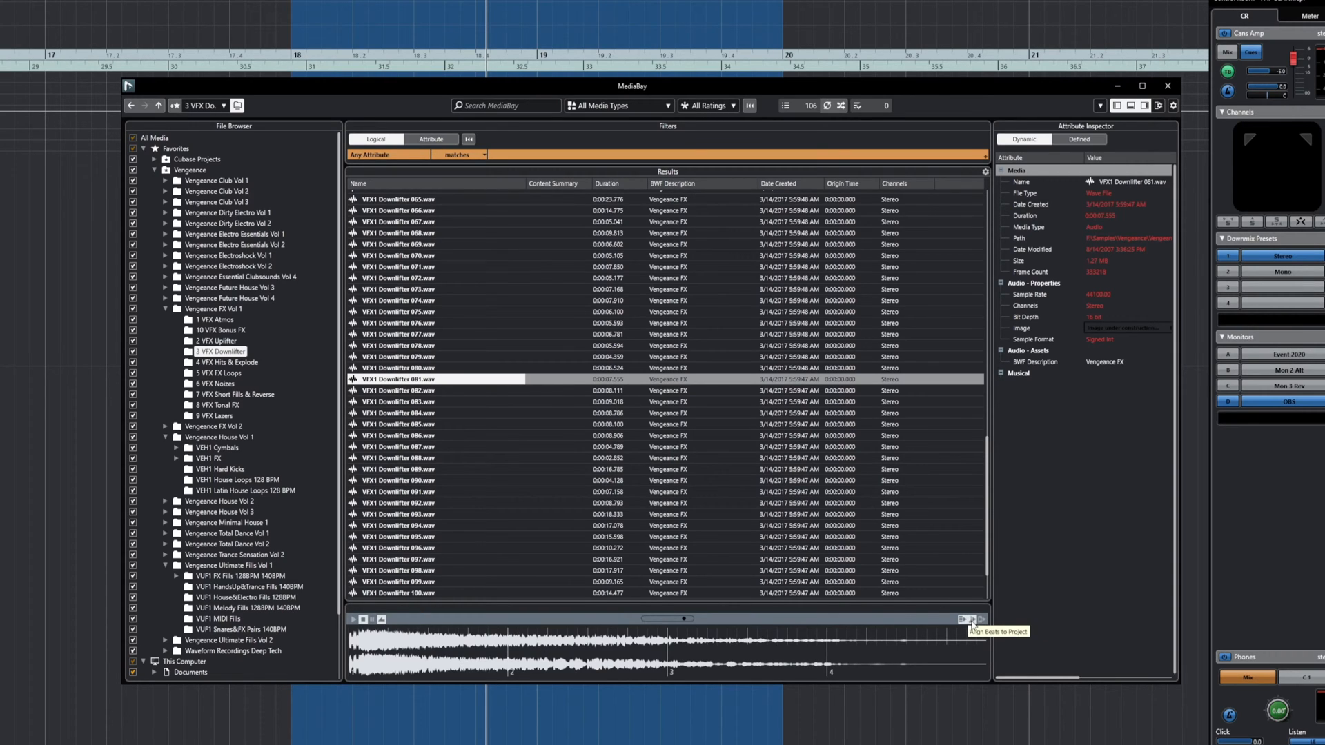
{"action": "left_click", "coordinate": [972, 620]}
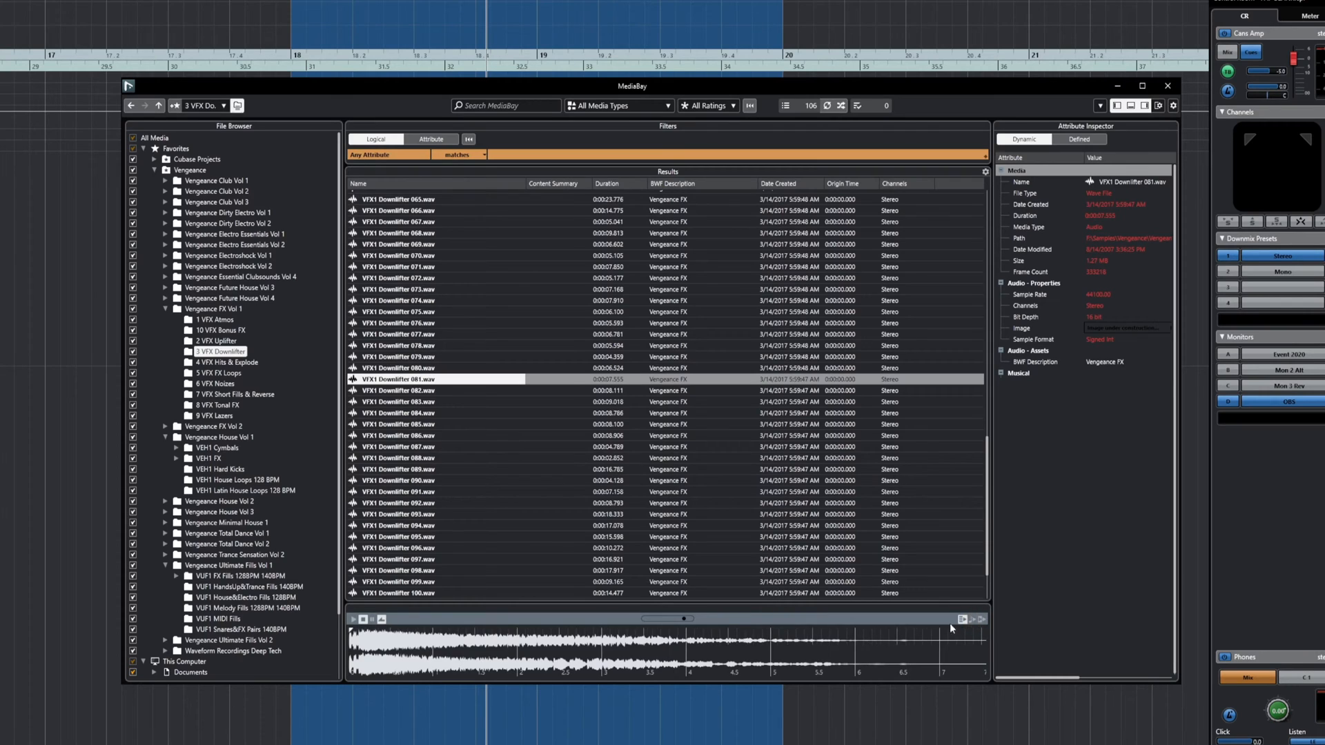
{"action": "left_click", "coordinate": [354, 619]}
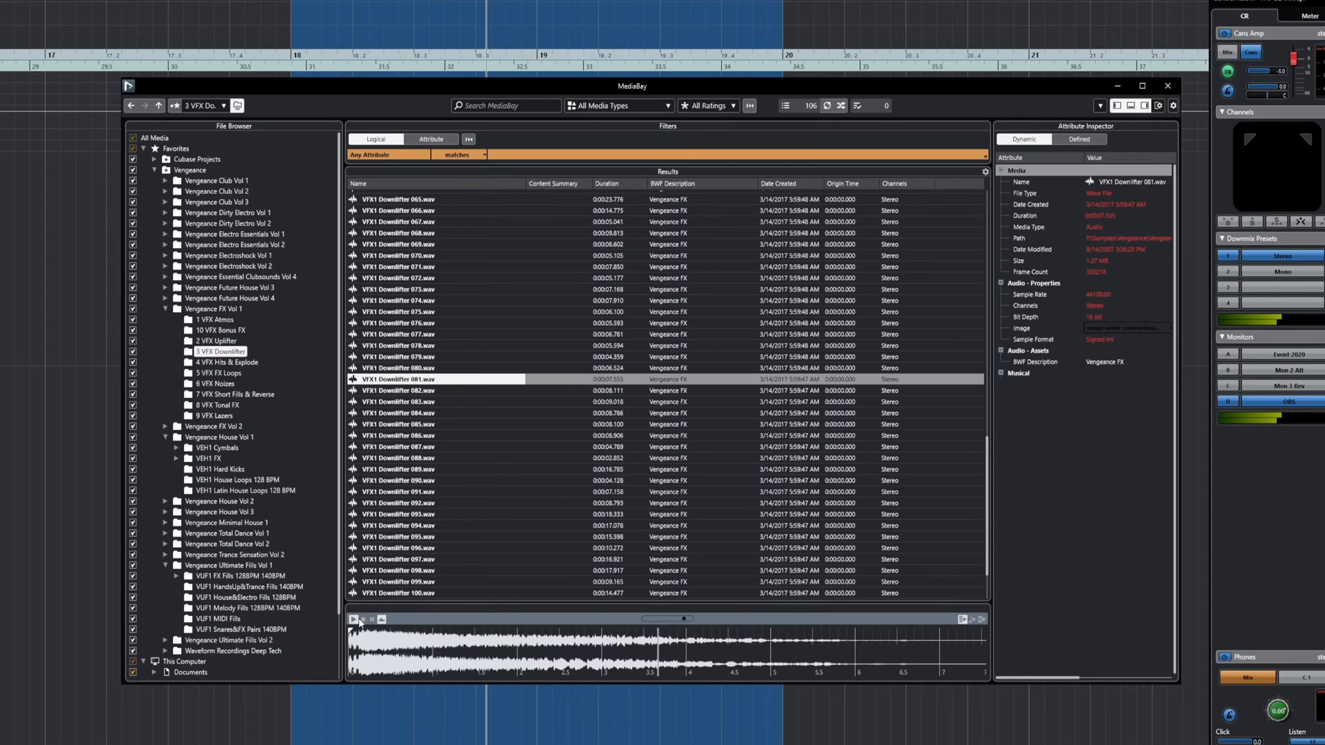
{"action": "left_click", "coordinate": [363, 620]}
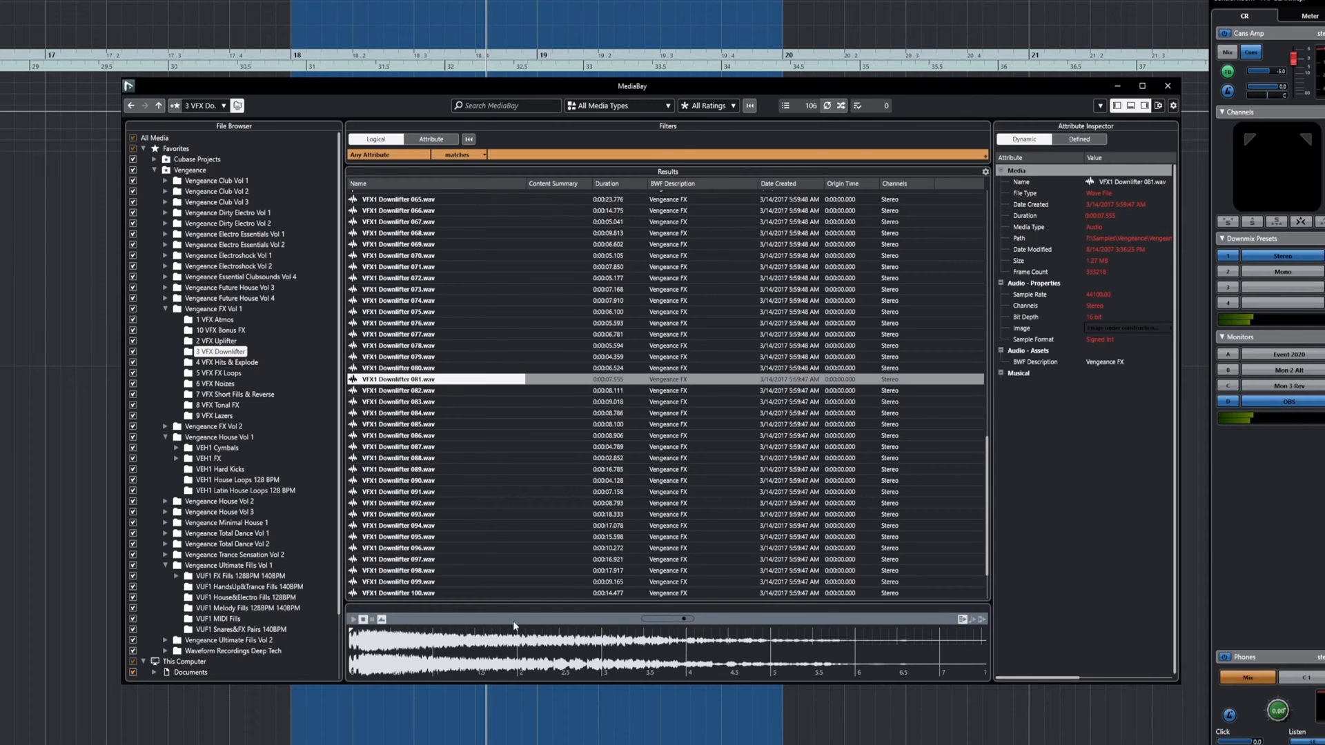
- Compare the VFX1 Downlifter 081.wav preview with Align Beats to Project turned back on and turned off again, and stop playback
{"action": "left_click", "coordinate": [975, 622]}
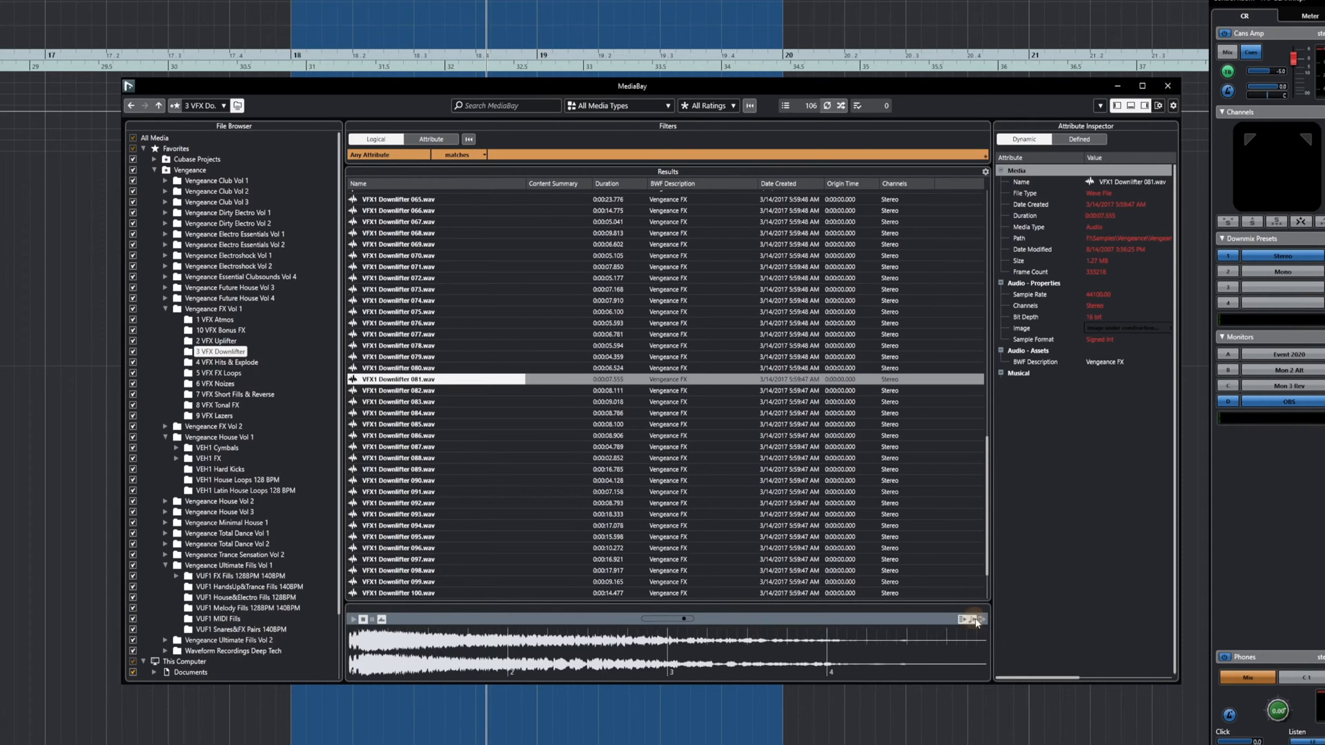
{"action": "left_click", "coordinate": [353, 621]}
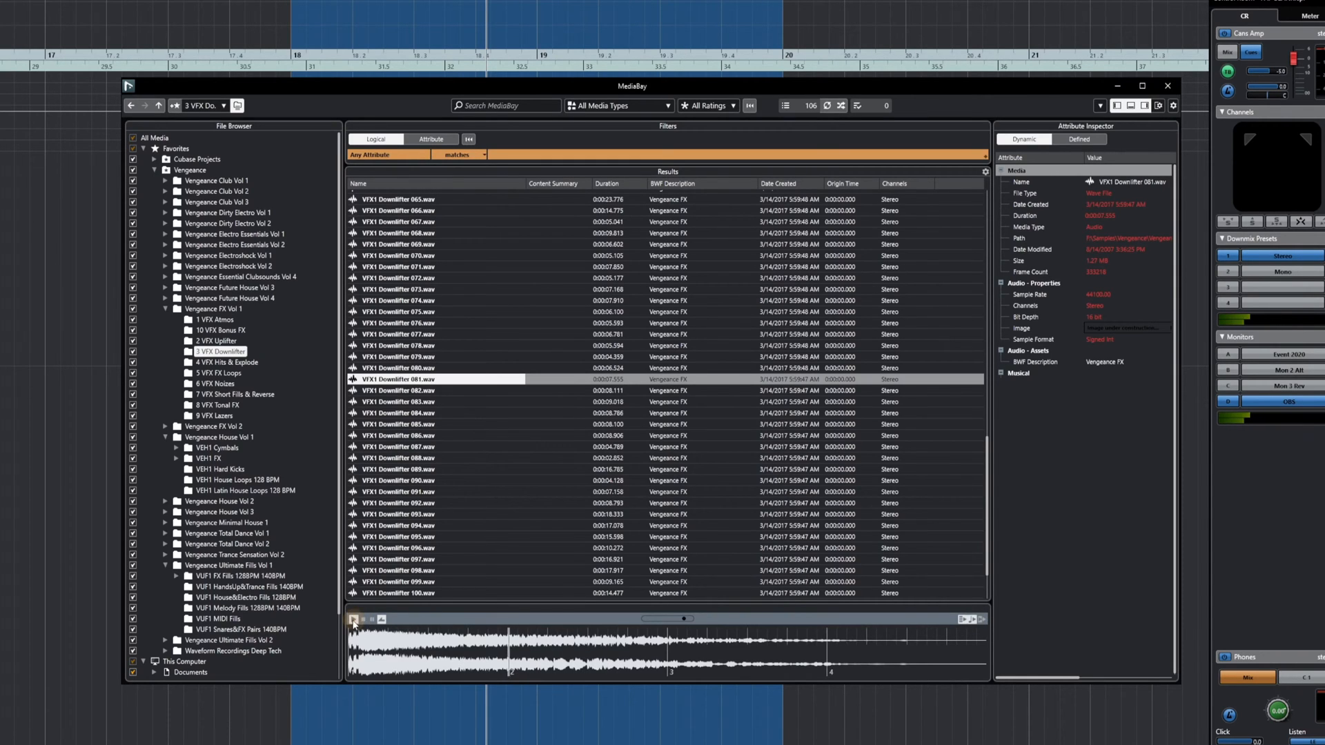
{"action": "left_click", "coordinate": [366, 621]}
{"action": "left_click", "coordinate": [961, 621]}
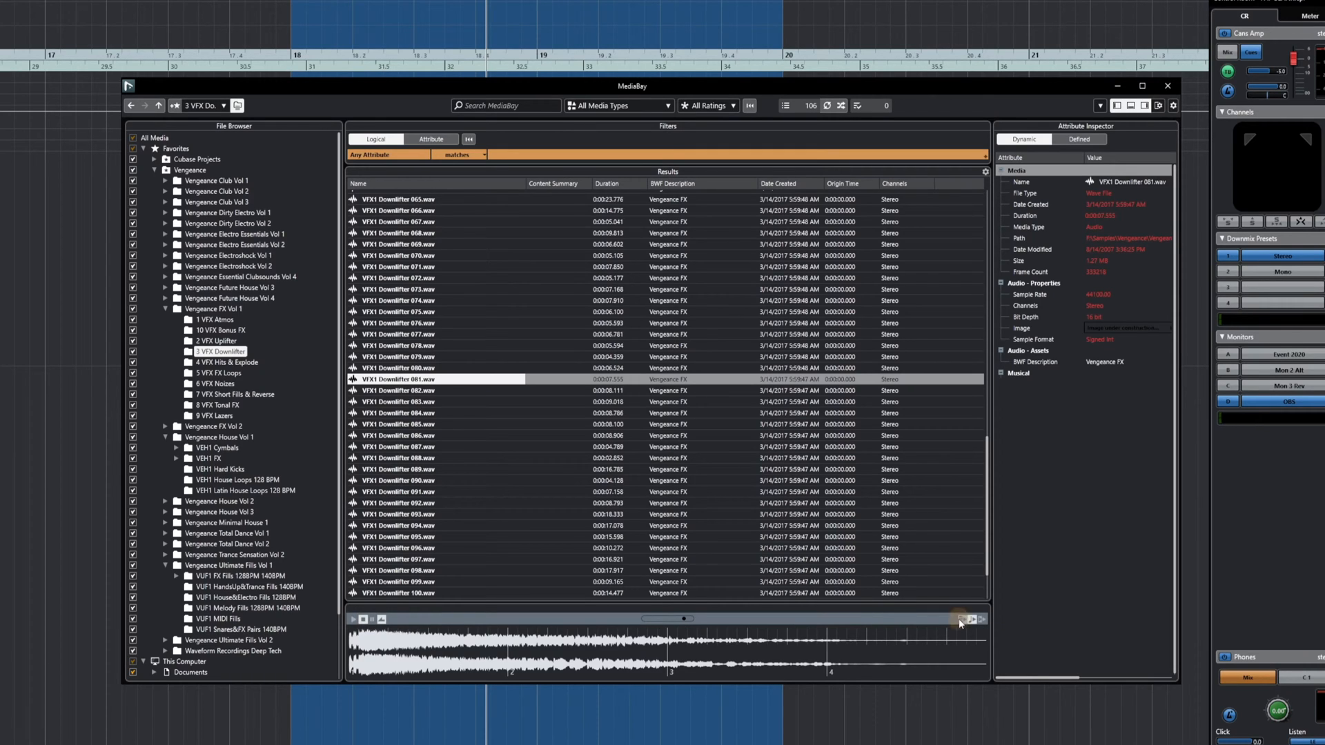
{"action": "left_click", "coordinate": [962, 622]}
{"action": "left_click", "coordinate": [970, 622]}
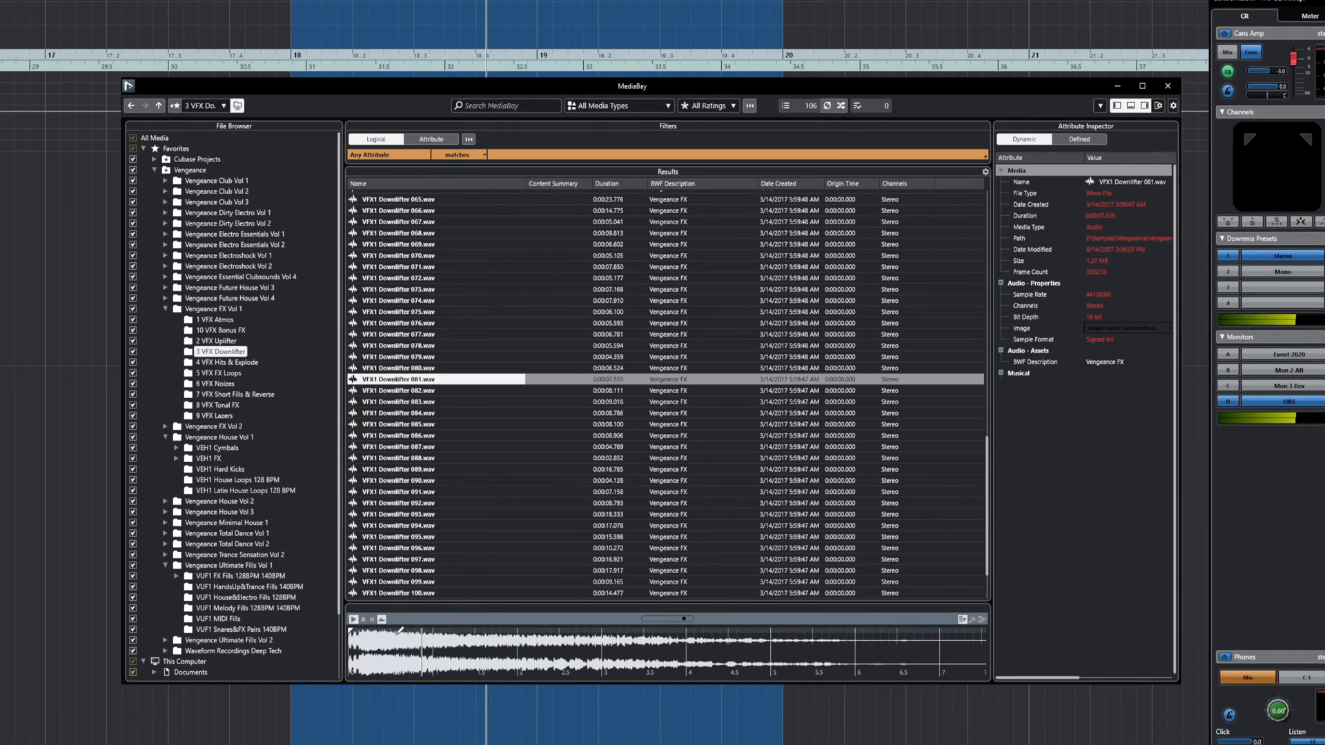
{"action": "left_click", "coordinate": [364, 619]}
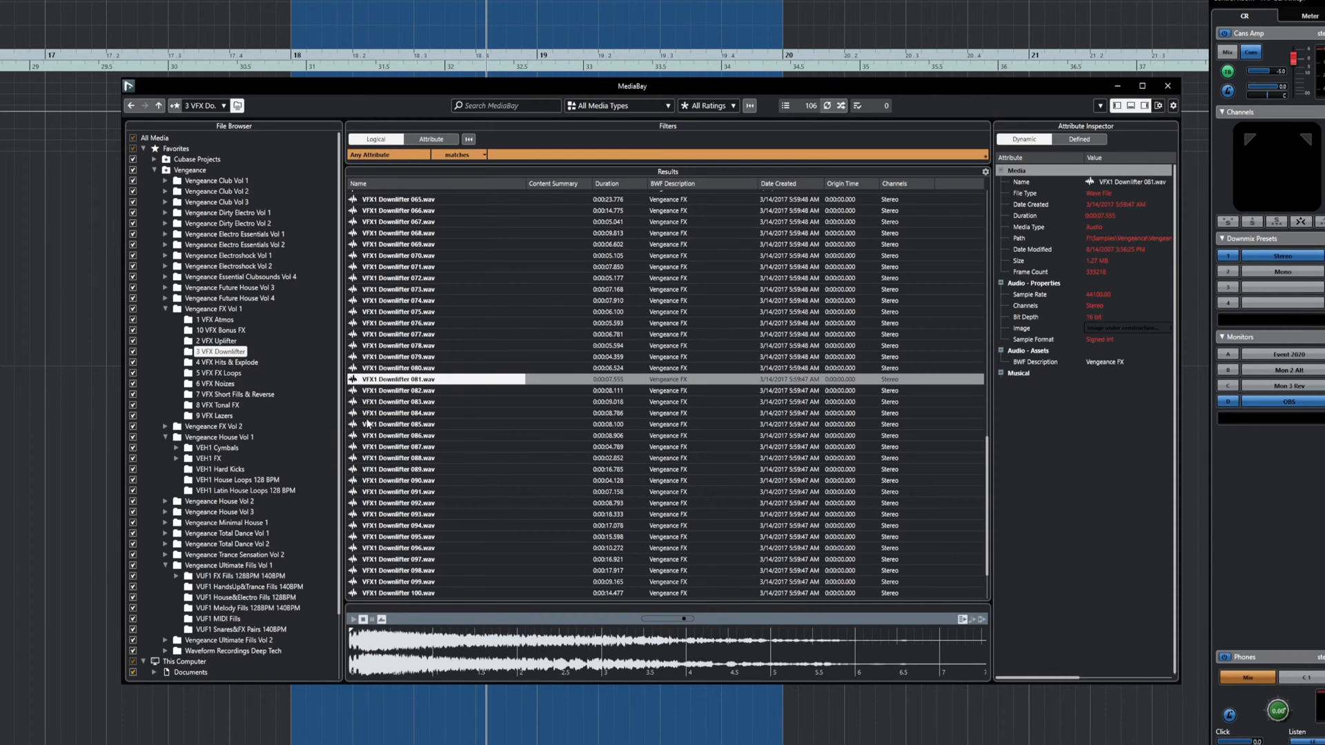
- Find VFX1 Downlifter 090.wav in the results and audition it twice, stopping the preview each time
{"action": "scroll", "coordinate": [387, 393], "scroll_direction": "up", "scroll_amount": 5}
{"action": "scroll", "coordinate": [387, 394], "scroll_direction": "down", "scroll_amount": 7}
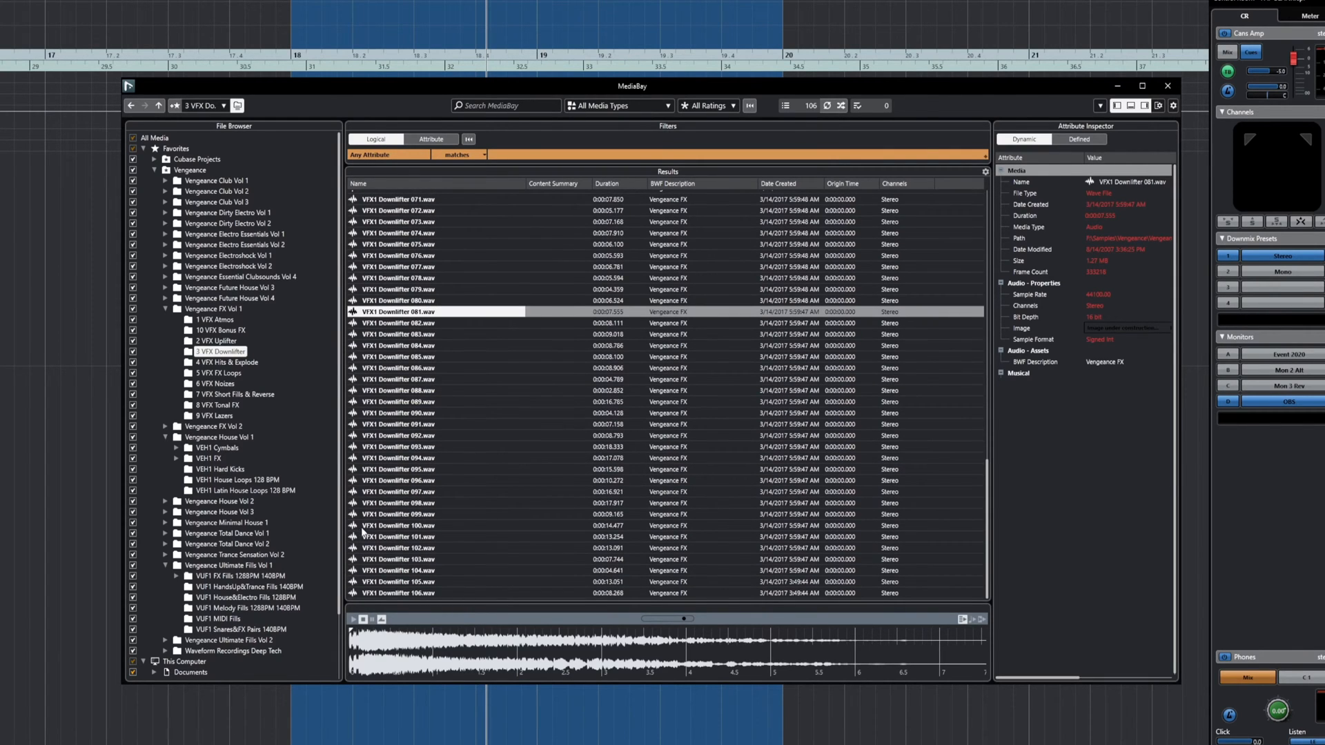
{"action": "left_click", "coordinate": [383, 414]}
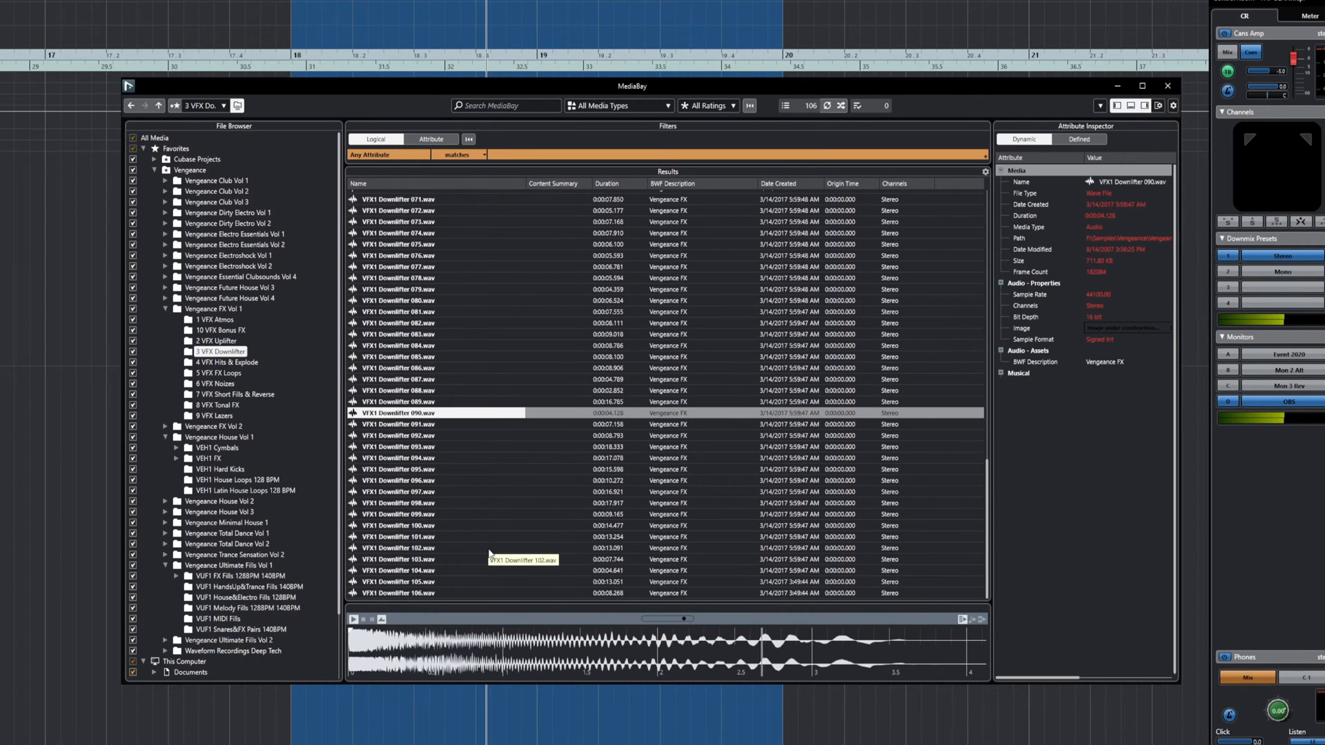
{"action": "left_click", "coordinate": [363, 623]}
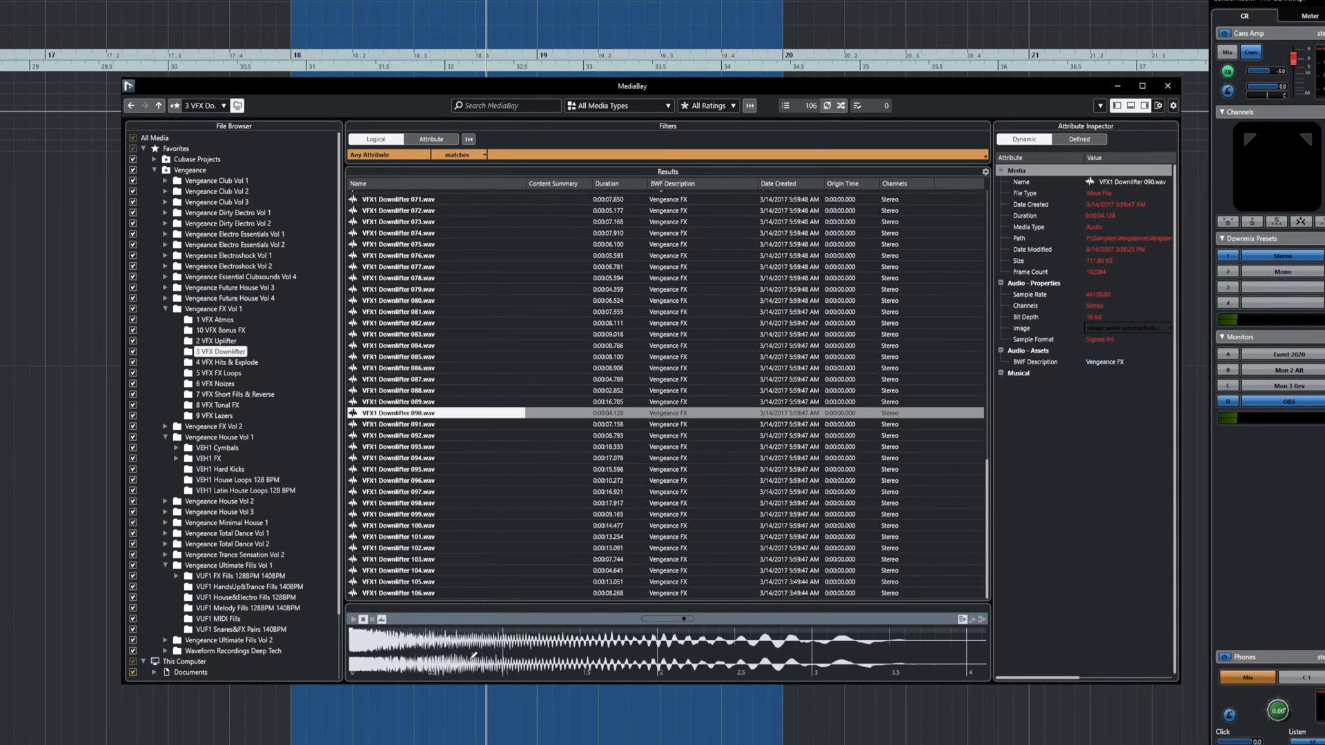
{"action": "left_click", "coordinate": [353, 620]}
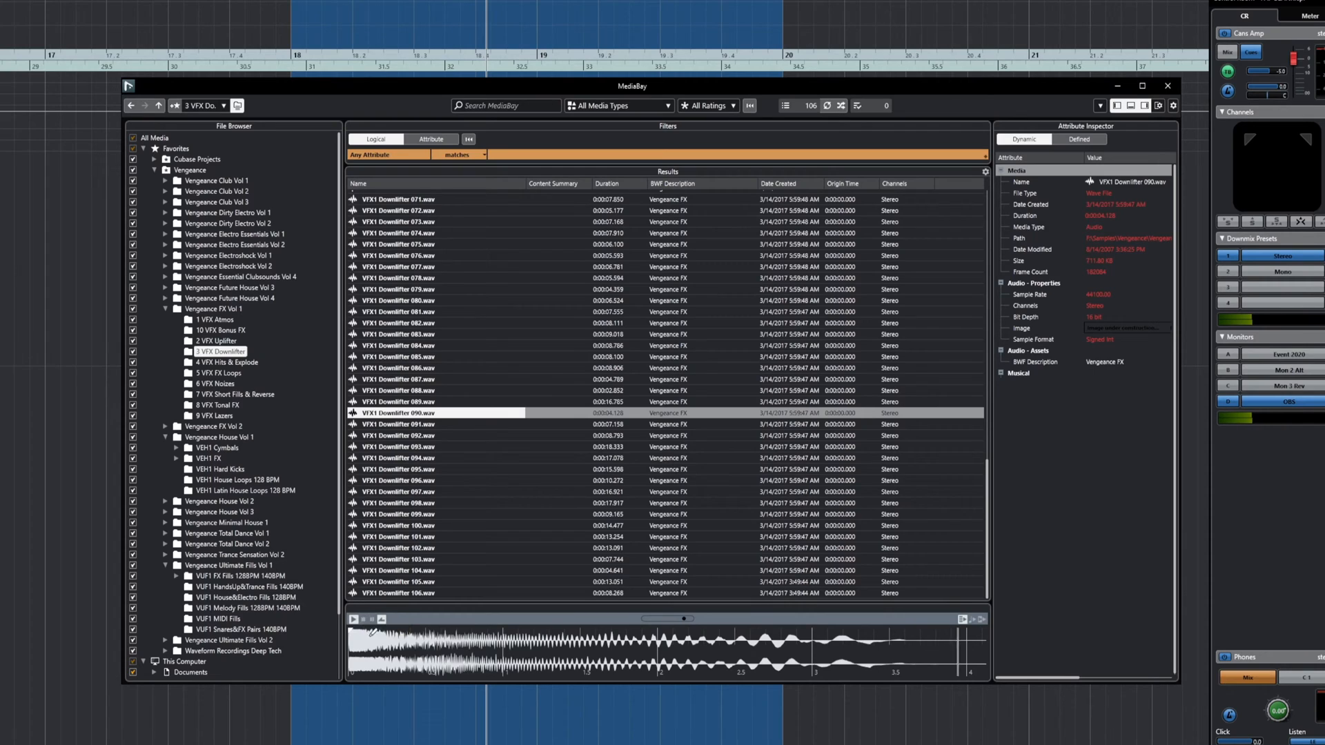
{"action": "left_click", "coordinate": [362, 620]}
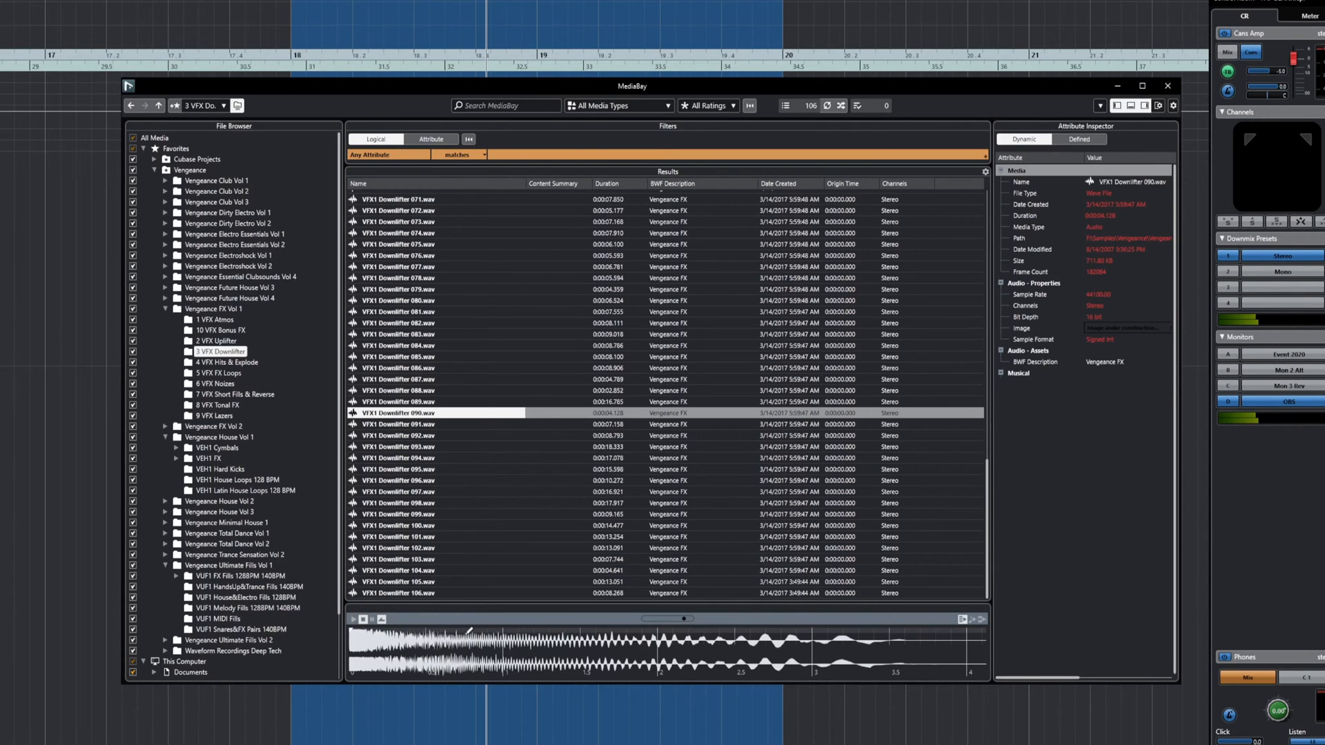
- Select the middle portion of the VFX1 Downlifter 090.wav preview waveform, insert that range into the project at bar 18, and stop the preview
{"action": "left_click_drag", "start_coordinate": [466, 630], "coordinate": [884, 640]}
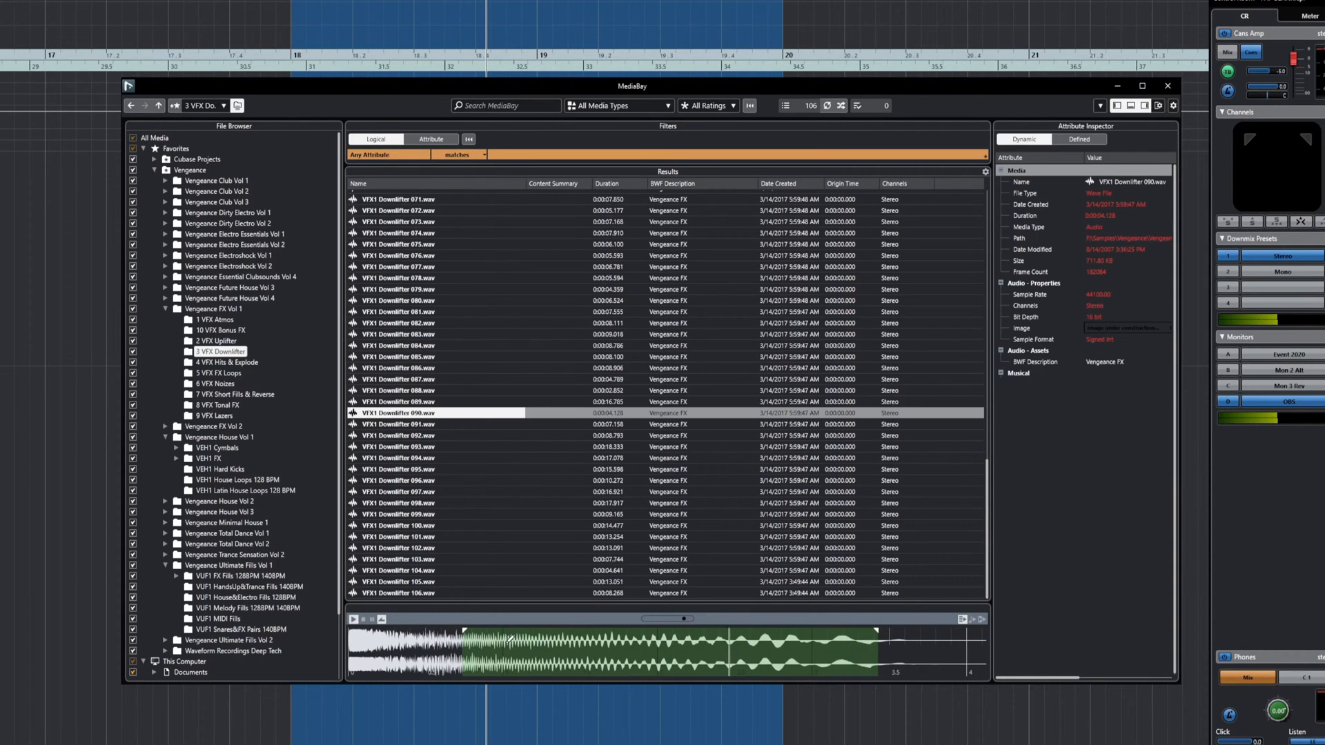
{"action": "left_click_drag", "start_coordinate": [509, 638], "coordinate": [306, 732]}
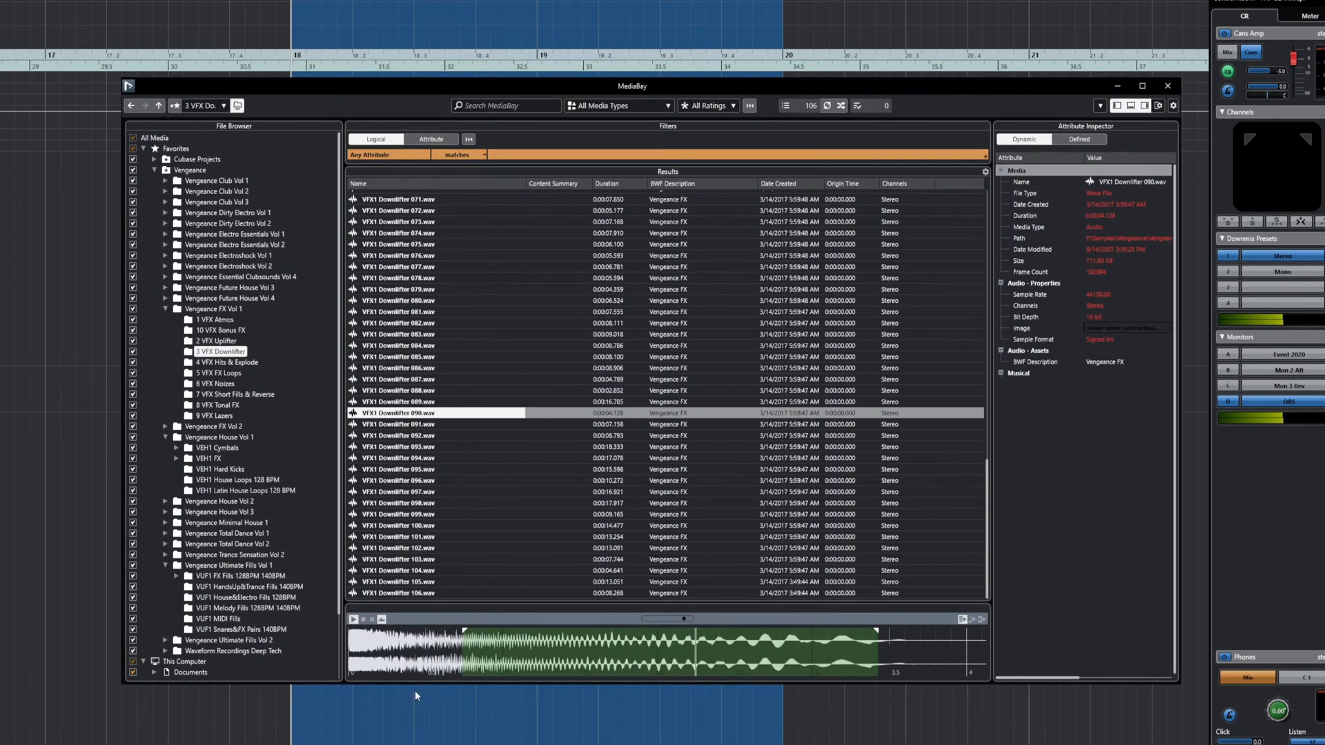
{"action": "left_click", "coordinate": [363, 620]}
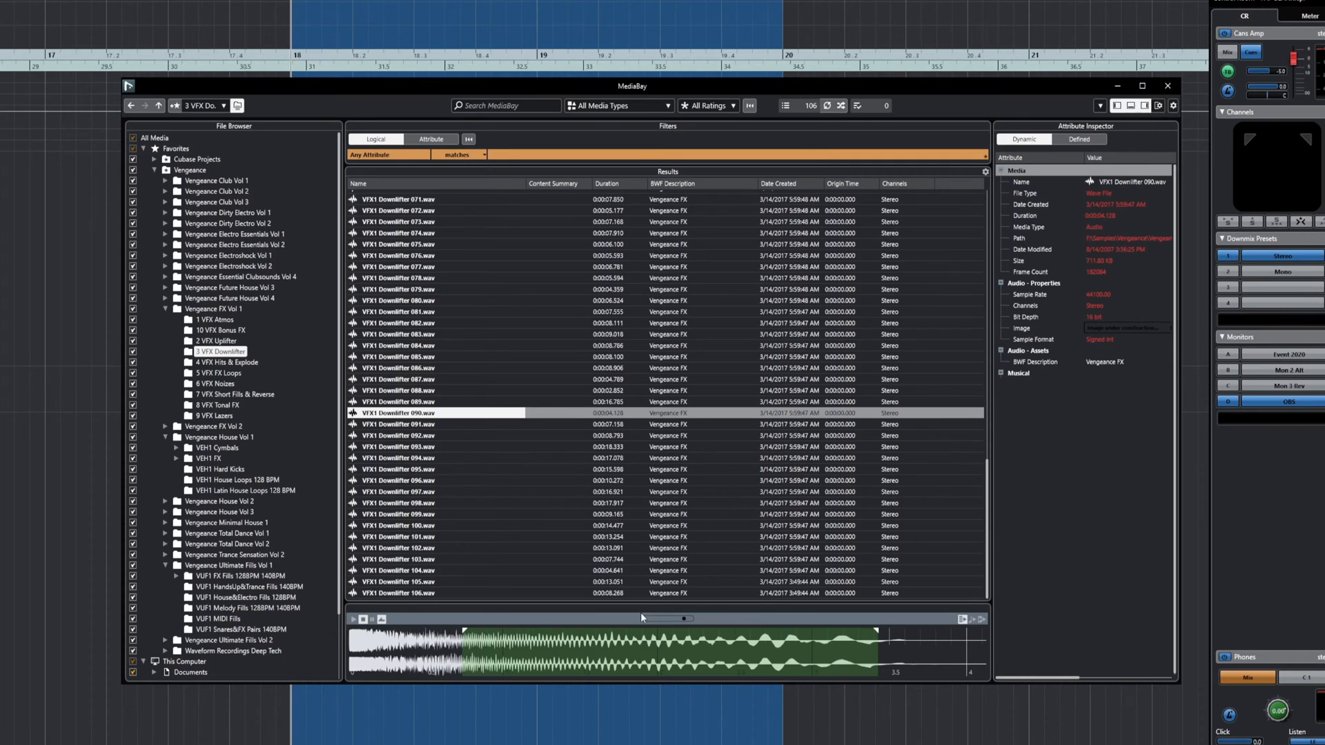
- Preview VFX1 Downlifter 102.wav, and toggle the Control Room option Use Phones Channel as Preview Channel on and off
{"action": "right_click", "coordinate": [558, 546]}
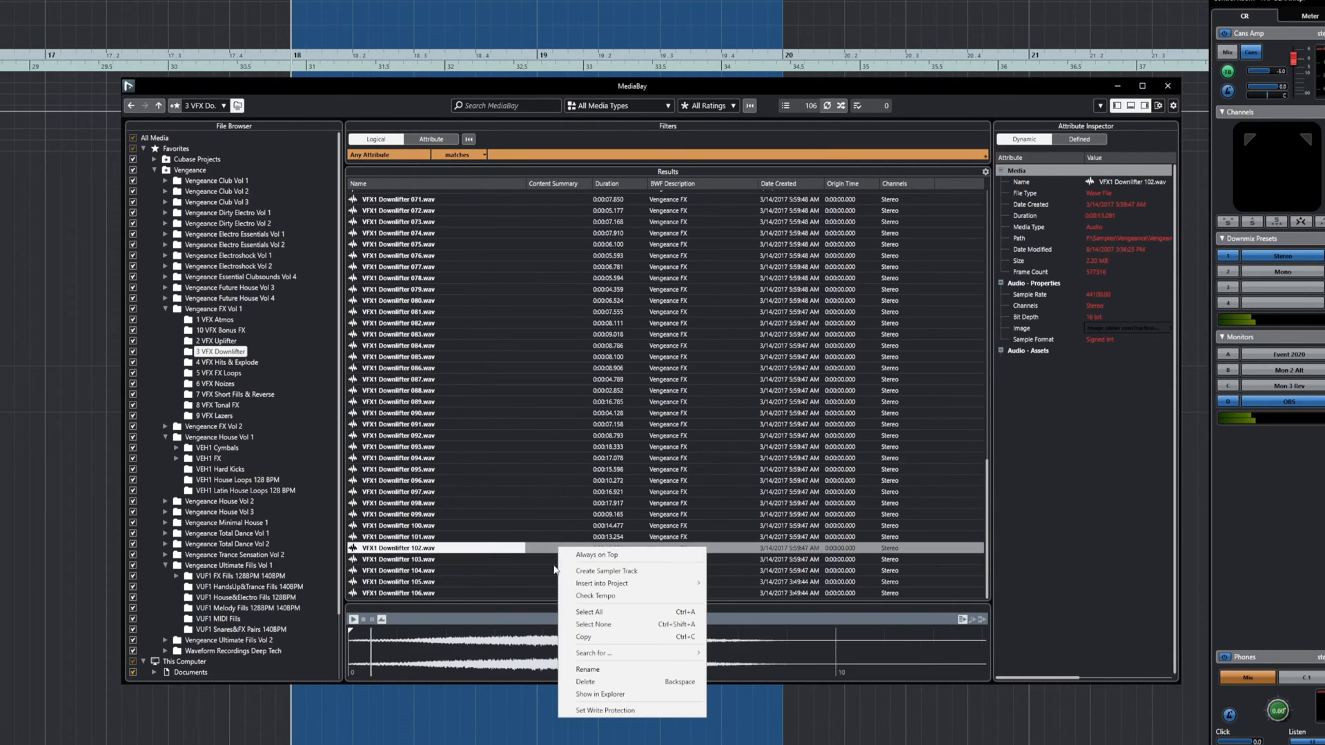
{"action": "left_click", "coordinate": [541, 625]}
{"action": "key", "text": "ctrl+alt+p"}
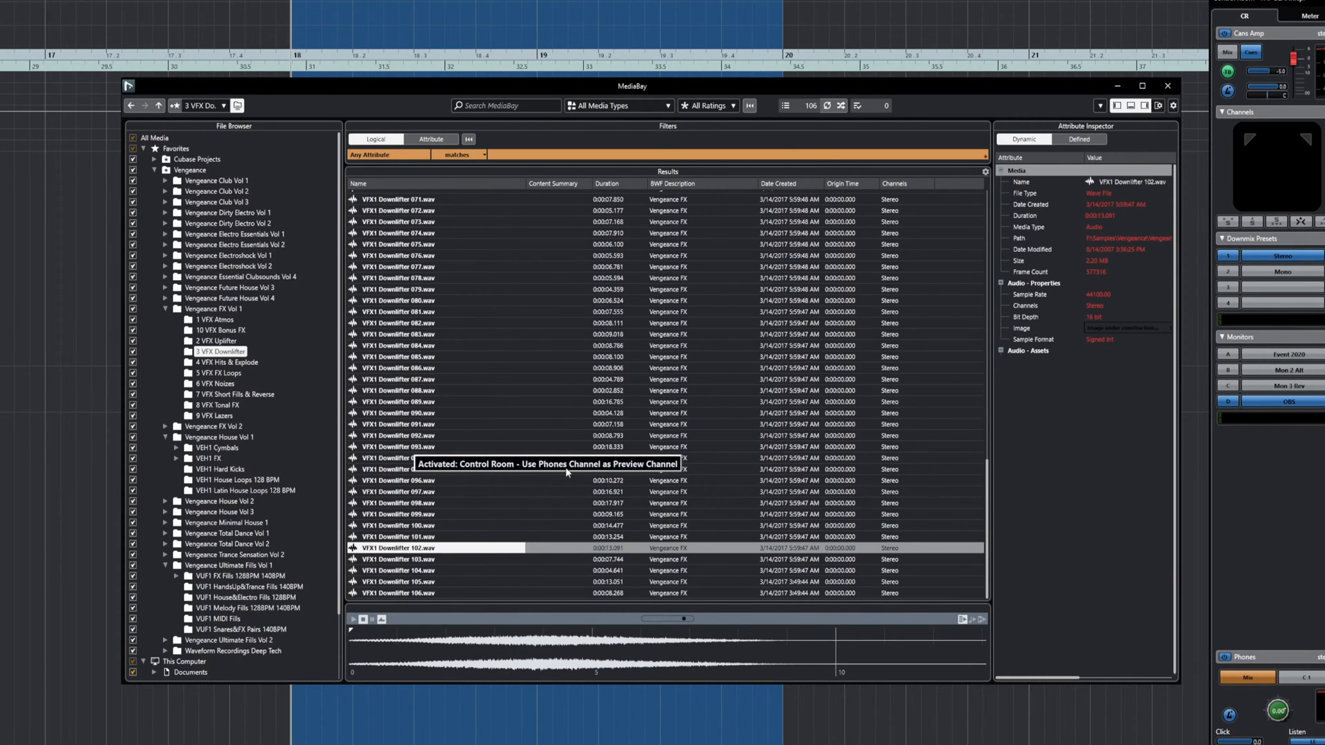
{"action": "key", "text": "ctrl+alt+p"}
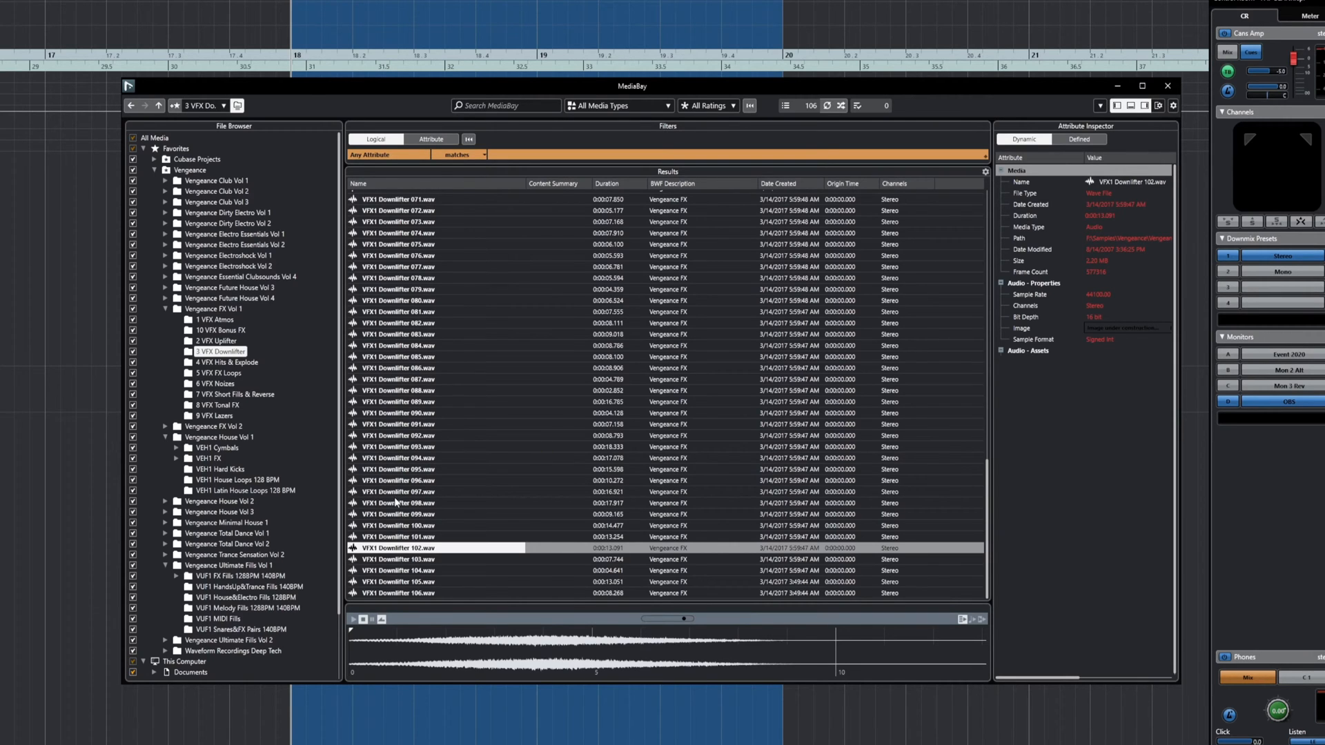
- Collapse the Vengeance FX Vol 1 and Vengeance House Vol 1 folders, and audition VFX1 FX Loops 005 143BPM.wav
{"action": "scroll", "coordinate": [417, 514], "scroll_direction": "up", "scroll_amount": 15}
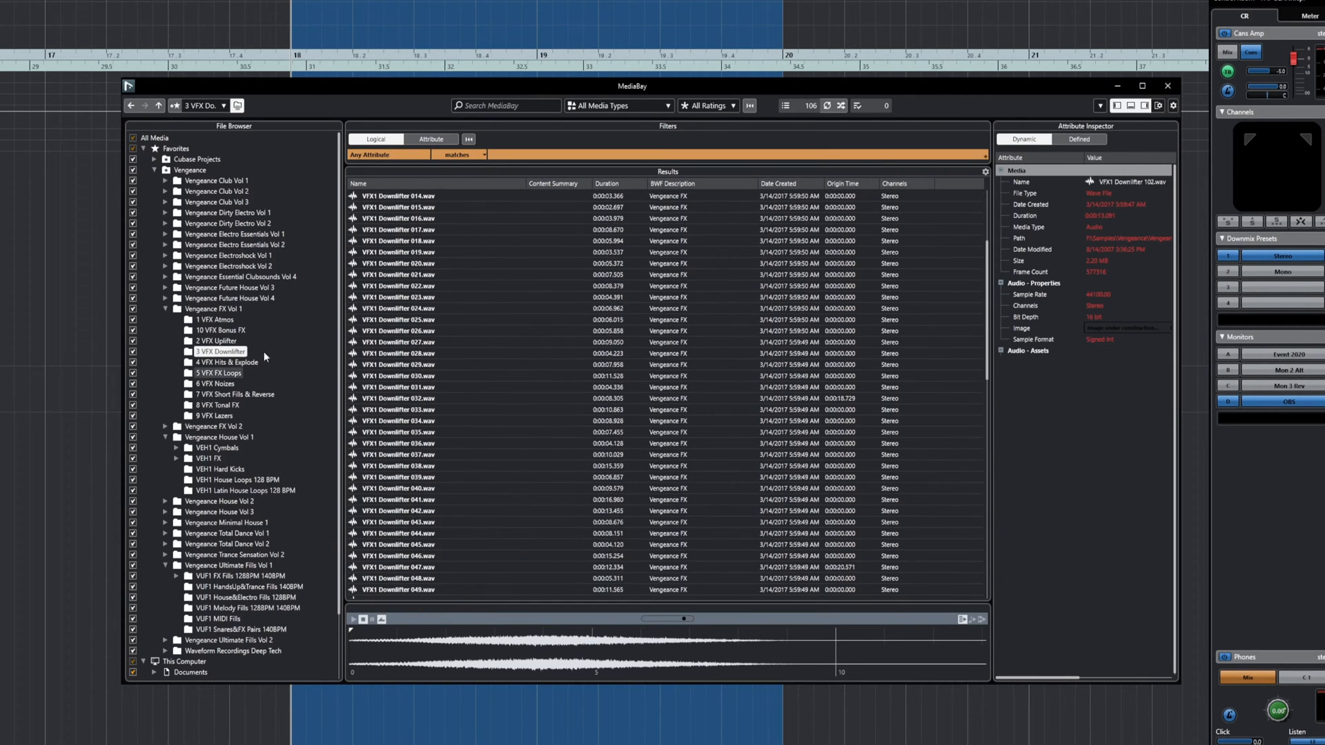
{"action": "left_click", "coordinate": [166, 310]}
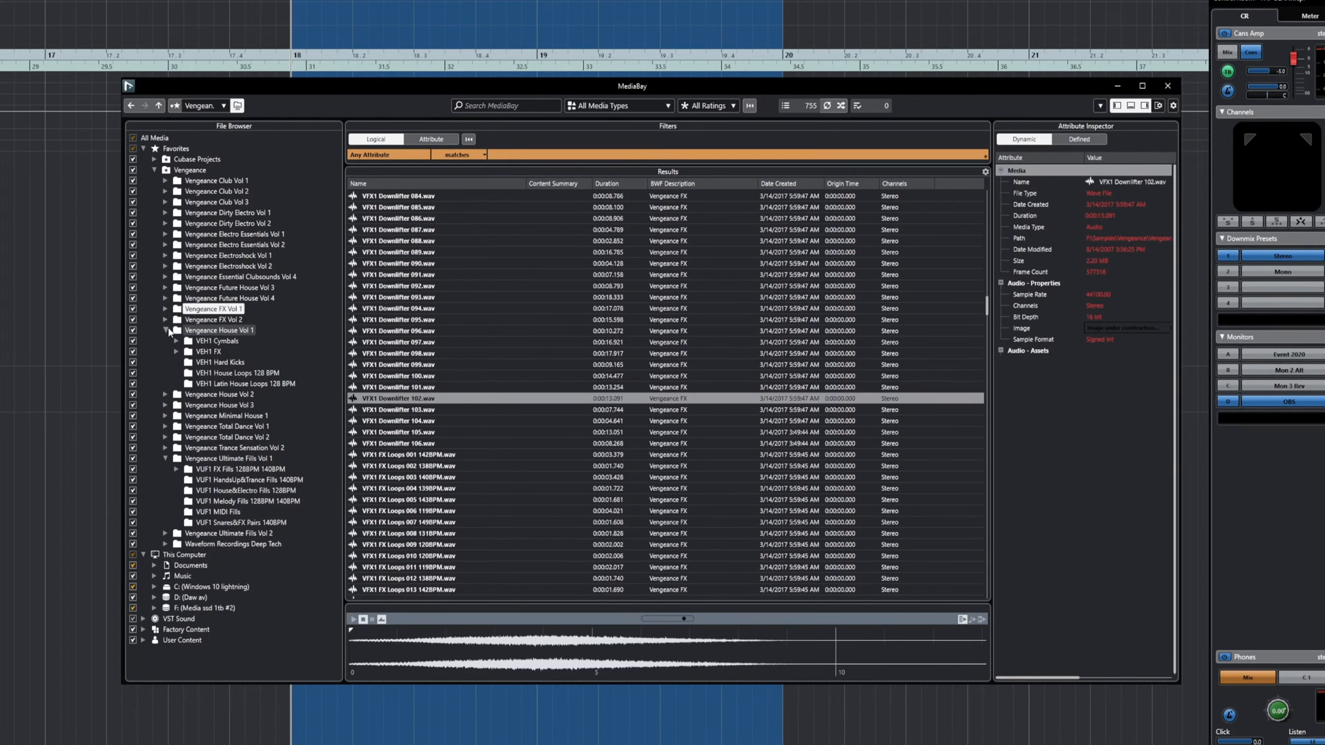
{"action": "left_click", "coordinate": [166, 331]}
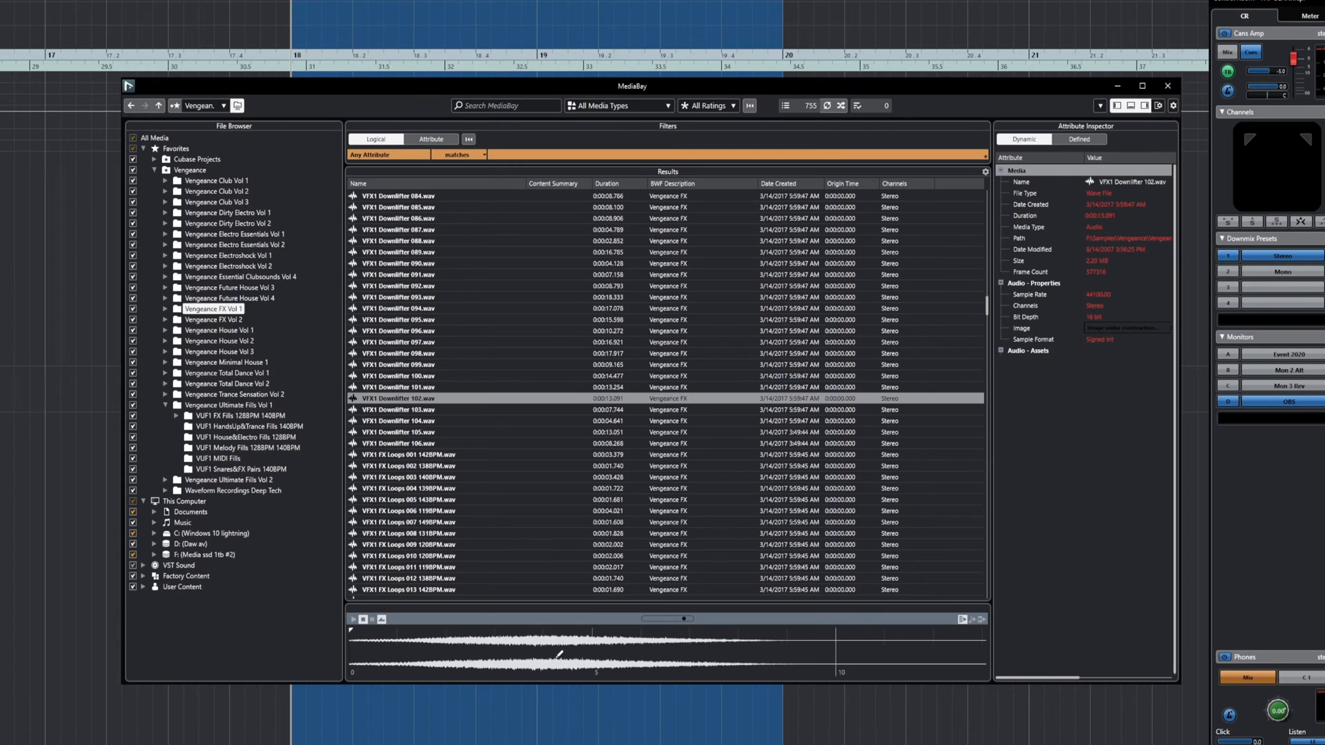
{"action": "left_click", "coordinate": [416, 502]}
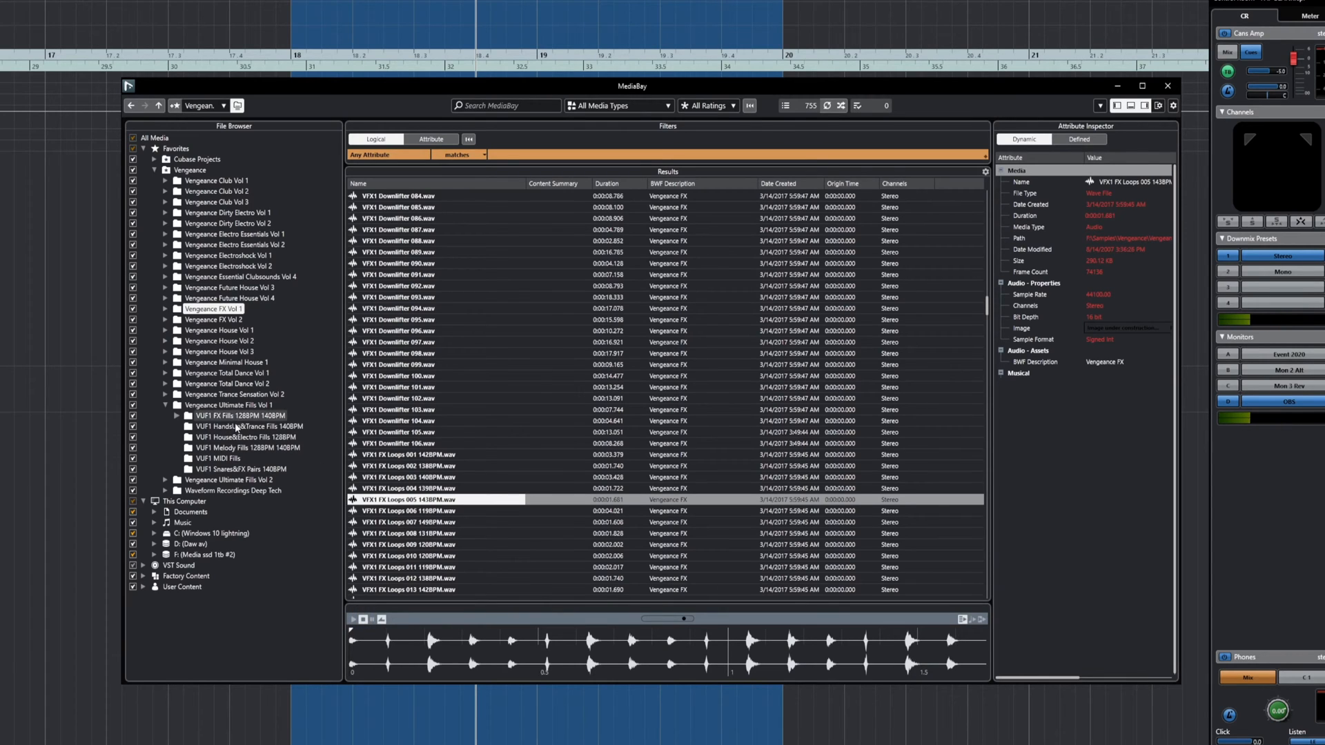
- Preview VUF1 Chrome SNARE 2 8Bars.mid from VUF1 MIDI Fills through Microsoft GS Wavetable Synth, and reset the preview output to Not Connected
{"action": "left_click", "coordinate": [203, 459]}
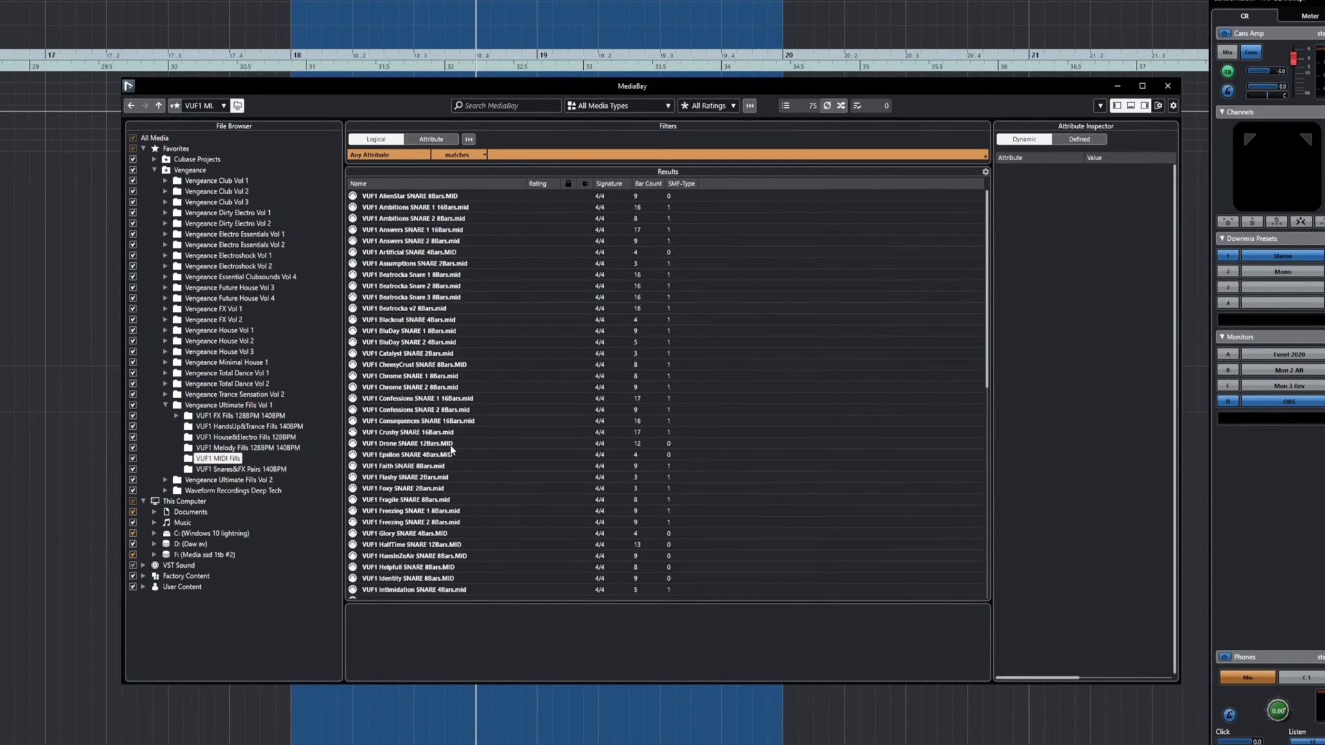
{"action": "left_click", "coordinate": [384, 390]}
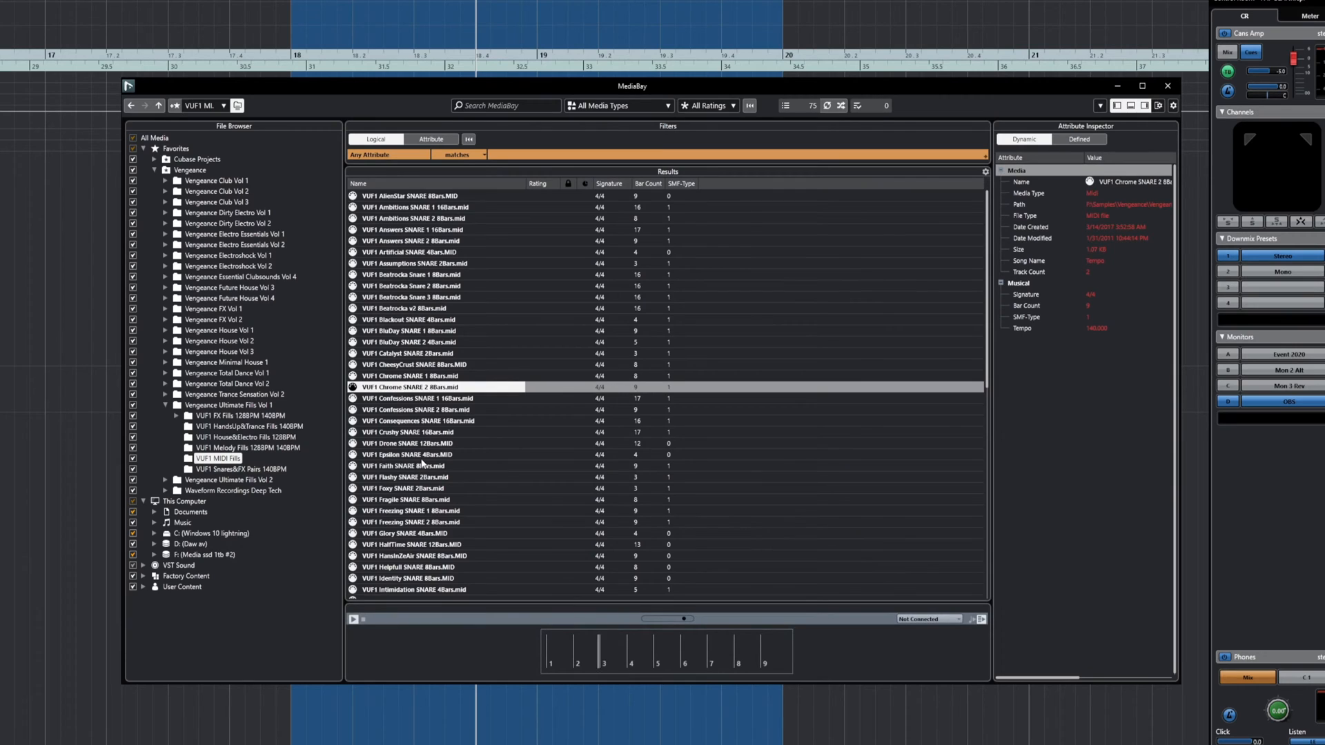
{"action": "left_click", "coordinate": [939, 620]}
{"action": "left_click", "coordinate": [933, 650]}
{"action": "left_click", "coordinate": [926, 621]}
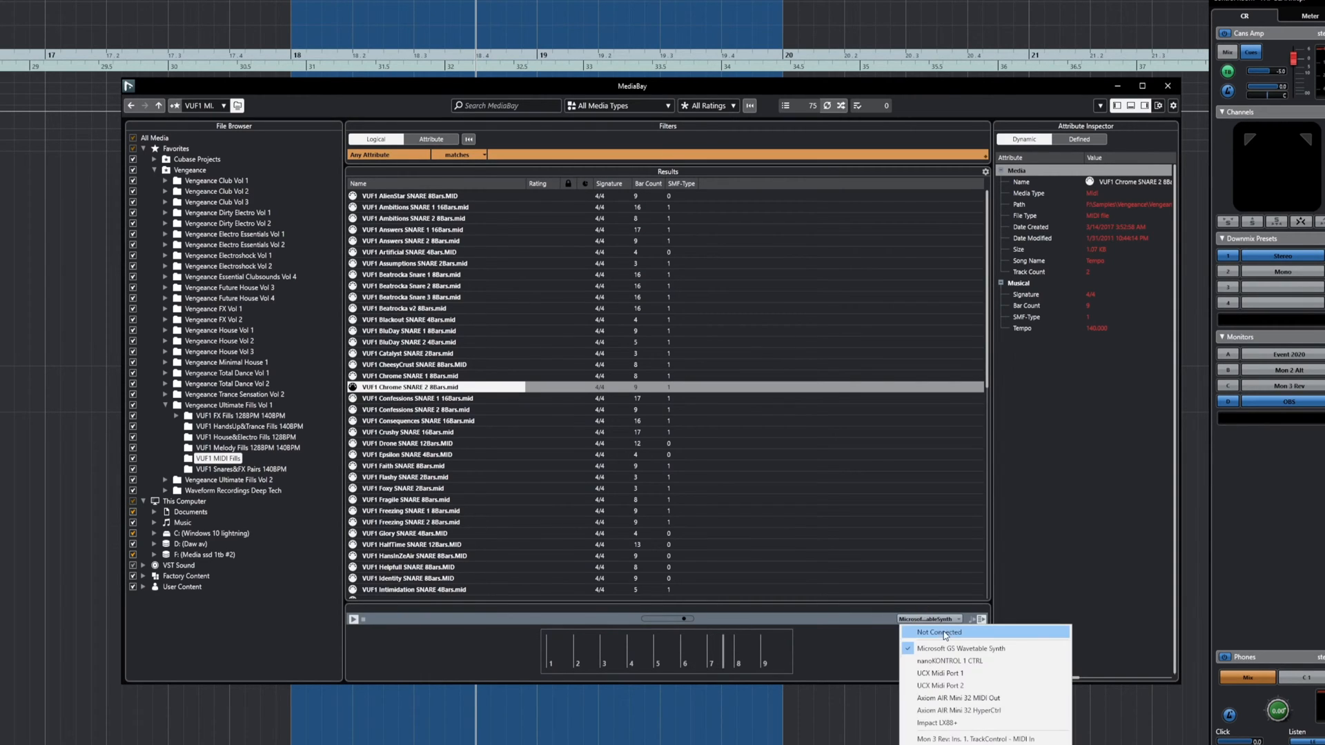
{"action": "left_click", "coordinate": [945, 633]}
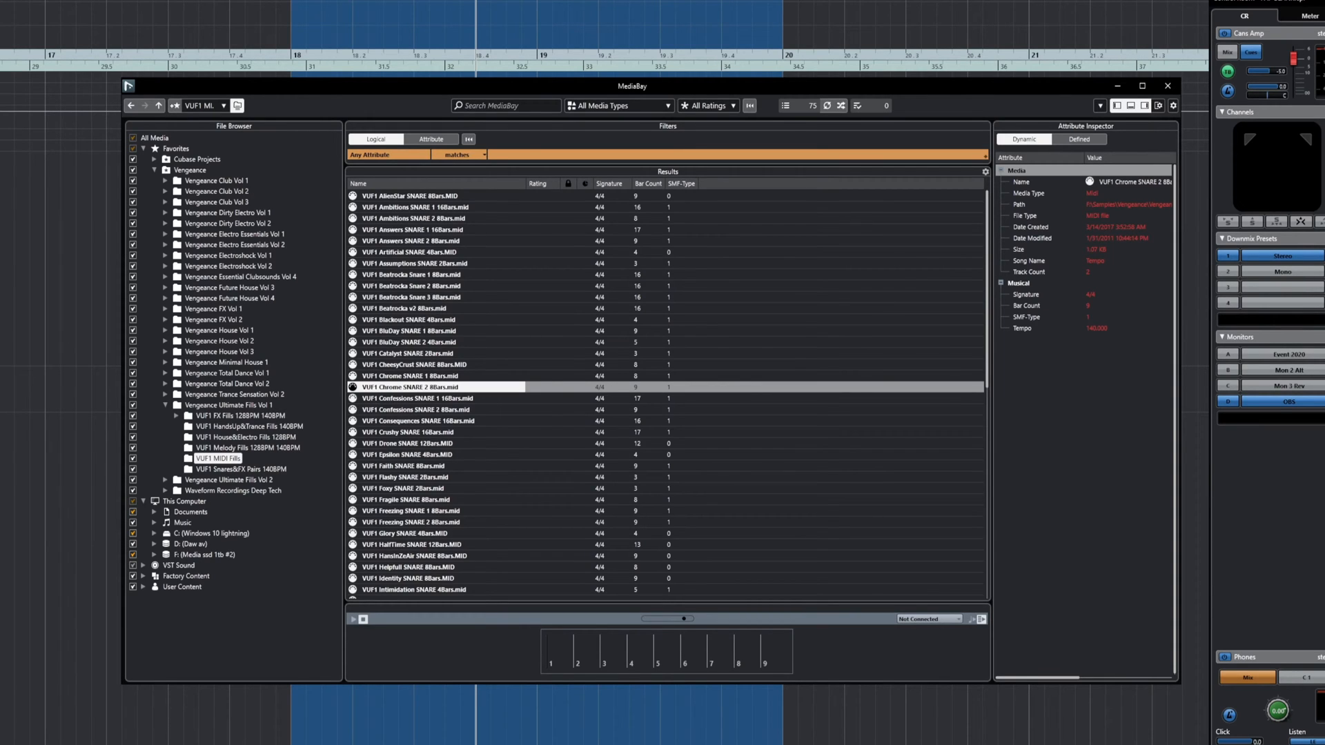
- Add one EZdrummer instrument track with Main Outs to the project, and minimise its instrument window
{"action": "key", "text": "F5"}
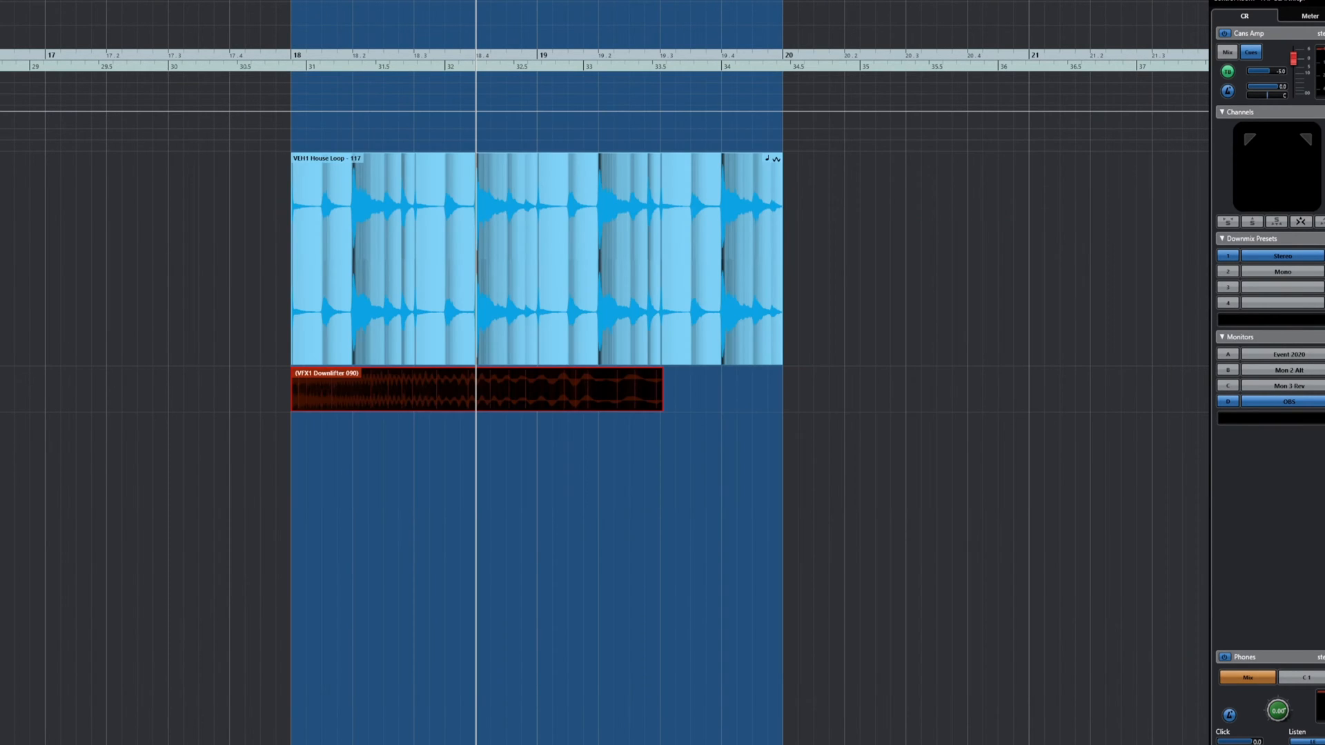
{"action": "key", "text": "t"}
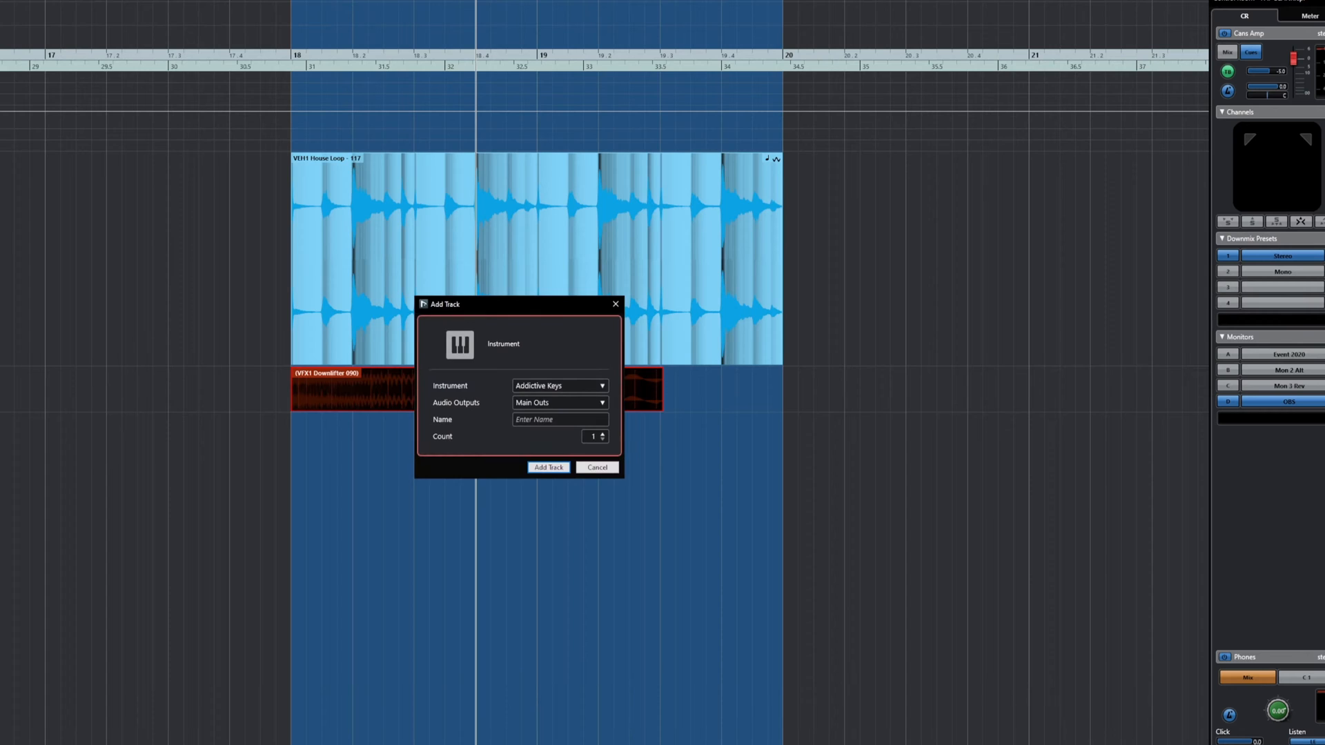
{"action": "left_click", "coordinate": [562, 381]}
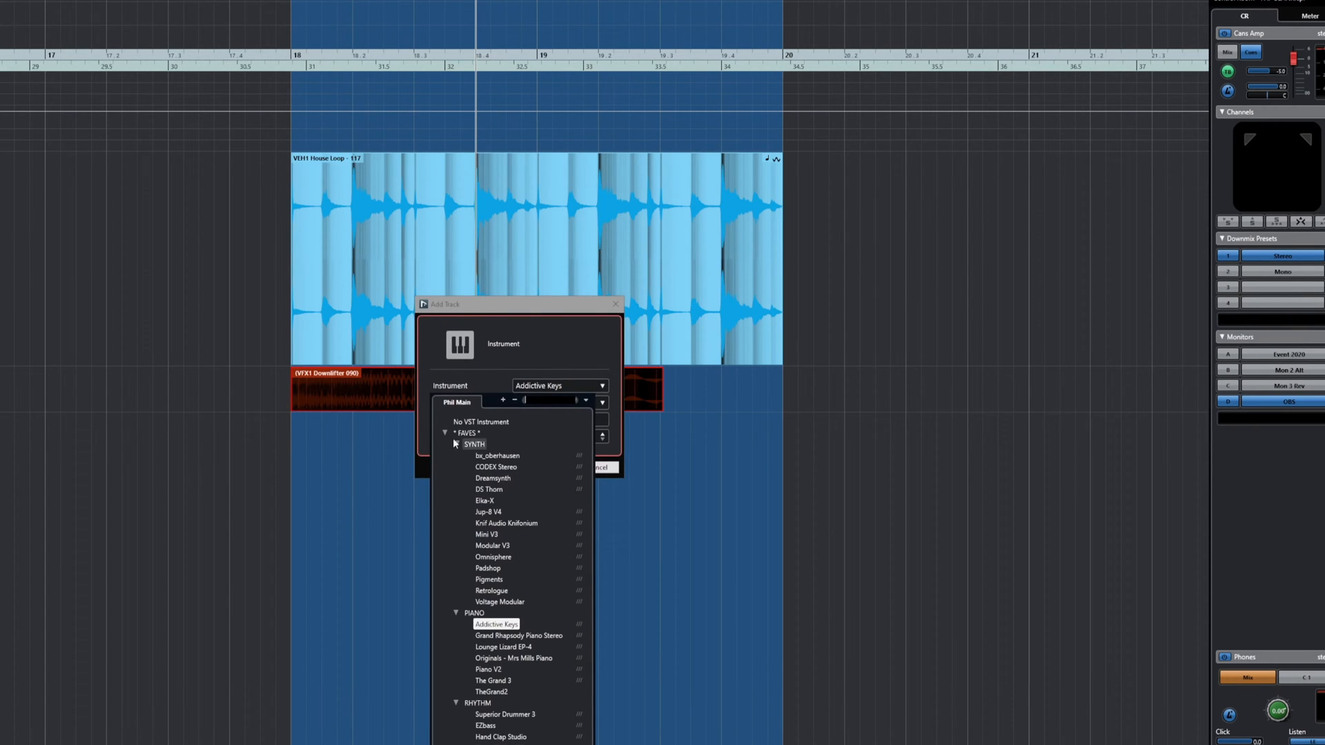
{"action": "scroll", "coordinate": [520, 650], "scroll_direction": "down", "scroll_amount": 6}
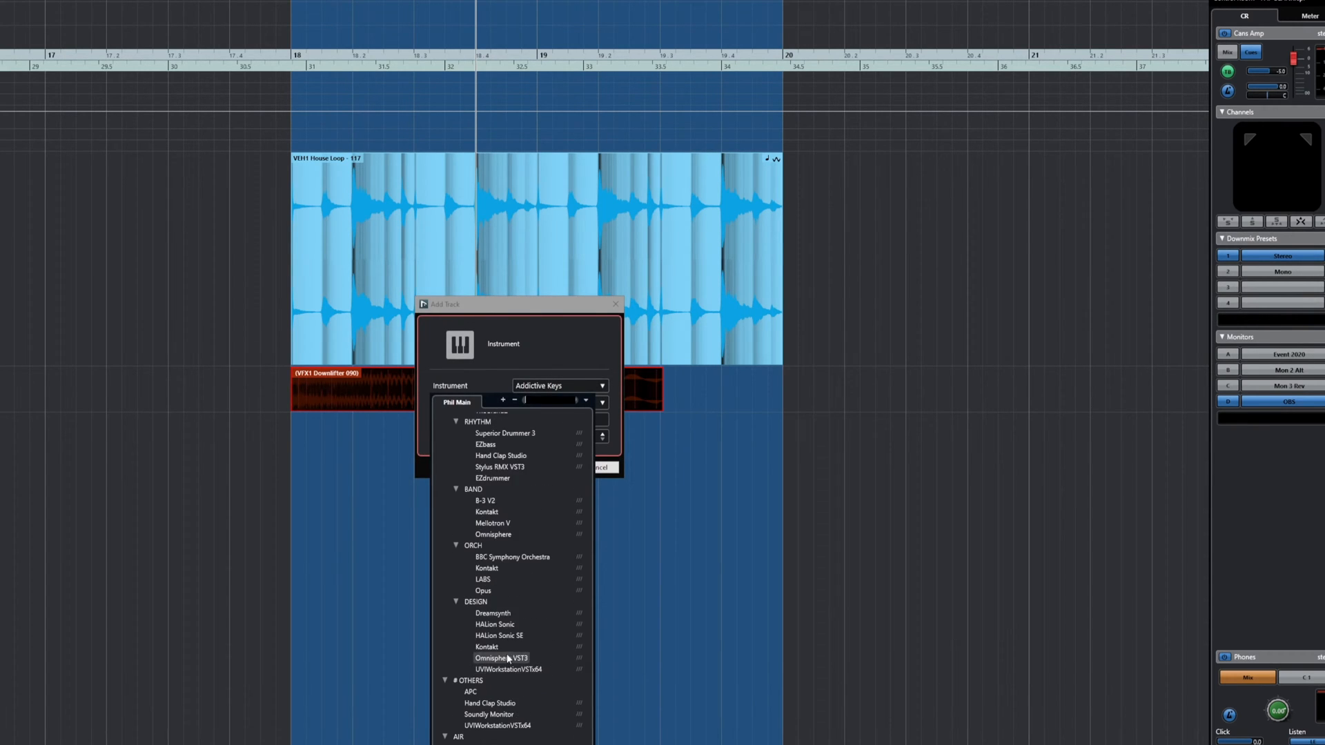
{"action": "scroll", "coordinate": [515, 656], "scroll_direction": "down", "scroll_amount": 2}
{"action": "scroll", "coordinate": [516, 593], "scroll_direction": "up", "scroll_amount": 6}
{"action": "scroll", "coordinate": [518, 583], "scroll_direction": "up", "scroll_amount": 3}
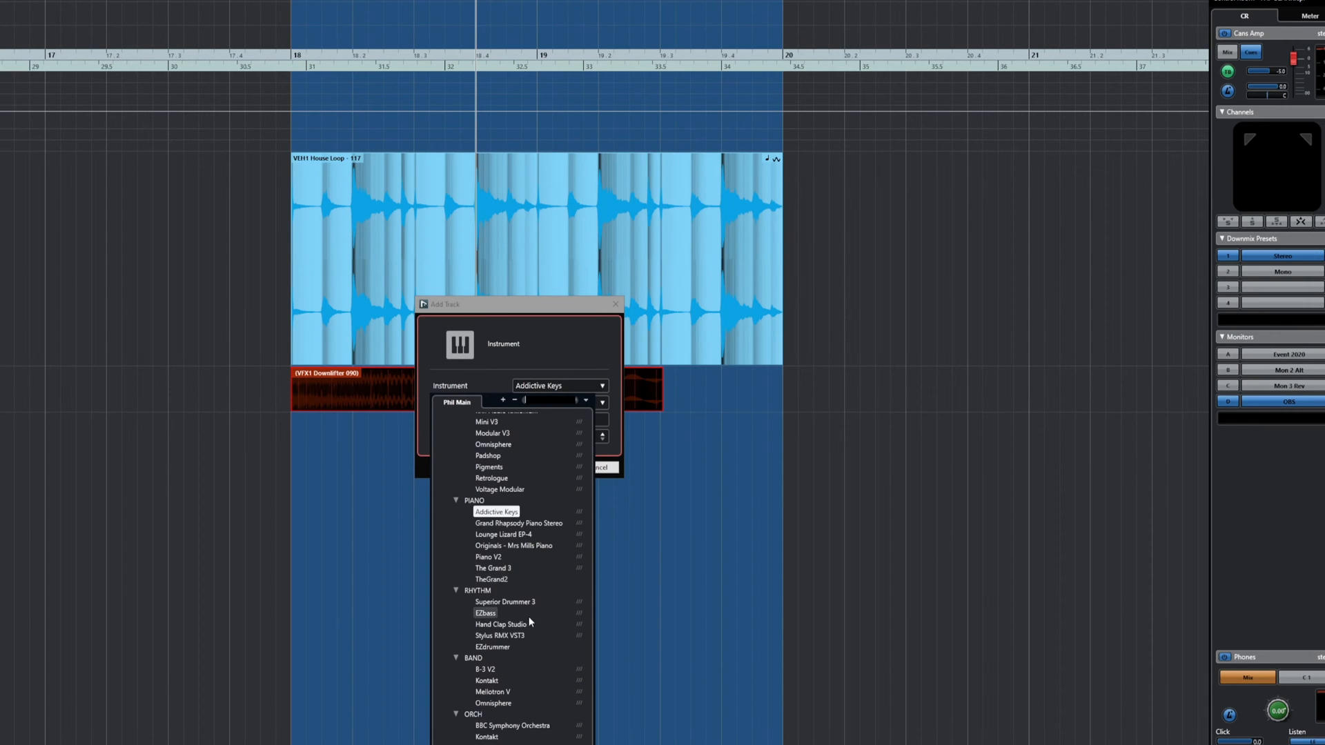
{"action": "key", "text": "Escape"}
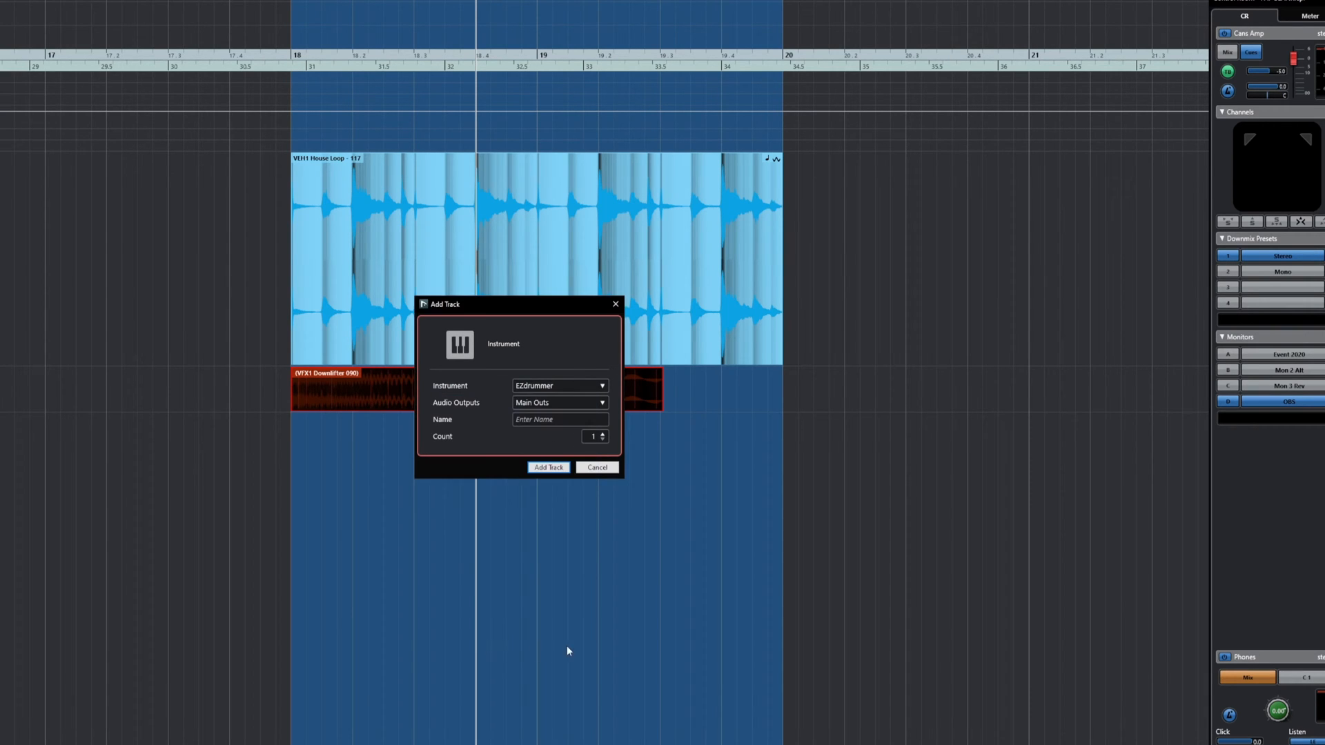
{"action": "left_click", "coordinate": [552, 470]}
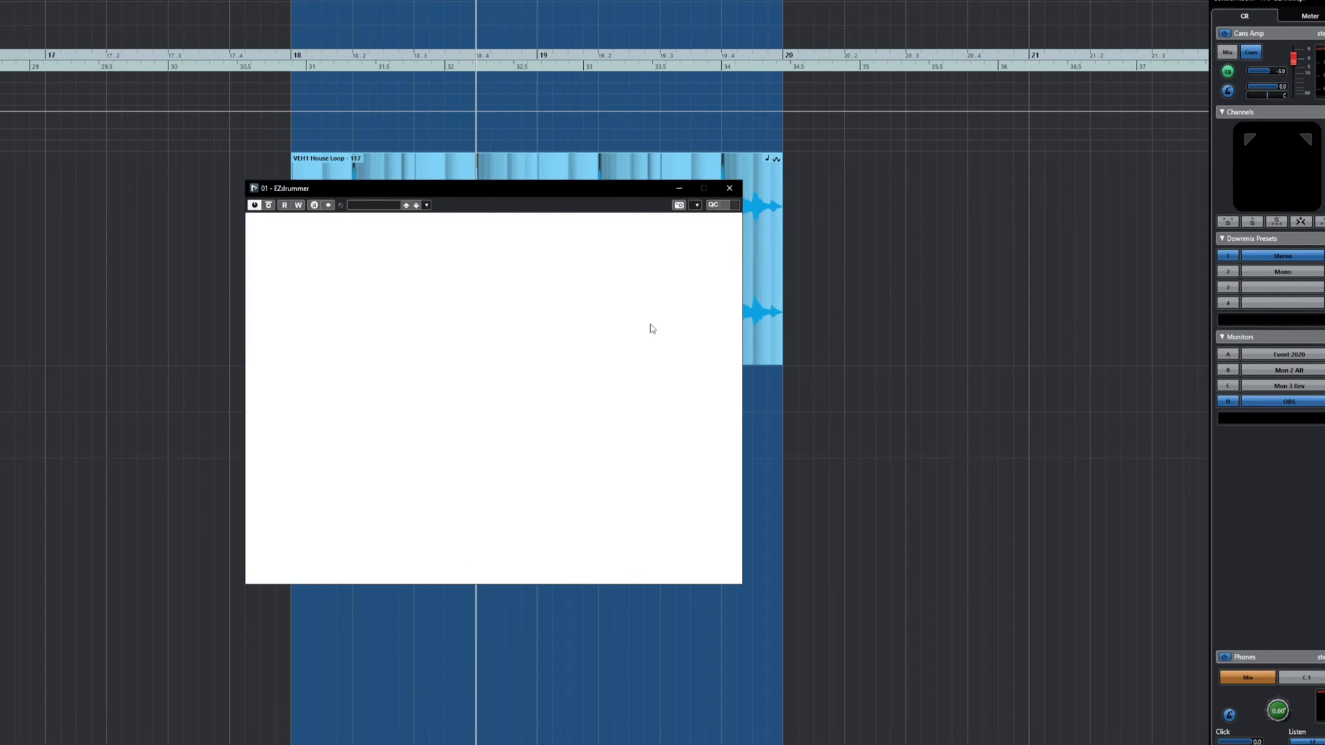
{"action": "left_click", "coordinate": [678, 189]}
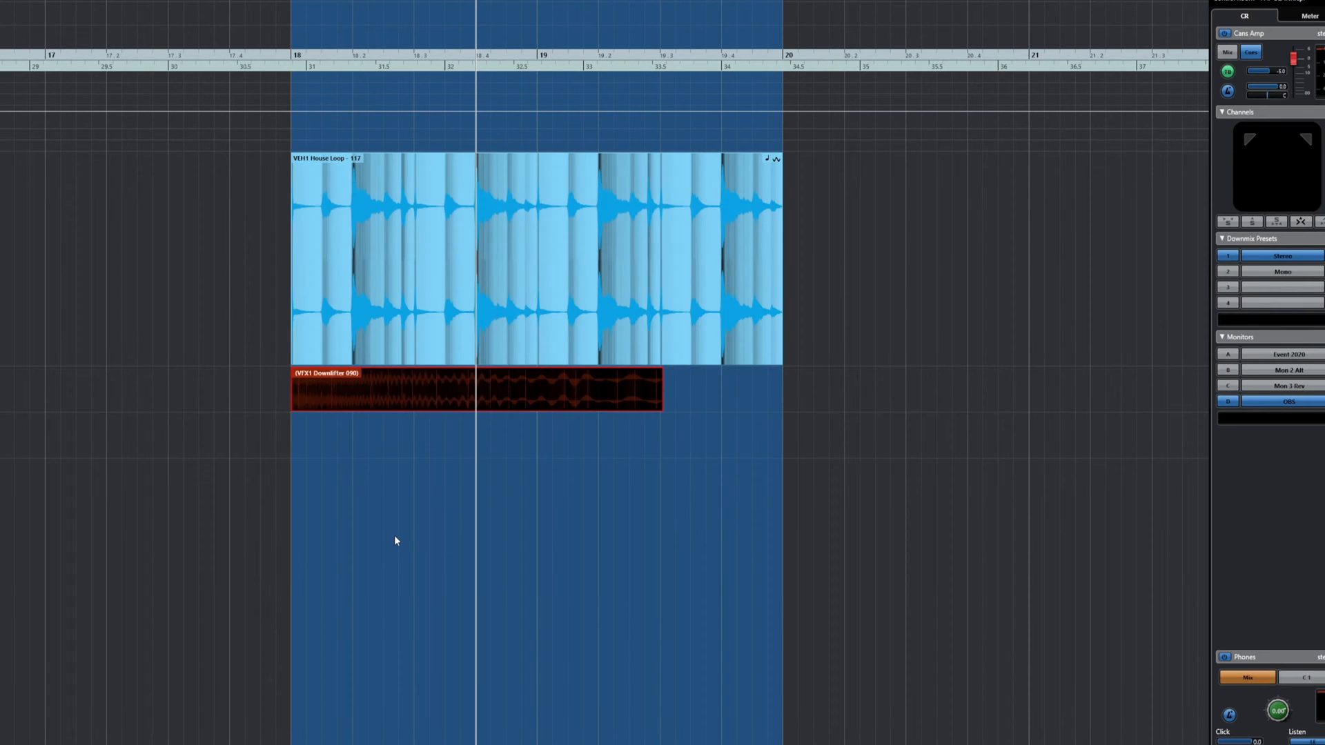
- Reopen MediaBay, route the MIDI preview to 01. EZdrummer - MIDI In, and play then stop VUF1 Chrome SNARE 2 8Bars.mid
{"action": "key", "text": "F5"}
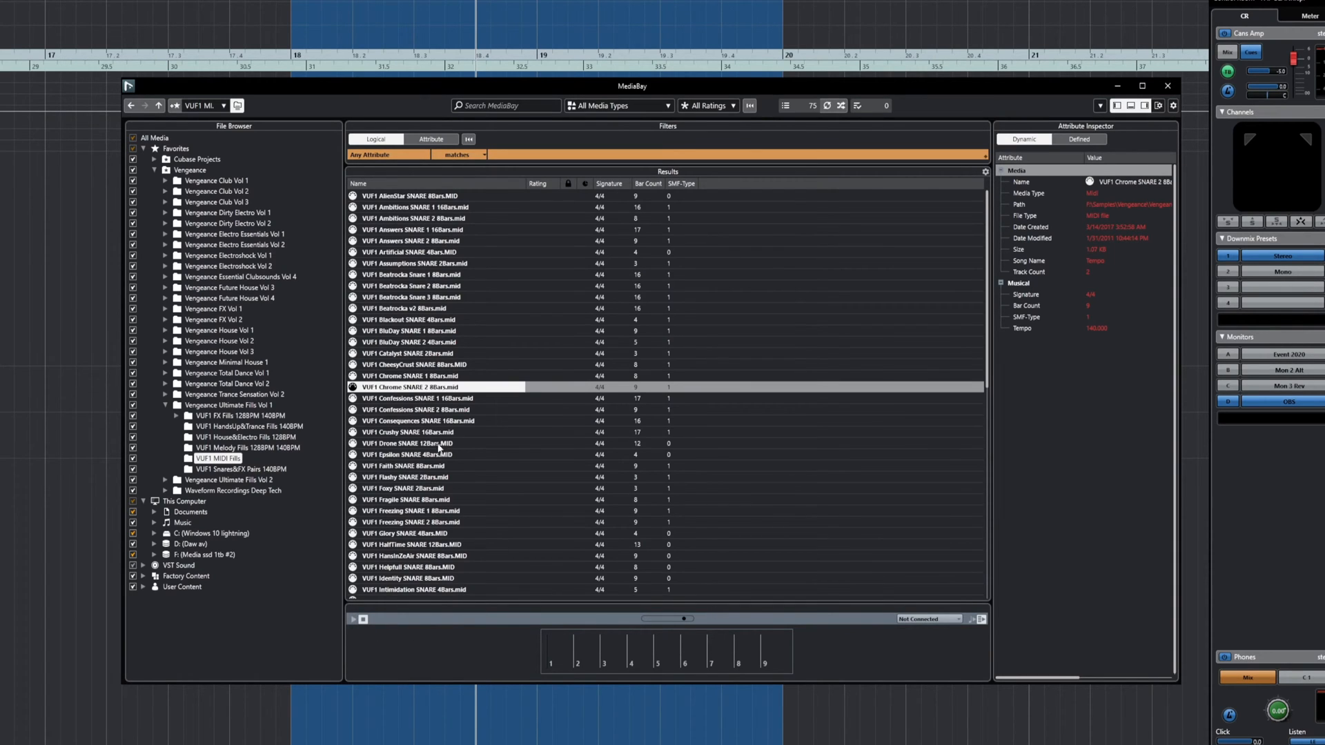
{"action": "left_click", "coordinate": [940, 621]}
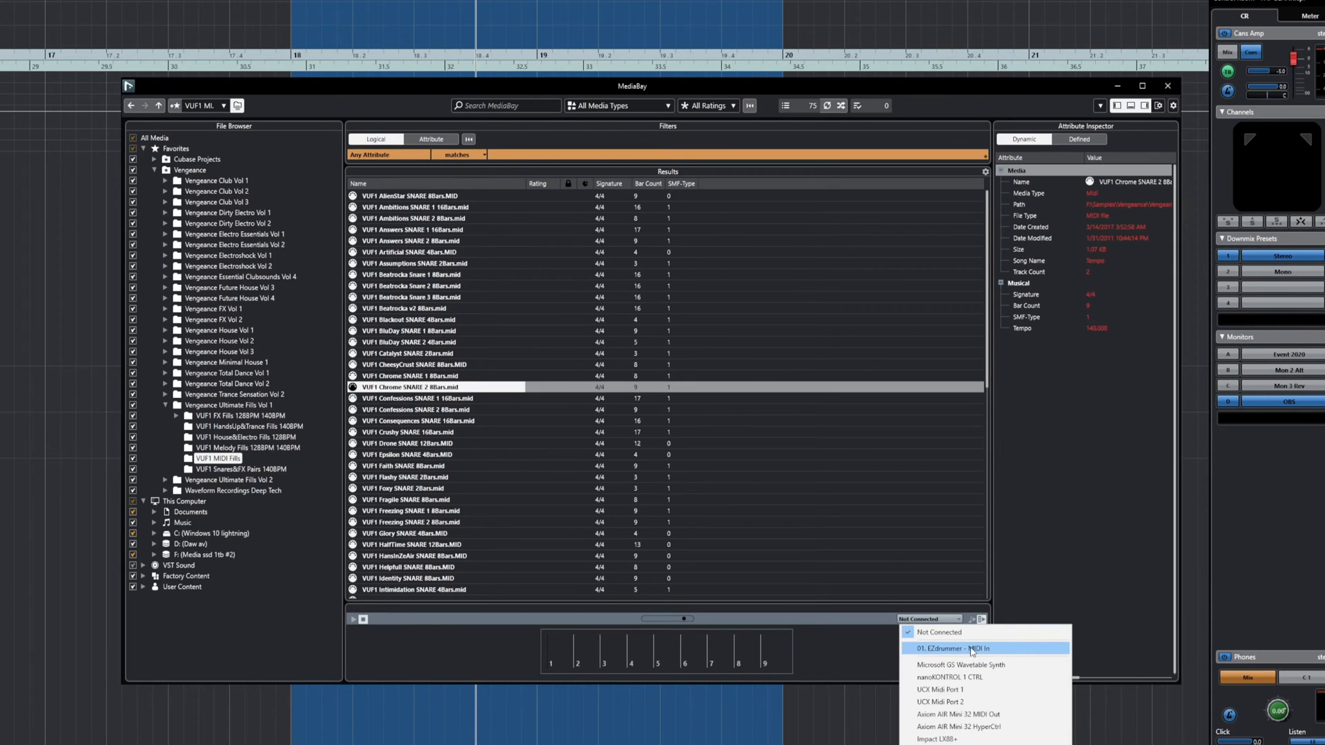
{"action": "left_click", "coordinate": [951, 648]}
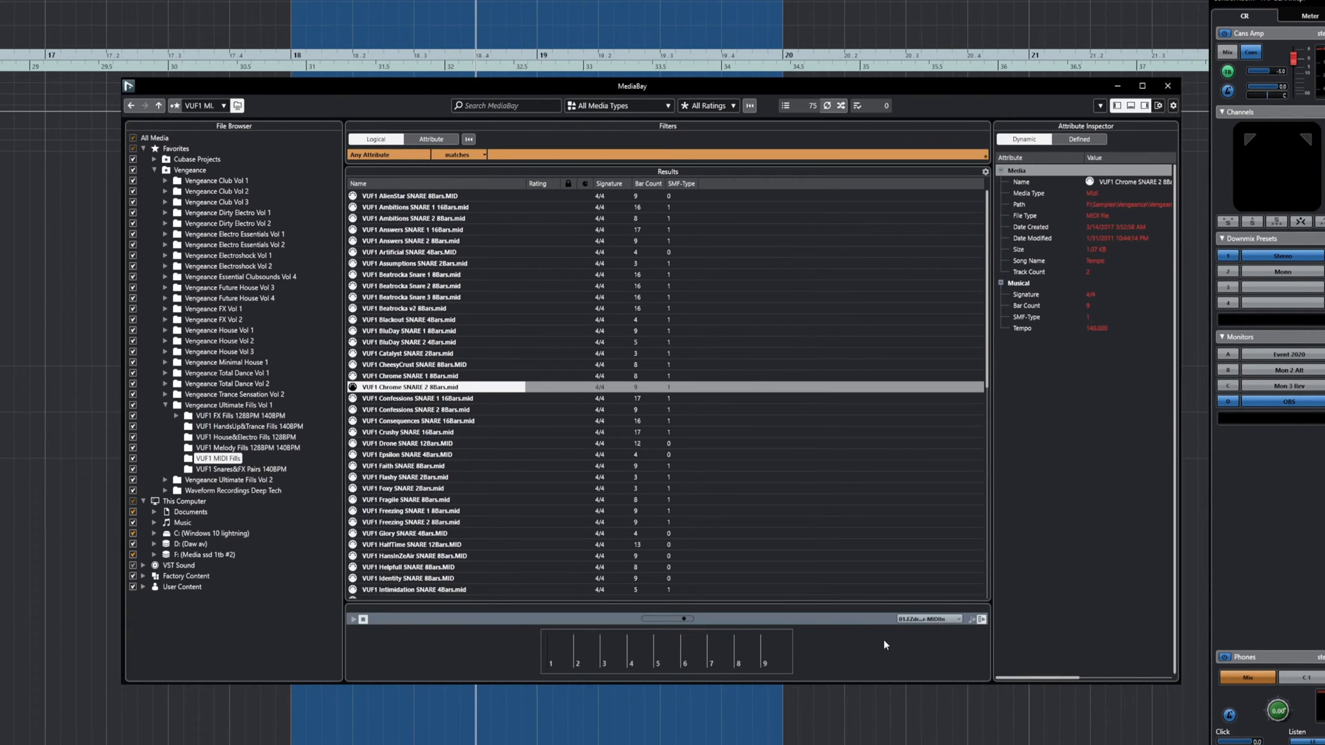
{"action": "left_click", "coordinate": [353, 620]}
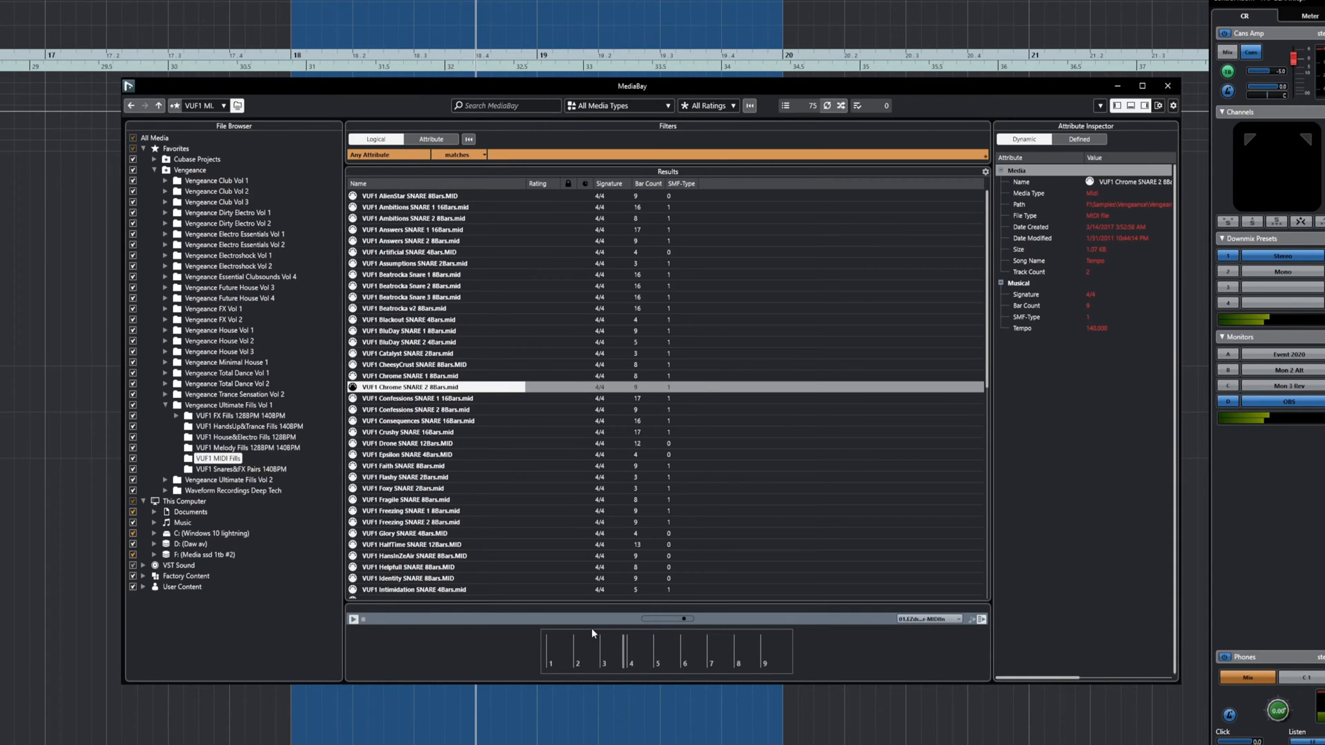
{"action": "left_click", "coordinate": [362, 620]}
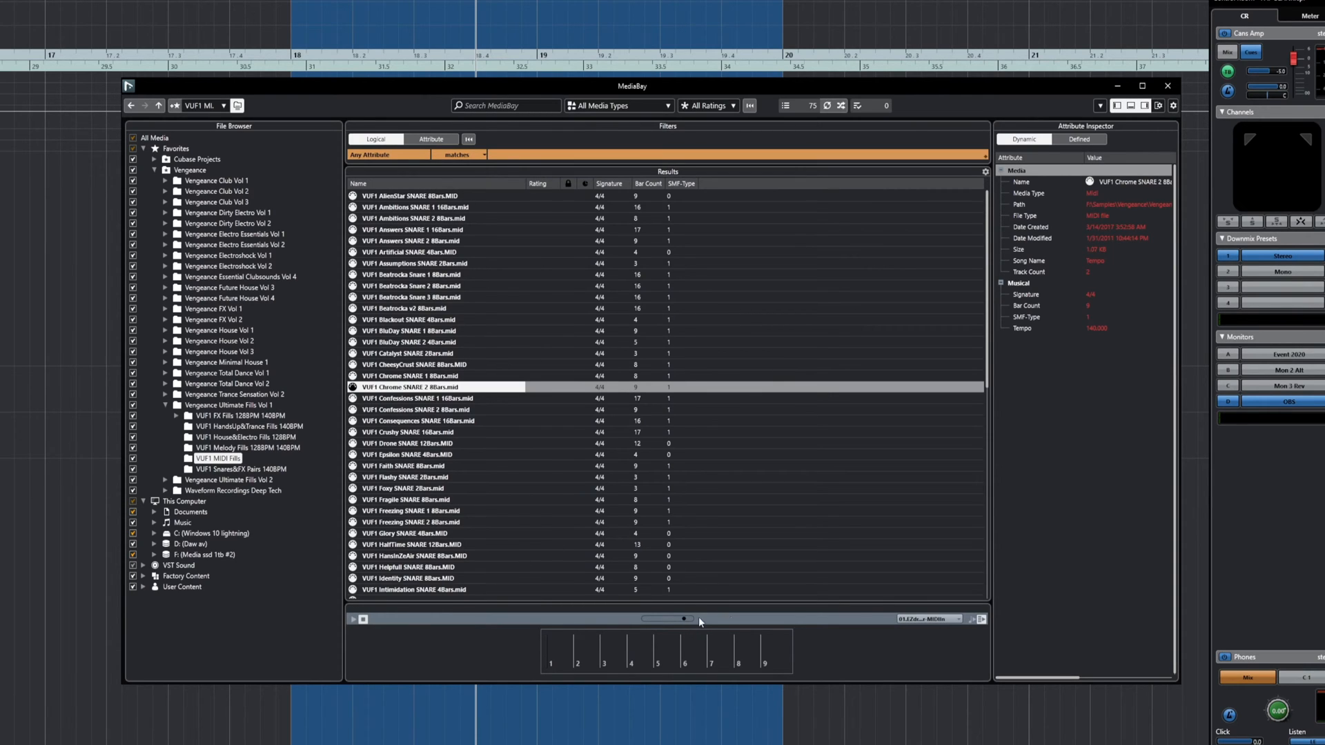
- Audition VUF1 Faith SNARE 8Bars.mid, VUF1 Freezing SNARE 2 8Bars.mid and VUF1 Precious SNARE 16Bars.MID, and stop the preview
{"action": "left_click", "coordinate": [384, 466]}
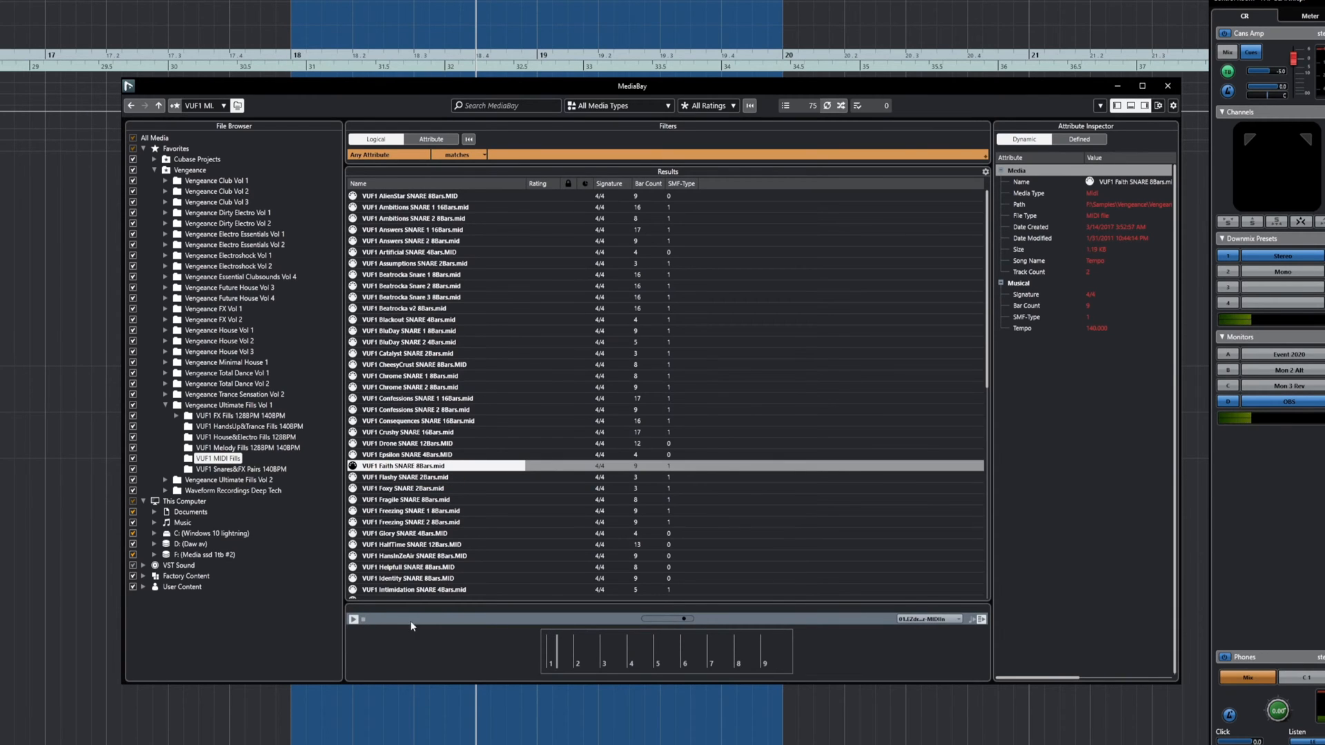
{"action": "left_click", "coordinate": [410, 523]}
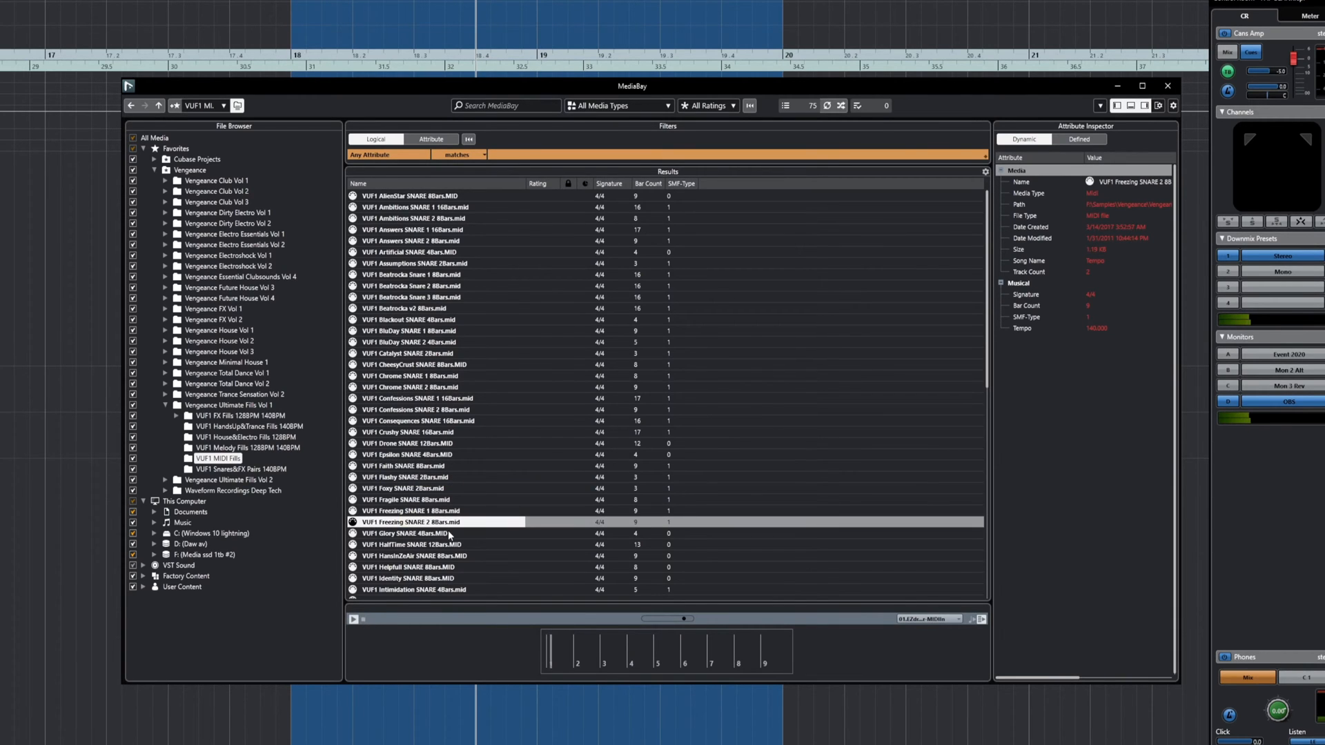
{"action": "scroll", "coordinate": [442, 525], "scroll_direction": "down", "scroll_amount": 9}
{"action": "left_click", "coordinate": [401, 466]}
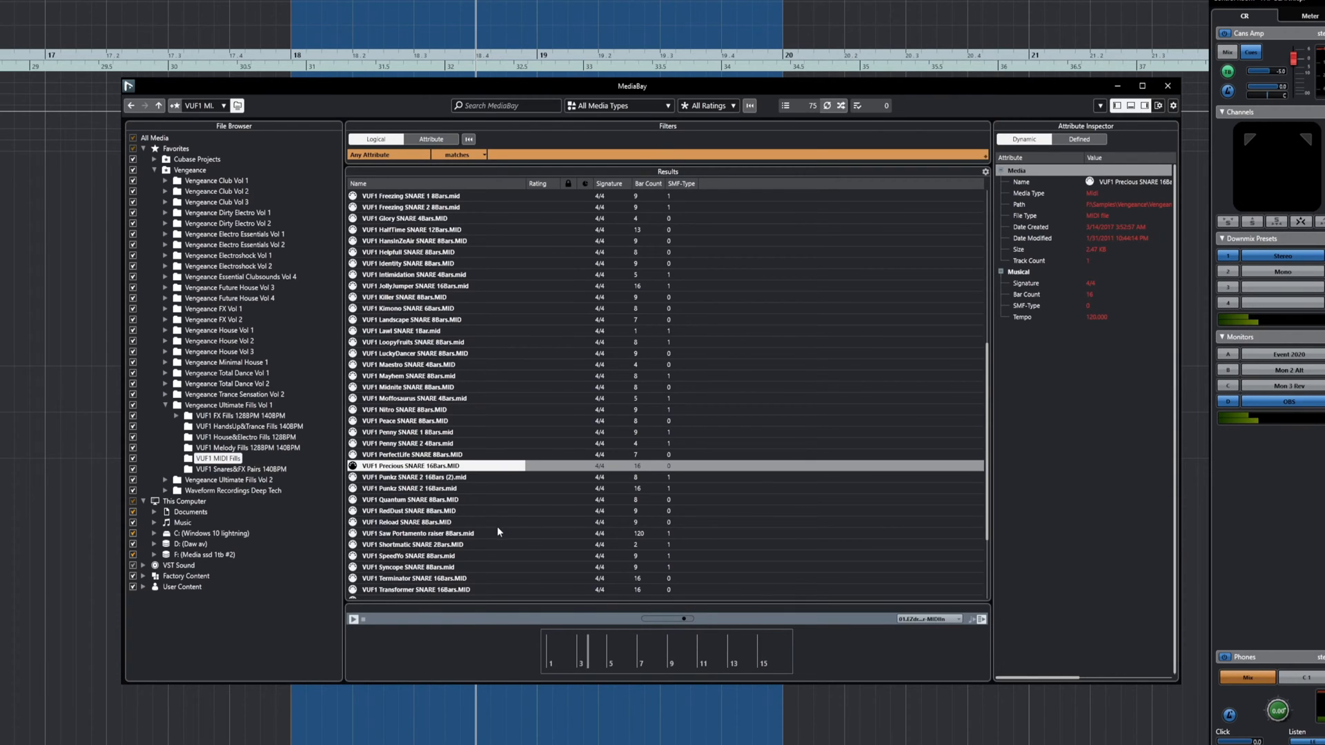
{"action": "scroll", "coordinate": [476, 535], "scroll_direction": "up", "scroll_amount": 3}
{"action": "scroll", "coordinate": [461, 540], "scroll_direction": "up", "scroll_amount": 5}
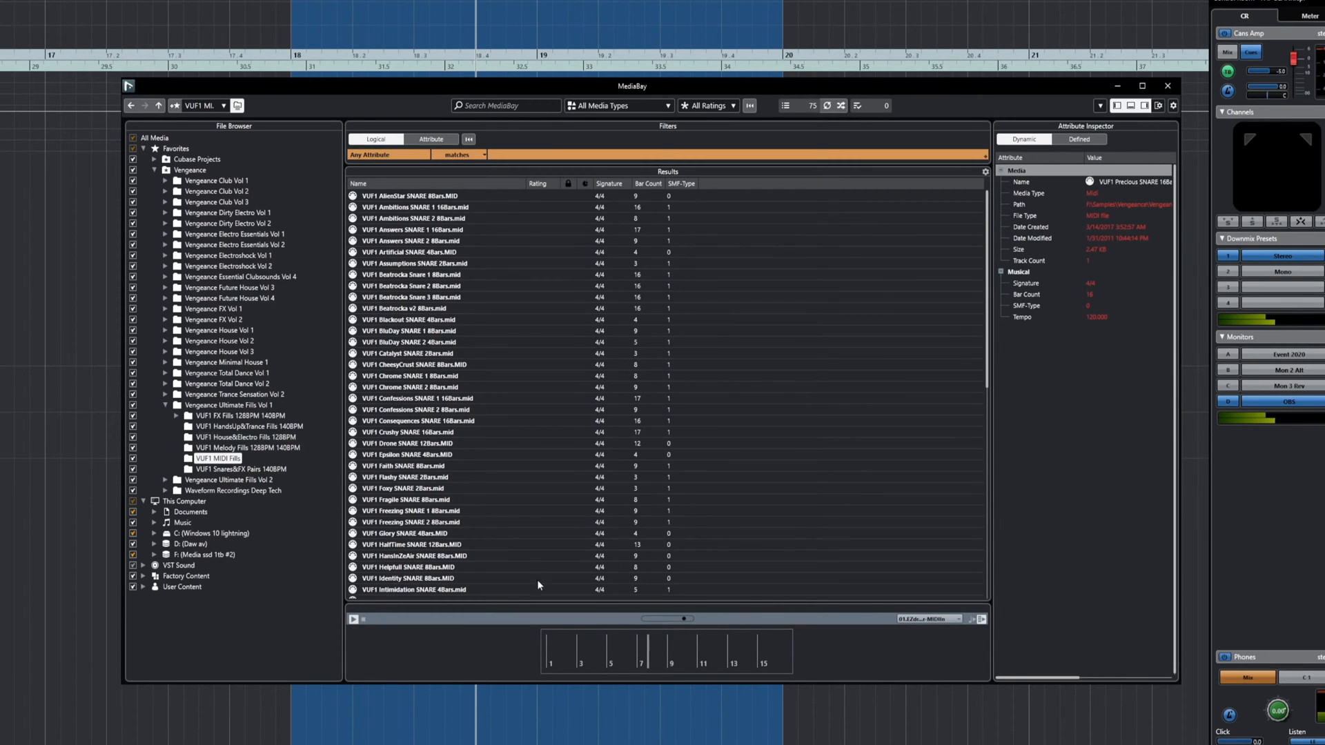
{"action": "left_click", "coordinate": [366, 621]}
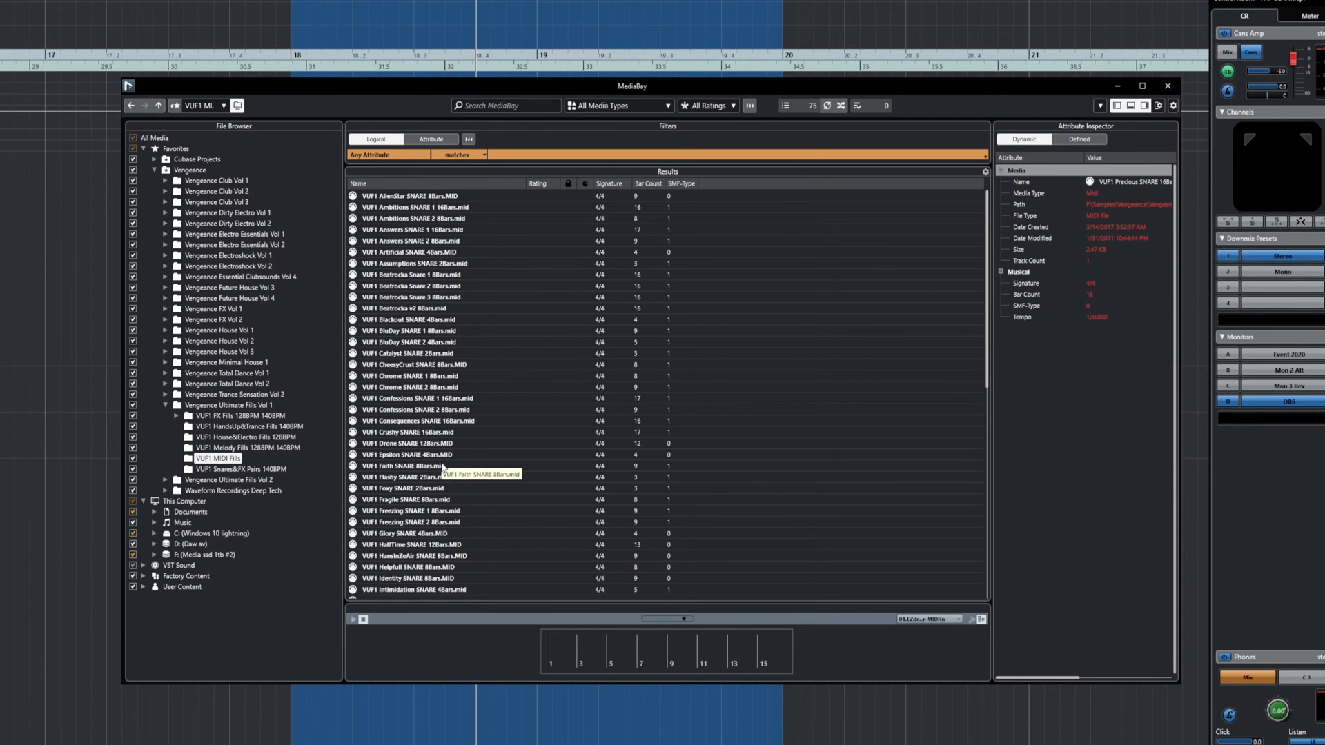
- Audition VUF1 Velour SNARE 2 2Bars.mid and stop the preview
{"action": "scroll", "coordinate": [444, 479], "scroll_direction": "down", "scroll_amount": 15}
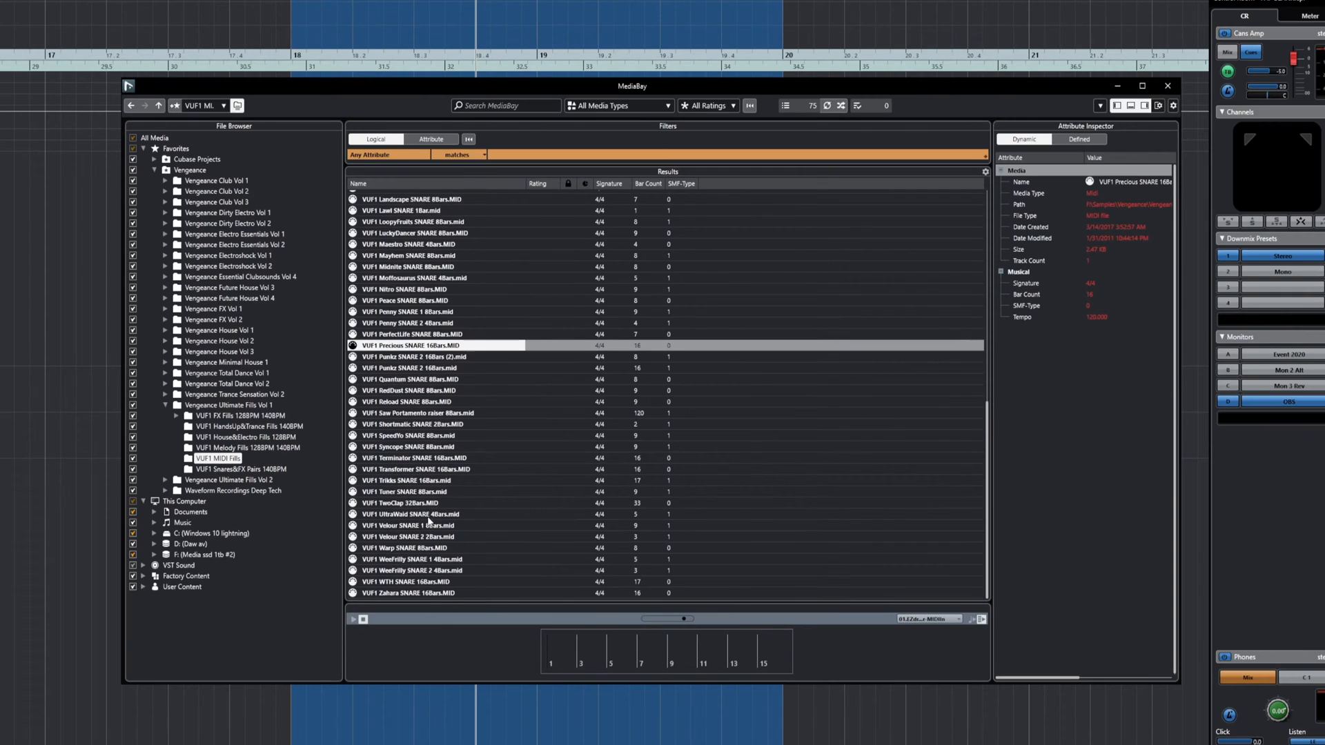
{"action": "left_click", "coordinate": [383, 537]}
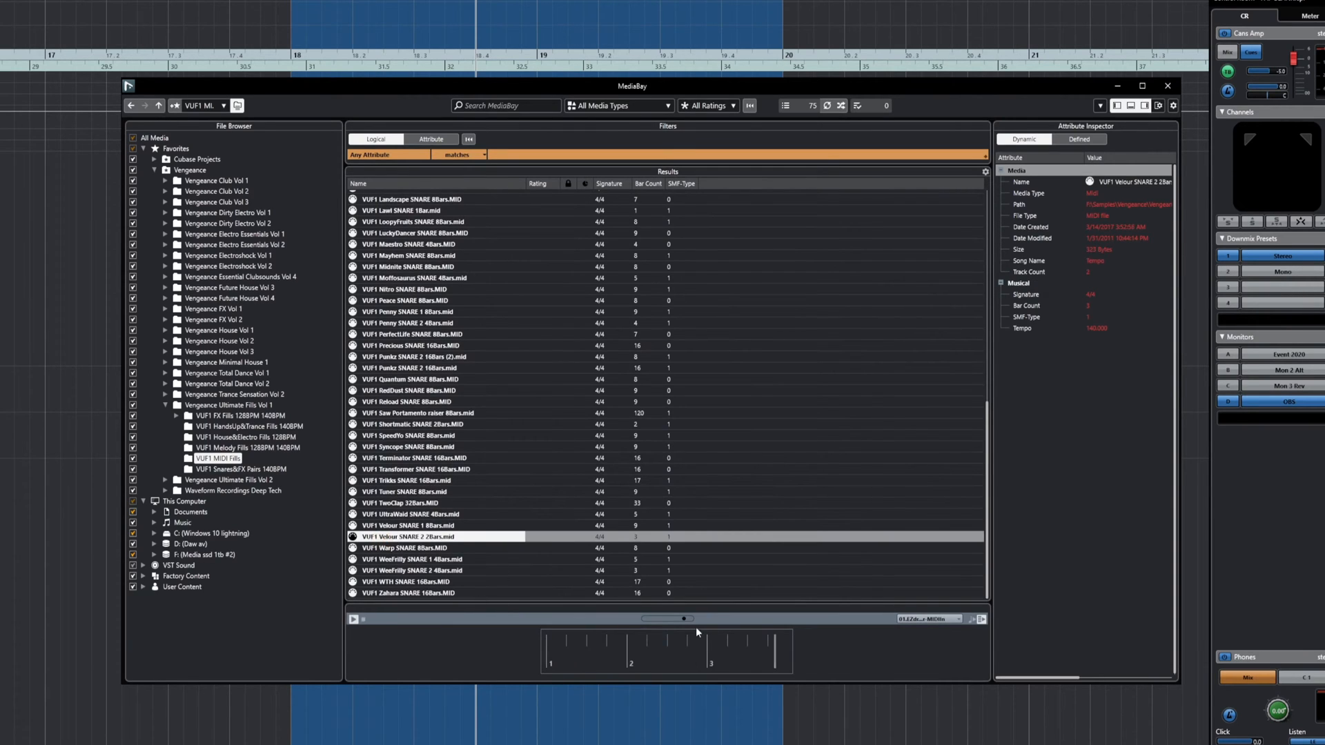
{"action": "left_click", "coordinate": [364, 619]}
- Review the available MIDI preview outputs, keeping 01. EZdrummer - MIDI In selected
{"action": "left_click", "coordinate": [939, 621]}
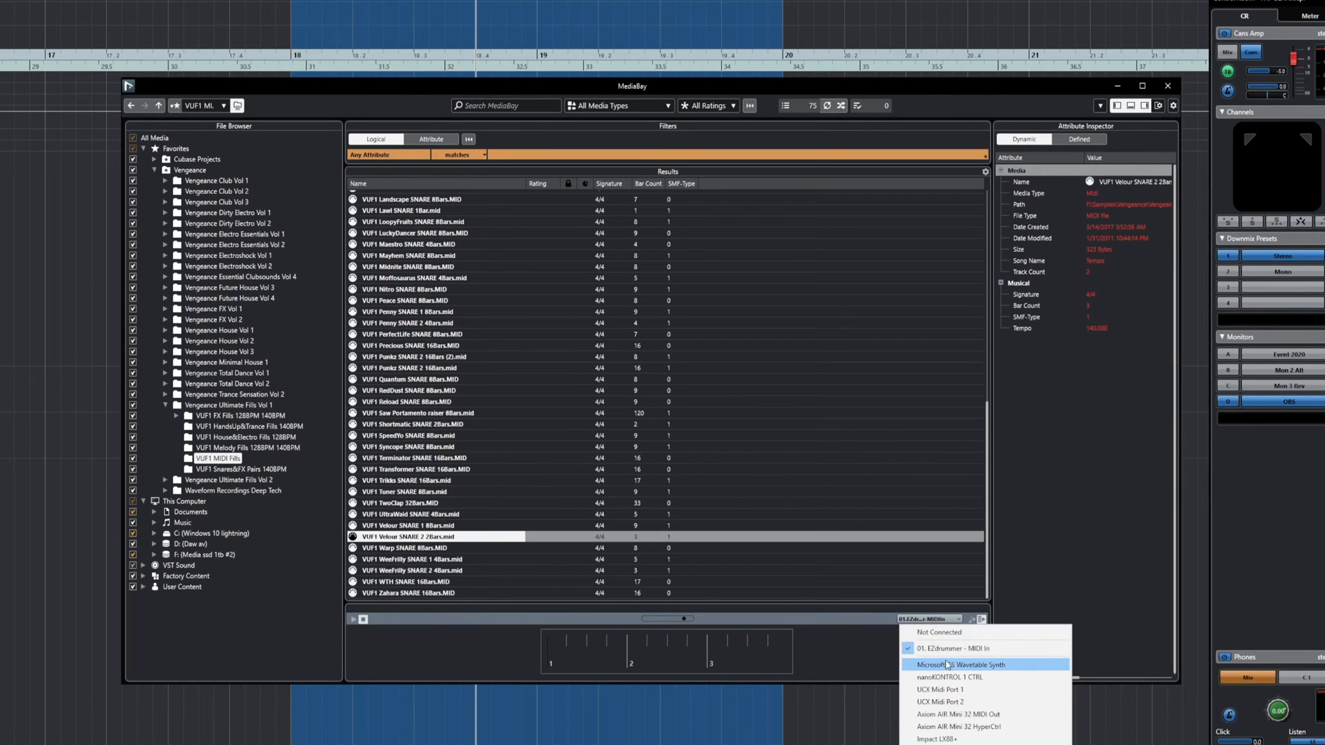
{"action": "left_click", "coordinate": [944, 650]}
{"action": "left_click", "coordinate": [940, 620]}
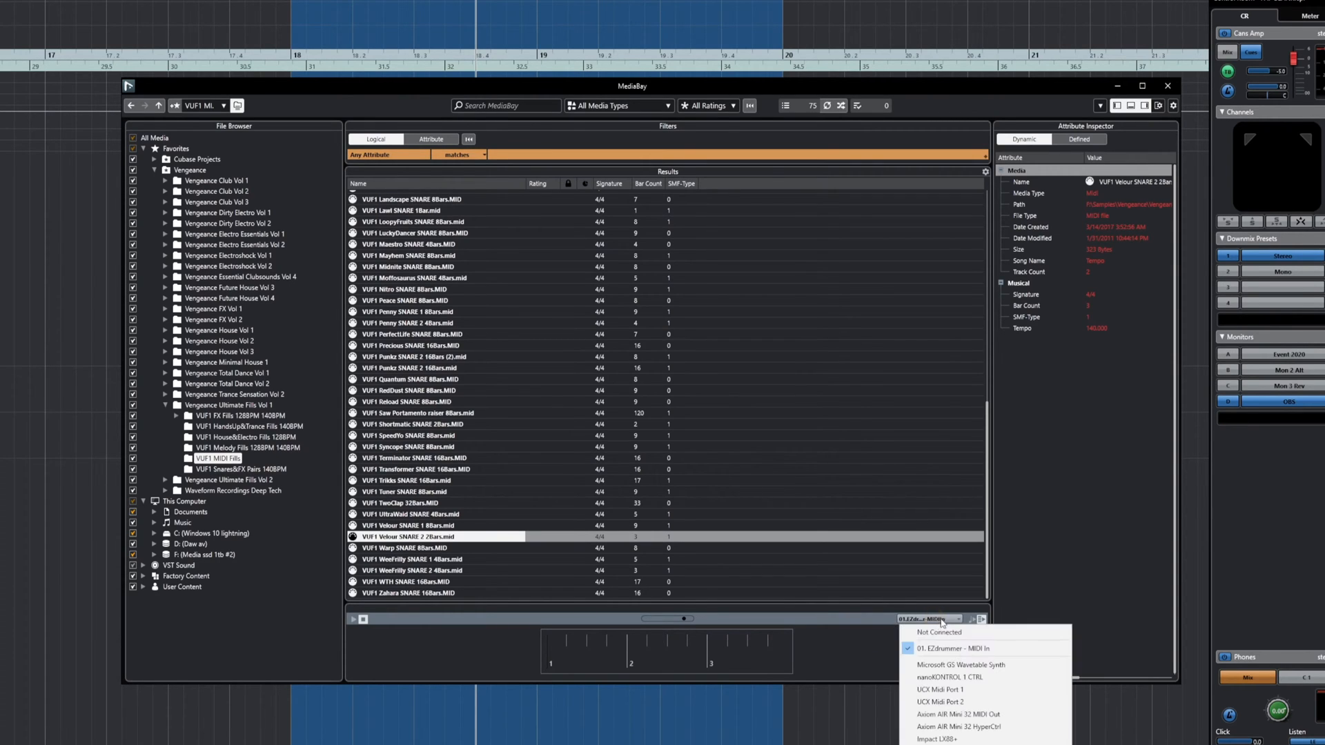
{"action": "left_click", "coordinate": [835, 652]}
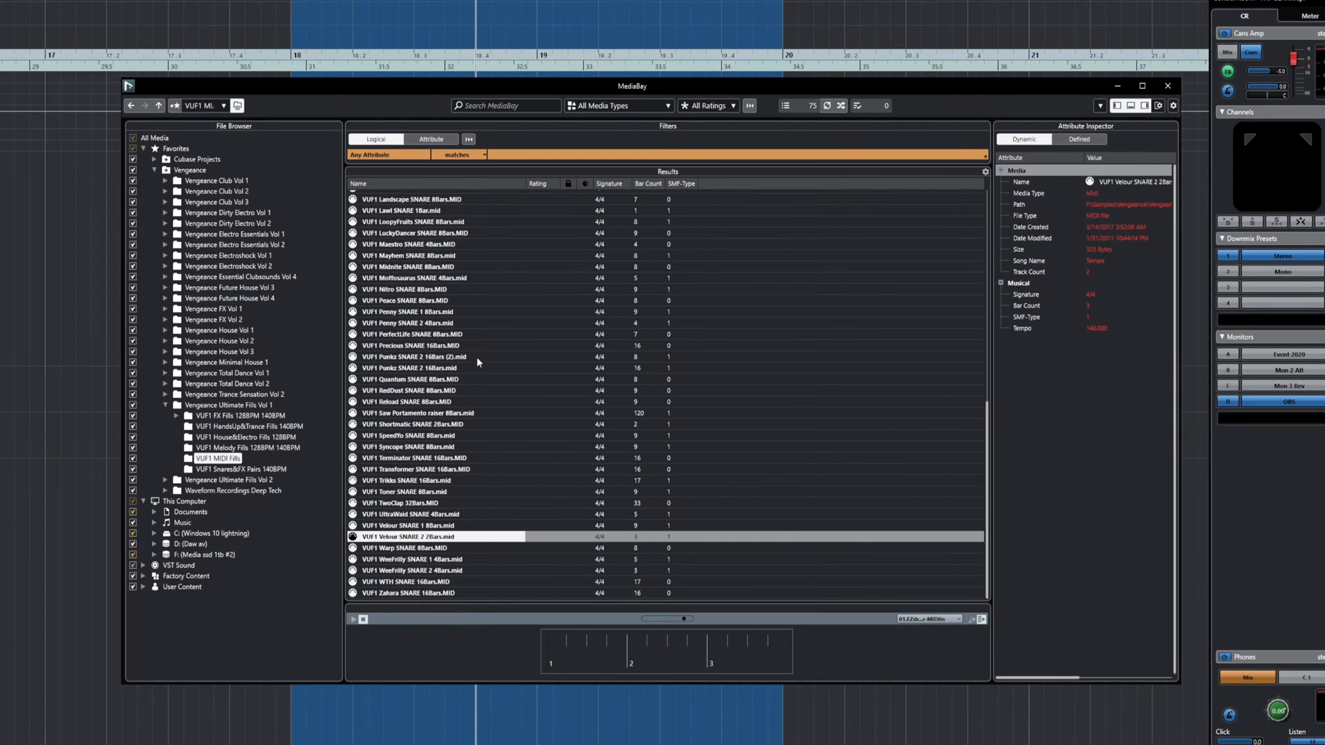
{"action": "scroll", "coordinate": [473, 373], "scroll_direction": "up", "scroll_amount": 10}
{"action": "scroll", "coordinate": [445, 415], "scroll_direction": "down", "scroll_amount": 5}
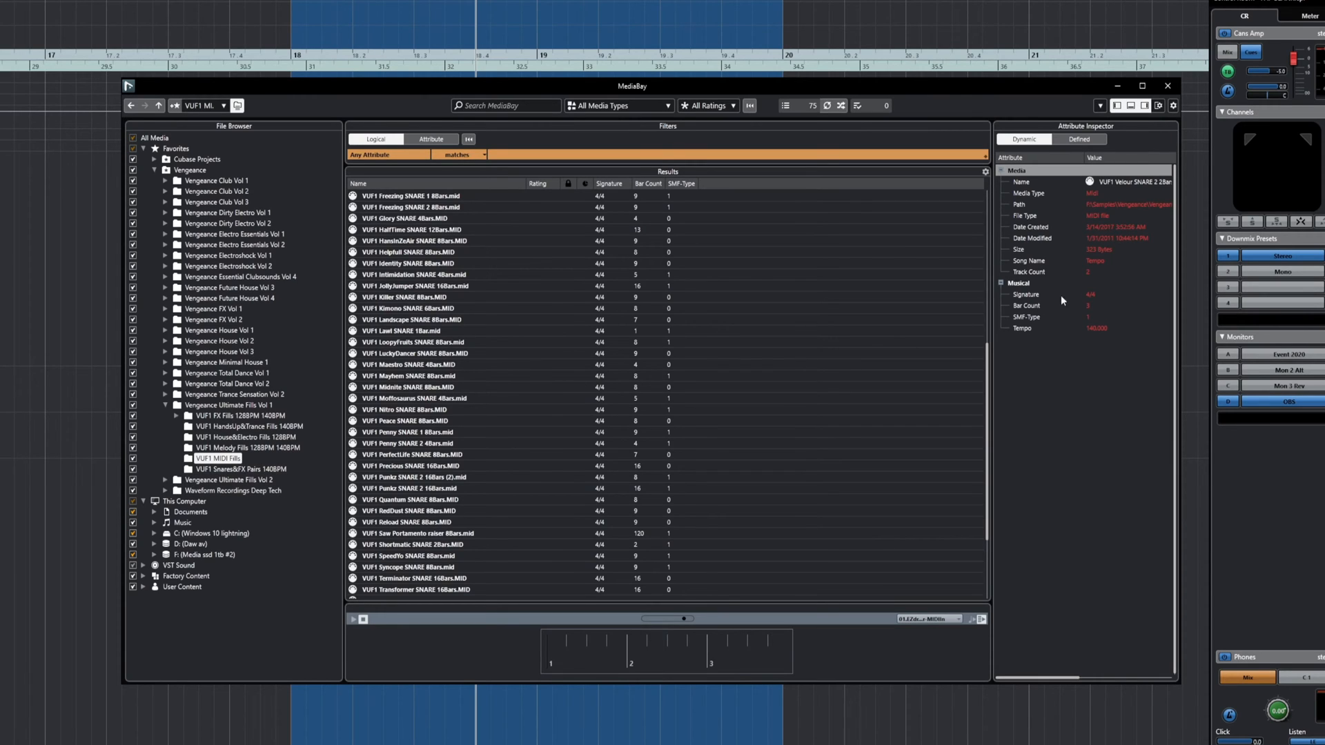
{"action": "left_click", "coordinate": [1065, 415]}
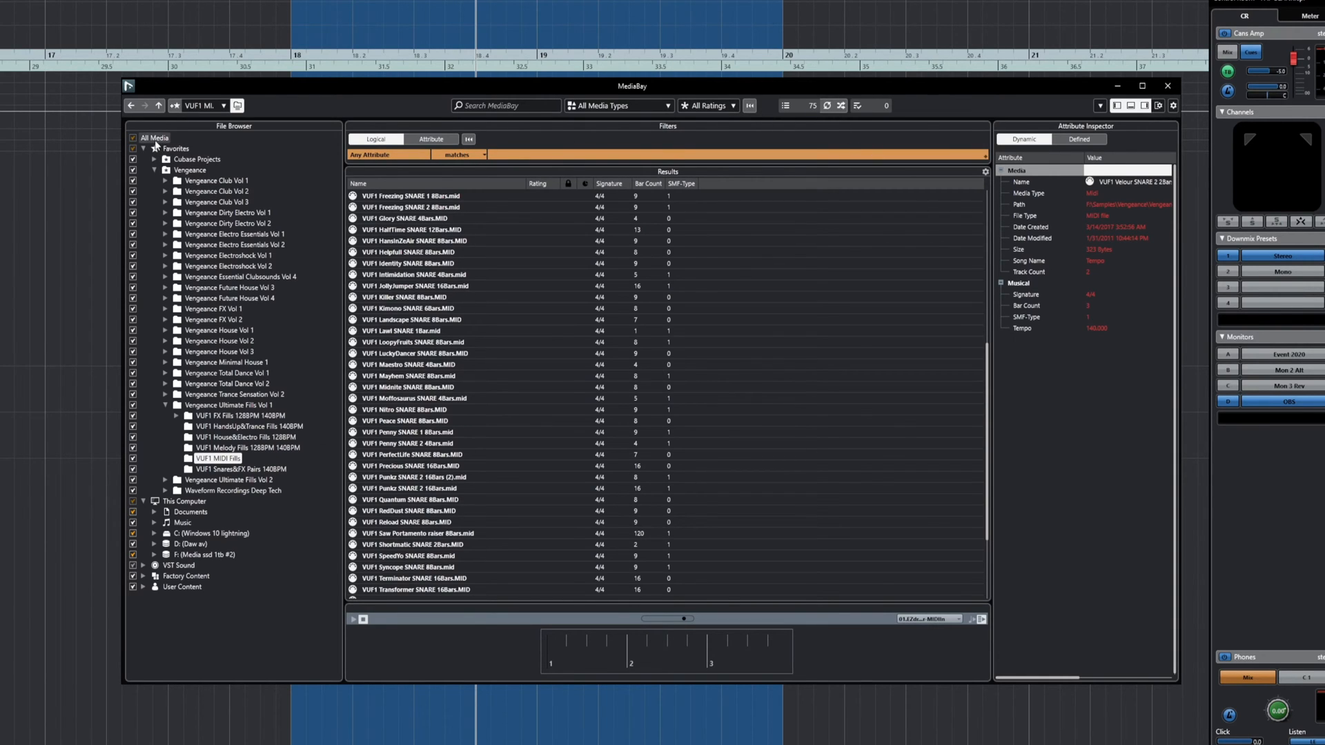
- Search All Media for "drum"
{"action": "left_click", "coordinate": [505, 106]}
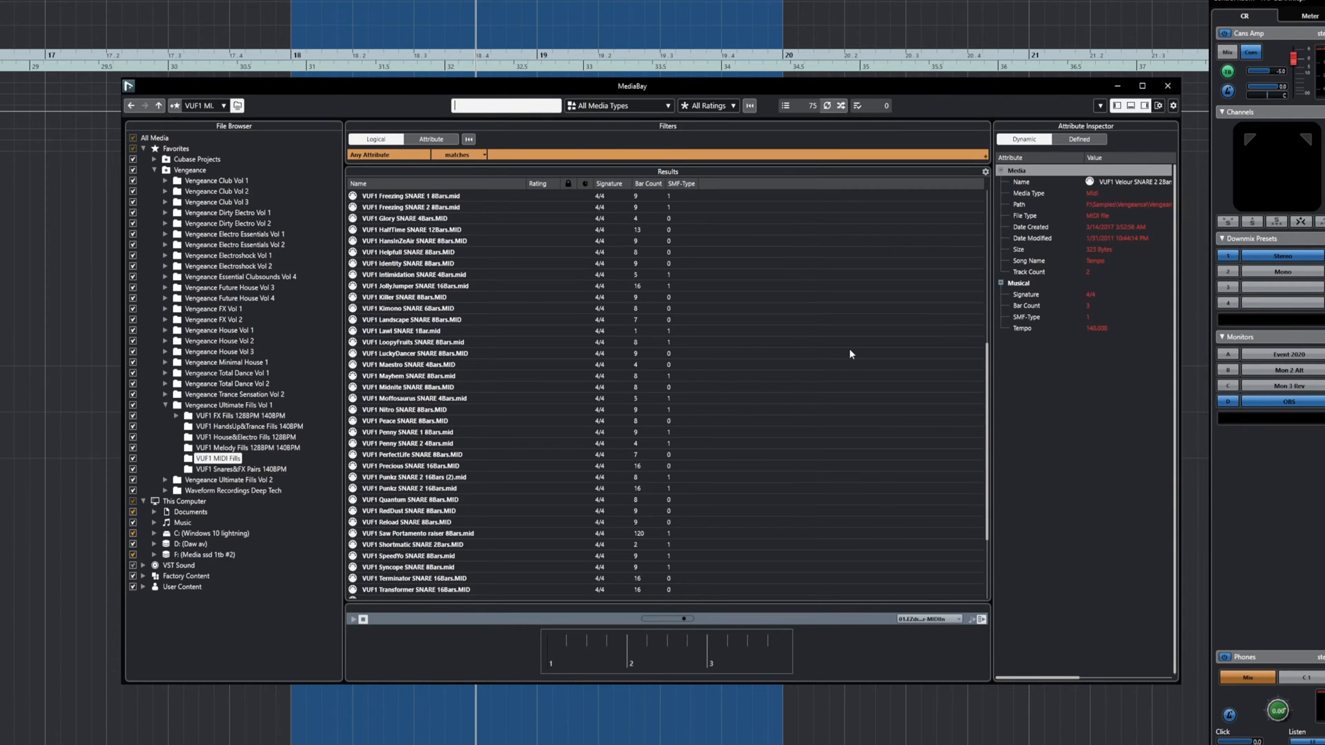
{"action": "type", "text": "drum"}
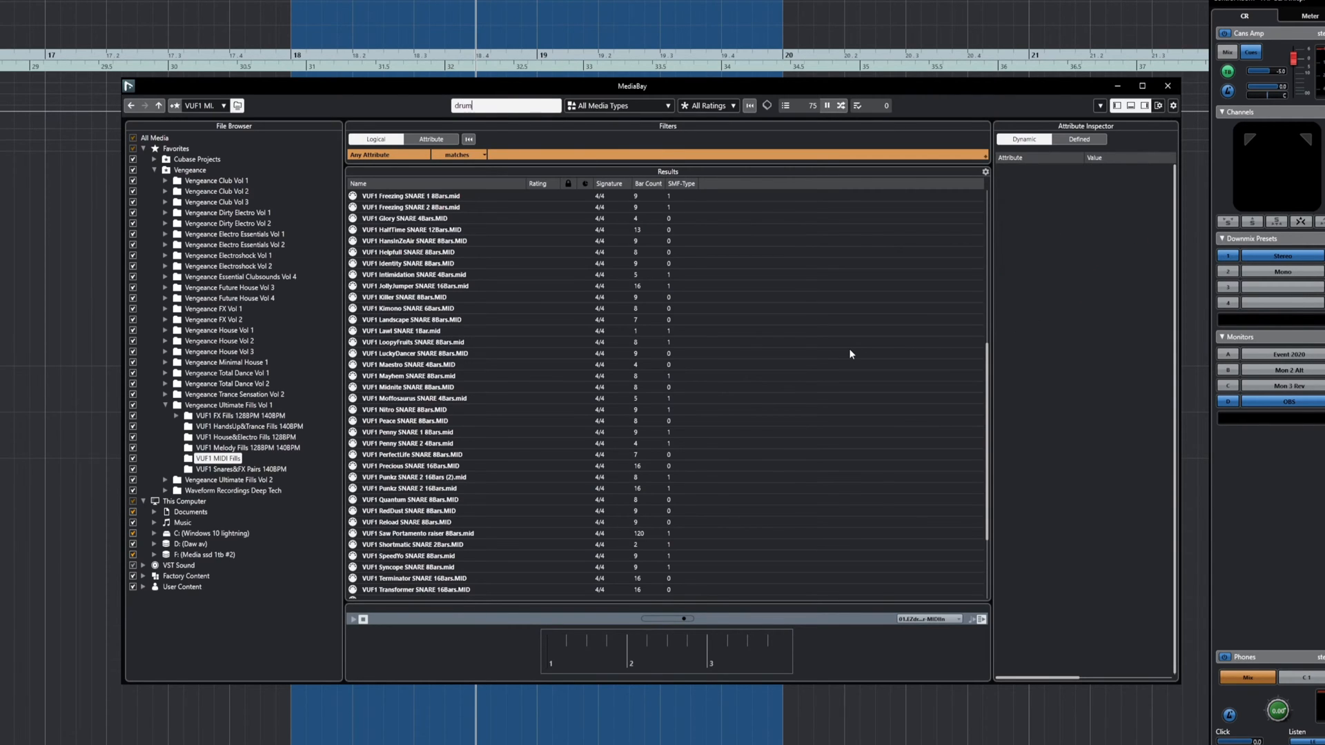
{"action": "left_click", "coordinate": [155, 138]}
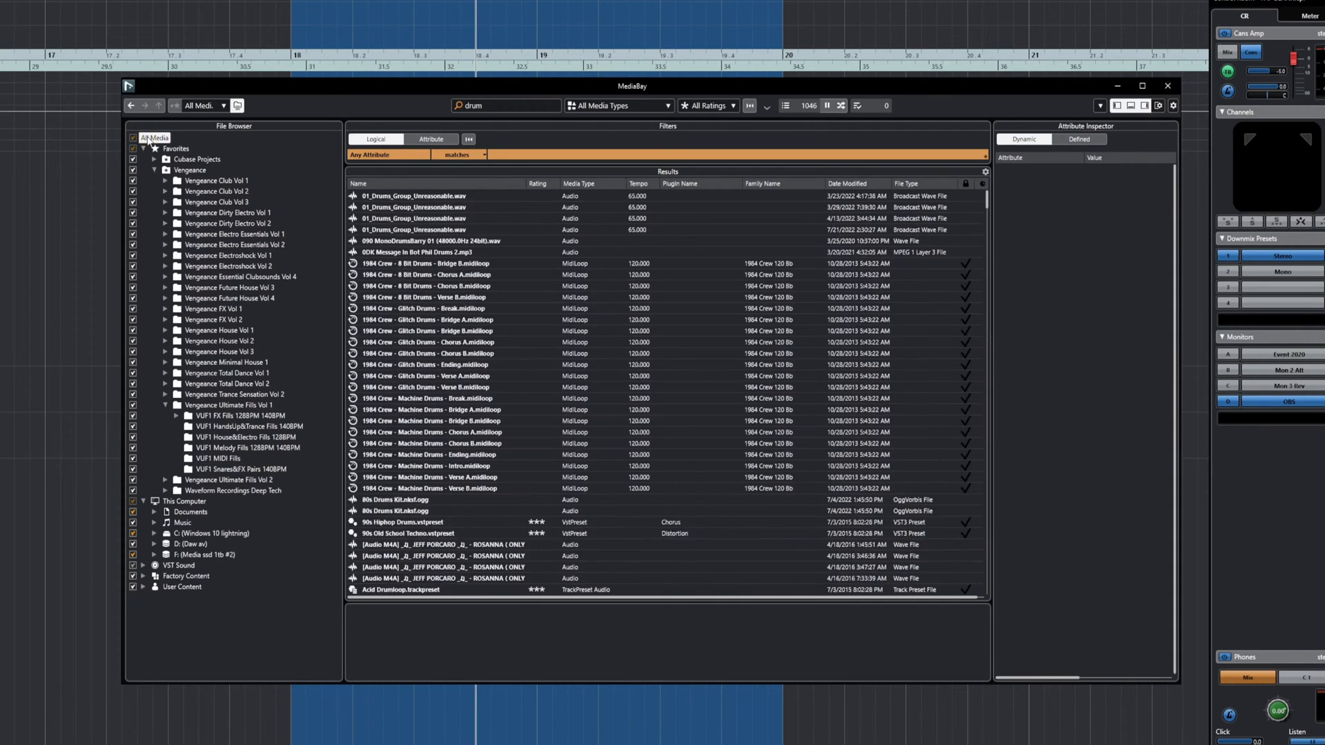
- Reset the search, filter the results to any attribute matching "pap", and show the Defined attributes in the Attribute Inspector
{"action": "left_click", "coordinate": [750, 107]}
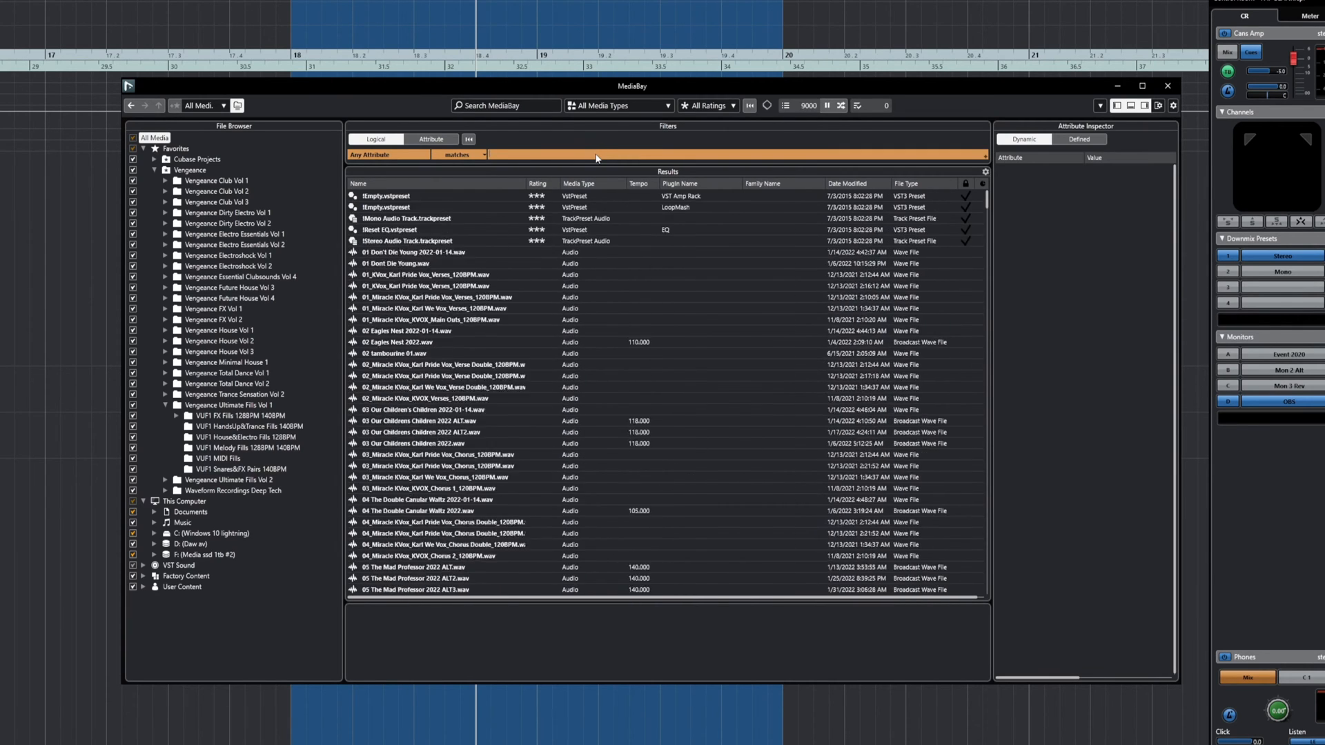
{"action": "type", "text": "pap"}
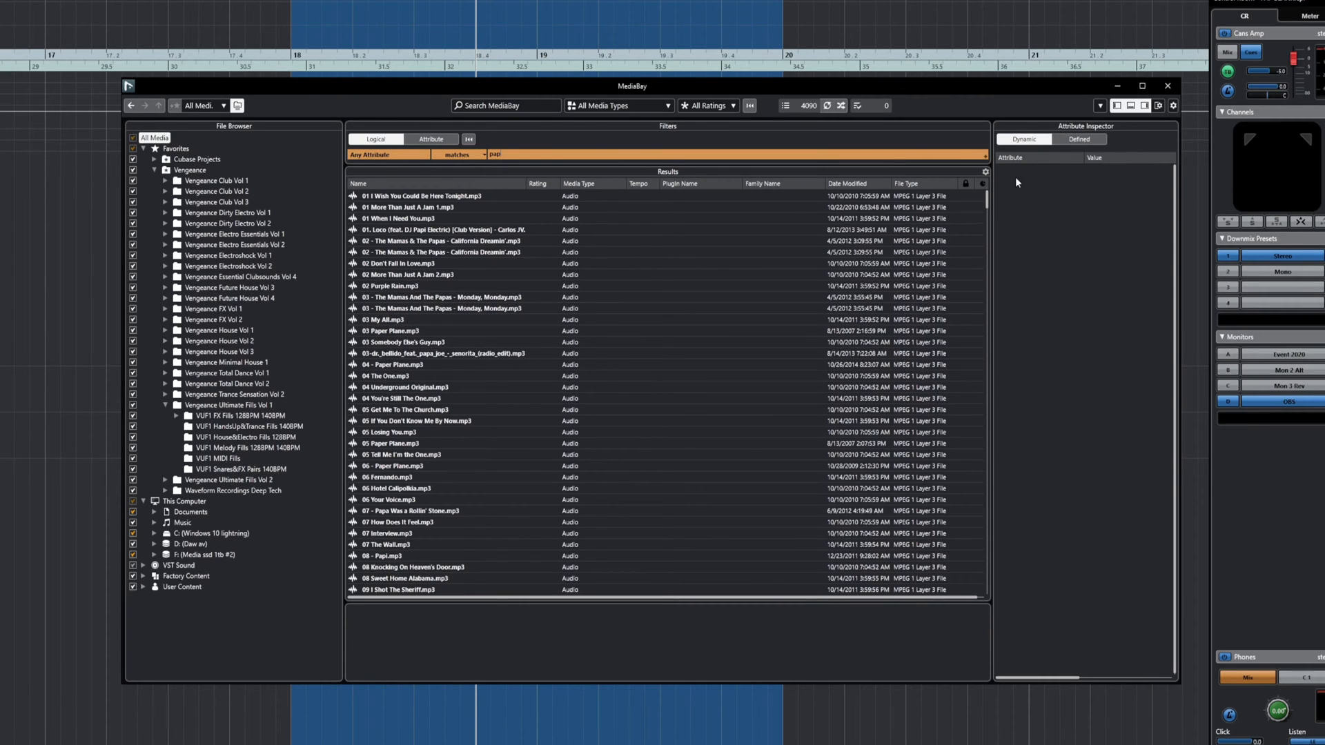
{"action": "left_click", "coordinate": [1070, 138]}
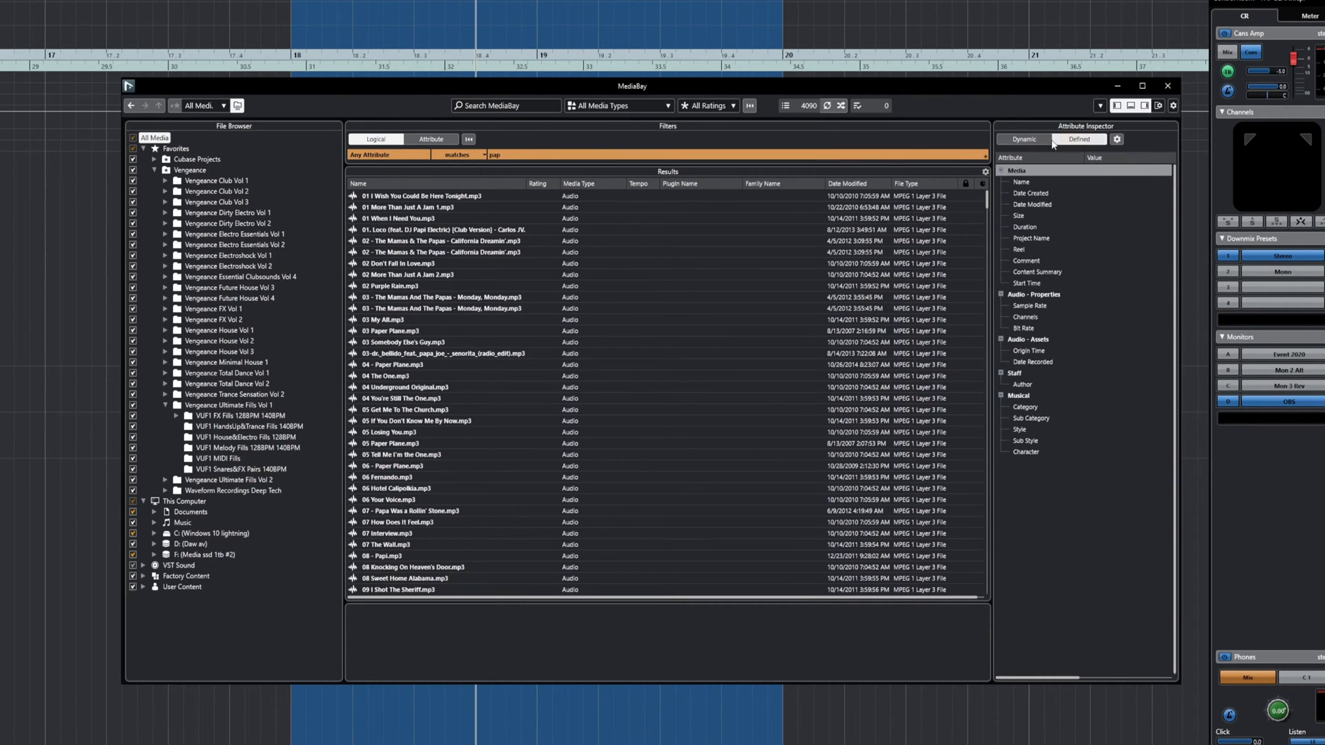
- Add a second logical filter condition that omits "mp3" from any attribute
{"action": "left_click", "coordinate": [985, 158]}
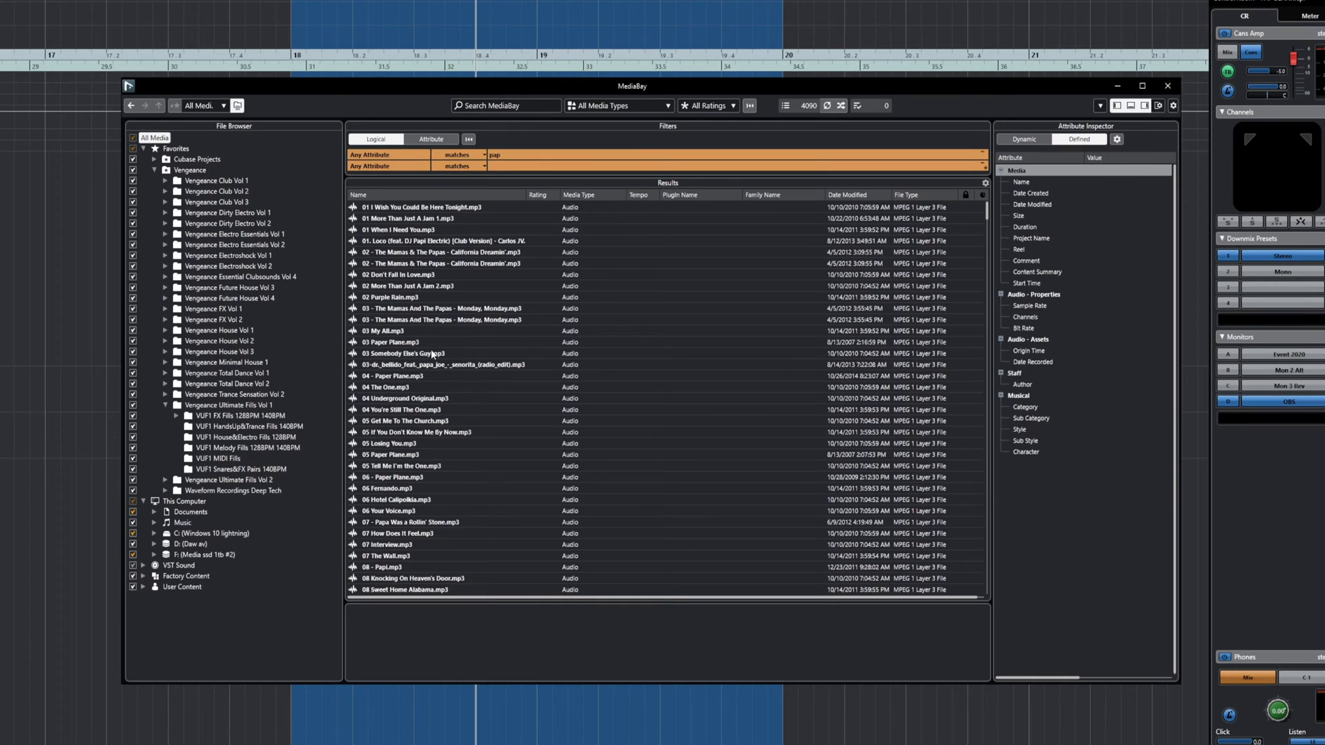
{"action": "left_click", "coordinate": [503, 167]}
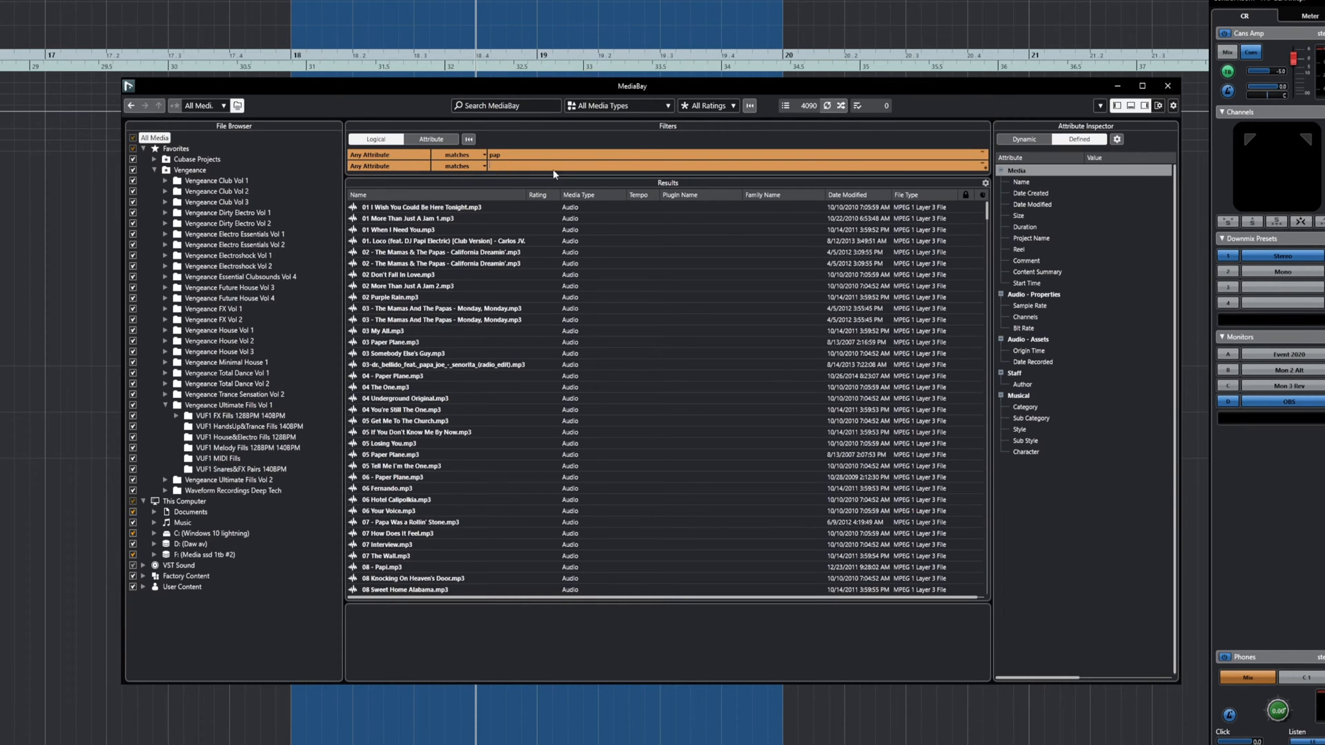
{"action": "left_click", "coordinate": [461, 168]}
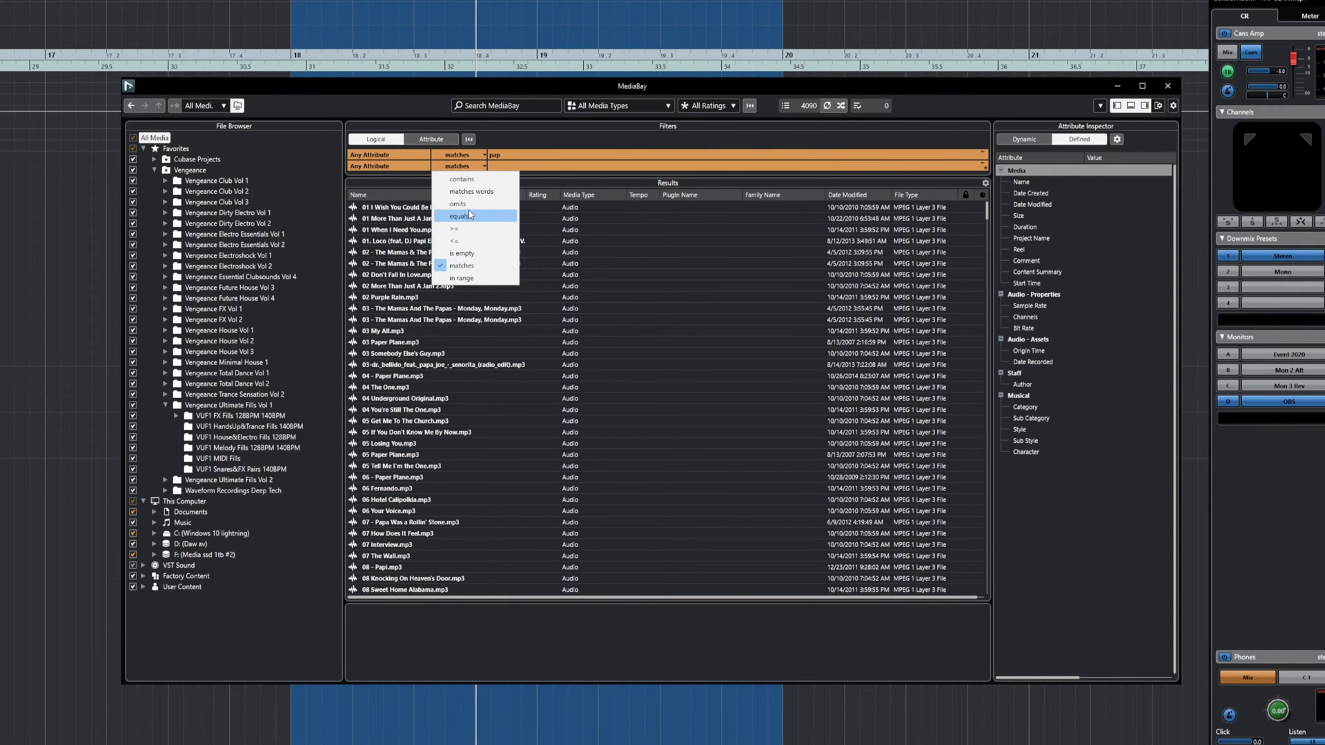
{"action": "left_click", "coordinate": [468, 205]}
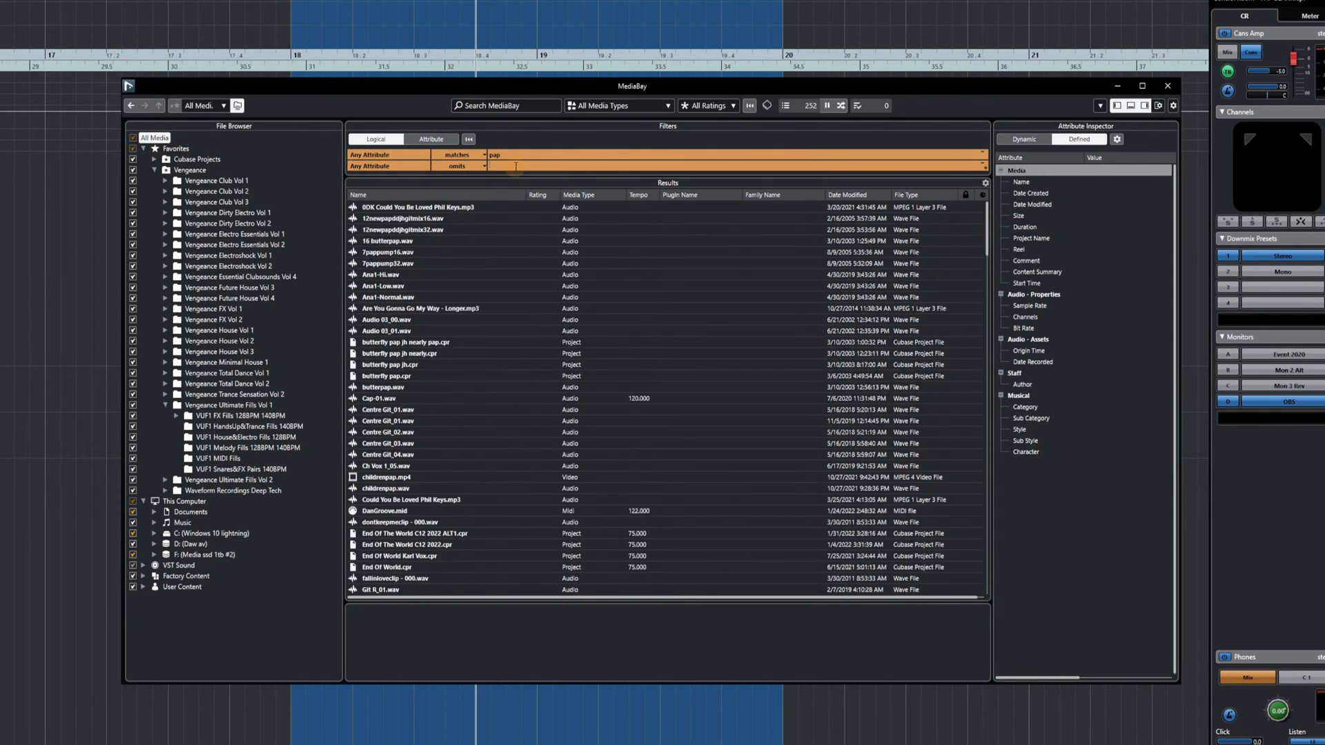
{"action": "left_click", "coordinate": [515, 166]}
{"action": "type", "text": "mp3"}
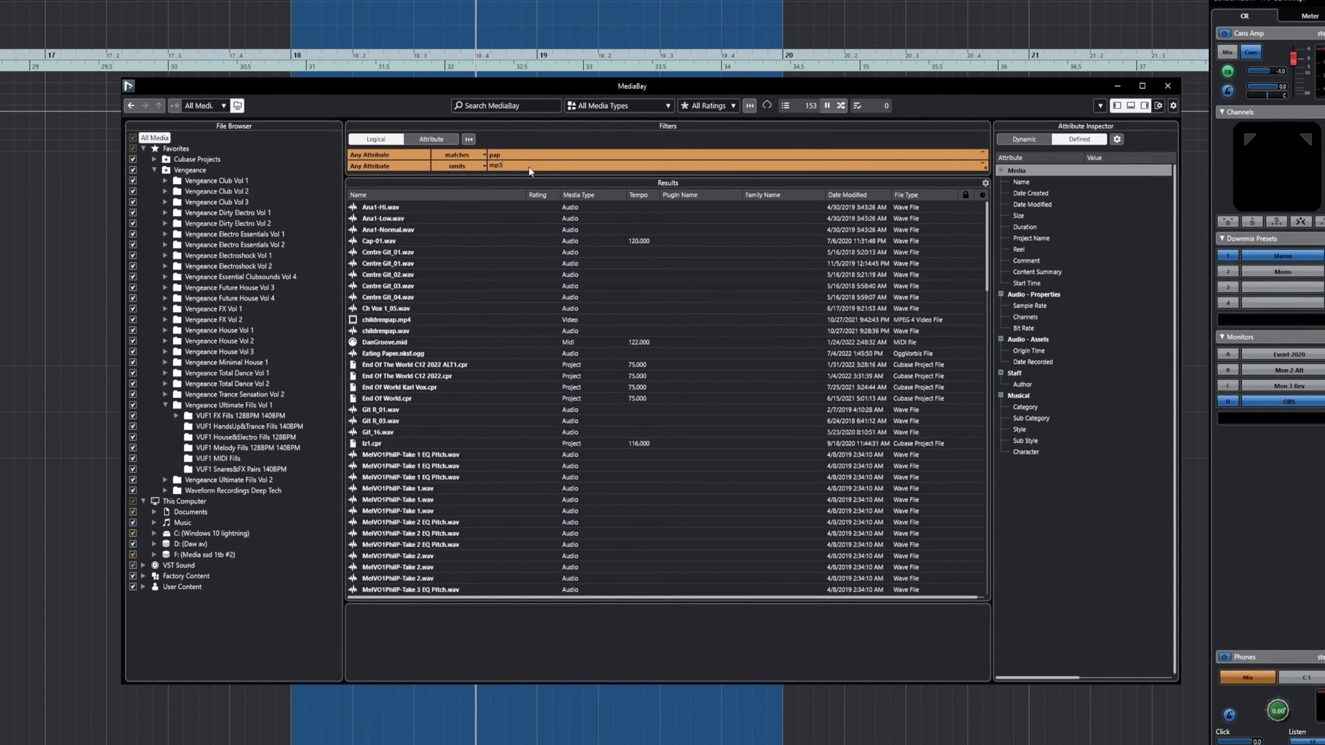
{"action": "key", "text": "Return"}
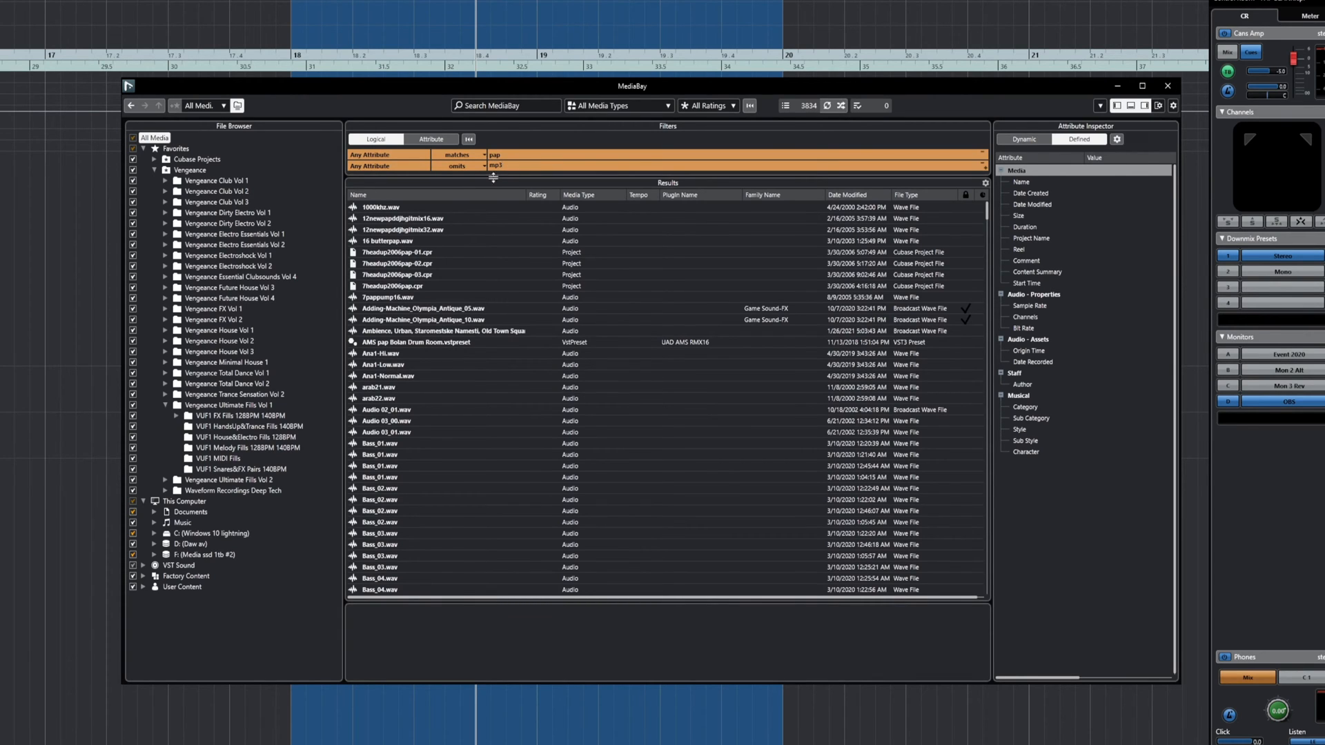
- Add a third logical condition where Author matches the author's first name, and look through the filtered results
{"action": "left_click", "coordinate": [984, 169]}
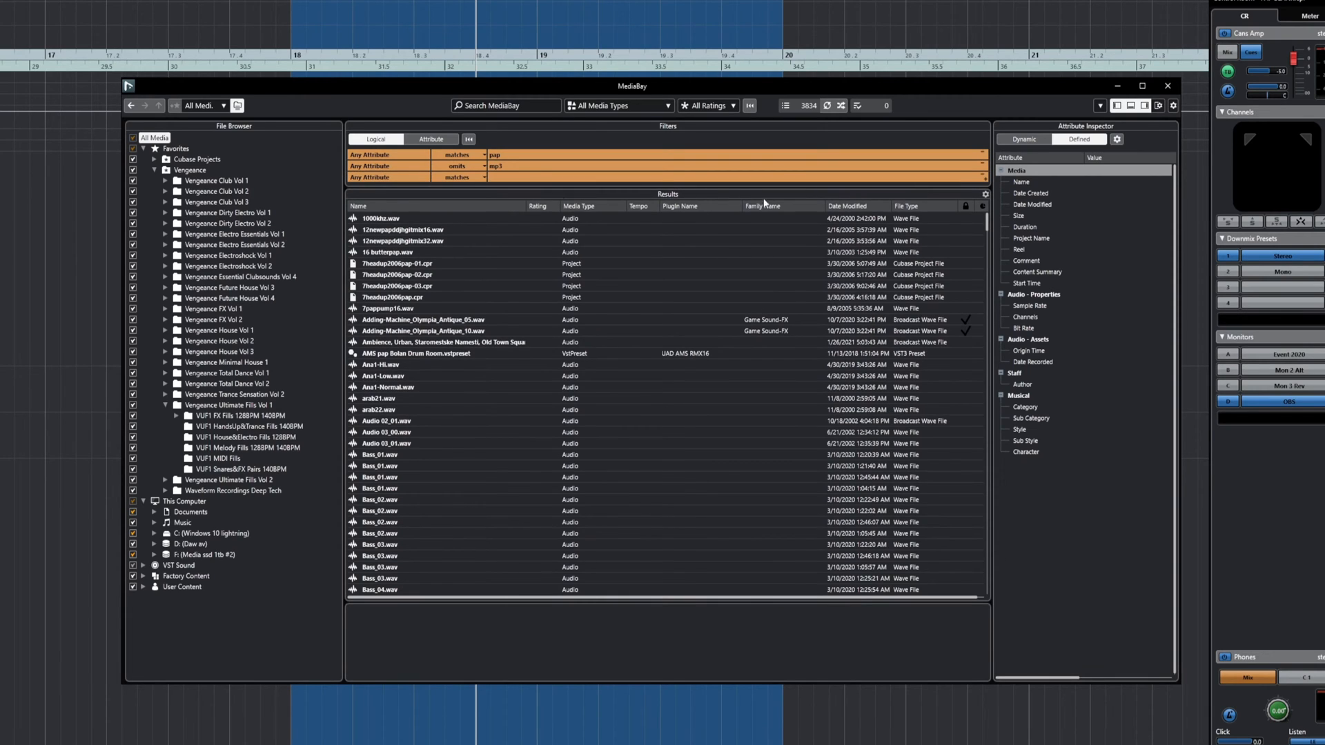
{"action": "left_click", "coordinate": [400, 181]}
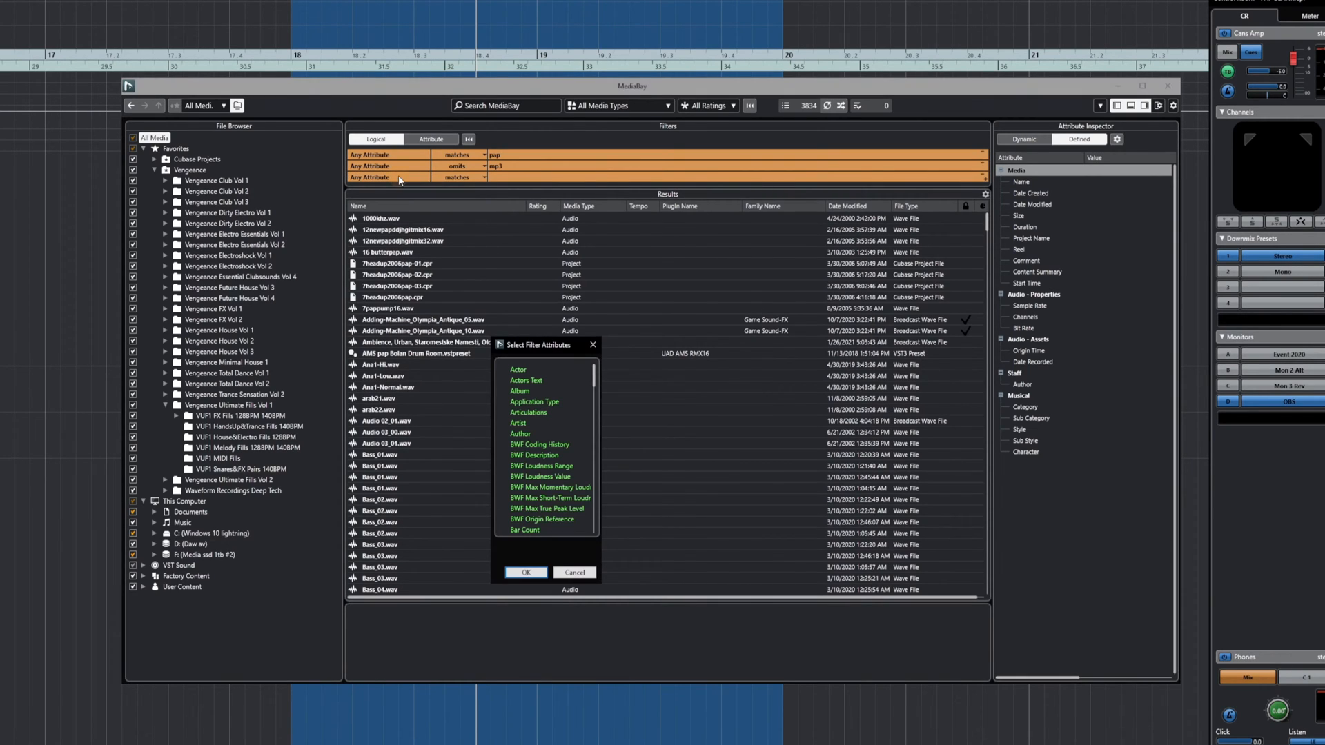
{"action": "left_click", "coordinate": [526, 434]}
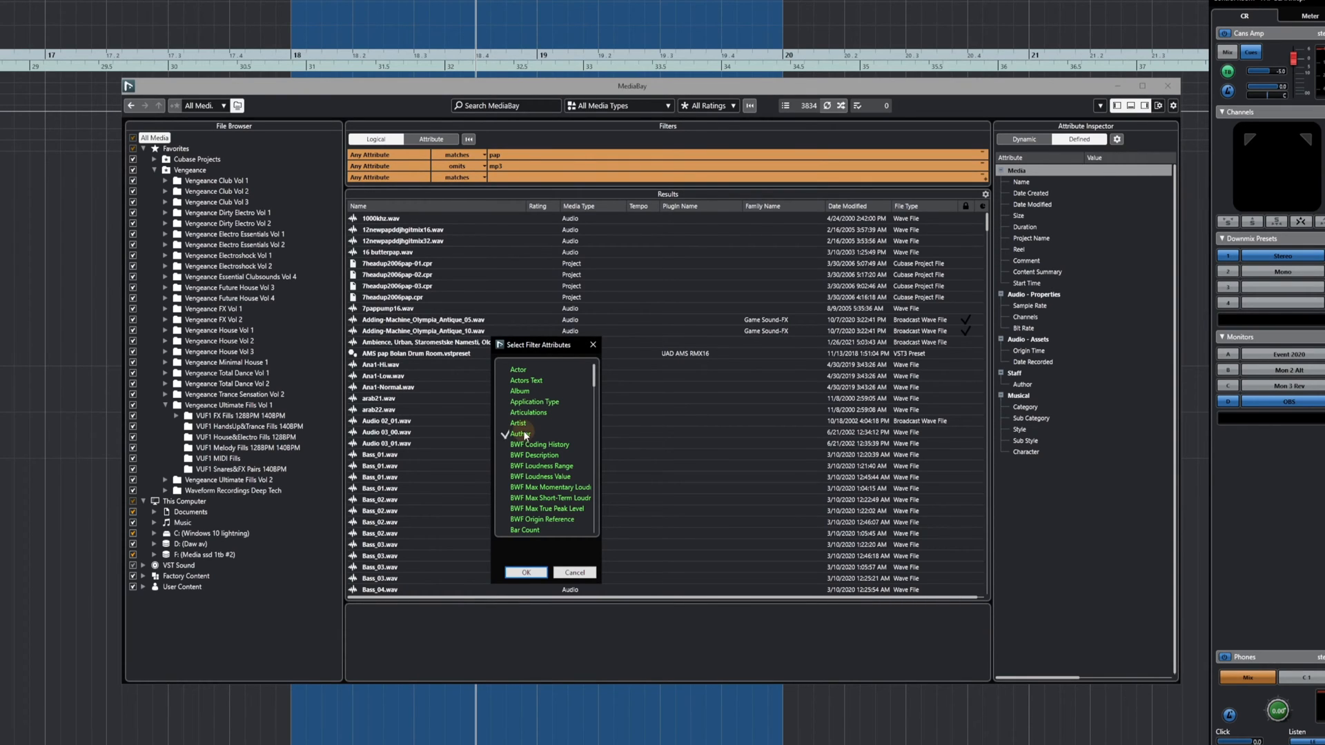
{"action": "left_click", "coordinate": [526, 574]}
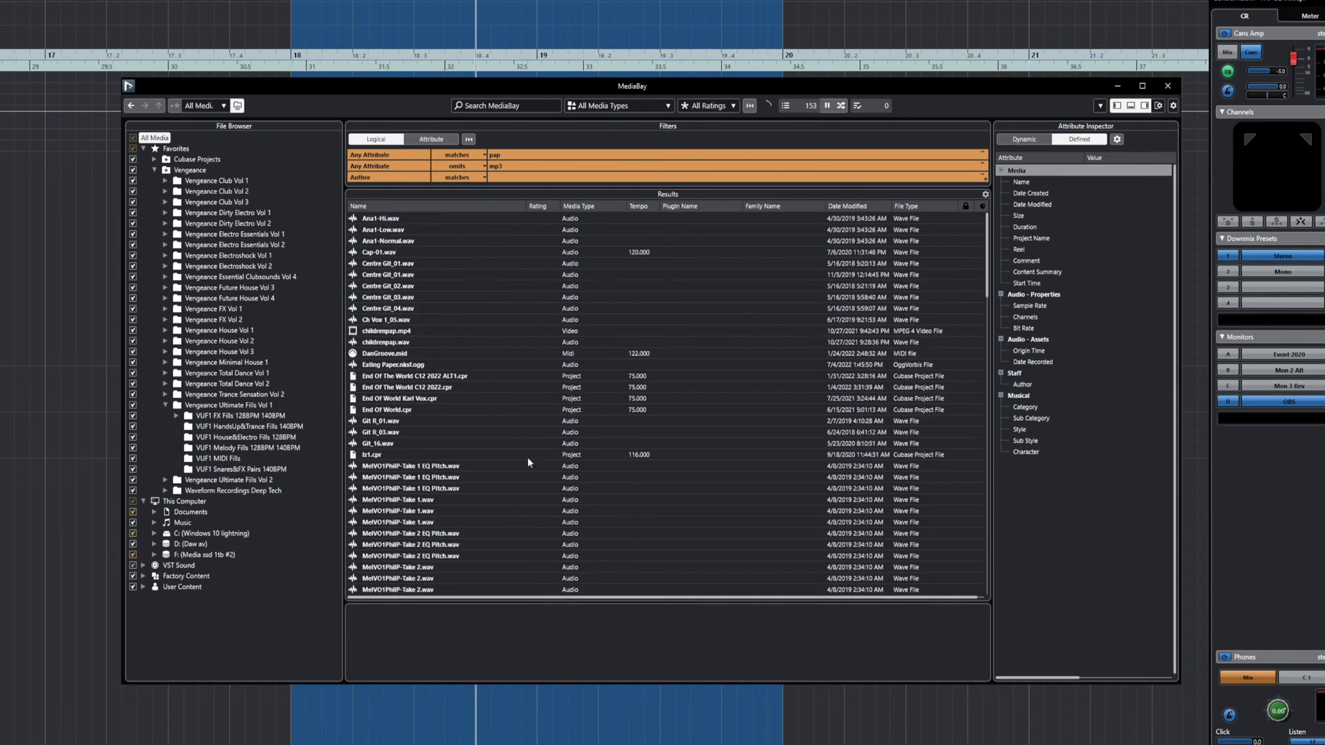
{"action": "left_click", "coordinate": [502, 178]}
{"action": "type", "text": "phil"}
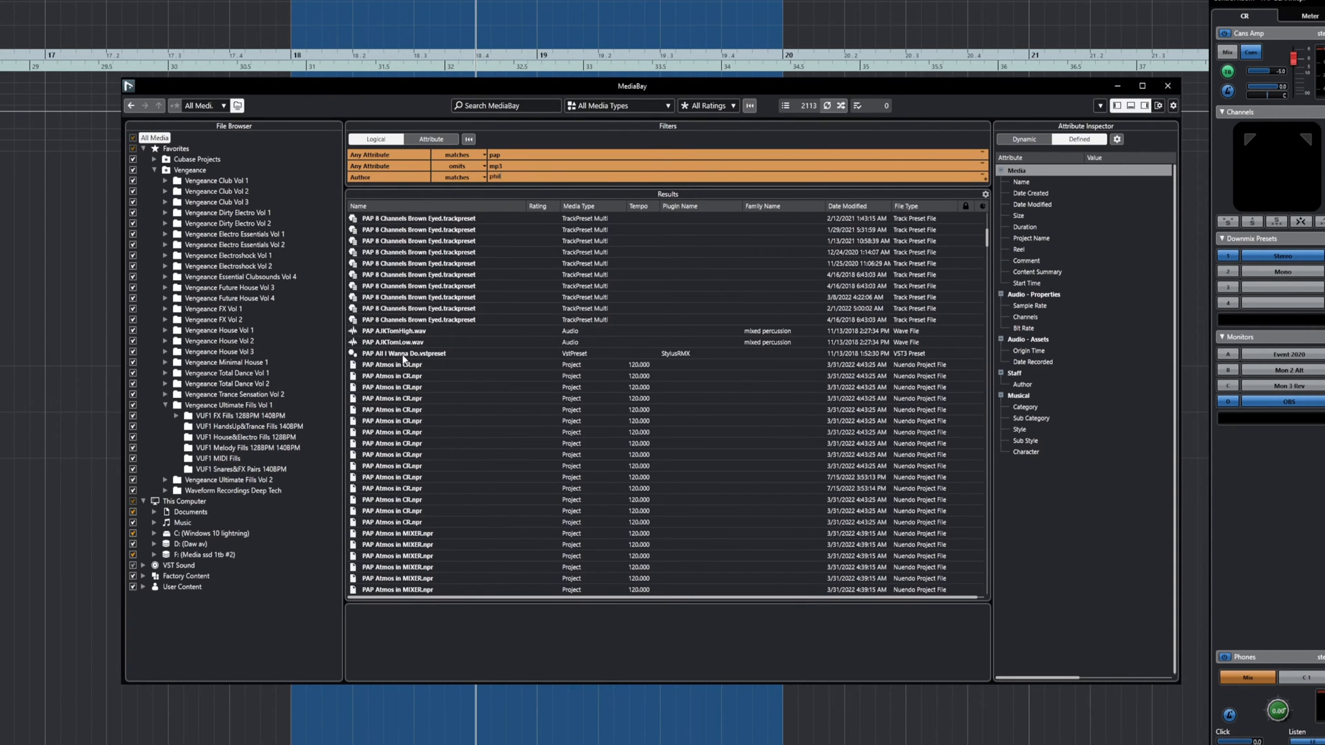
{"action": "scroll", "coordinate": [405, 358], "scroll_direction": "down", "scroll_amount": 10}
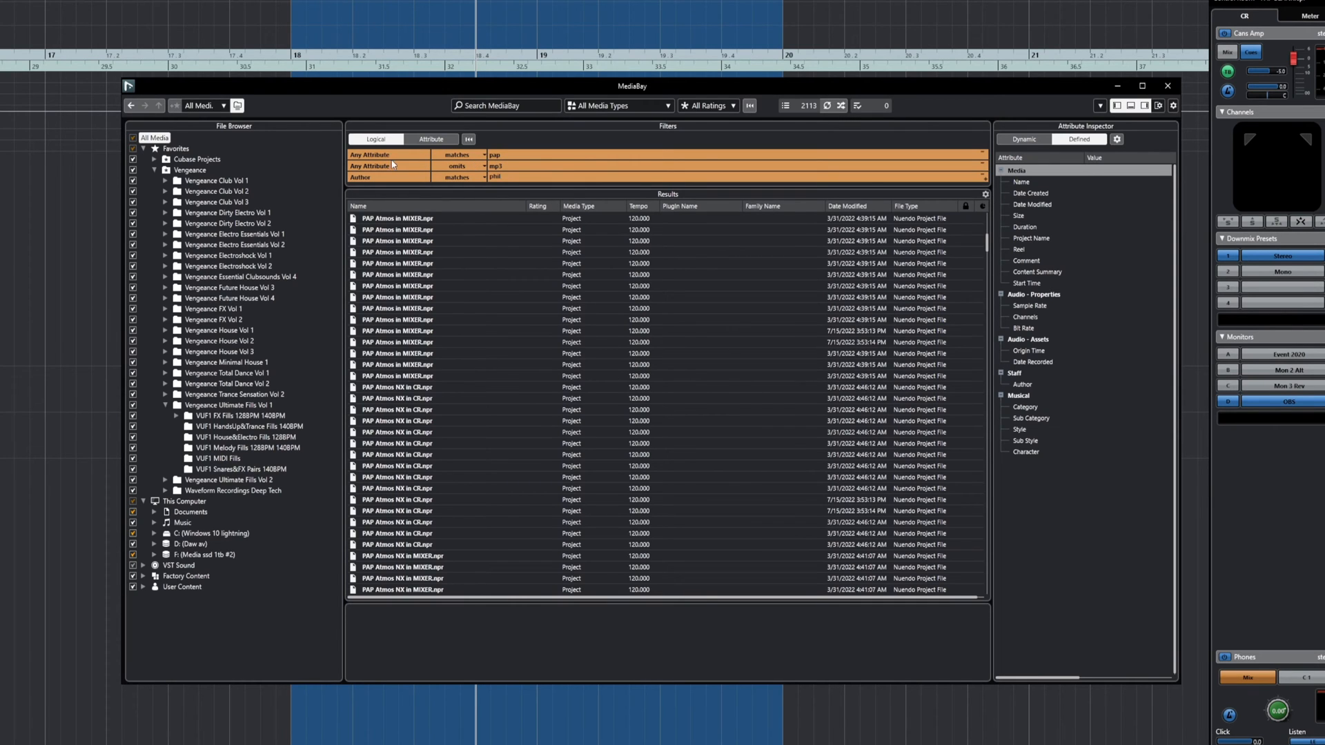
- Switch the results filtering from logical conditions to the Attribute filter
{"action": "left_click", "coordinate": [431, 139]}
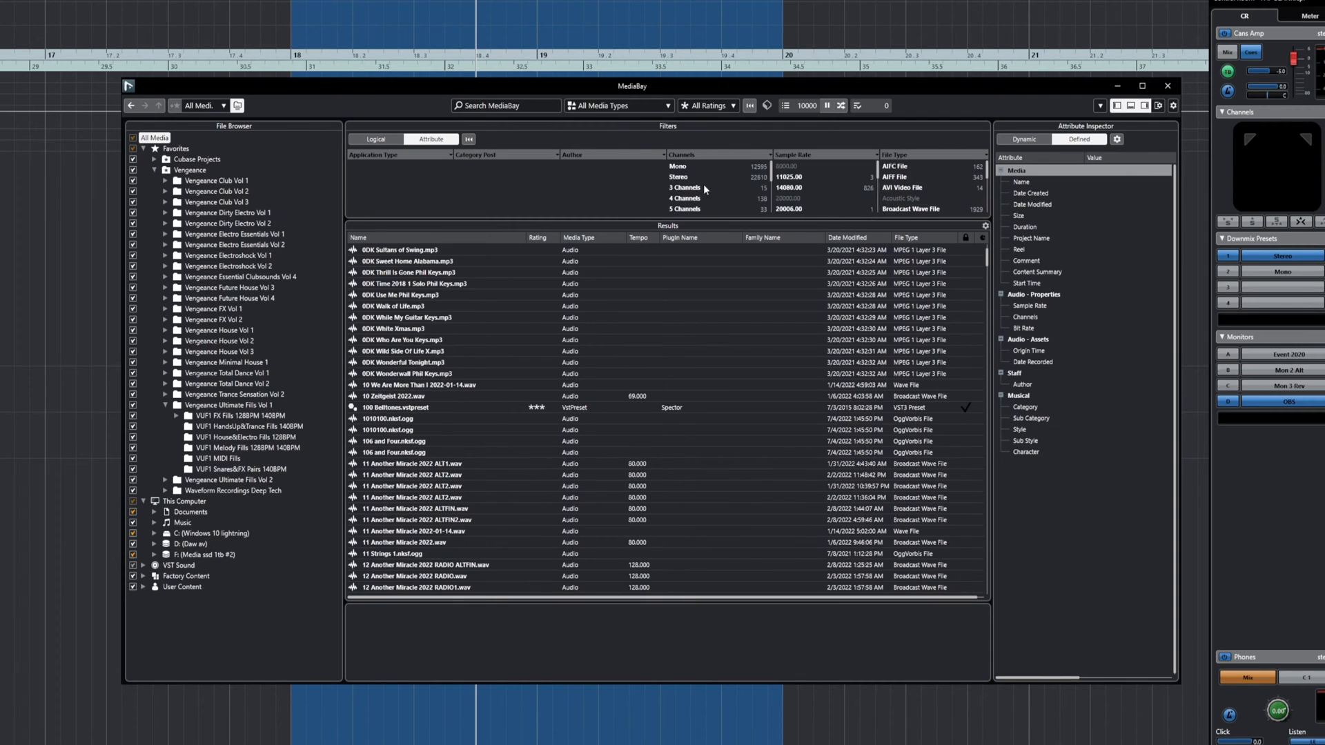